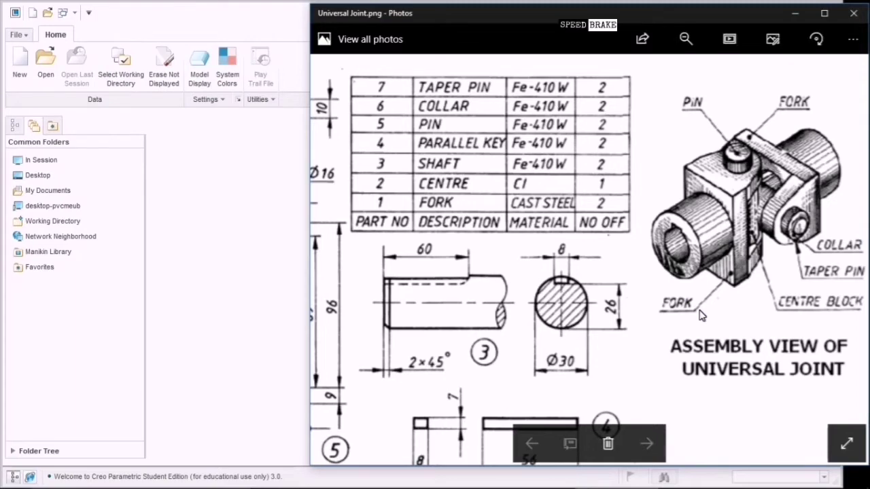
# Point out the fork, centre block, pin, collar and parts table on the assembly drawing.
pyautogui.click(789, 110)
pyautogui.click(753, 194)
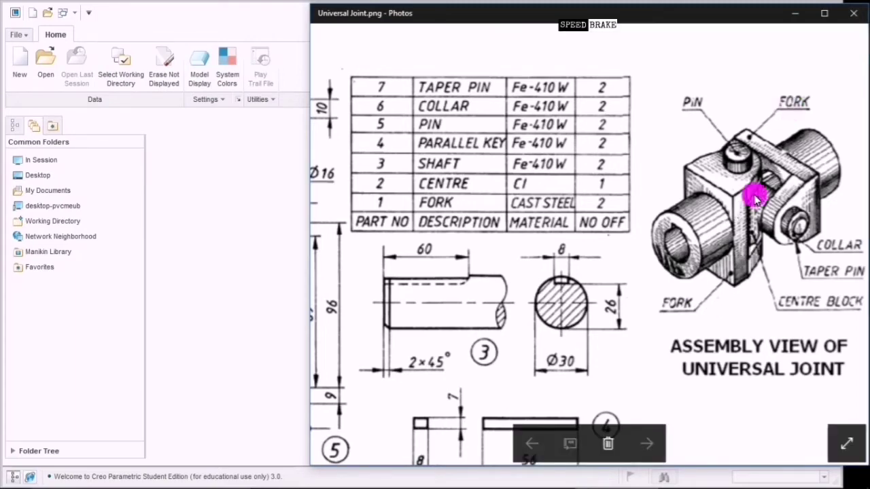
pyautogui.click(762, 224)
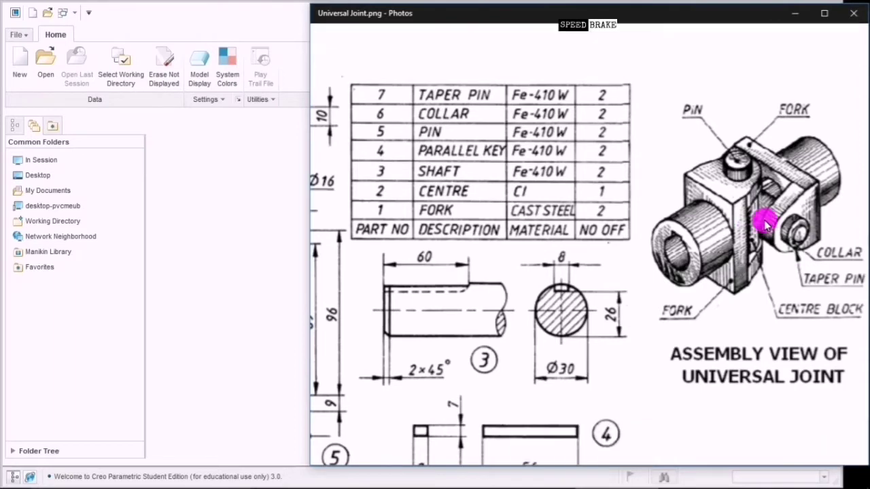
pyautogui.click(824, 326)
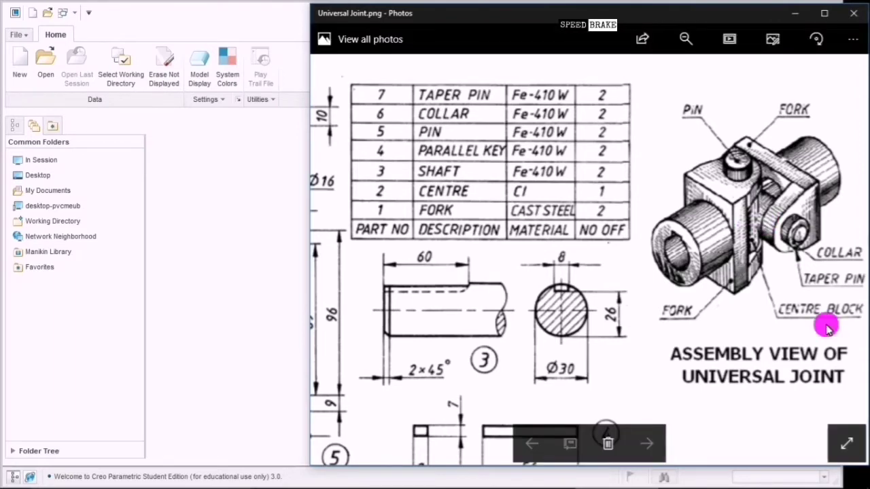
pyautogui.click(743, 166)
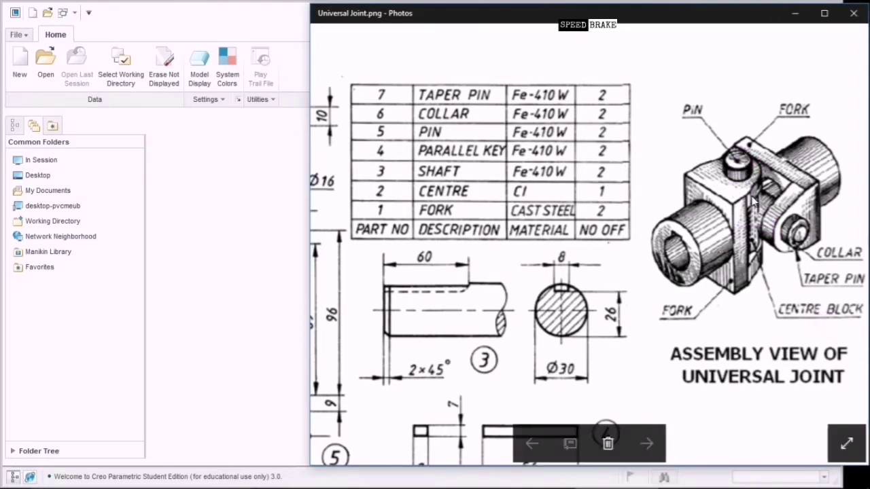
pyautogui.click(792, 235)
pyautogui.moveTo(419, 269)
pyautogui.mouseDown()
pyautogui.moveTo(542, 225)
pyautogui.moveTo(764, 223)
pyautogui.moveTo(556, 258)
pyautogui.mouseUp()
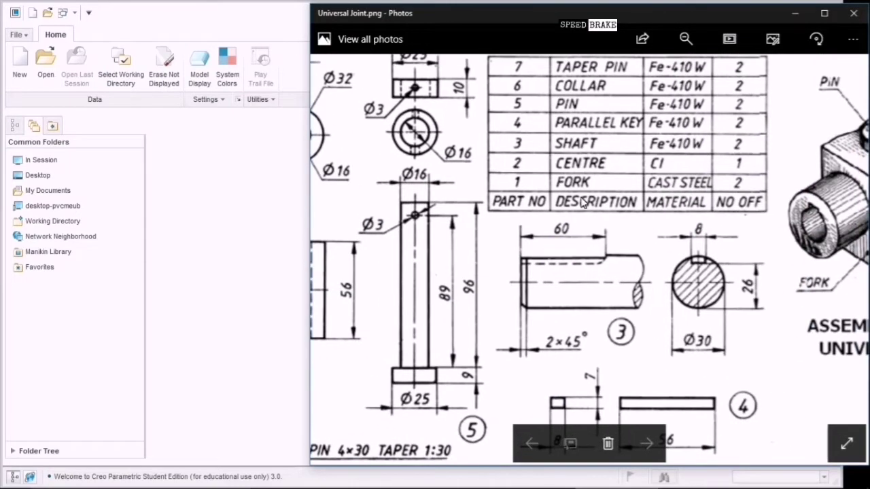
pyautogui.click(591, 181)
# Pan and zoom the drawing to show the detail views of parts 1, 2 and 6.
pyautogui.moveTo(460, 202); pyautogui.dragTo(819, 226)
pyautogui.moveTo(744, 261); pyautogui.dragTo(751, 269)
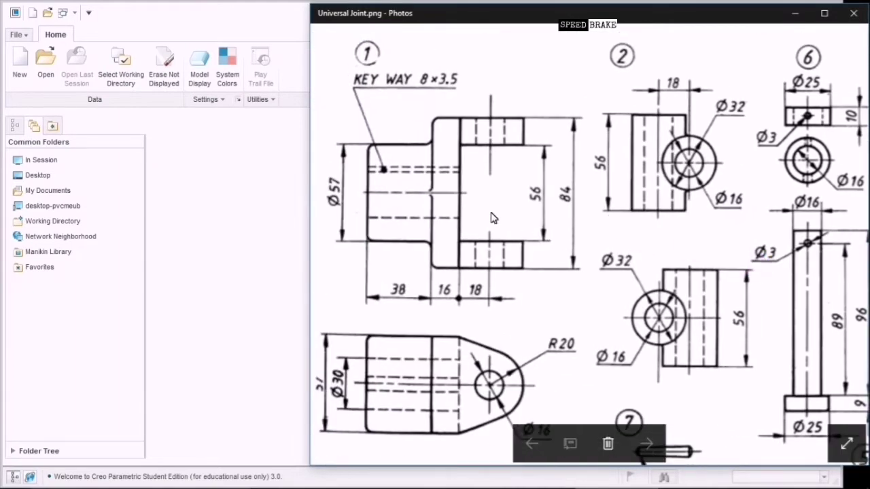
pyautogui.scroll(1, 476, 211)
pyautogui.moveTo(458, 211)
pyautogui.mouseDown()
pyautogui.moveTo(550, 214)
pyautogui.moveTo(556, 194)
pyautogui.moveTo(556, 208)
pyautogui.mouseUp()
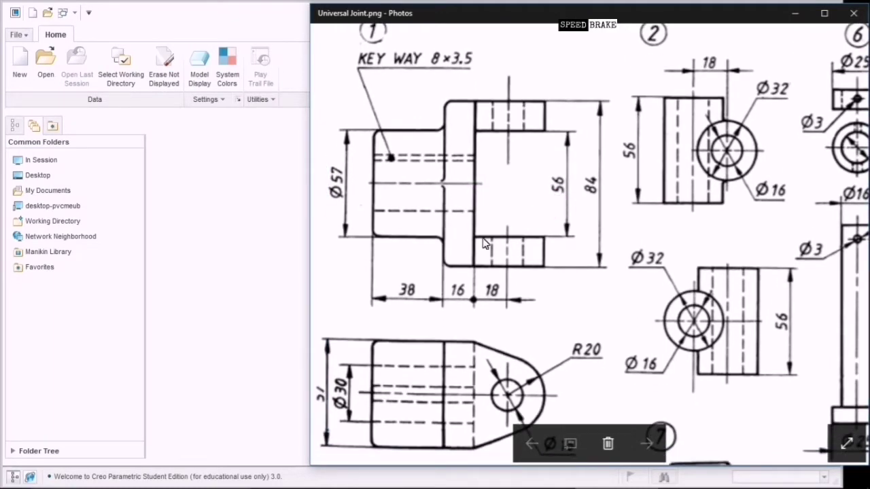
pyautogui.scroll(-2, 484, 245)
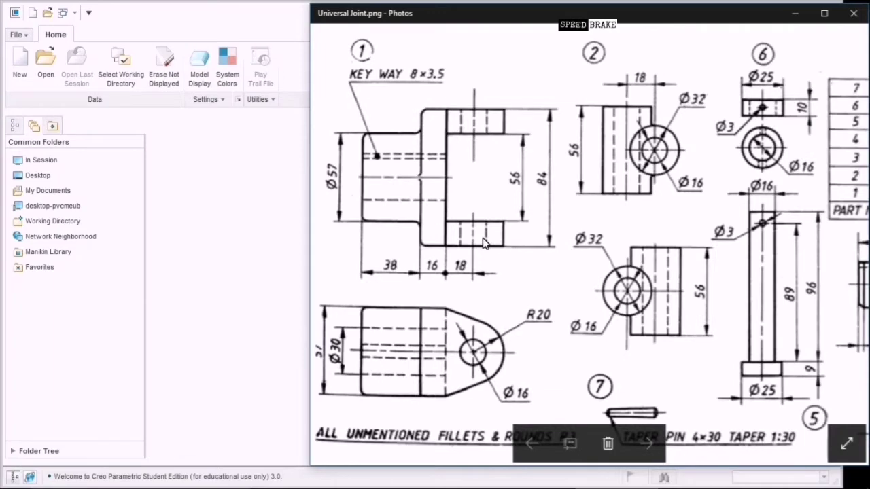
pyautogui.click(470, 330)
pyautogui.scroll(1, 496, 302)
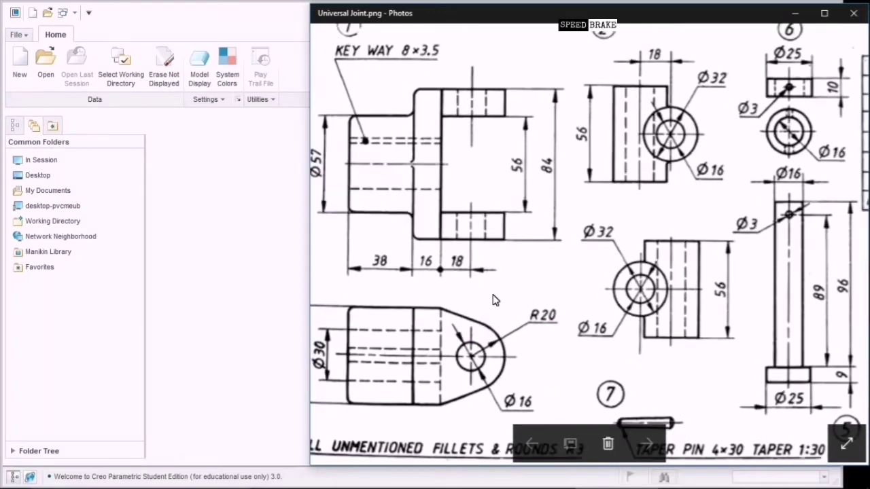
pyautogui.moveTo(455, 284)
pyautogui.mouseDown()
pyautogui.moveTo(524, 285)
pyautogui.moveTo(524, 278)
pyautogui.moveTo(534, 299)
pyautogui.mouseUp()
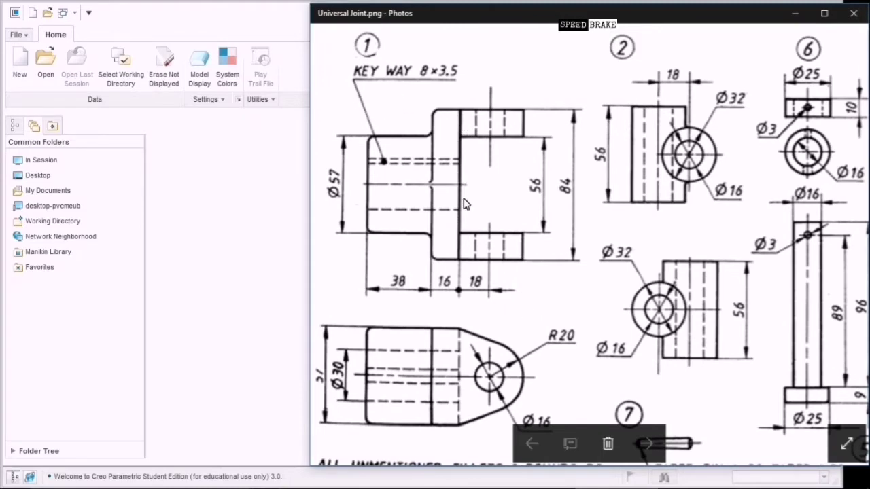
# Review the fork's front view, features and its 16 dimension.
pyautogui.click(460, 175)
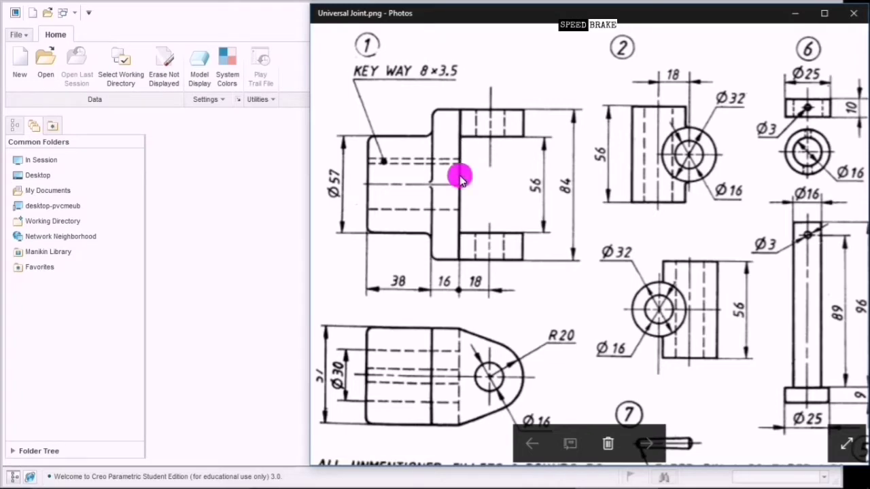
pyautogui.click(456, 120)
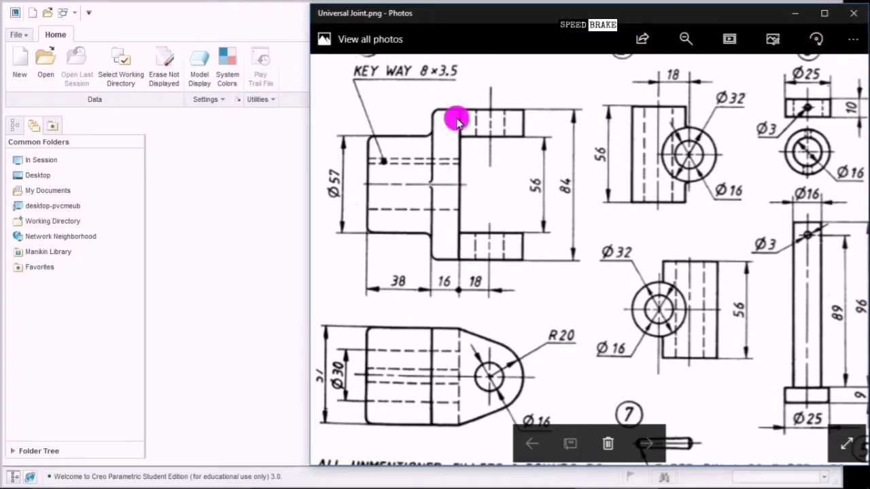
pyautogui.click(460, 253)
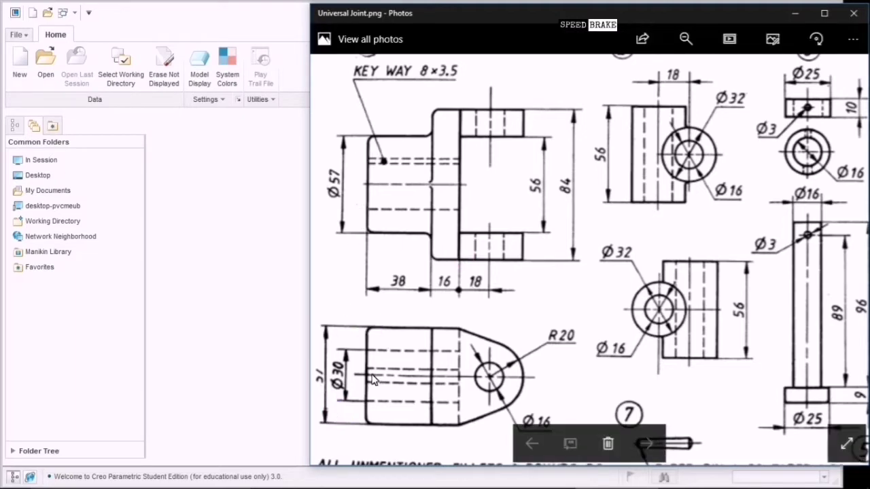
pyautogui.click(369, 431)
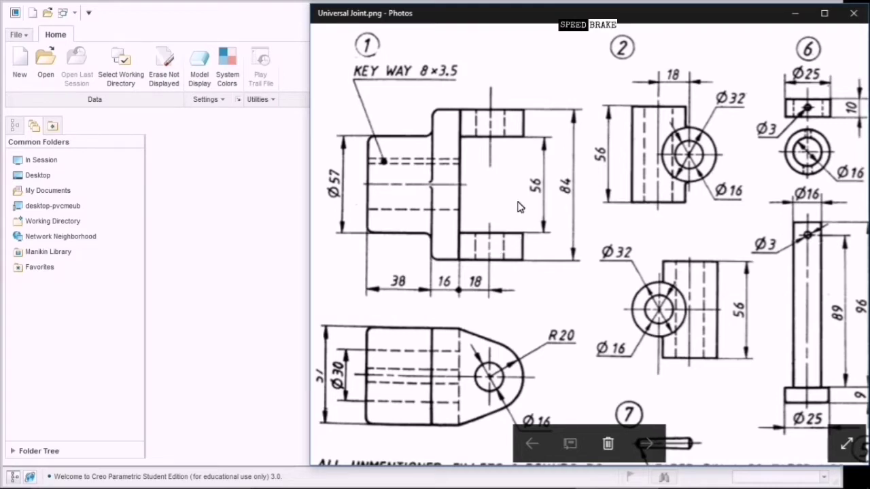
pyautogui.click(443, 288)
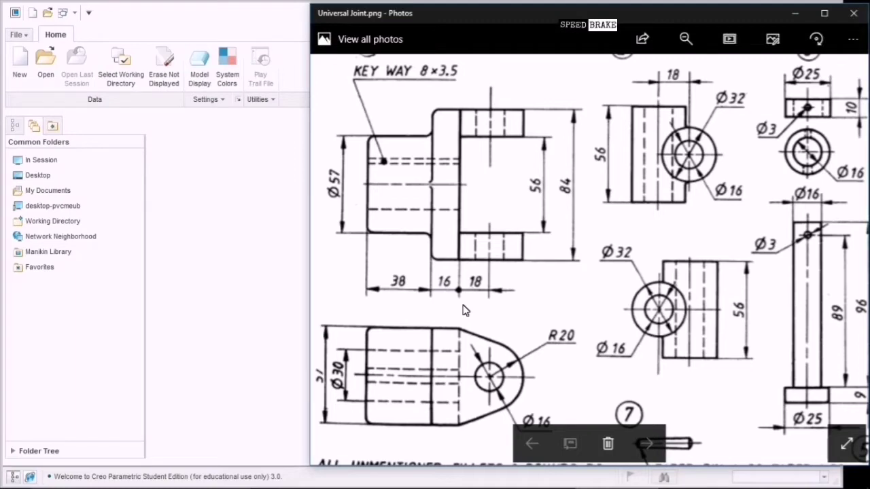
pyautogui.click(501, 374)
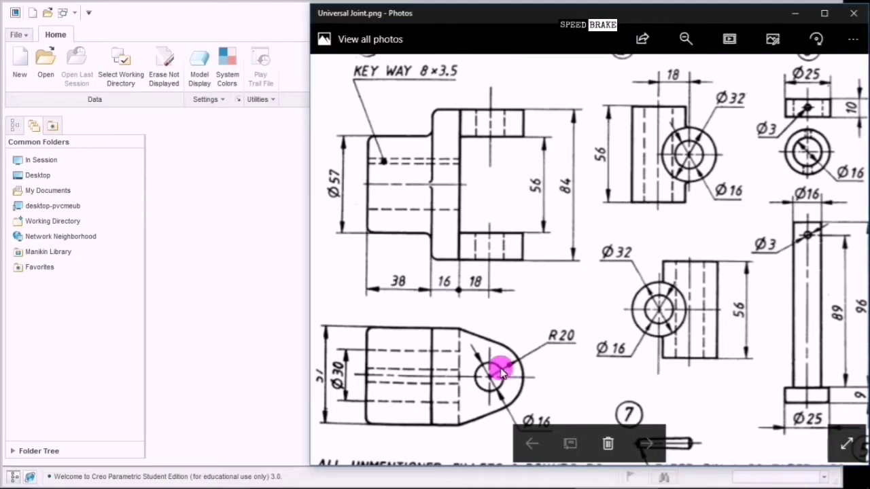
pyautogui.click(505, 413)
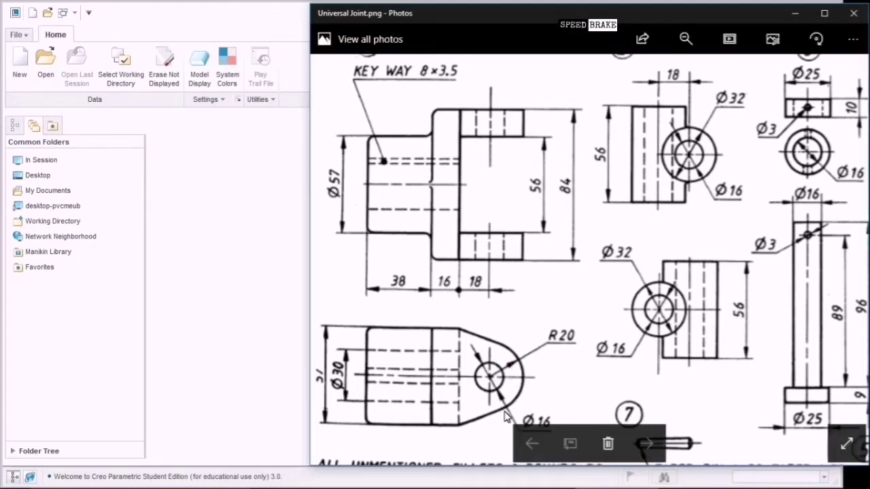
pyautogui.click(352, 387)
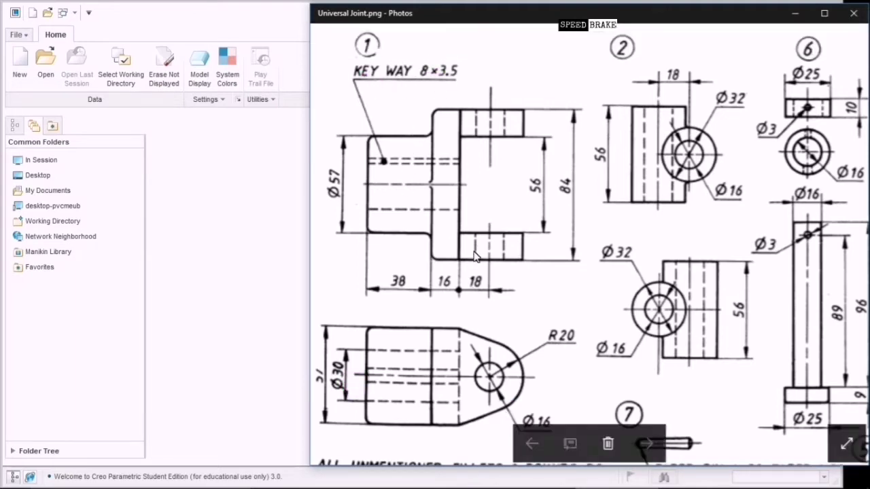
# Show the fork's boss dimensions, the R3 rounds note and the keyway callout.
pyautogui.click(429, 242)
pyautogui.click(437, 256)
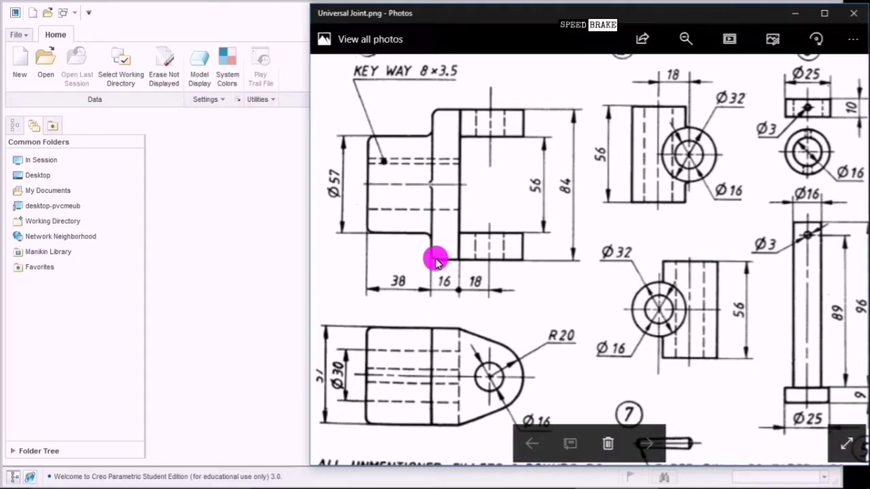
pyautogui.moveTo(431, 299); pyautogui.dragTo(450, 185)
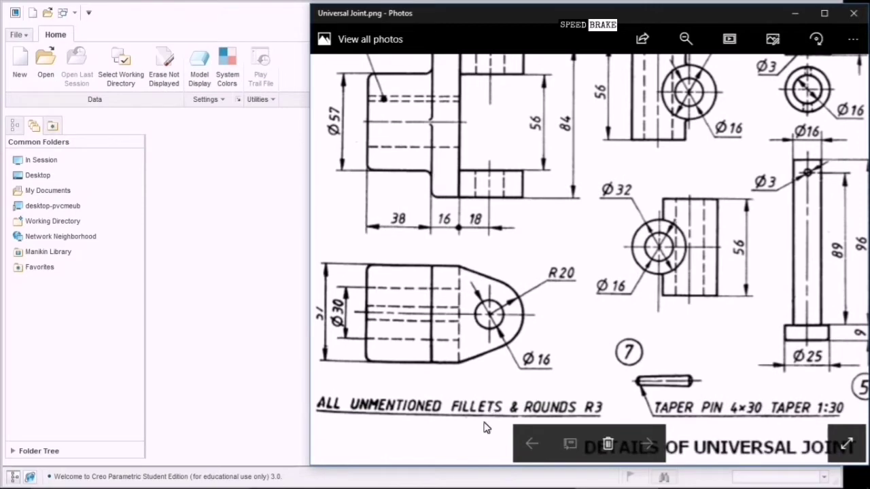
pyautogui.moveTo(538, 219); pyautogui.dragTo(559, 292)
# Bring Creo forward and cancel the New part dialog that was started.
pyautogui.click(263, 287)
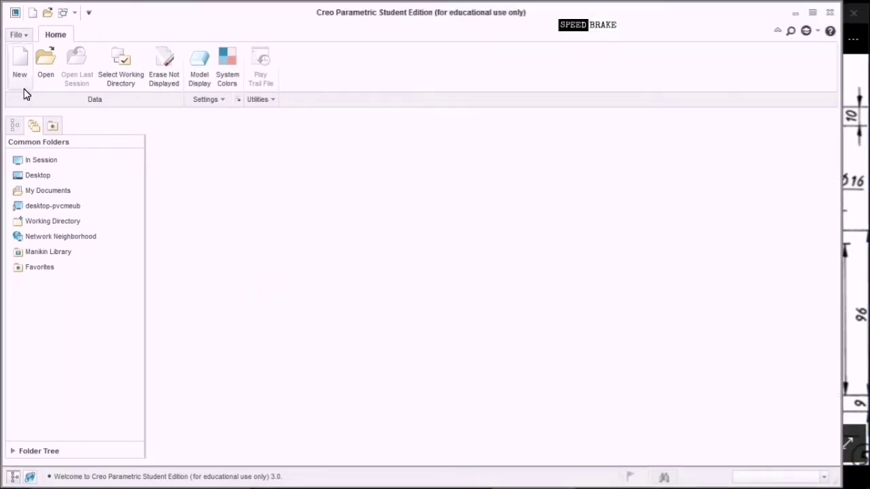
pyautogui.click(24, 85)
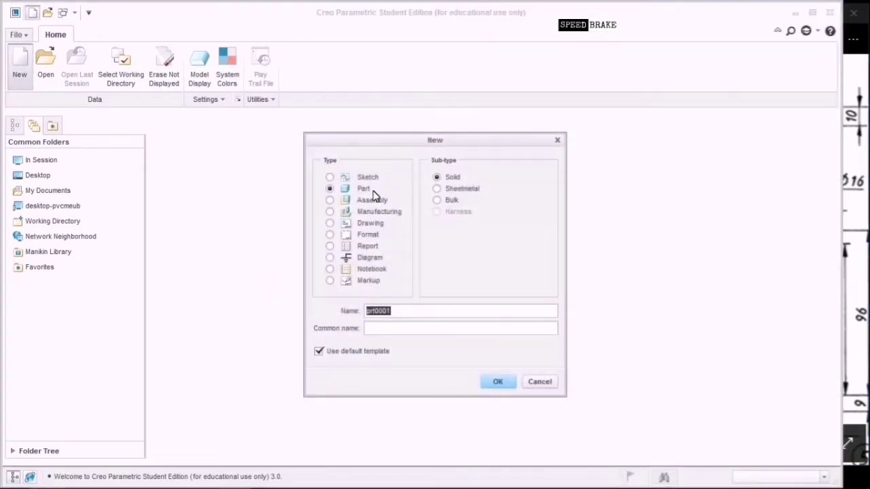
pyautogui.click(358, 353)
pyautogui.click(395, 314)
pyautogui.click(543, 382)
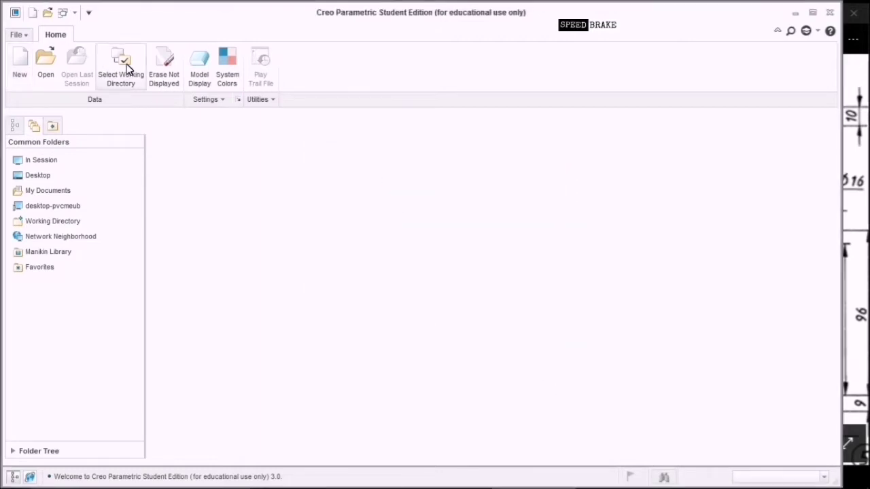
# Create a Universal_Joint folder on the Desktop and set it as working directory.
pyautogui.click(127, 63)
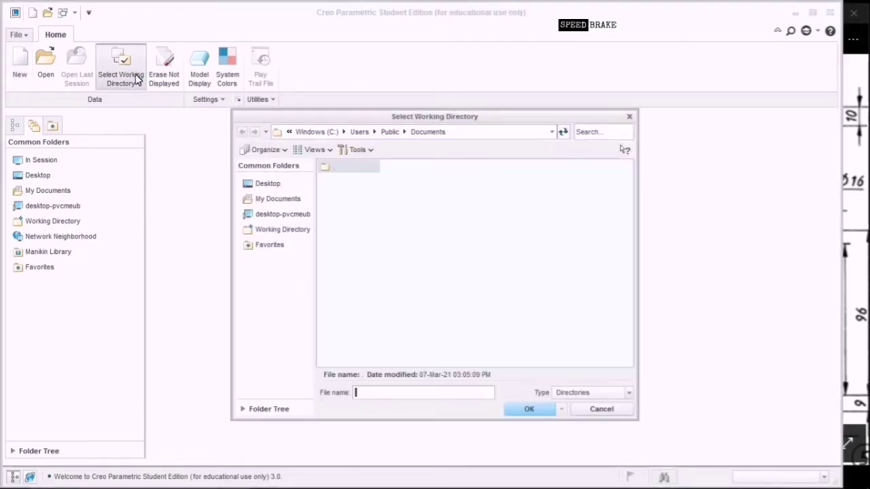
pyautogui.click(292, 190)
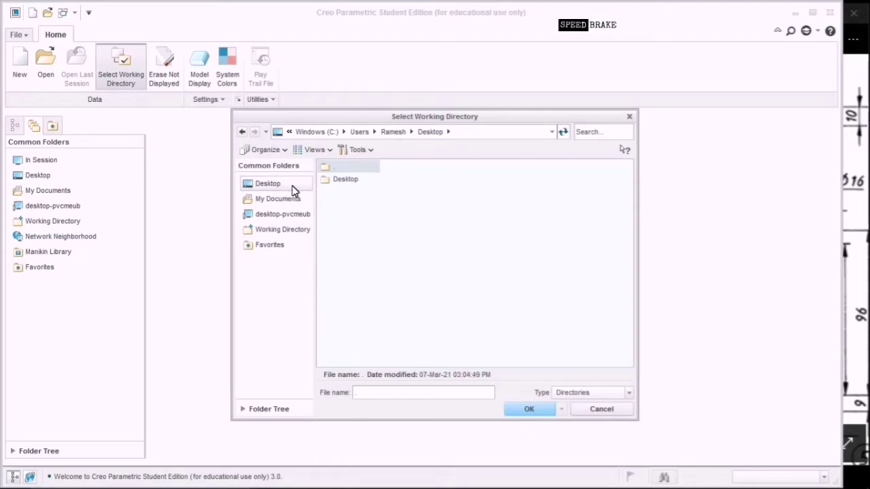
pyautogui.rightClick(373, 252)
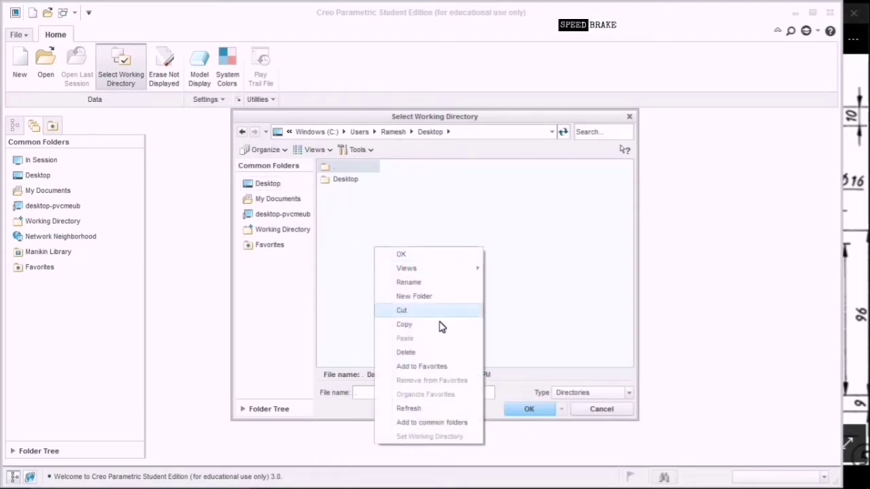
pyautogui.click(441, 300)
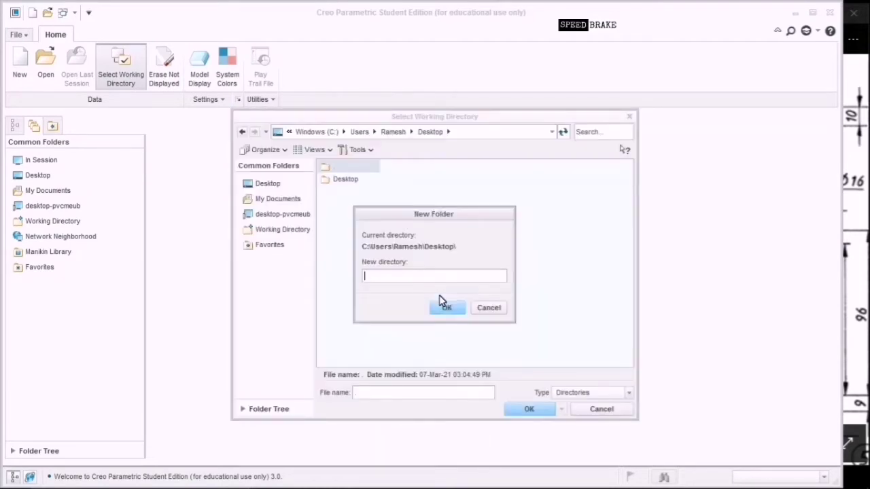
pyautogui.write('Universal_Joint')
pyautogui.click(444, 307)
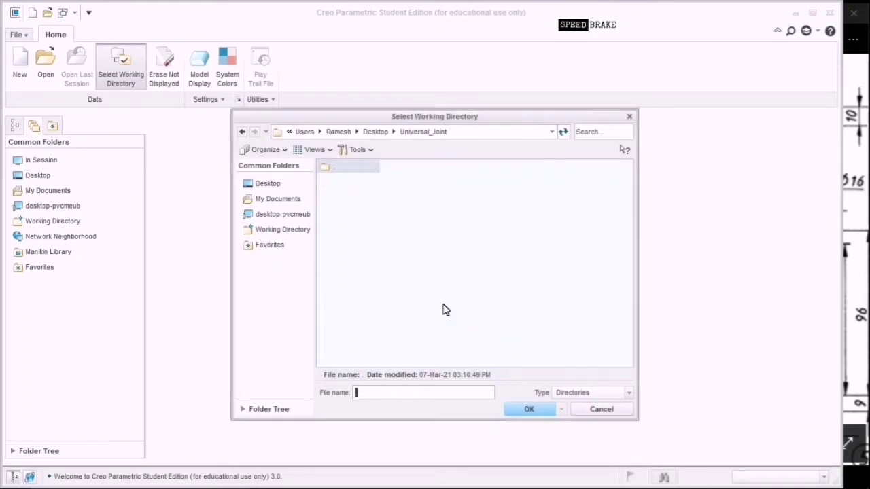
pyautogui.click(528, 411)
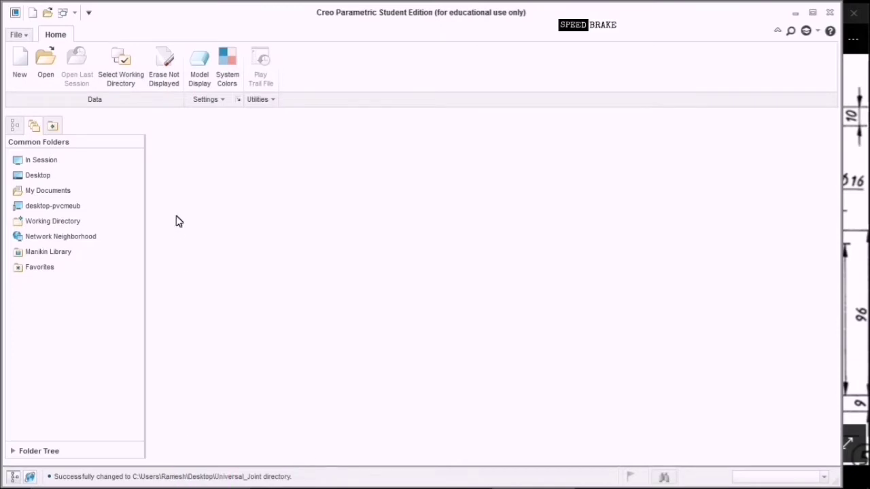
# Name the new solid part FORK with the default template turned off.
pyautogui.click(21, 68)
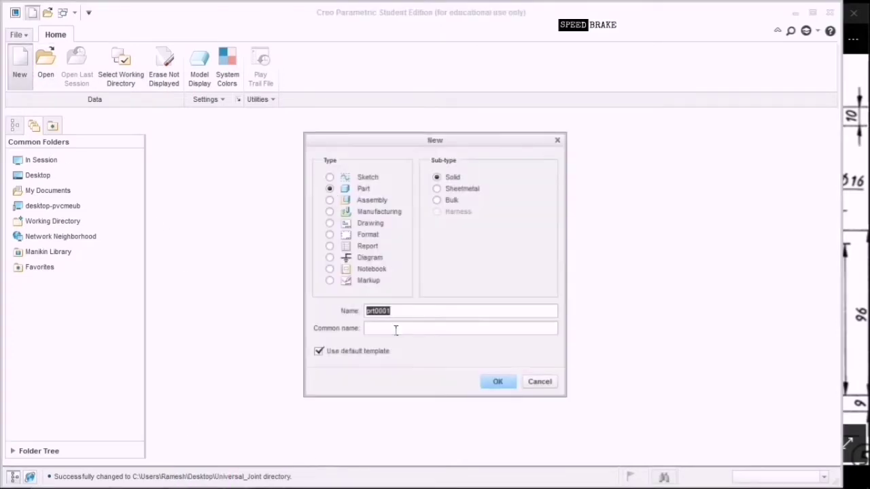
pyautogui.press('BackSpace')
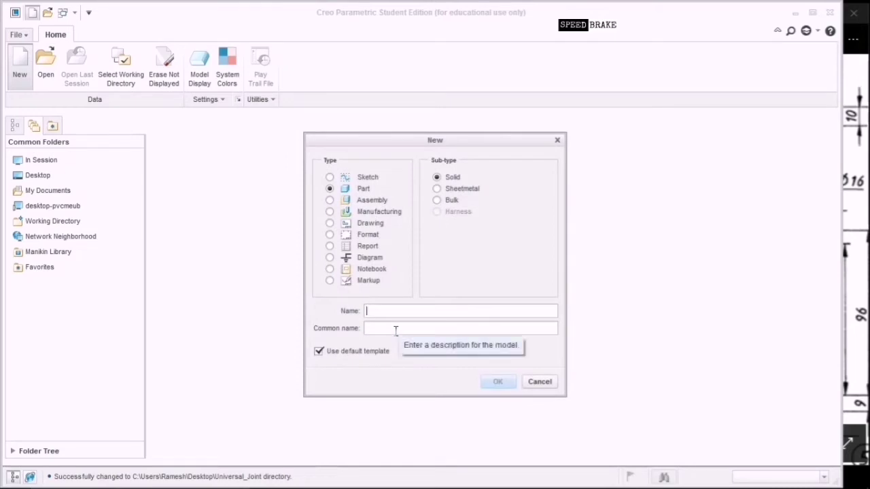
pyautogui.write('Fork')
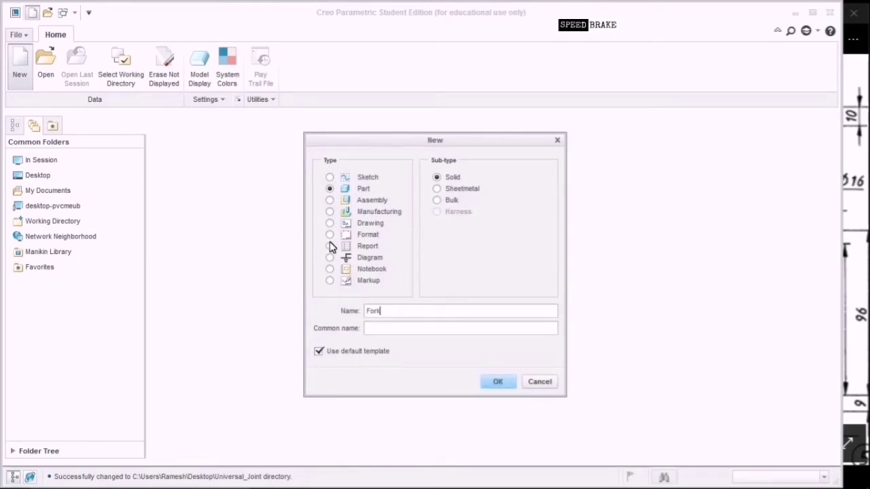
pyautogui.click(339, 353)
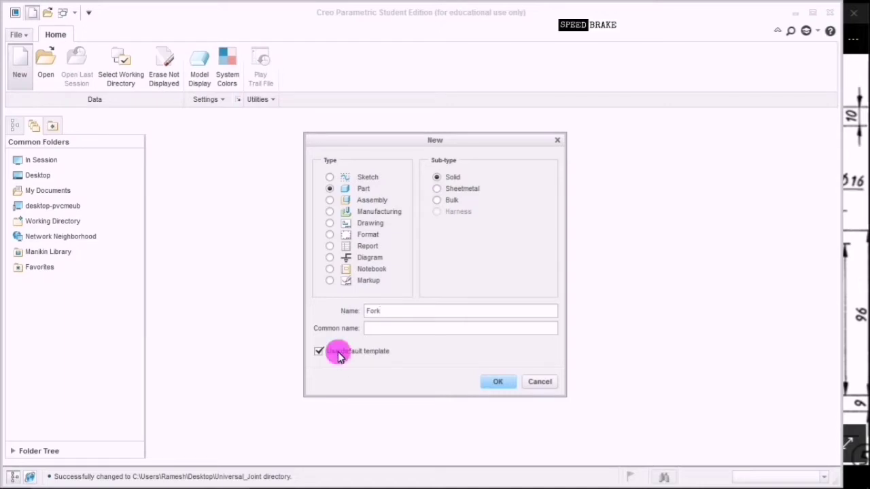
pyautogui.click(491, 385)
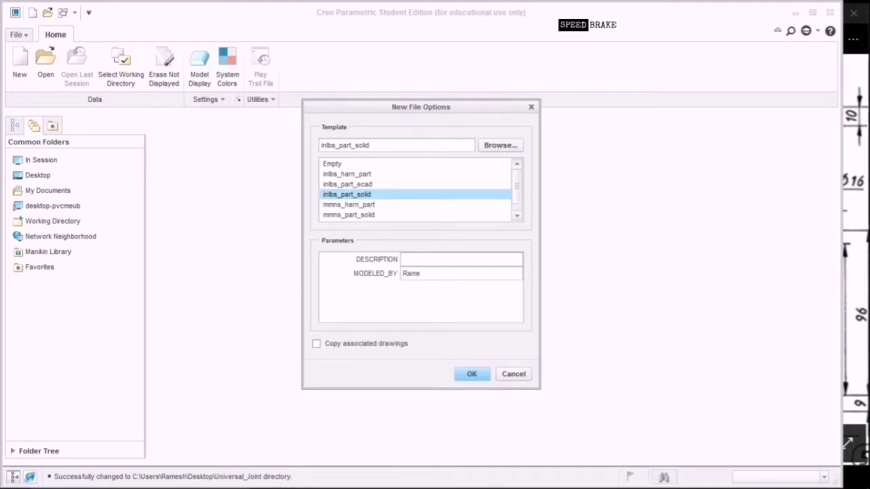
# Choose the mmns_part_solid template and create the part.
pyautogui.click(441, 261)
pyautogui.click(388, 215)
pyautogui.scroll(-1, 387, 218)
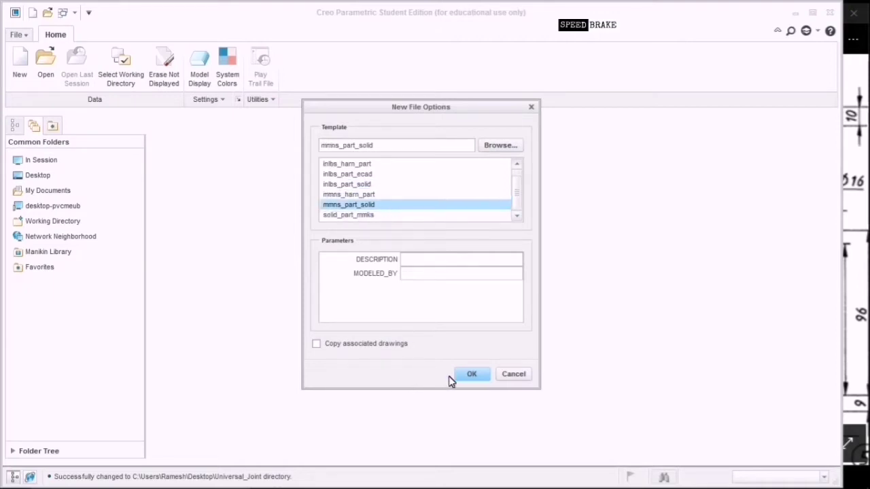
pyautogui.click(470, 383)
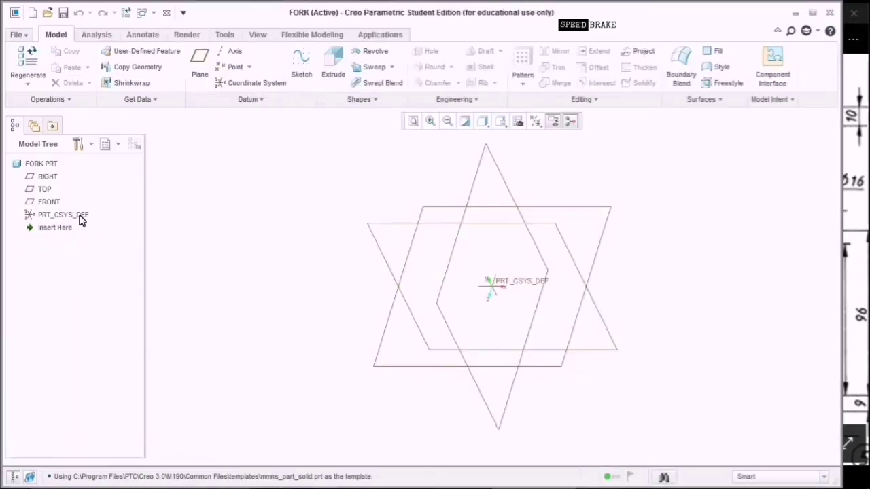
# Start a sketch on the FRONT datum plane, viewed face-on, checking the drawing's dimensions.
pyautogui.click(46, 203)
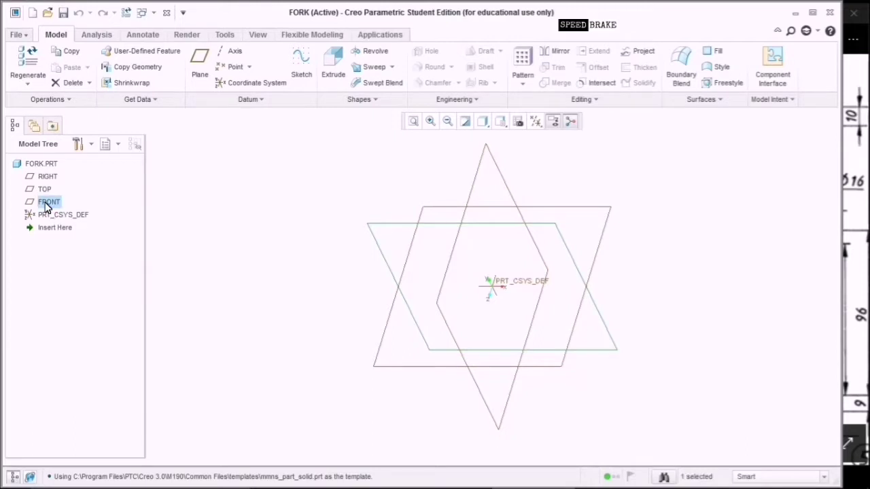
pyautogui.click(301, 69)
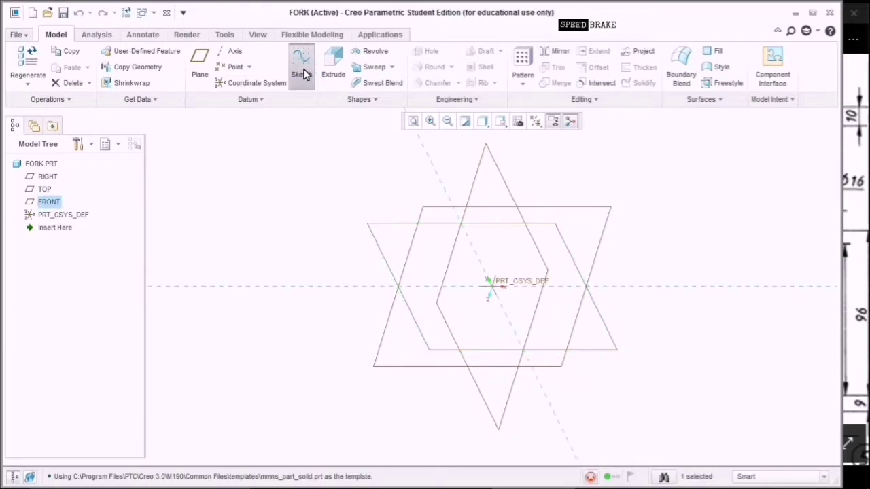
pyautogui.click(536, 121)
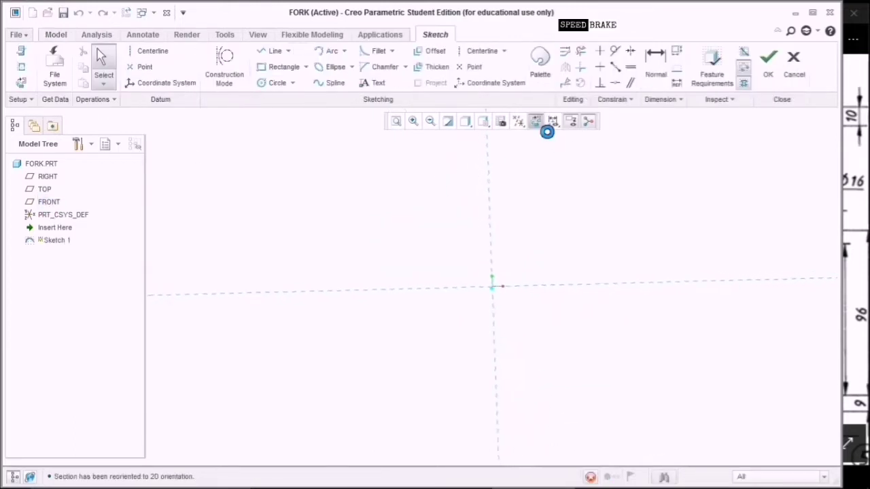
pyautogui.click(856, 245)
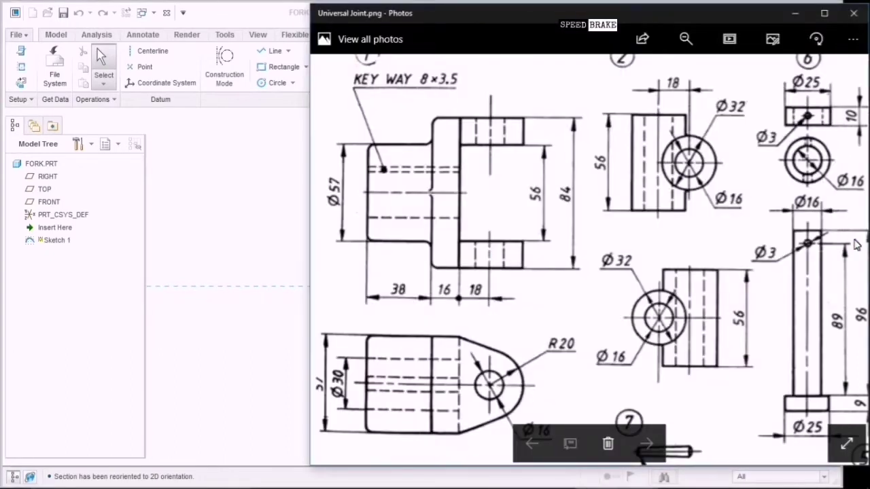
pyautogui.click(373, 214)
pyautogui.click(467, 284)
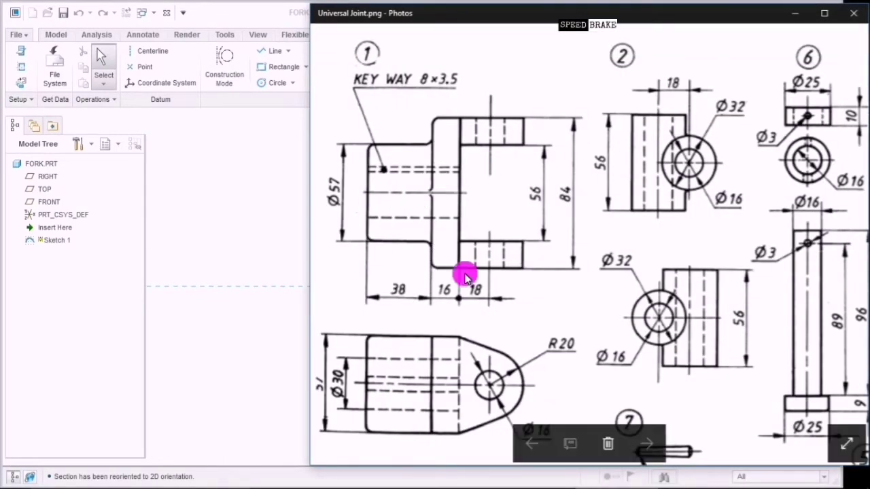
pyautogui.click(278, 247)
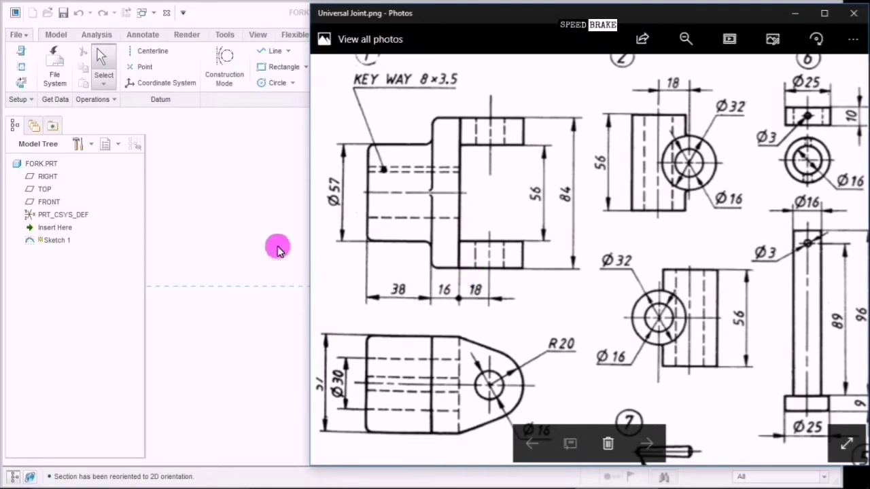
# Draw a rectangle around the origin and set its size to 57 by 84.
pyautogui.click(262, 66)
pyautogui.click(449, 231)
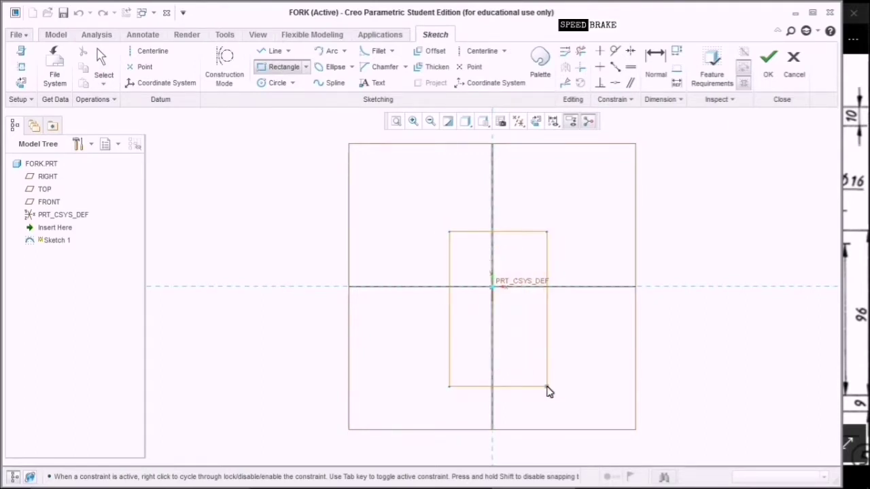
pyautogui.click(547, 387)
pyautogui.middleClick(575, 370)
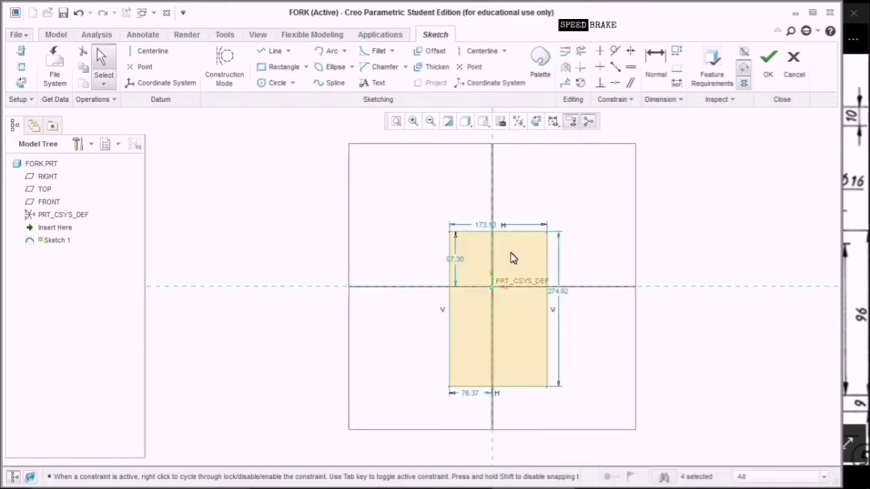
pyautogui.doubleClick(500, 227)
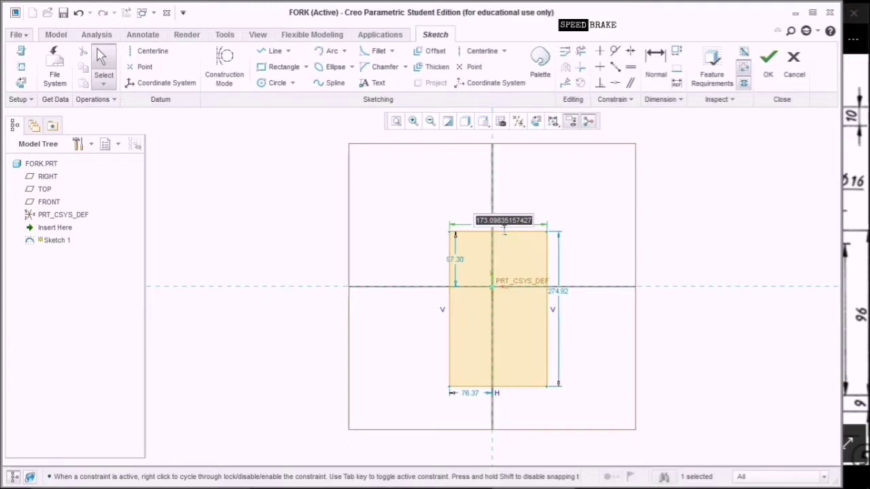
pyautogui.write('57')
pyautogui.press('Return')
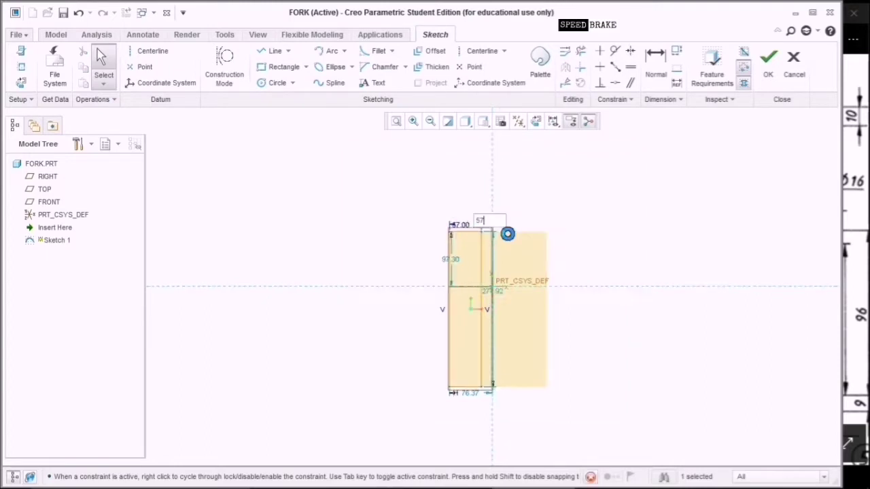
pyautogui.doubleClick(520, 255)
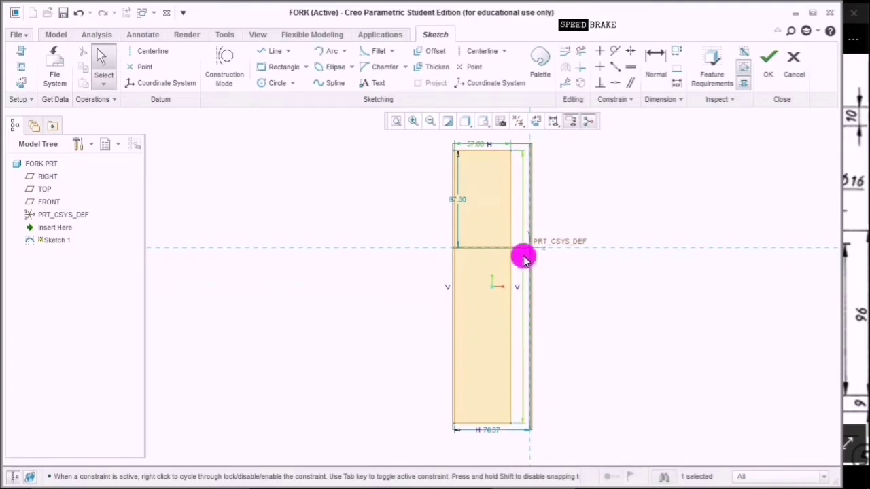
pyautogui.write('8')
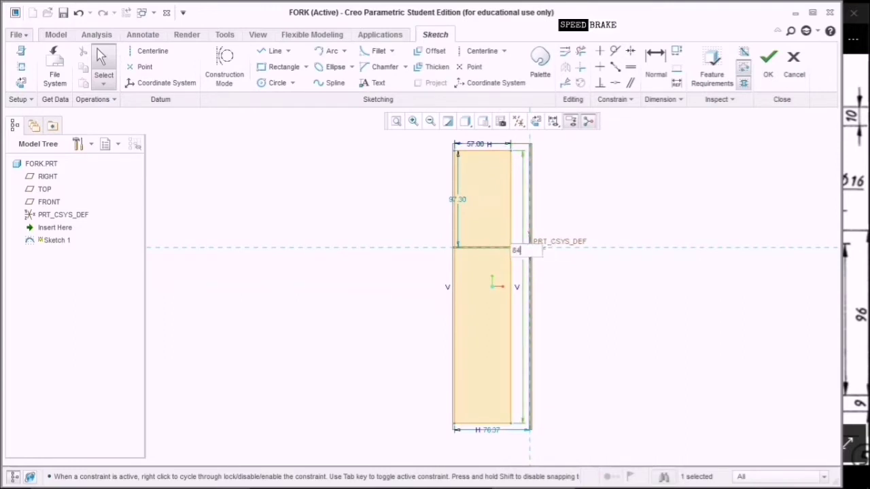
pyautogui.write('4')
pyautogui.press('Return')
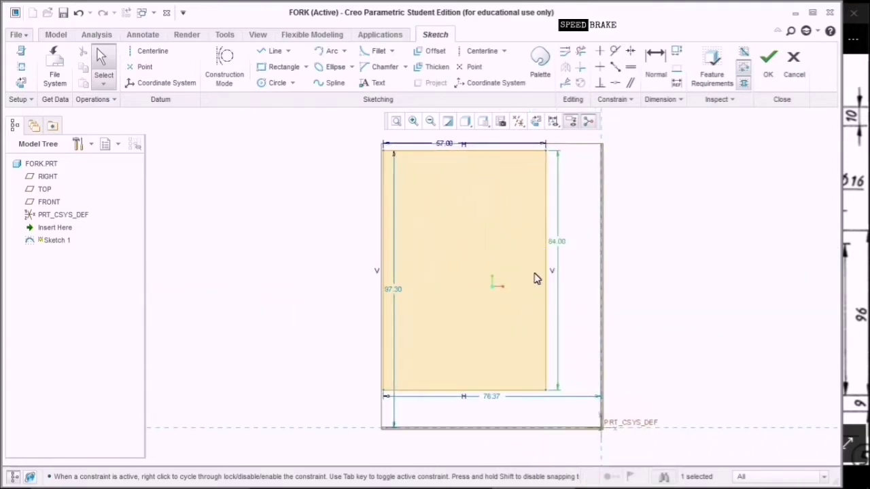
# Centre the rectangle on the origin with 28.50 and 42 offsets and finish the sketch.
pyautogui.doubleClick(497, 399)
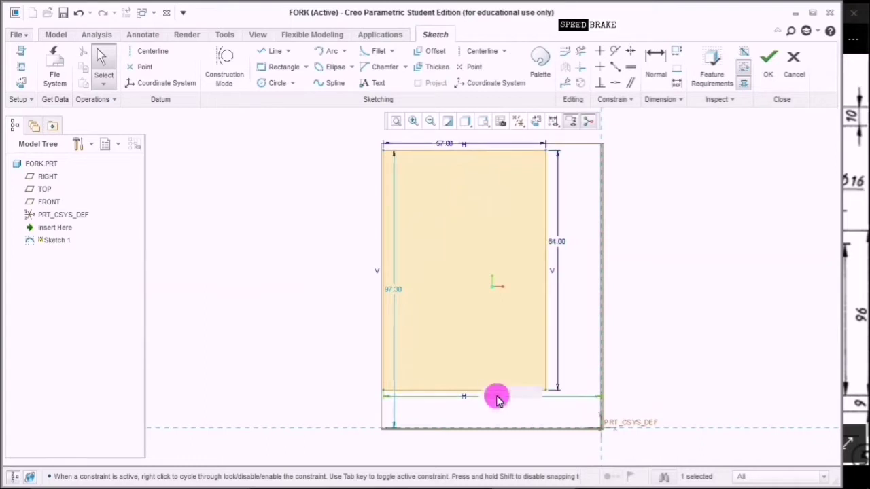
pyautogui.write('57/')
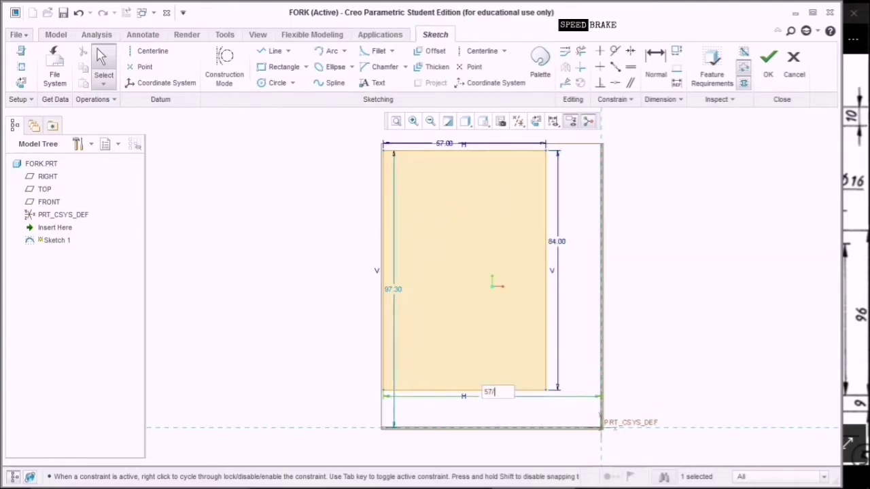
pyautogui.press('Return')
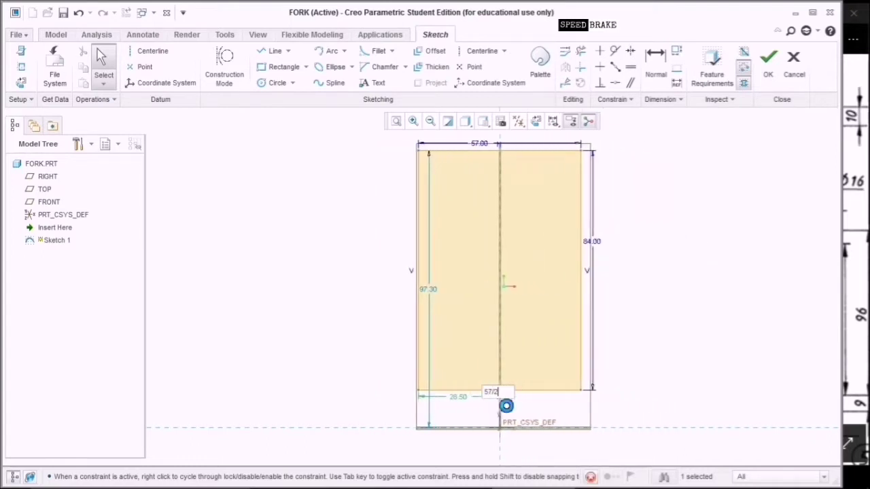
pyautogui.doubleClick(427, 292)
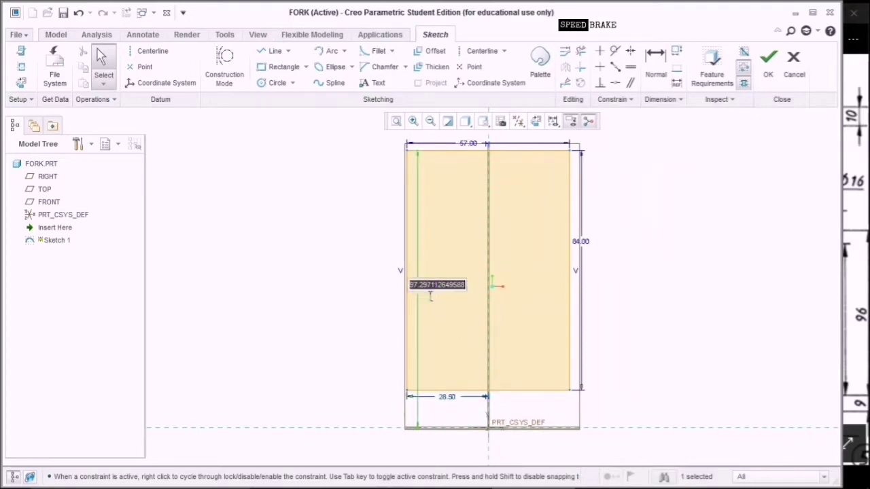
pyautogui.write('84/2')
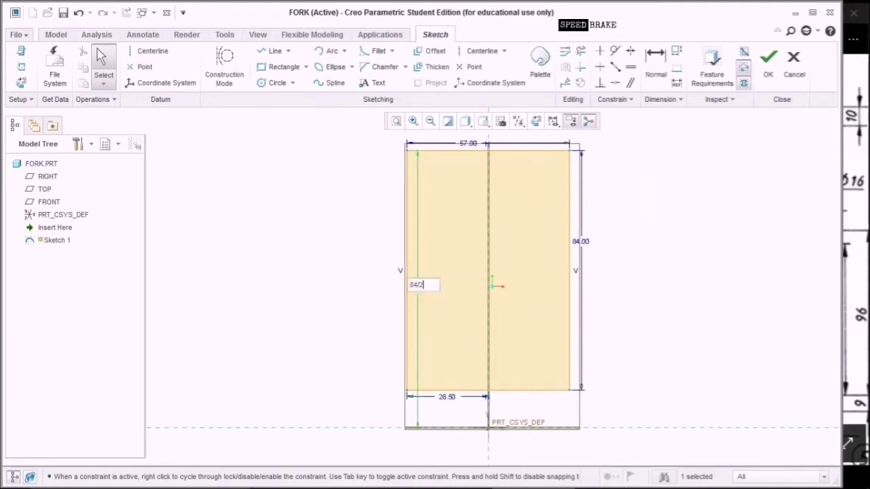
pyautogui.press('Return')
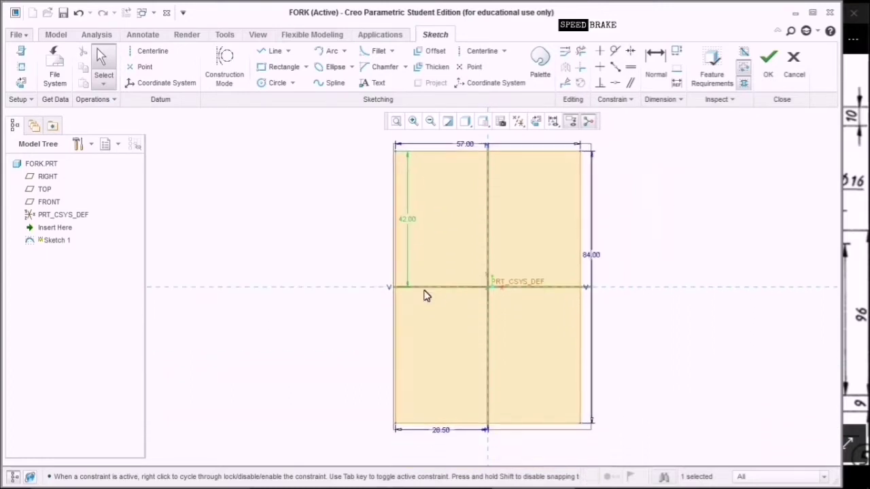
pyautogui.click(768, 75)
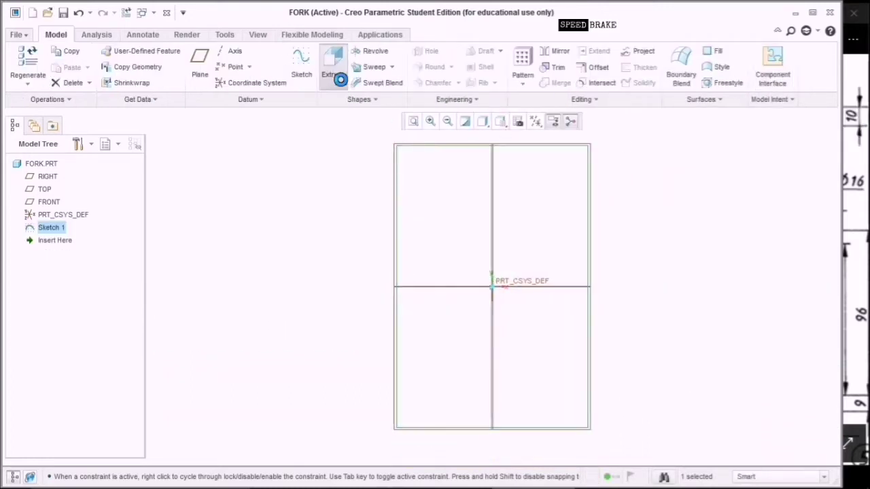
# Extrude the rectangle symmetrically about the FRONT plane to a 16 mm thickness.
pyautogui.click(333, 74)
pyautogui.click(501, 124)
pyautogui.click(509, 142)
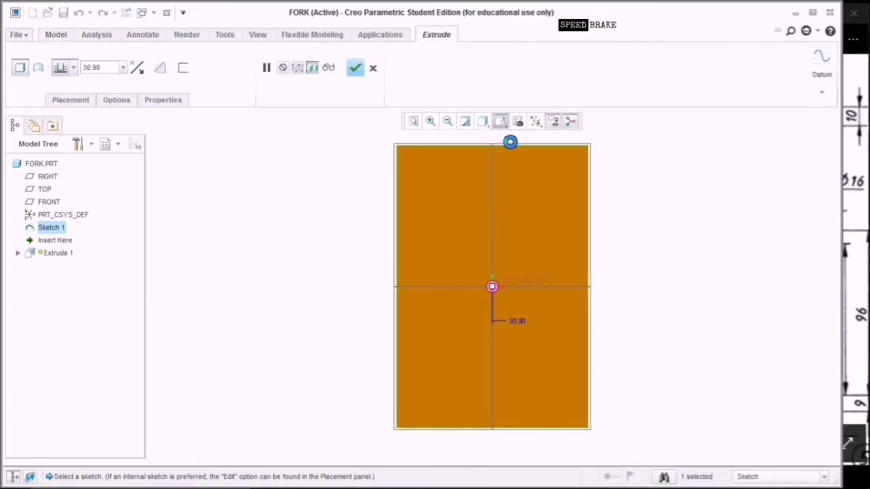
pyautogui.click(72, 67)
pyautogui.click(60, 105)
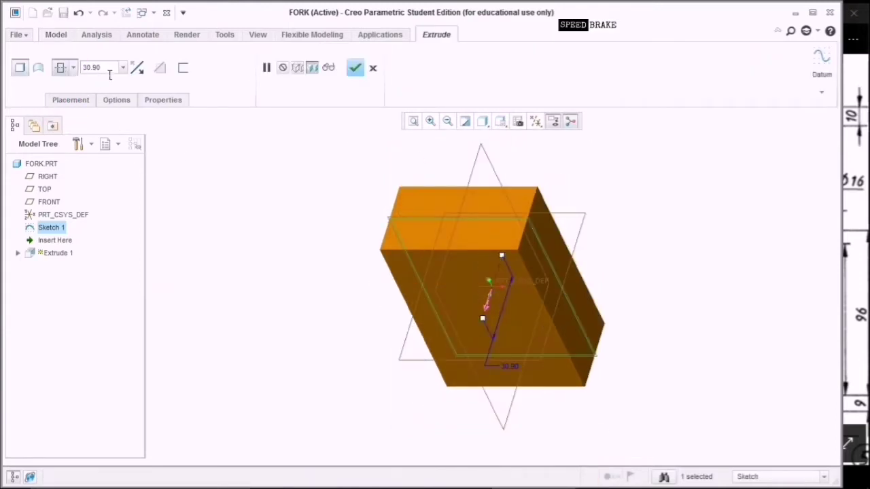
pyautogui.doubleClick(109, 74)
pyautogui.write('1')
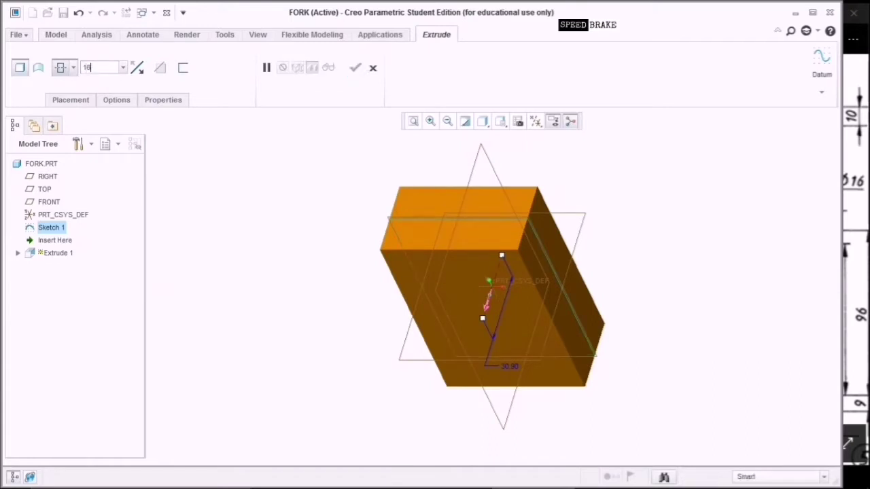
pyautogui.write('8')
pyautogui.press('Return')
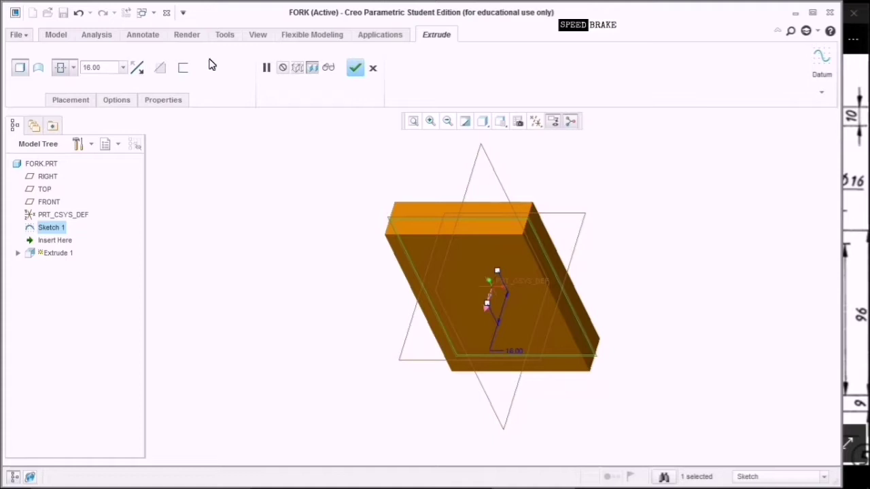
pyautogui.click(355, 68)
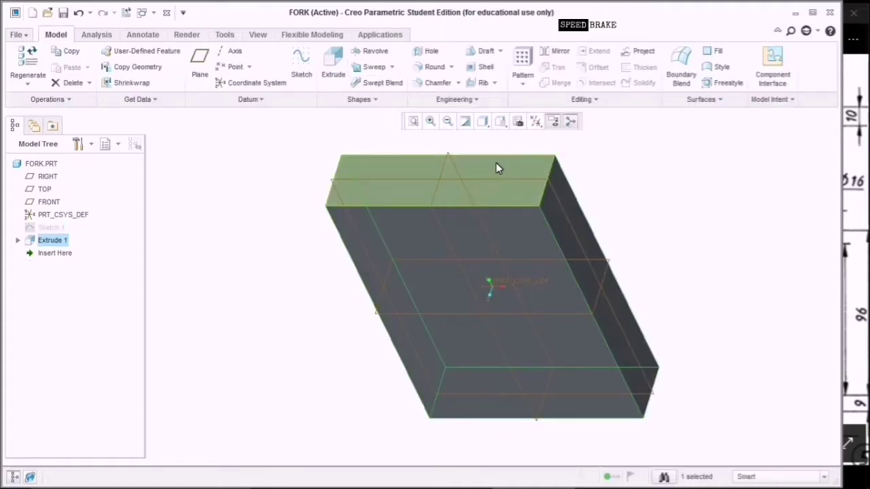
# Sketch on the block's front face, viewed flat, referencing its left and right edges.
pyautogui.moveTo(633, 161); pyautogui.dragTo(649, 191, button='middle')
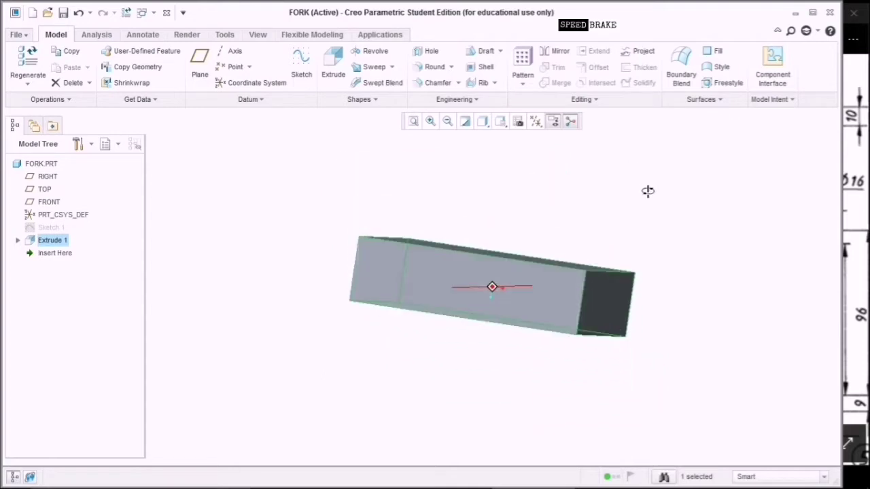
pyautogui.click(515, 273)
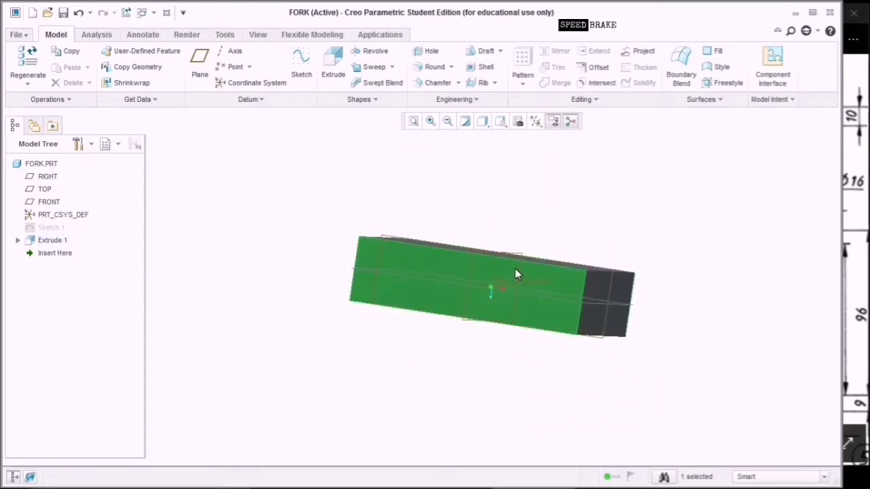
pyautogui.click(306, 75)
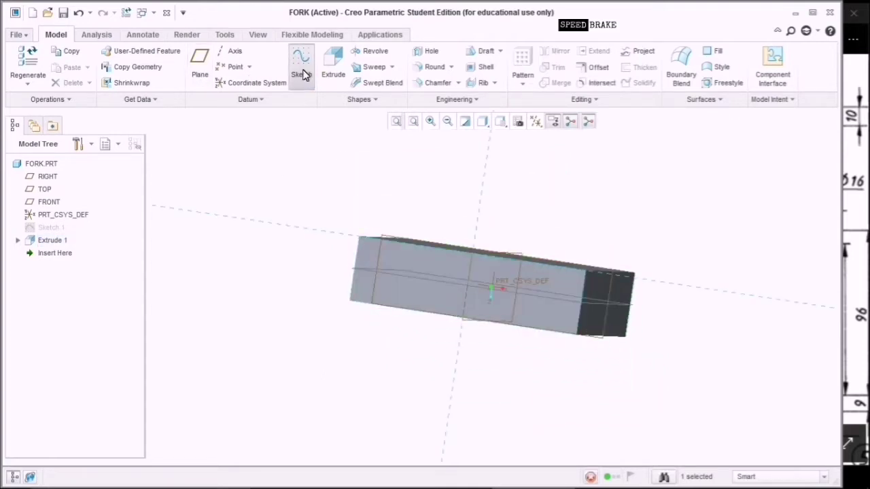
pyautogui.click(536, 121)
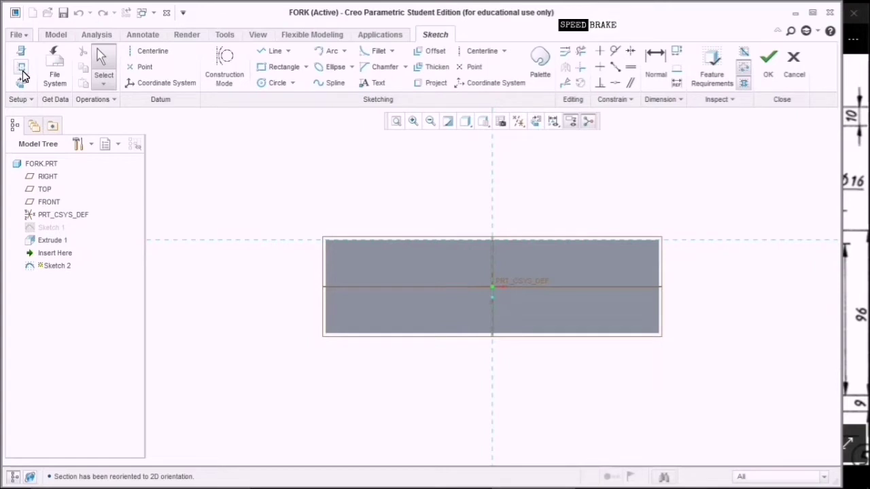
pyautogui.click(22, 74)
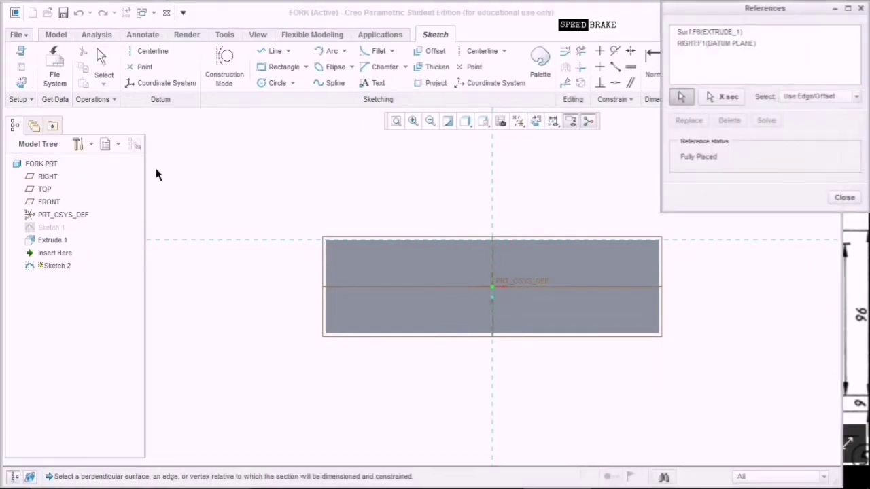
pyautogui.click(327, 272)
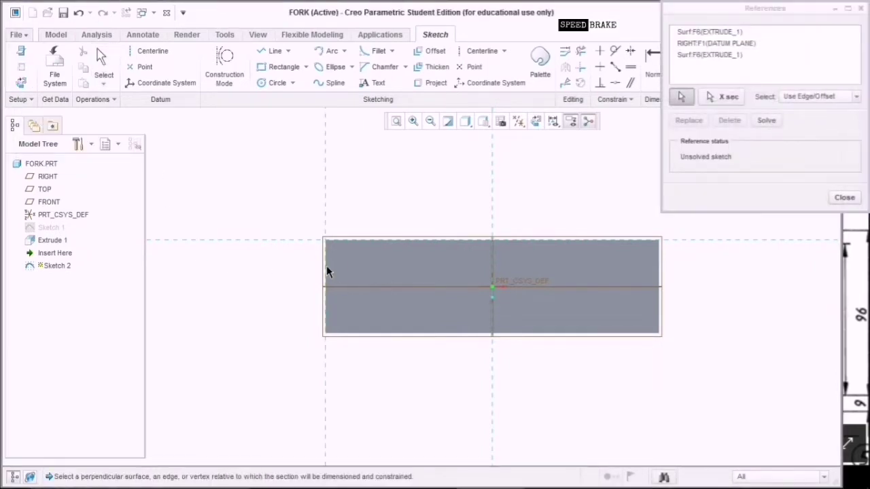
pyautogui.click(658, 275)
pyautogui.click(840, 197)
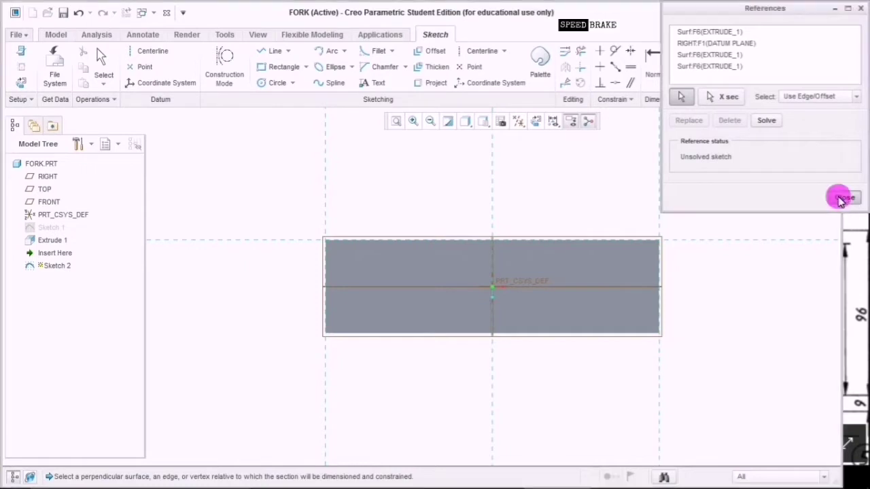
pyautogui.click(163, 60)
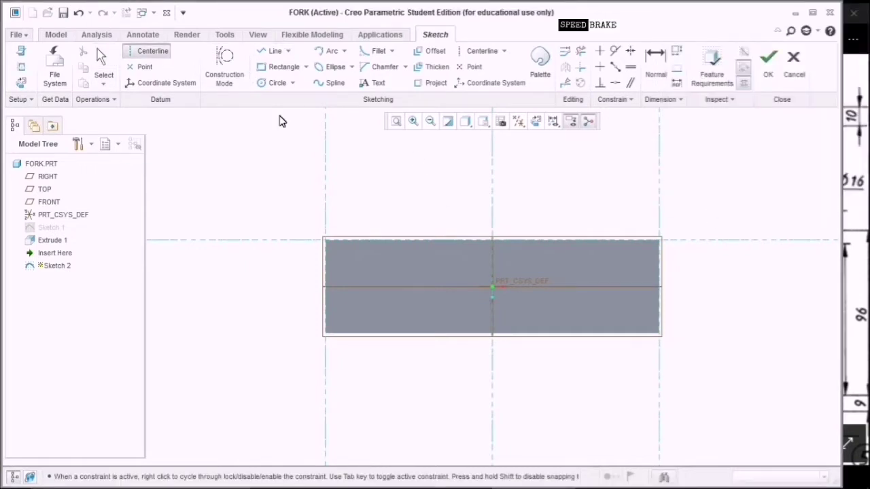
# Draw a horizontal centreline dimensioned 18 above the block's top edge.
pyautogui.click(497, 189)
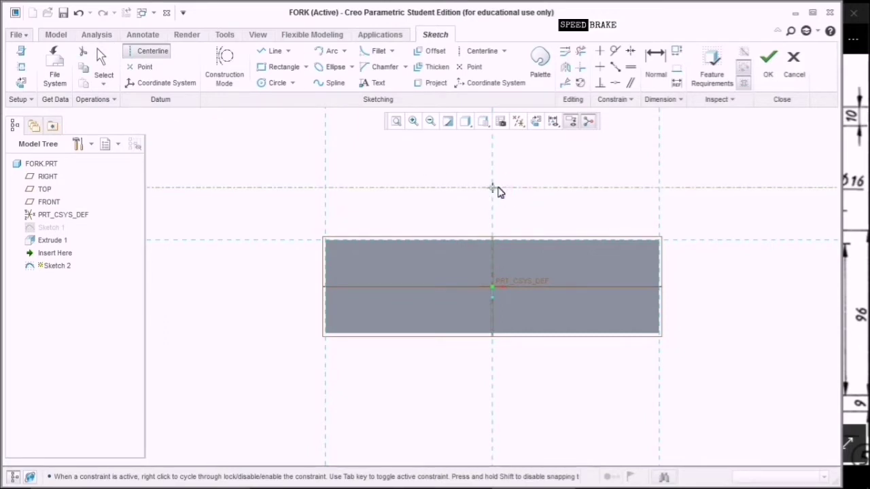
pyautogui.click(541, 172)
pyautogui.middleClick(542, 172)
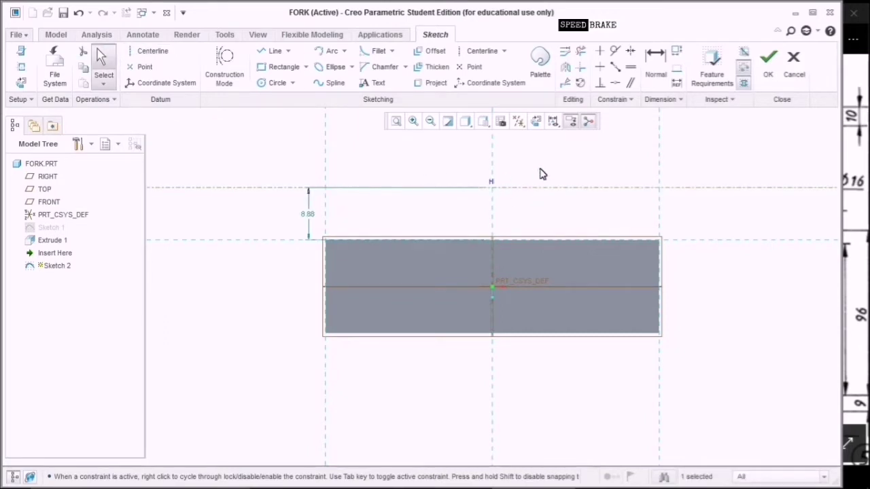
pyautogui.doubleClick(311, 218)
pyautogui.write('18')
pyautogui.press('Return')
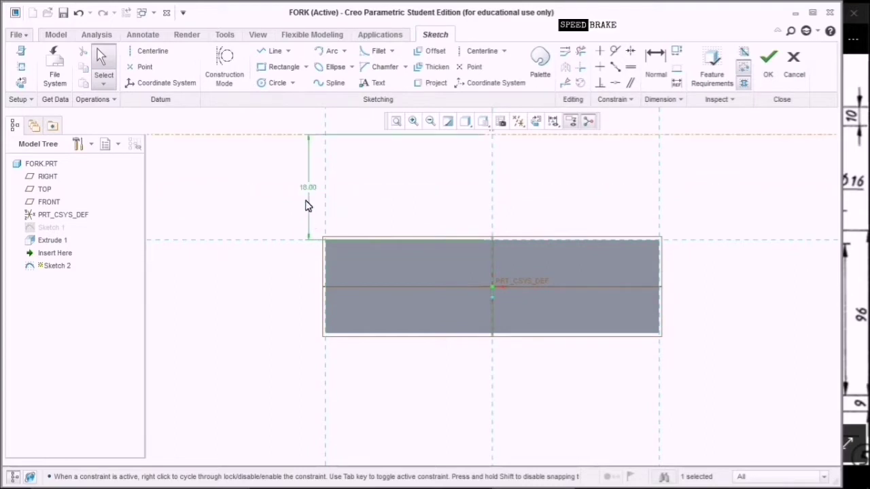
pyautogui.moveTo(419, 208); pyautogui.dragTo(401, 255, button='middle')
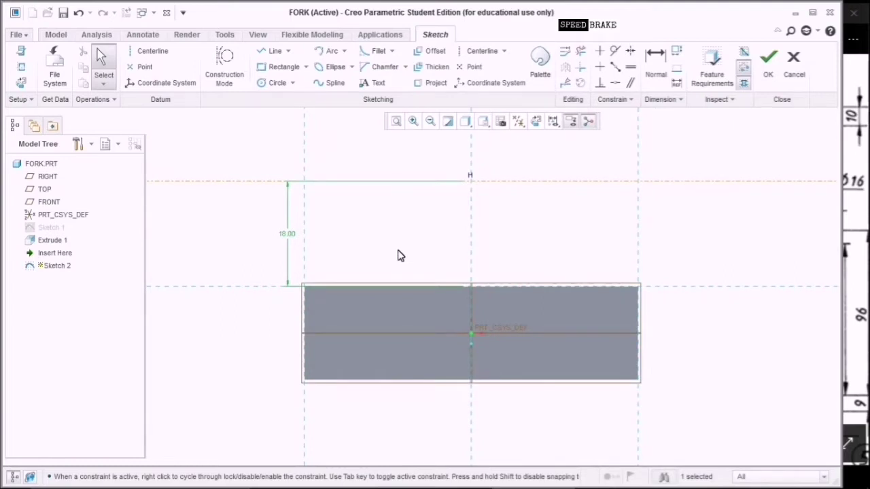
pyautogui.click(277, 84)
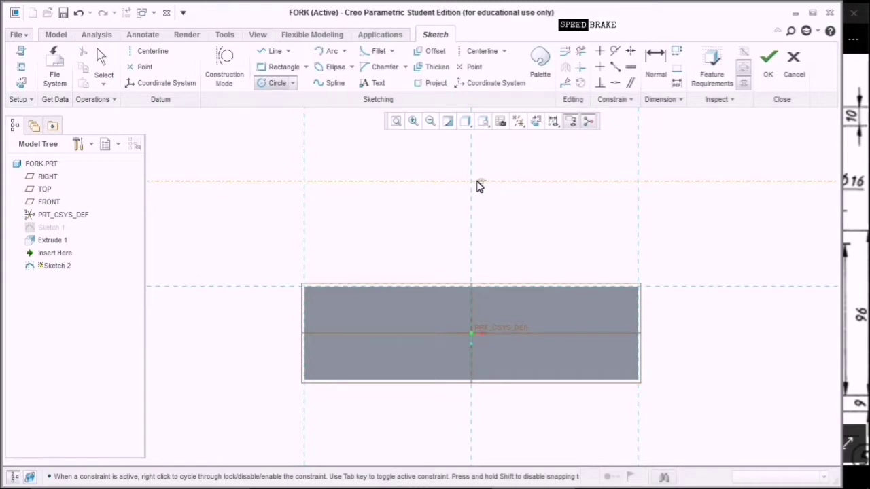
# Draw two concentric circles centred at the centreline intersection.
pyautogui.click(471, 181)
pyautogui.click(490, 213)
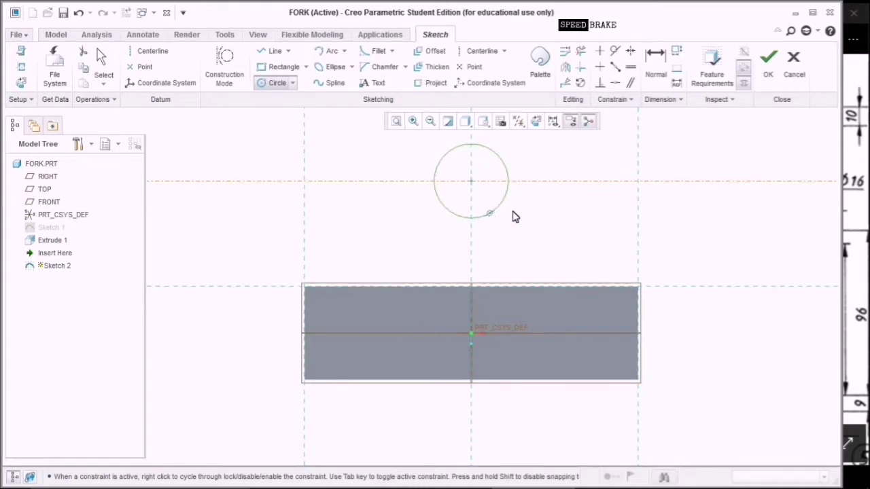
pyautogui.middleClick(565, 213)
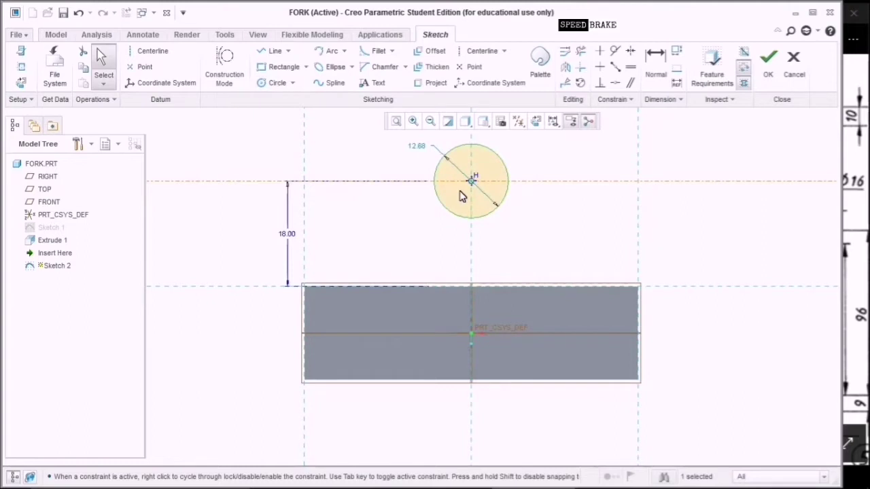
pyautogui.click(269, 83)
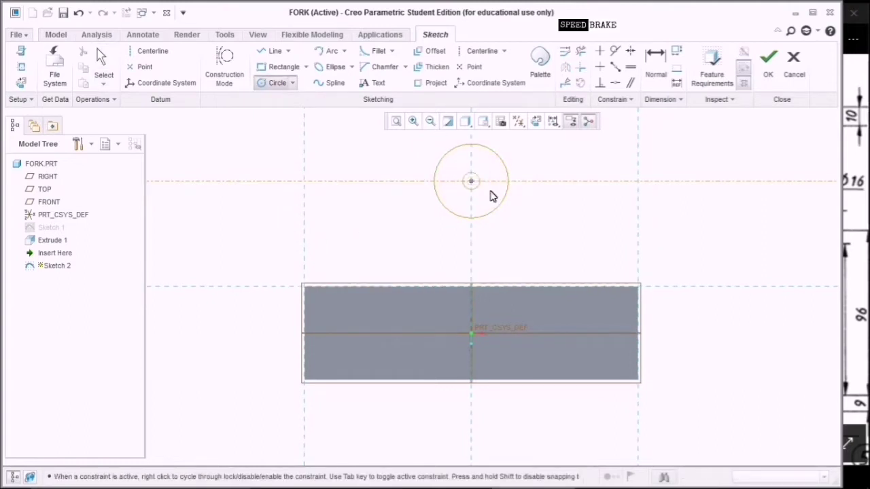
pyautogui.click(471, 181)
pyautogui.click(521, 235)
pyautogui.middleClick(557, 216)
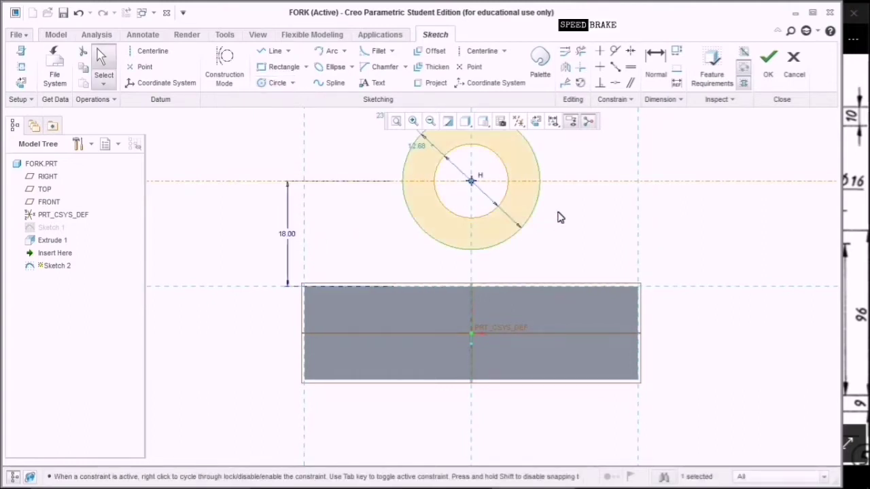
# Set the inner circle diameter to 16 and the outer to 40.
pyautogui.doubleClick(418, 146)
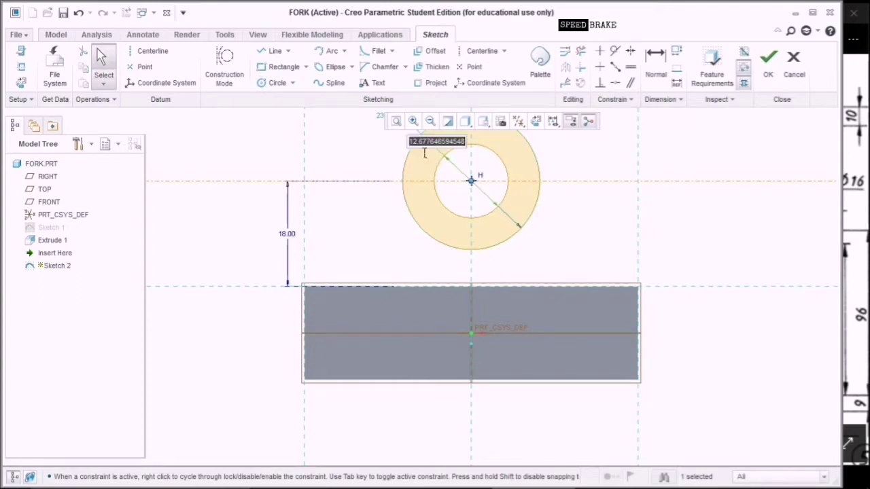
pyautogui.write('16')
pyautogui.press('Return')
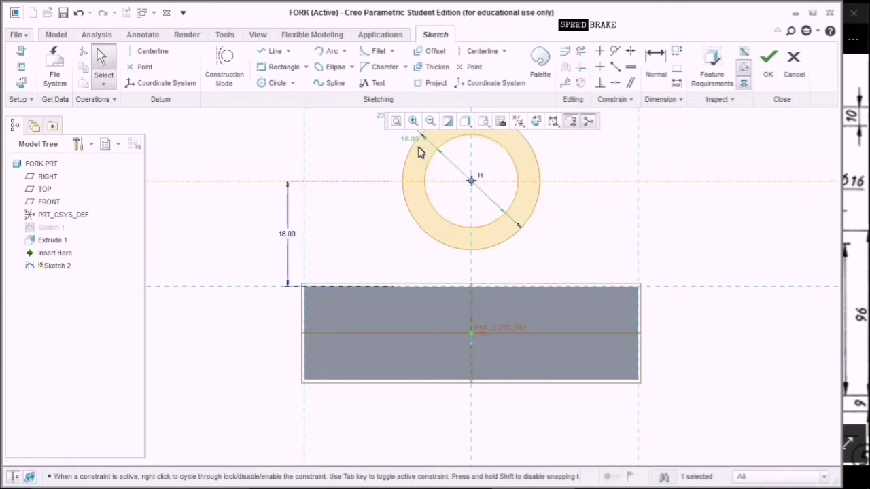
pyautogui.moveTo(383, 173); pyautogui.dragTo(382, 223, button='middle')
pyautogui.doubleClick(383, 167)
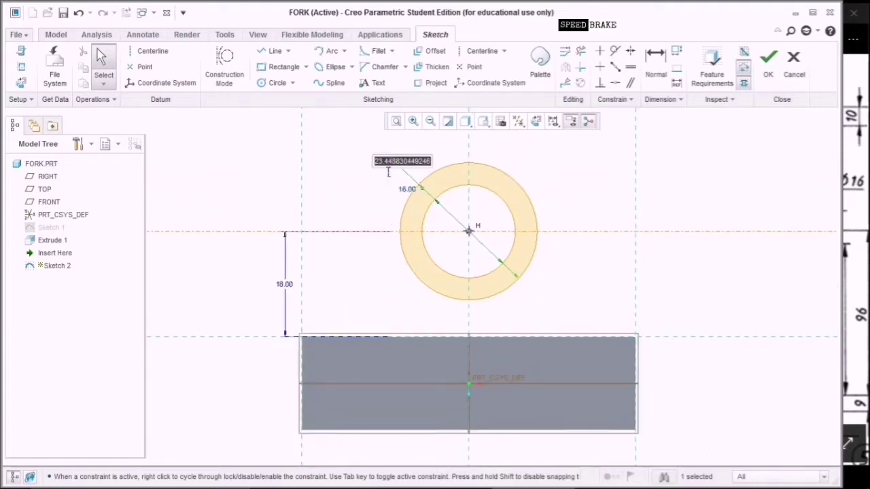
pyautogui.write('40')
pyautogui.press('Return')
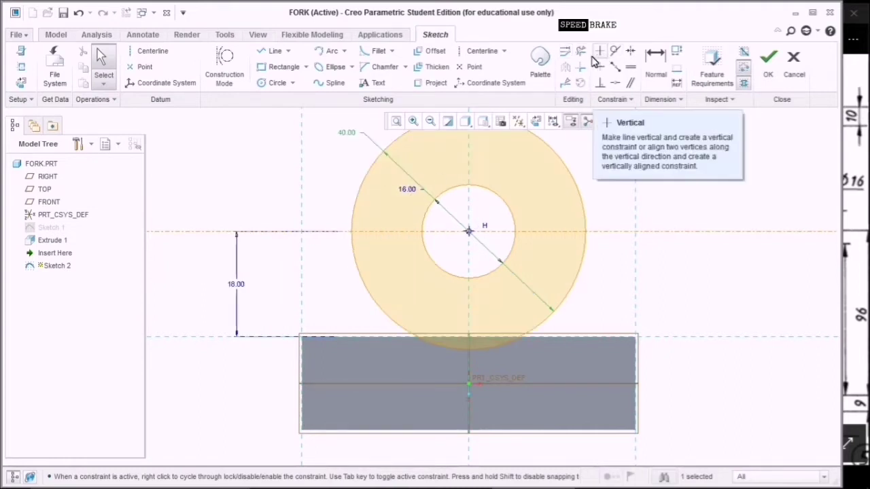
# Draw lines from the block's top corners tangent to the Ø40 circle.
pyautogui.click(275, 52)
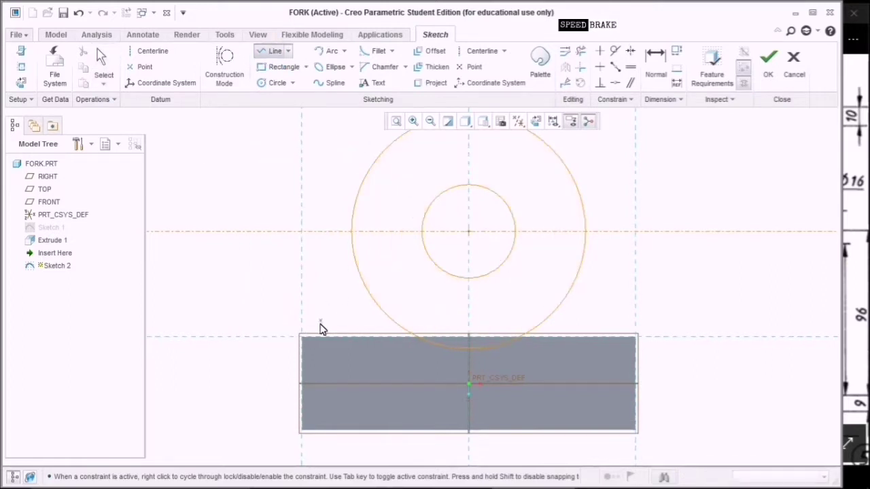
pyautogui.click(302, 337)
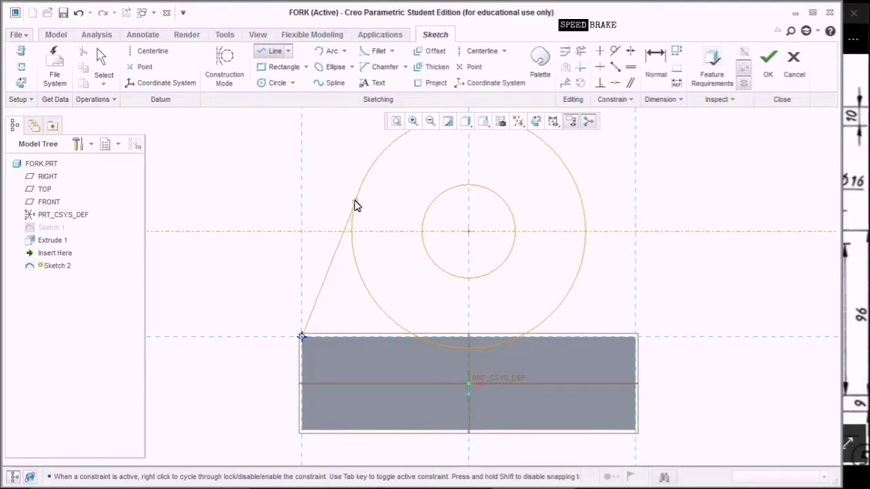
pyautogui.click(359, 190)
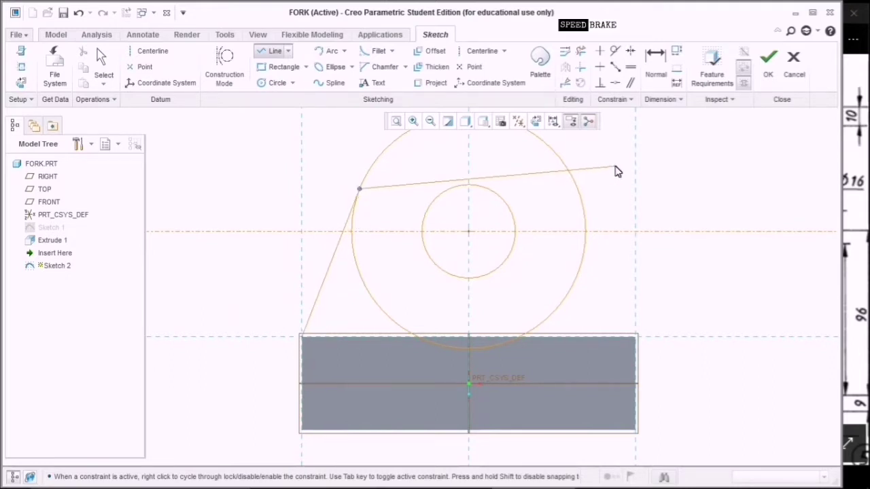
pyautogui.middleClick(615, 170)
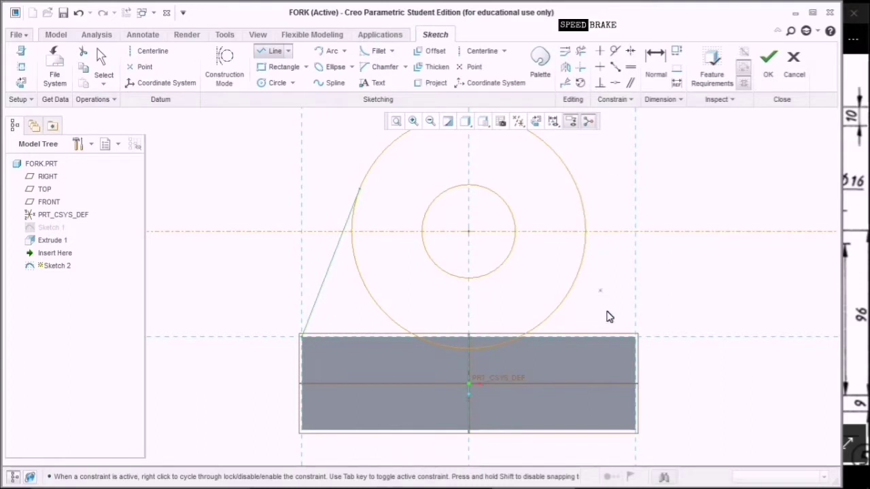
pyautogui.click(635, 337)
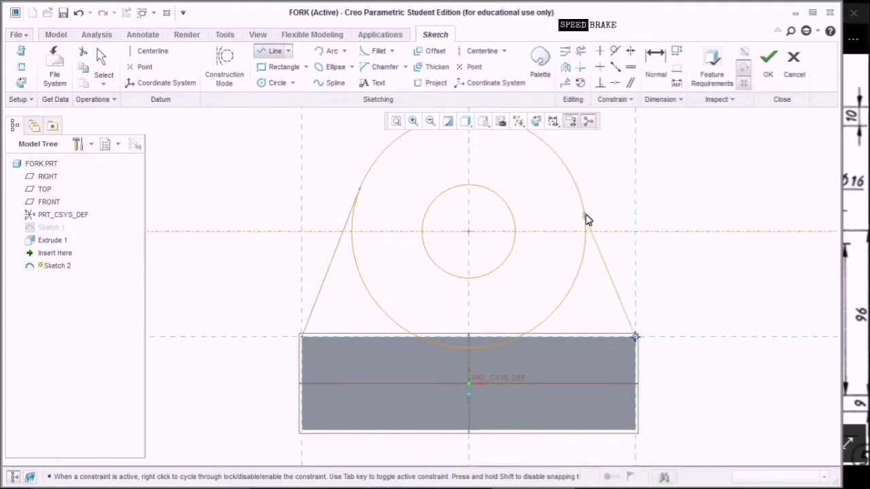
pyautogui.click(576, 190)
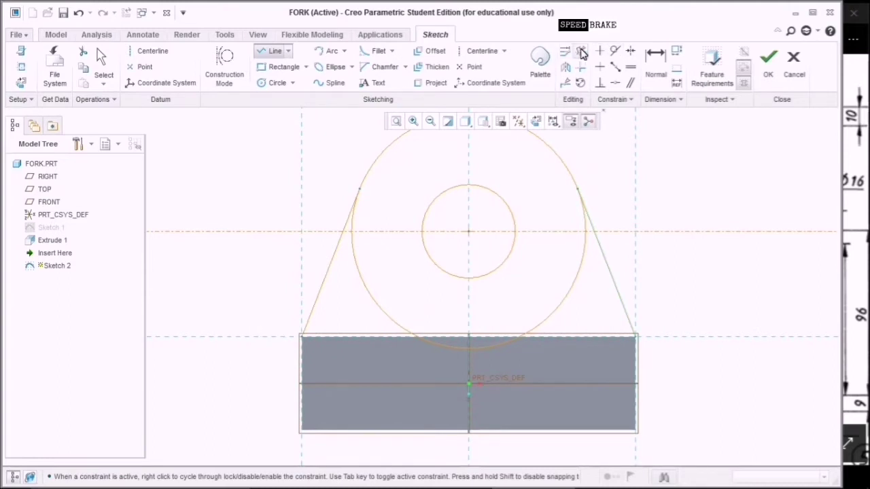
# Trim away the lower Ø40 arc segments and leftover bits near the tangent lines.
pyautogui.click(580, 51)
pyautogui.moveTo(383, 270)
pyautogui.mouseDown()
pyautogui.moveTo(359, 289)
pyautogui.moveTo(359, 258)
pyautogui.mouseUp()
pyautogui.moveTo(361, 216)
pyautogui.mouseDown()
pyautogui.moveTo(351, 227)
pyautogui.moveTo(360, 241)
pyautogui.mouseUp()
pyautogui.click(443, 353)
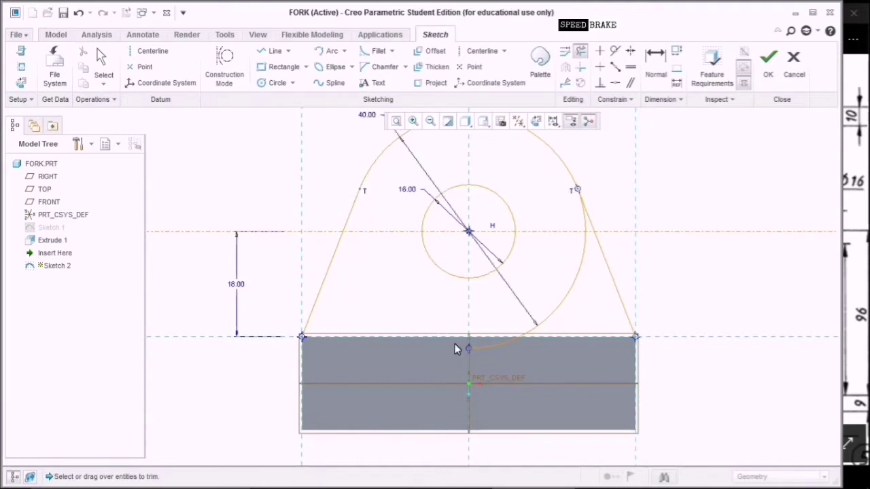
pyautogui.click(497, 352)
pyautogui.click(531, 327)
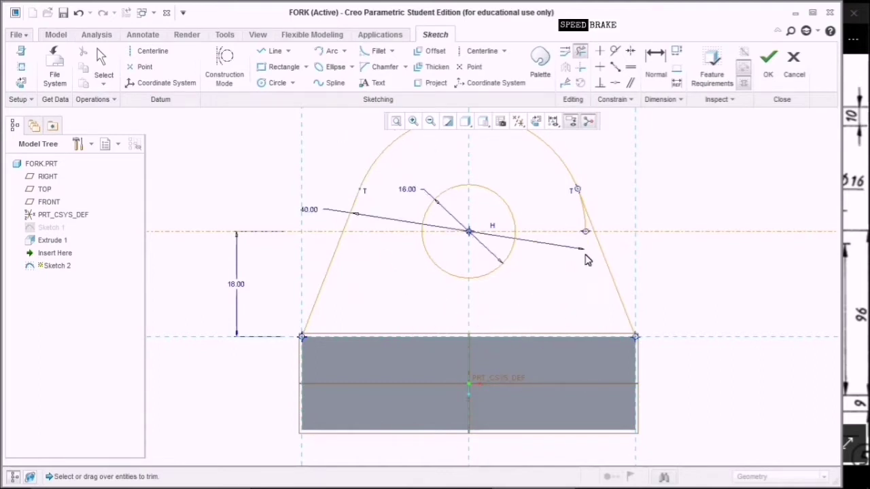
pyautogui.click(585, 226)
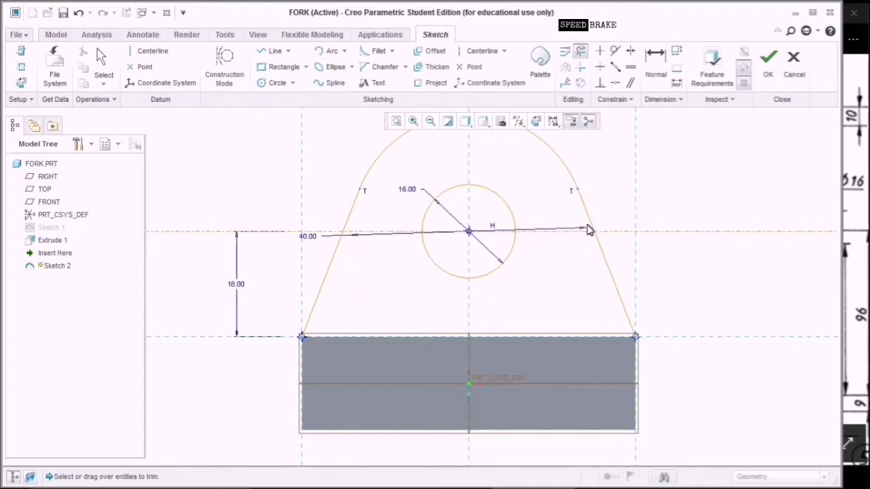
# Close the profile with a line along the block's top edge and finish Sketch 2.
pyautogui.click(275, 51)
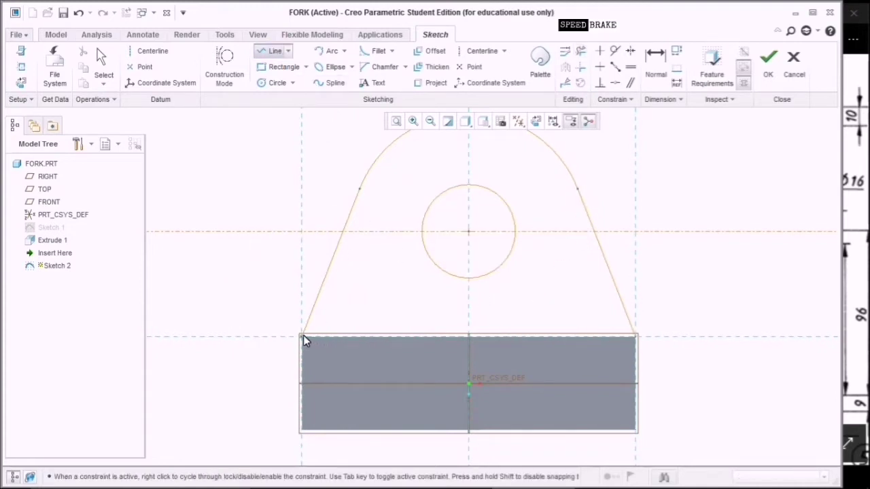
pyautogui.click(304, 337)
pyautogui.click(635, 337)
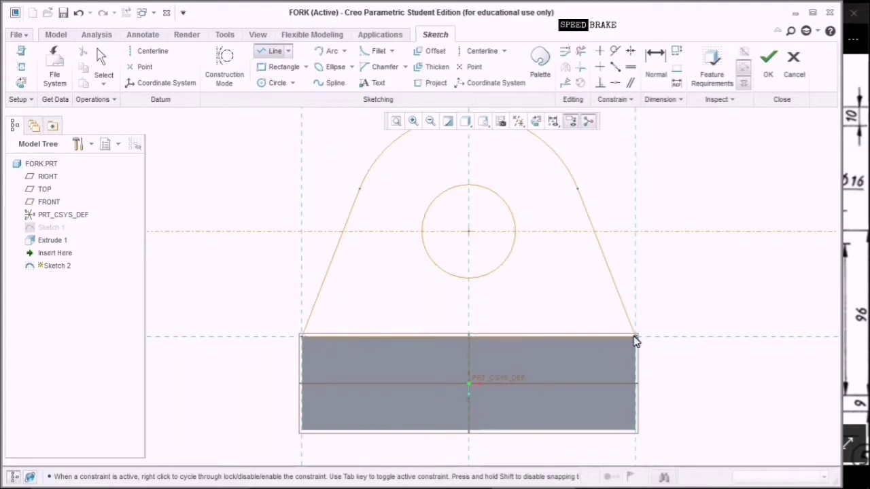
pyautogui.middleClick(694, 301)
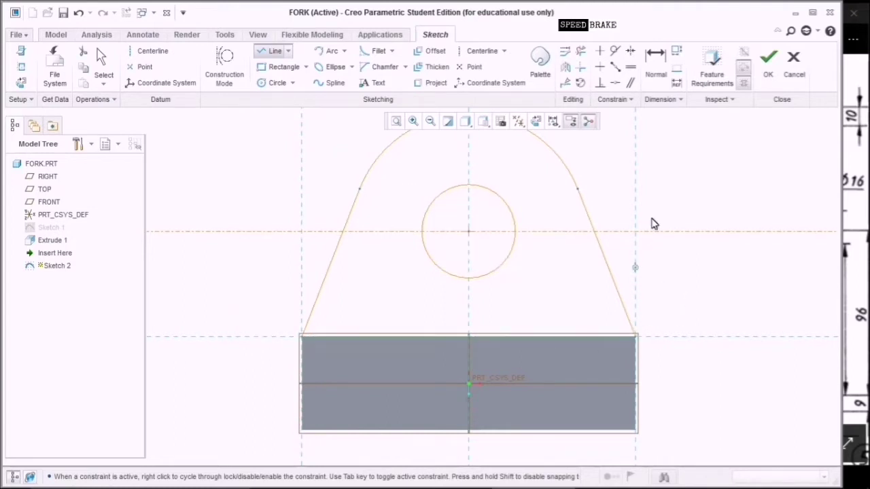
pyautogui.click(768, 77)
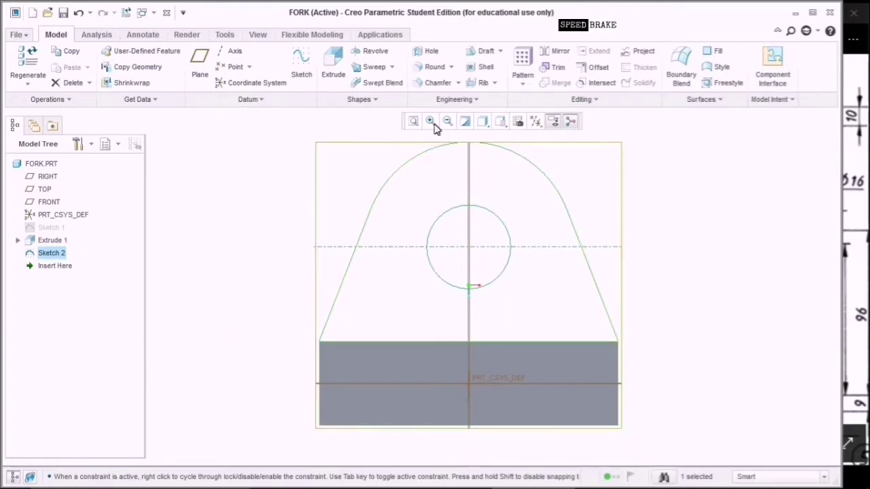
# Start extruding the boss sketch in the standard 3D view with the extrusion direction flipped.
pyautogui.click(333, 65)
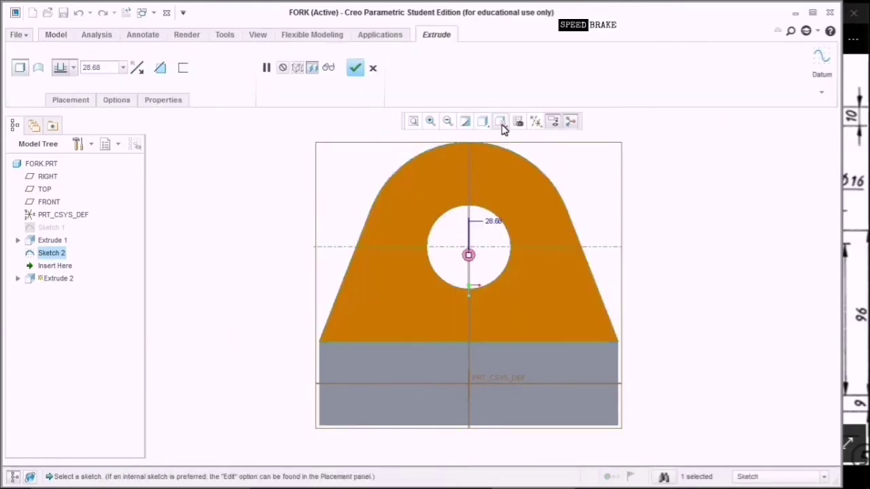
pyautogui.click(501, 121)
pyautogui.click(511, 137)
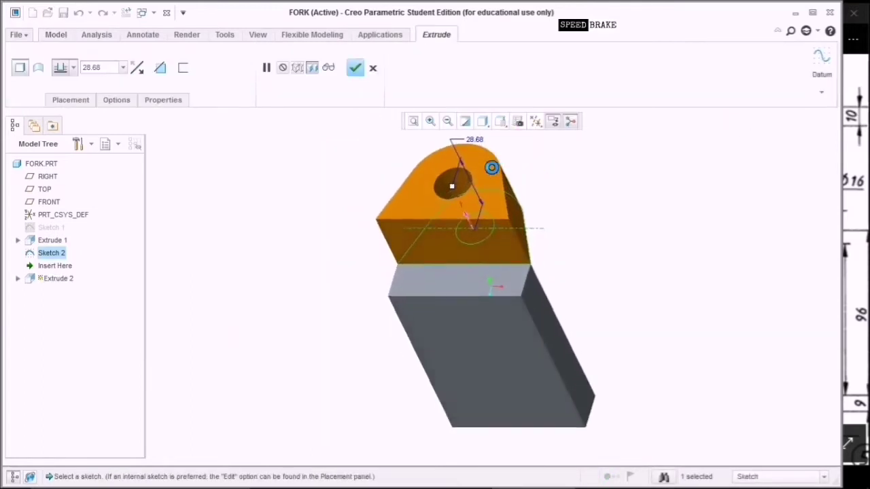
pyautogui.click(465, 218)
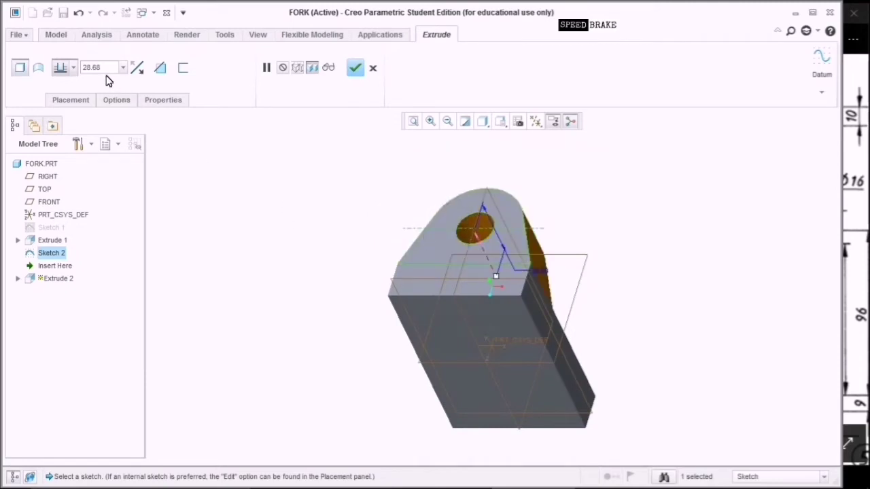
# Try a Symmetric depth, return to a one-sided 28.68 depth, and bring up the Universal Joint drawing.
pyautogui.click(75, 67)
pyautogui.click(62, 106)
pyautogui.click(73, 67)
pyautogui.click(62, 85)
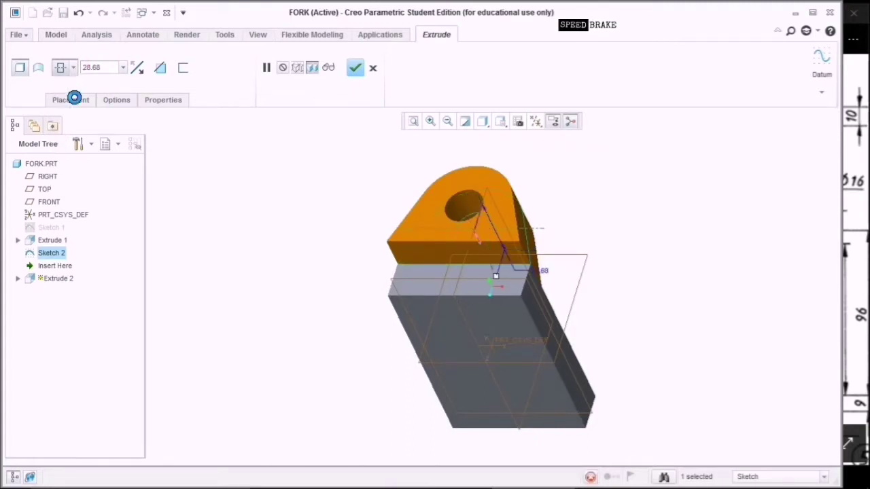
pyautogui.doubleClick(93, 67)
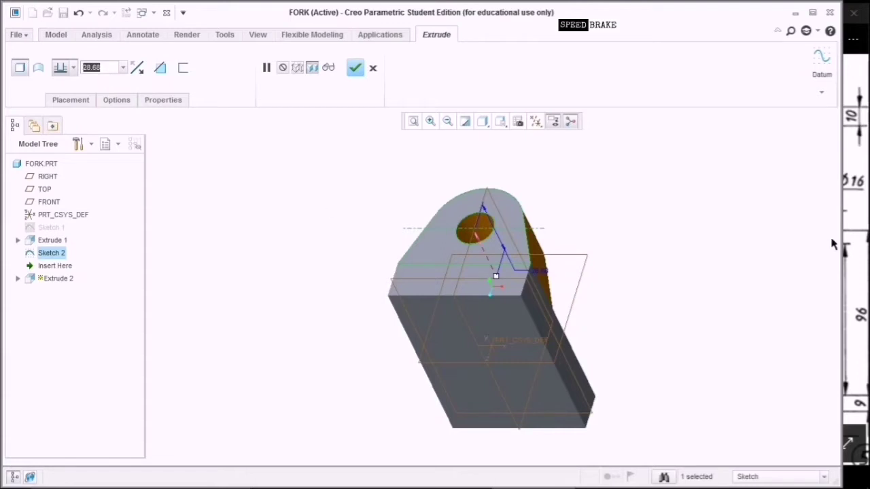
pyautogui.click(851, 233)
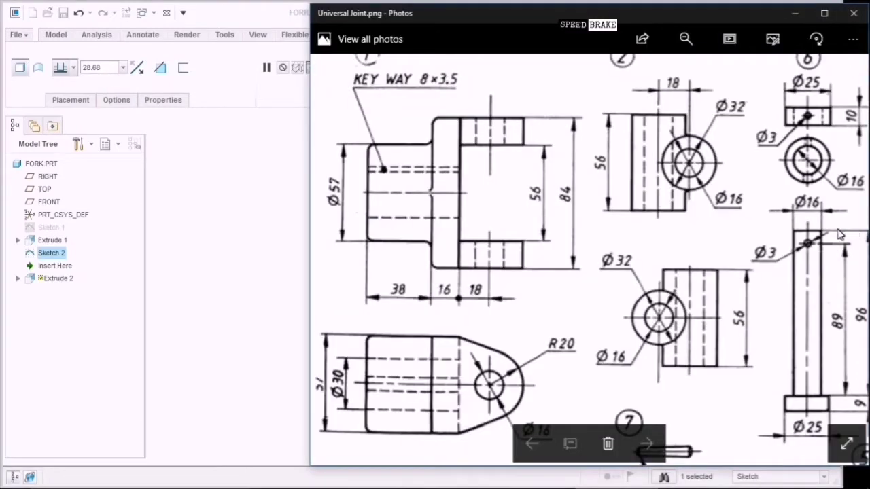
# Read the boss dimensions on the Universal Joint drawing in Photos, then return to Creo.
pyautogui.click(568, 184)
pyautogui.click(573, 121)
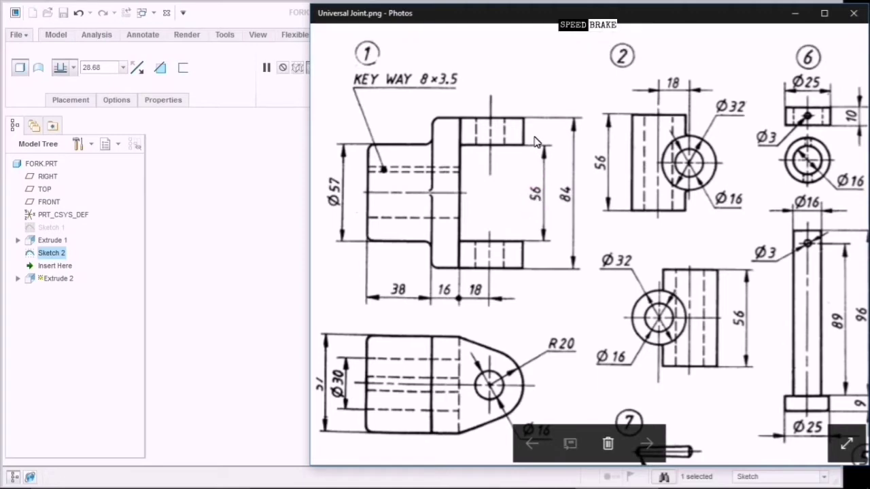
pyautogui.click(537, 252)
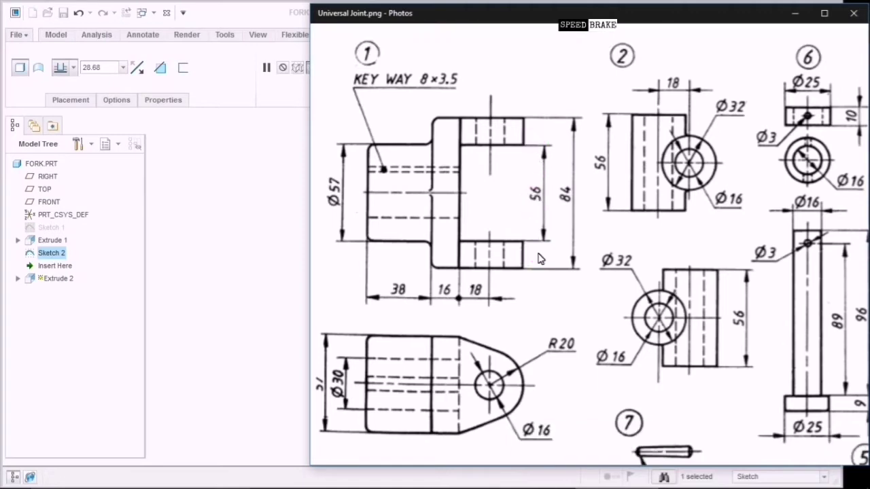
pyautogui.click(265, 289)
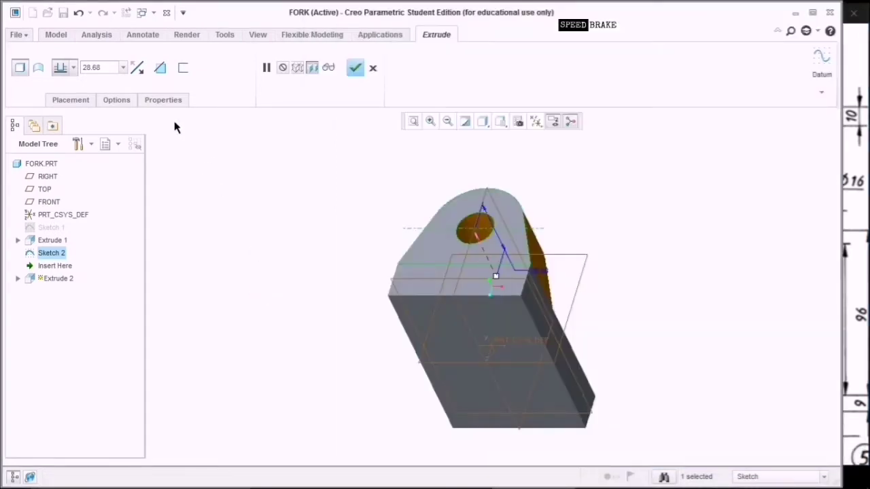
# Set the boss extrusion depth to (84-56)/2 = 14 and finish Extrude 2.
pyautogui.doubleClick(108, 67)
pyautogui.press('BackSpace')
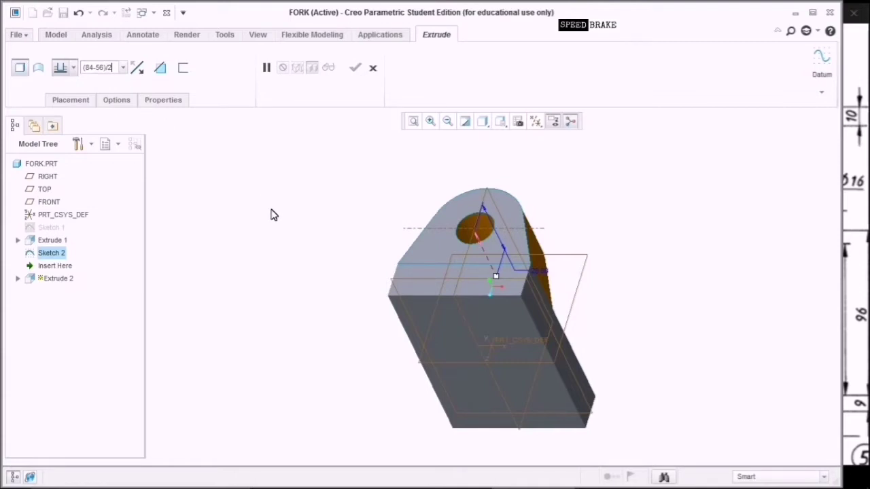
pyautogui.press('Return')
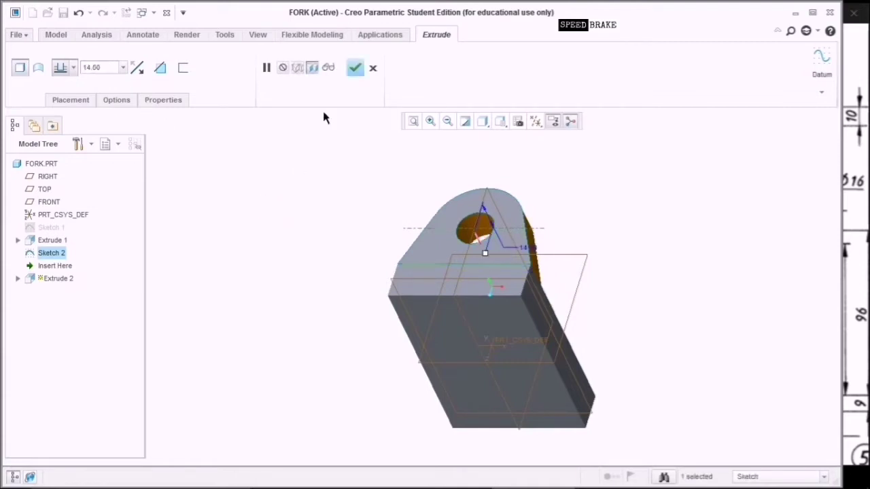
pyautogui.click(355, 69)
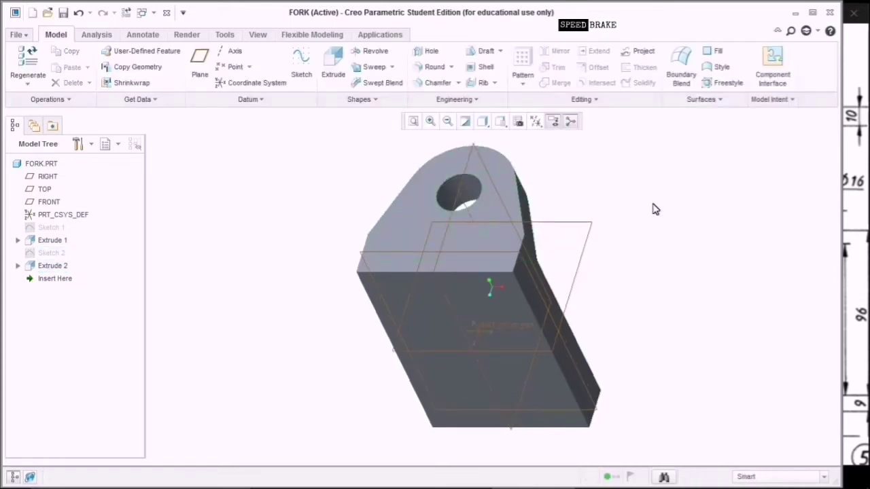
pyautogui.moveTo(653, 210); pyautogui.dragTo(641, 306, button='middle')
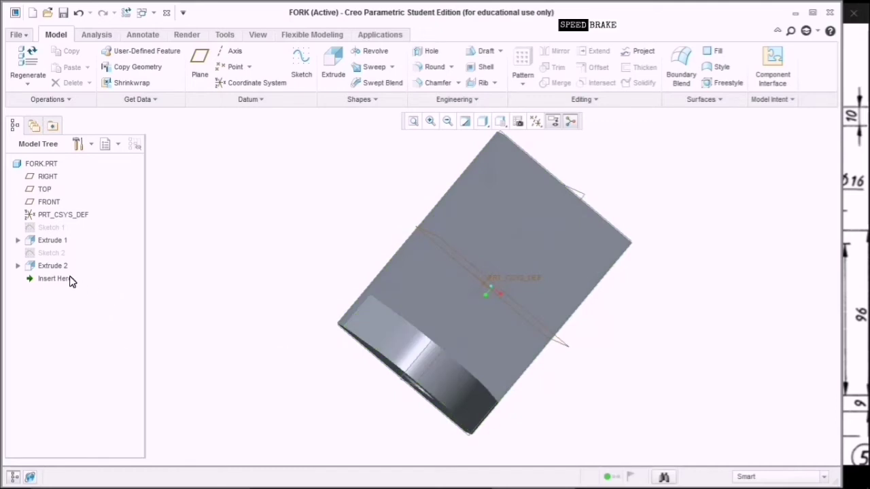
pyautogui.click(64, 267)
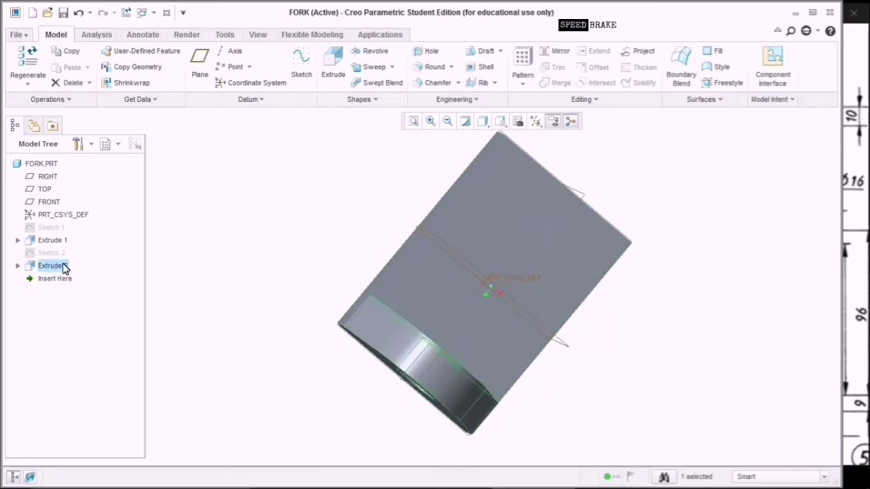
# Mirror the boss extrusion across the TOP plane.
pyautogui.click(563, 61)
pyautogui.click(560, 342)
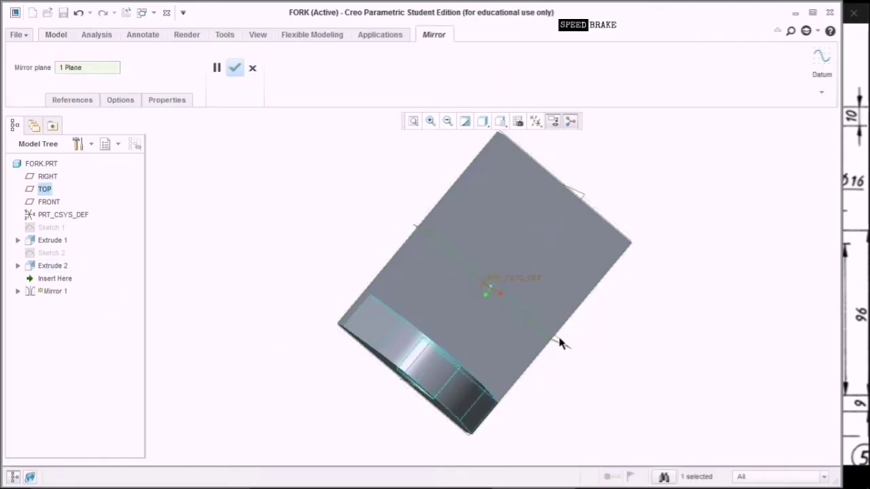
pyautogui.click(234, 68)
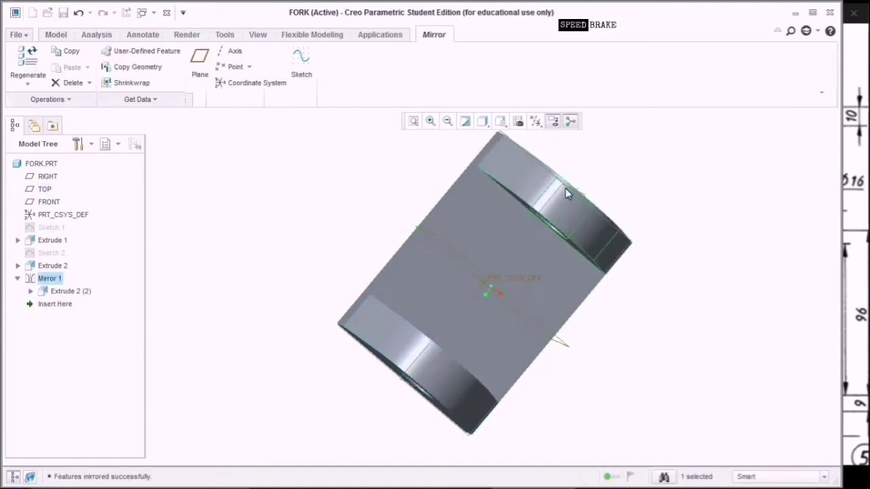
# Start a new sketch on the block's flat face.
pyautogui.click(696, 234)
pyautogui.moveTo(700, 245); pyautogui.dragTo(493, 308, button='middle')
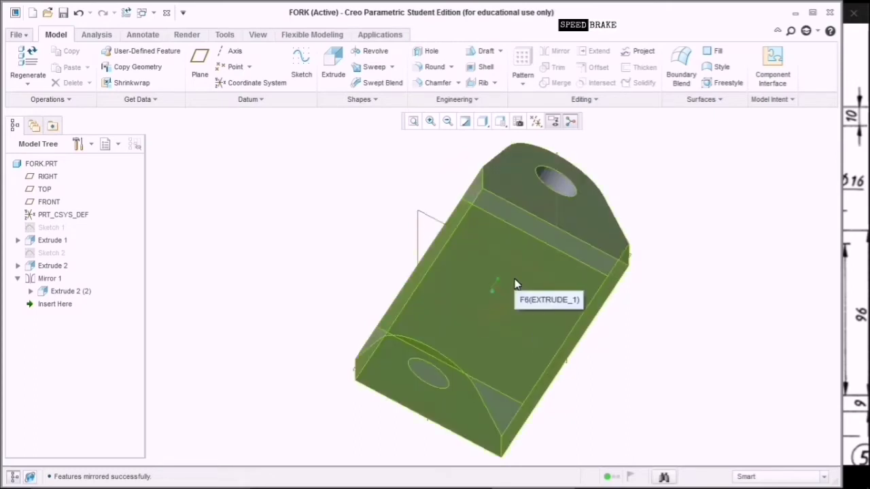
pyautogui.click(577, 292)
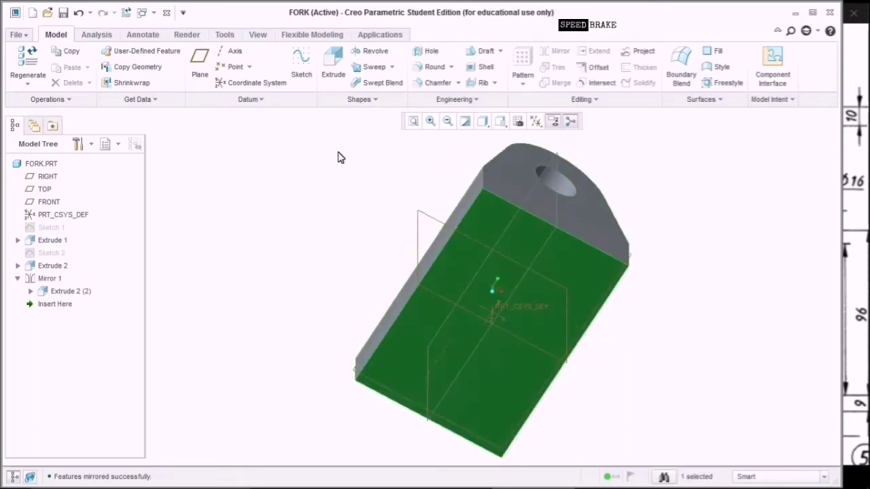
pyautogui.click(301, 65)
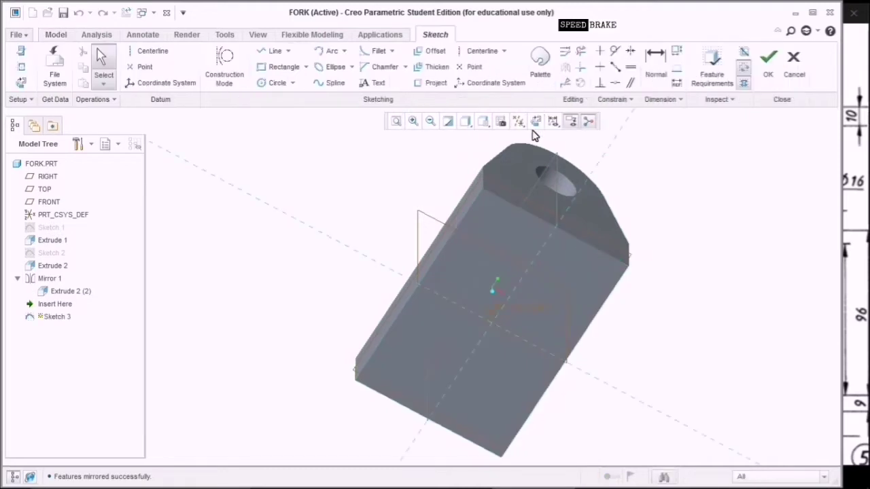
# In Sketch 3, draw an origin-centred circle and set its diameter to 57.
pyautogui.click(535, 122)
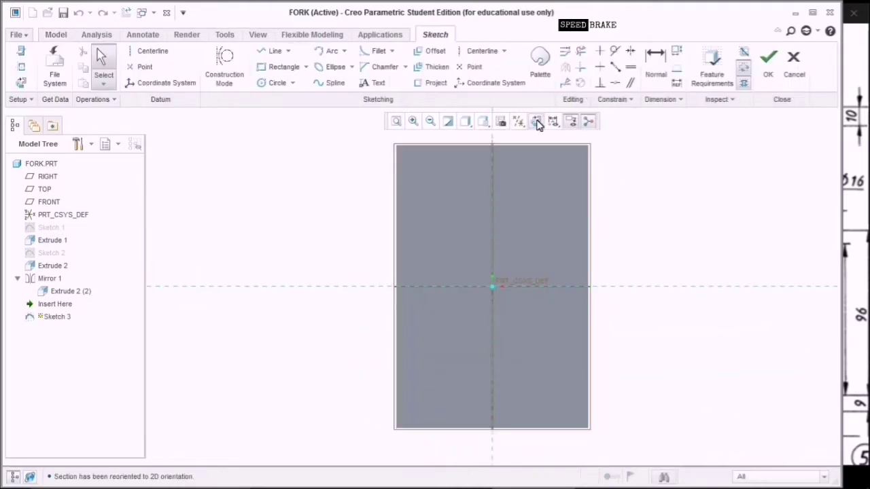
pyautogui.click(272, 83)
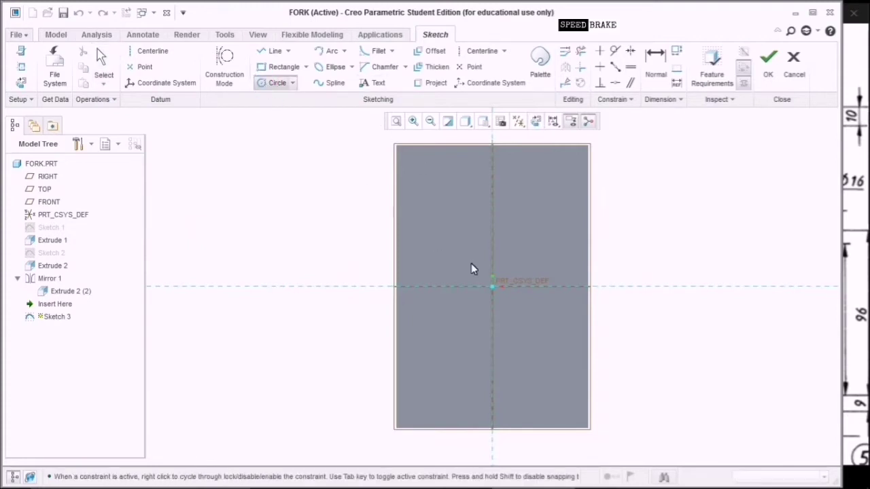
pyautogui.click(496, 288)
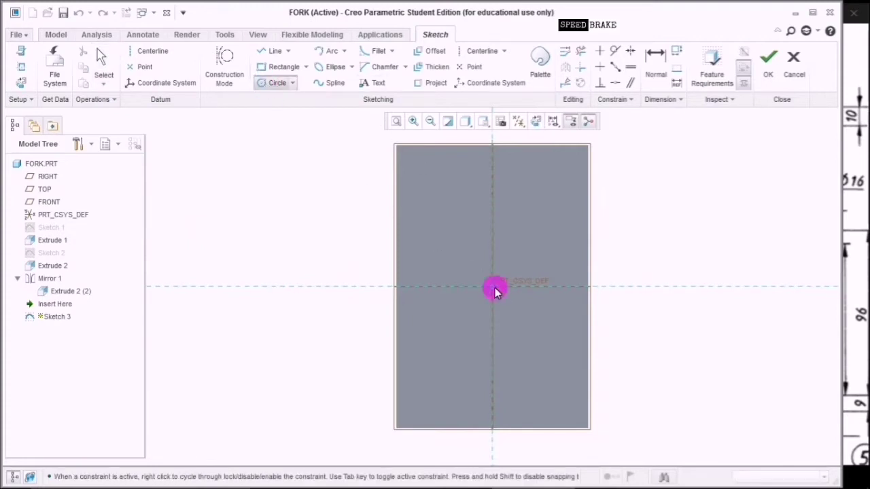
pyautogui.click(551, 359)
pyautogui.middleClick(682, 220)
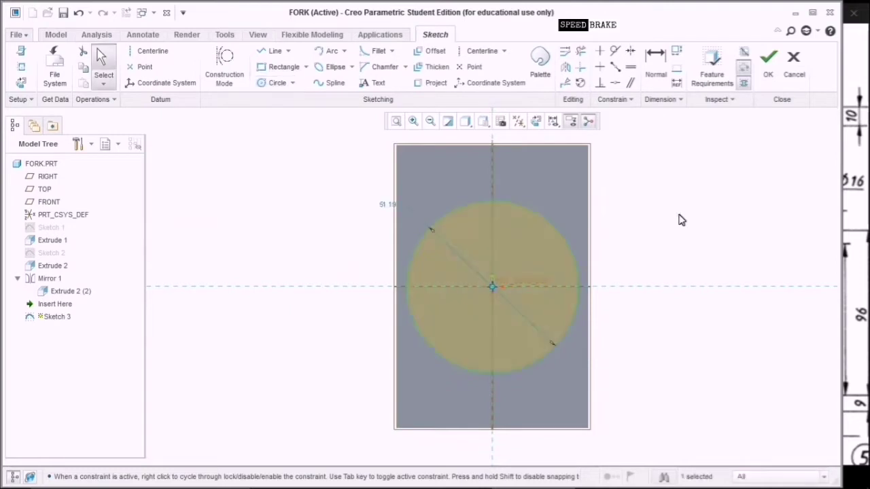
pyautogui.doubleClick(389, 204)
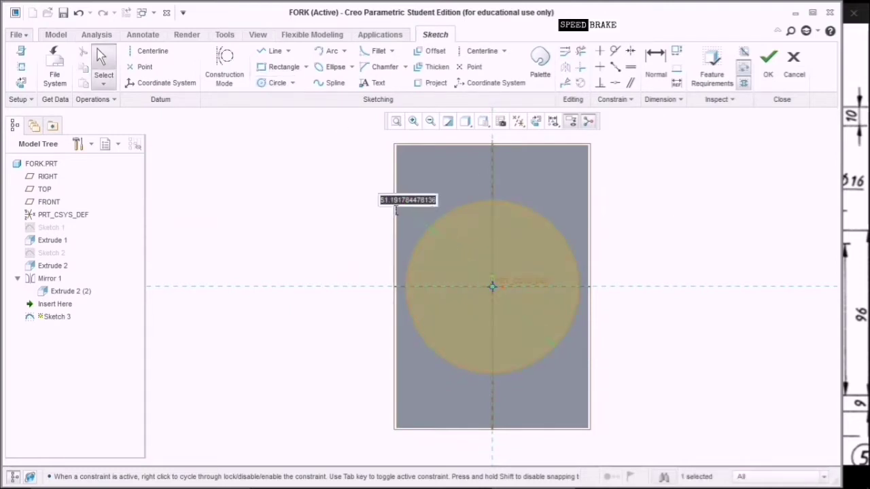
pyautogui.write('57')
pyautogui.press('Return')
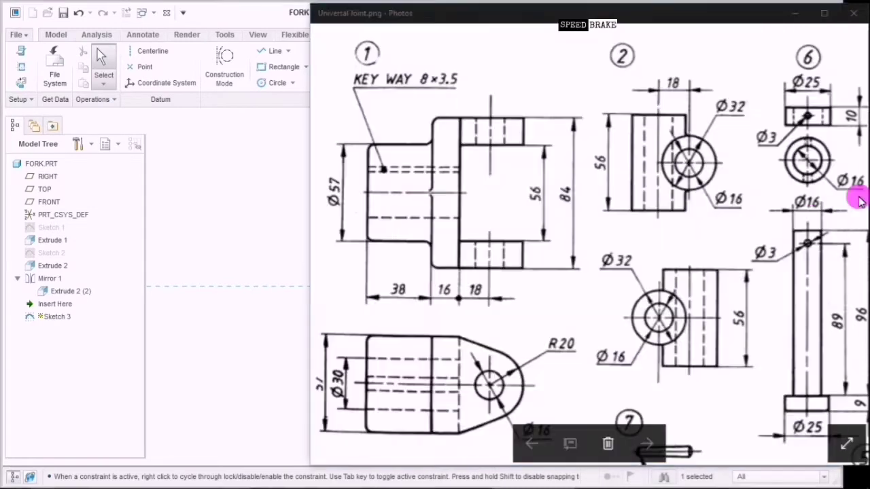
# Check the Ø57 dimension on the Universal Joint drawing, then return to Creo.
pyautogui.click(861, 198)
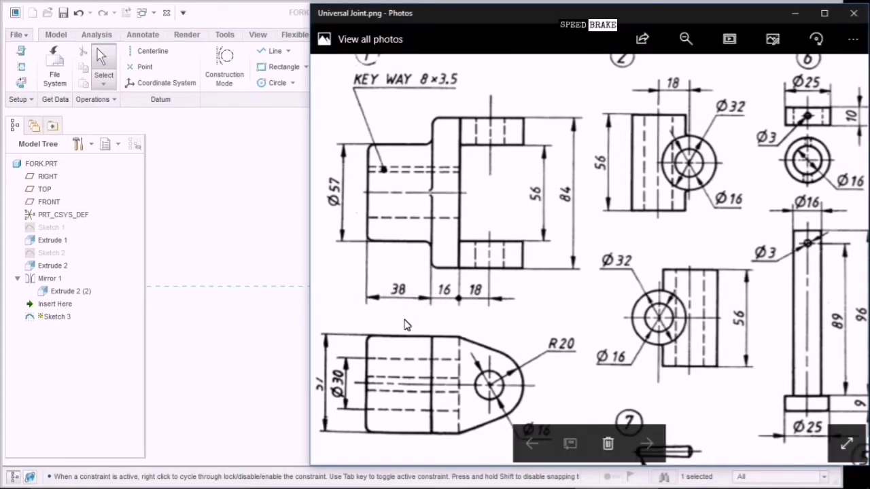
pyautogui.click(248, 281)
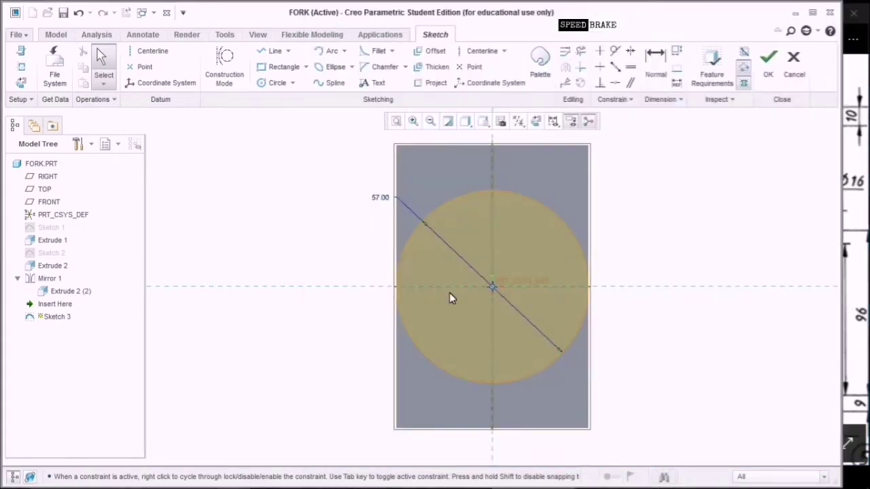
# Extrude the Ø57 circle sketch 38 deep as Extrude 3.
pyautogui.click(768, 60)
pyautogui.click(333, 68)
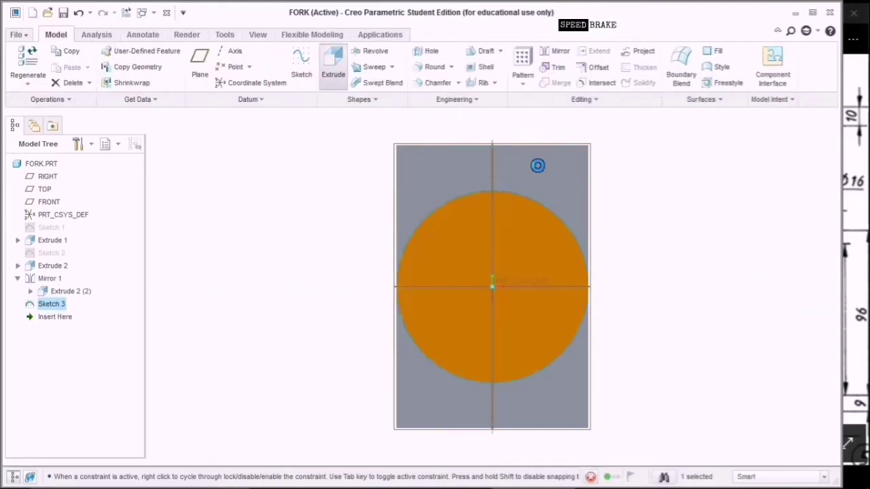
pyautogui.click(501, 121)
pyautogui.click(527, 134)
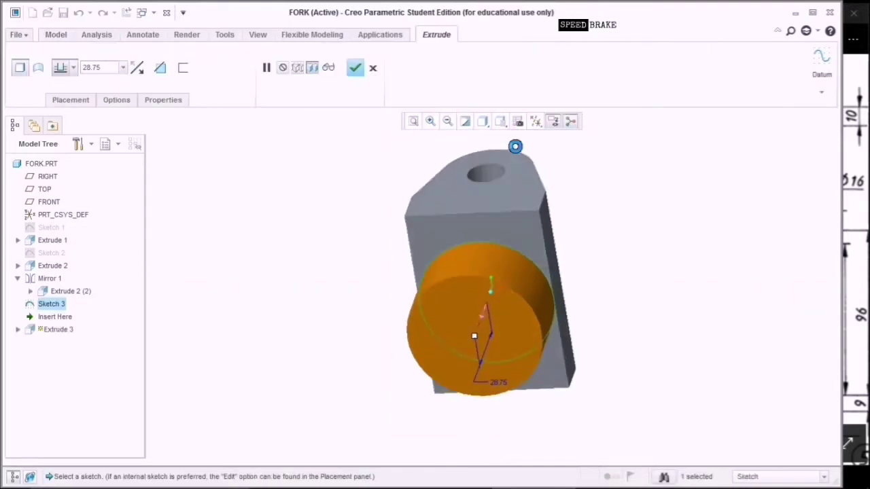
pyautogui.doubleClick(119, 68)
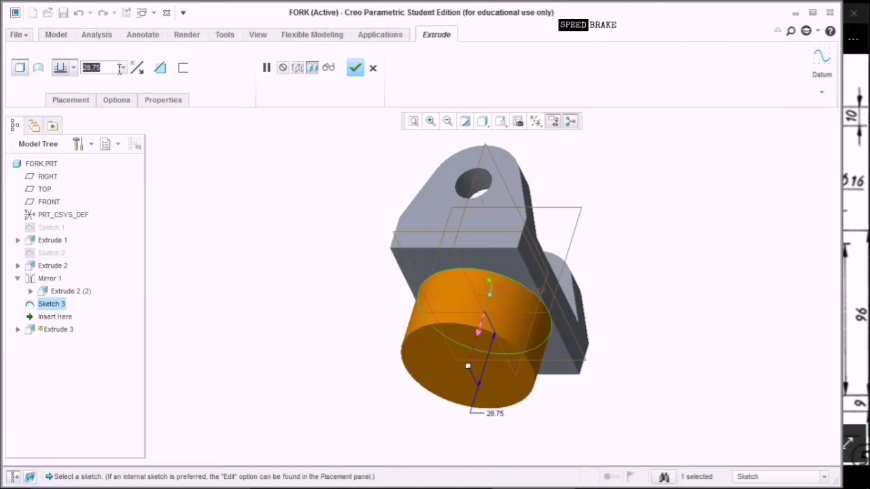
pyautogui.write('38')
pyautogui.press('Return')
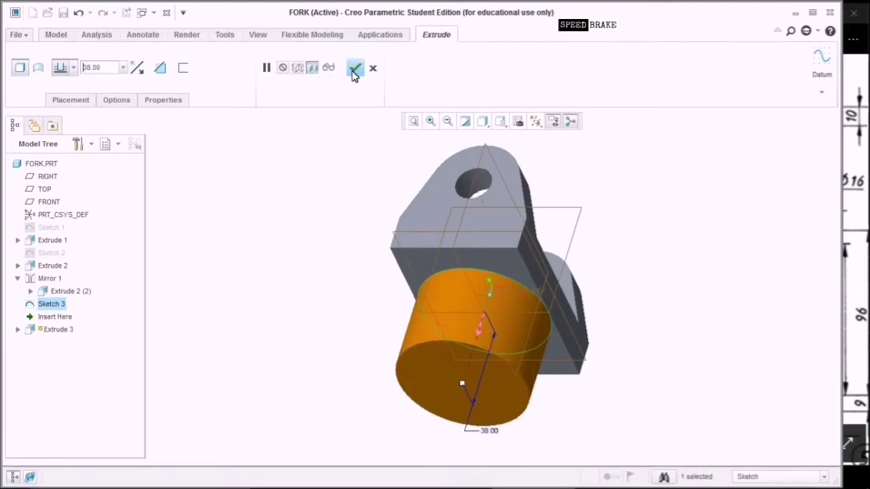
pyautogui.click(355, 70)
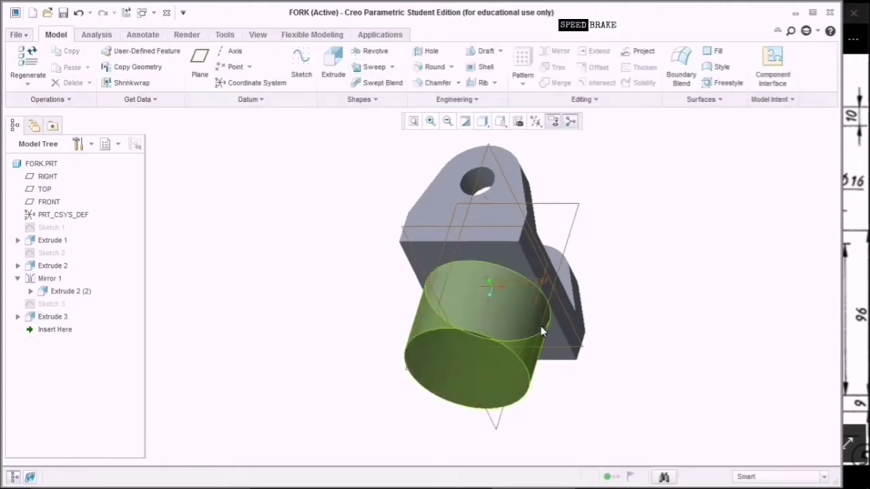
# Select the front face of the new cylindrical boss.
pyautogui.moveTo(542, 331); pyautogui.dragTo(632, 359, button='middle')
pyautogui.click(521, 336)
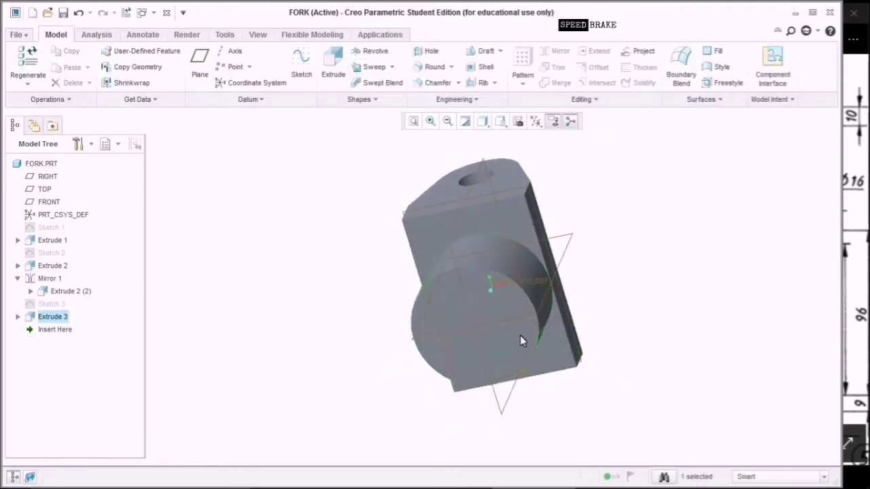
pyautogui.click(515, 329)
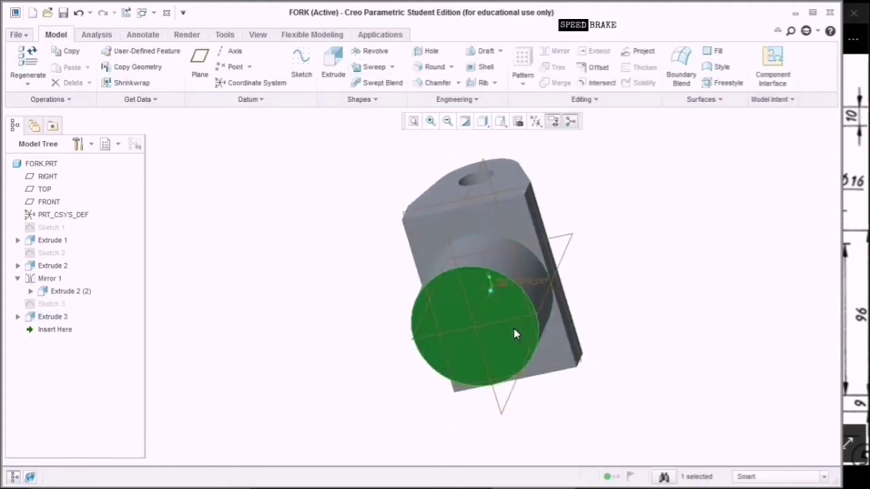
# Start a sketch on the boss face and draw a circle centred on the origin.
pyautogui.click(301, 68)
pyautogui.click(534, 122)
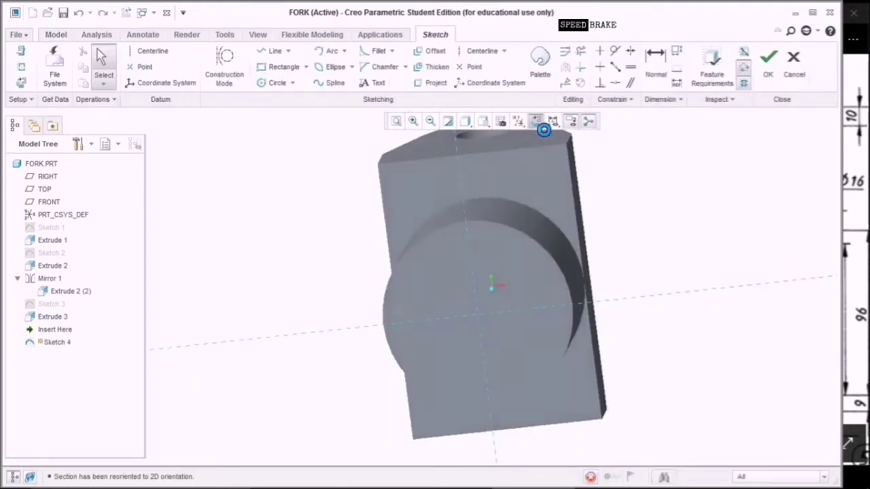
pyautogui.click(275, 82)
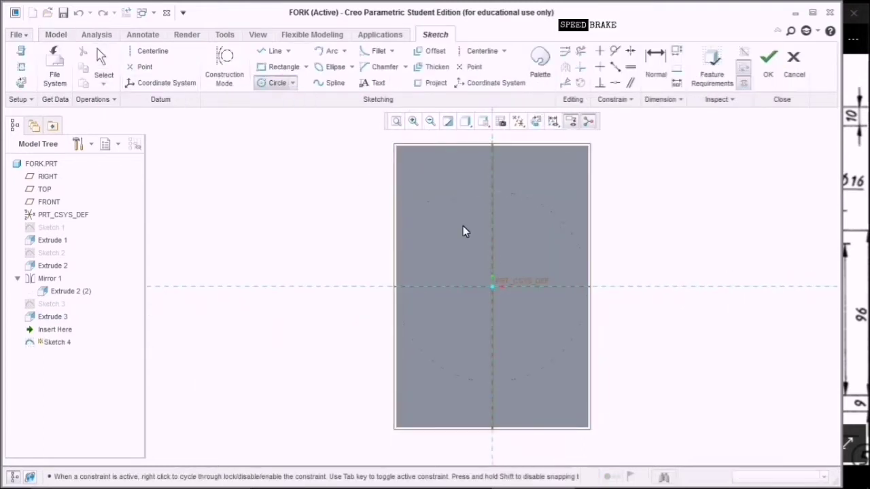
pyautogui.click(493, 288)
pyautogui.click(518, 334)
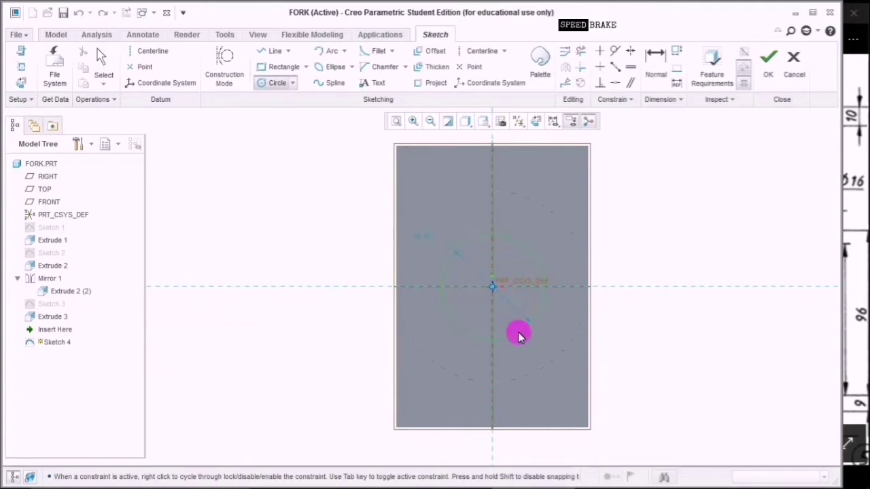
pyautogui.middleClick(656, 249)
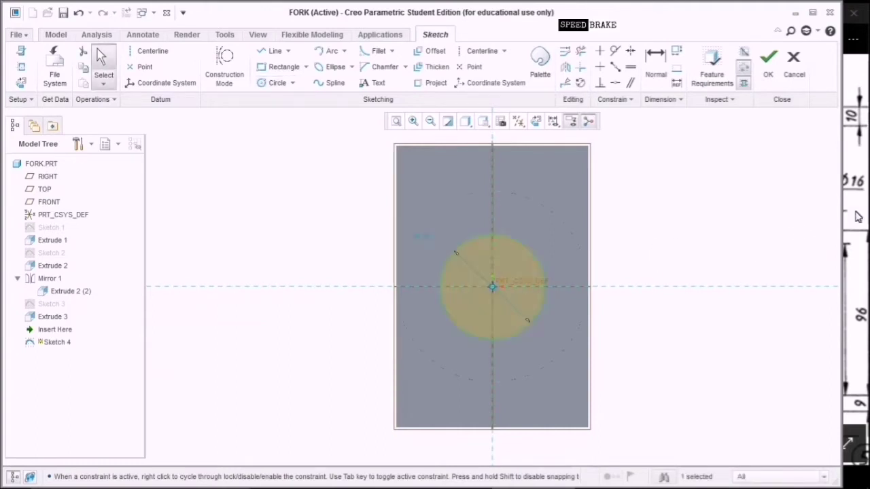
# Check the bore size on the Universal Joint drawing, then return to the sketch.
pyautogui.click(859, 216)
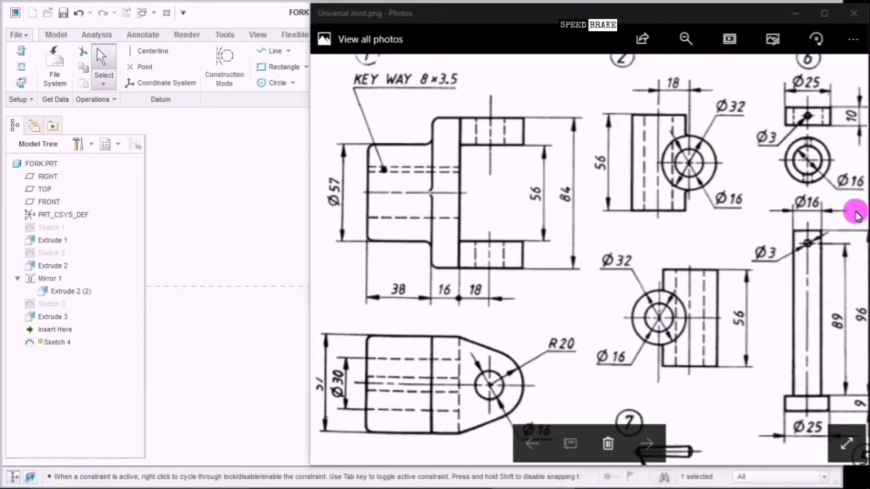
pyautogui.click(350, 386)
pyautogui.click(257, 274)
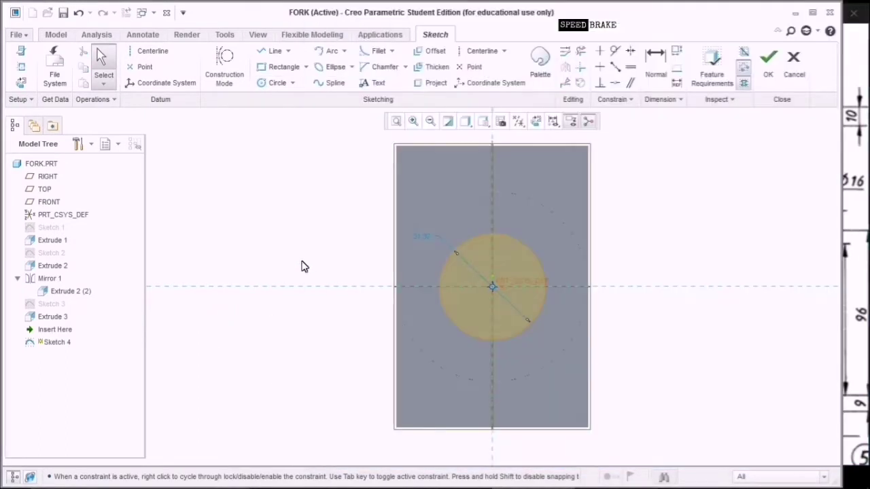
# Set the circle's diameter to 30 and finish Sketch 4.
pyautogui.doubleClick(416, 237)
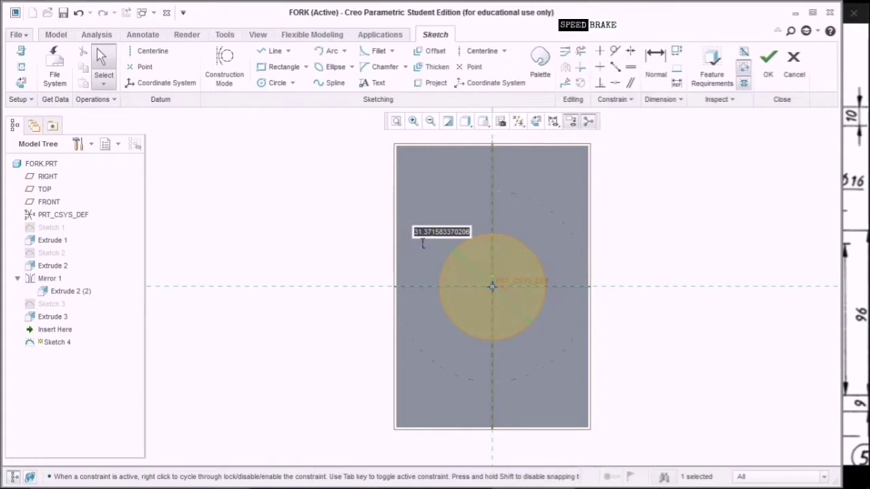
pyautogui.write('30')
pyautogui.click(317, 212)
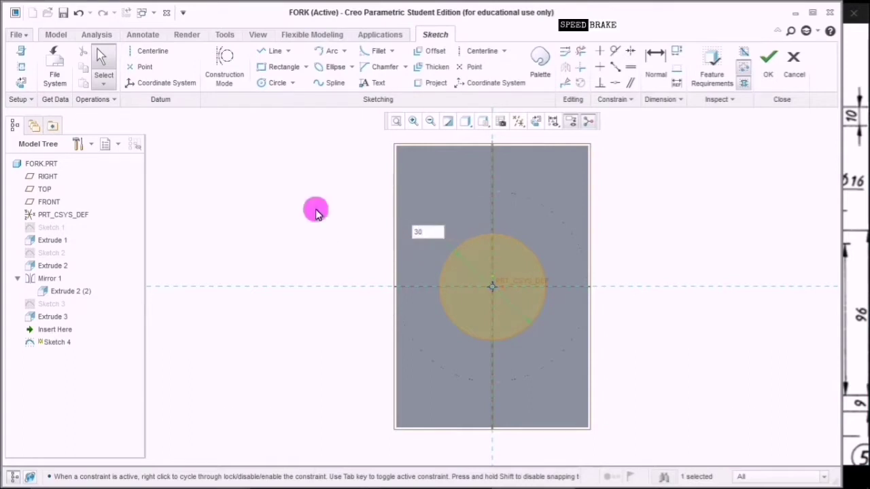
pyautogui.click(694, 182)
pyautogui.click(430, 236)
pyautogui.click(650, 201)
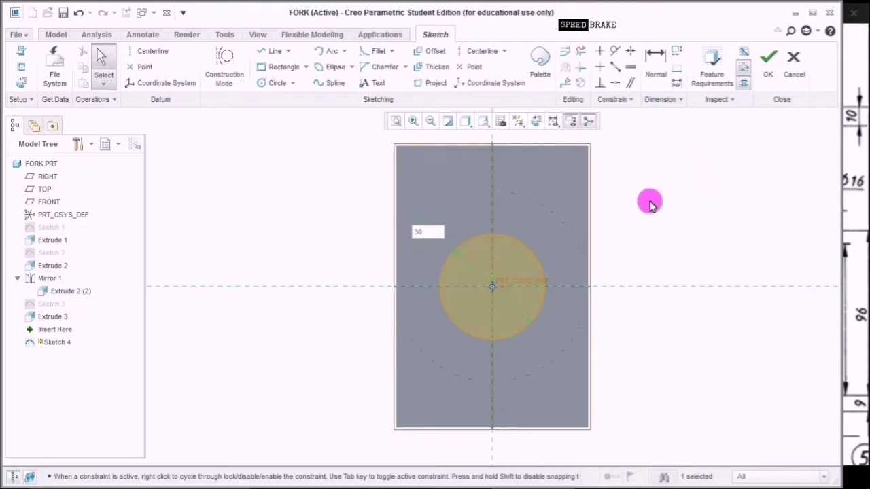
pyautogui.click(644, 279)
pyautogui.click(505, 294)
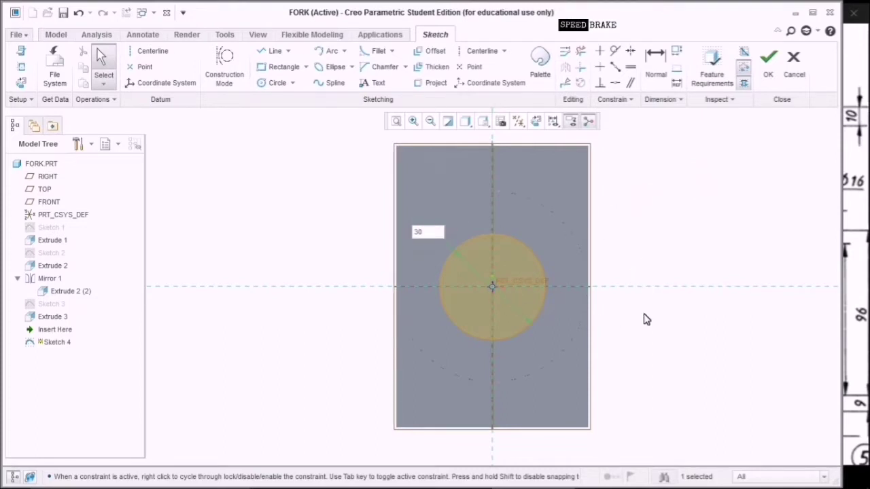
pyautogui.click(657, 315)
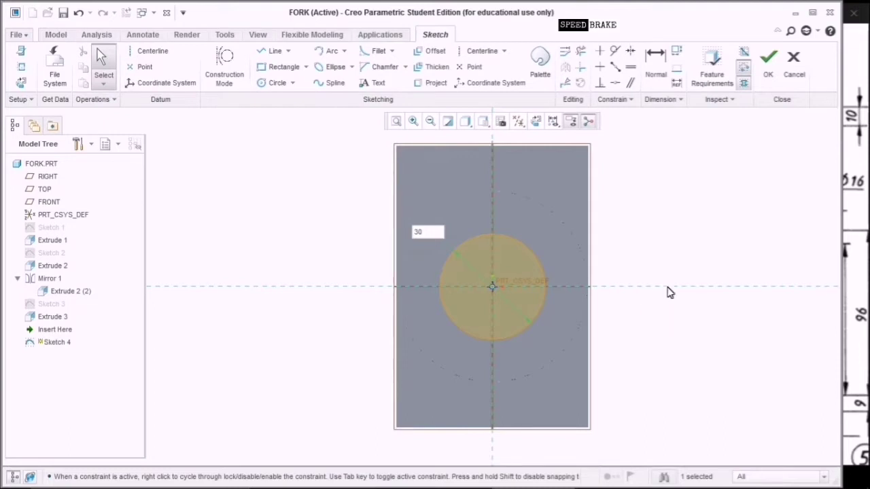
pyautogui.click(773, 76)
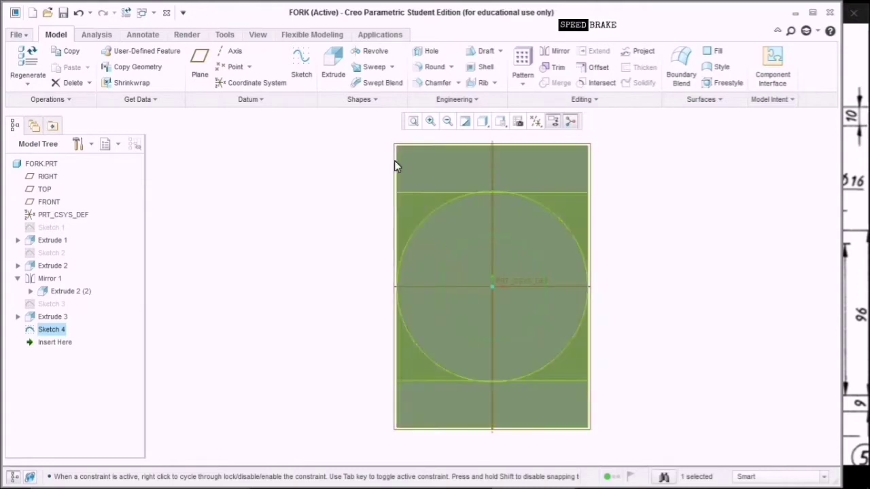
# Cut the Ø30 circle through the boss as a remove-material extrude 101.10 deep.
pyautogui.click(334, 72)
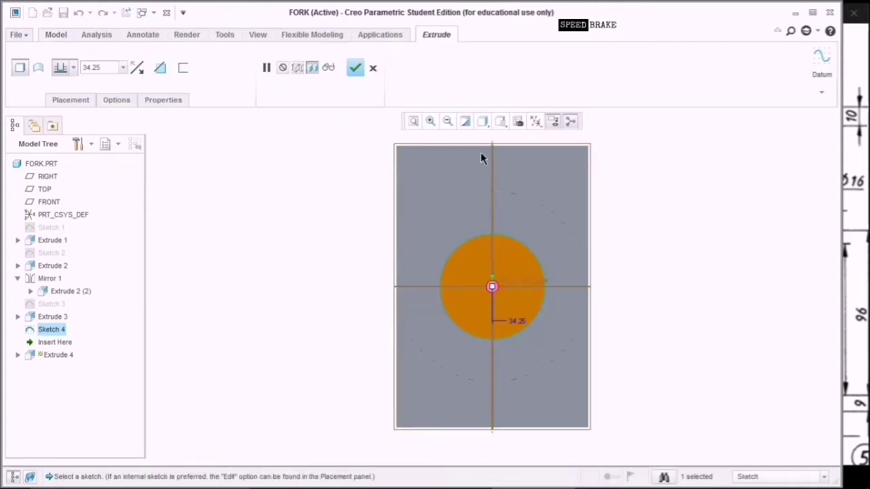
pyautogui.click(501, 121)
pyautogui.click(524, 134)
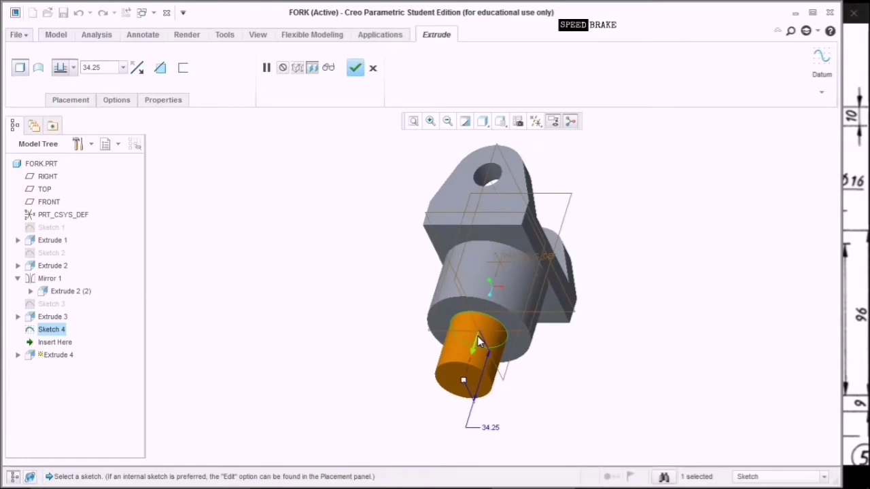
pyautogui.click(477, 336)
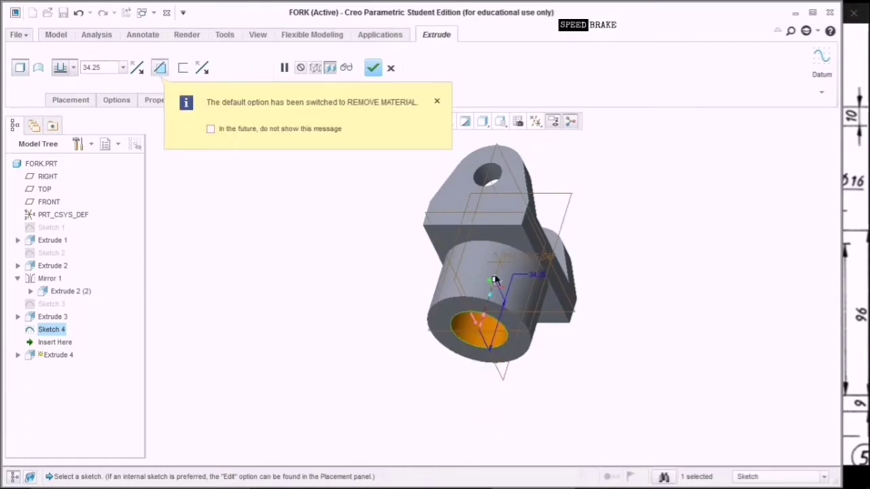
pyautogui.moveTo(495, 284); pyautogui.dragTo(561, 190)
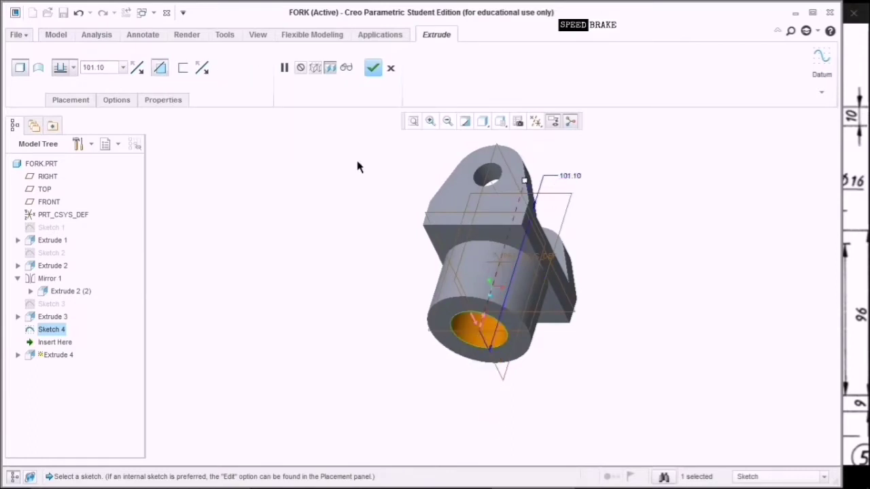
pyautogui.click(373, 68)
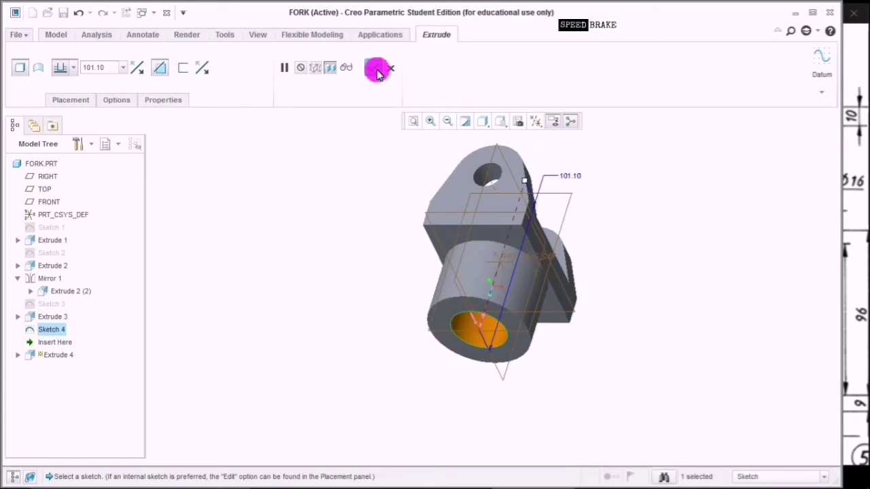
pyautogui.moveTo(667, 208); pyautogui.dragTo(606, 468, button='middle')
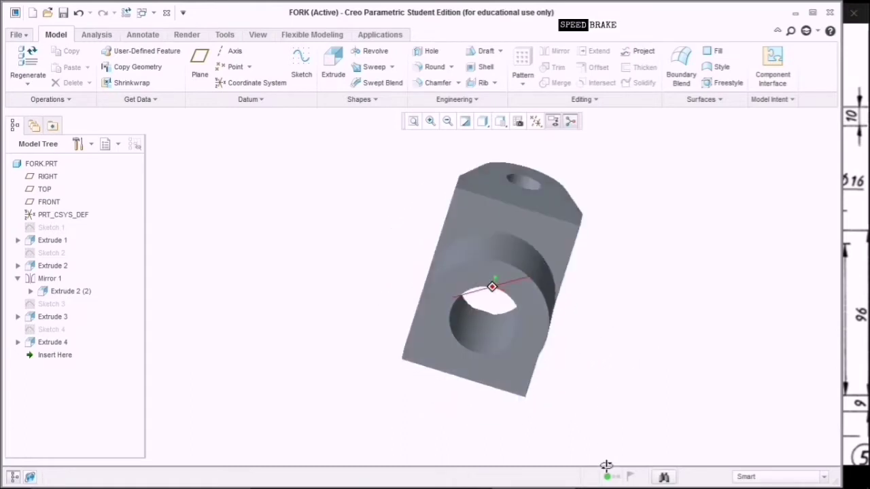
# Start Sketch 5 on the boss's ring-shaped front face, viewed face-on.
pyautogui.click(452, 288)
pyautogui.click(456, 282)
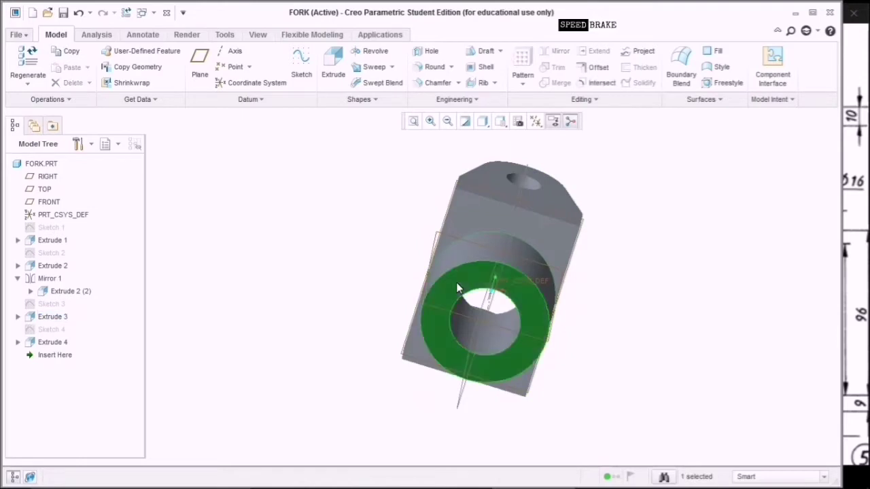
pyautogui.click(299, 71)
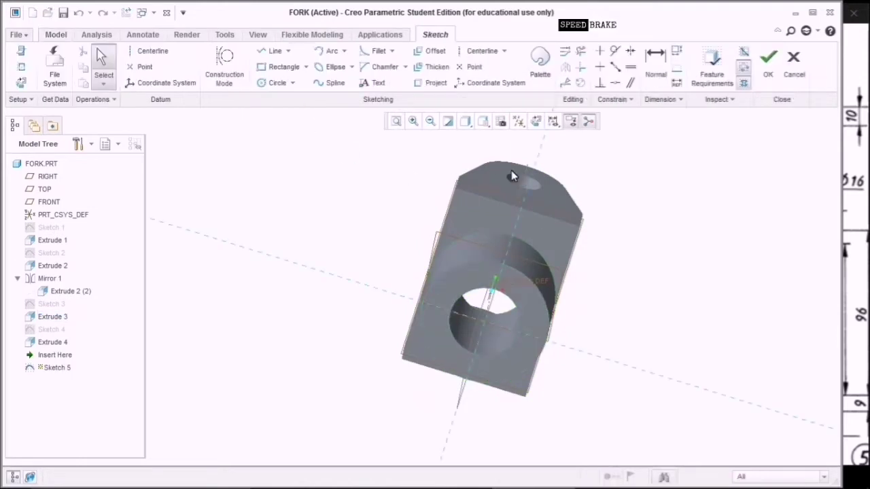
pyautogui.click(536, 121)
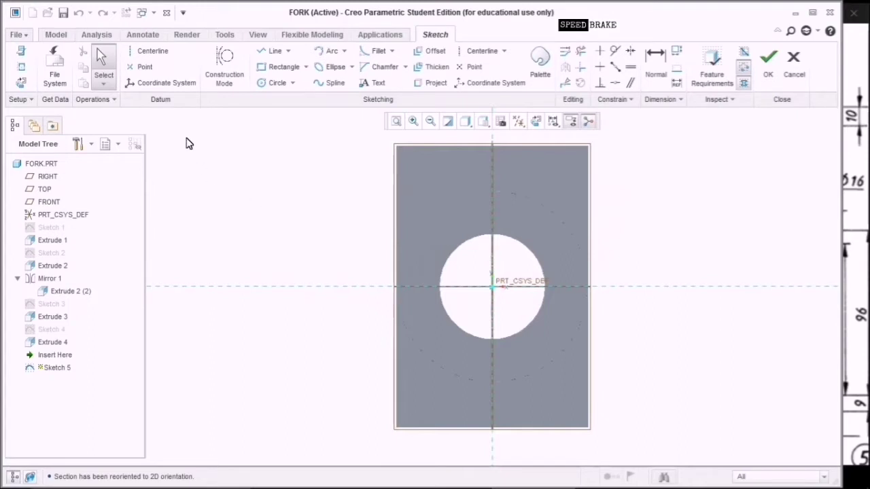
# Add the bore edge and the boss's outer circular edge as sketch references.
pyautogui.click(22, 68)
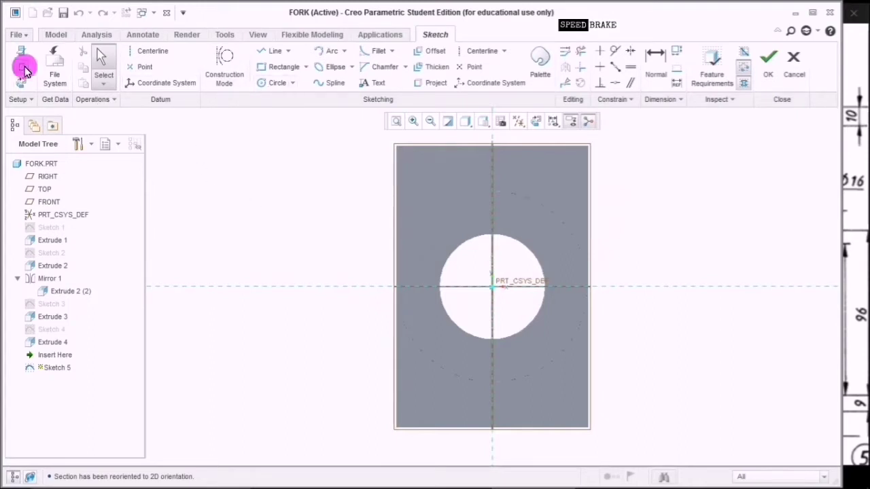
pyautogui.click(481, 242)
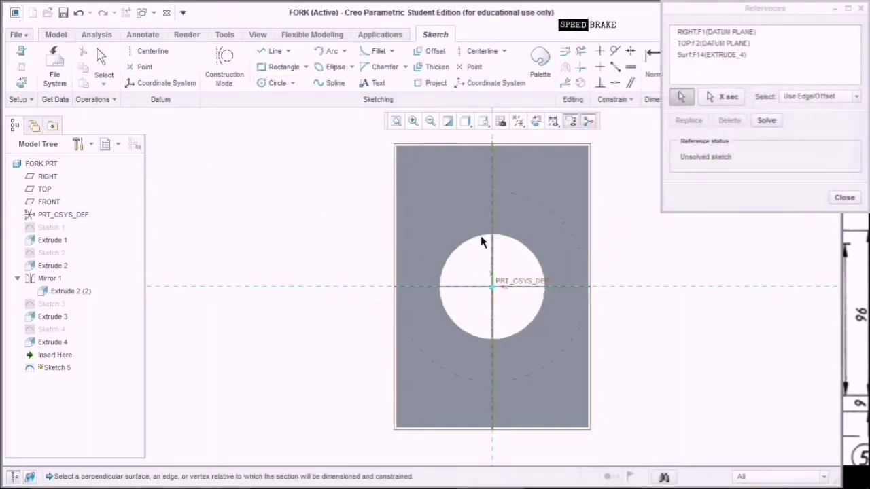
pyautogui.click(843, 197)
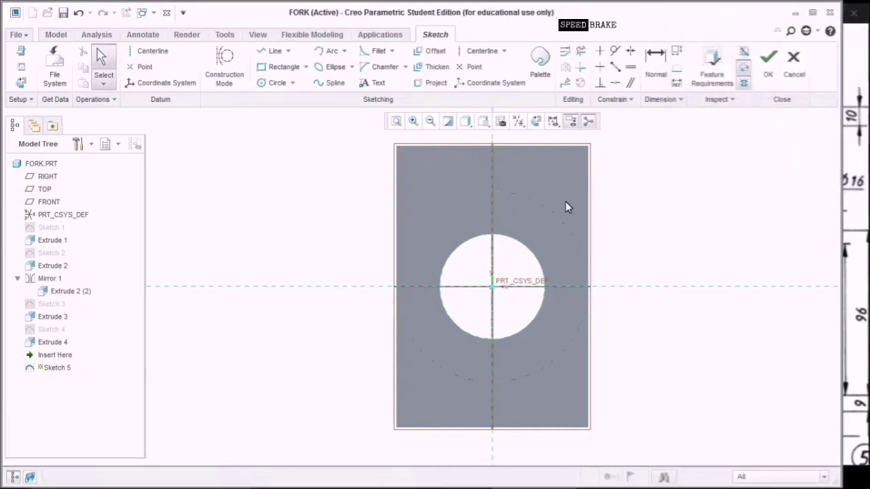
pyautogui.click(23, 69)
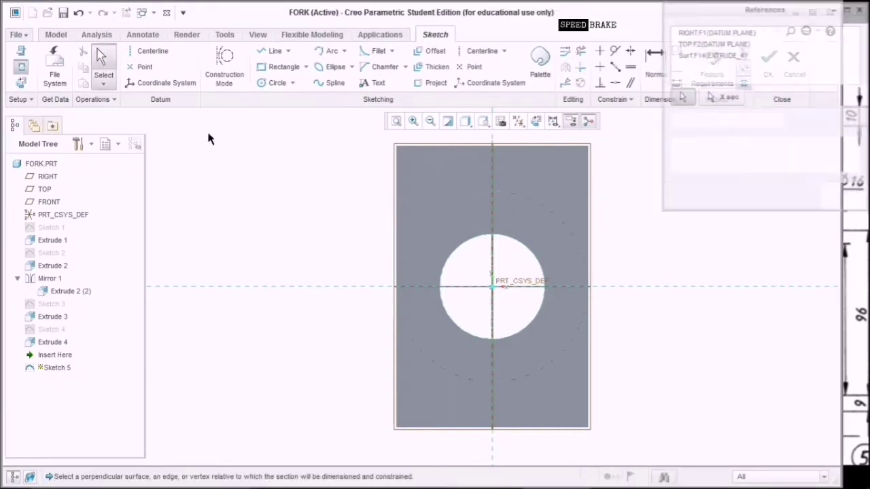
pyautogui.click(556, 215)
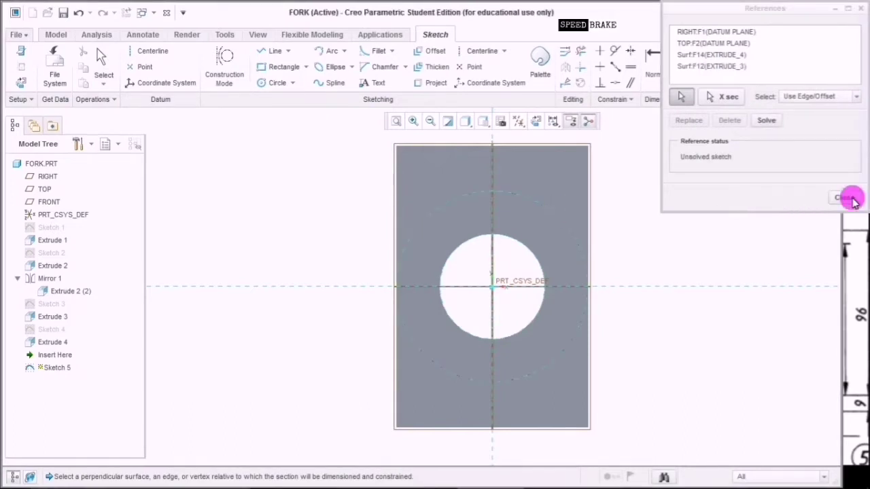
pyautogui.click(845, 197)
pyautogui.click(280, 66)
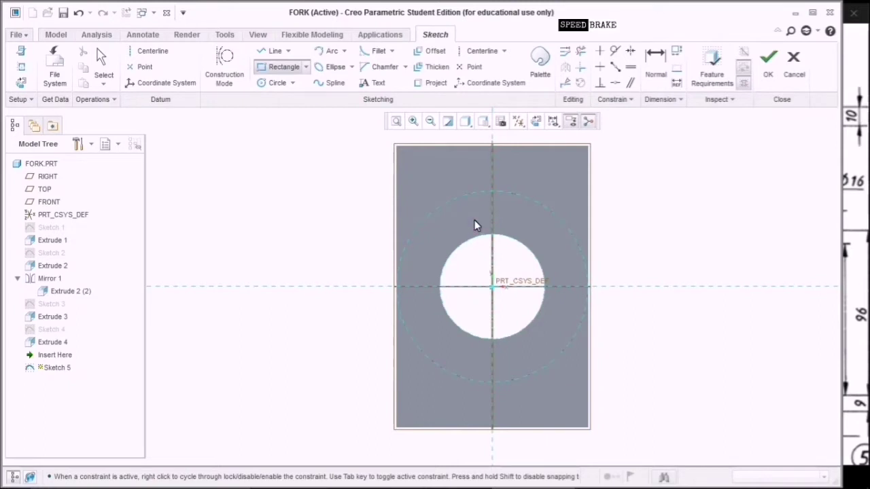
# Sketch the keyway rectangle over the bore with a horizontal centerline at its top.
pyautogui.click(475, 221)
pyautogui.click(511, 250)
pyautogui.middleClick(639, 201)
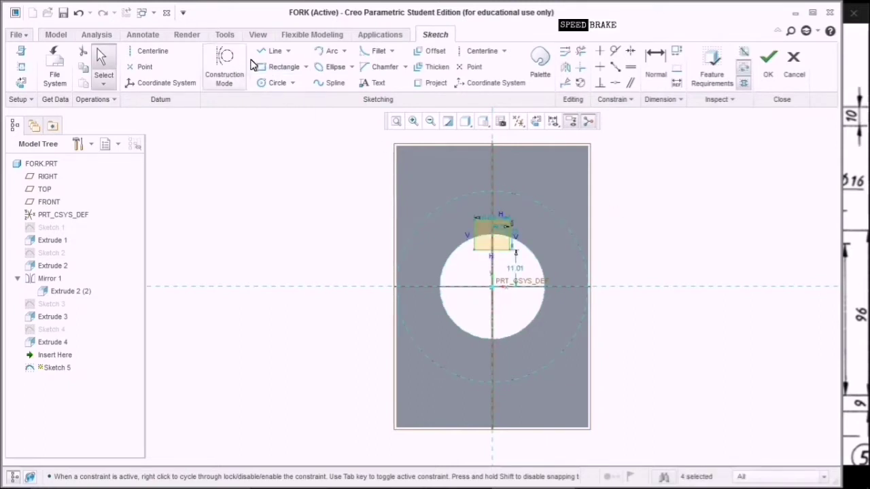
pyautogui.click(140, 52)
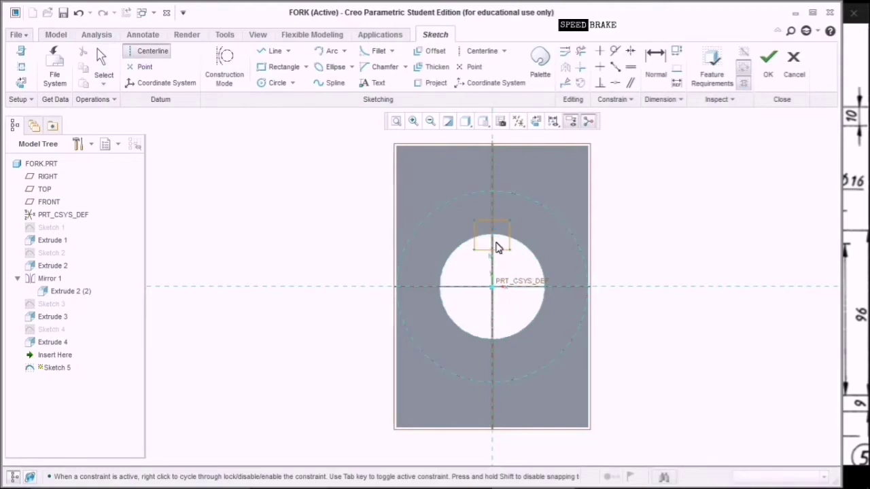
pyautogui.click(495, 235)
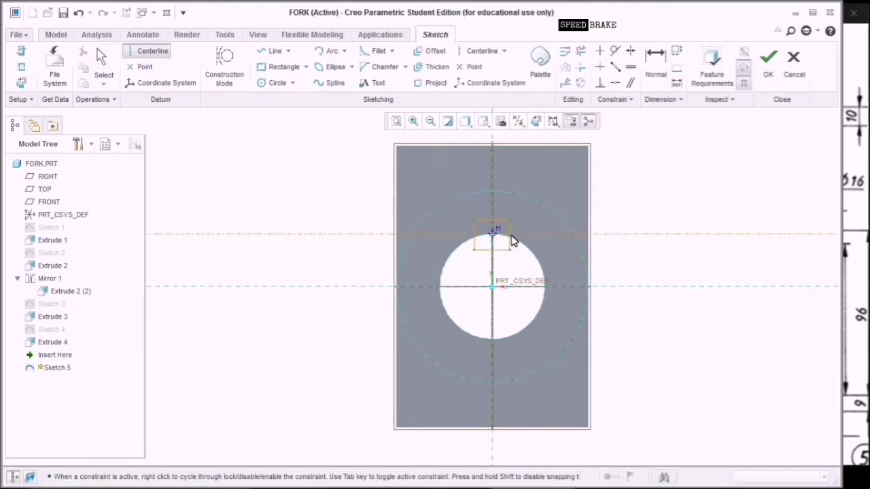
pyautogui.click(515, 236)
pyautogui.middleClick(661, 192)
pyautogui.scroll(3, 511, 234)
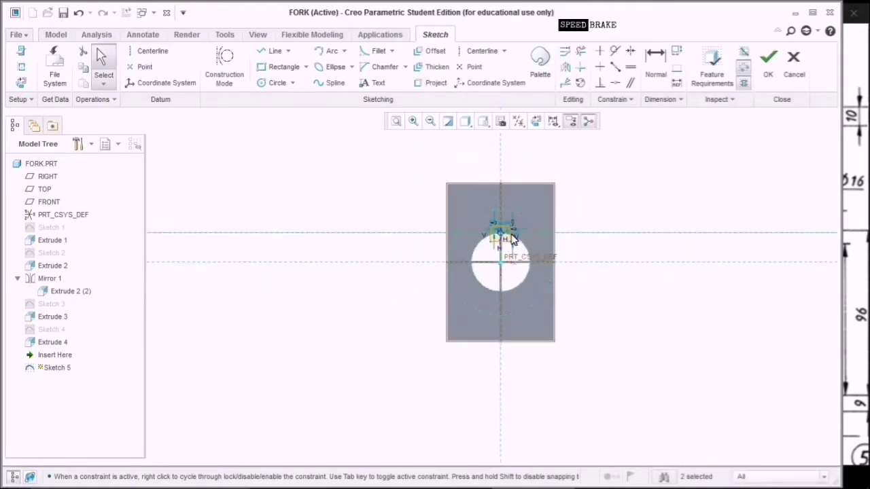
pyautogui.scroll(-6, 513, 239)
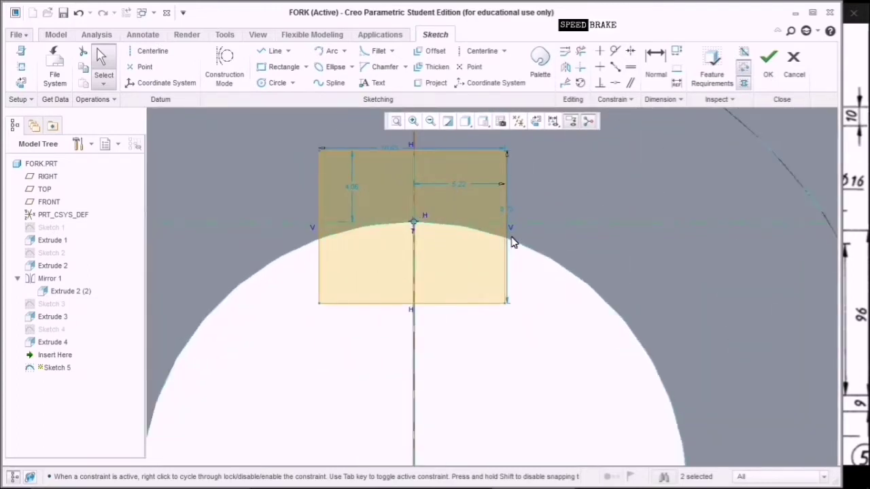
pyautogui.scroll(1, 513, 243)
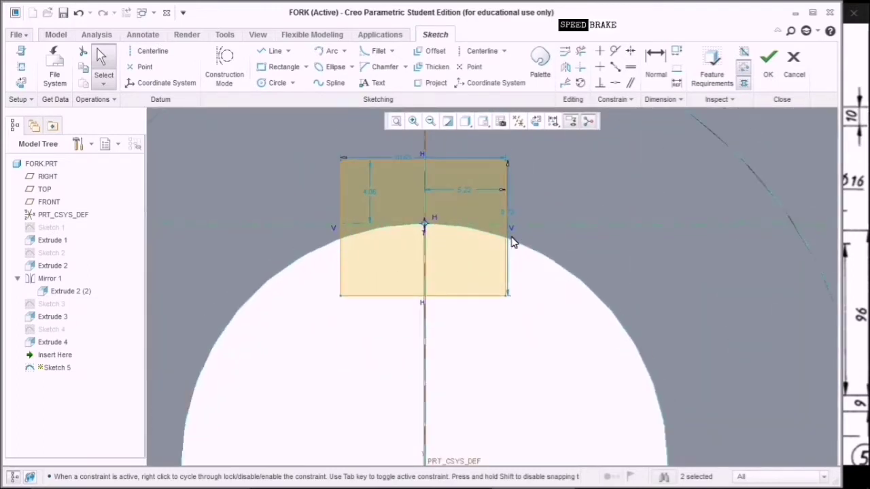
# Set the rectangle's width to 8 and its offset from centre to 4.
pyautogui.doubleClick(408, 158)
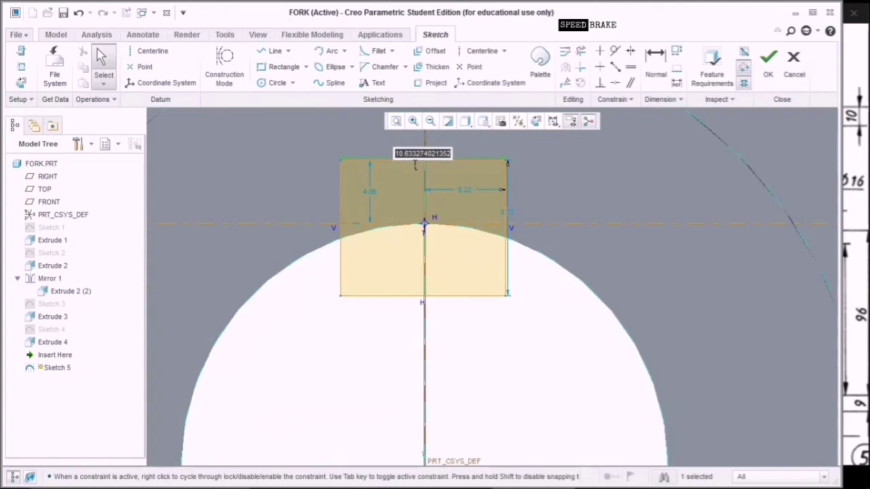
pyautogui.write('8')
pyautogui.press('Return')
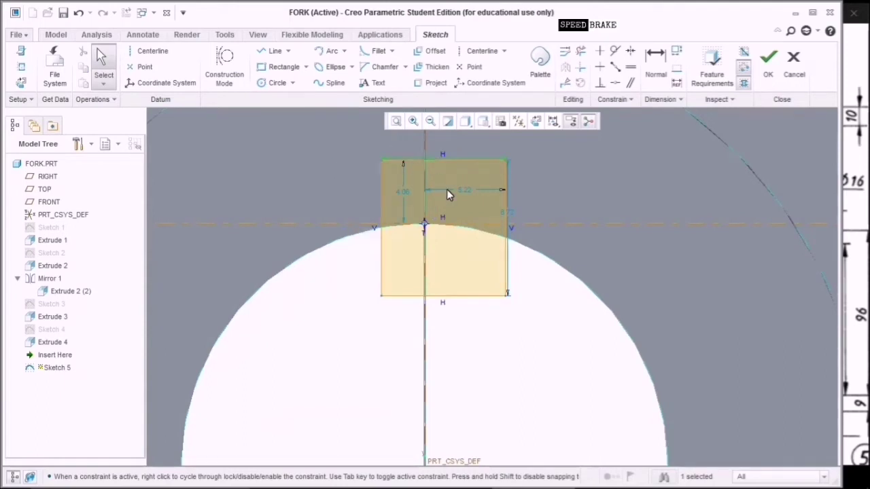
pyautogui.doubleClick(463, 190)
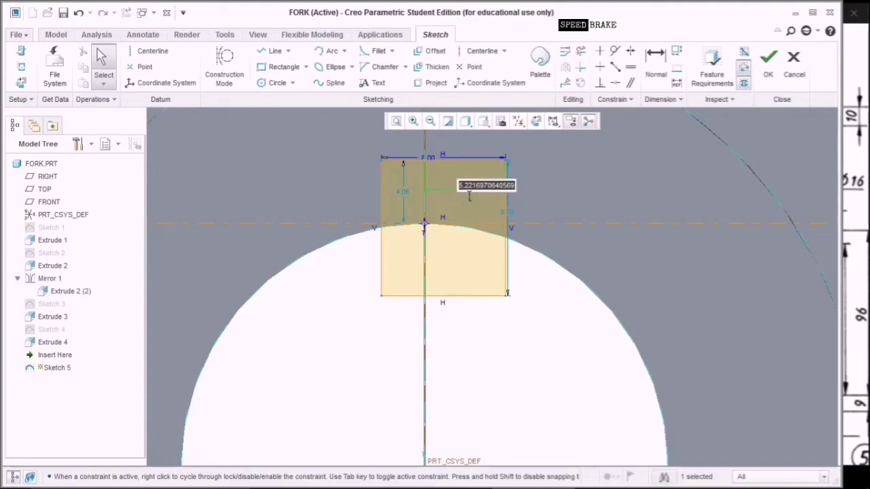
pyautogui.write('4')
pyautogui.press('Return')
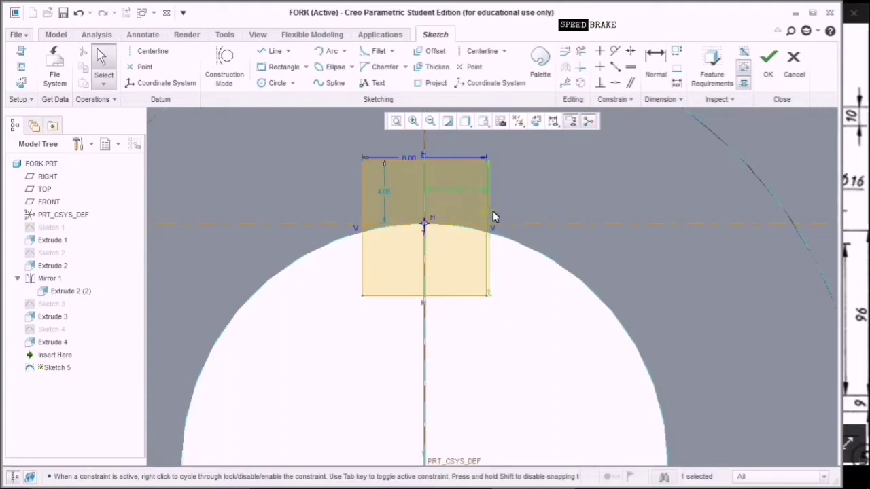
# Set the height to 7 and keyway depth to 3.5, finish the sketch, and show the reference drawing.
pyautogui.doubleClick(494, 213)
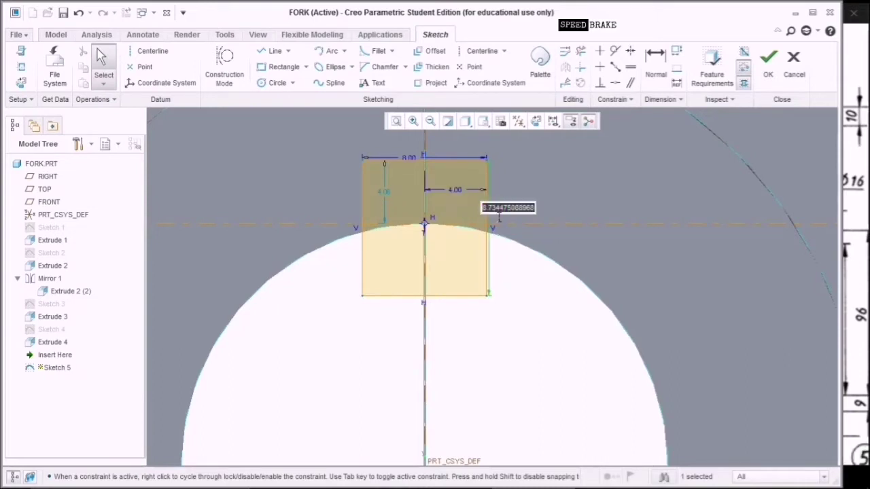
pyautogui.write('7')
pyautogui.press('Return')
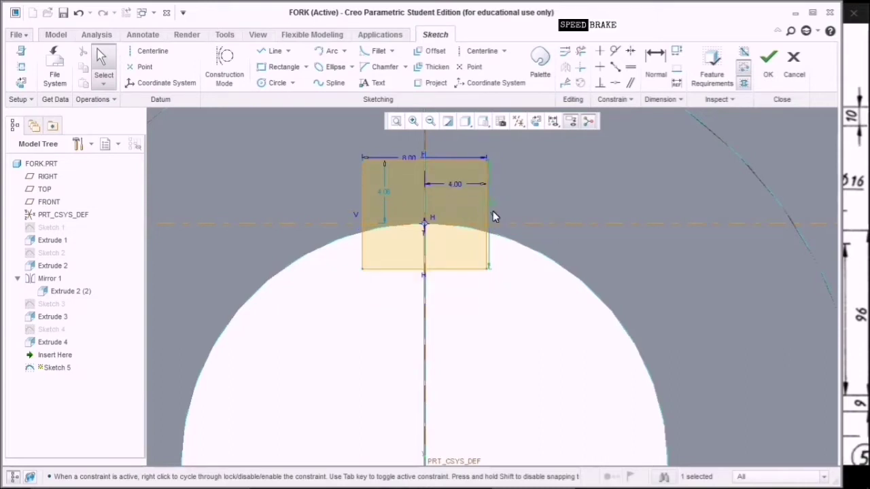
pyautogui.doubleClick(387, 194)
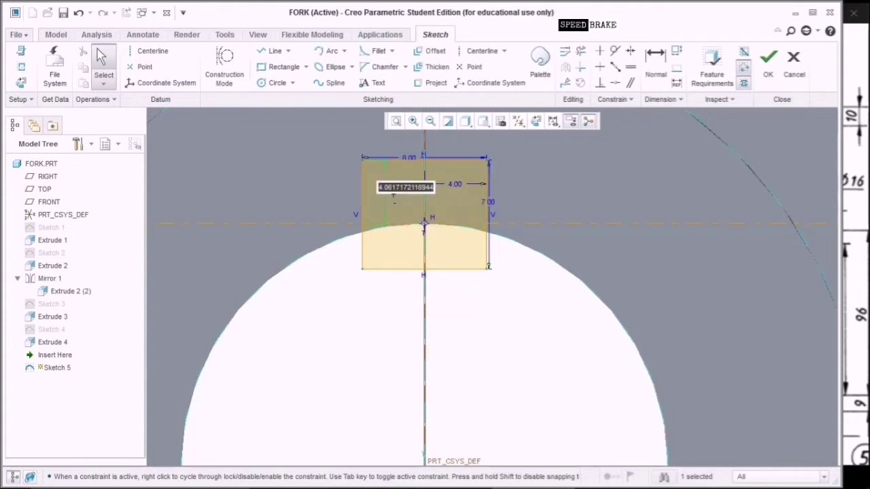
pyautogui.write('3.5')
pyautogui.press('Return')
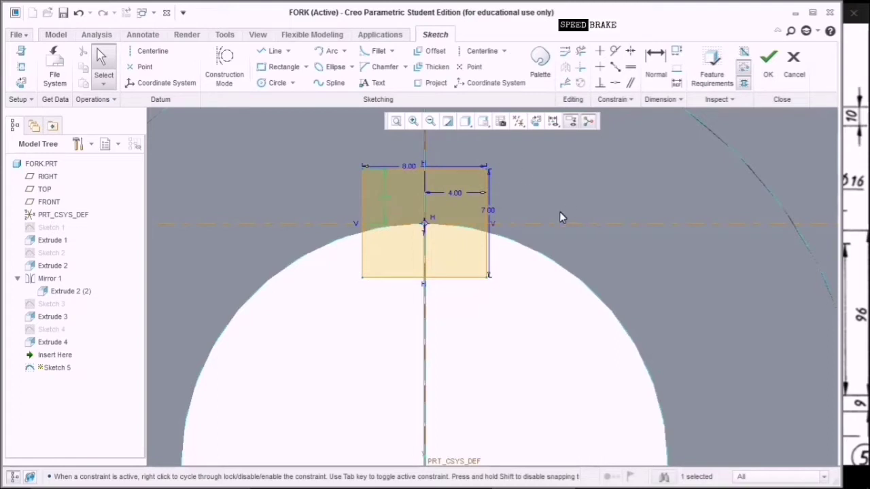
pyautogui.click(768, 60)
pyautogui.click(849, 249)
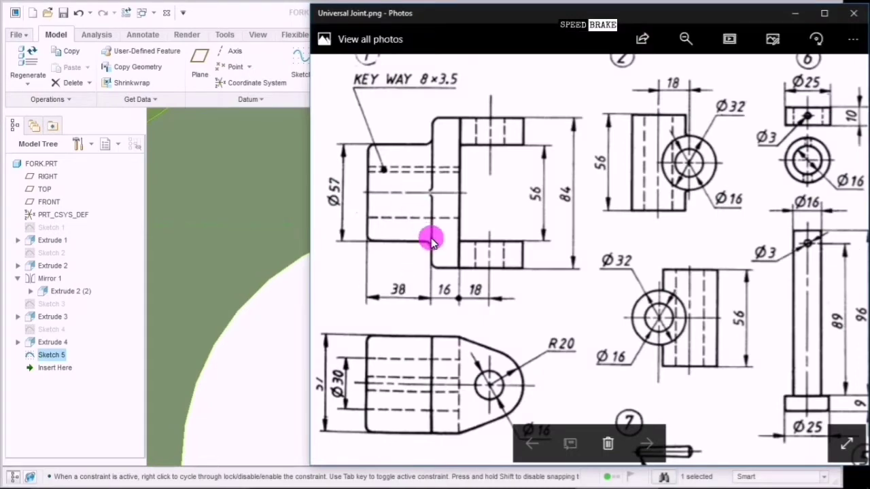
# Zoom and pan around the Universal Joint drawing to view the shaft, pin and assembly details.
pyautogui.click(424, 91)
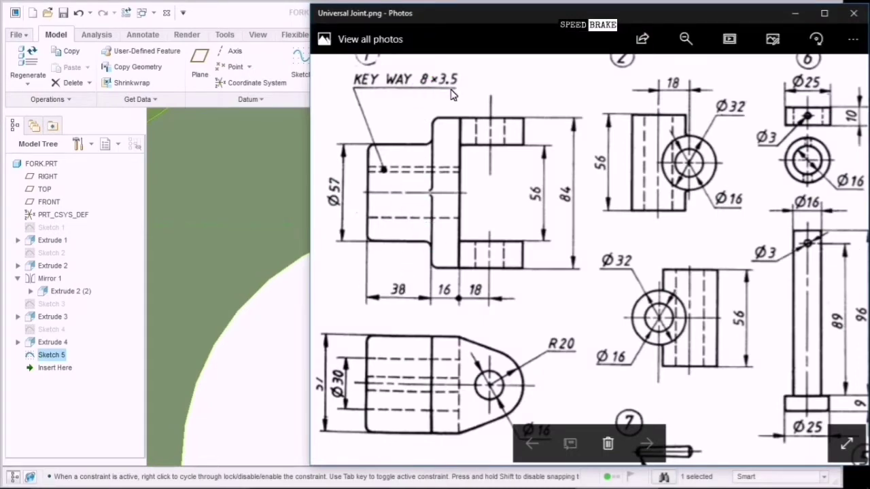
pyautogui.click(413, 91)
pyautogui.doubleClick(418, 96)
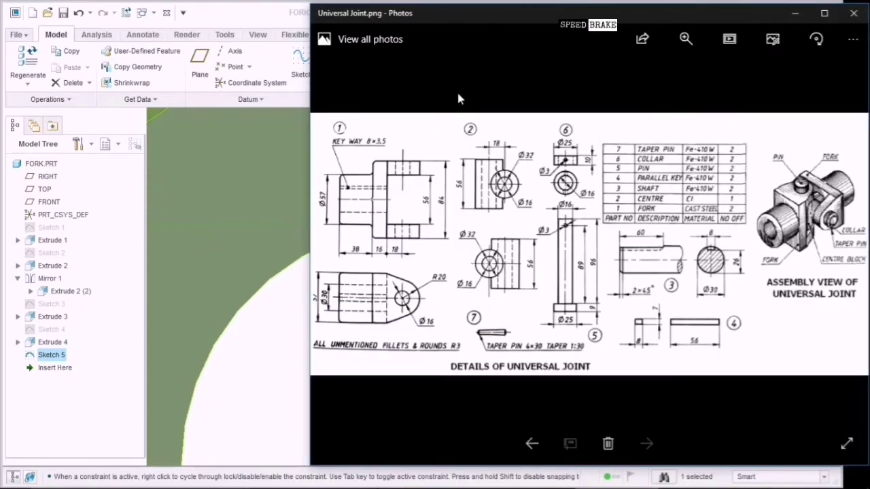
pyautogui.click(461, 95)
pyautogui.doubleClick(367, 151)
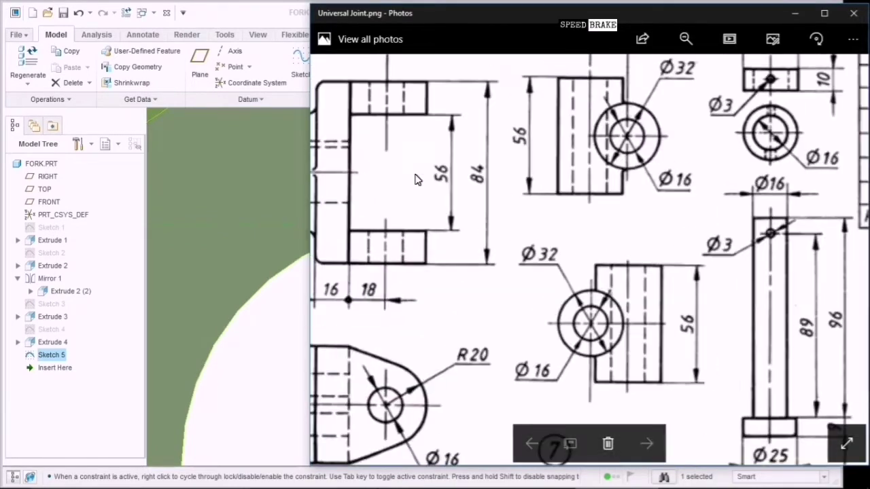
pyautogui.moveTo(404, 165)
pyautogui.mouseDown()
pyautogui.moveTo(445, 167)
pyautogui.moveTo(535, 209)
pyautogui.moveTo(442, 148)
pyautogui.mouseUp()
pyautogui.moveTo(763, 269)
pyautogui.mouseDown()
pyautogui.moveTo(462, 124)
pyautogui.moveTo(633, 256)
pyautogui.moveTo(615, 255)
pyautogui.mouseUp()
pyautogui.click(557, 381)
pyautogui.moveTo(703, 291); pyautogui.dragTo(636, 296)
pyautogui.click(659, 175)
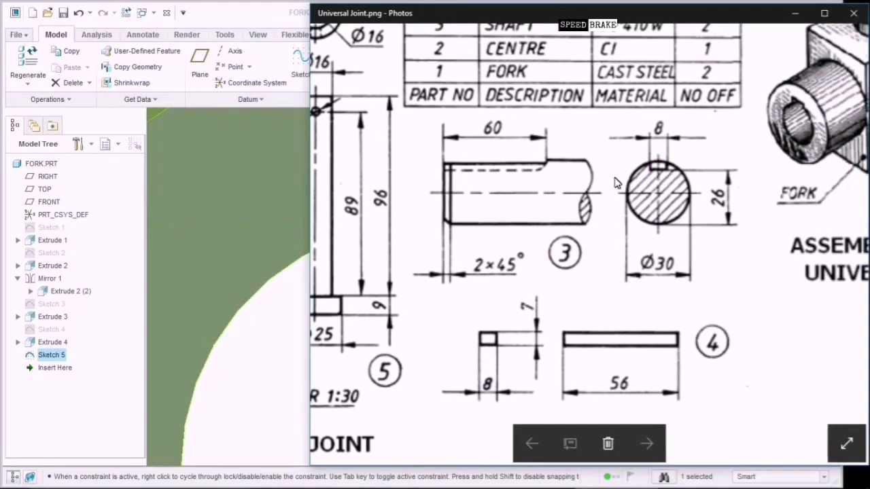
pyautogui.click(669, 167)
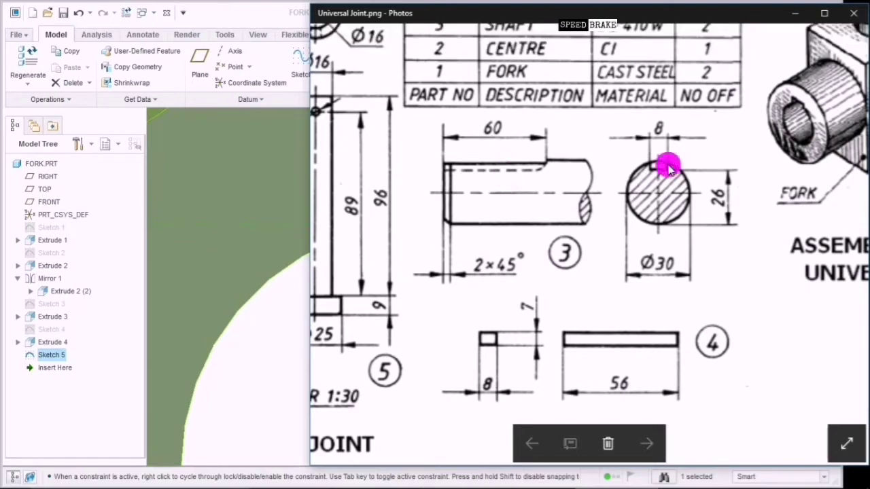
pyautogui.click(499, 342)
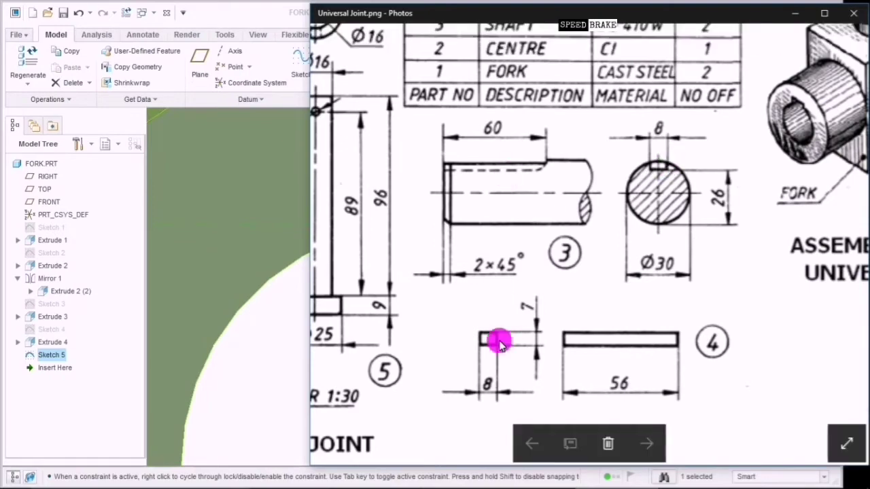
pyautogui.doubleClick(530, 314)
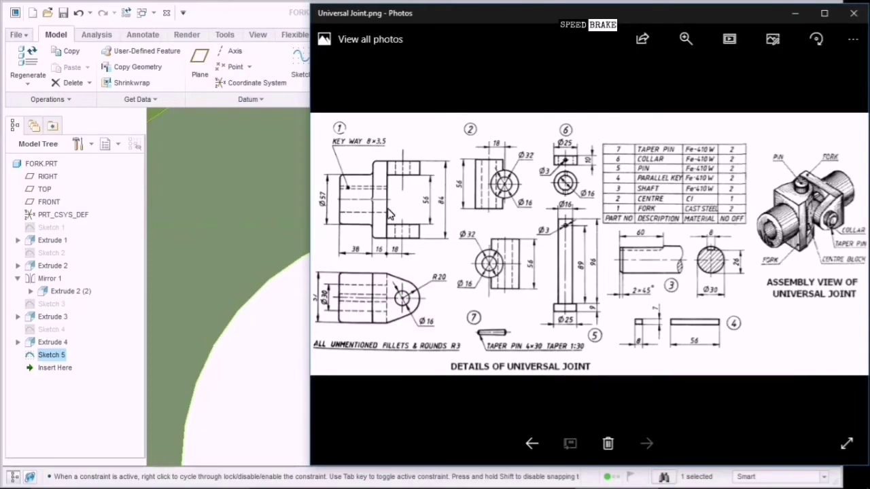
# Zoom into the fork drawing to check the 8×3.5 keyway, then return to the FORK model.
pyautogui.doubleClick(391, 215)
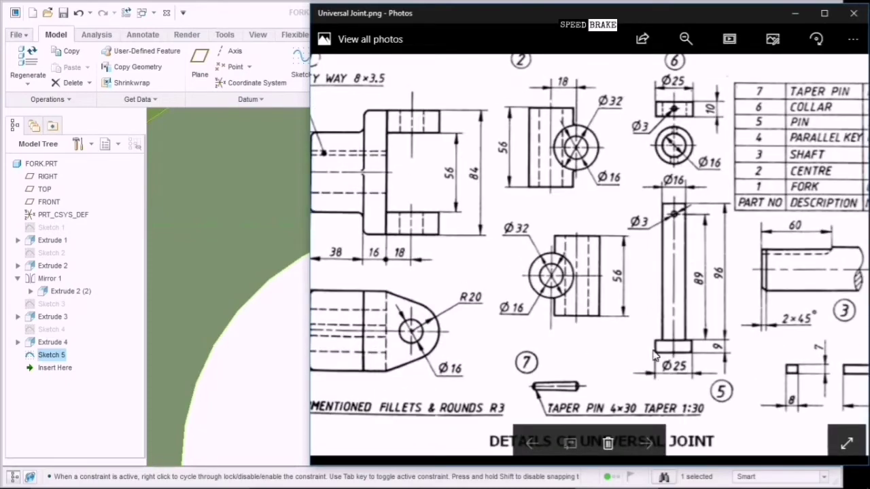
pyautogui.moveTo(789, 365); pyautogui.dragTo(718, 360)
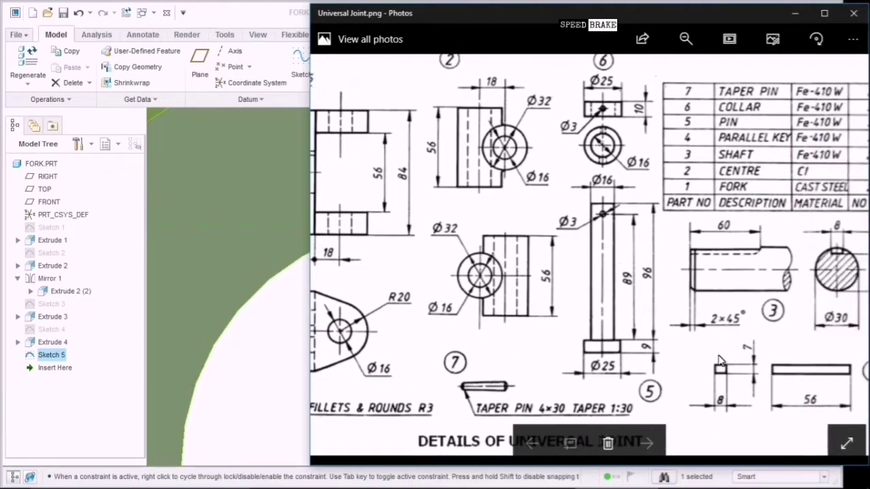
pyautogui.moveTo(384, 236); pyautogui.dragTo(503, 238)
pyautogui.scroll(3, 473, 225)
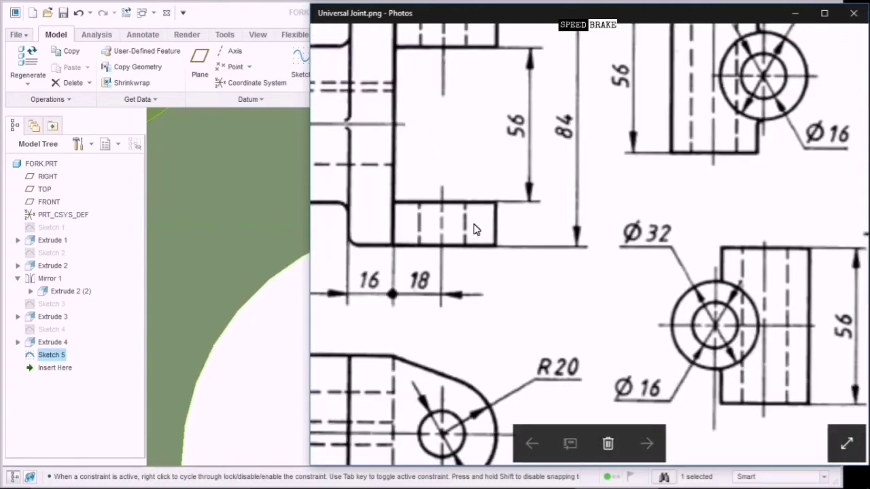
pyautogui.moveTo(432, 190); pyautogui.dragTo(619, 315)
pyautogui.scroll(-3, 620, 315)
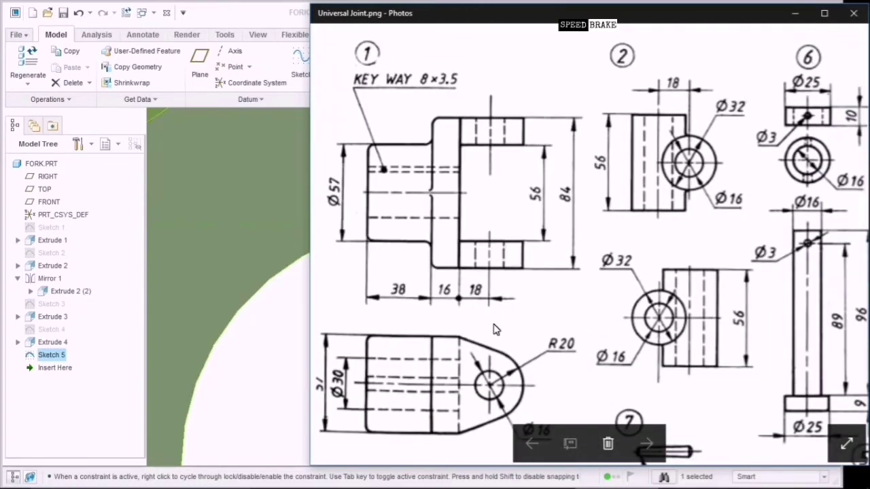
pyautogui.click(299, 355)
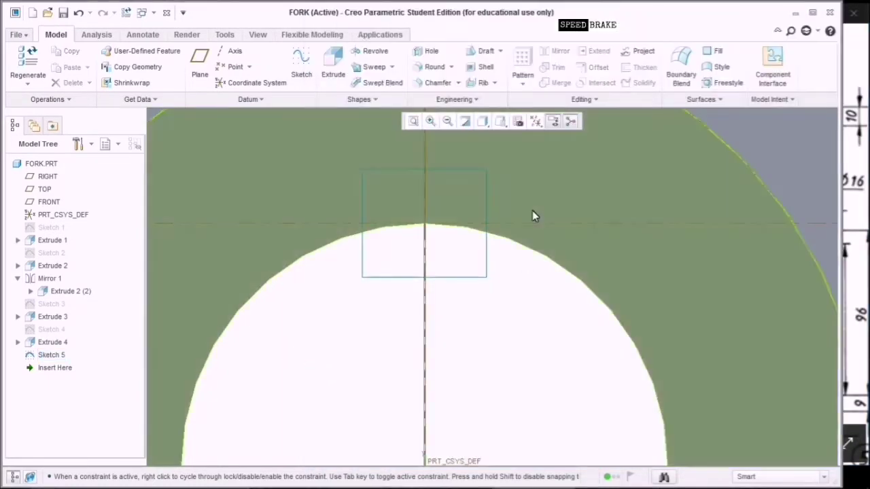
# Extrude Sketch 5 as a symmetric material-removing cut through the whole boss to form the keyway slot.
pyautogui.click(333, 72)
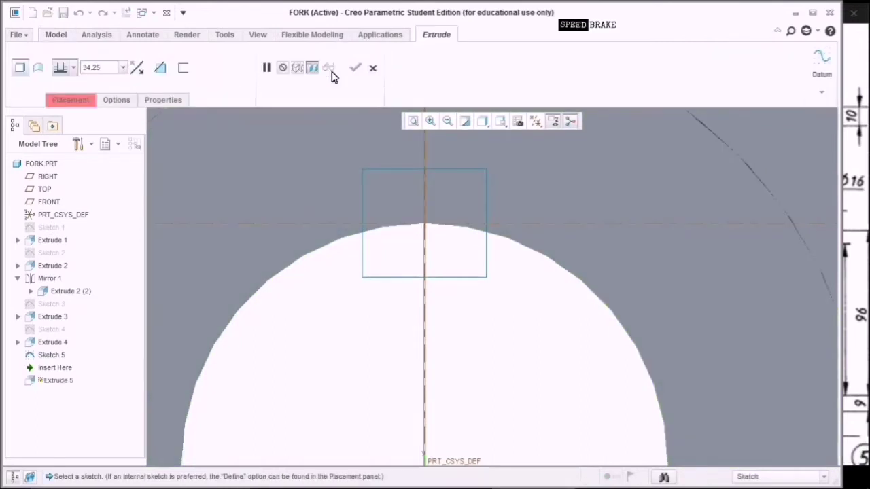
pyautogui.click(710, 153)
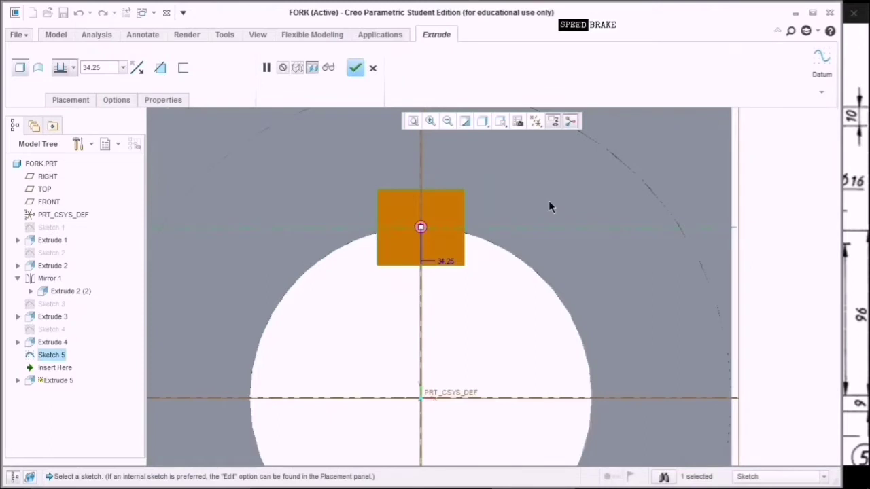
pyautogui.click(500, 124)
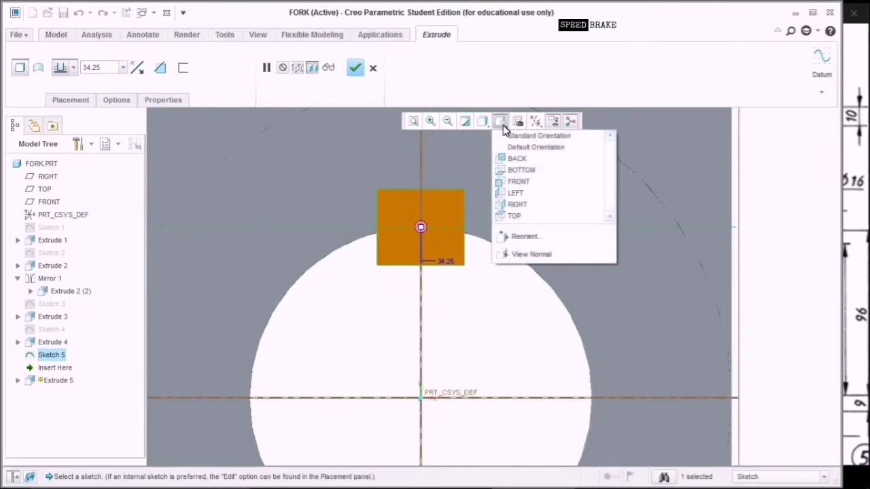
pyautogui.click(526, 136)
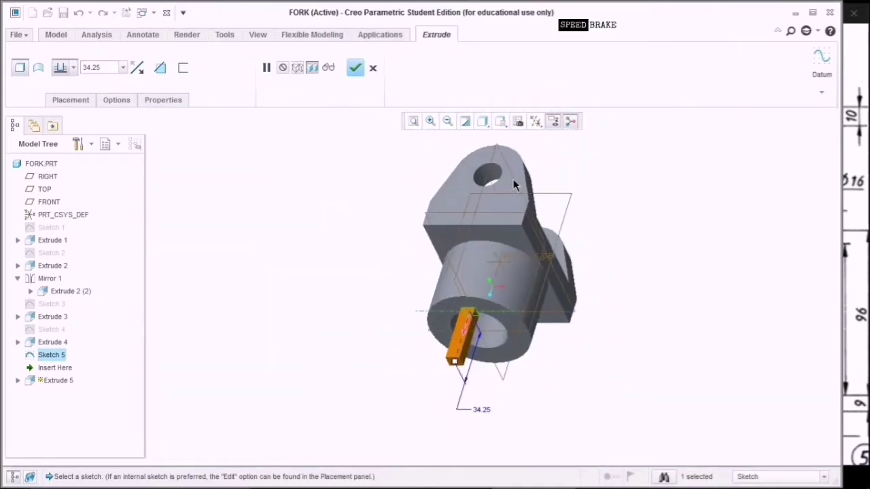
pyautogui.click(468, 323)
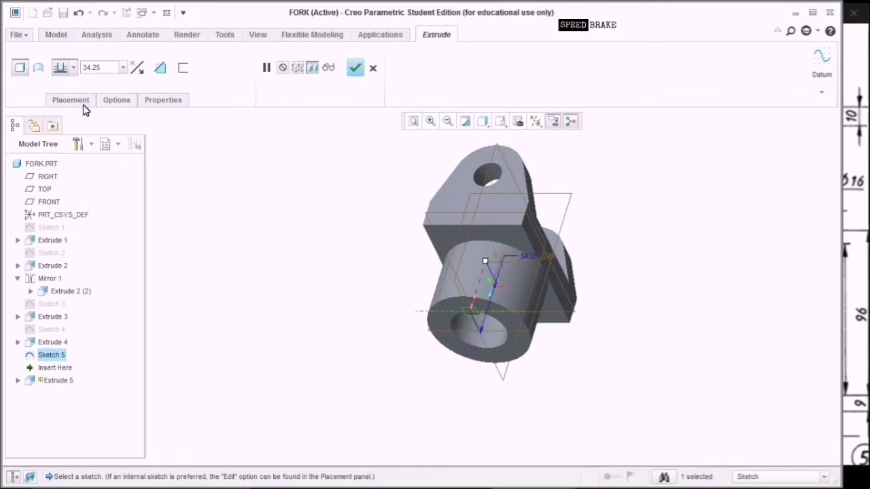
pyautogui.click(73, 74)
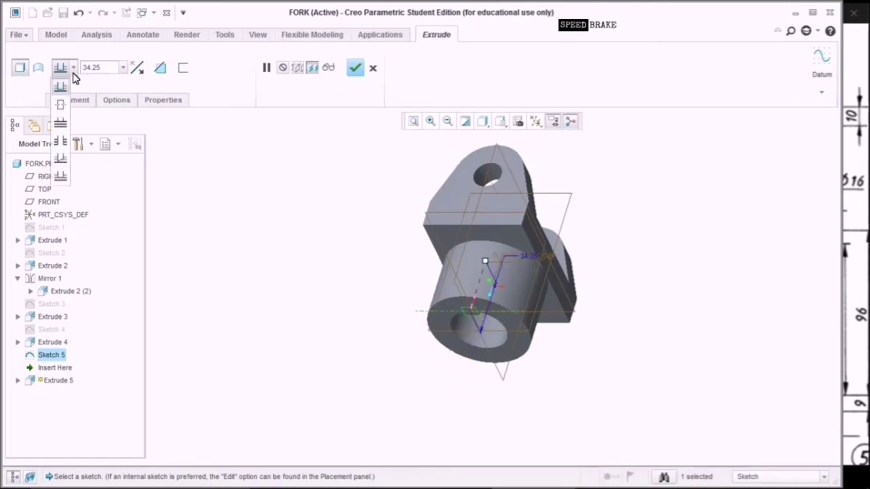
pyautogui.click(64, 104)
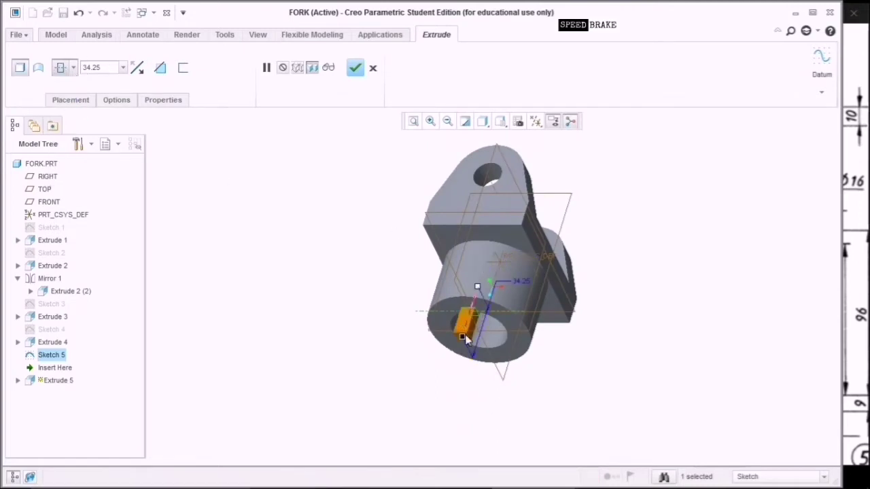
pyautogui.moveTo(465, 334); pyautogui.dragTo(431, 482)
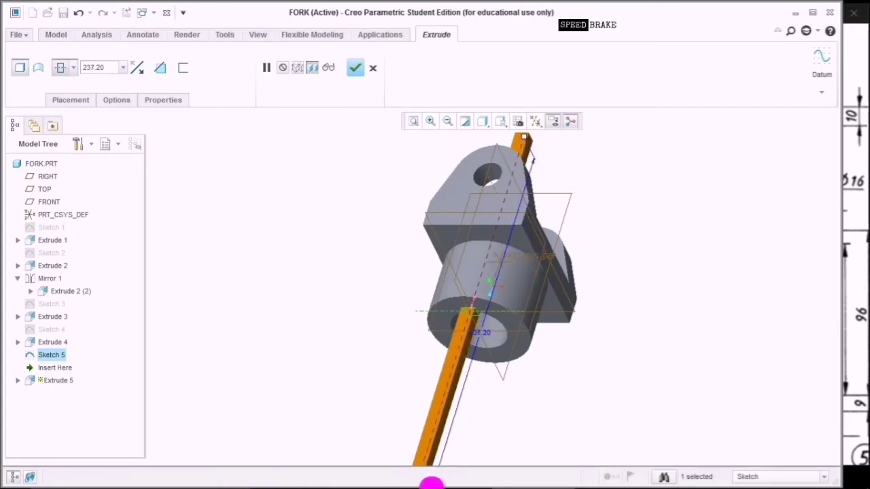
pyautogui.click(160, 68)
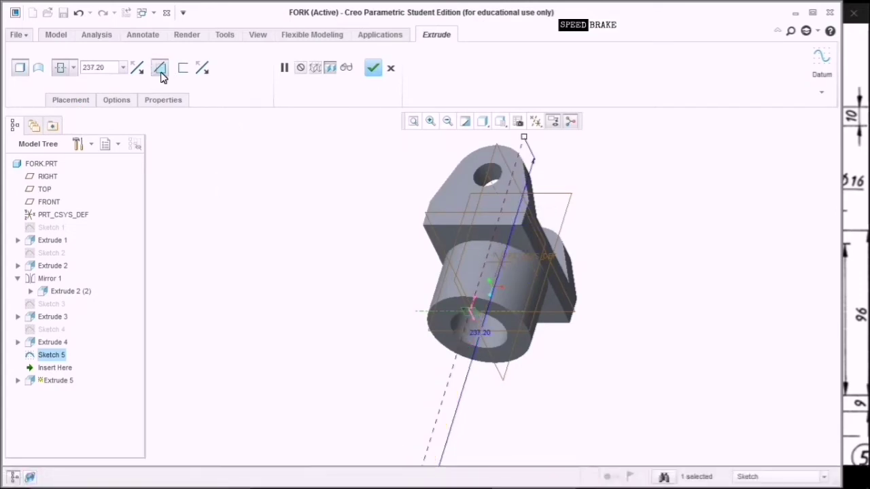
pyautogui.click(372, 68)
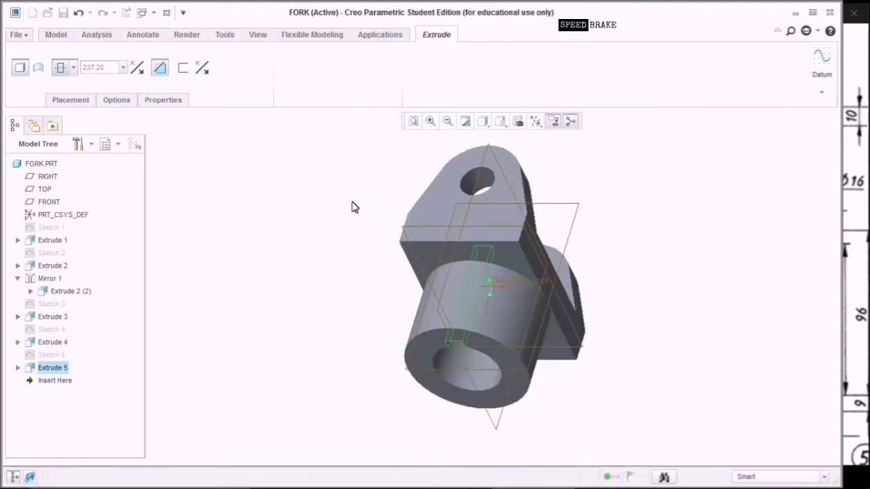
pyautogui.moveTo(704, 216)
pyautogui.mouseDown(button='middle')
pyautogui.moveTo(547, 312)
pyautogui.moveTo(439, 339)
pyautogui.moveTo(399, 327)
pyautogui.moveTo(417, 320)
pyautogui.moveTo(387, 330)
pyautogui.mouseUp(button='middle')
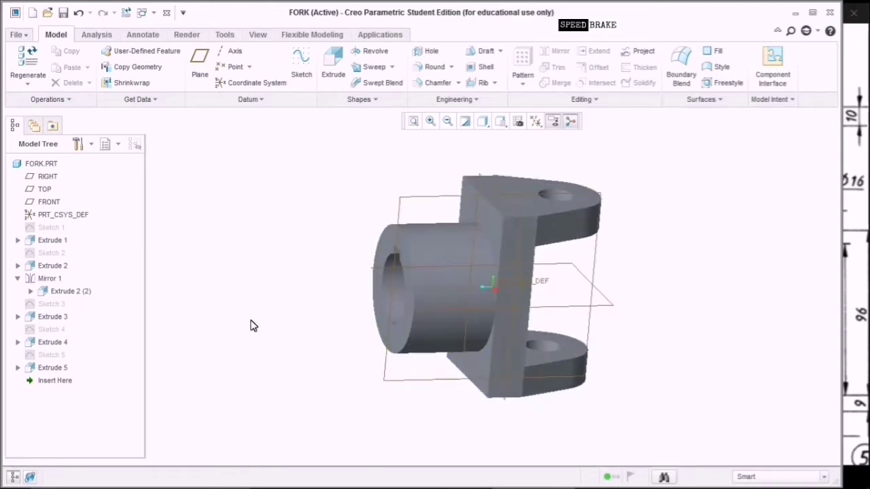
# Round the boss front edge, boss-to-plate junction edges, and plate top and bottom edges at 3 mm.
pyautogui.scroll(-2, 258, 328)
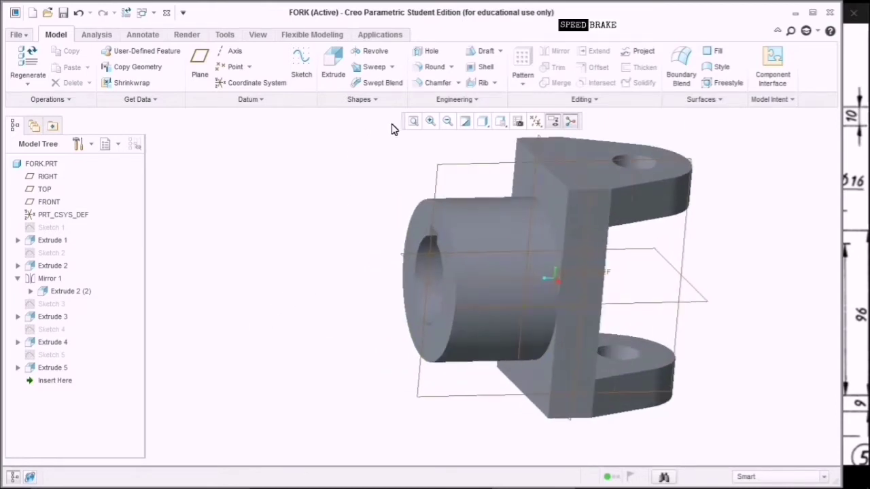
pyautogui.click(435, 68)
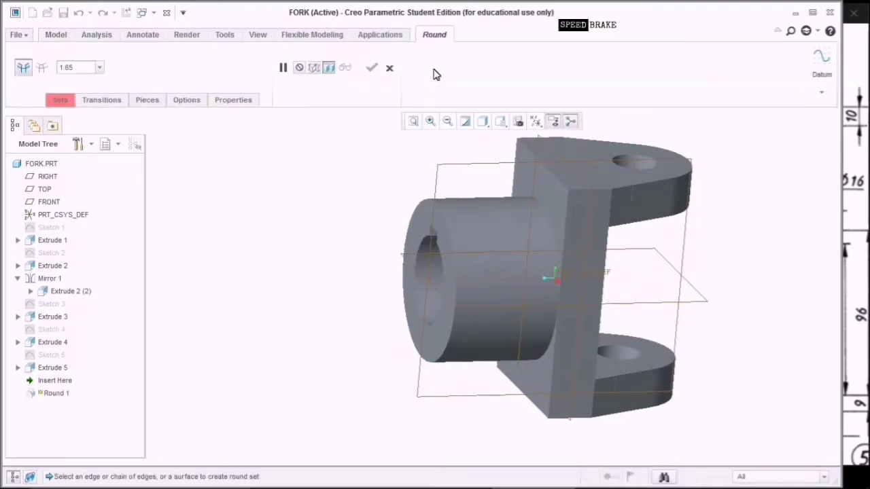
pyautogui.click(452, 257)
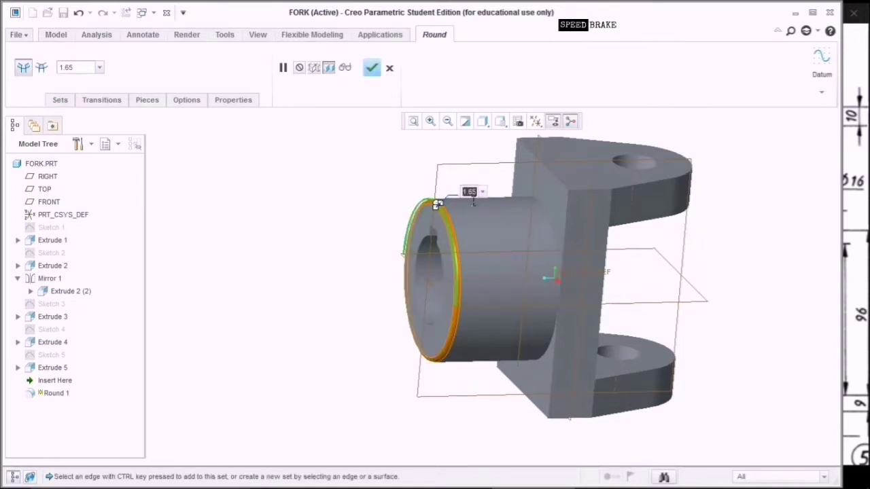
pyautogui.press('Return')
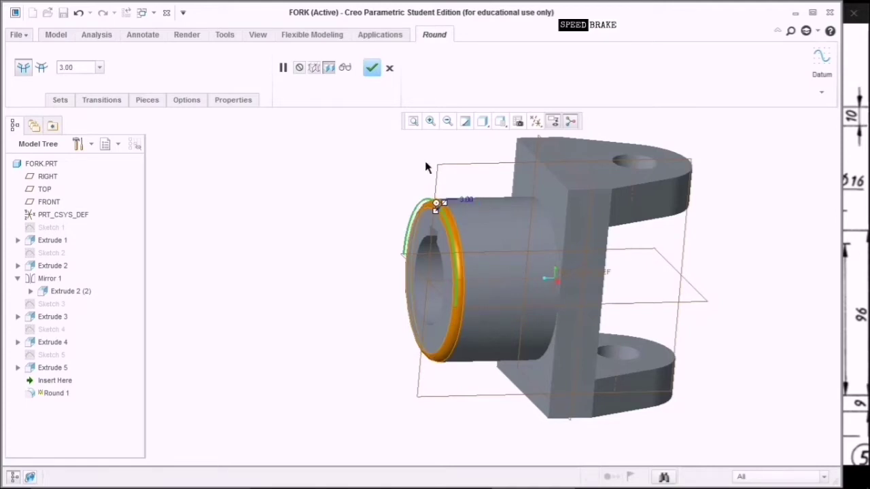
pyautogui.keyDown('ctrl'); pyautogui.click(551, 219); pyautogui.keyUp('ctrl')
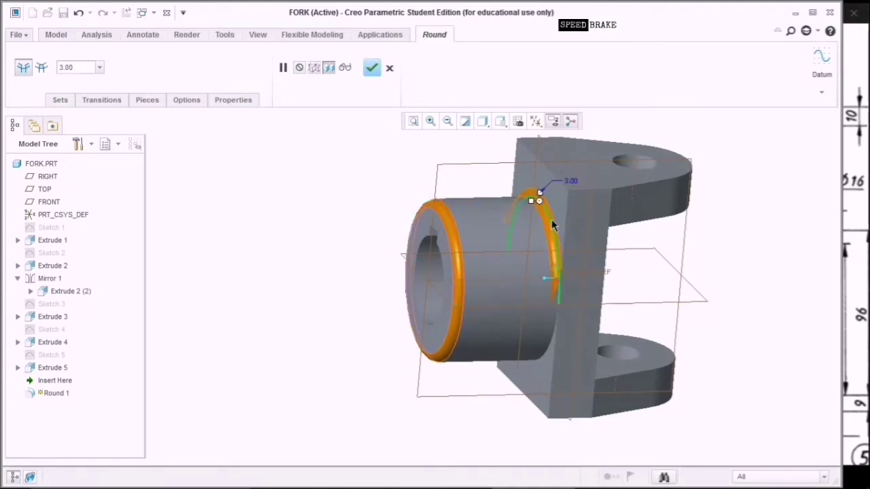
pyautogui.keyDown('ctrl'); pyautogui.click(560, 355); pyautogui.keyUp('ctrl')
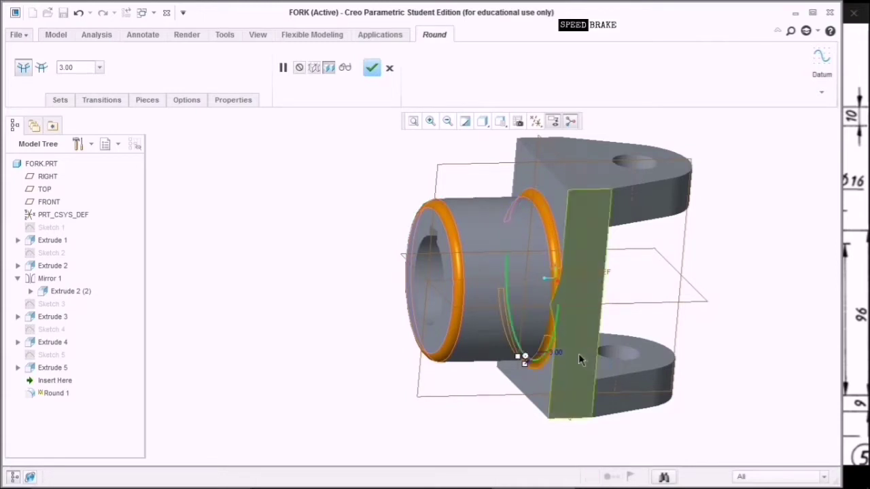
pyautogui.keyDown('ctrl'); pyautogui.click(562, 184); pyautogui.keyUp('ctrl')
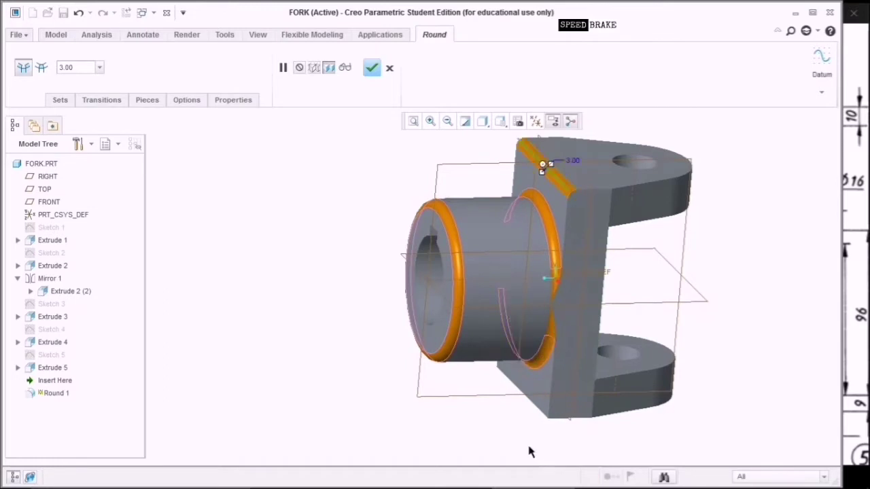
pyautogui.moveTo(530, 452); pyautogui.dragTo(542, 418, button='middle')
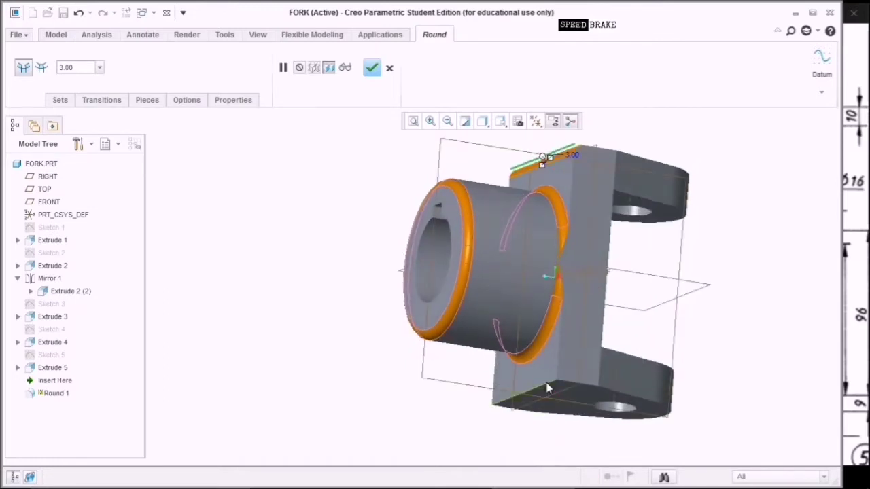
pyautogui.keyDown('ctrl'); pyautogui.click(549, 389); pyautogui.keyUp('ctrl')
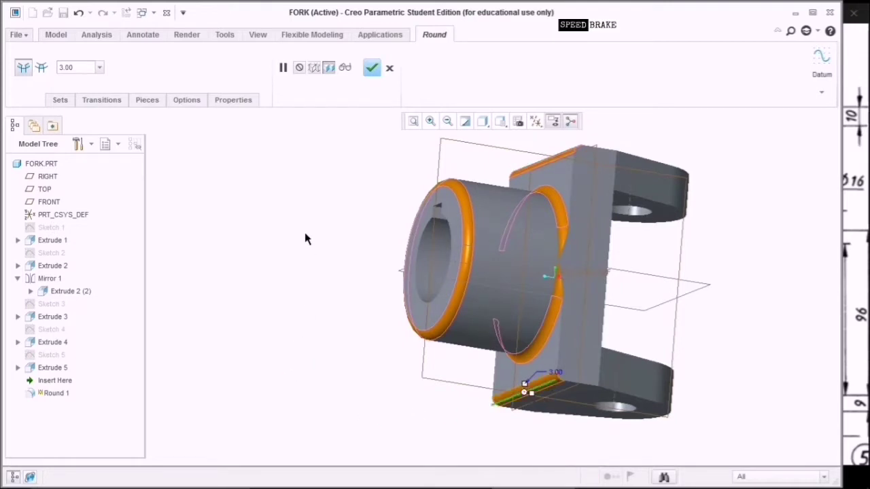
pyautogui.moveTo(306, 238); pyautogui.dragTo(303, 269, button='middle')
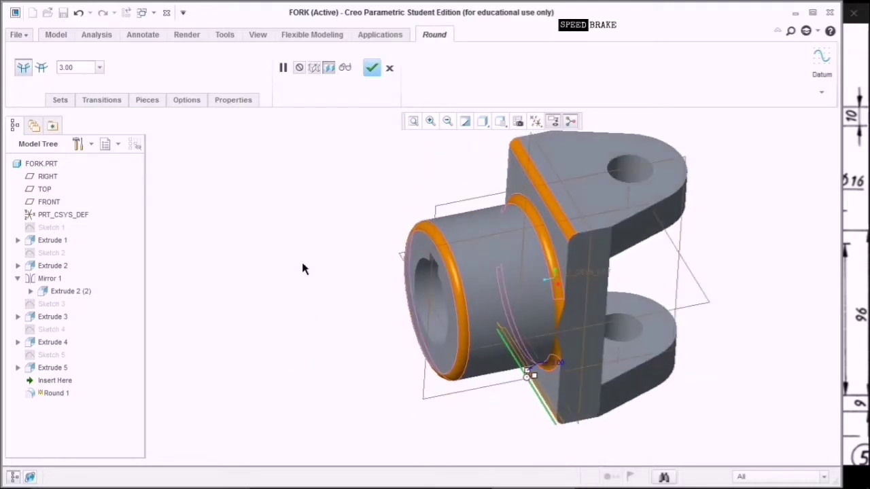
pyautogui.click(372, 70)
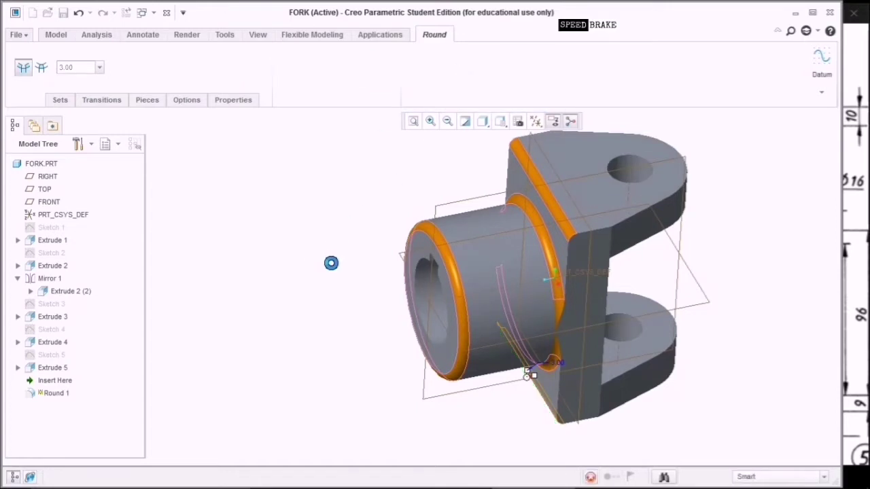
pyautogui.moveTo(748, 221); pyautogui.dragTo(378, 386, button='middle')
# Save FORK.PRT into the Universal_Joint folder with Ctrl+S.
pyautogui.hotkey('ctrl', 's')
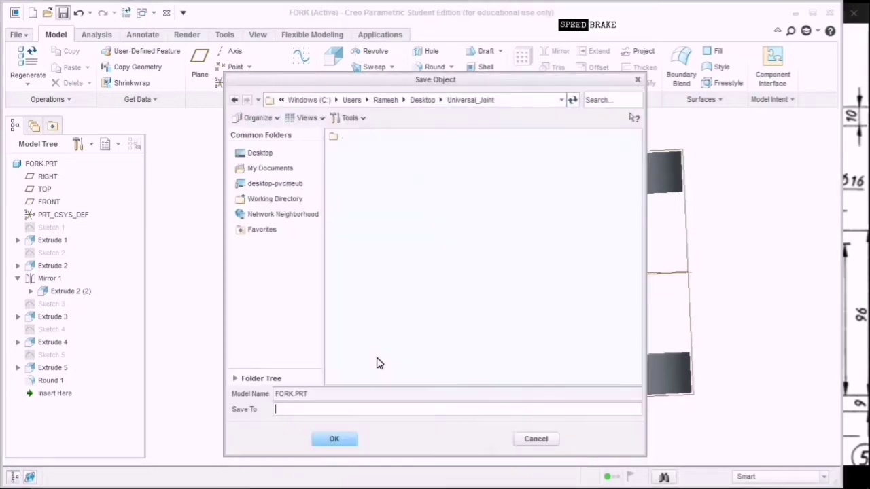
pyautogui.click(333, 441)
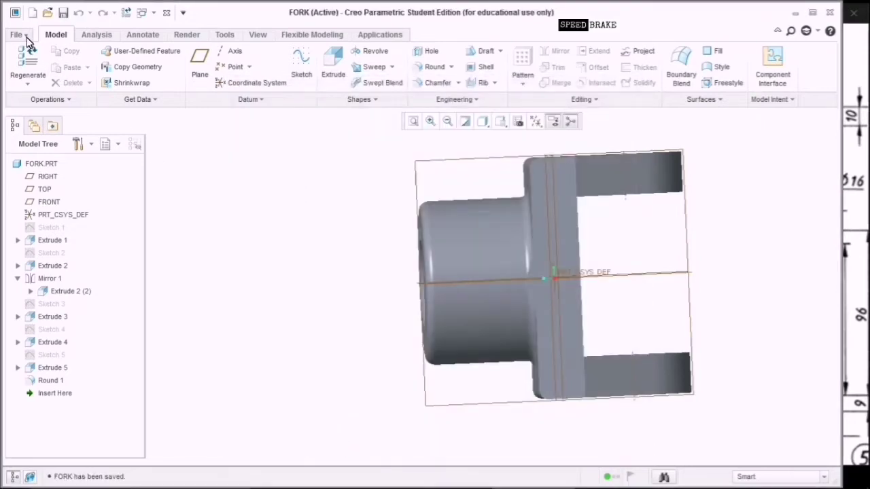
# Create a new solid part, replacing the default name with 'Centre'.
pyautogui.click(33, 13)
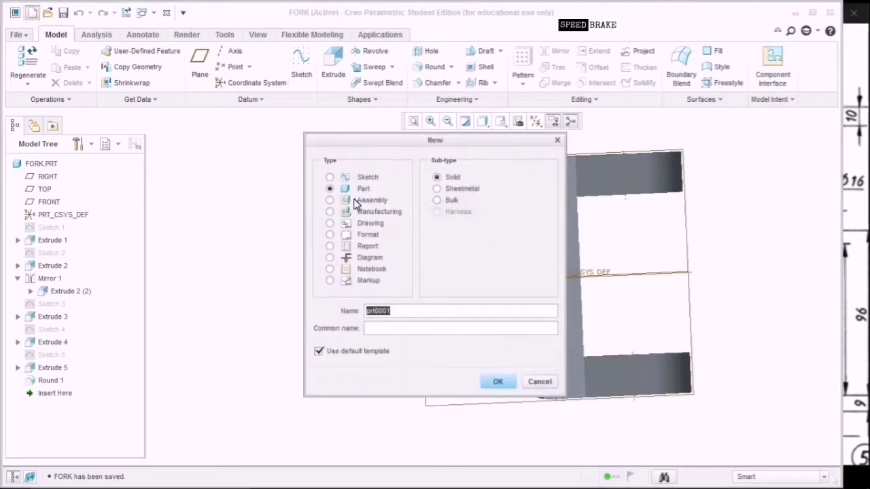
pyautogui.press('BackSpace')
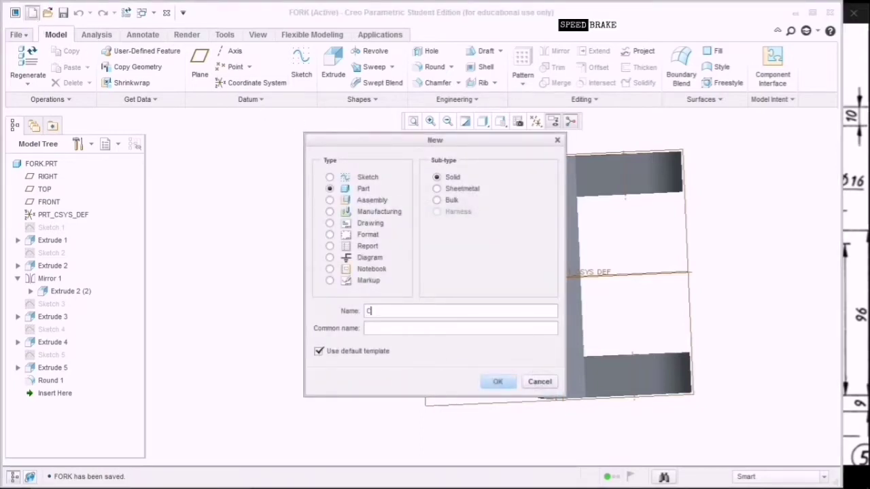
pyautogui.write('Centre')
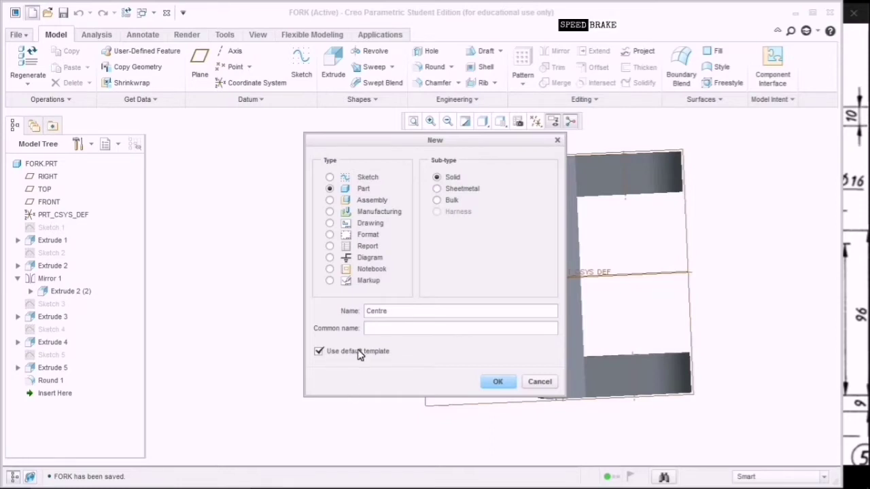
# Create the Centre part from the mmns_part_solid template with the modeled-by name filled in.
pyautogui.click(496, 383)
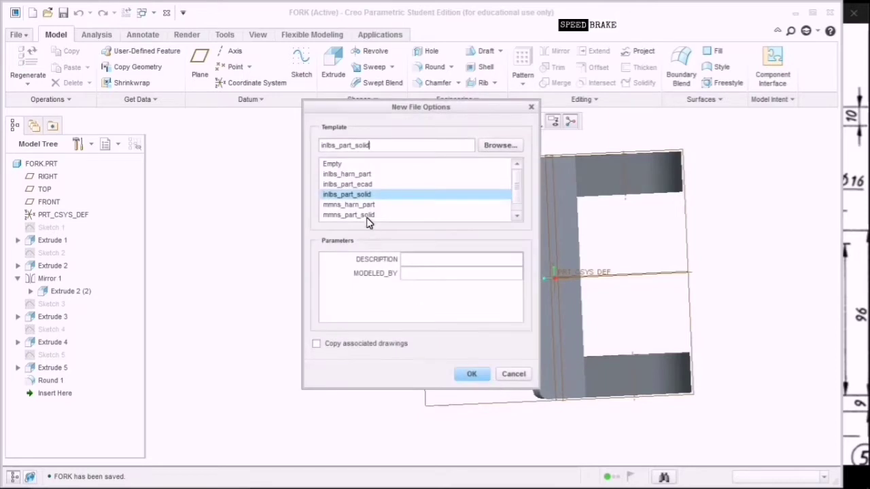
pyautogui.click(368, 215)
pyautogui.click(419, 282)
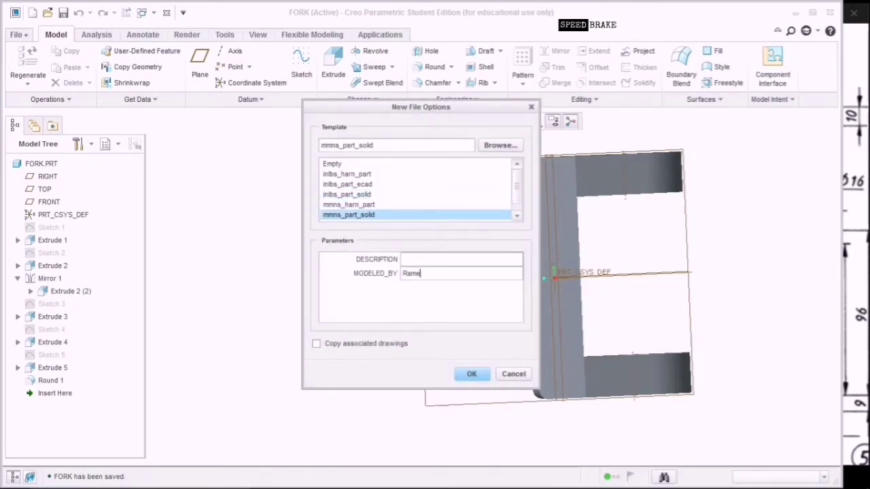
pyautogui.click(471, 375)
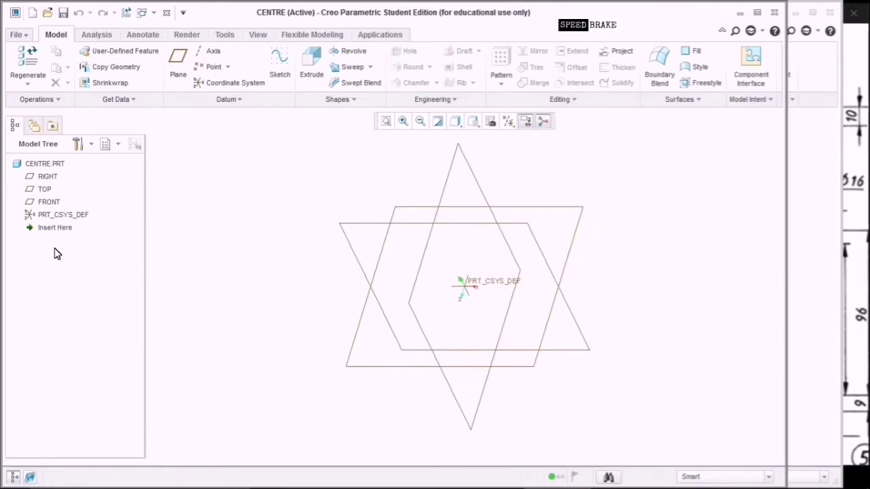
# Start a sketch on the FRONT datum plane viewed flat-on, and widen the Creo window.
pyautogui.click(49, 202)
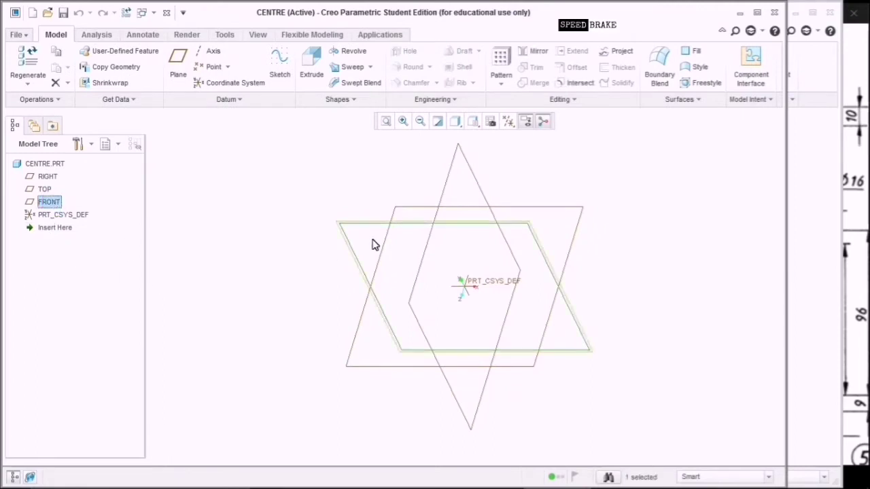
pyautogui.click(280, 76)
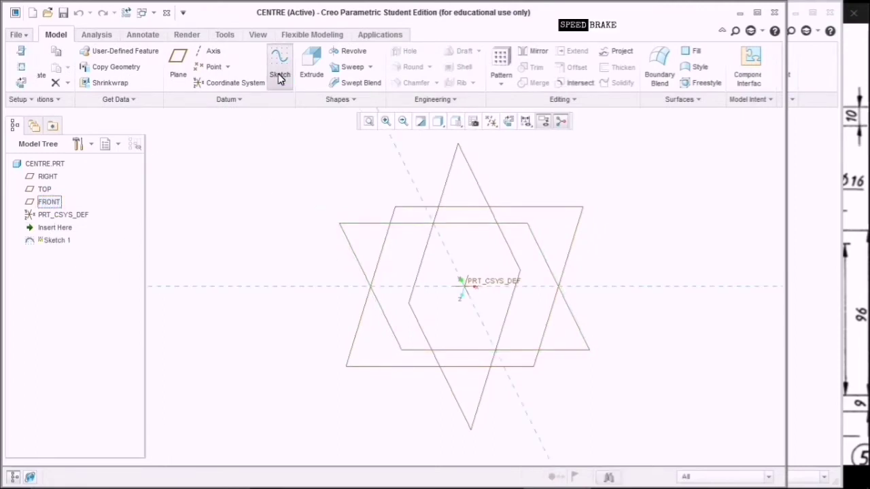
pyautogui.click(509, 123)
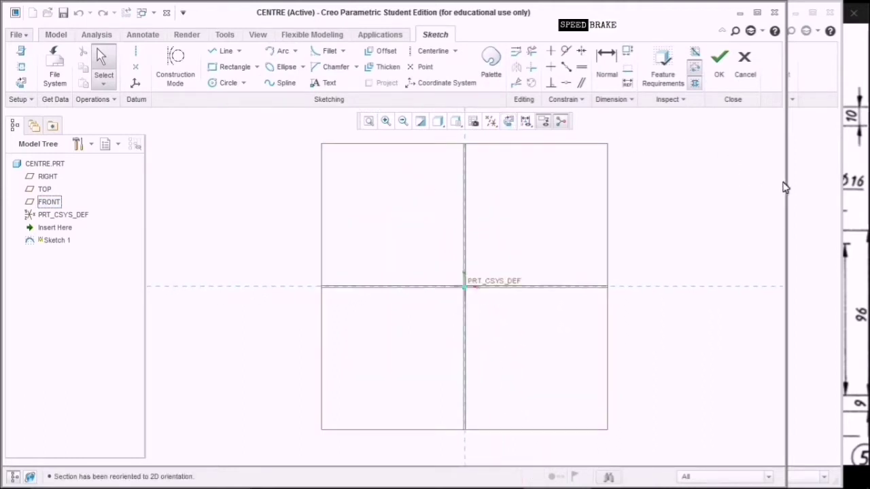
pyautogui.moveTo(786, 185); pyautogui.dragTo(851, 201)
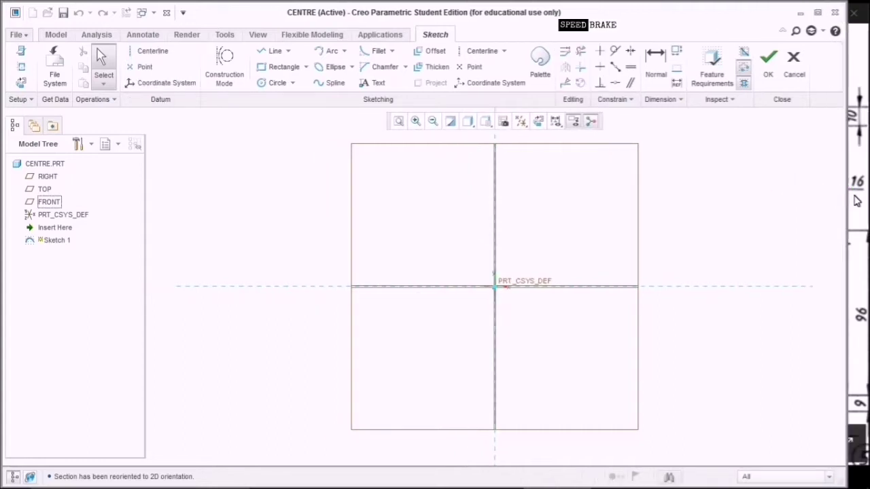
pyautogui.click(856, 201)
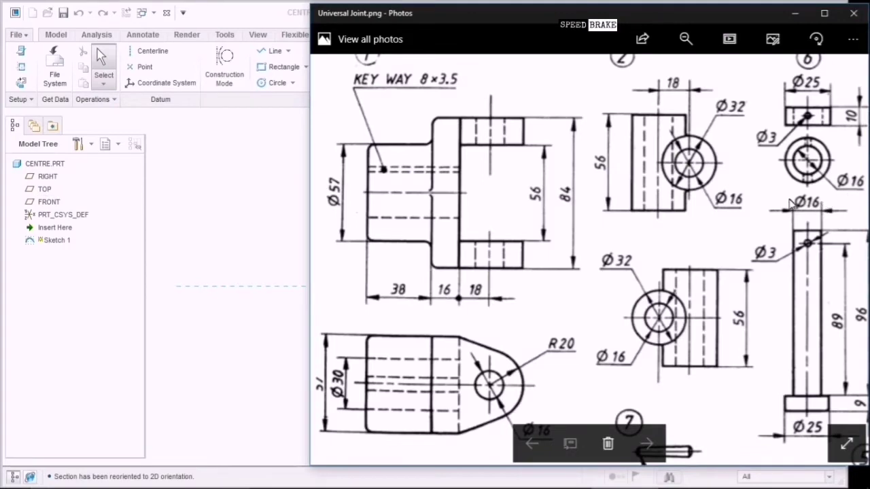
# Pan the Universal Joint drawing to its parts list to review the centre part's sizes.
pyautogui.moveTo(705, 208); pyautogui.dragTo(575, 243)
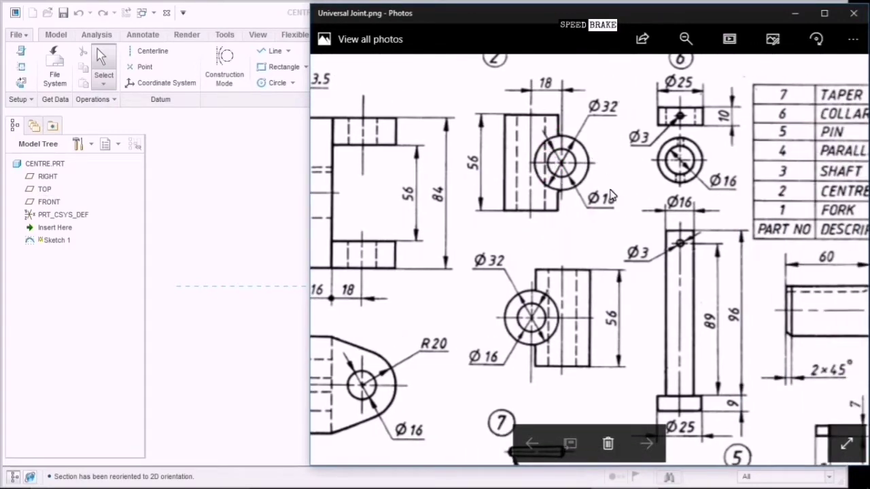
pyautogui.click(607, 213)
pyautogui.click(605, 121)
pyautogui.click(608, 212)
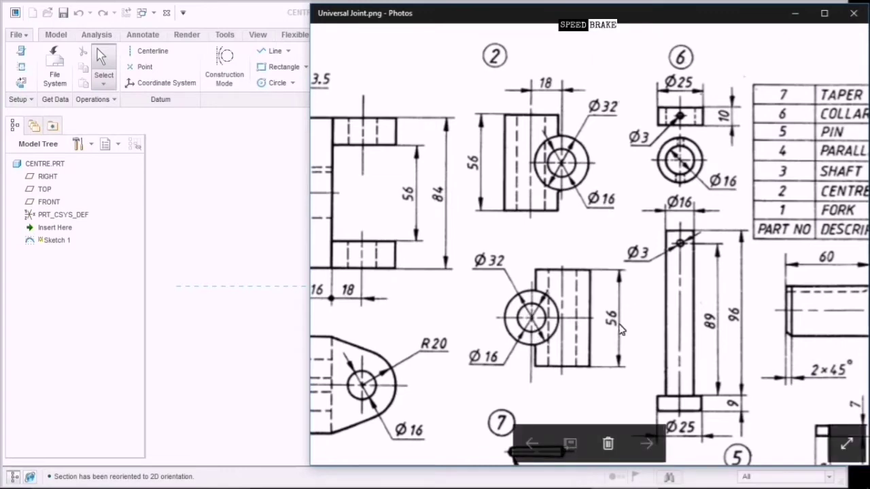
pyautogui.click(619, 328)
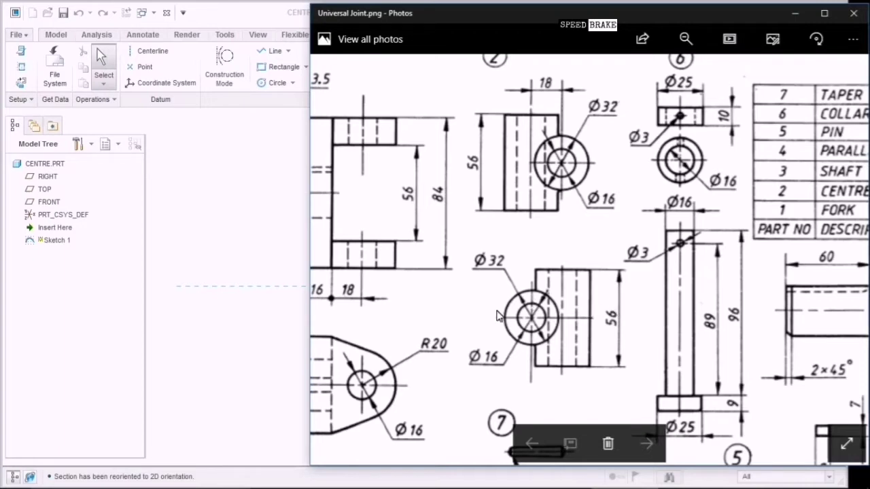
pyautogui.click(253, 318)
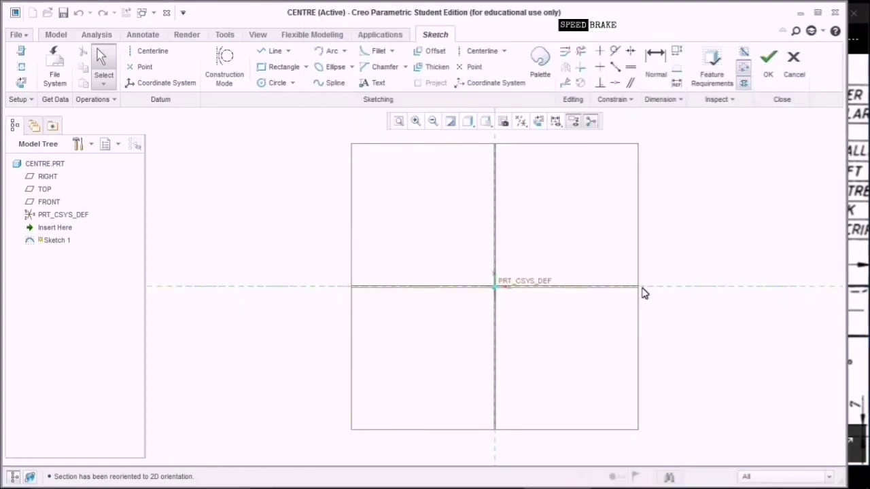
# Draw two concentric circles centred on the sketch origin.
pyautogui.click(274, 83)
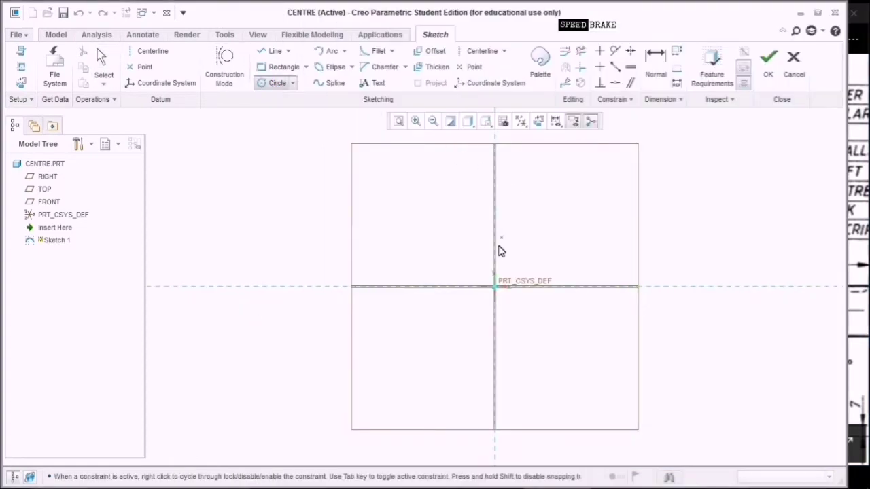
pyautogui.click(495, 287)
pyautogui.click(563, 363)
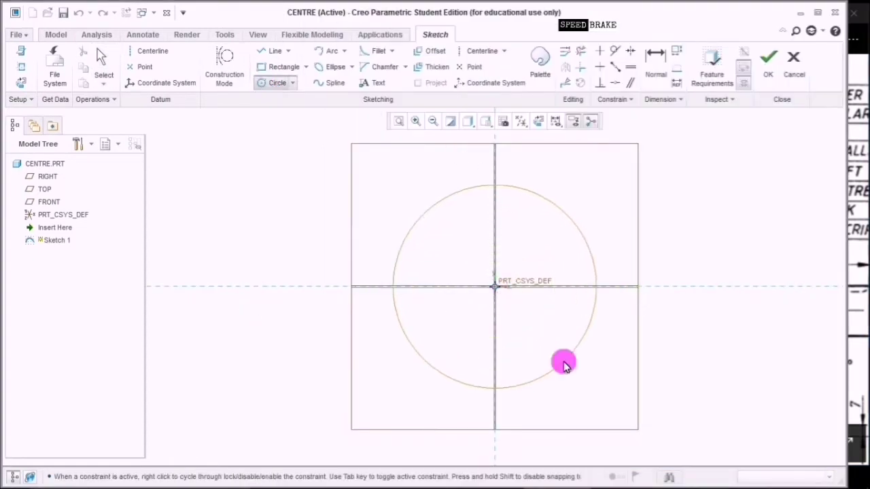
pyautogui.click(496, 287)
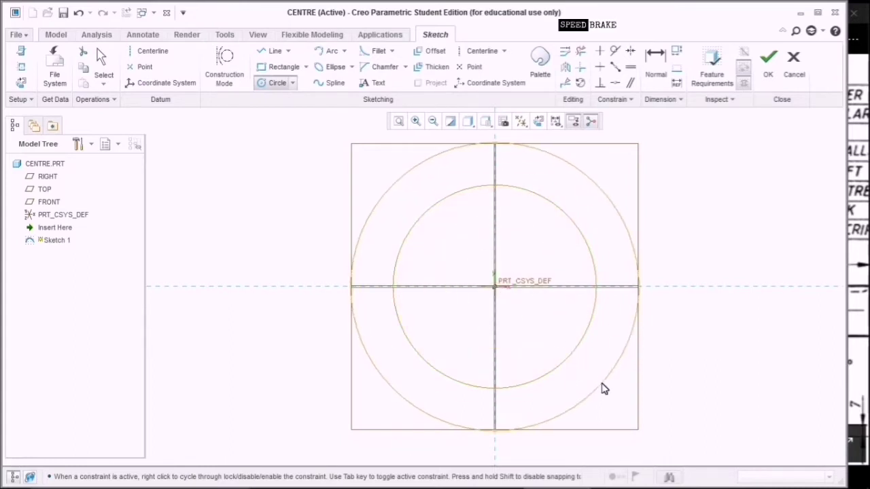
pyautogui.click(594, 379)
pyautogui.middleClick(712, 252)
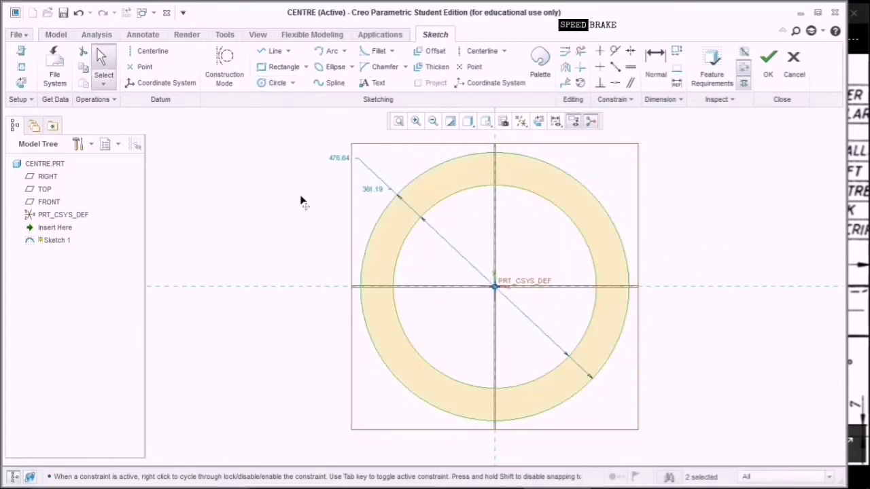
# Set the circle diameters to 32 and 16, checking the drawing, and finish Sketch 1.
pyautogui.doubleClick(369, 191)
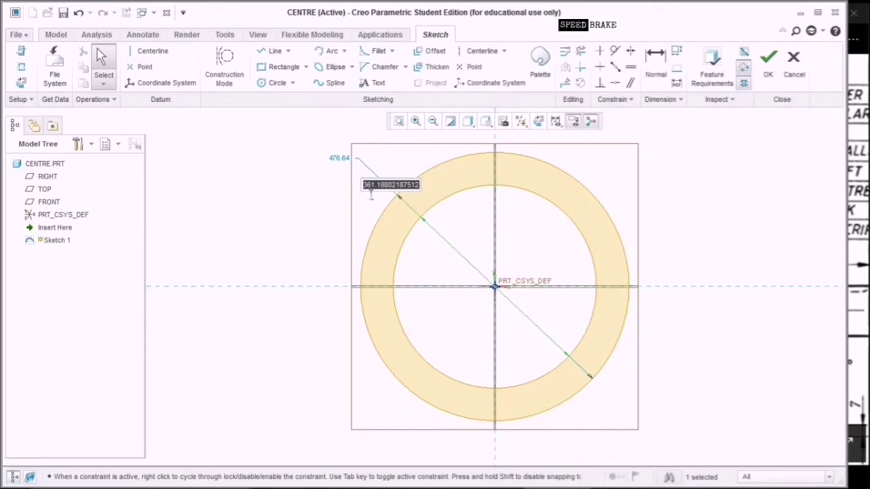
pyautogui.write('32')
pyautogui.press('Return')
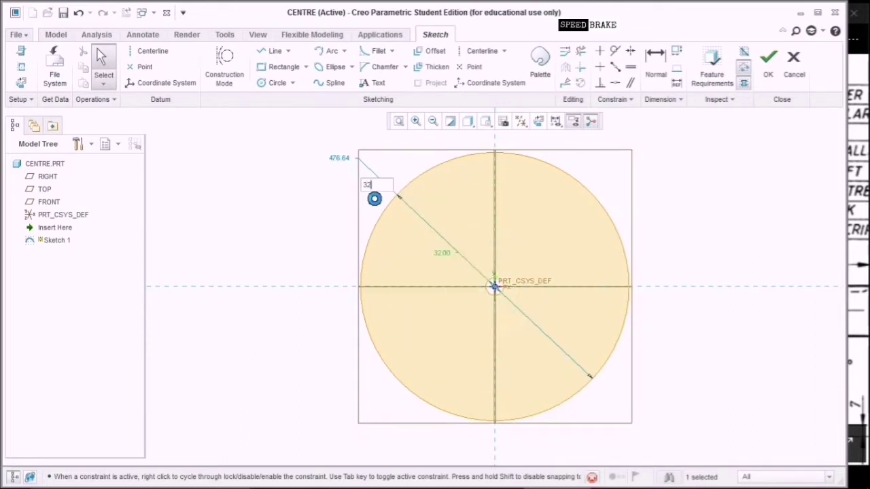
pyautogui.click(333, 157)
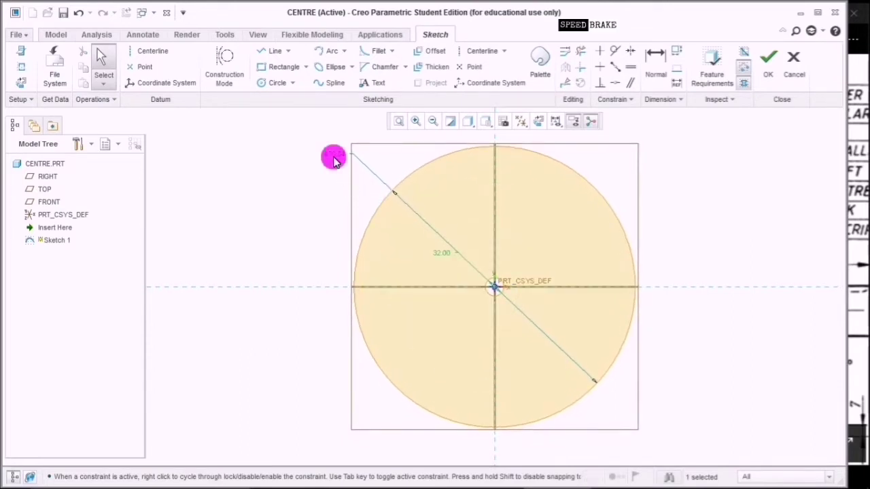
pyautogui.click(849, 202)
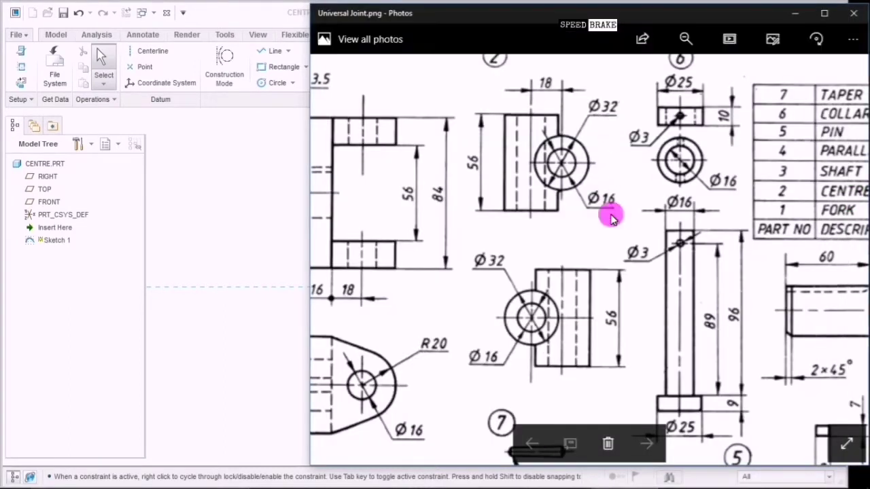
pyautogui.click(237, 238)
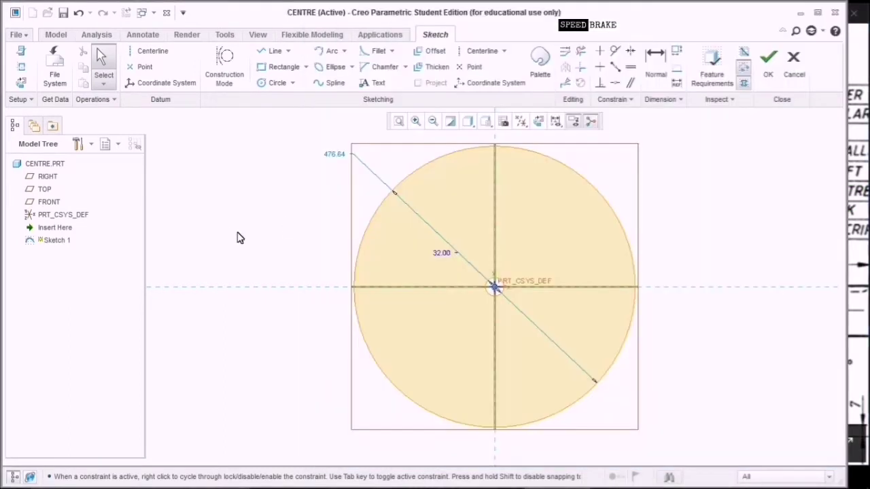
pyautogui.doubleClick(335, 155)
pyautogui.write('16')
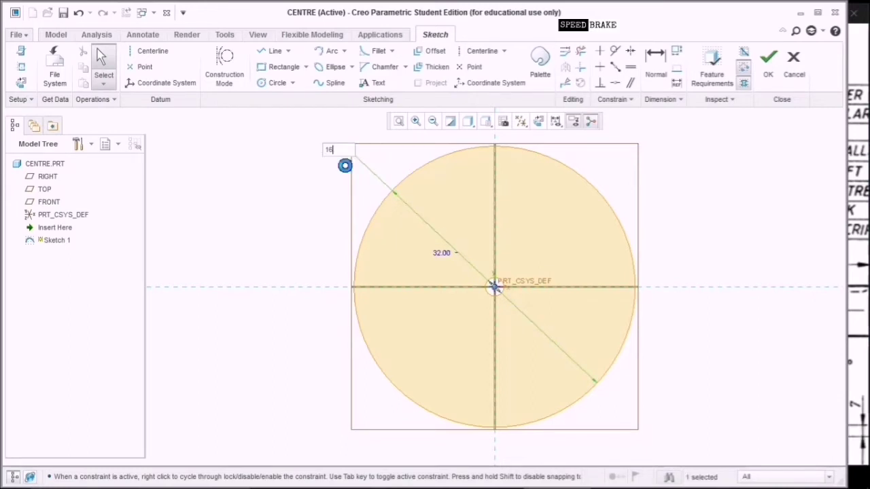
pyautogui.press('Return')
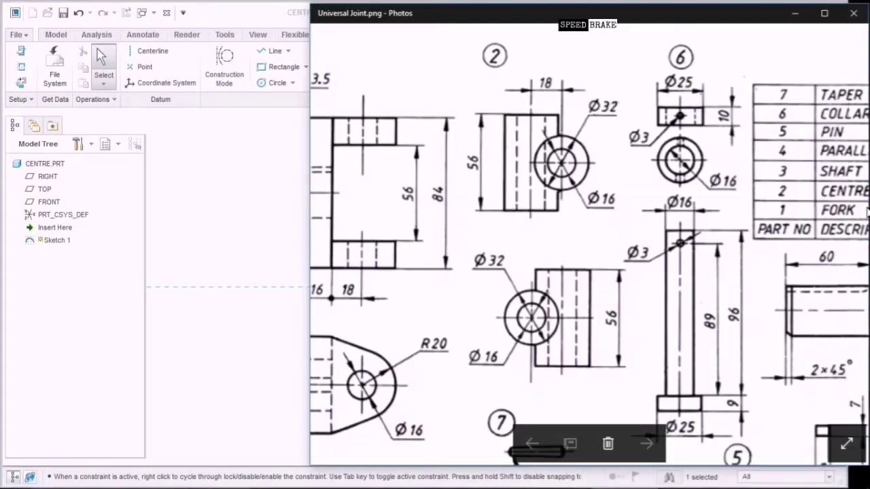
pyautogui.click(861, 210)
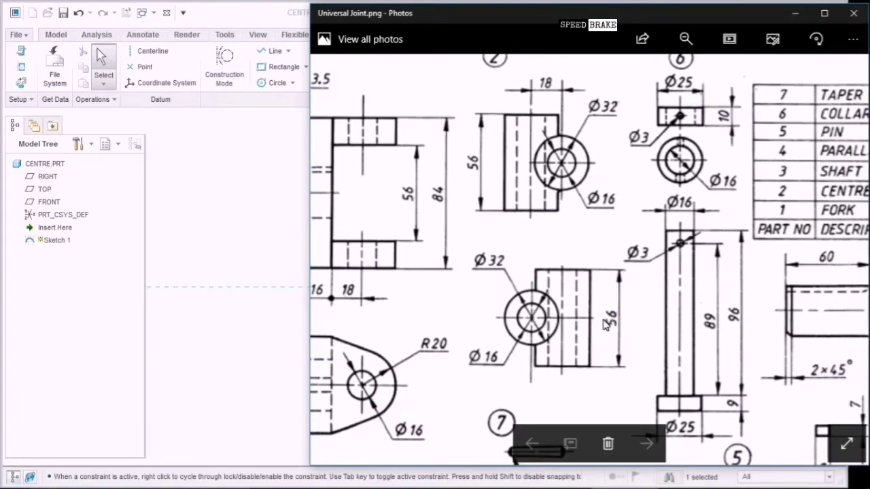
pyautogui.click(207, 281)
pyautogui.click(764, 60)
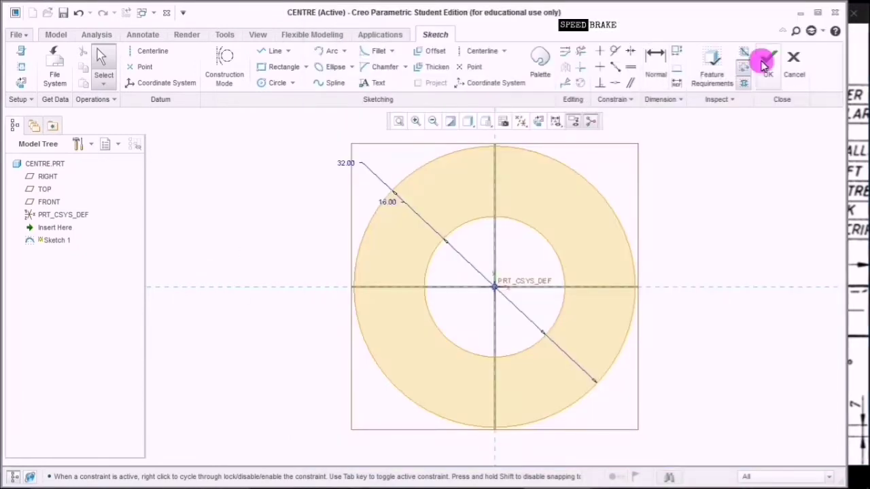
pyautogui.click(334, 71)
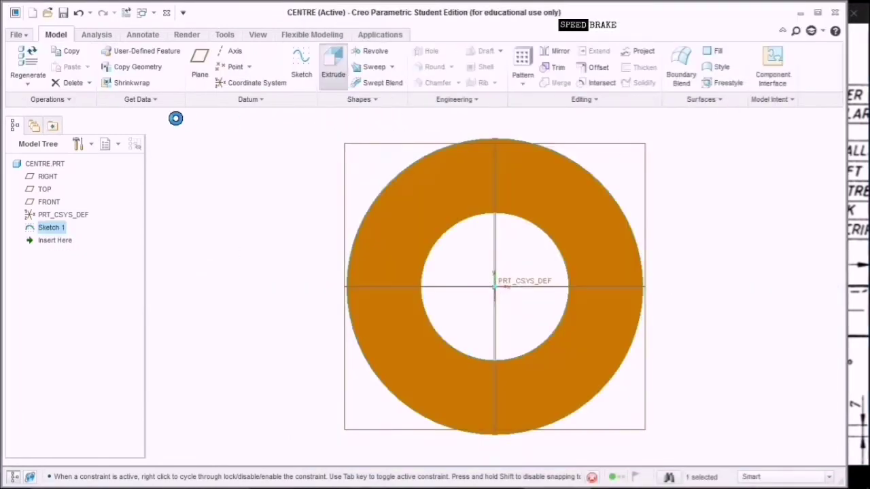
# Extrude the ring sketch symmetrically to a 56 depth, viewed in standard 3D orientation.
pyautogui.click(73, 67)
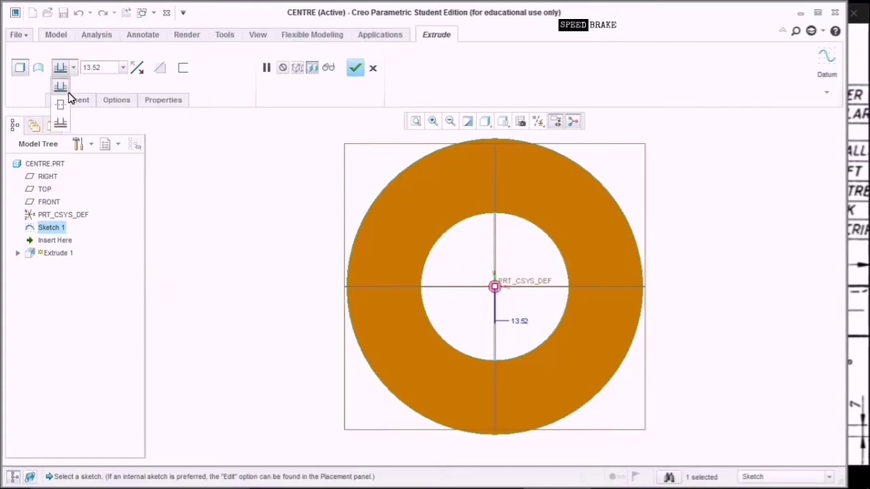
pyautogui.click(62, 104)
pyautogui.doubleClick(112, 68)
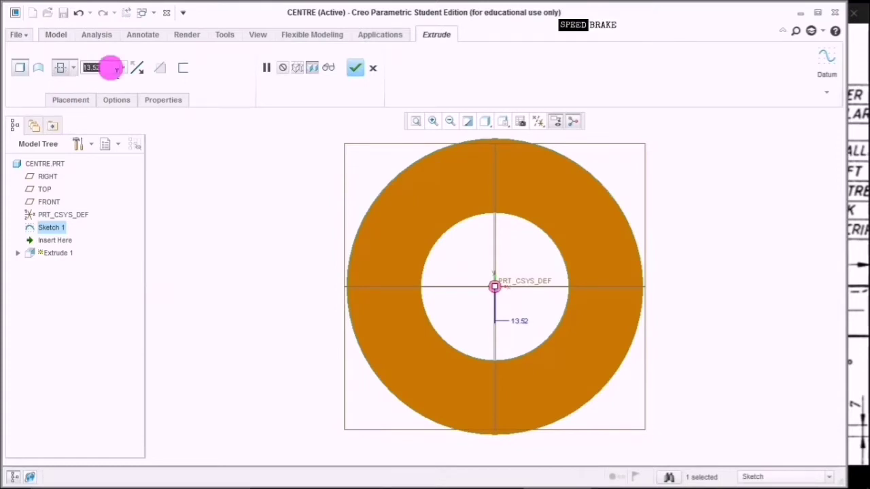
pyautogui.write('5')
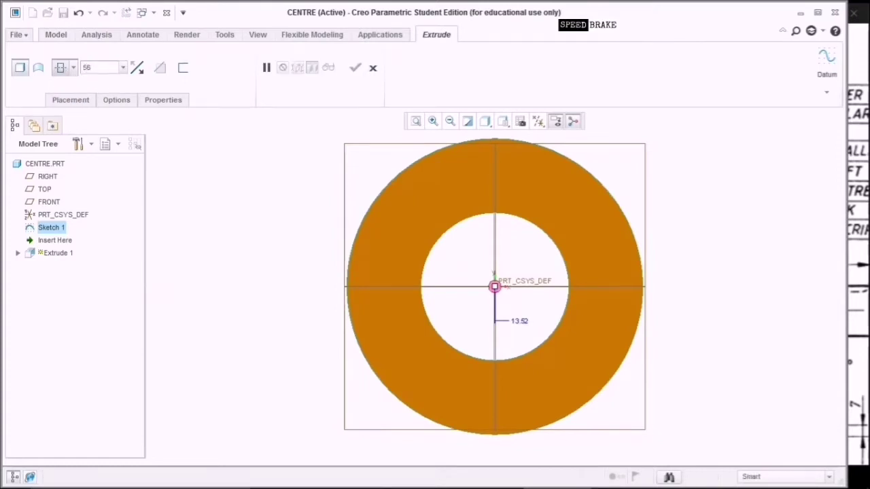
pyautogui.write('6')
pyautogui.press('Return')
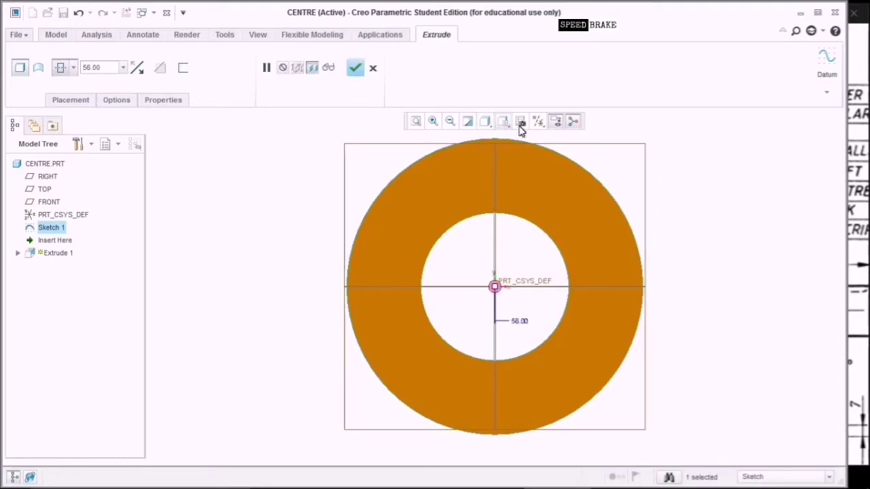
pyautogui.click(505, 124)
pyautogui.click(507, 136)
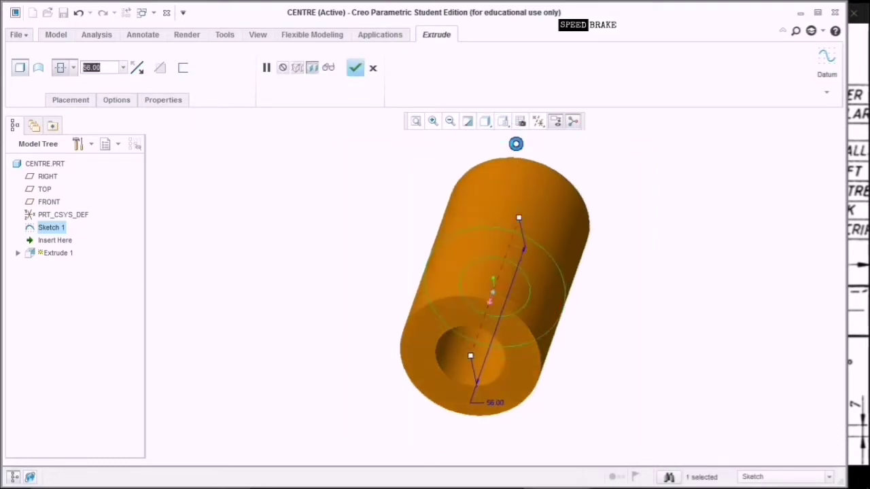
pyautogui.click(355, 67)
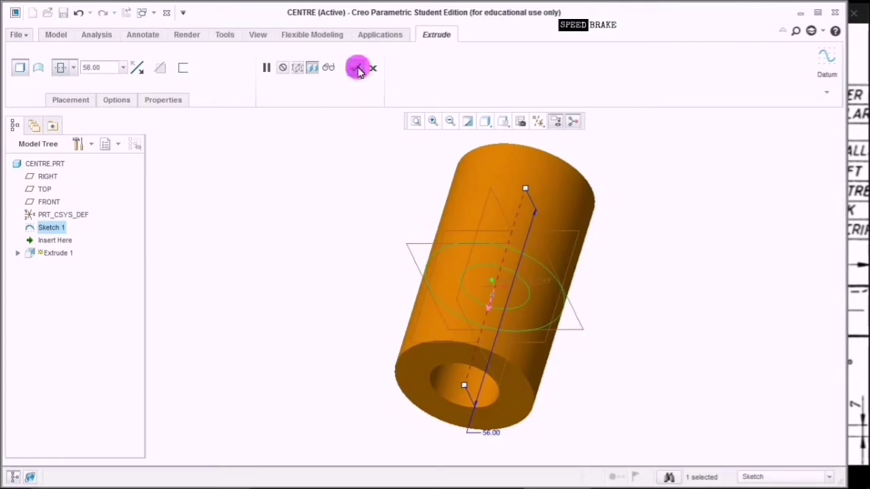
pyautogui.click(638, 303)
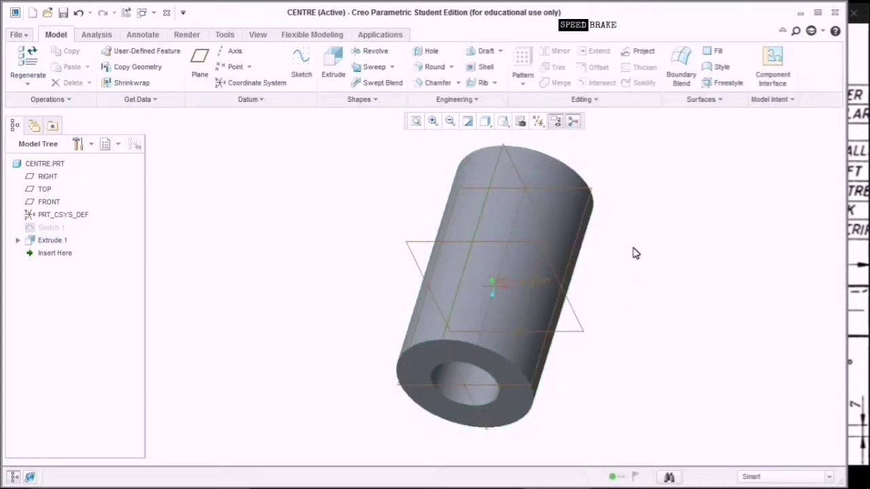
# Start a new sketch on the TOP datum plane, viewed flat-on.
pyautogui.moveTo(637, 209); pyautogui.dragTo(614, 255, button='middle')
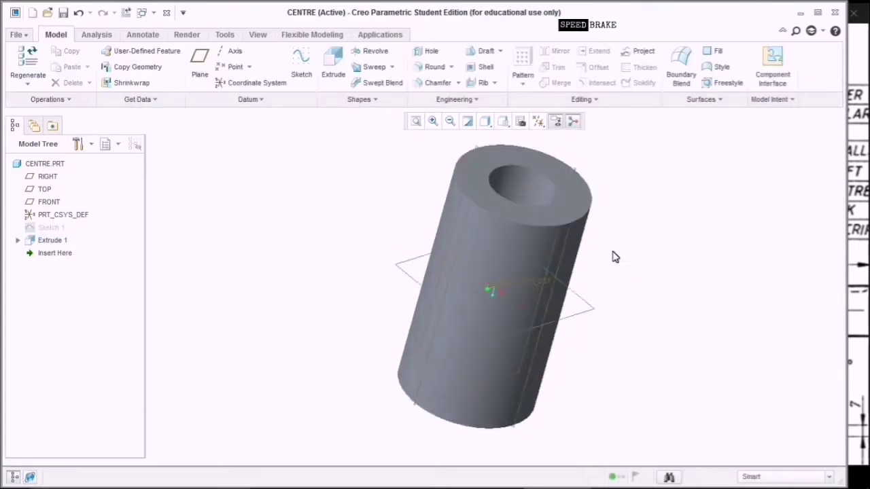
pyautogui.click(532, 193)
pyautogui.click(305, 68)
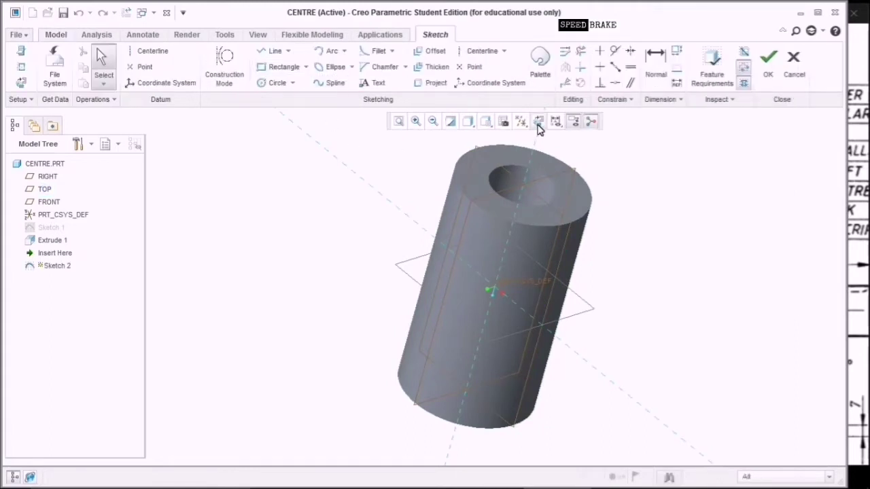
pyautogui.click(539, 122)
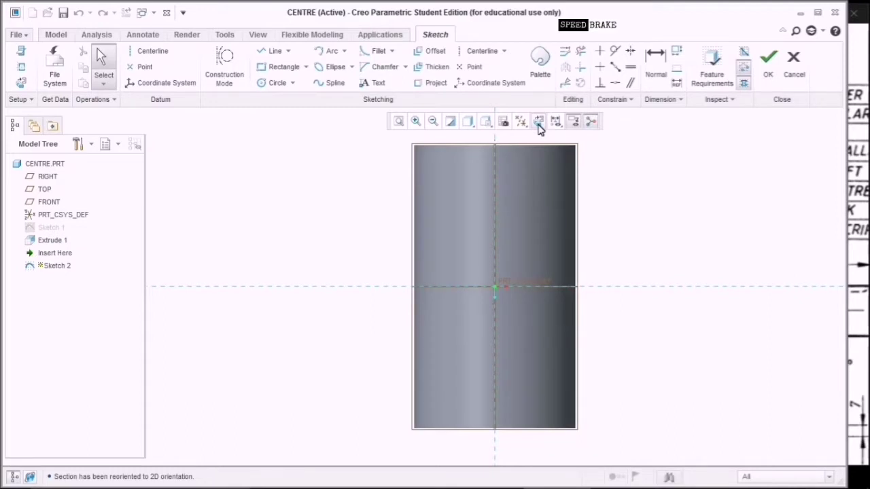
# Add a vertical centreline offset 18 from the tube's axis, checking the reference drawing.
pyautogui.click(153, 51)
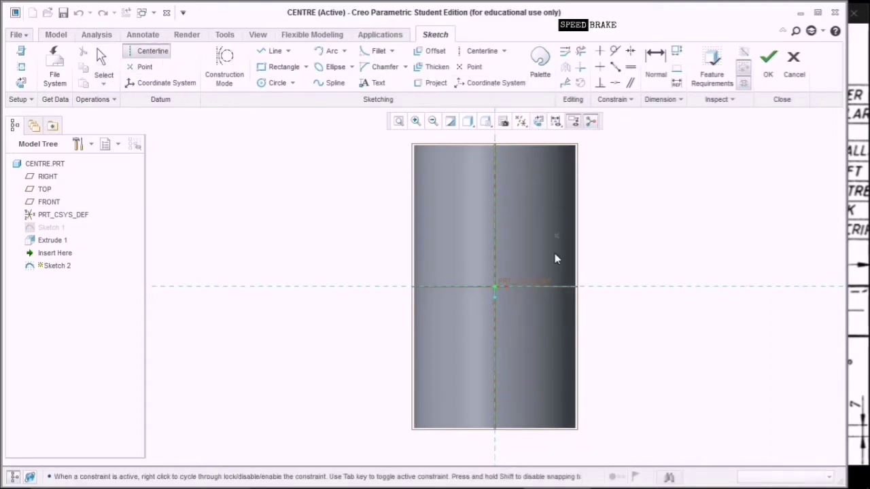
pyautogui.click(606, 286)
pyautogui.click(608, 252)
pyautogui.middleClick(681, 214)
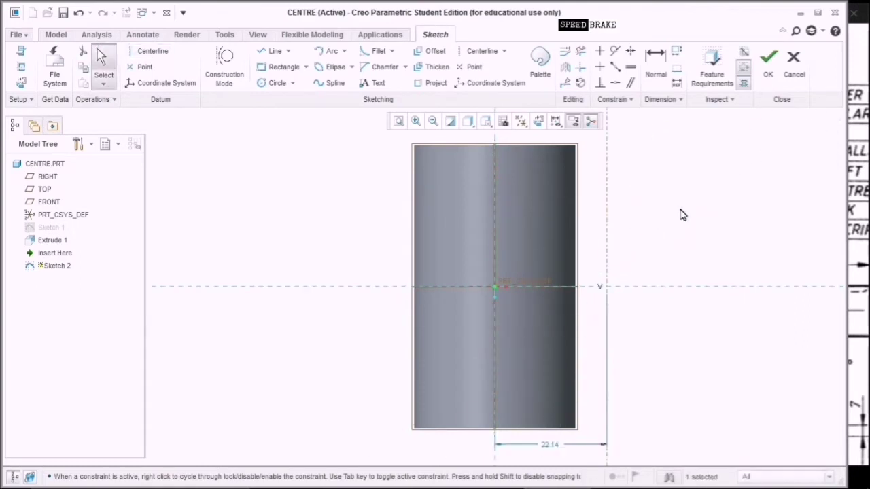
pyautogui.doubleClick(550, 444)
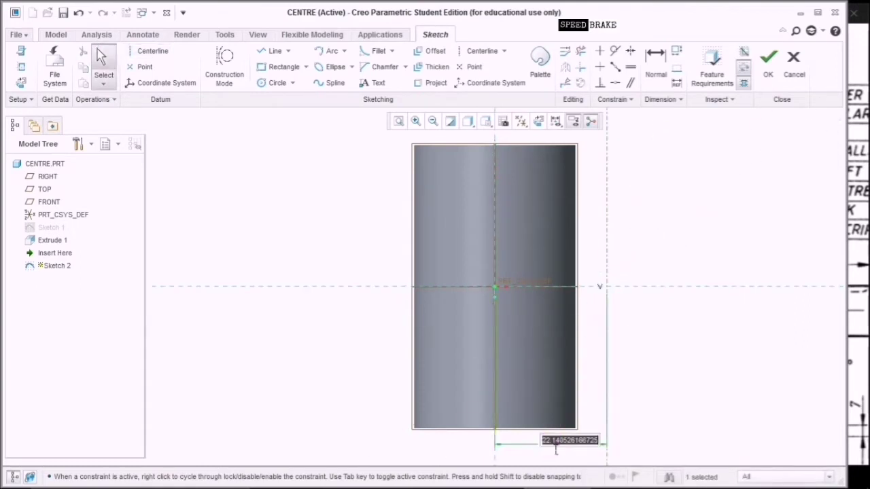
pyautogui.write('18')
pyautogui.press('Return')
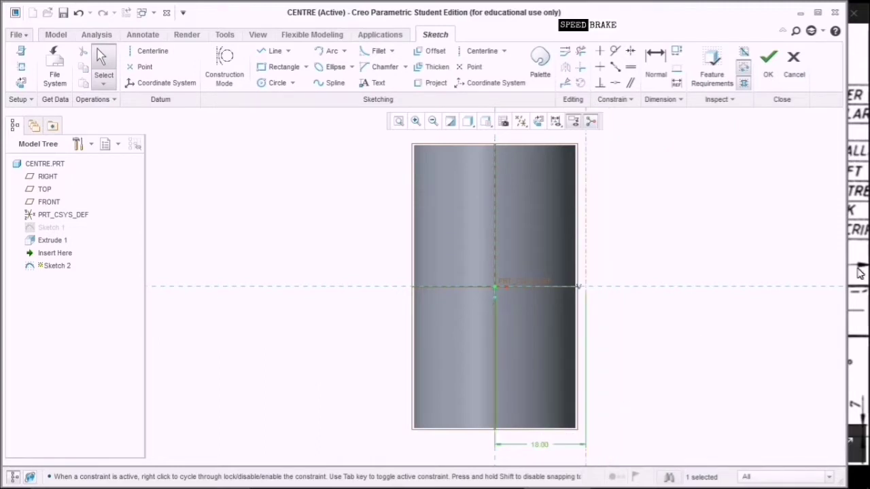
pyautogui.click(858, 272)
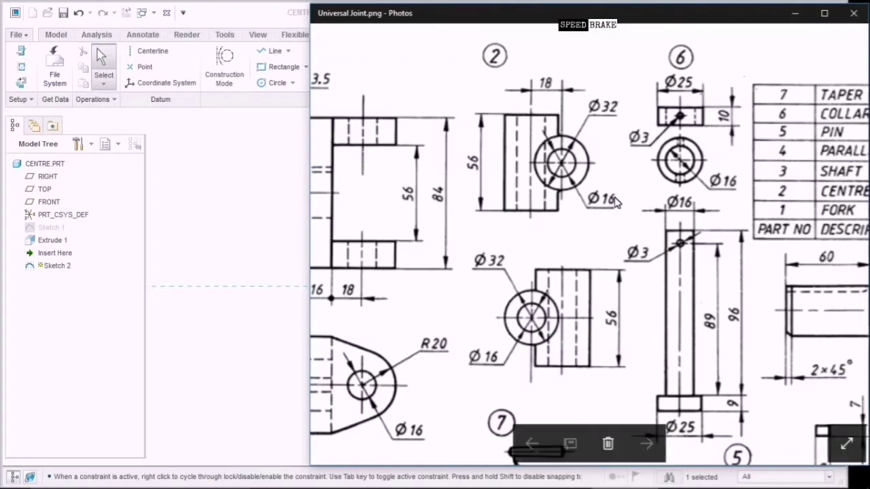
pyautogui.click(610, 118)
pyautogui.click(229, 341)
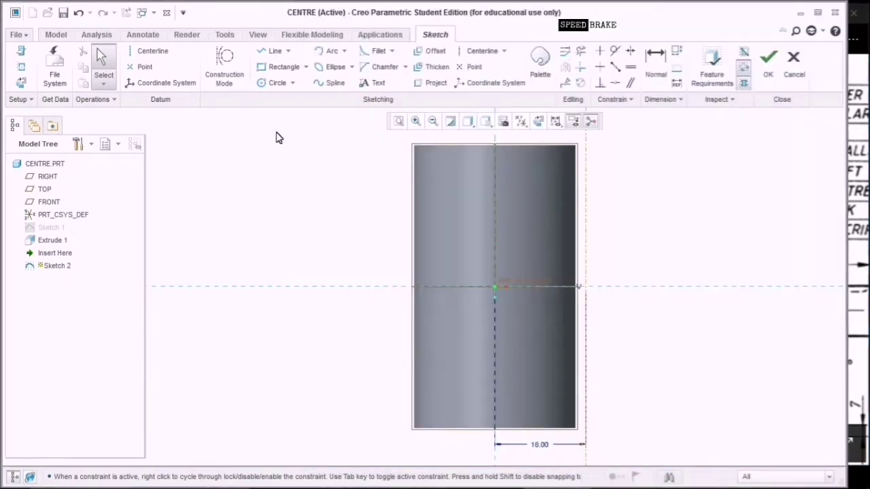
# Draw two concentric circles on the centreline with inner diameter 16 and finish Sketch 2.
pyautogui.click(276, 83)
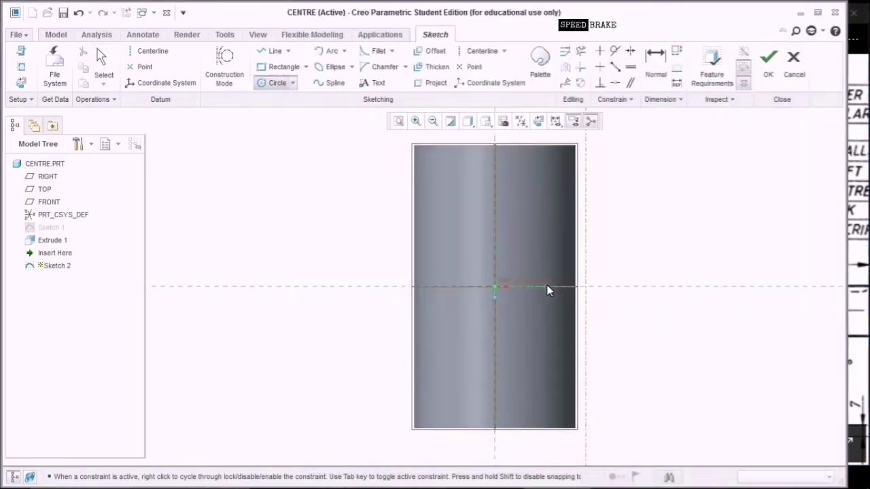
pyautogui.click(586, 286)
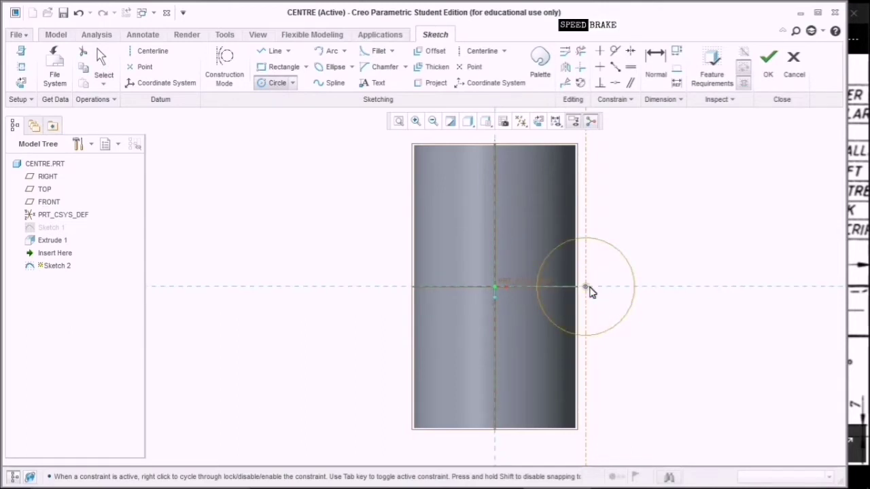
pyautogui.click(589, 289)
pyautogui.click(651, 333)
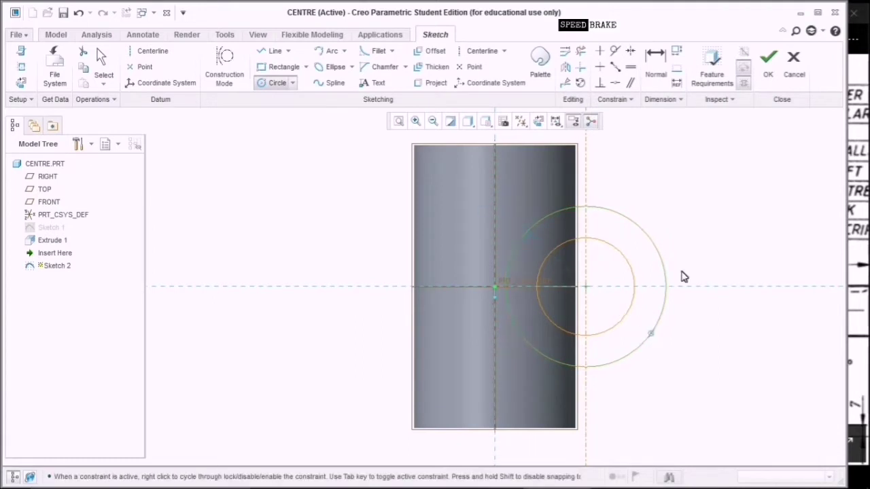
pyautogui.middleClick(732, 212)
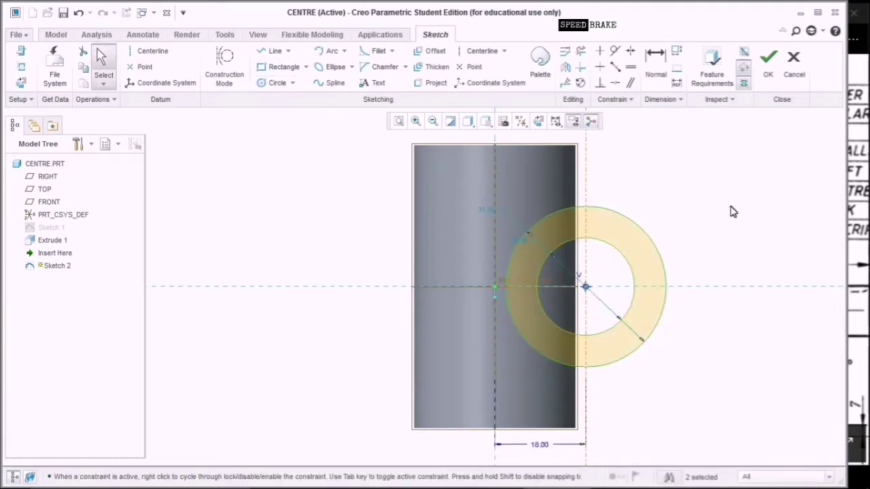
pyautogui.doubleClick(487, 210)
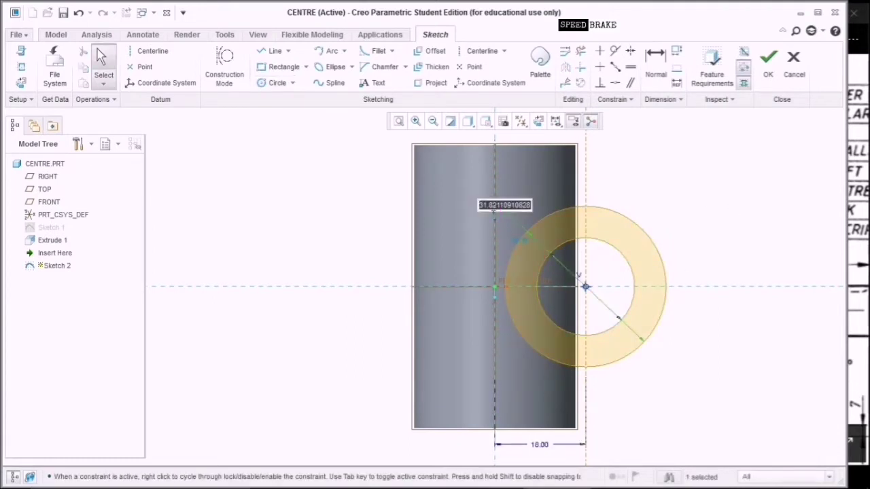
pyautogui.write('16')
pyautogui.press('Return')
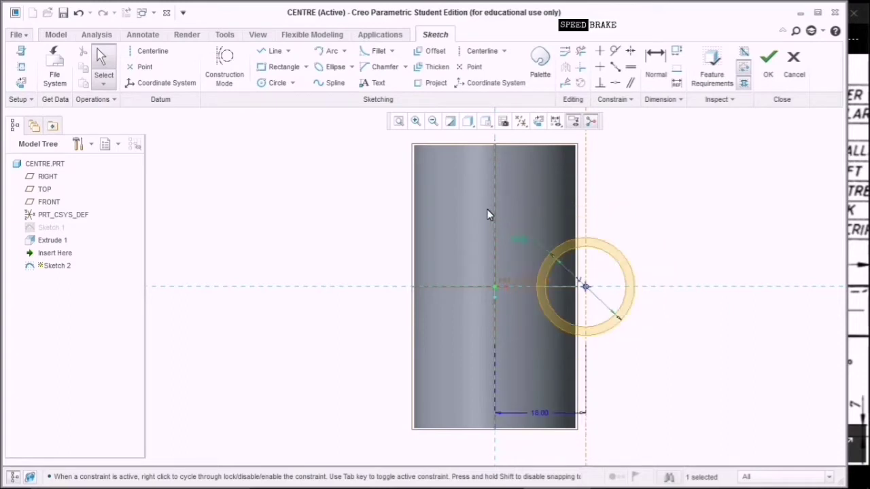
pyautogui.doubleClick(521, 241)
pyautogui.write('16')
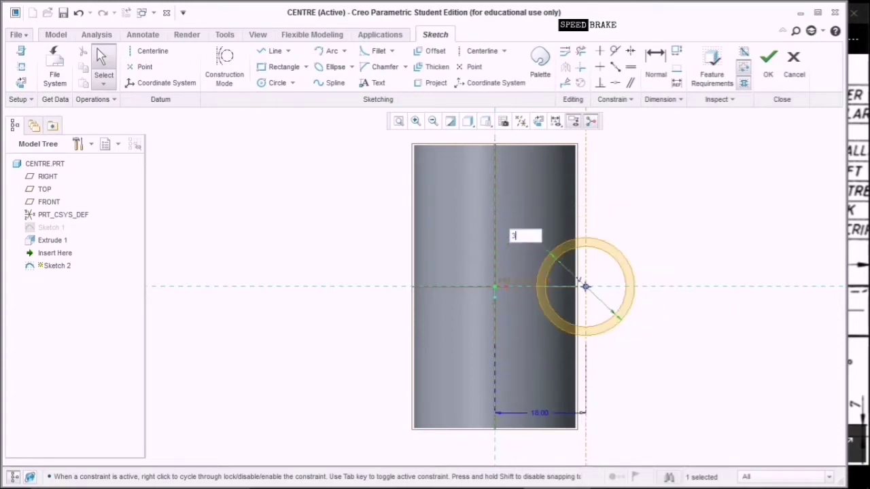
pyautogui.press('Return')
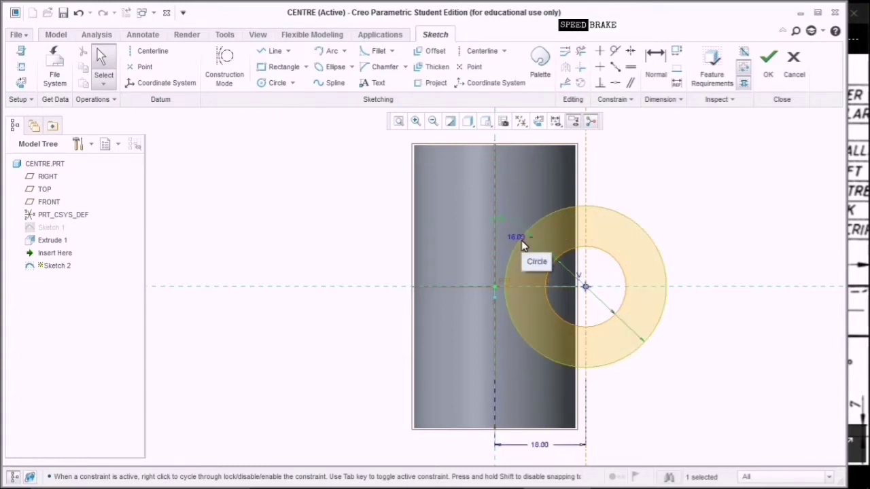
pyautogui.scroll(3, 521, 241)
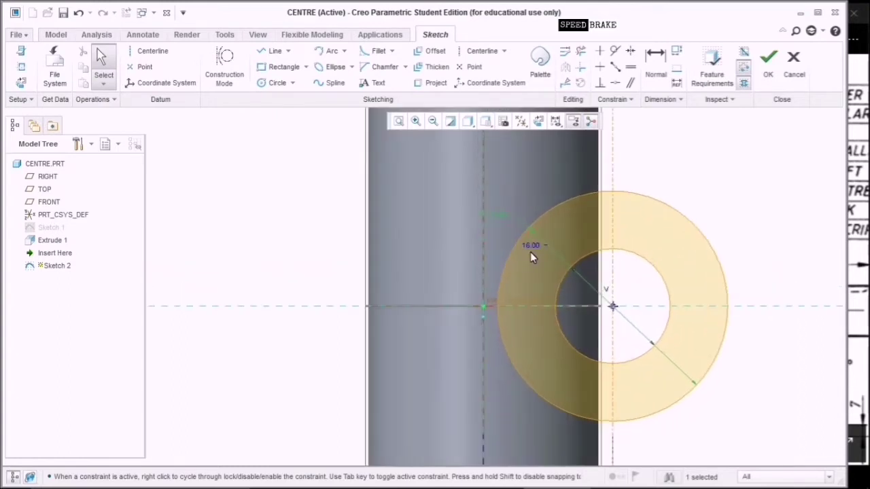
pyautogui.click(770, 76)
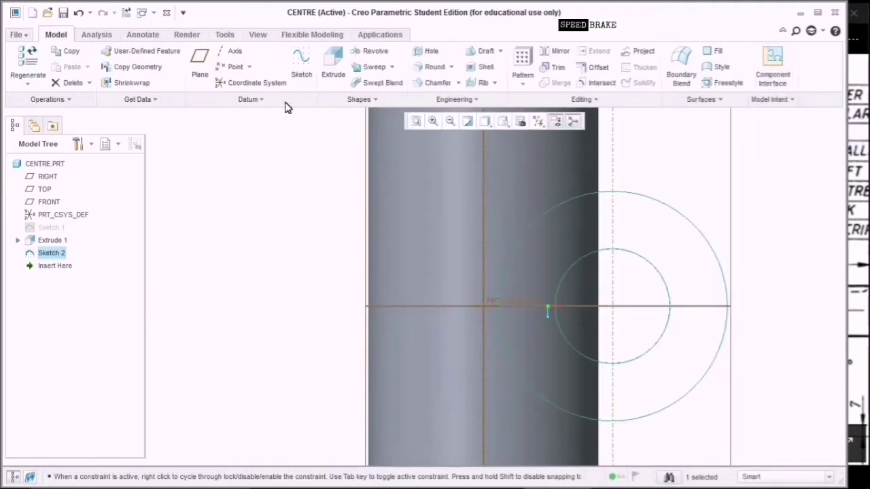
# Extrude Sketch 2 symmetrically 56 deep into a second tube crossing the first.
pyautogui.click(333, 78)
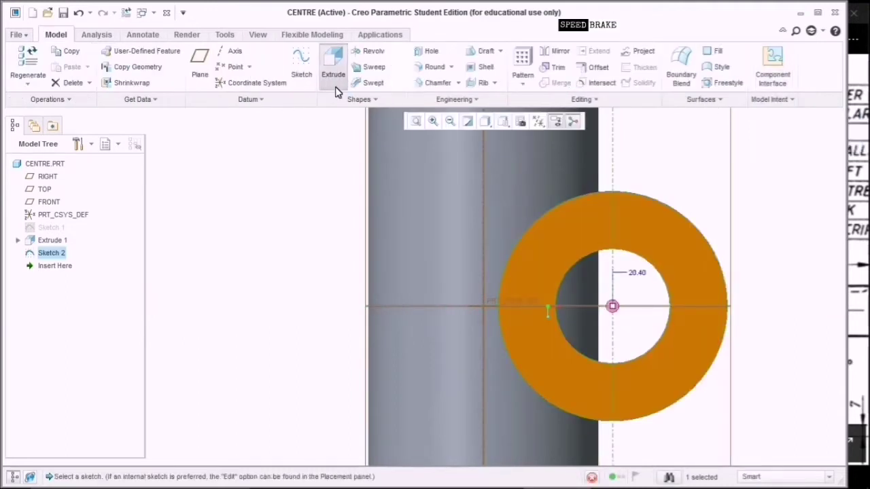
pyautogui.click(504, 122)
pyautogui.click(514, 137)
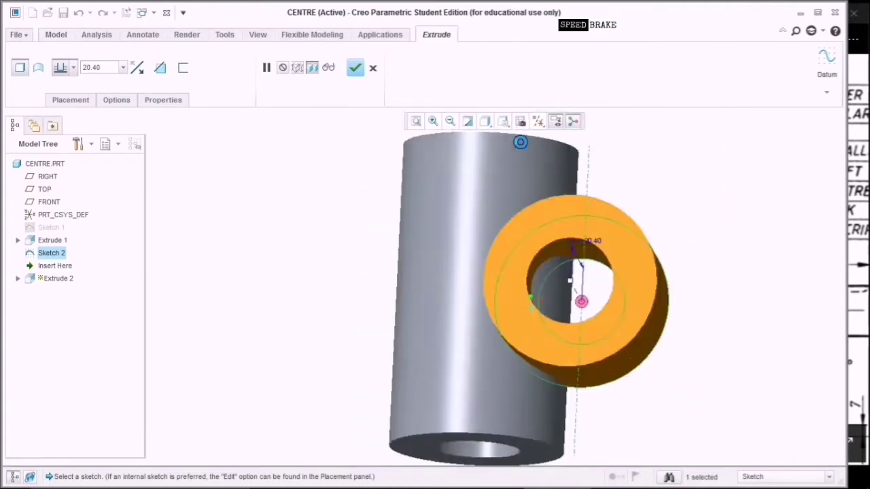
pyautogui.click(73, 68)
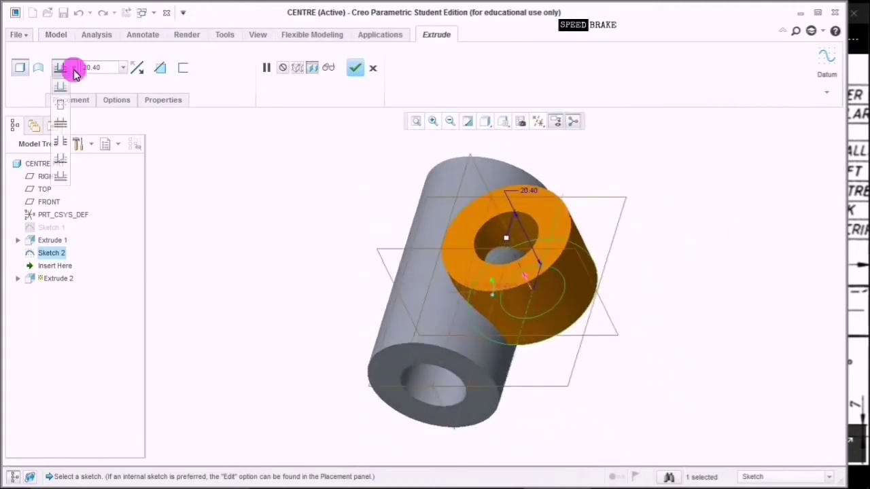
pyautogui.click(65, 106)
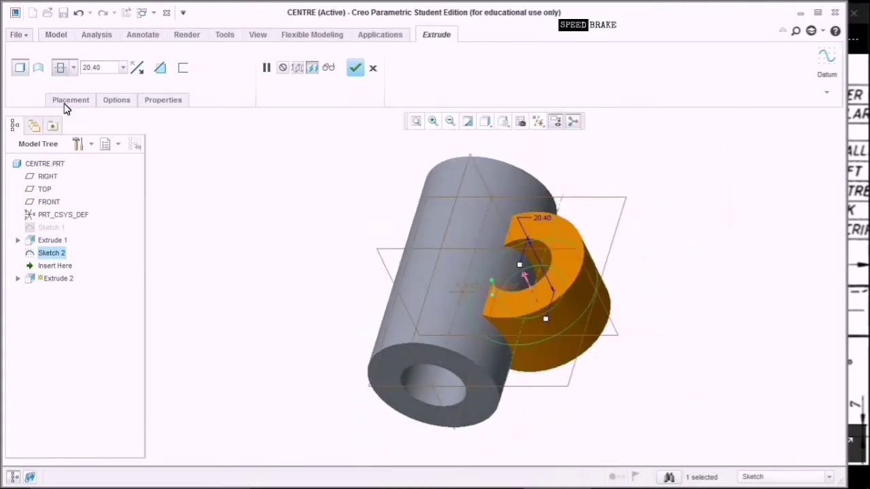
pyautogui.doubleClick(111, 68)
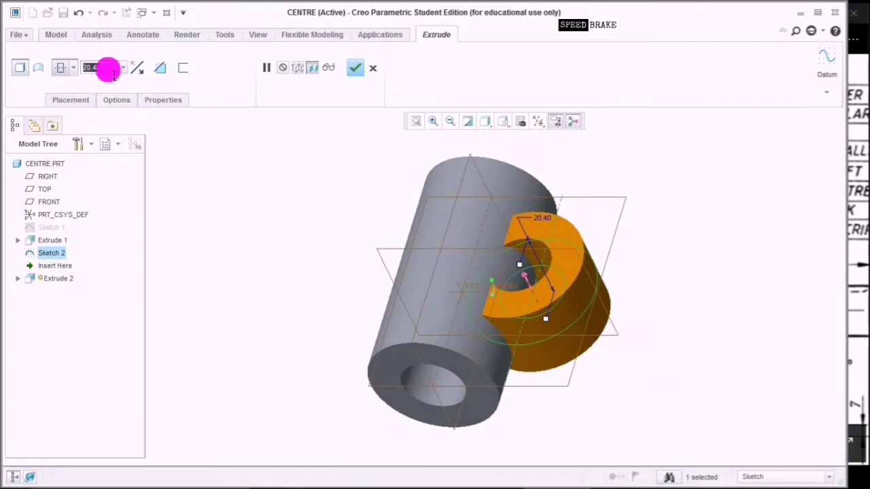
pyautogui.write('58')
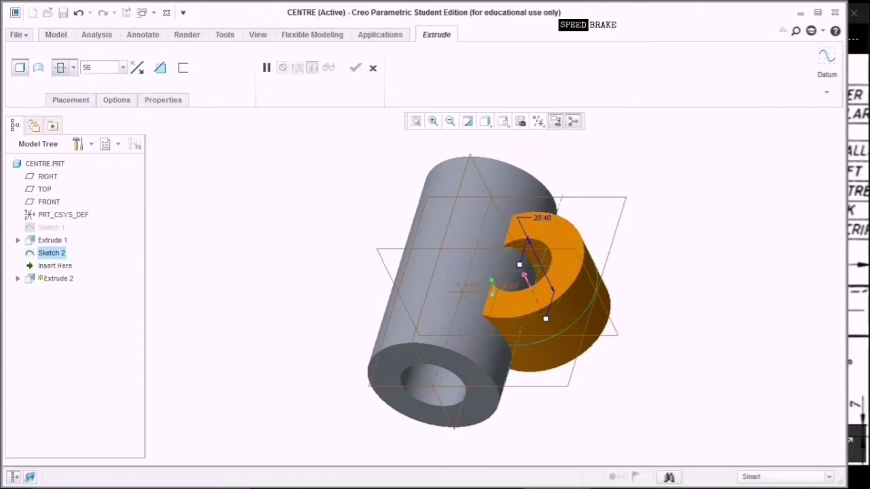
pyautogui.press('Return')
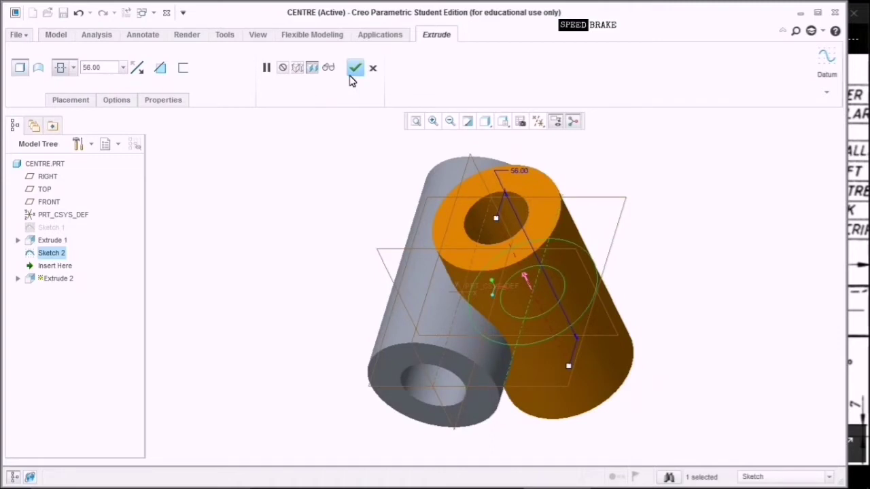
pyautogui.click(355, 69)
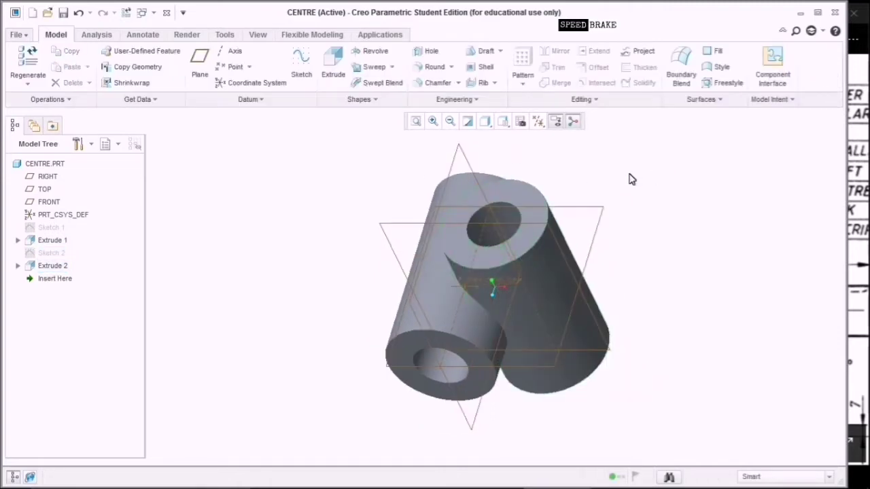
pyautogui.moveTo(629, 170); pyautogui.dragTo(643, 217, button='middle')
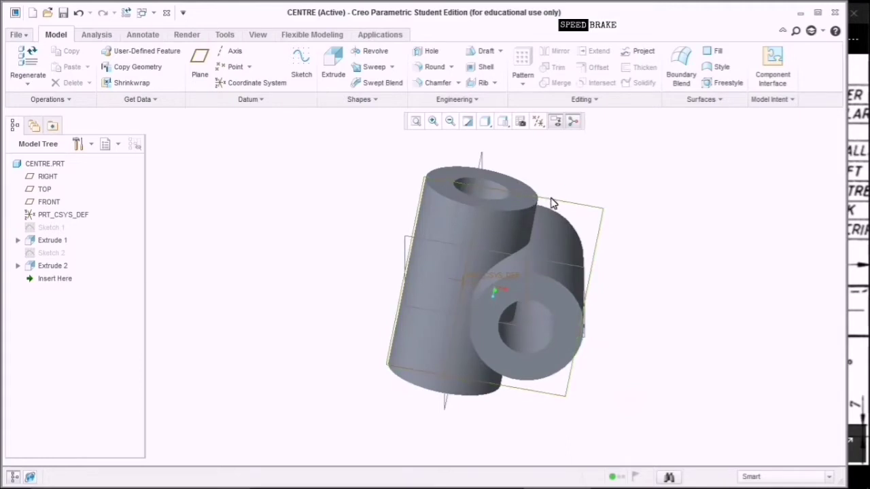
# Start Sketch 3 on the TOP plane with the ring hole's surface added as a reference.
pyautogui.click(519, 185)
pyautogui.click(307, 73)
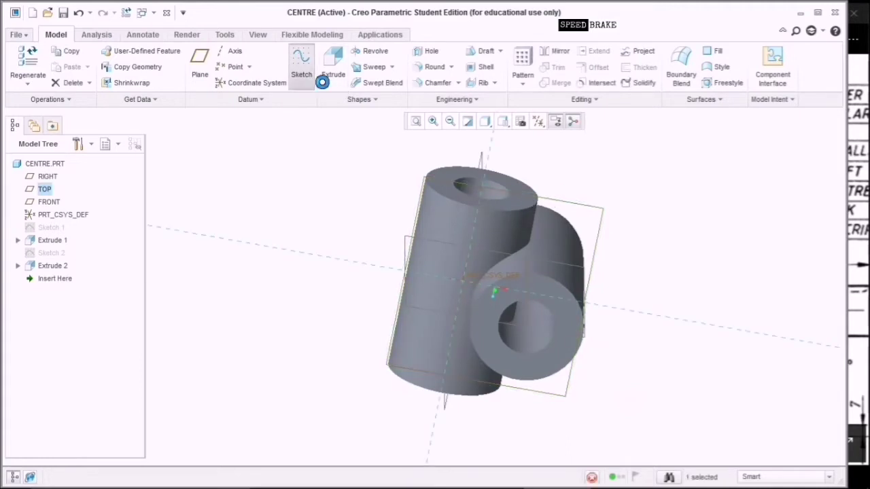
pyautogui.click(538, 125)
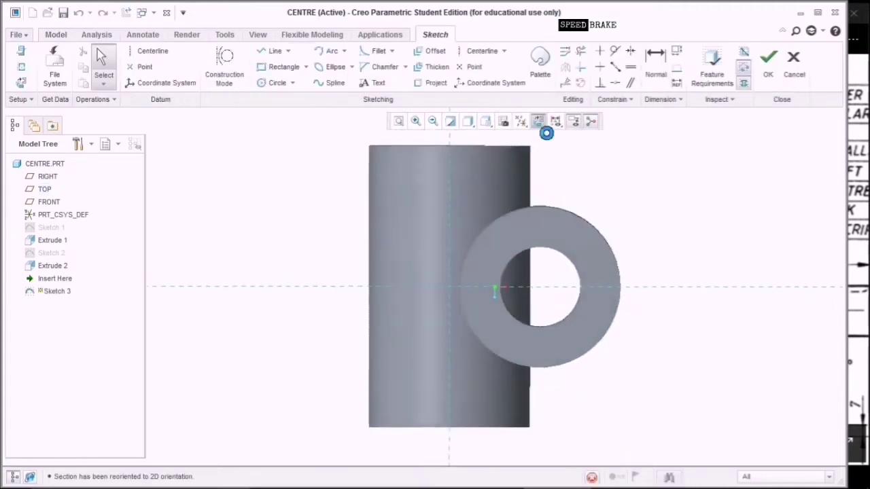
pyautogui.click(21, 67)
pyautogui.click(560, 255)
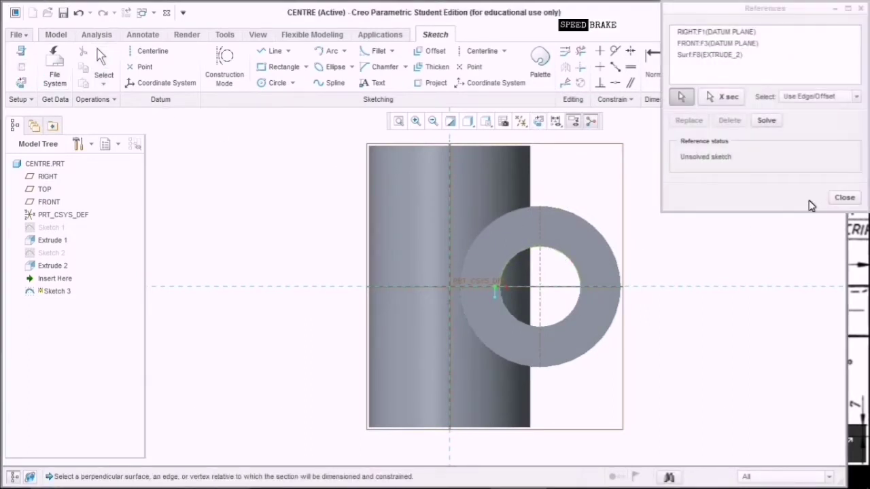
pyautogui.click(845, 197)
# Draw a circle on the hole's edge, centred on the hole, and finish the sketch.
pyautogui.click(277, 83)
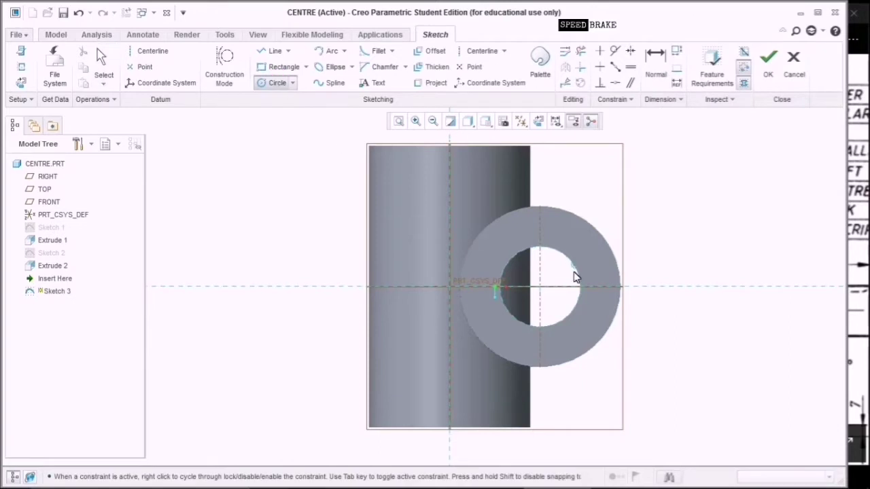
pyautogui.click(540, 286)
pyautogui.middleClick(723, 203)
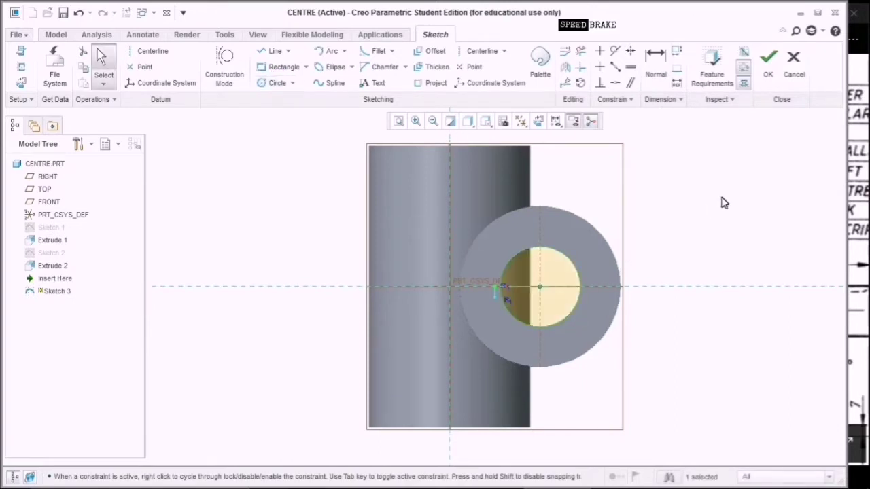
pyautogui.click(767, 60)
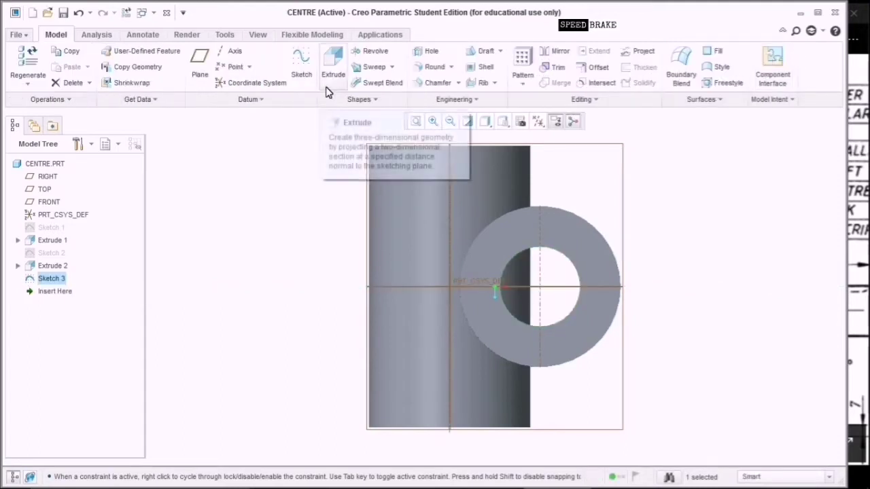
# Extrude Sketch 3 as a symmetric 56-deep material-removing cut through the vertical tube.
pyautogui.click(333, 68)
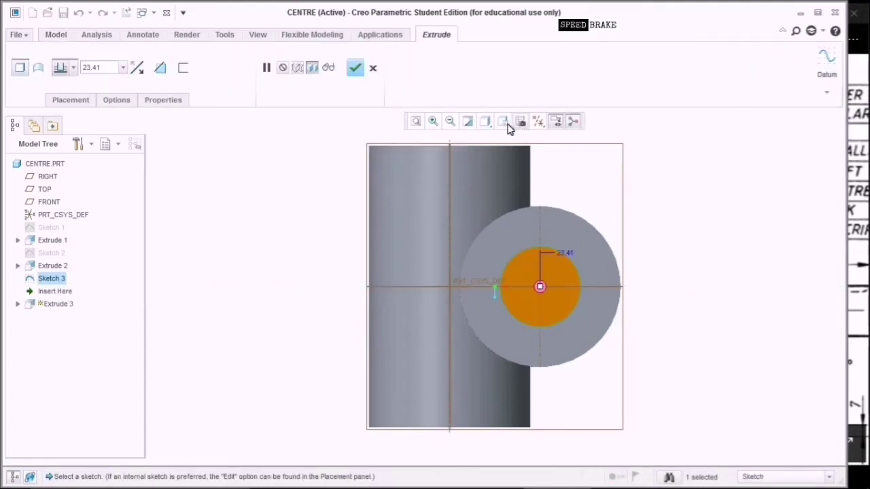
pyautogui.click(503, 123)
pyautogui.click(518, 147)
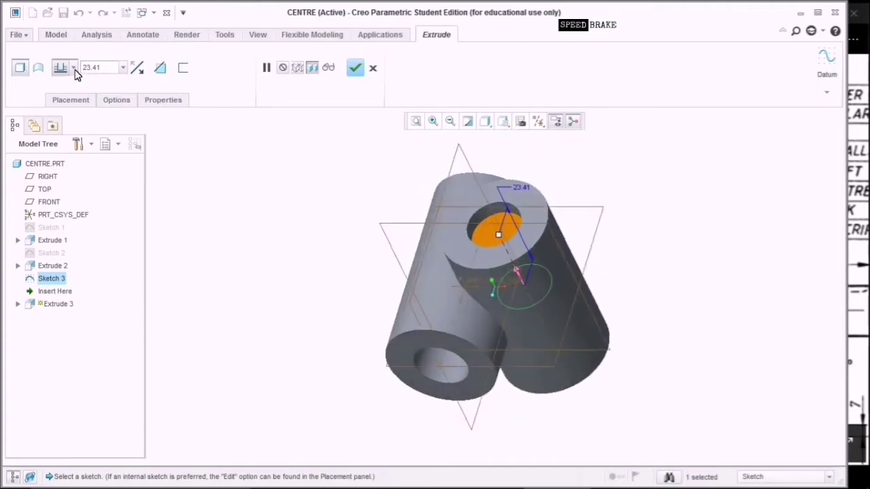
pyautogui.click(73, 68)
pyautogui.click(63, 106)
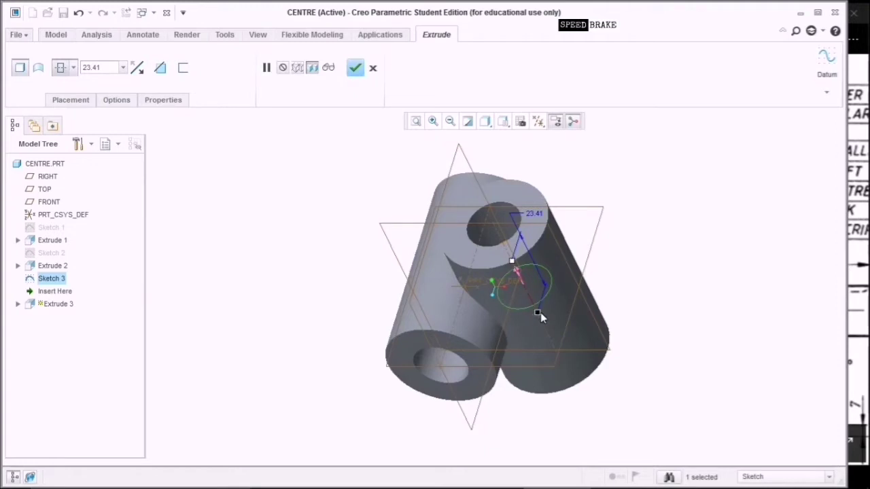
pyautogui.moveTo(539, 313); pyautogui.dragTo(575, 367)
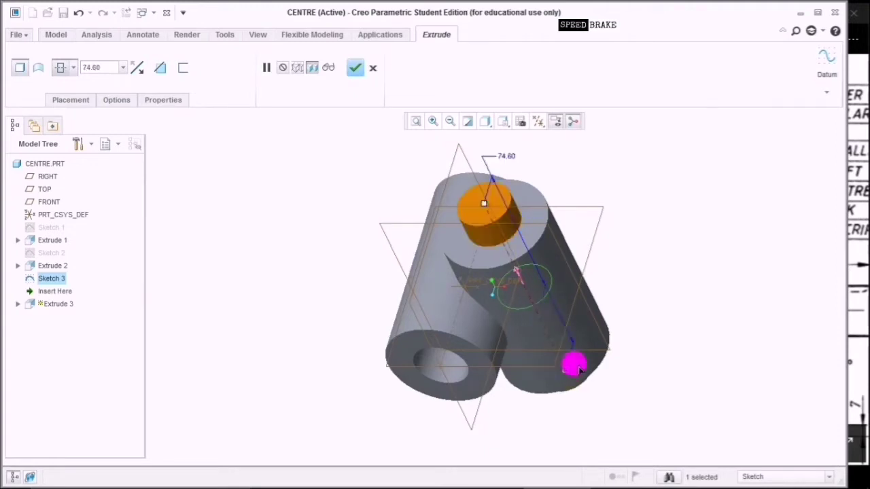
pyautogui.doubleClick(116, 68)
pyautogui.write('5')
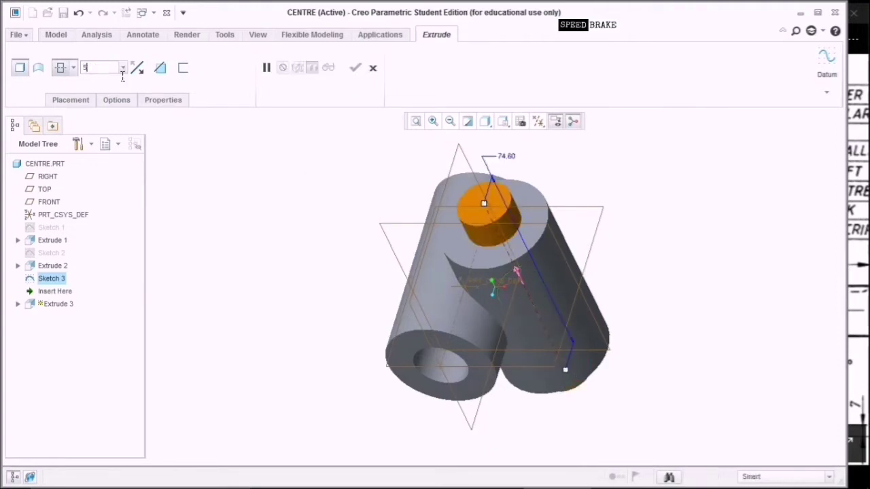
pyautogui.write('6')
pyautogui.click(122, 77)
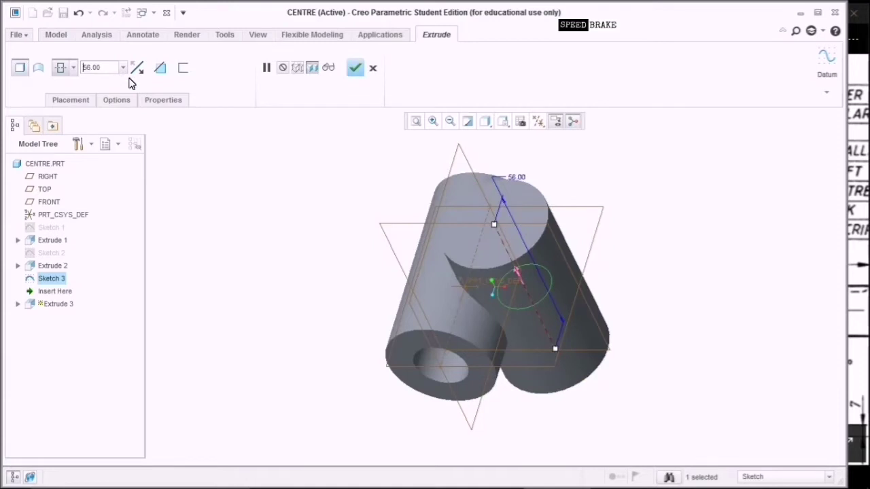
pyautogui.click(159, 69)
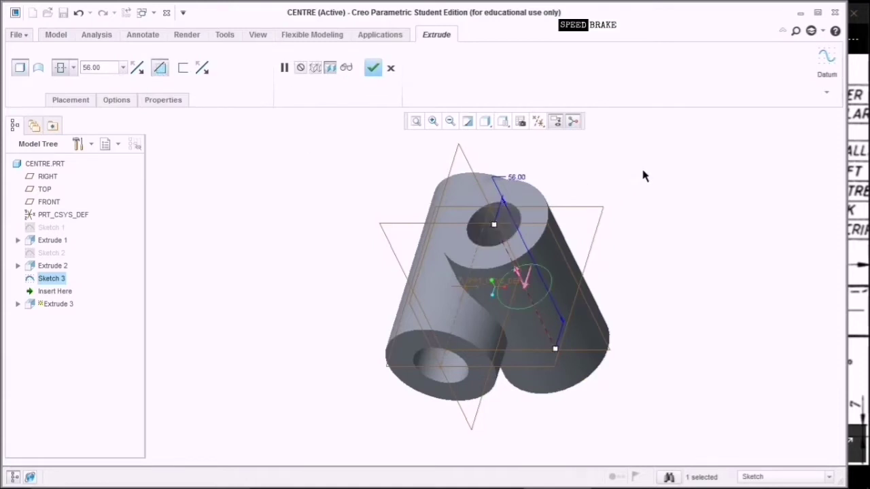
pyautogui.moveTo(644, 176); pyautogui.dragTo(649, 209, button='middle')
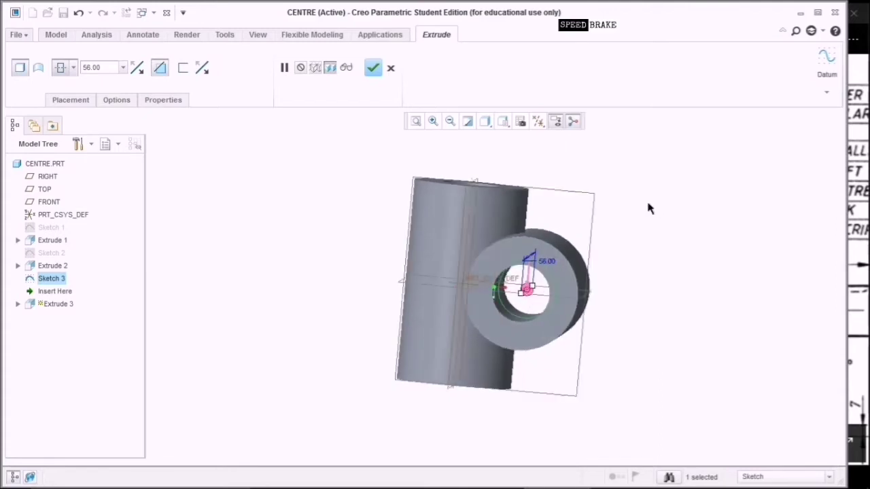
pyautogui.click(373, 67)
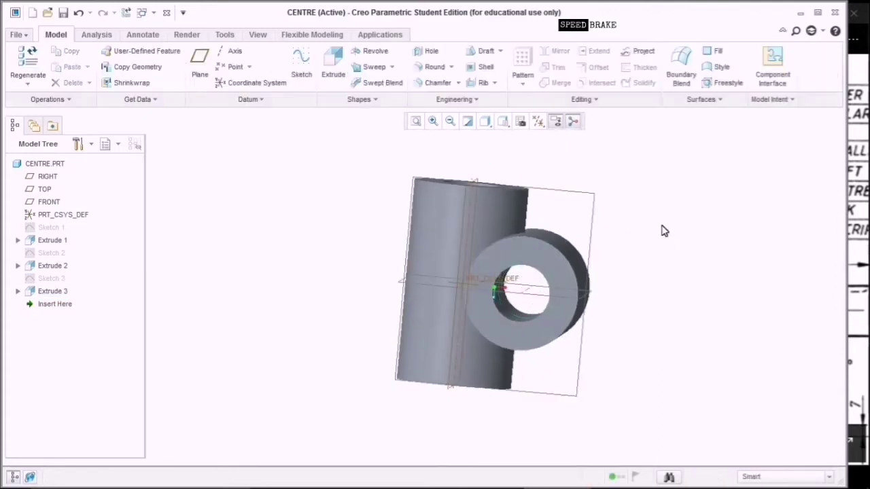
# Start Sketch 4 on the FRONT plane, viewed flat-on, and review its references.
pyautogui.moveTo(665, 228); pyautogui.dragTo(666, 301, button='middle')
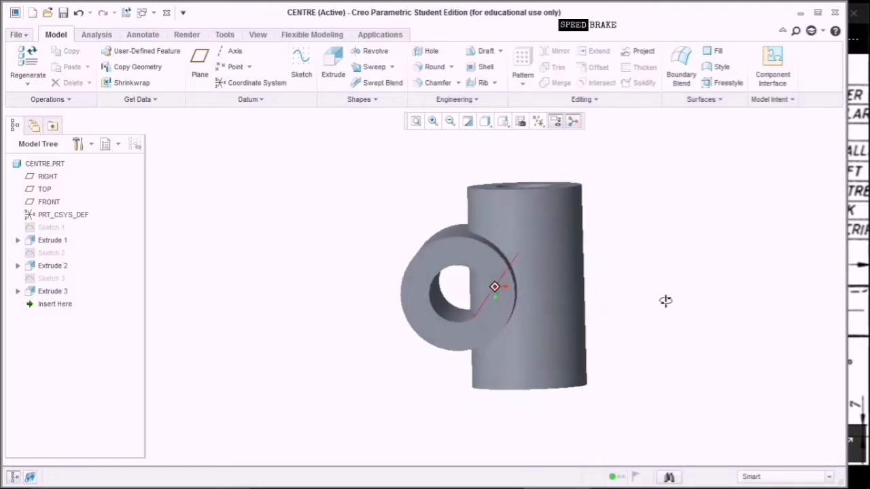
pyautogui.moveTo(652, 178); pyautogui.dragTo(655, 195, button='middle')
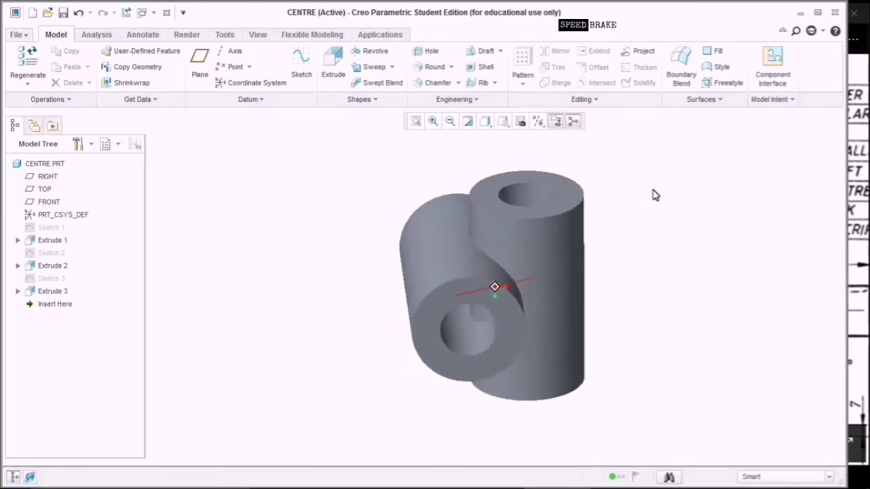
pyautogui.click(556, 193)
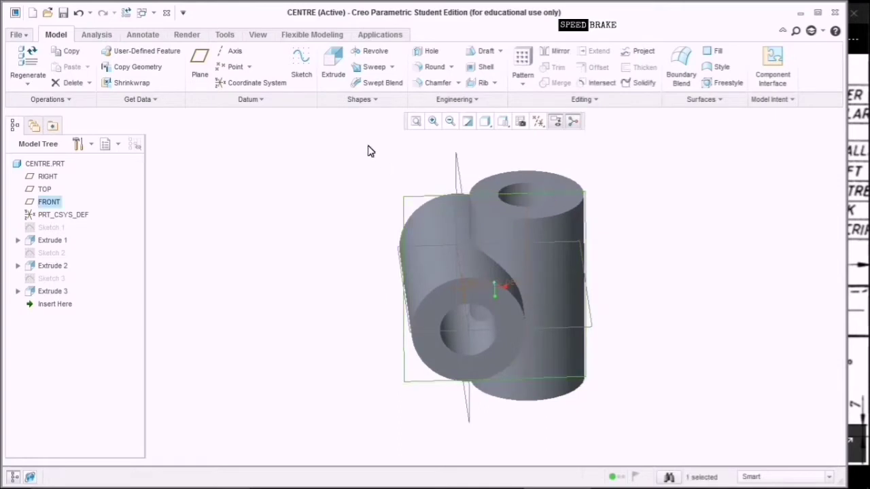
pyautogui.click(304, 75)
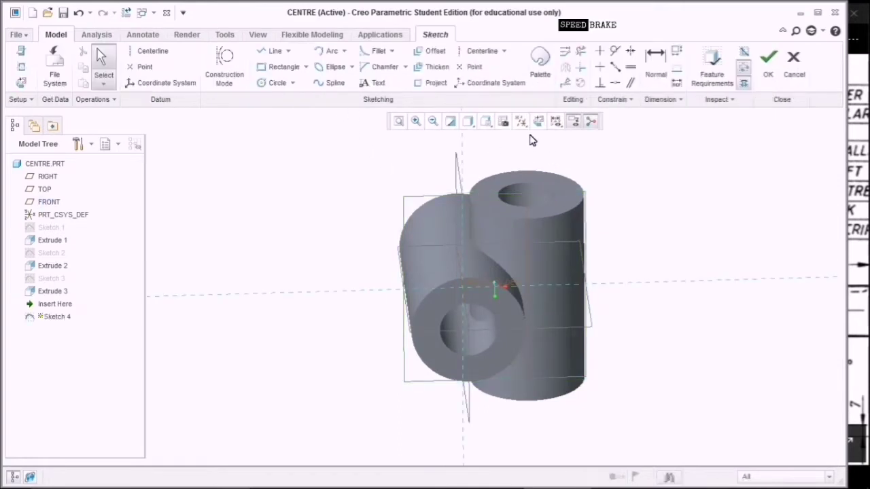
pyautogui.click(538, 124)
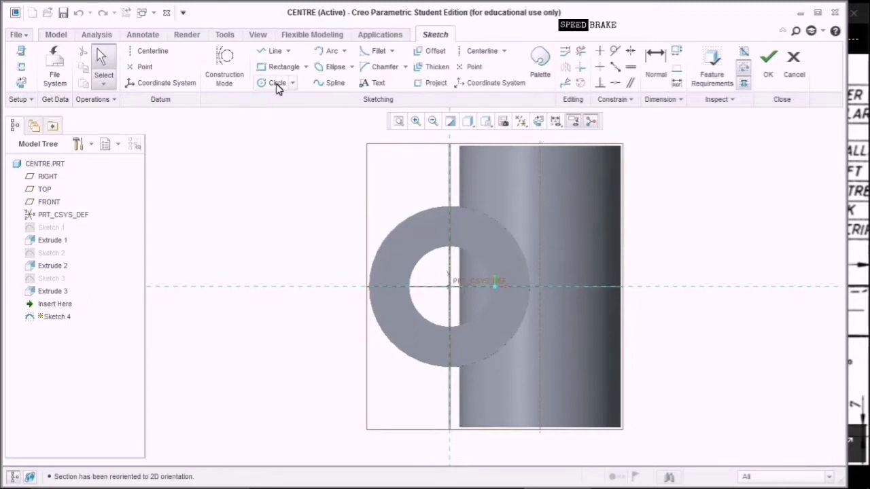
pyautogui.click(21, 67)
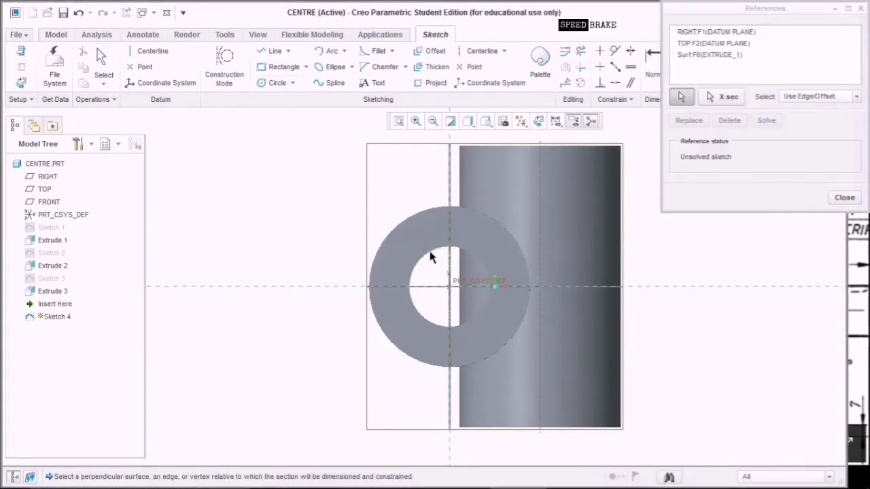
pyautogui.click(845, 197)
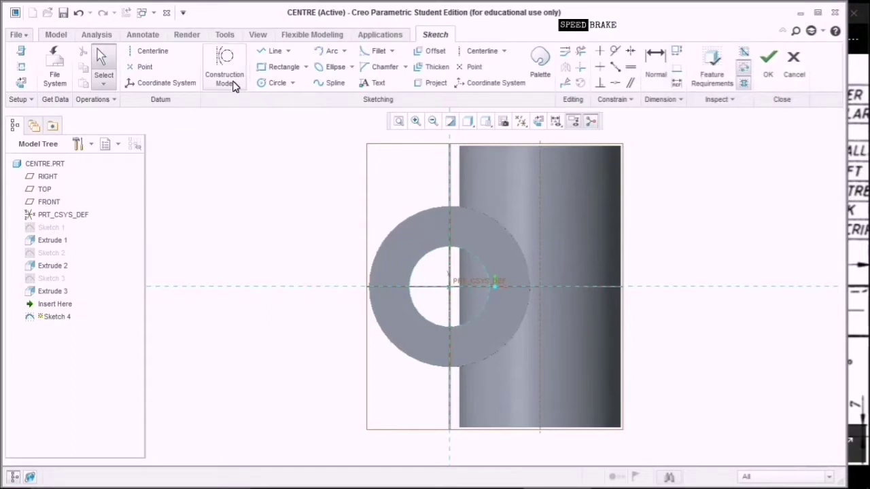
# Draw a circle traced on the front tube's bore edge and finish the sketch.
pyautogui.click(280, 83)
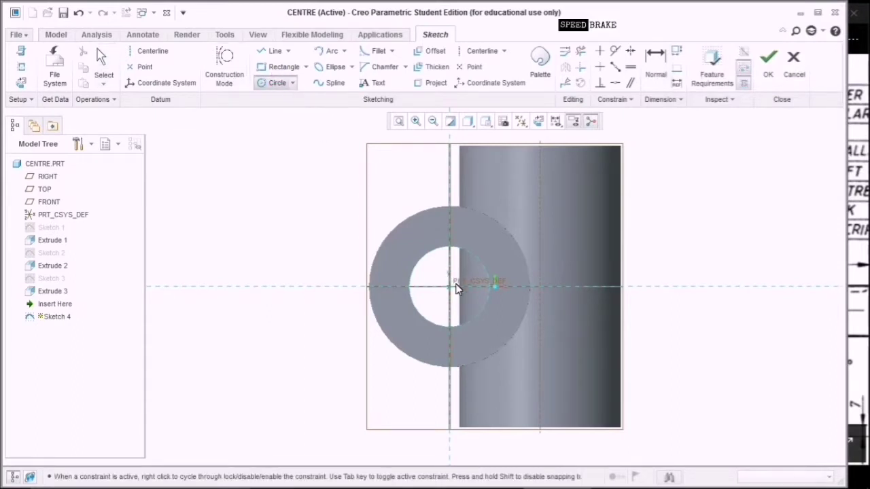
pyautogui.click(449, 286)
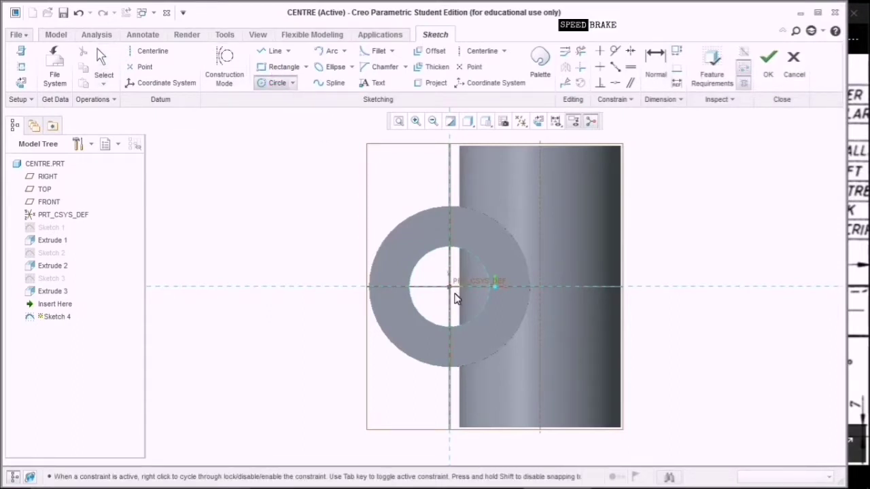
pyautogui.click(479, 323)
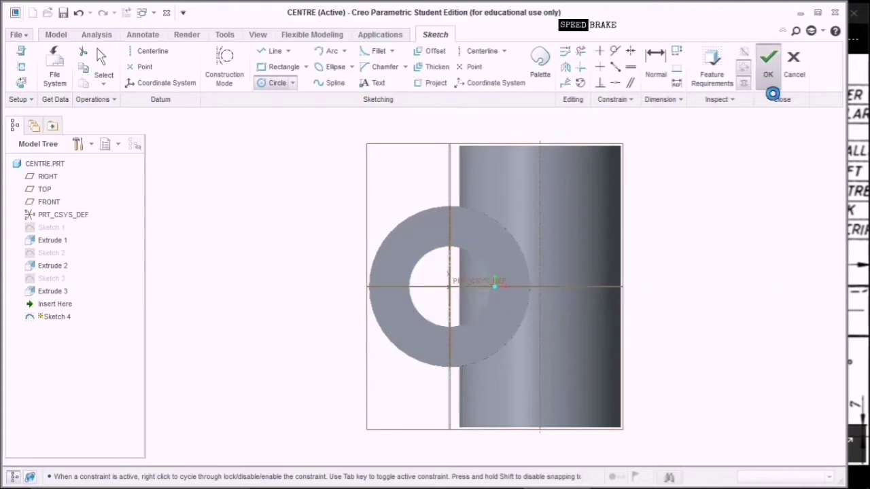
pyautogui.click(770, 74)
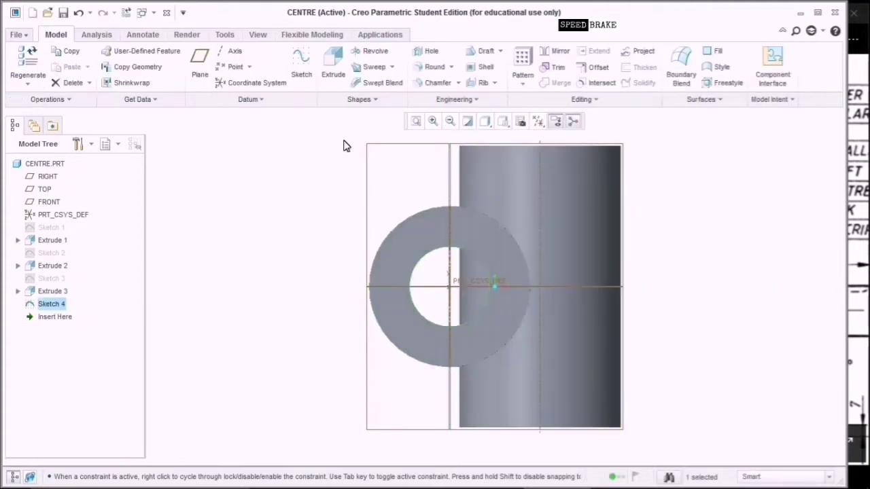
# Extrude Sketch 4 symmetrically 100.00 deep as a material-removing cut, creating Extrude 4.
pyautogui.click(342, 74)
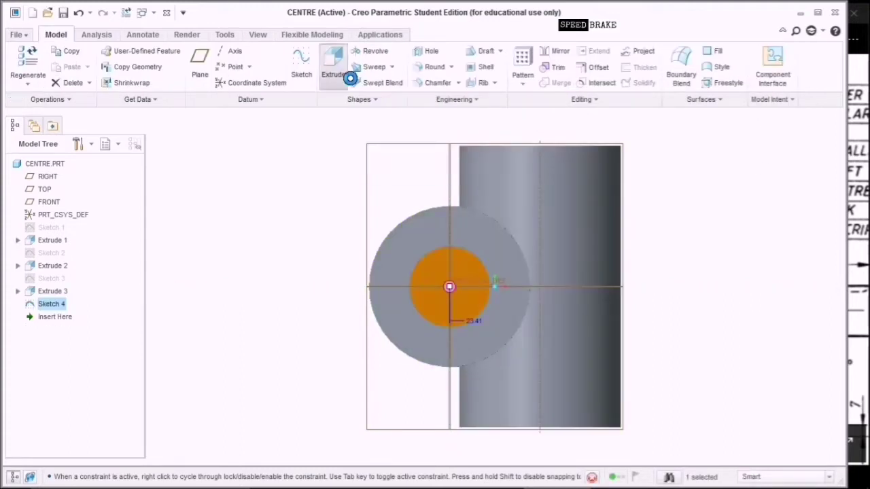
pyautogui.click(507, 128)
pyautogui.click(518, 144)
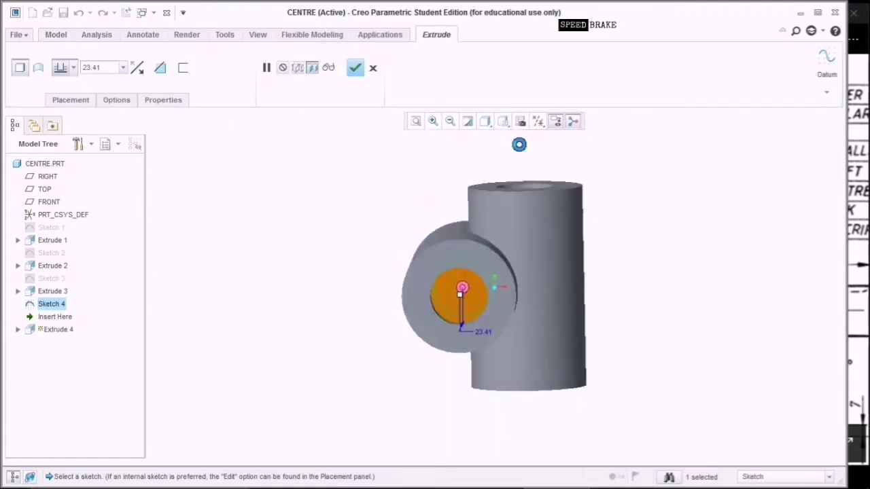
pyautogui.click(73, 68)
pyautogui.click(61, 104)
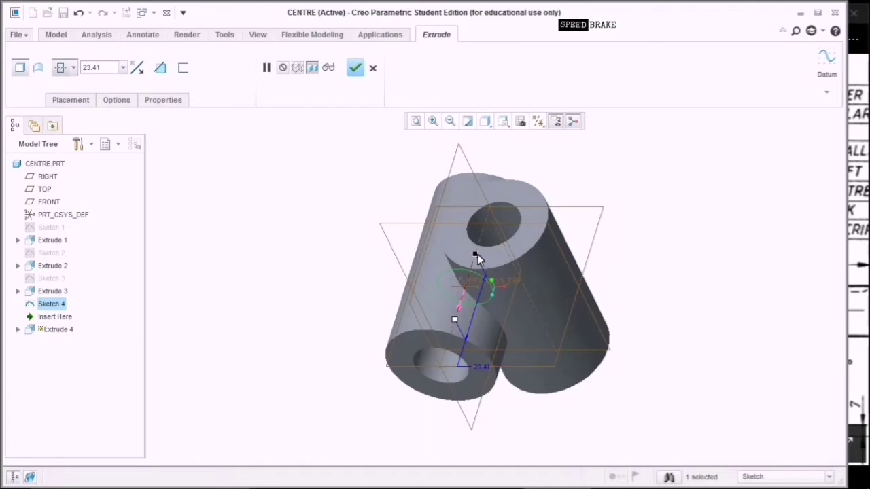
pyautogui.moveTo(477, 255); pyautogui.dragTo(529, 155)
pyautogui.click(160, 68)
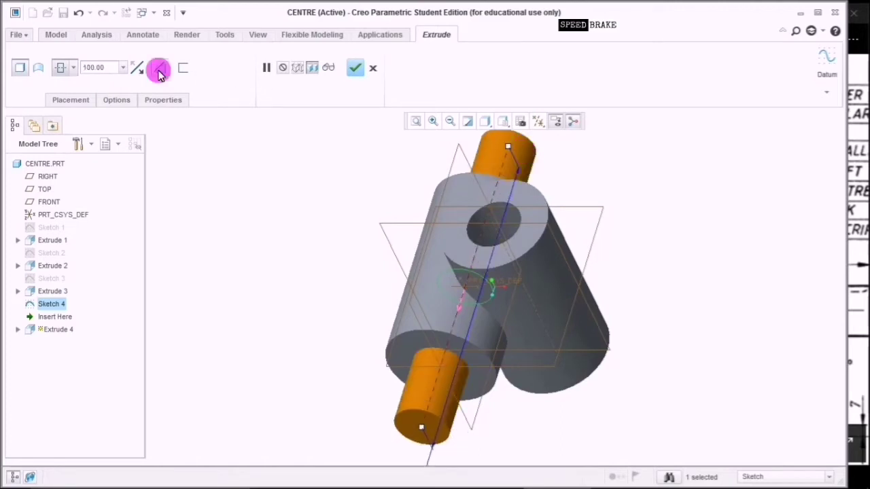
pyautogui.click(374, 68)
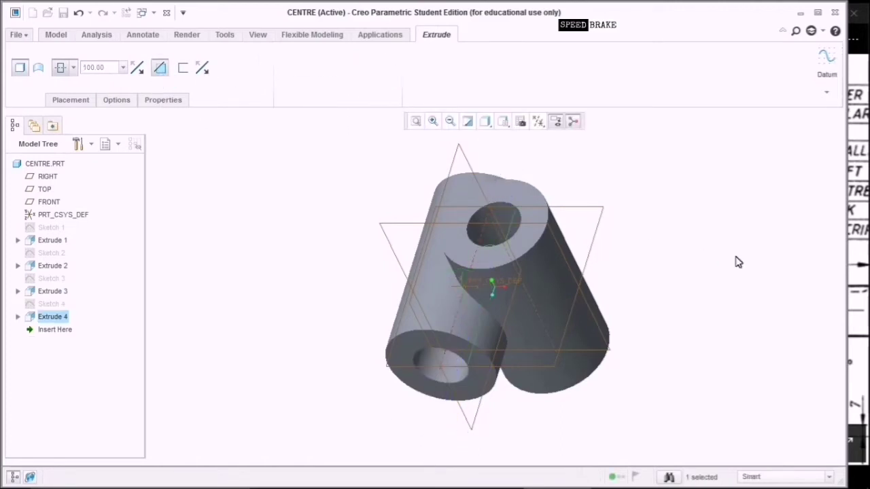
pyautogui.moveTo(722, 301); pyautogui.dragTo(736, 368, button='middle')
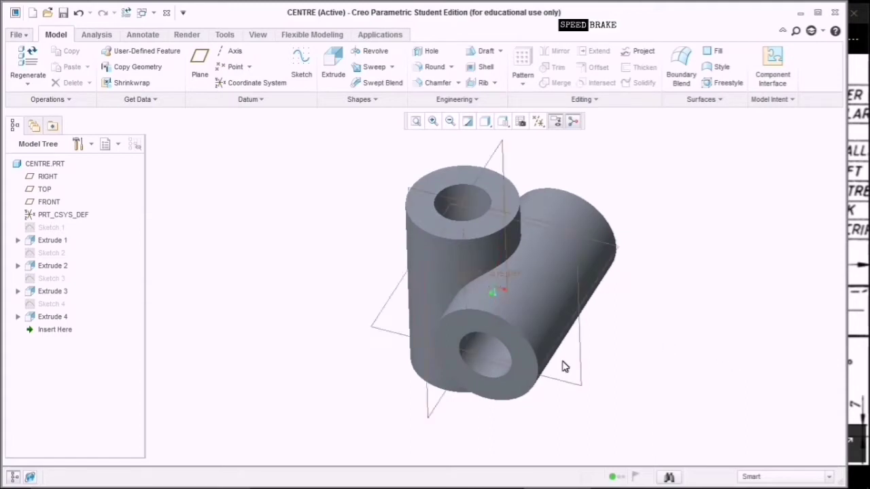
# Save CENTRE and create a new solid part named SHAFT without the default template.
pyautogui.click(62, 12)
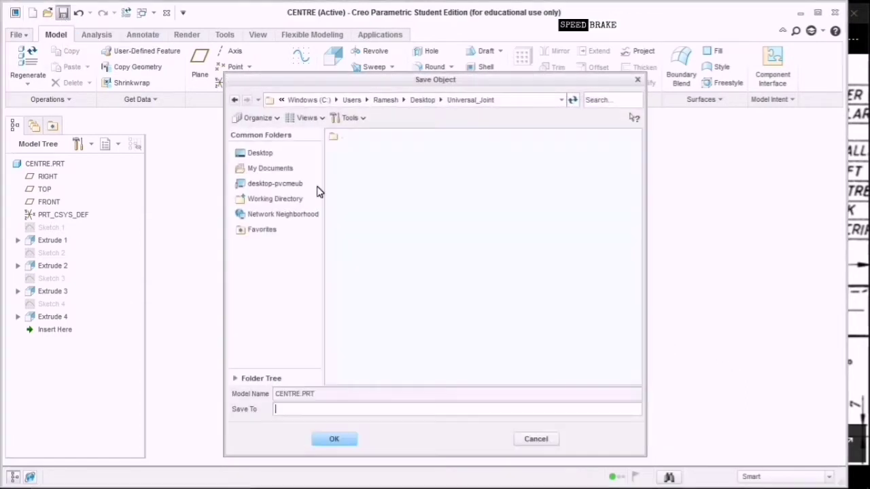
pyautogui.click(343, 443)
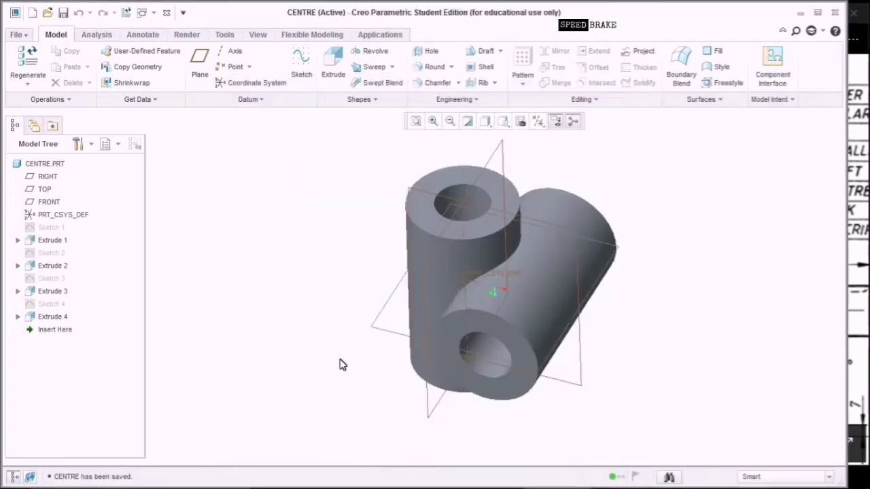
pyautogui.click(37, 19)
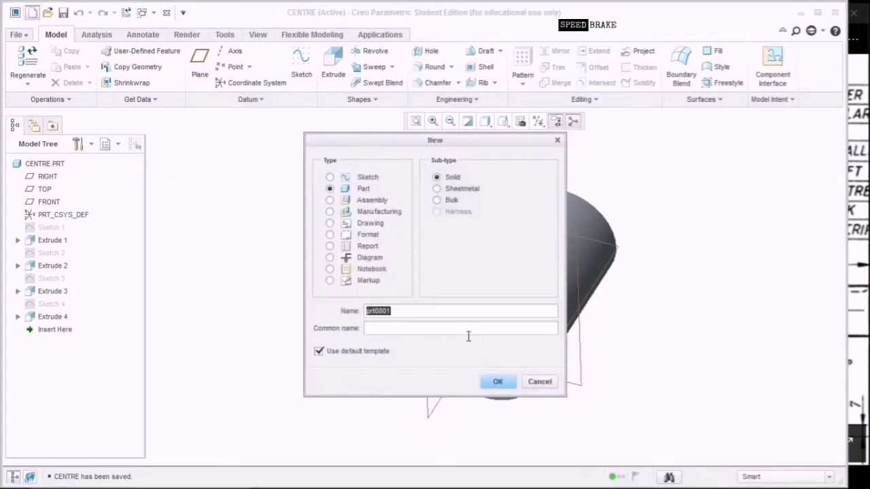
pyautogui.press('BackSpace')
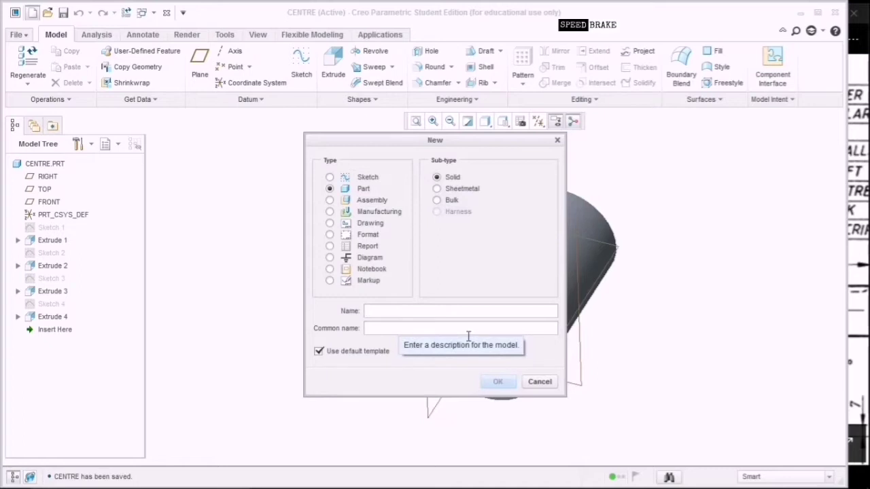
pyautogui.write('Shaft')
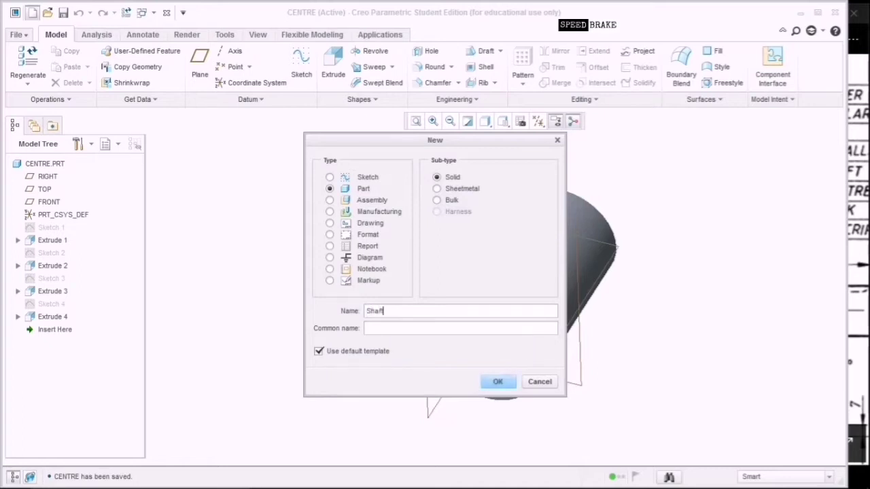
pyautogui.click(375, 352)
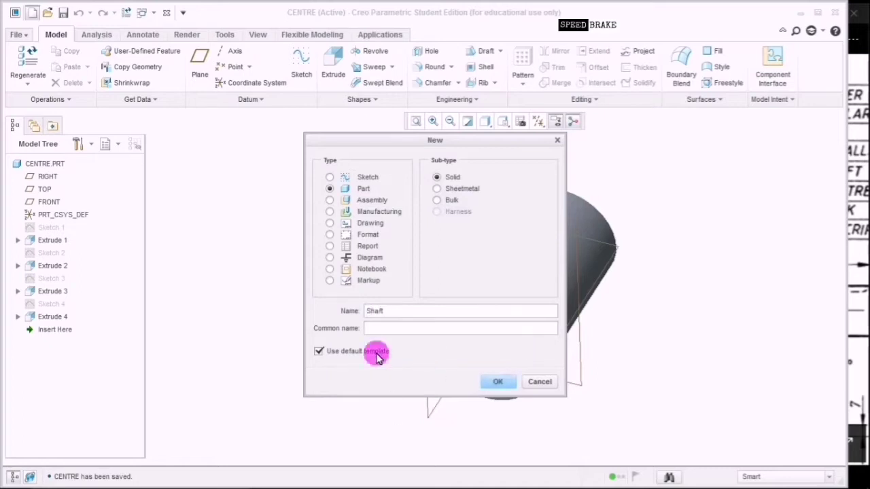
pyautogui.click(499, 382)
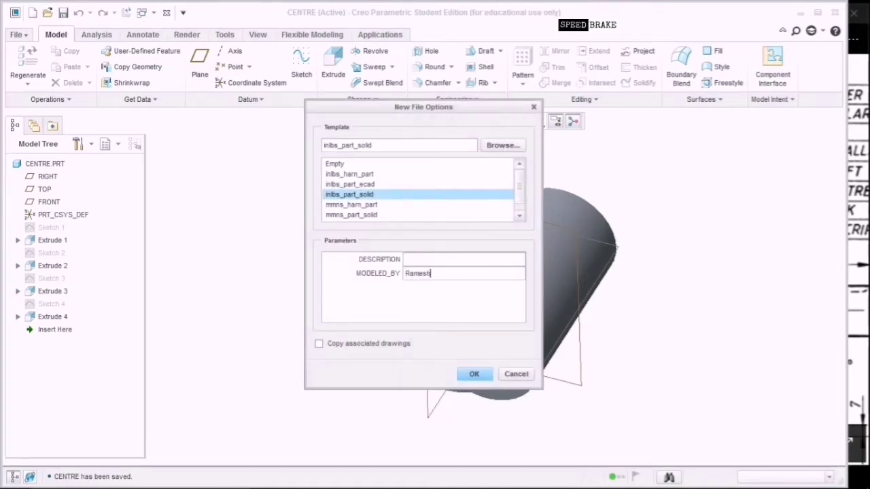
pyautogui.doubleClick(423, 273)
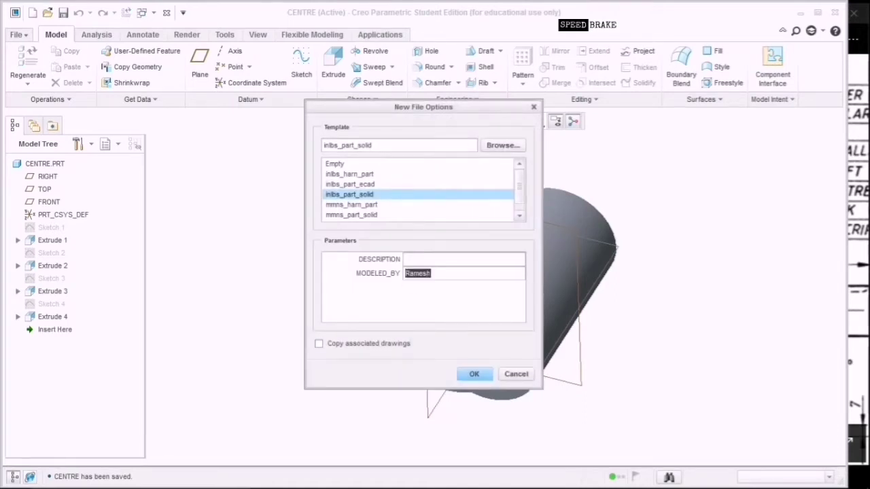
pyautogui.click(473, 376)
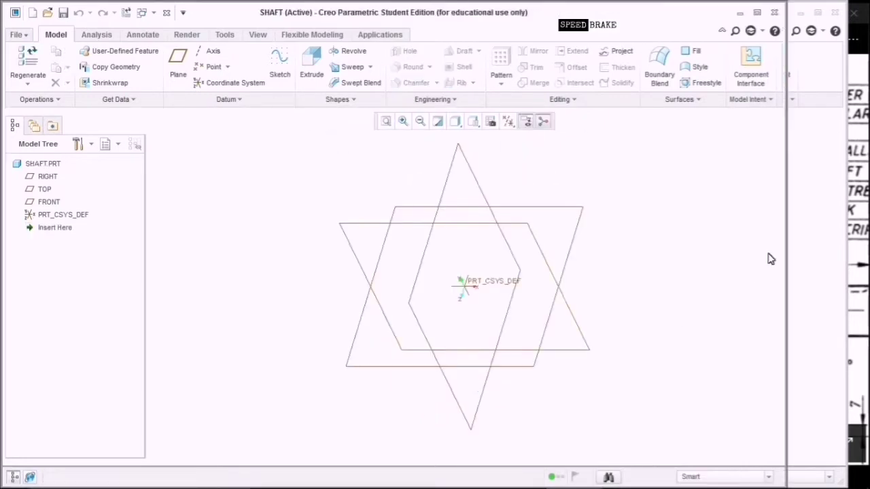
# Close the CENTRE model window and bring the reference drawing forward.
pyautogui.click(825, 182)
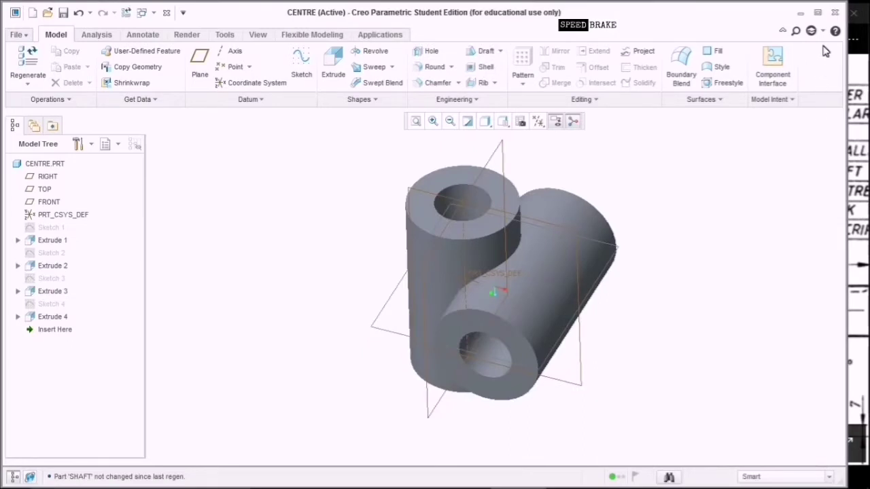
pyautogui.click(835, 13)
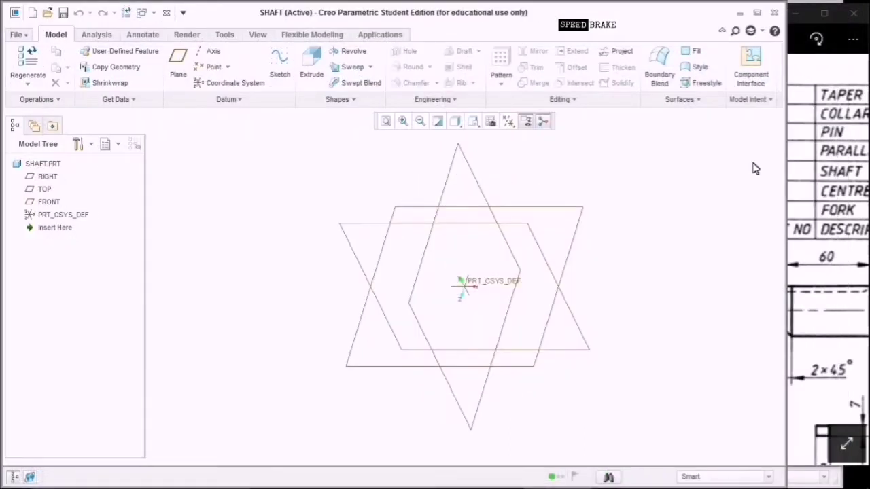
pyautogui.moveTo(794, 175); pyautogui.dragTo(841, 178)
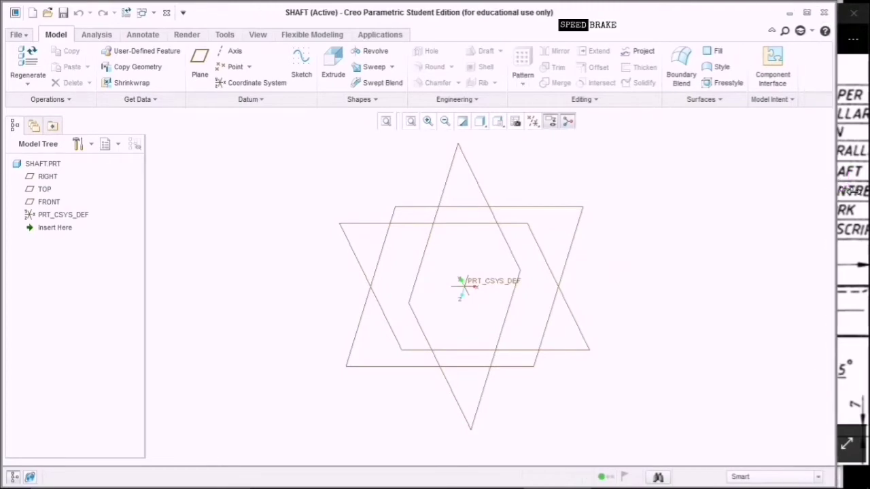
pyautogui.click(849, 212)
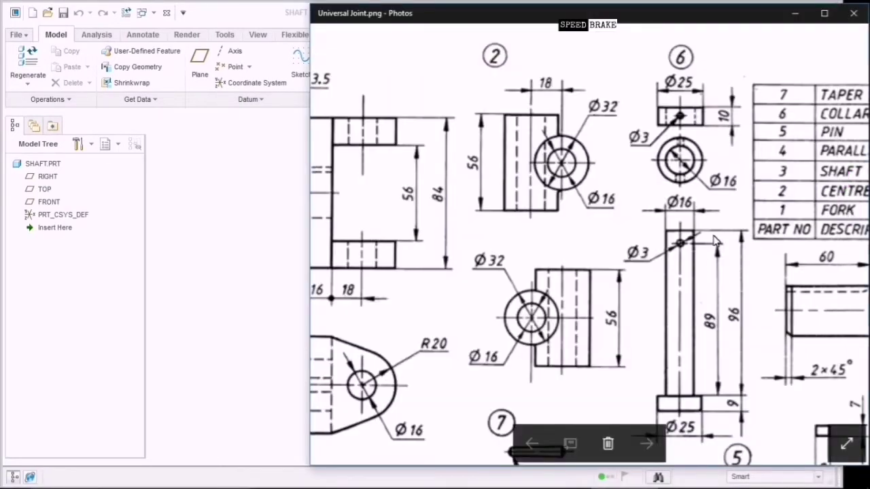
# Pan the Universal Joint drawing to the shaft (part 3) and parts table, then return to SHAFT.
pyautogui.moveTo(715, 237); pyautogui.dragTo(469, 257)
pyautogui.moveTo(667, 354); pyautogui.dragTo(618, 305)
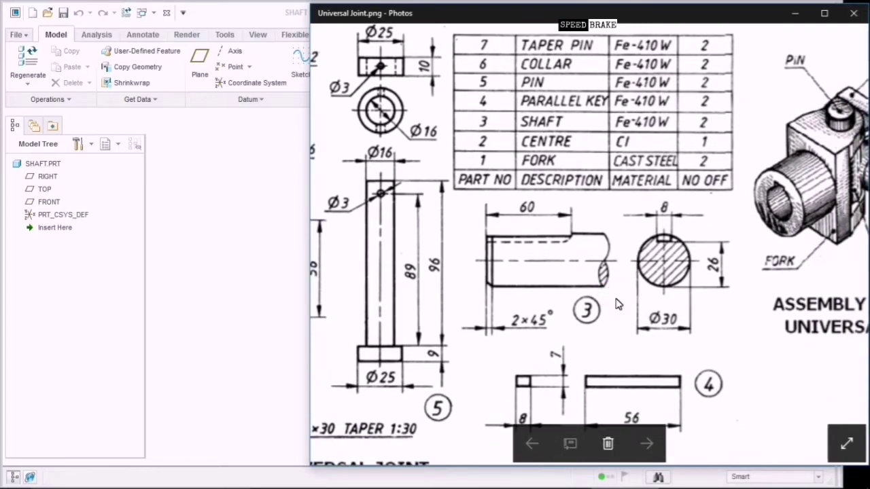
pyautogui.click(596, 269)
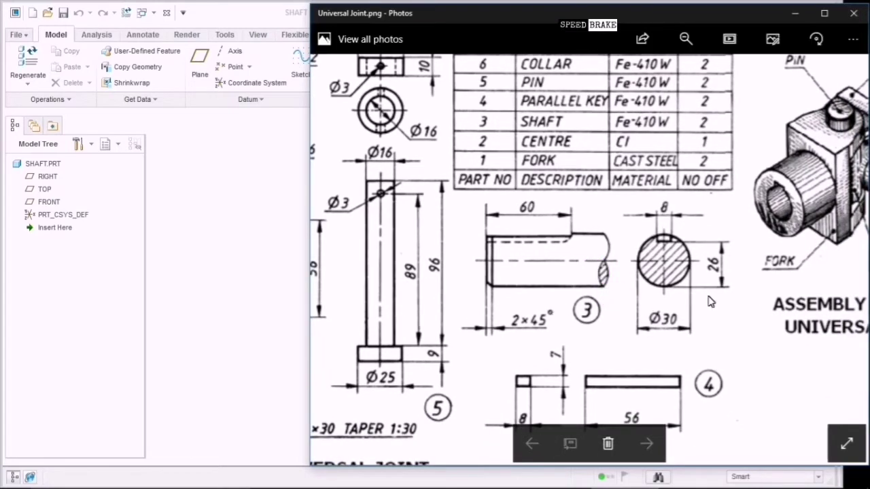
pyautogui.click(670, 332)
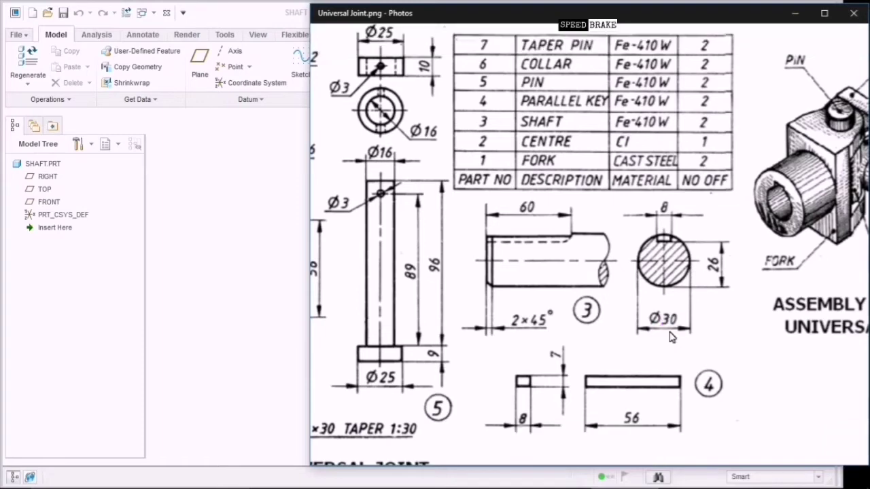
pyautogui.moveTo(671, 336)
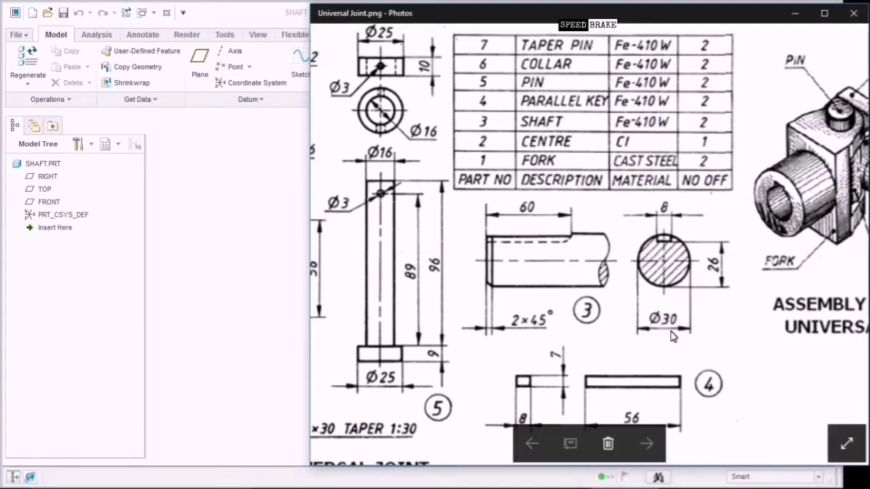
pyautogui.click(550, 312)
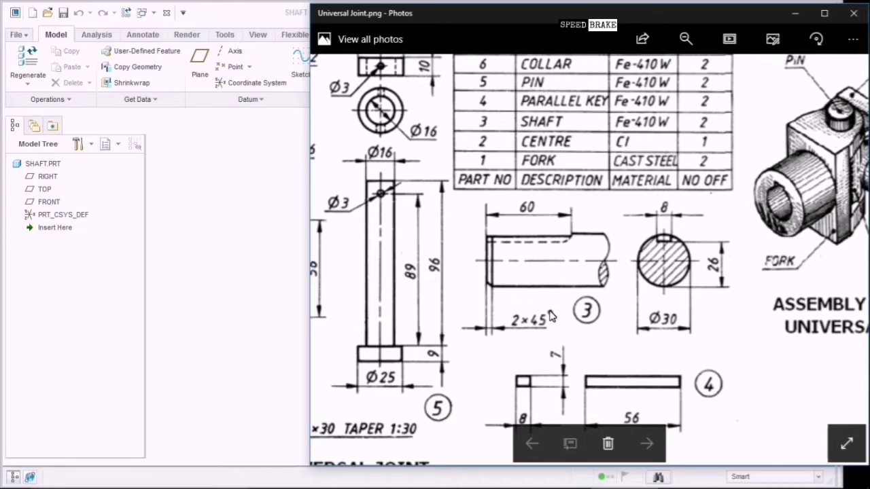
pyautogui.click(245, 306)
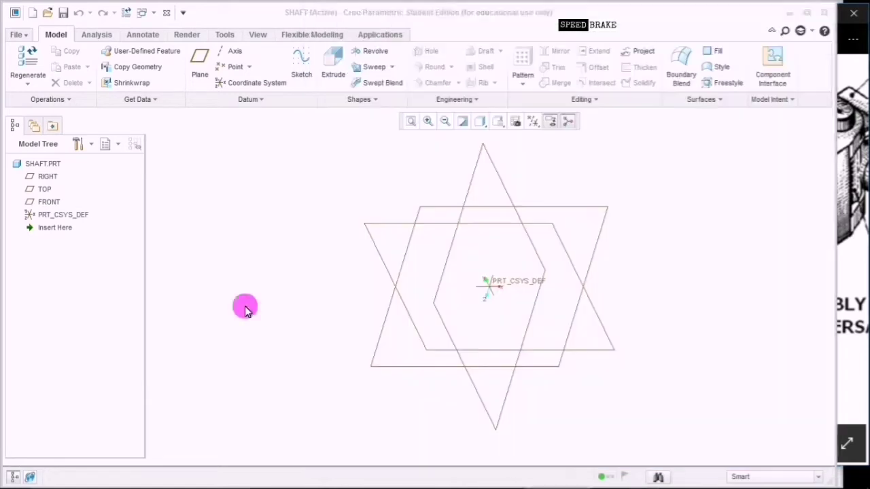
# On the FRONT plane, sketch a Ø30 circle centred at the origin as Sketch 1.
pyautogui.click(52, 202)
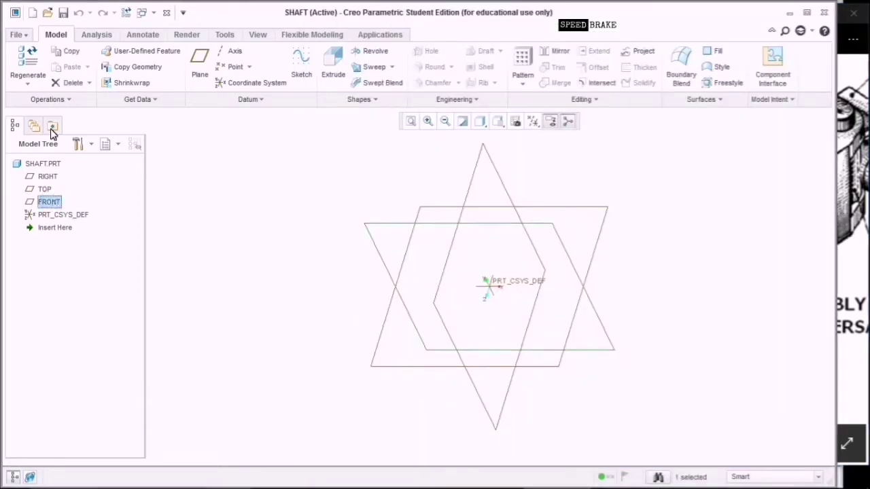
pyautogui.click(299, 68)
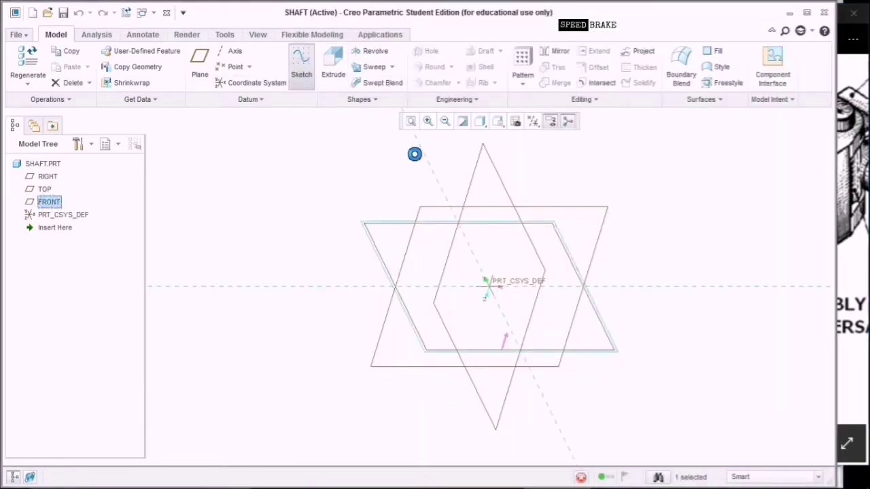
pyautogui.click(532, 123)
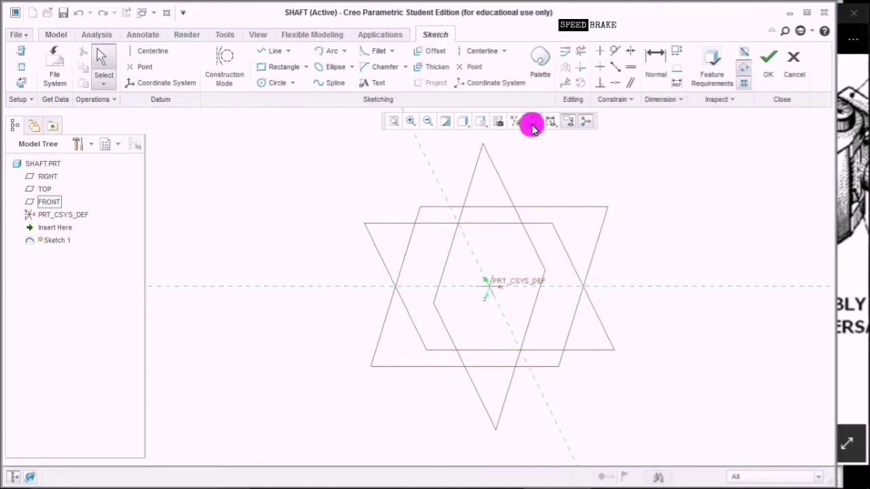
pyautogui.click(277, 83)
pyautogui.click(489, 287)
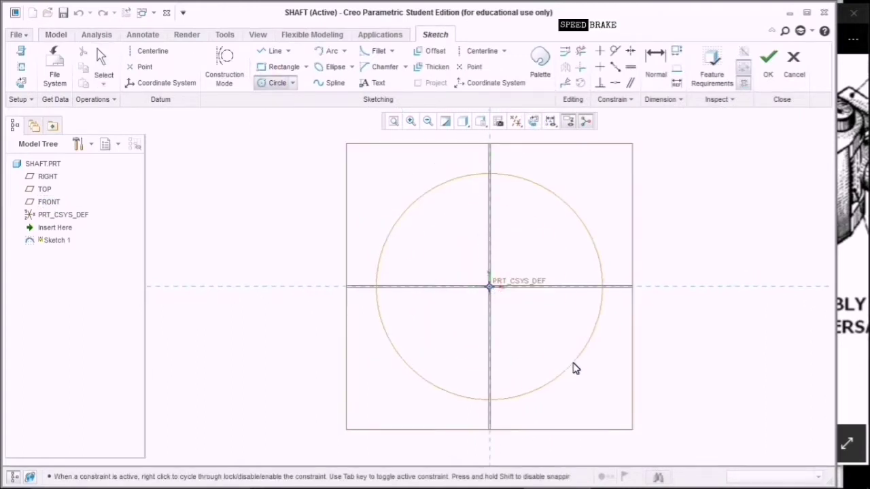
pyautogui.click(552, 348)
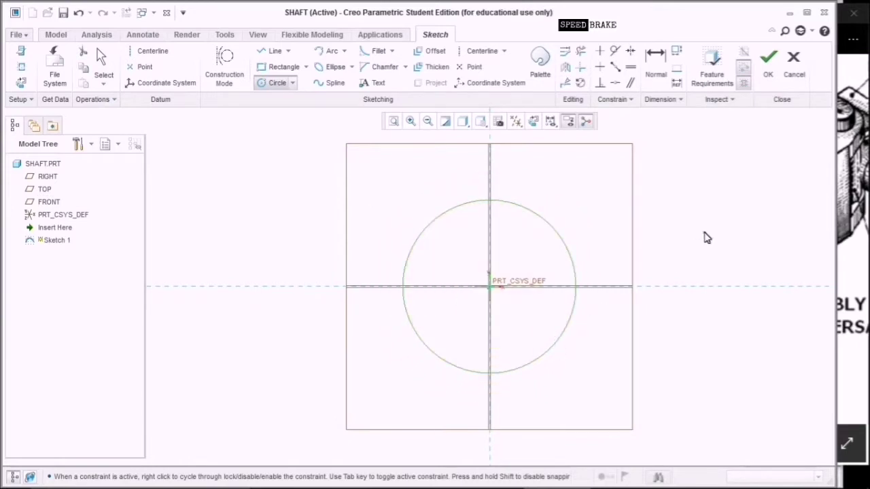
pyautogui.middleClick(705, 237)
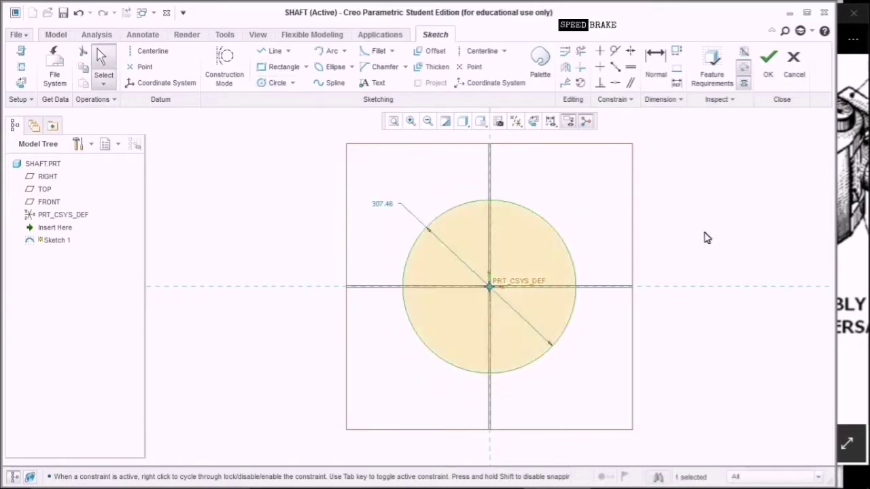
pyautogui.doubleClick(383, 206)
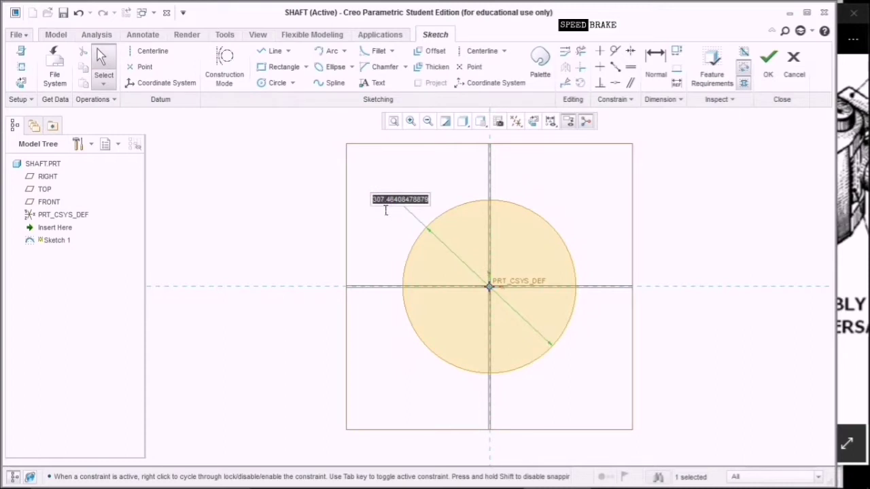
pyautogui.write('30')
pyautogui.press('Return')
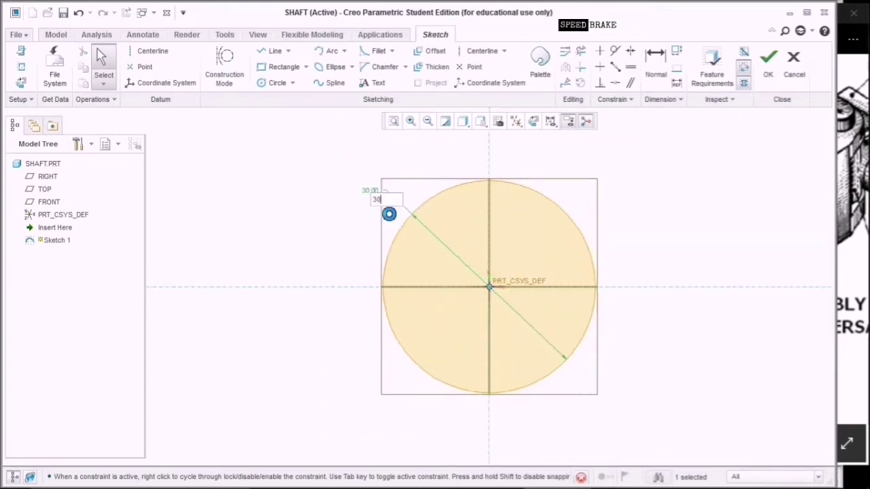
pyautogui.click(767, 61)
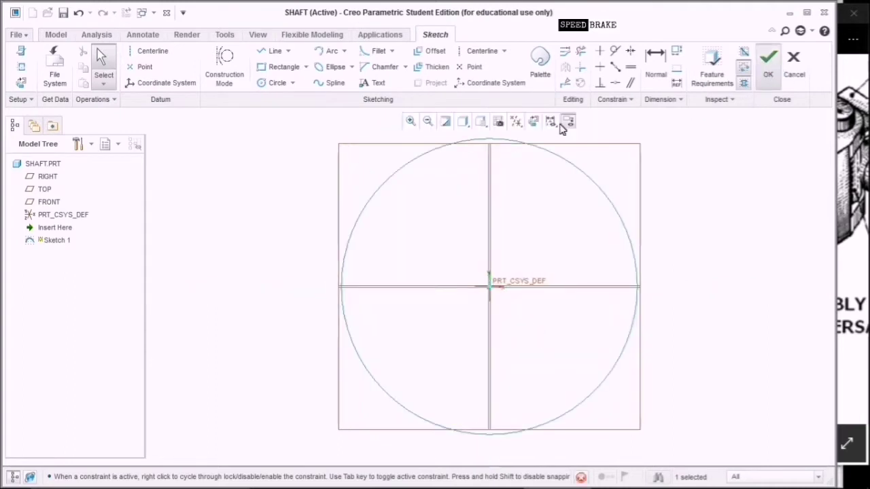
pyautogui.click(497, 124)
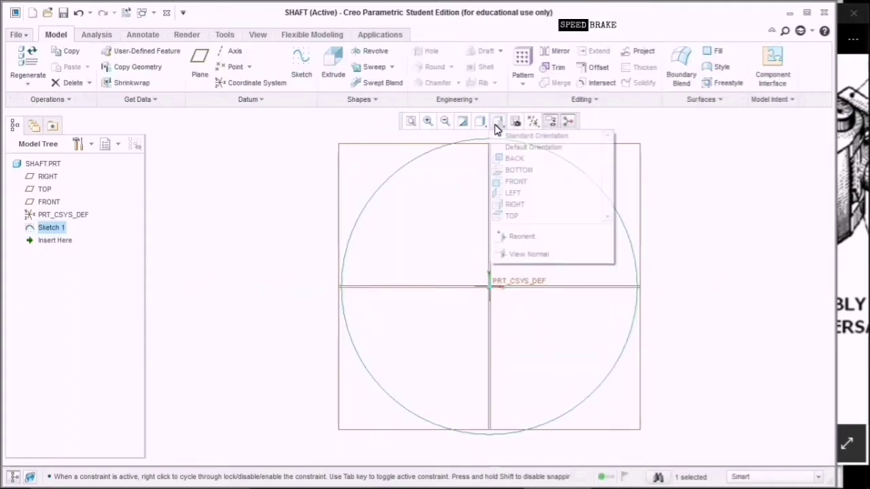
# Start extruding the Ø30 circle, choosing a symmetric depth option and editing the depth value.
pyautogui.click(500, 135)
pyautogui.click(334, 74)
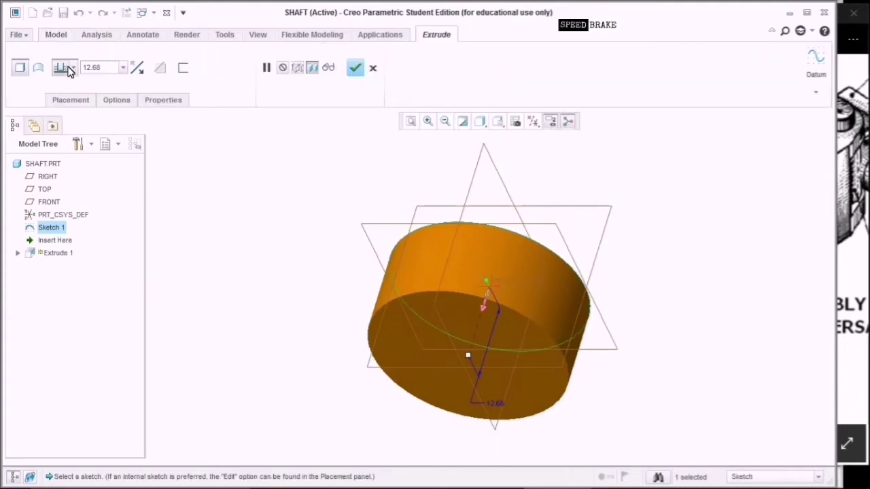
pyautogui.click(71, 68)
pyautogui.click(61, 103)
pyautogui.click(108, 68)
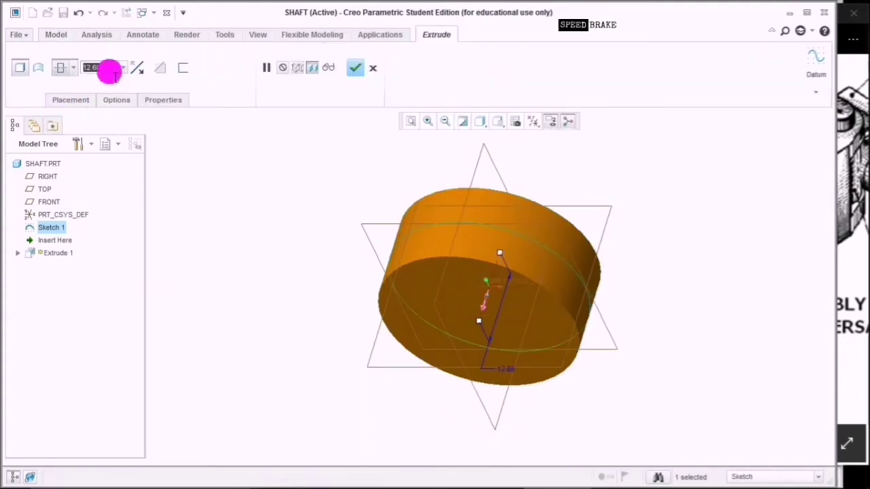
pyautogui.write('60+40')
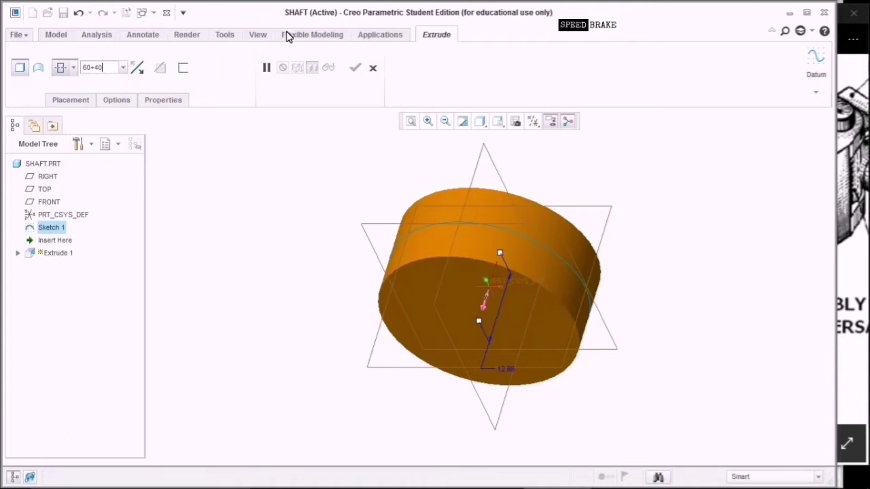
# Check the shaft length on the Universal Joint drawing and return to the extrusion preview.
pyautogui.click(855, 187)
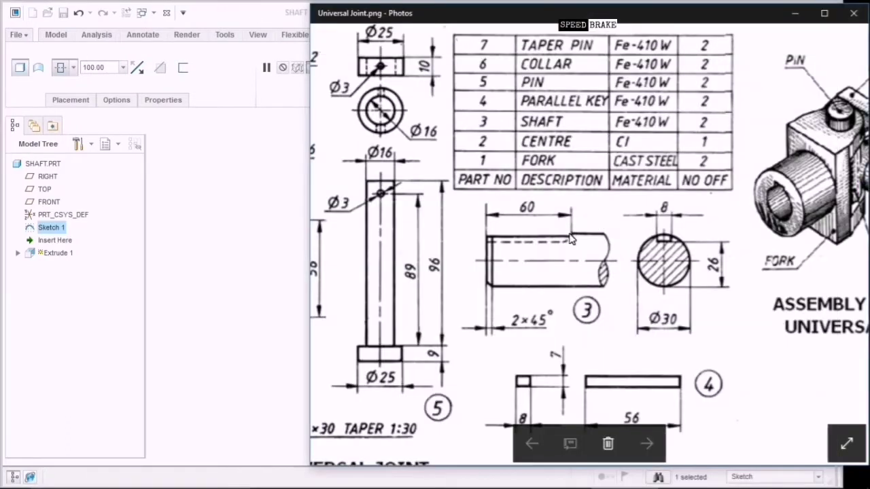
pyautogui.click(272, 214)
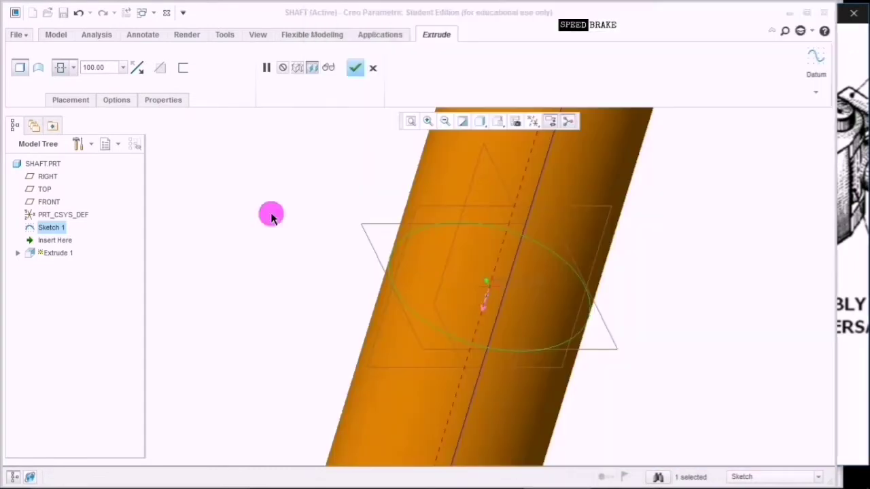
pyautogui.scroll(-5, 271, 225)
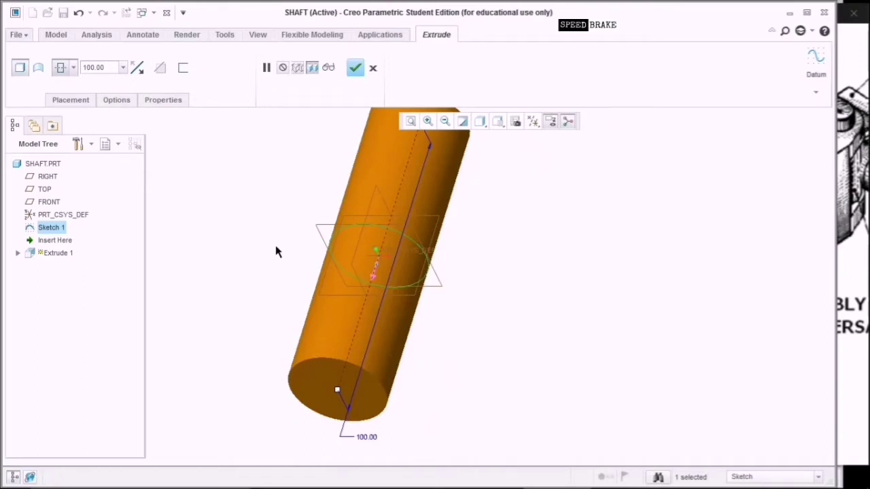
pyautogui.scroll(1, 276, 251)
pyautogui.scroll(-3, 276, 251)
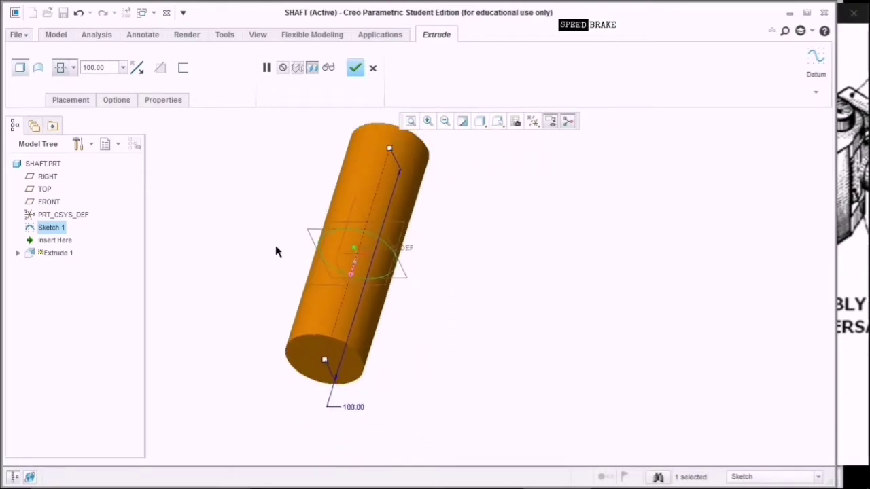
pyautogui.scroll(1, 276, 252)
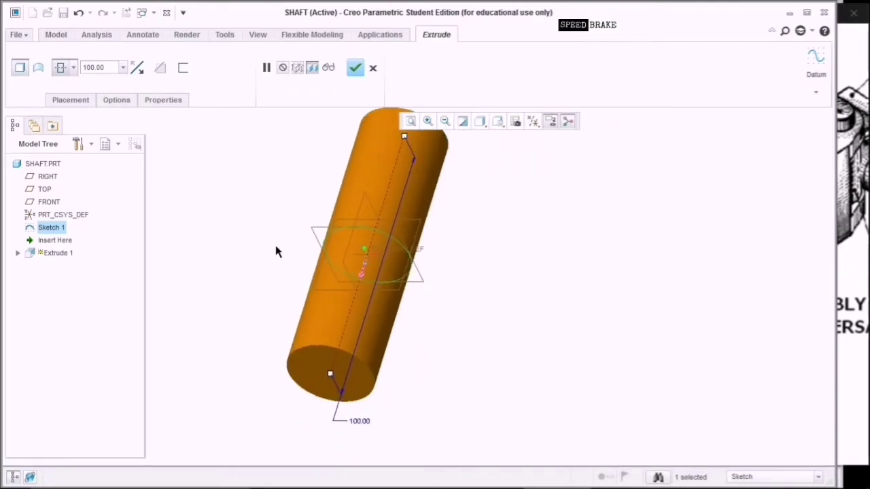
# Finish Extrude 1 as a 100 mm Ø30 cylinder, fit it in view, and bring up the drawing.
pyautogui.click(74, 68)
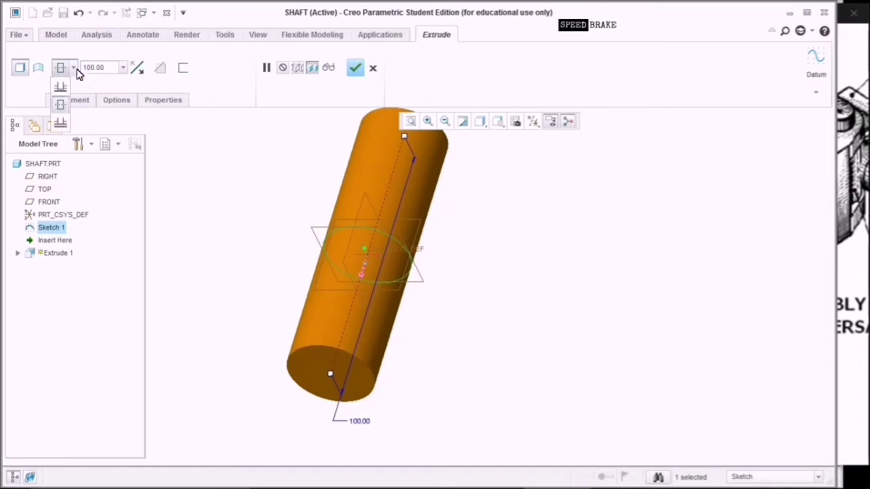
pyautogui.click(121, 127)
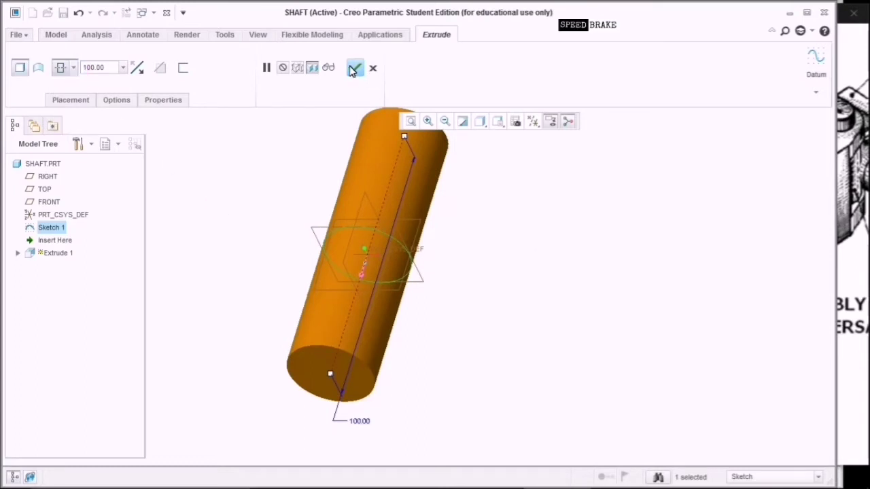
pyautogui.click(355, 68)
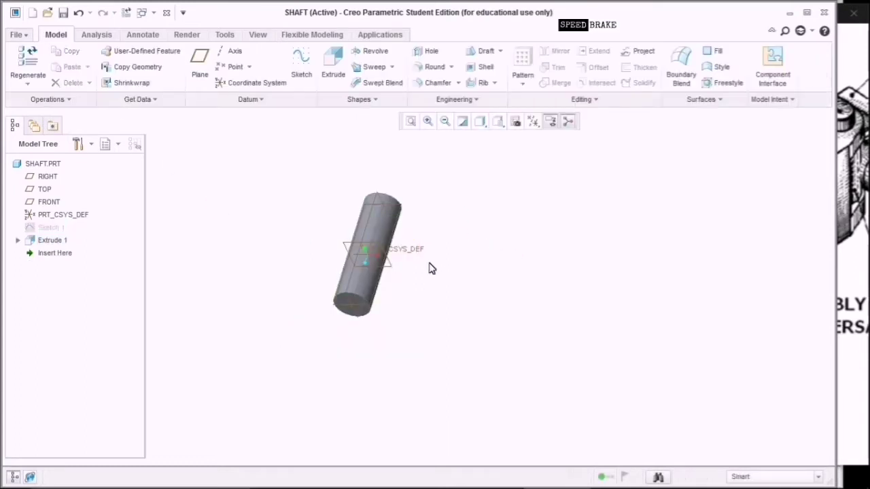
pyautogui.scroll(-5, 429, 269)
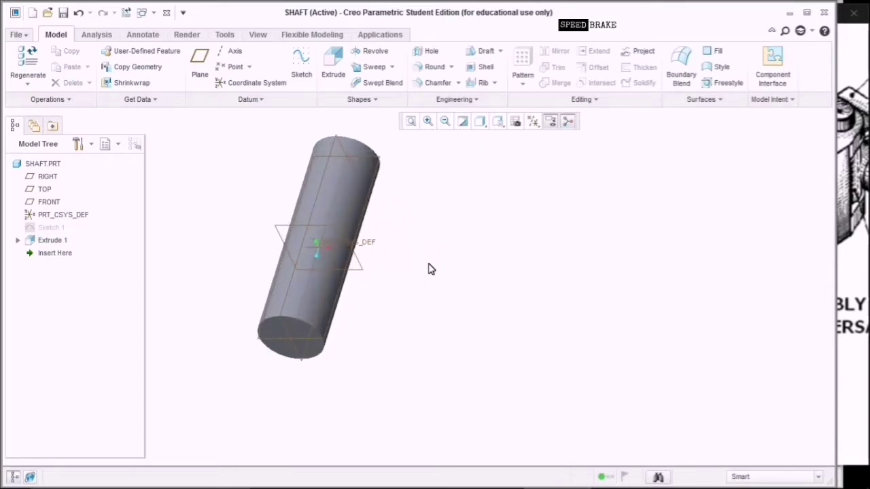
pyautogui.click(411, 121)
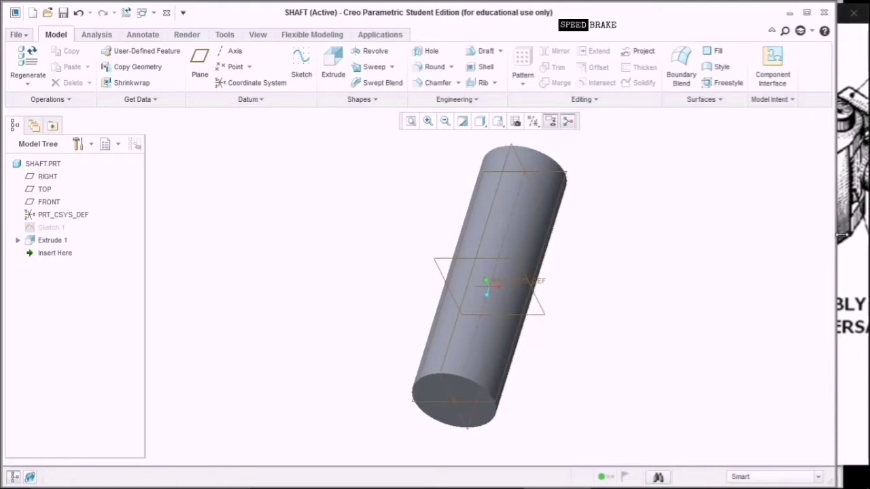
pyautogui.click(852, 235)
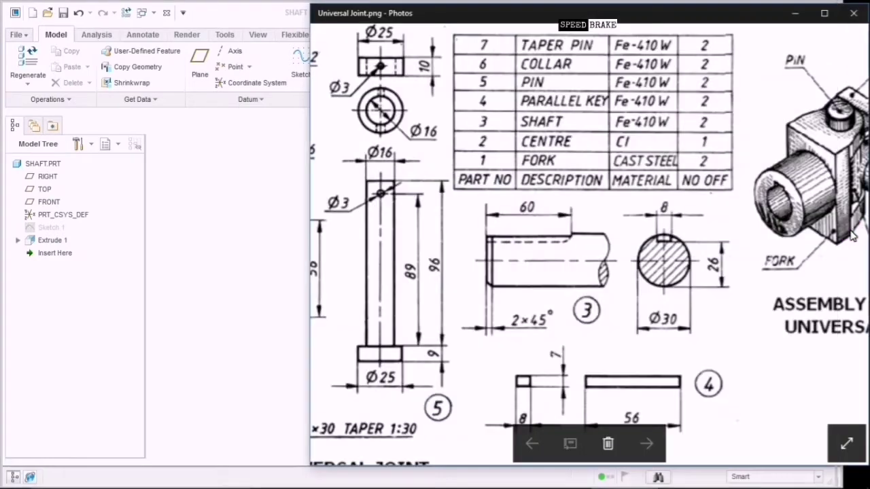
# Read the keyway's 8 and 26 section dimensions on the drawing, then return to the shaft in Creo.
pyautogui.click(671, 243)
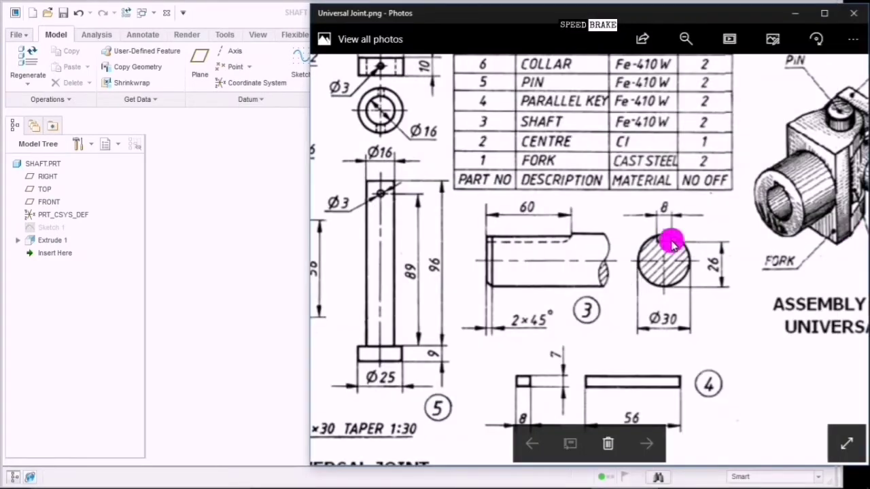
pyautogui.click(712, 250)
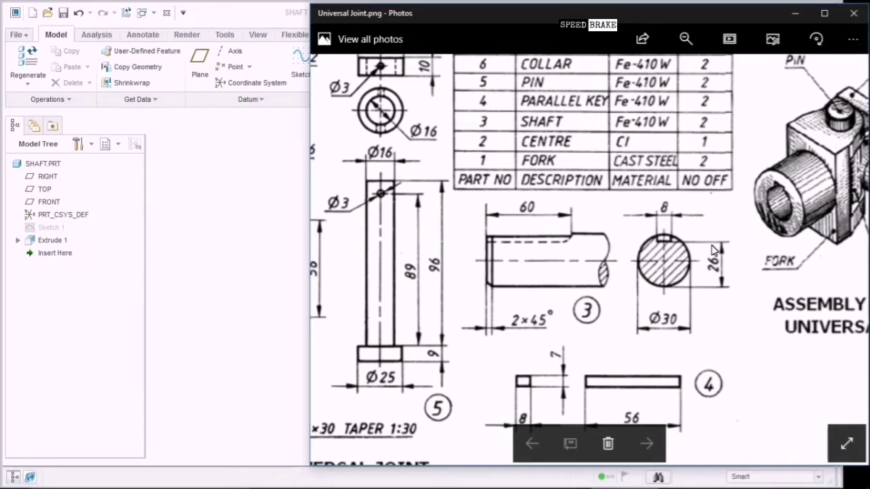
pyautogui.click(279, 288)
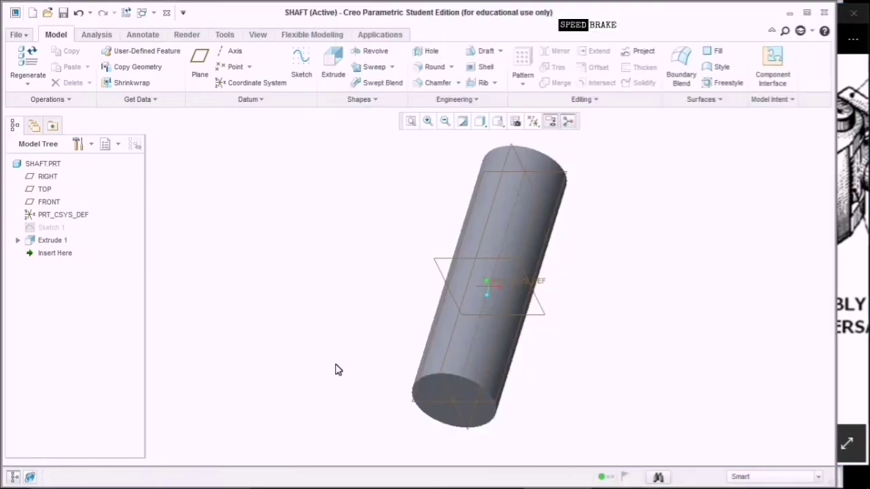
# Start a face-on sketch on the shaft's end face with the circle edge as a reference.
pyautogui.click(451, 386)
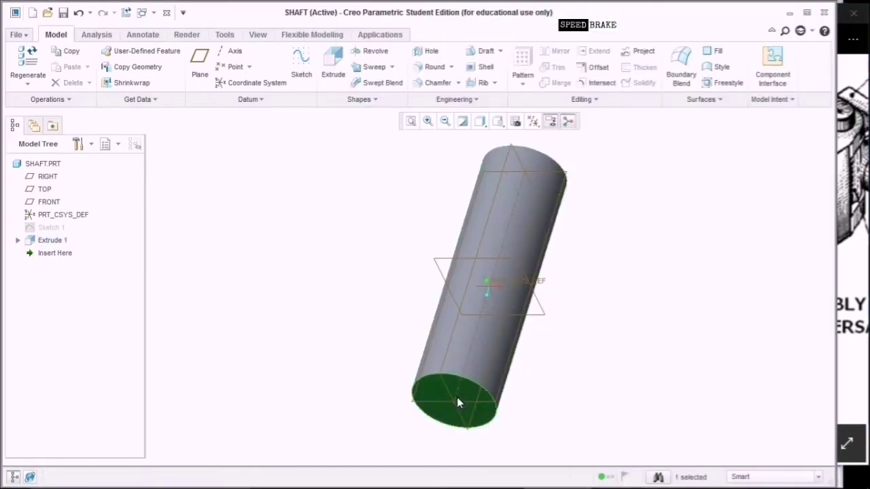
pyautogui.moveTo(456, 396); pyautogui.dragTo(468, 359, button='middle')
pyautogui.click(308, 77)
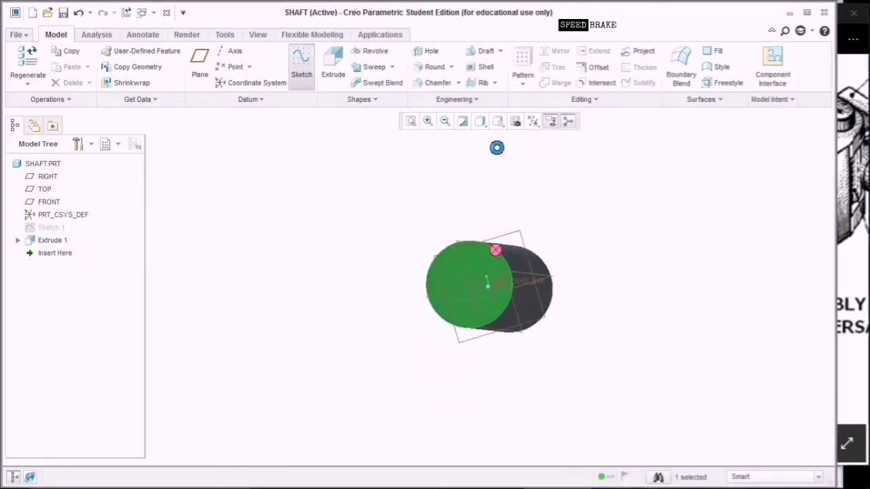
pyautogui.click(532, 121)
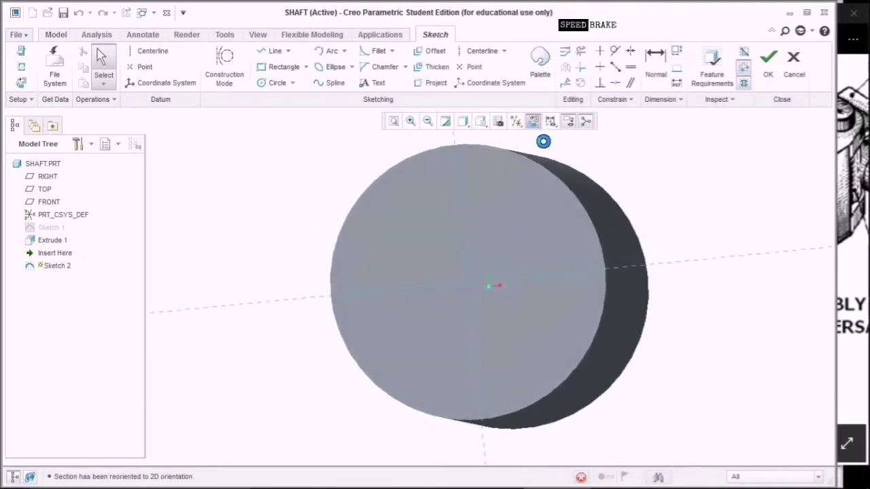
pyautogui.click(24, 73)
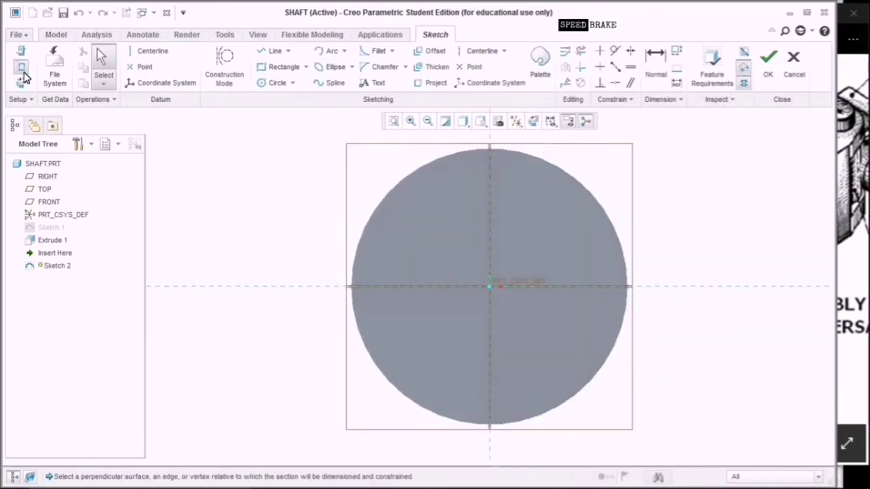
pyautogui.click(512, 155)
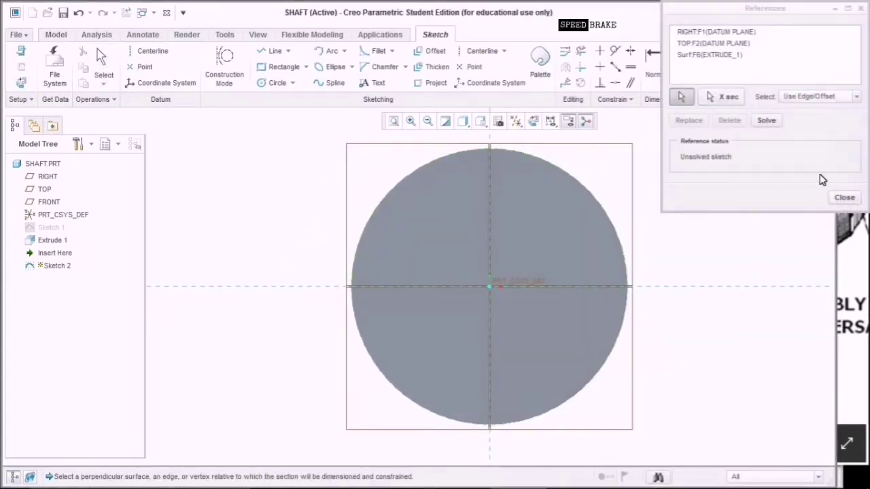
pyautogui.click(844, 197)
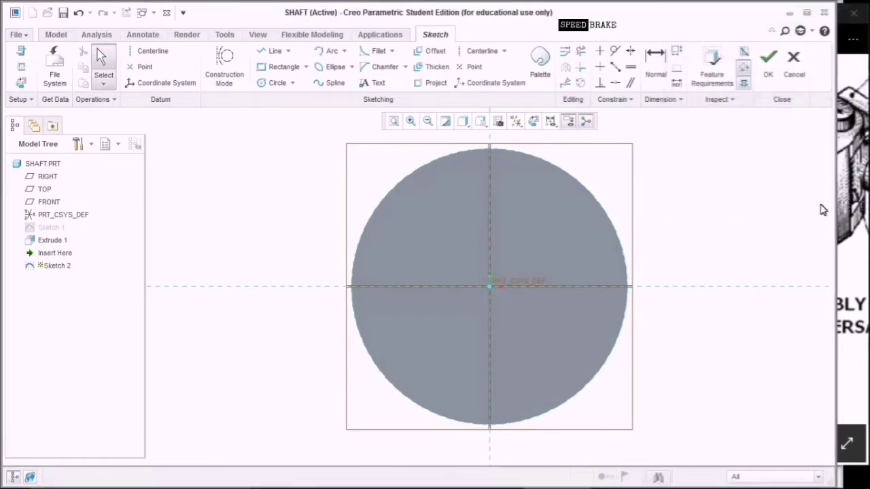
# Draw two horizontal centerlines, one near the circle's top and one at its bottom.
pyautogui.click(151, 51)
pyautogui.click(491, 167)
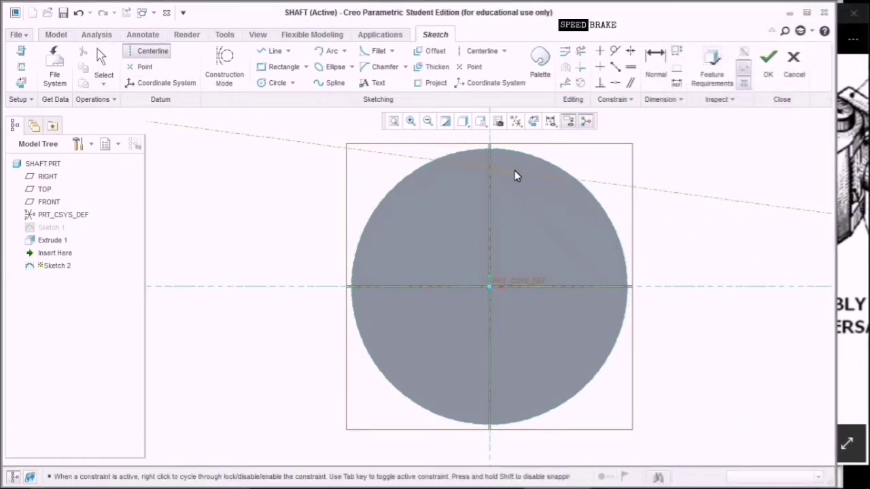
pyautogui.click(520, 174)
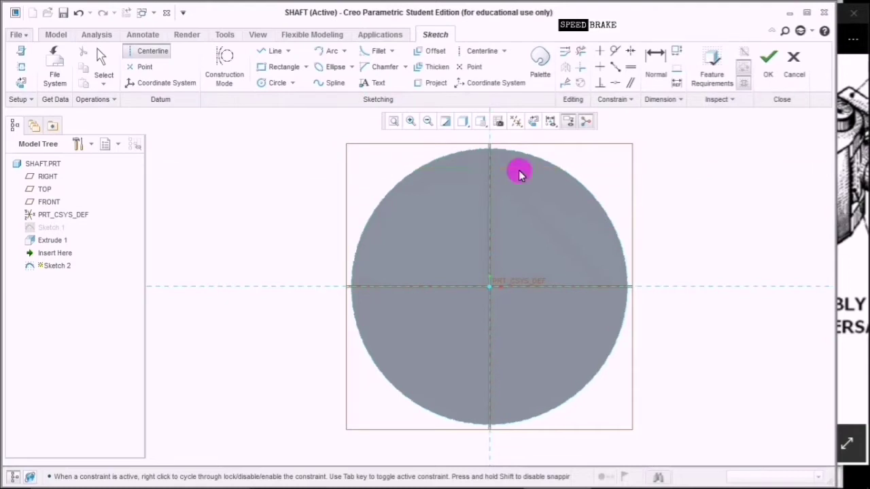
pyautogui.click(492, 429)
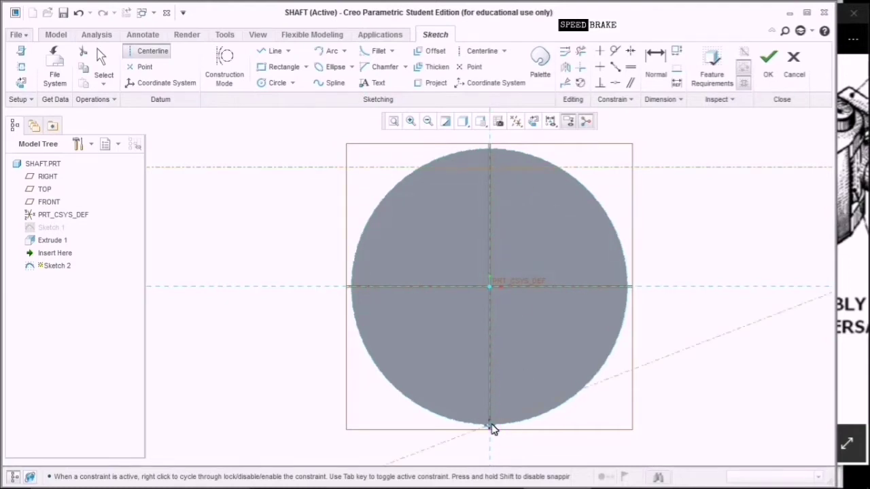
pyautogui.click(510, 424)
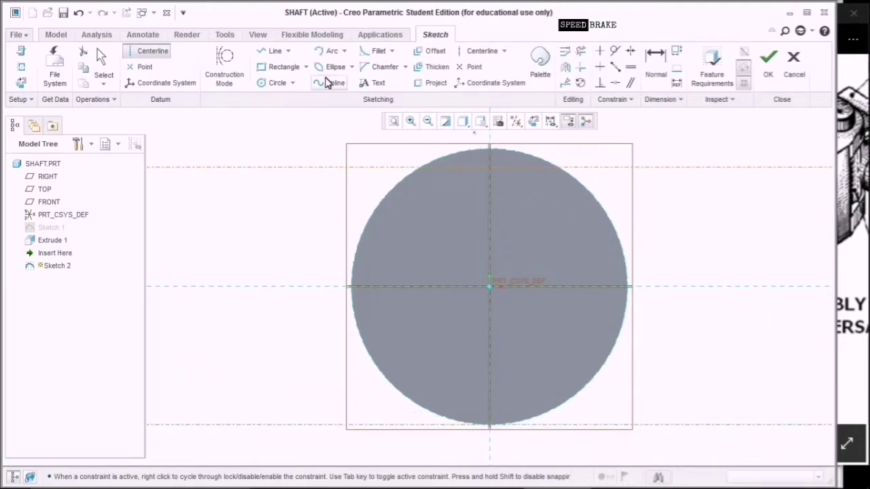
pyautogui.middleClick(693, 190)
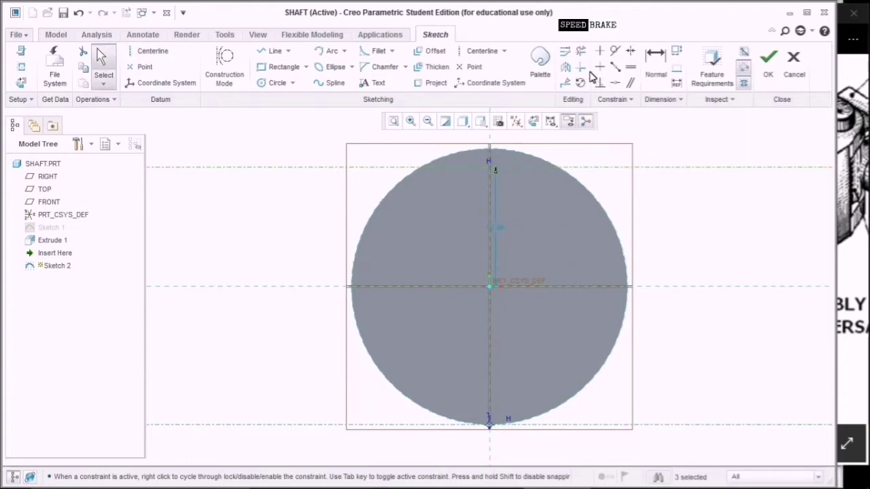
# Dimension the centerline spacing to 26 and check the 8 mm keyway width on the drawing.
pyautogui.click(655, 60)
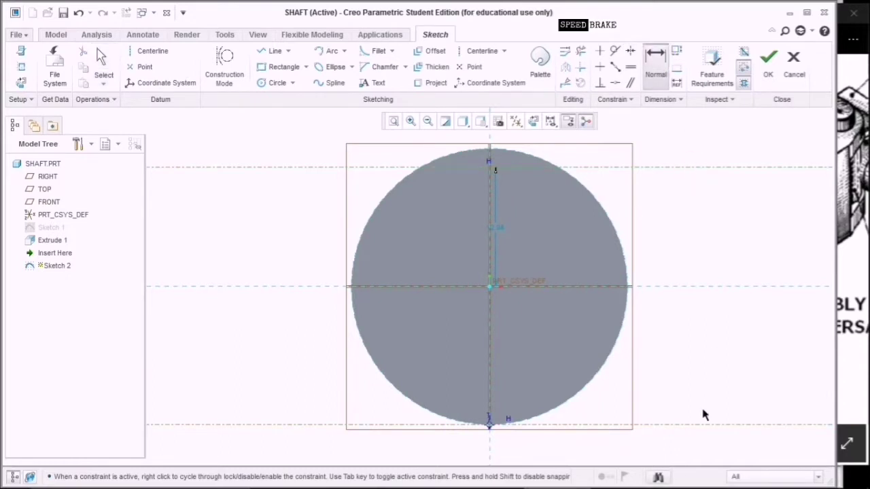
pyautogui.click(700, 426)
pyautogui.middleClick(700, 386)
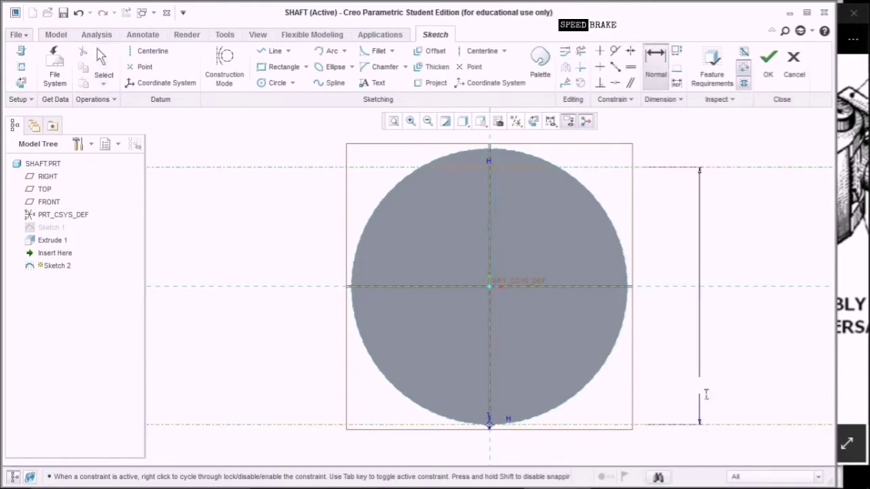
pyautogui.write('3')
pyautogui.write('6')
pyautogui.press('Return')
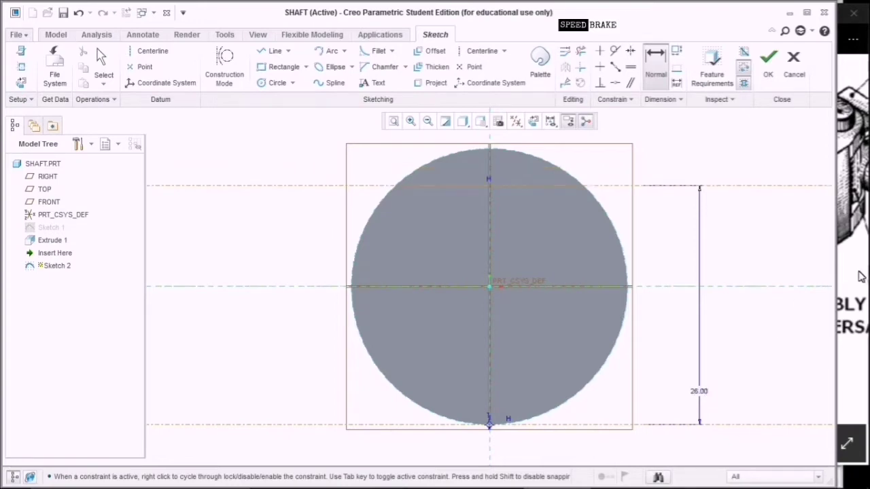
pyautogui.click(862, 276)
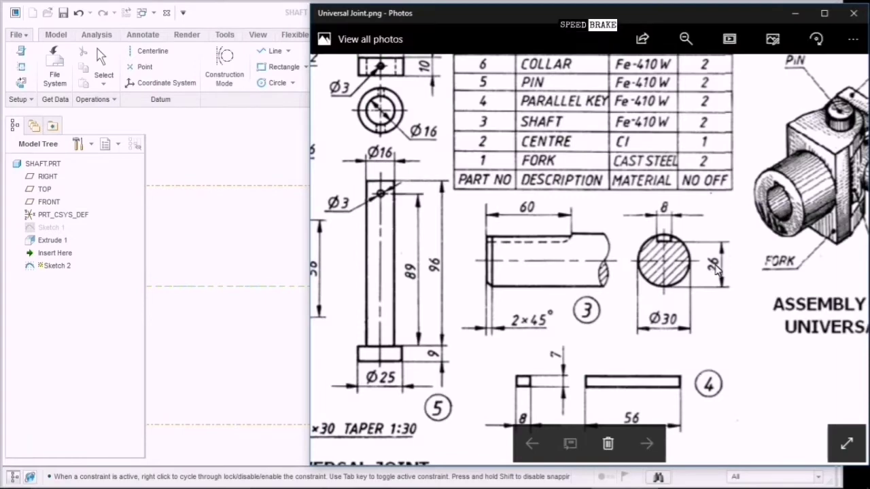
pyautogui.click(660, 219)
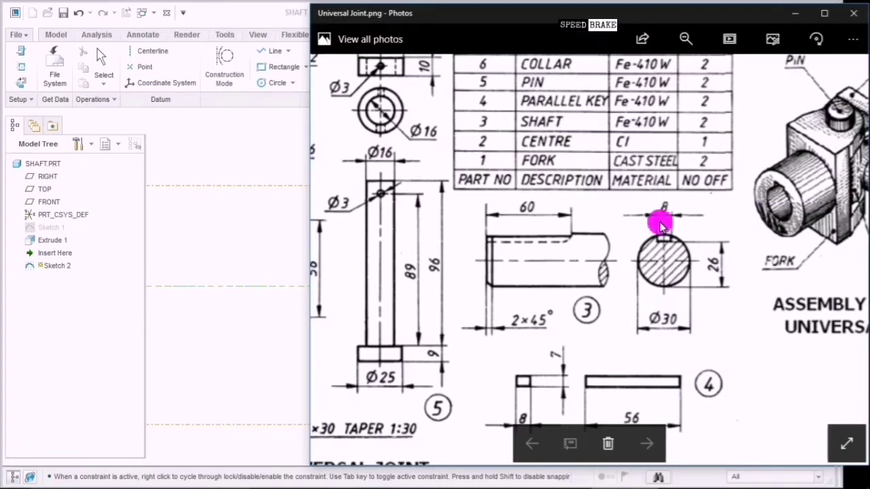
pyautogui.click(275, 227)
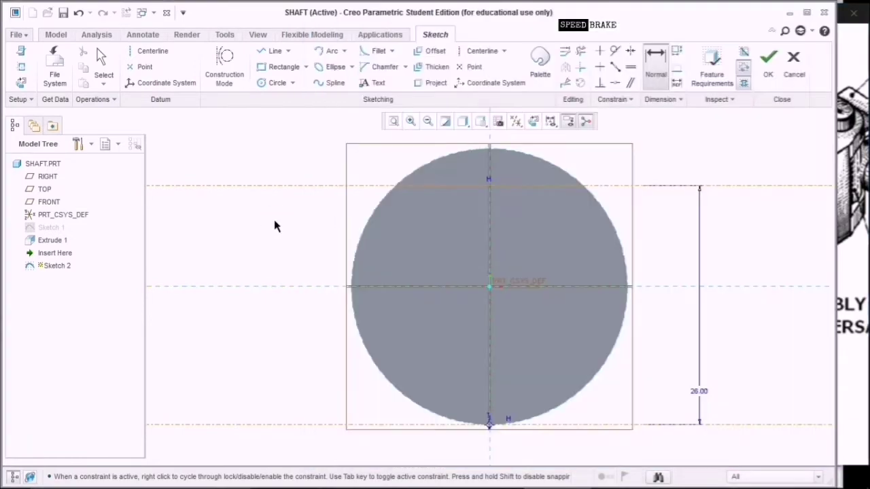
# Draw the keyway rectangle on the top centerline, 8 wide and offset 4 from the vertical centreline.
pyautogui.click(278, 67)
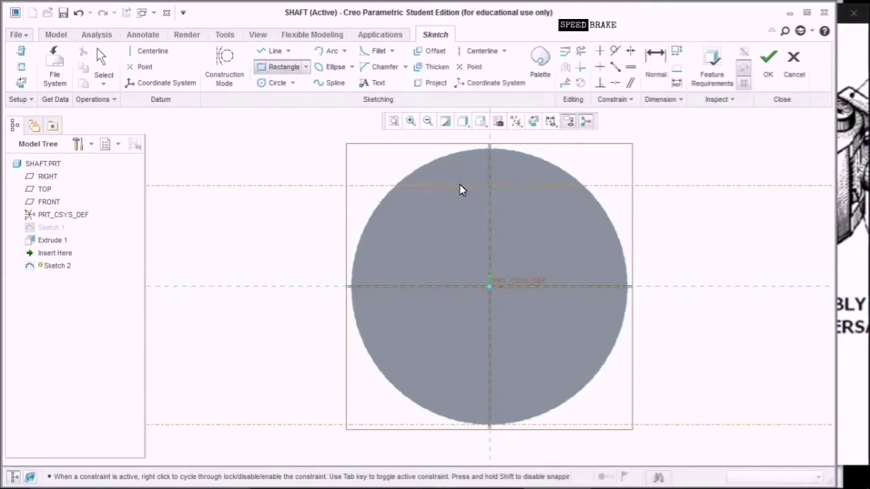
pyautogui.click(459, 187)
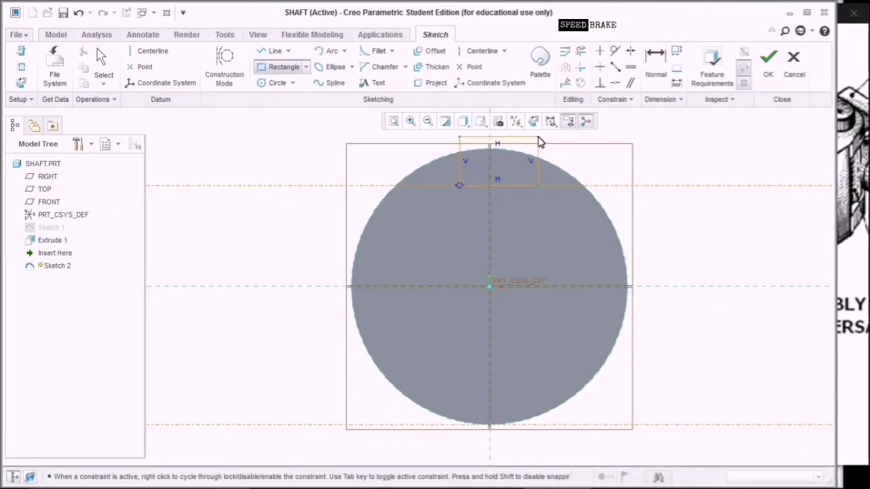
pyautogui.click(538, 136)
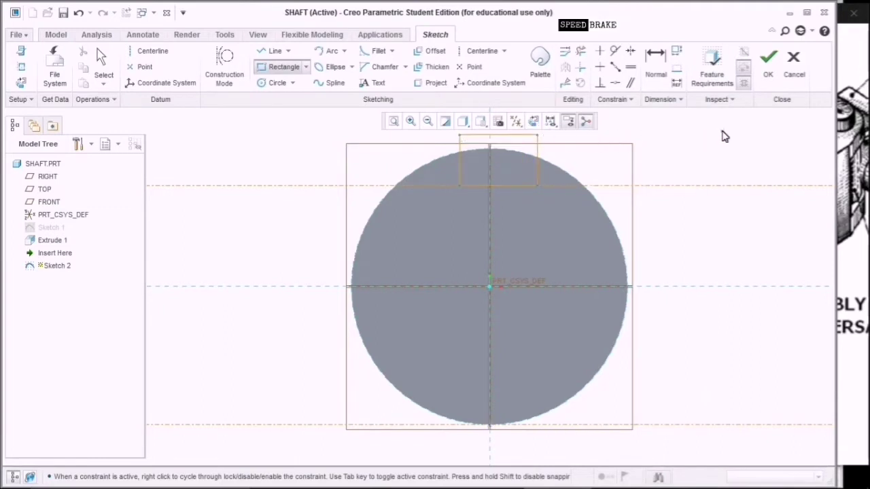
pyautogui.middleClick(725, 136)
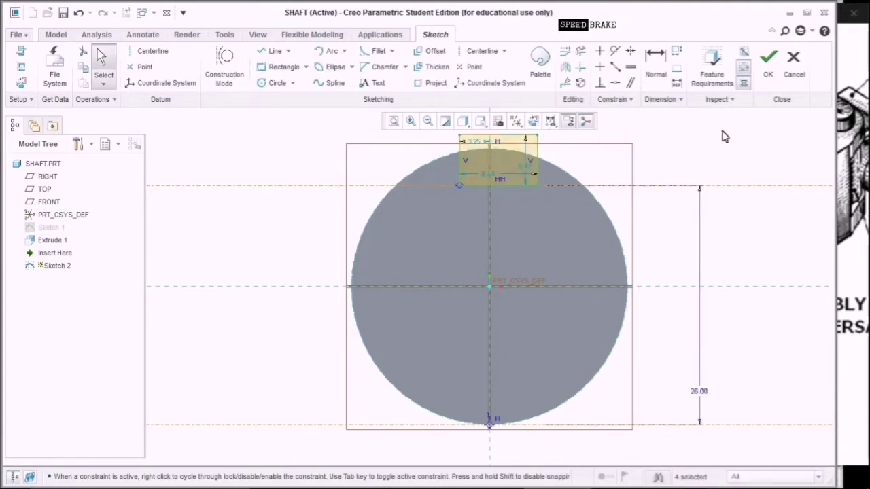
pyautogui.doubleClick(486, 174)
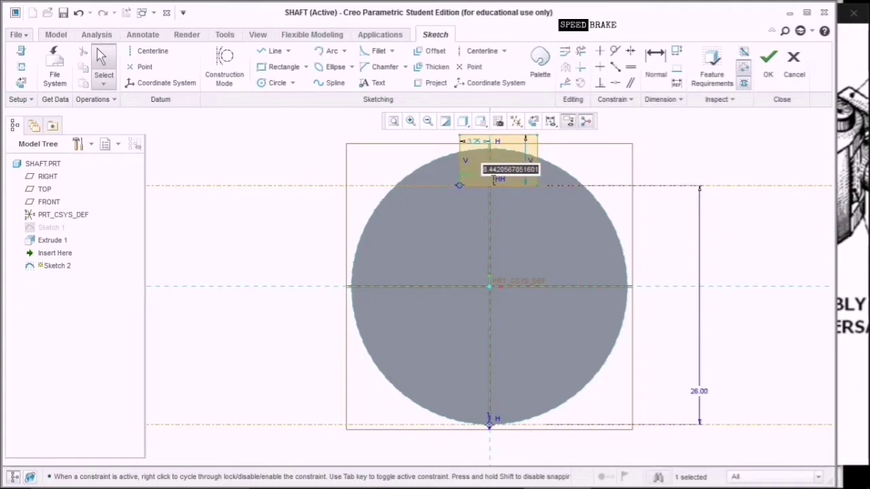
pyautogui.write('8')
pyautogui.press('Return')
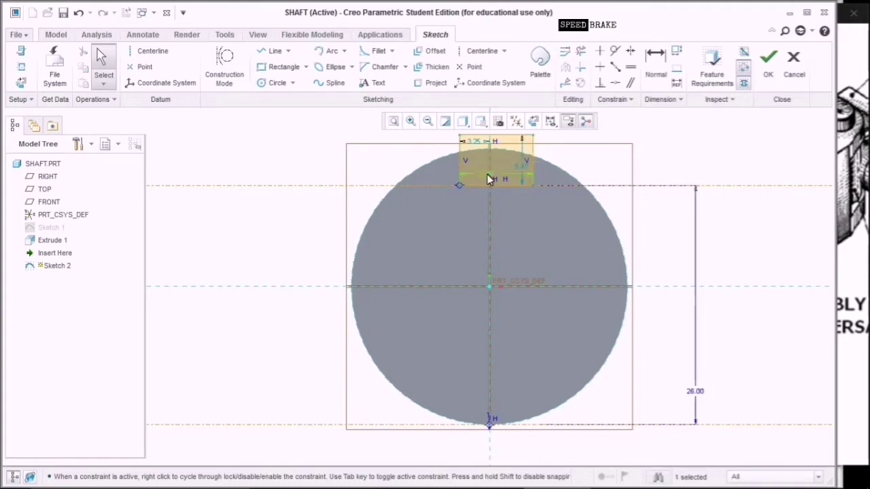
pyautogui.doubleClick(480, 143)
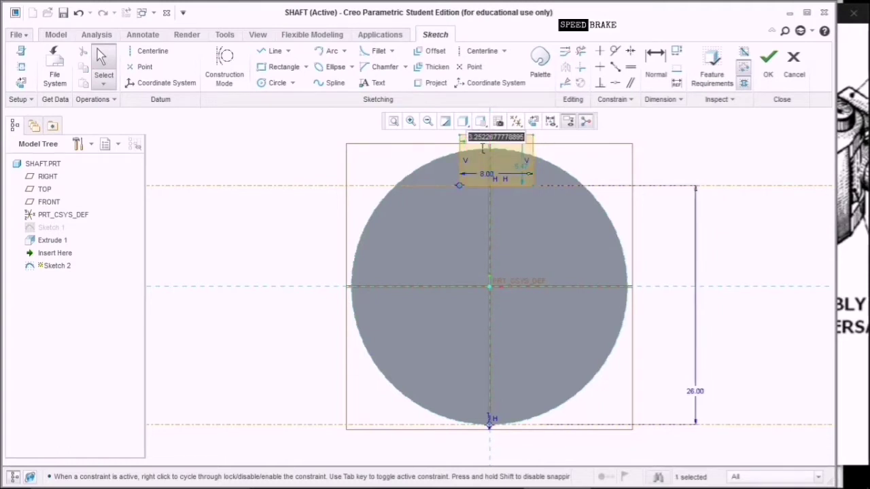
pyautogui.write('4')
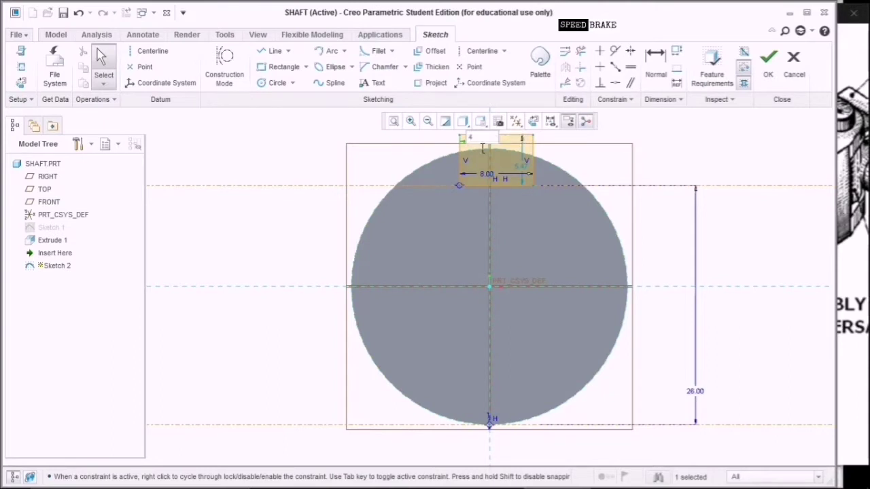
pyautogui.press('Return')
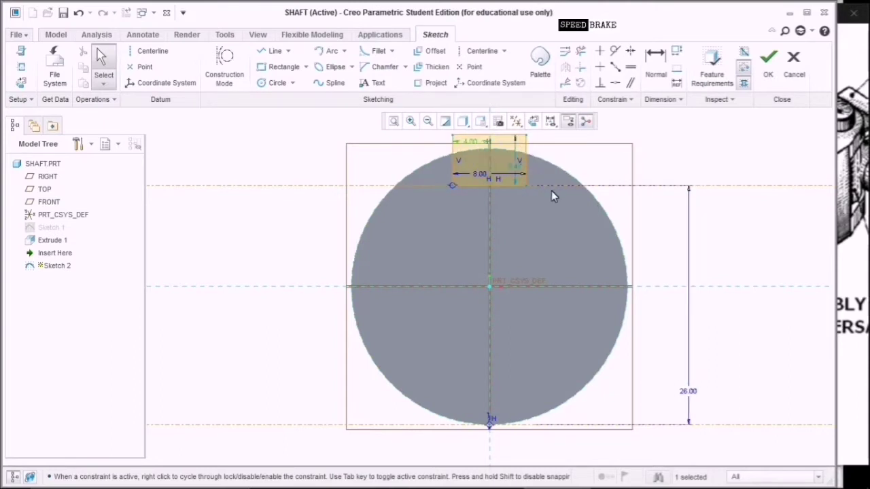
# Return the view to face-on, centre the rectangle, and finish Sketch 2.
pyautogui.keyDown('shift'); pyautogui.moveTo(525, 244); pyautogui.dragTo(528, 274, button='middle'); pyautogui.keyUp('shift')
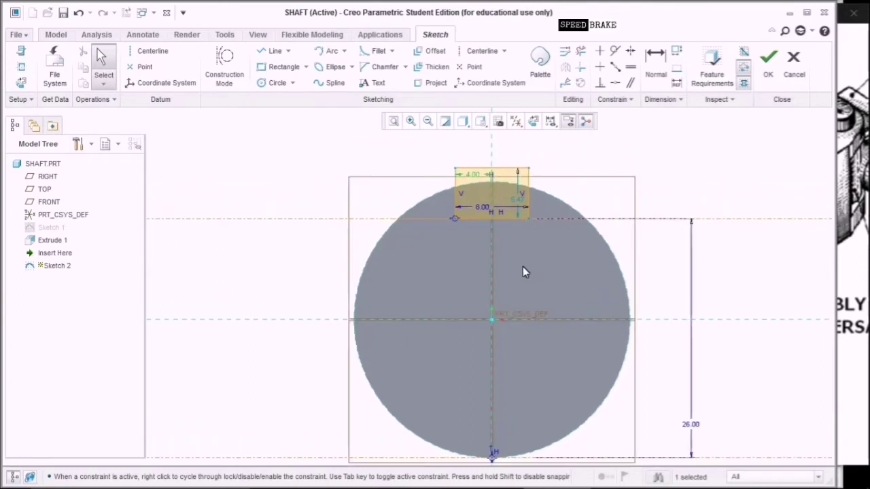
pyautogui.scroll(3, 515, 266)
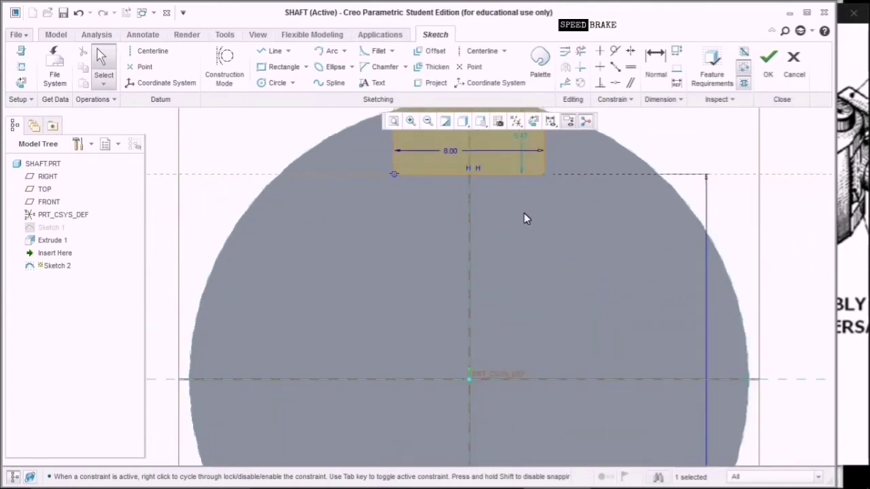
pyautogui.moveTo(524, 204); pyautogui.dragTo(524, 219, button='middle')
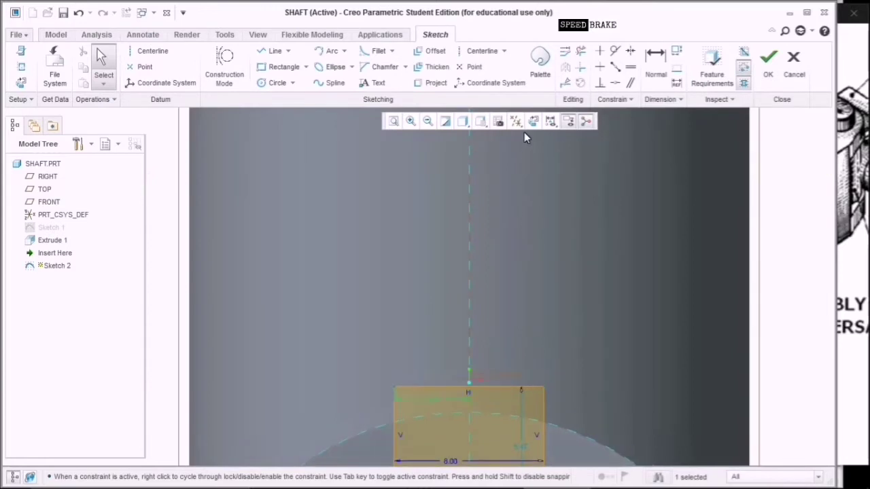
pyautogui.click(549, 121)
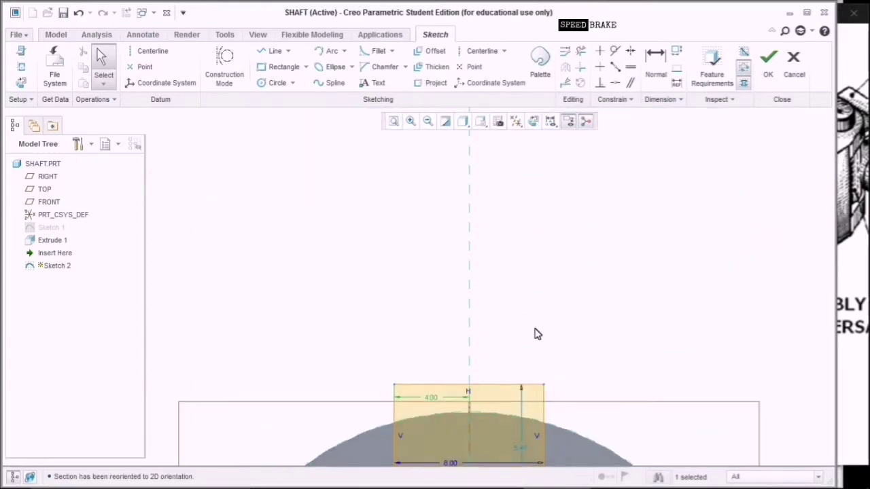
pyautogui.moveTo(545, 343)
pyautogui.keyDown('shift'); pyautogui.mouseDown(button='middle')
pyautogui.moveTo(560, 233)
pyautogui.moveTo(553, 197)
pyautogui.mouseUp(button='middle'); pyautogui.keyUp('shift')
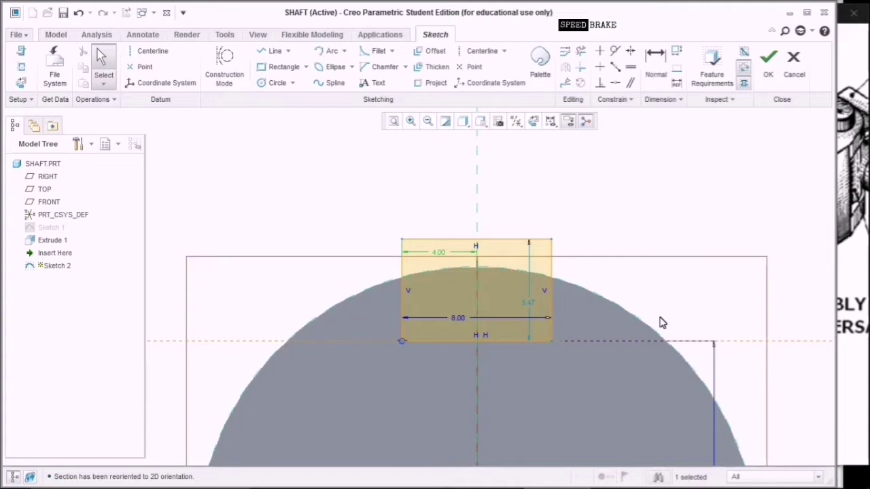
pyautogui.scroll(-2, 659, 323)
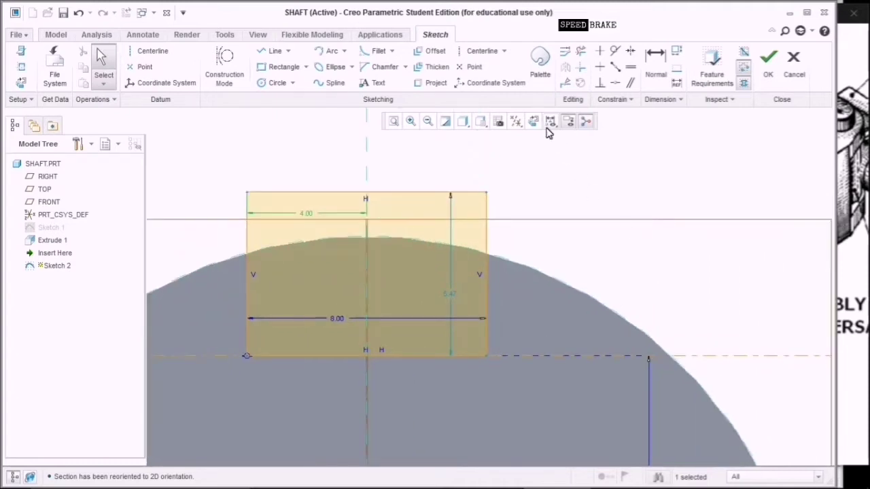
pyautogui.click(768, 62)
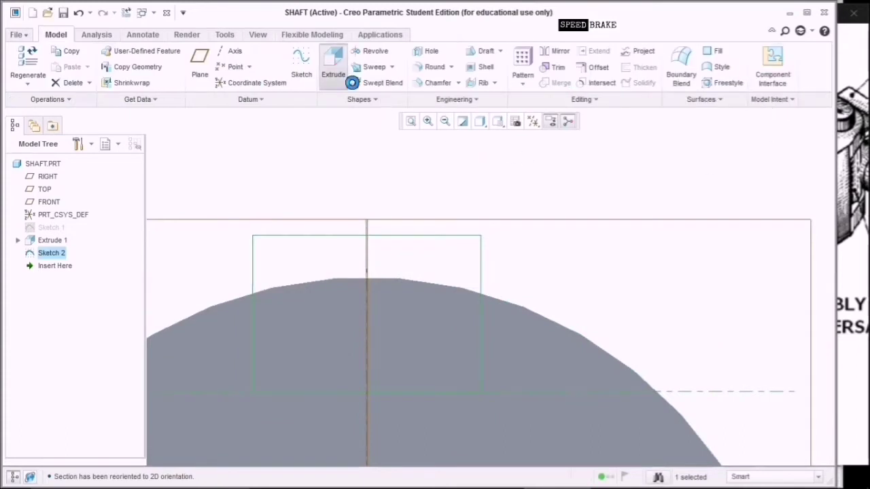
# Extrude Sketch 2 with its direction flipped into the shaft and a depth of 60.
pyautogui.click(337, 71)
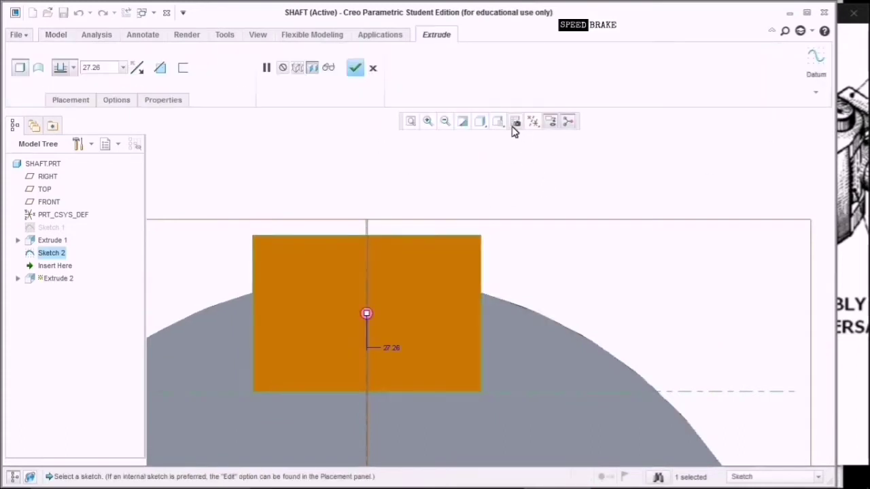
pyautogui.click(515, 123)
pyautogui.click(514, 144)
pyautogui.moveTo(516, 148); pyautogui.dragTo(475, 272, button='middle')
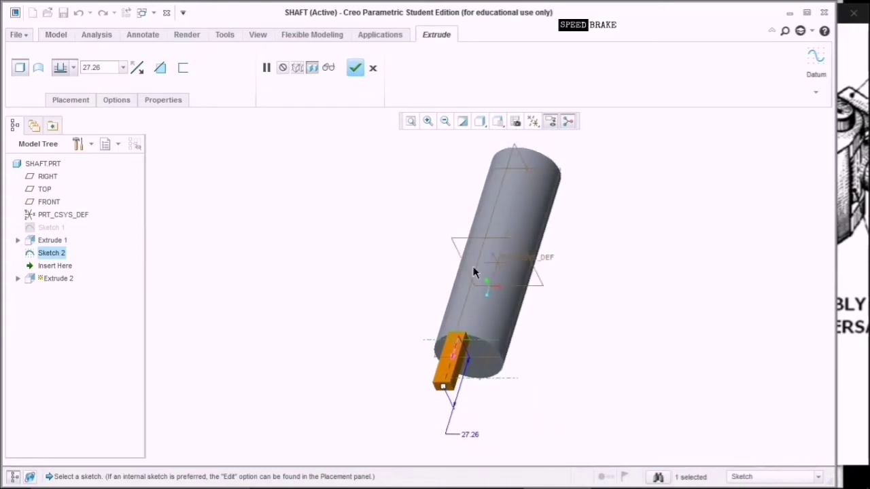
pyautogui.click(460, 337)
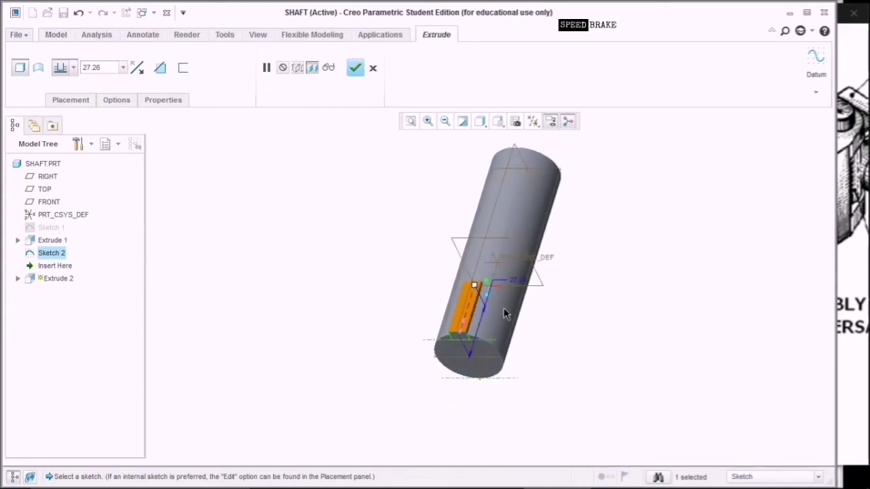
pyautogui.moveTo(475, 284); pyautogui.dragTo(554, 197)
pyautogui.click(548, 202)
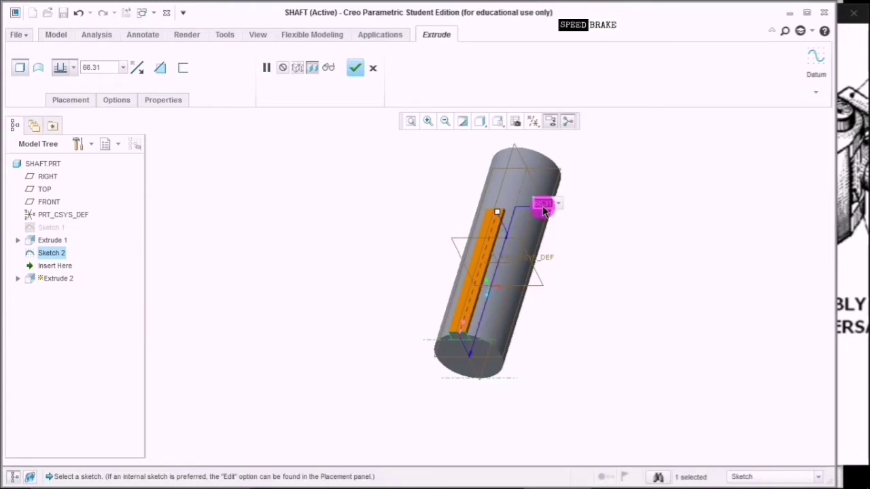
pyautogui.write('6')
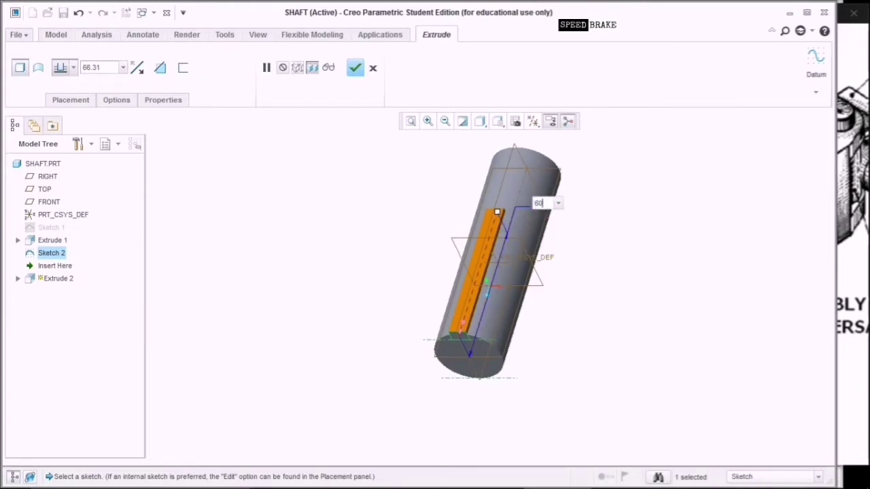
pyautogui.write('0')
pyautogui.press('Return')
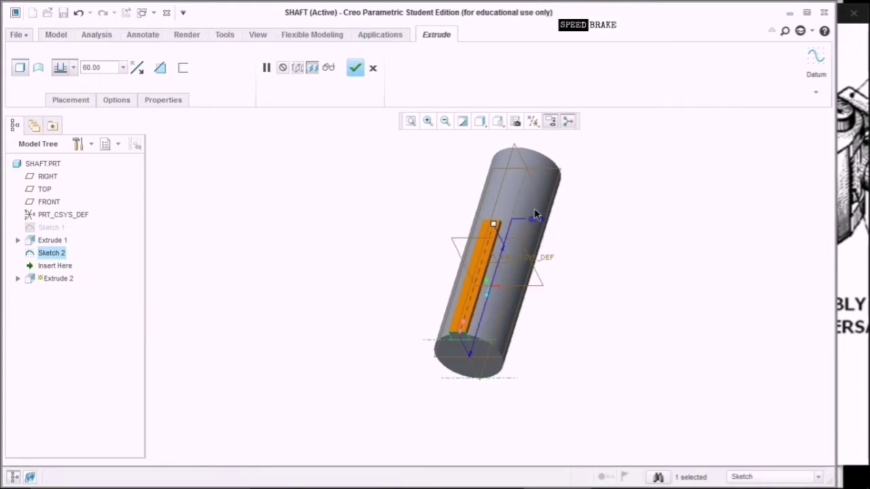
# Make the extrusion remove material to finish the Extrude 2 keyway slot, then bring up the drawing.
pyautogui.click(161, 68)
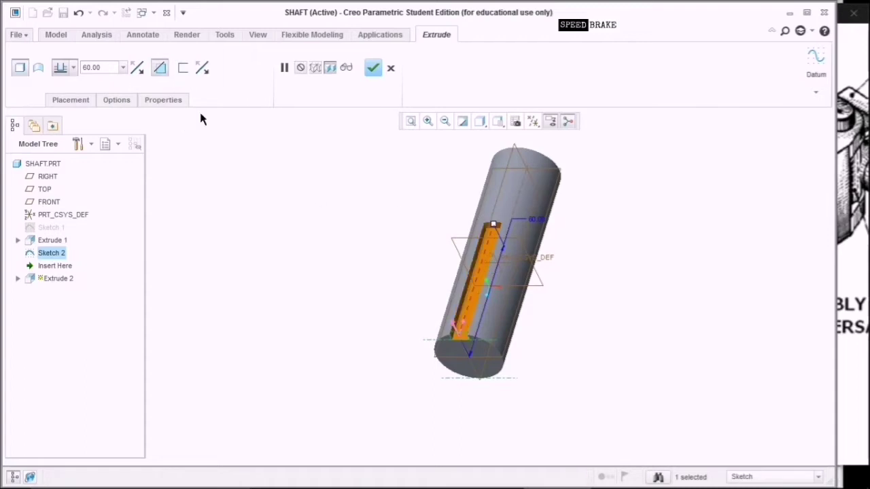
pyautogui.click(373, 69)
pyautogui.moveTo(690, 311); pyautogui.dragTo(673, 295, button='middle')
pyautogui.click(848, 261)
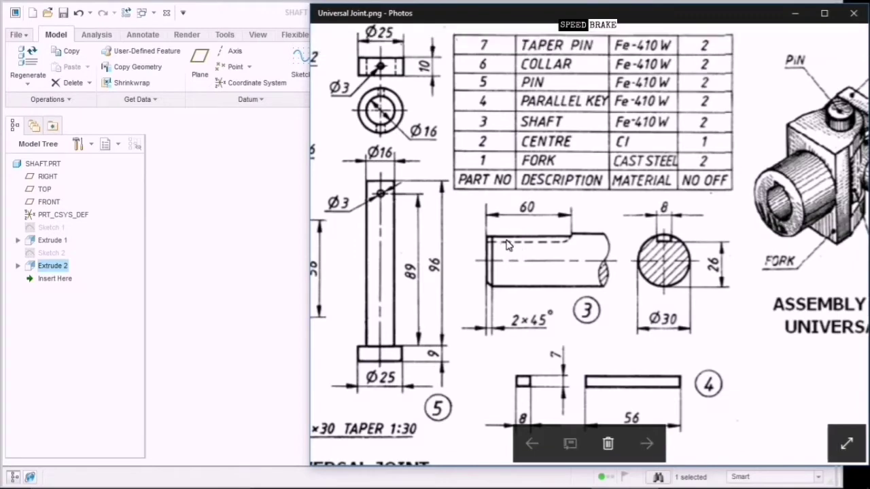
# Check the 60-long keyway on the drawing's shaft view, then return to the slotted SHAFT model.
pyautogui.click(567, 248)
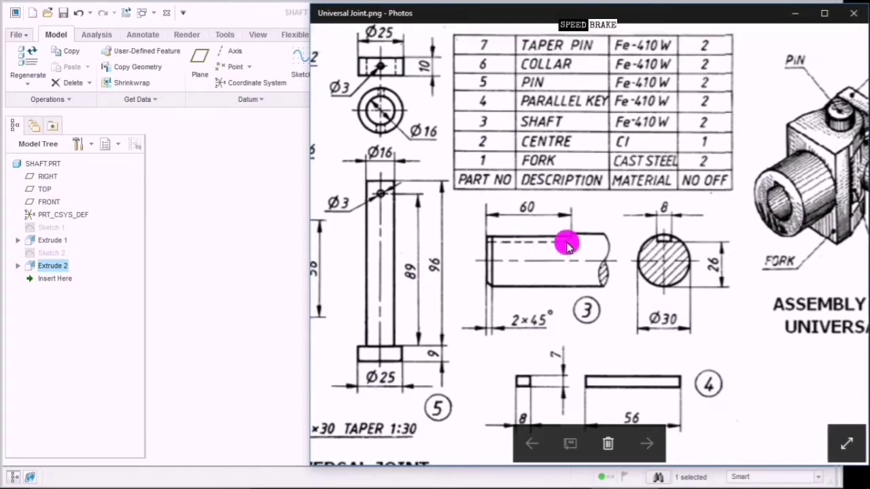
pyautogui.click(481, 247)
pyautogui.click(570, 239)
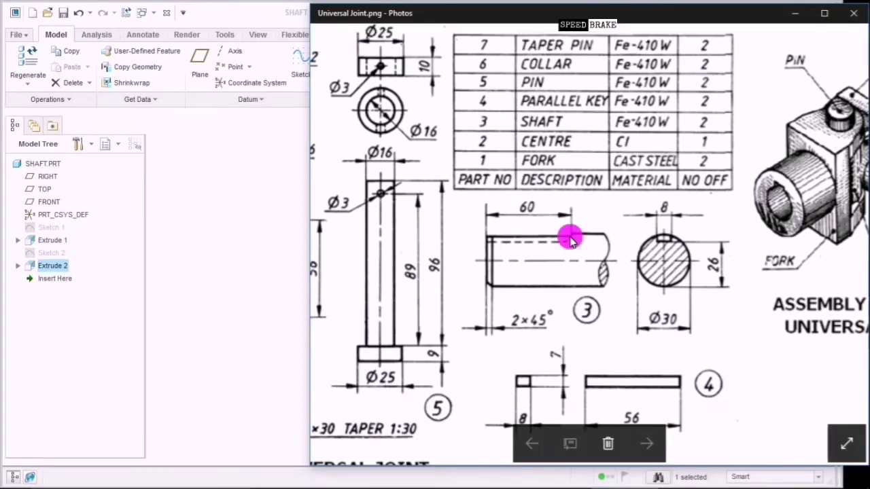
pyautogui.click(492, 239)
pyautogui.click(566, 242)
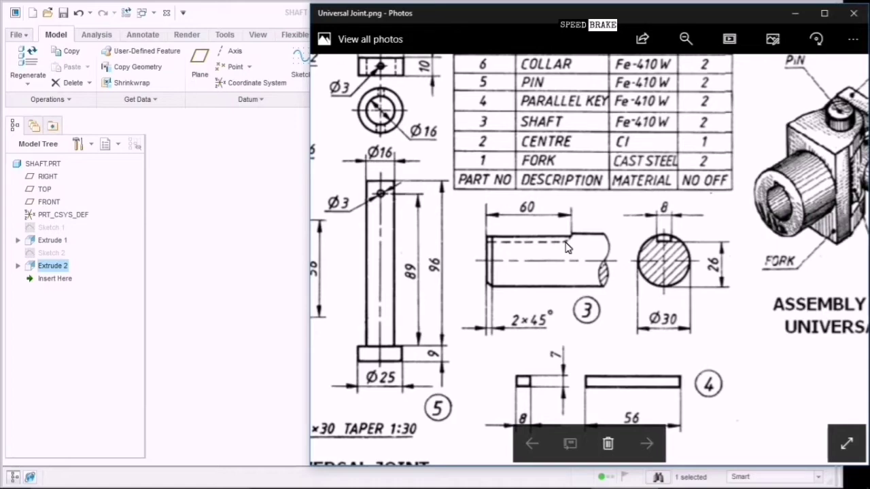
pyautogui.click(202, 273)
pyautogui.click(854, 247)
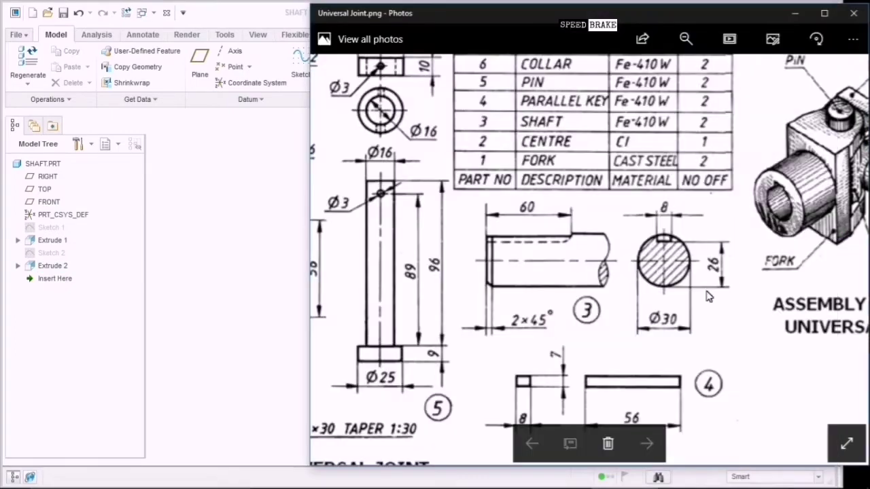
pyautogui.click(287, 269)
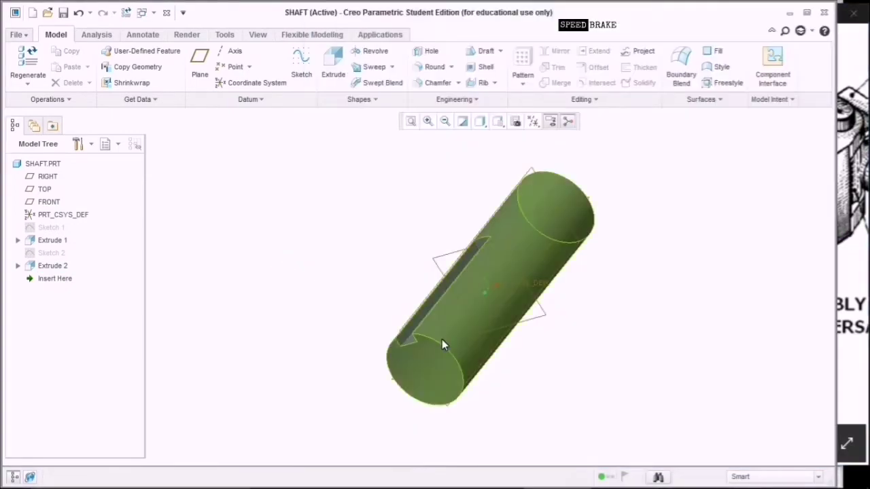
# Apply a 45 x D chamfer with D = 2 to the shaft's circular end edge.
pyautogui.click(437, 82)
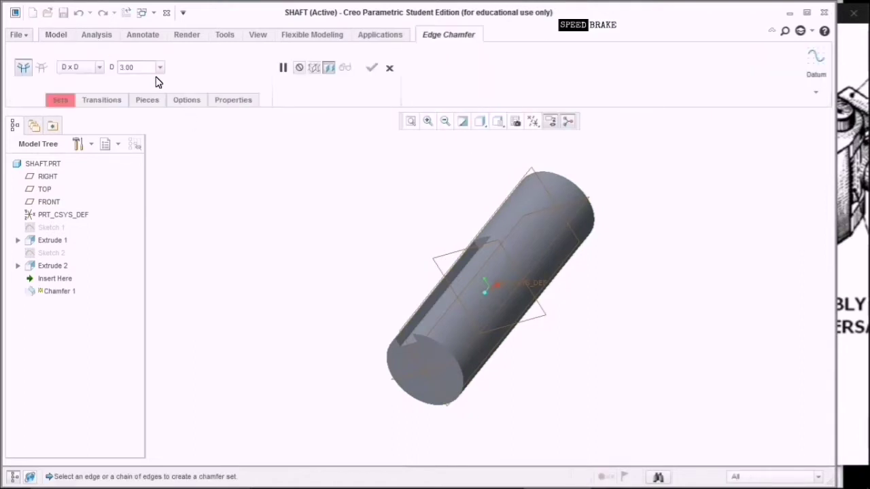
pyautogui.click(100, 68)
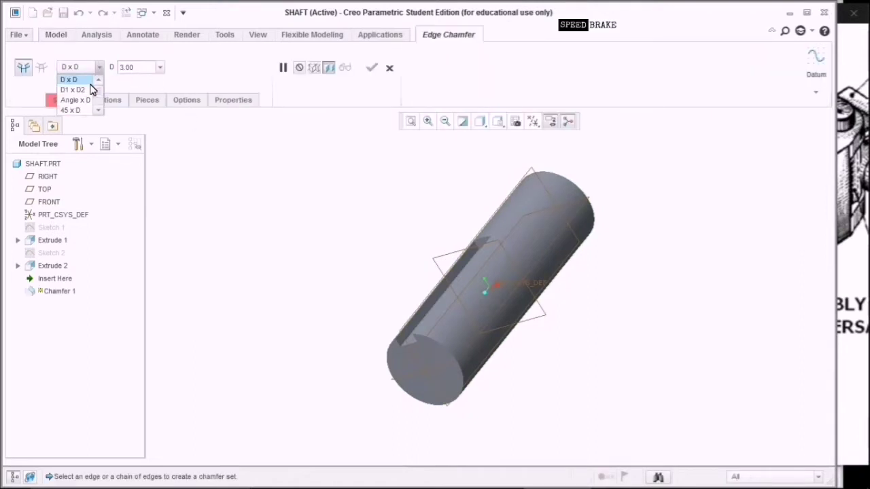
pyautogui.click(94, 111)
pyautogui.click(136, 68)
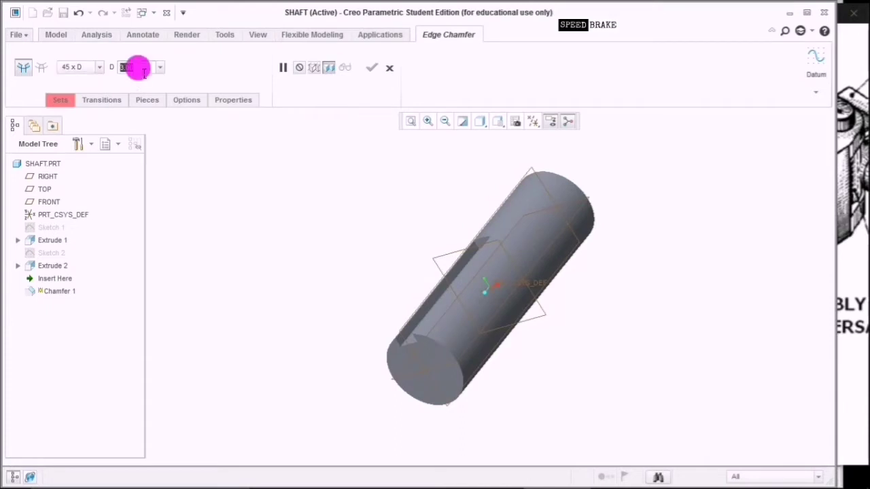
pyautogui.write('2')
pyautogui.press('Return')
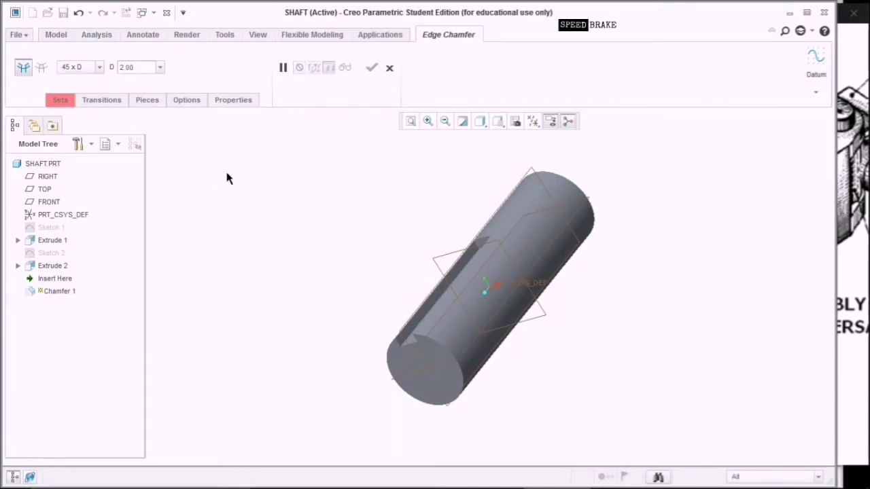
pyautogui.click(435, 342)
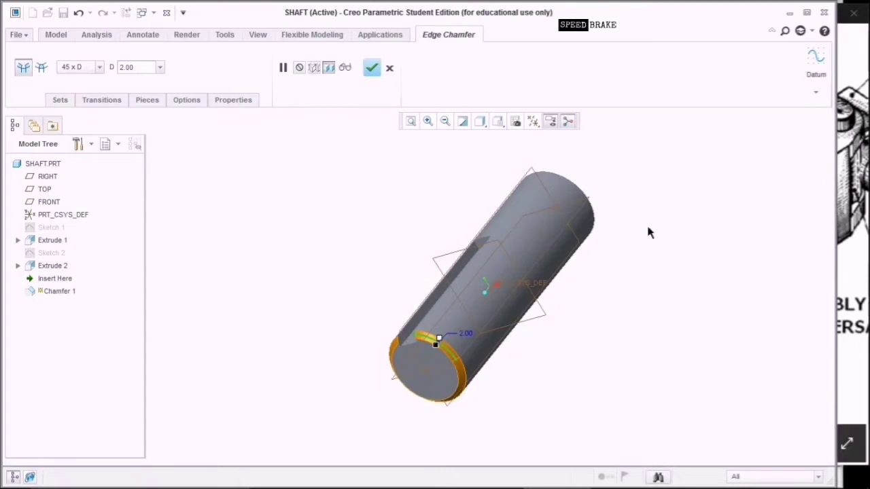
pyautogui.click(372, 67)
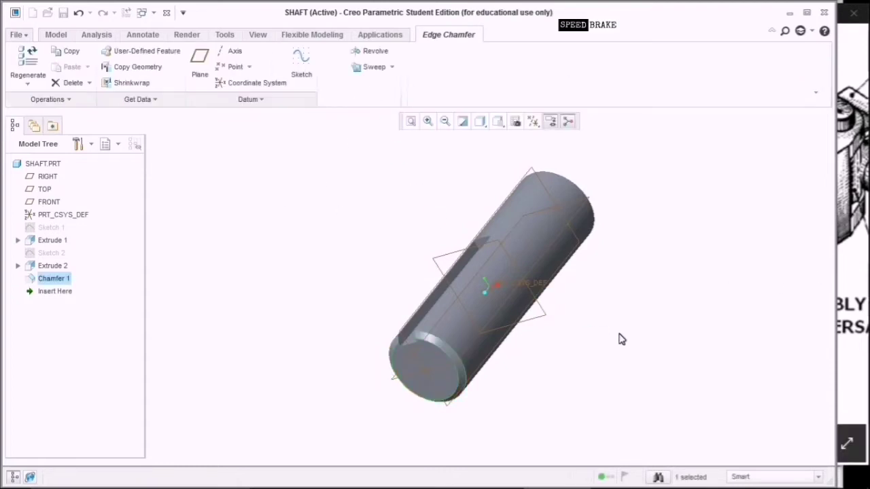
# Check the Universal Joint drawing, then orbit the shaft to show the keyway slot.
pyautogui.click(851, 272)
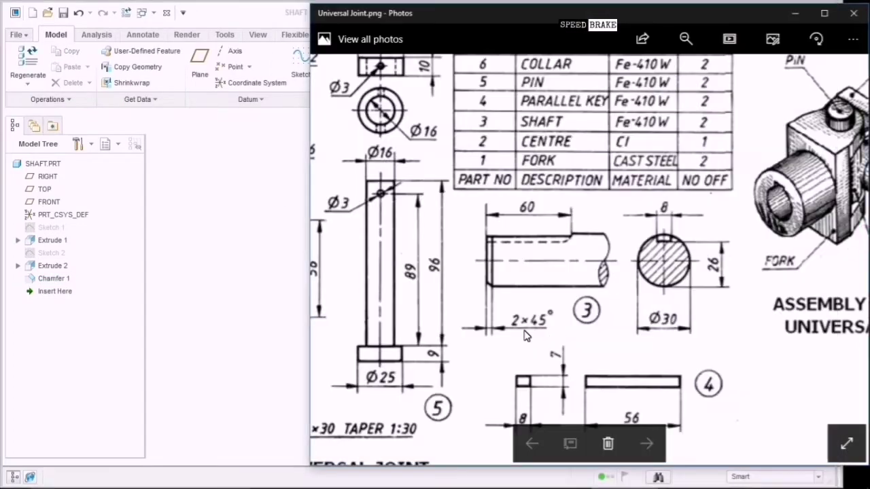
pyautogui.click(297, 334)
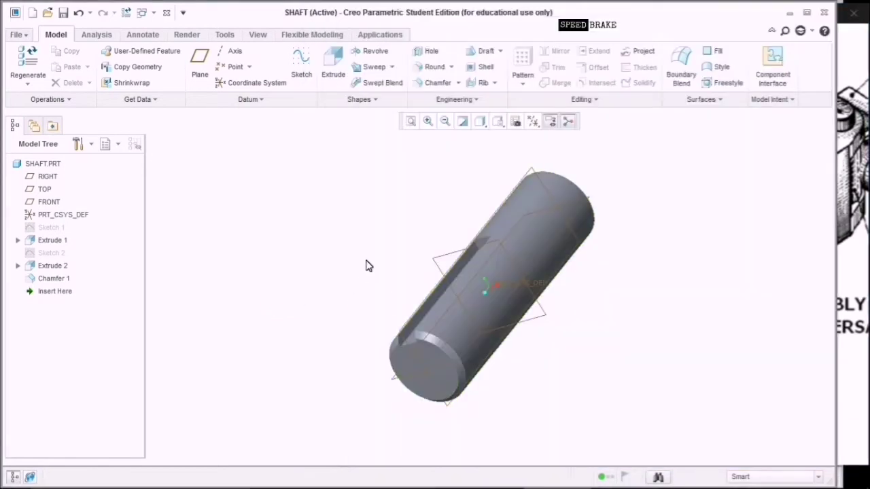
pyautogui.moveTo(365, 266); pyautogui.dragTo(352, 281, button='middle')
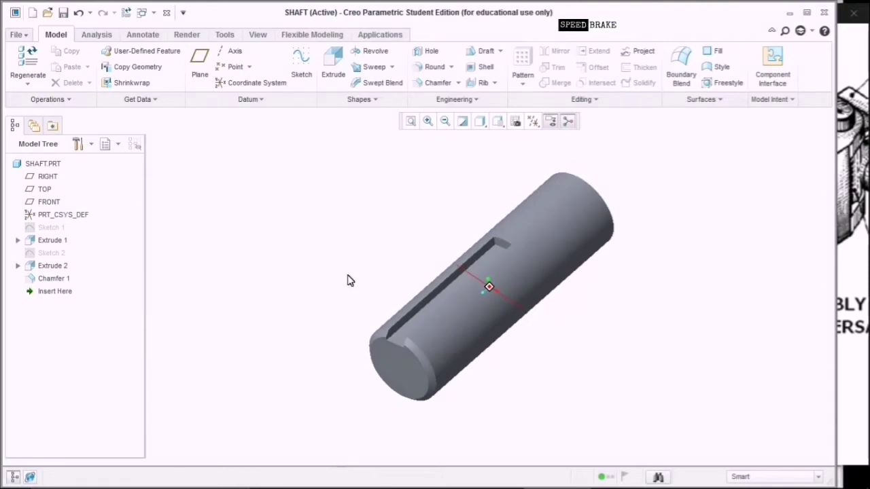
# Save the SHAFT part and begin a new solid part without the default template.
pyautogui.click(63, 13)
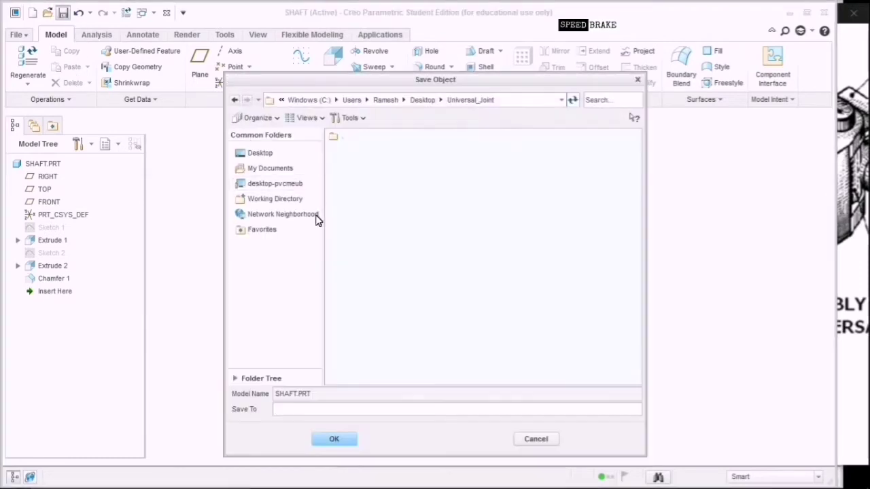
pyautogui.click(331, 440)
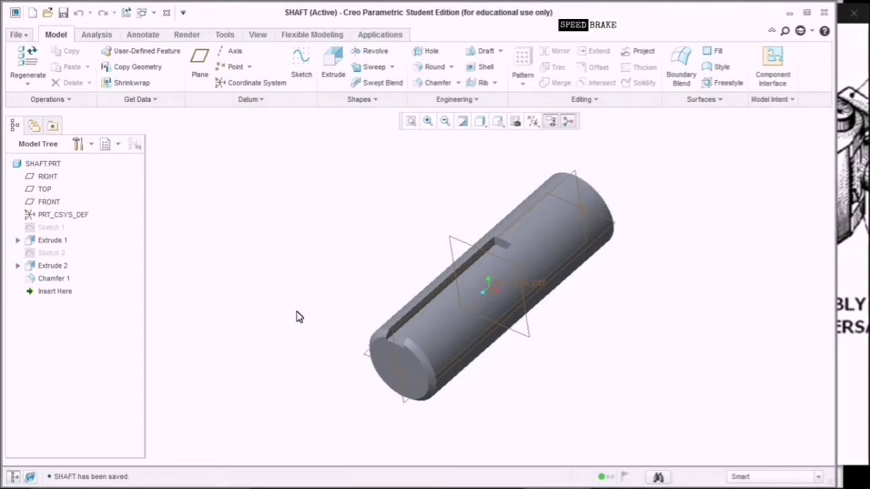
pyautogui.click(32, 12)
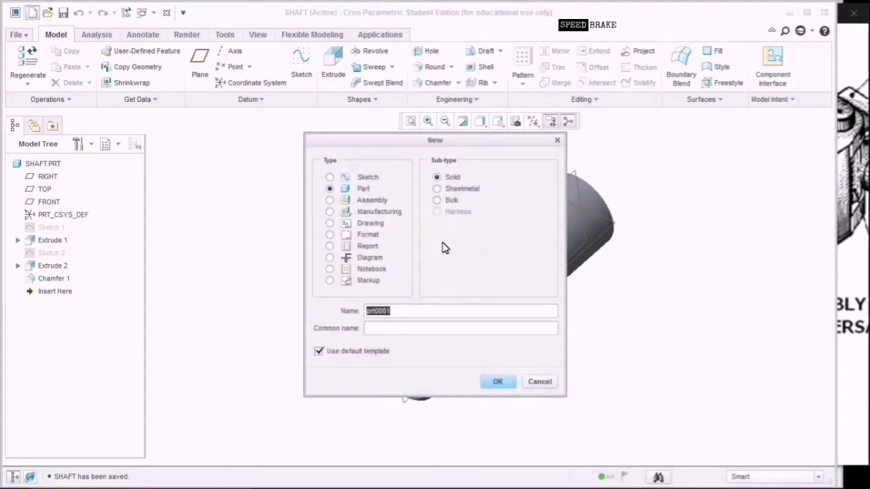
pyautogui.click(360, 351)
pyautogui.click(436, 311)
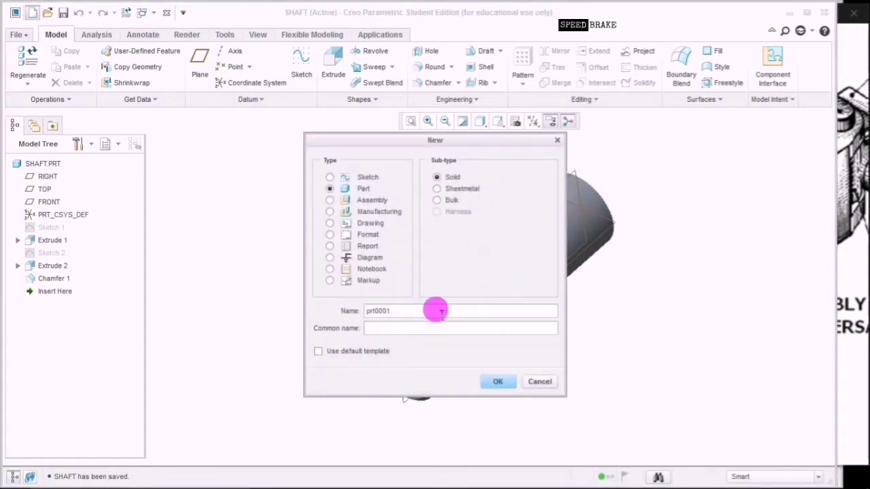
pyautogui.press('BackSpace')
pyautogui.press('BackSpace')
pyautogui.press('BackSpace')
pyautogui.press('BackSpace')
pyautogui.press('BackSpace')
pyautogui.press('BackSpace')
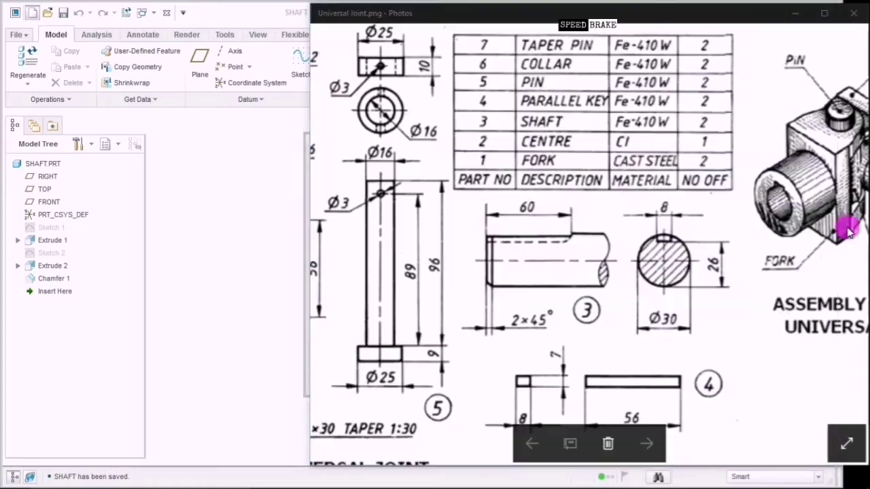
# Look up the parallel key in the Universal Joint drawing's parts table and views.
pyautogui.click(844, 235)
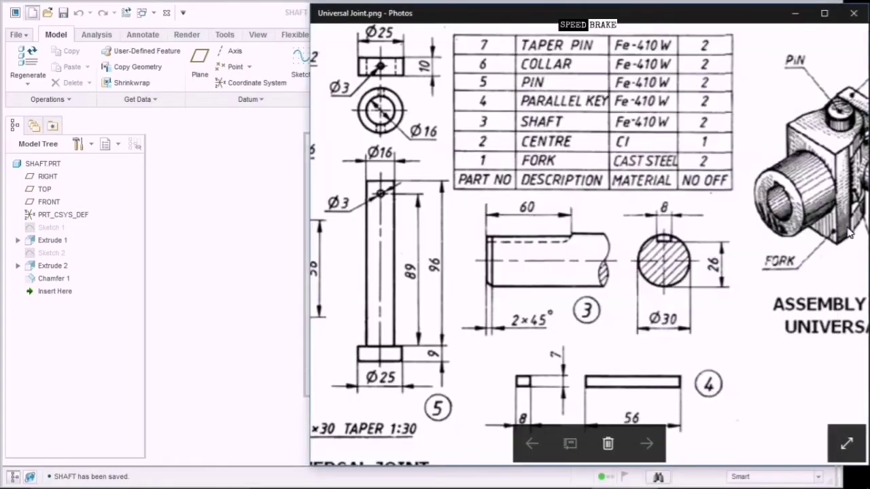
pyautogui.moveTo(563, 136); pyautogui.dragTo(565, 169)
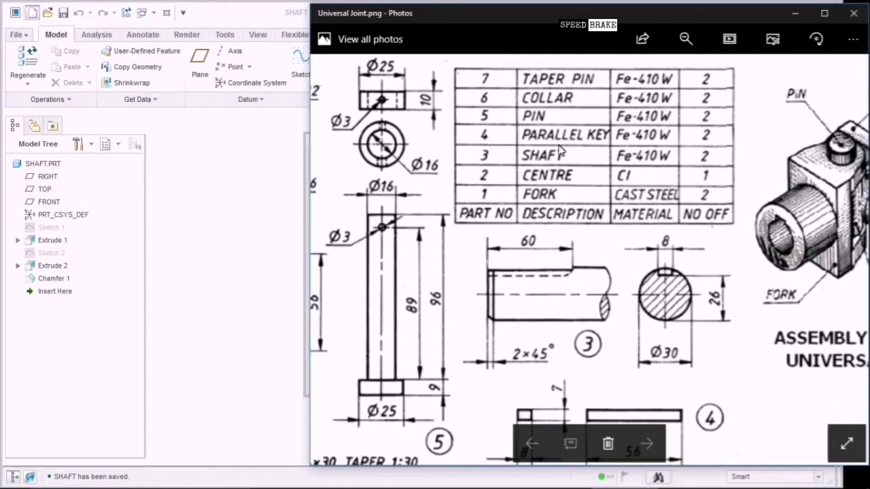
pyautogui.click(560, 136)
pyautogui.moveTo(722, 321); pyautogui.dragTo(722, 215)
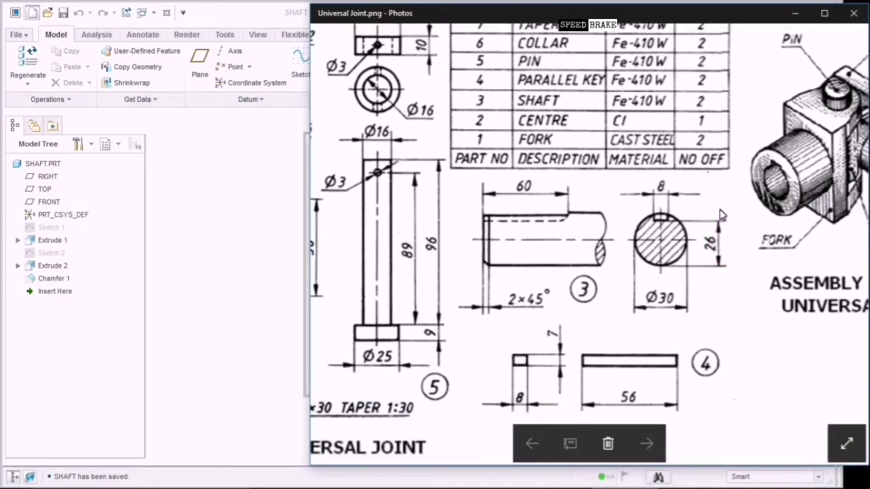
pyautogui.click(621, 374)
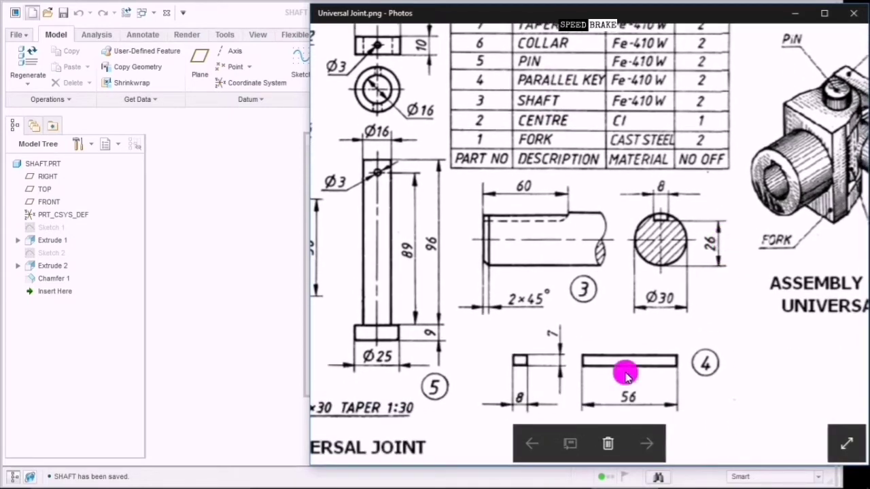
pyautogui.click(526, 410)
pyautogui.click(557, 342)
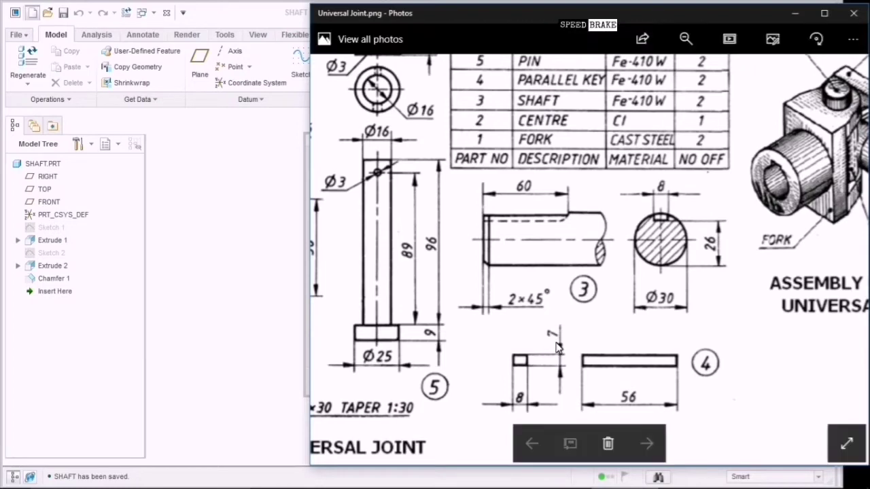
pyautogui.click(644, 407)
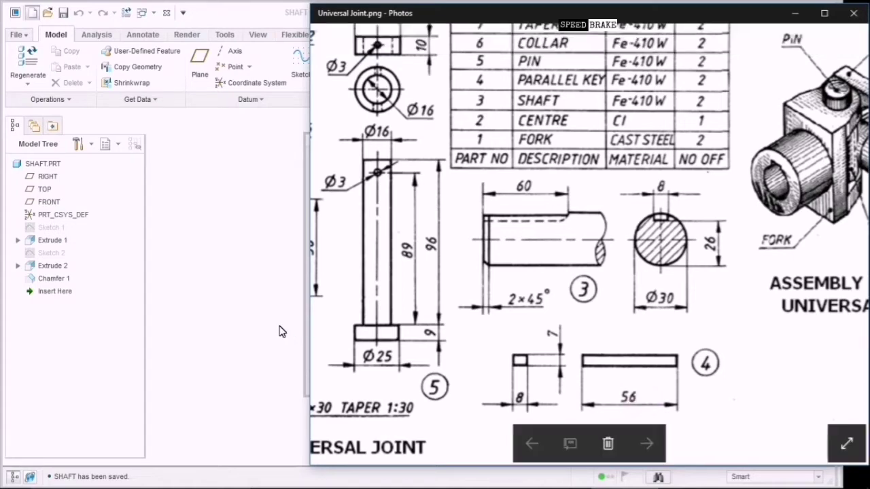
# Name the part Parallel_Key and create it from the chosen template.
pyautogui.click(274, 329)
pyautogui.click(392, 312)
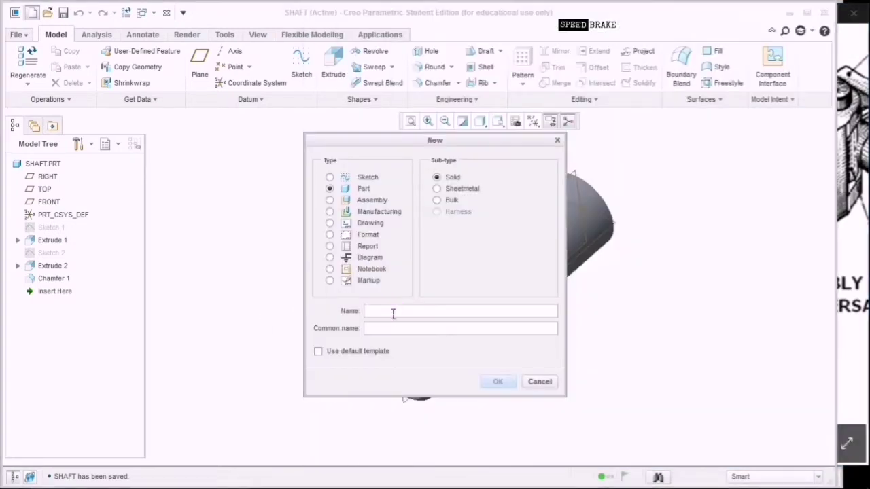
pyautogui.write('Parallel_')
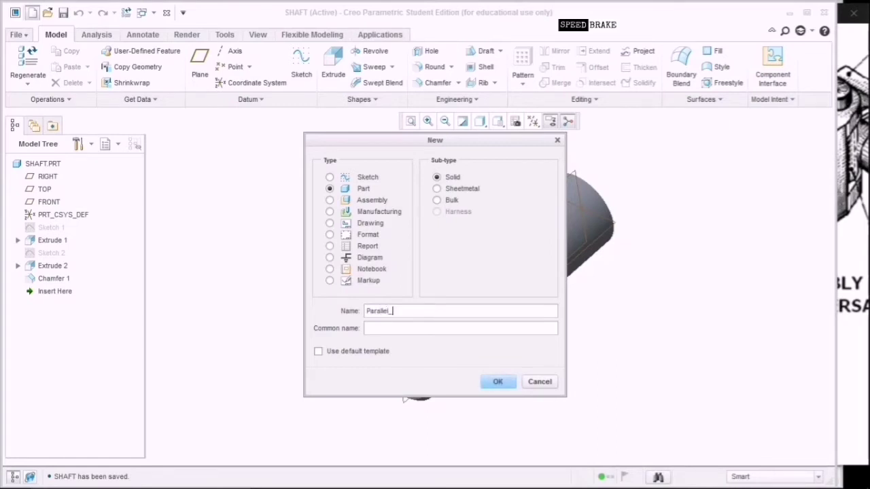
pyautogui.write('Key')
pyautogui.click(498, 383)
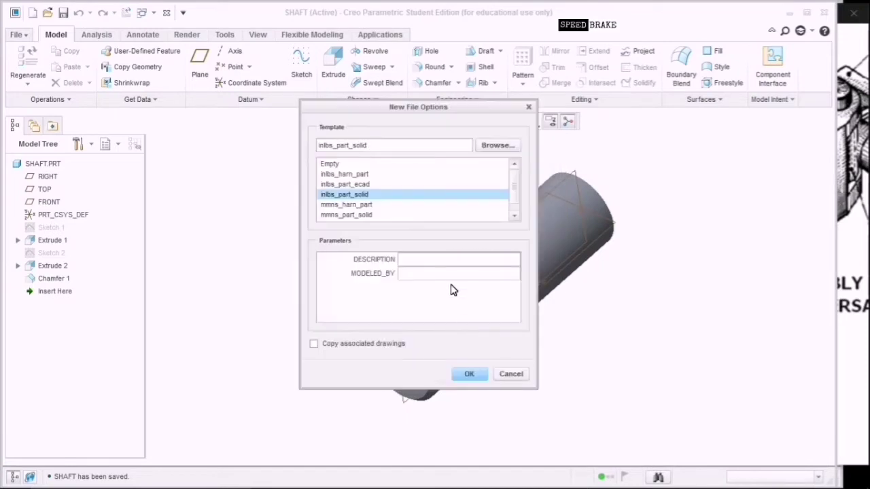
pyautogui.click(445, 273)
pyautogui.hotkey('ctrl', 'F7')
pyautogui.click(481, 374)
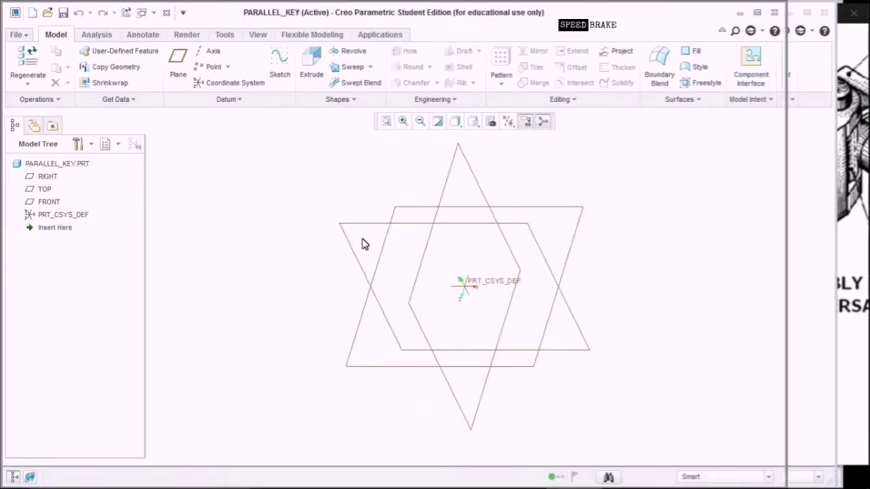
# Start a sketch on the FRONT plane and draw a rough rectangle.
pyautogui.click(50, 202)
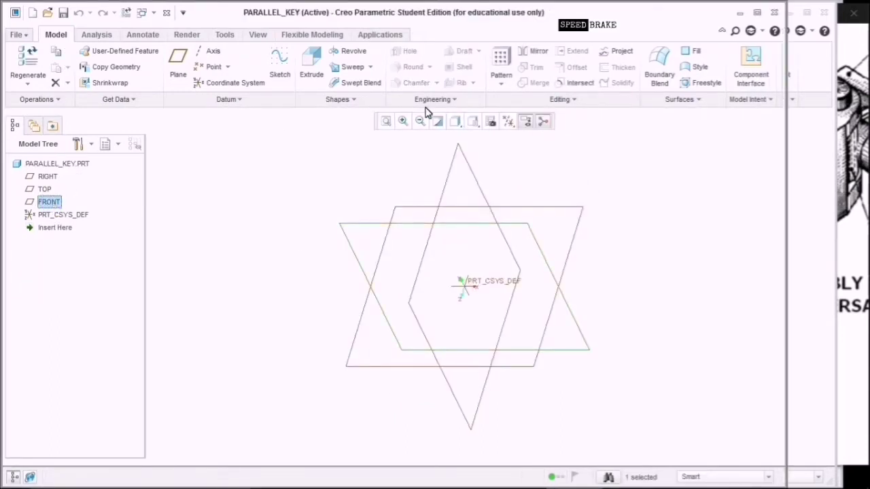
pyautogui.click(288, 75)
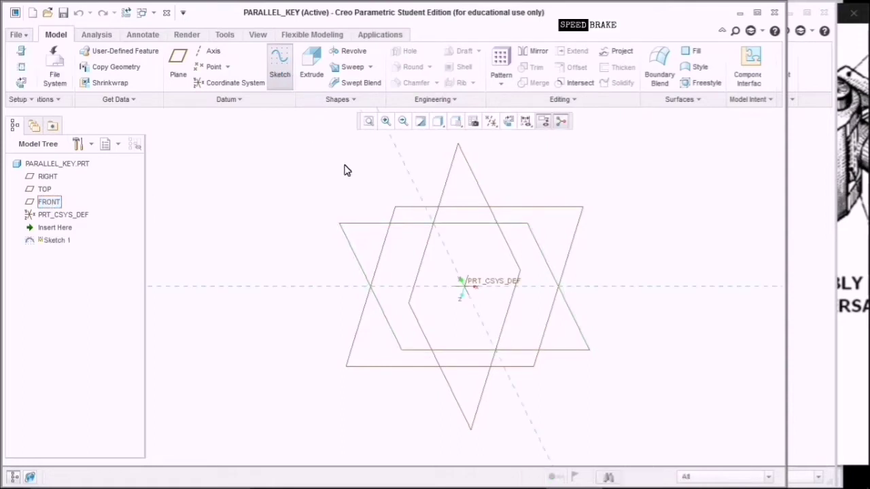
pyautogui.click(508, 123)
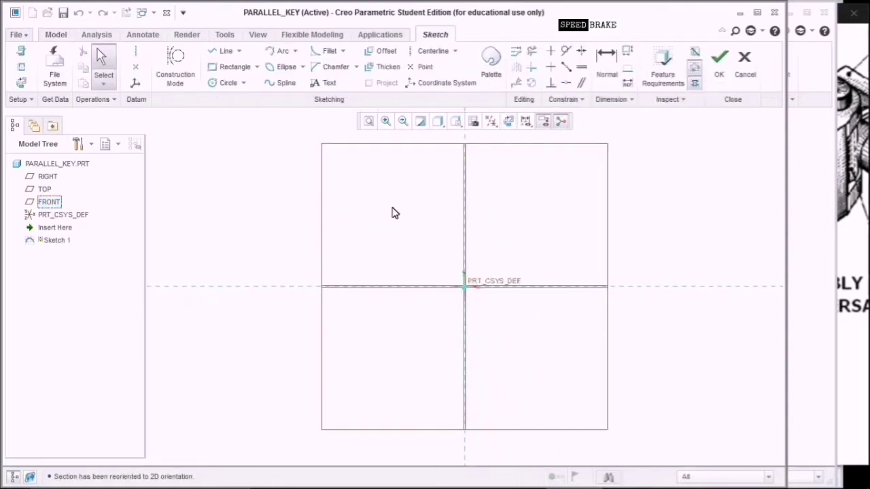
pyautogui.click(231, 66)
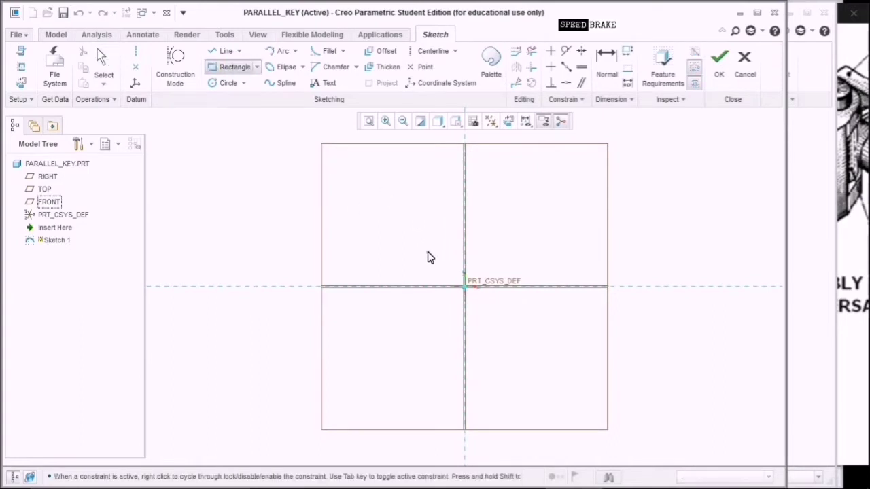
pyautogui.click(427, 253)
pyautogui.click(493, 365)
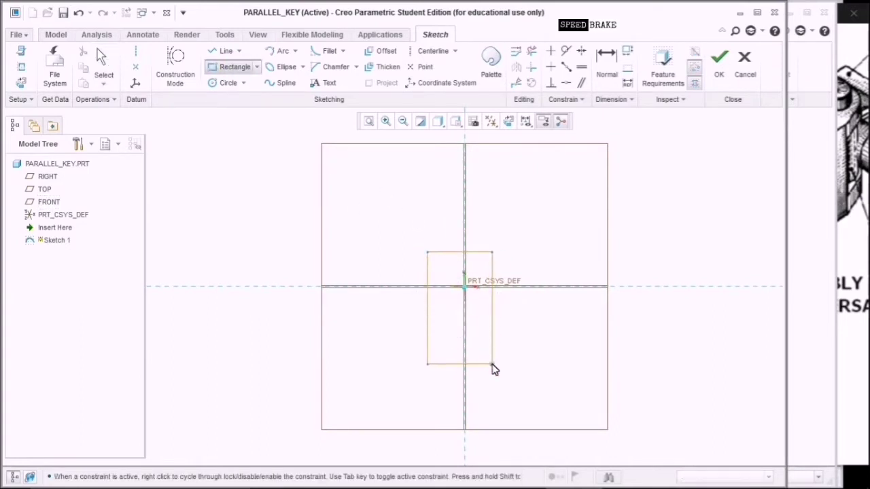
pyautogui.middleClick(644, 334)
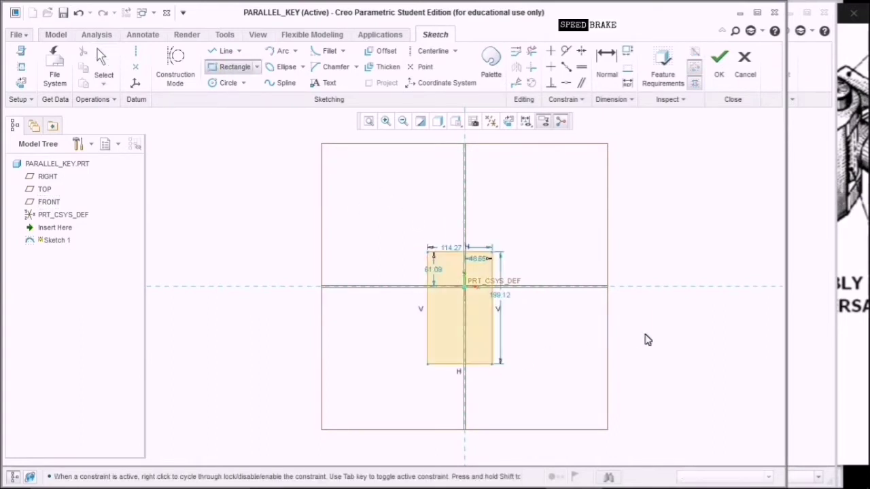
# Set the rectangle height to 8 and its vertical offset from the origin to 4.
pyautogui.click(503, 296)
pyautogui.doubleClick(504, 298)
pyautogui.write('8.5')
pyautogui.press('Return')
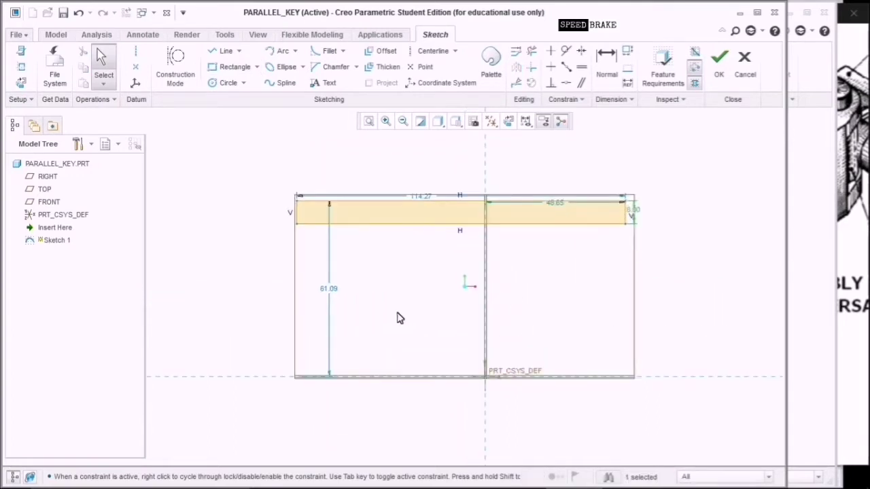
pyautogui.click(336, 289)
pyautogui.click(335, 291)
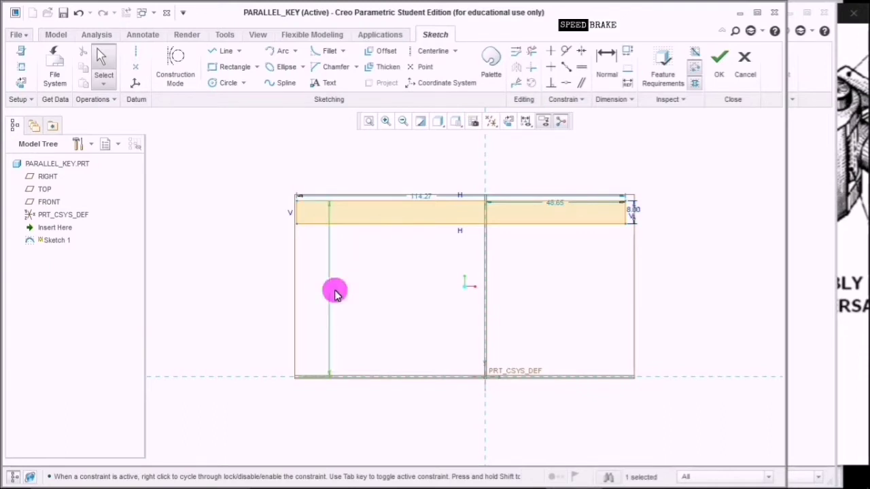
pyautogui.write('4')
pyautogui.press('Return')
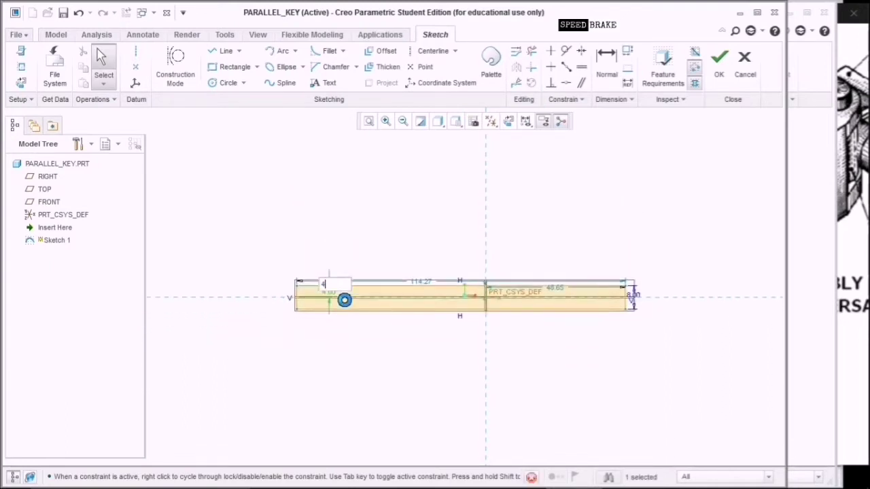
# Set the width to 7 and the horizontal offset to 7/2, then finish the sketch.
pyautogui.doubleClick(424, 277)
pyautogui.write('7')
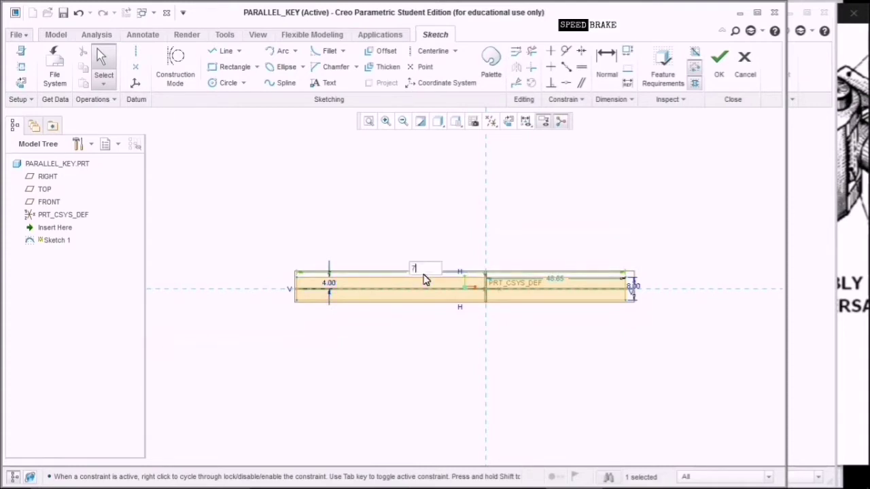
pyautogui.press('Return')
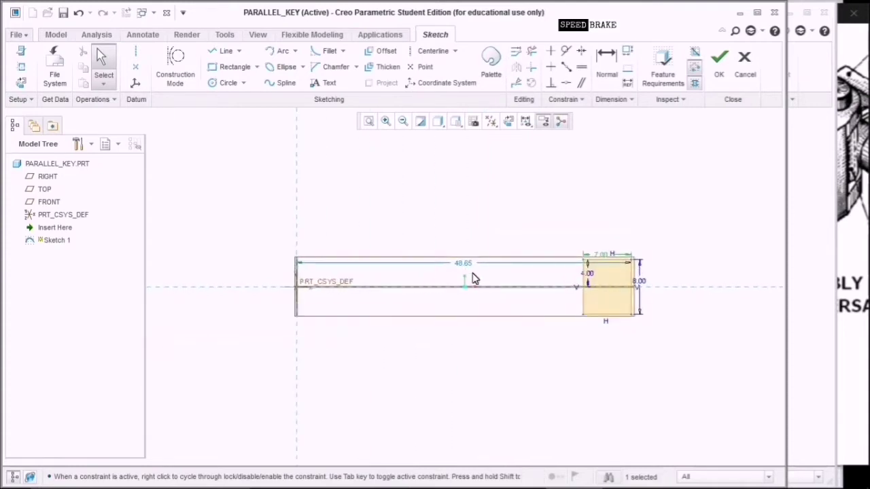
pyautogui.doubleClick(466, 269)
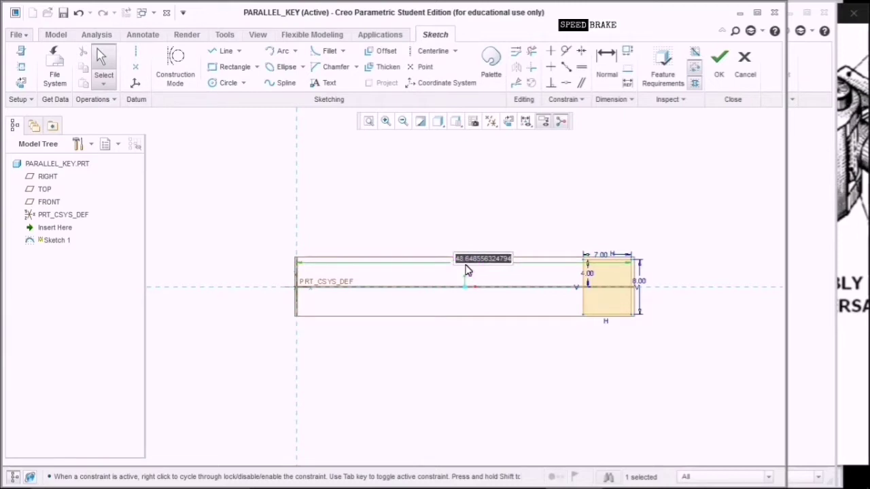
pyautogui.write('70')
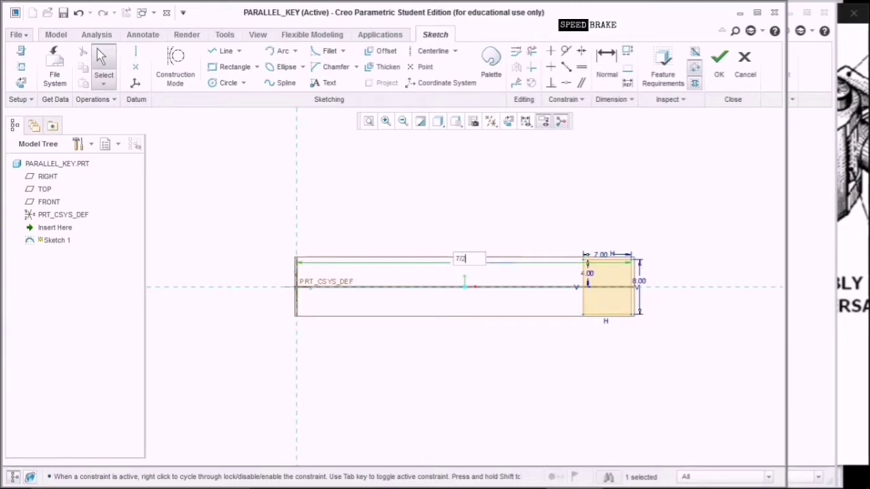
pyautogui.write('/2')
pyautogui.press('Return')
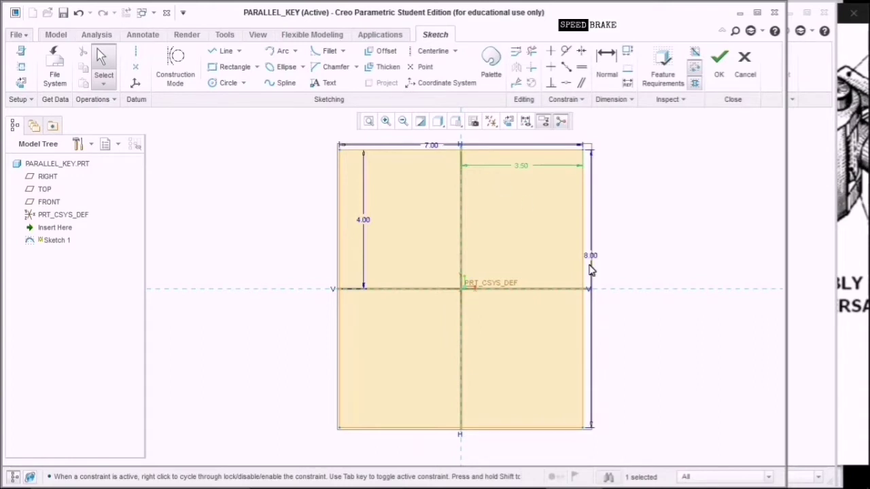
pyautogui.click(719, 68)
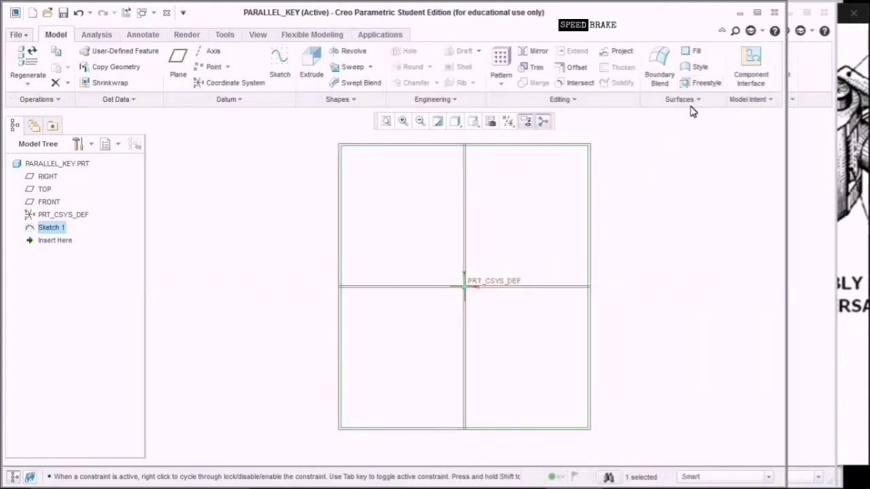
# Extrude Sketch 1 symmetrically to a 56 mm depth and confirm the feature.
pyautogui.click(314, 76)
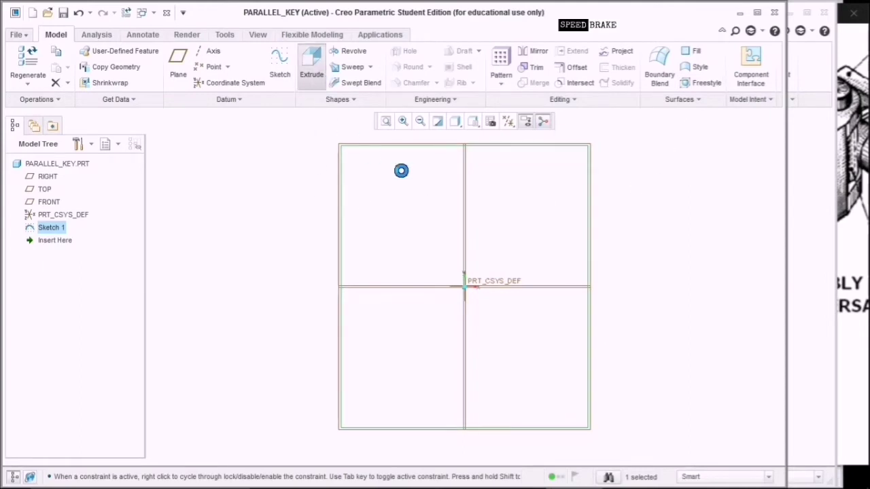
pyautogui.click(474, 121)
pyautogui.click(484, 135)
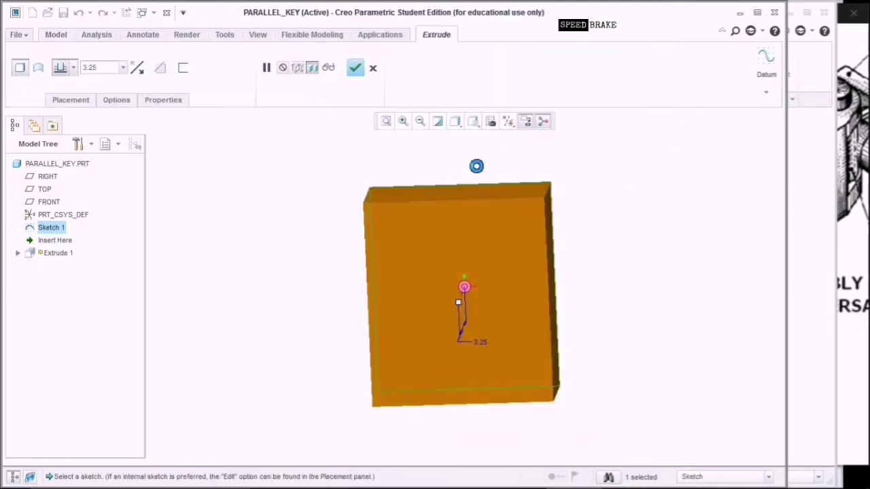
pyautogui.click(72, 67)
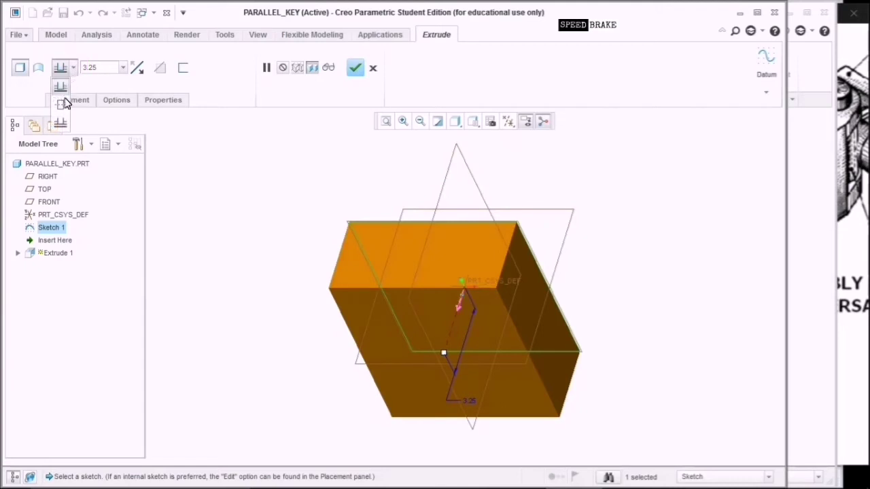
pyautogui.click(63, 101)
pyautogui.click(109, 68)
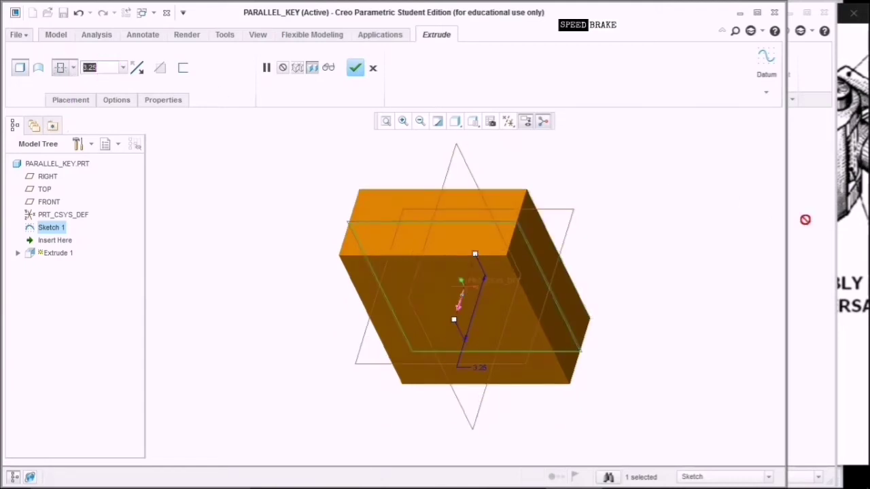
pyautogui.write('5')
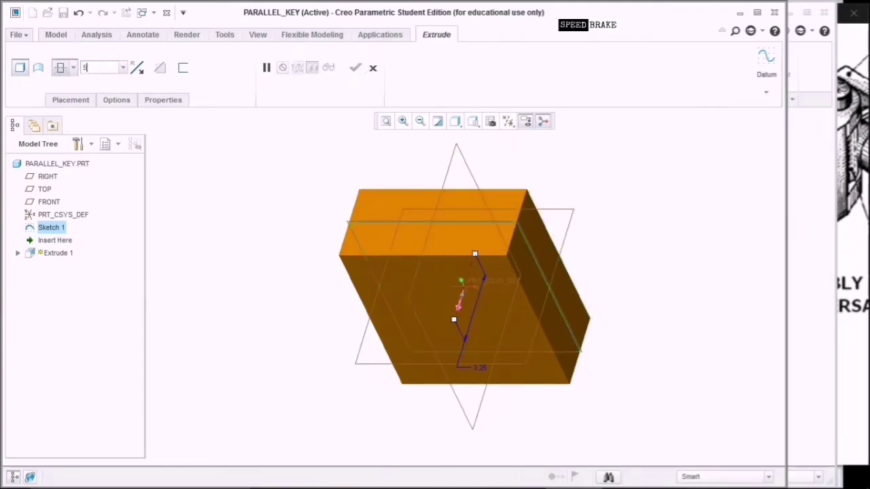
pyautogui.write('6')
pyautogui.click(301, 146)
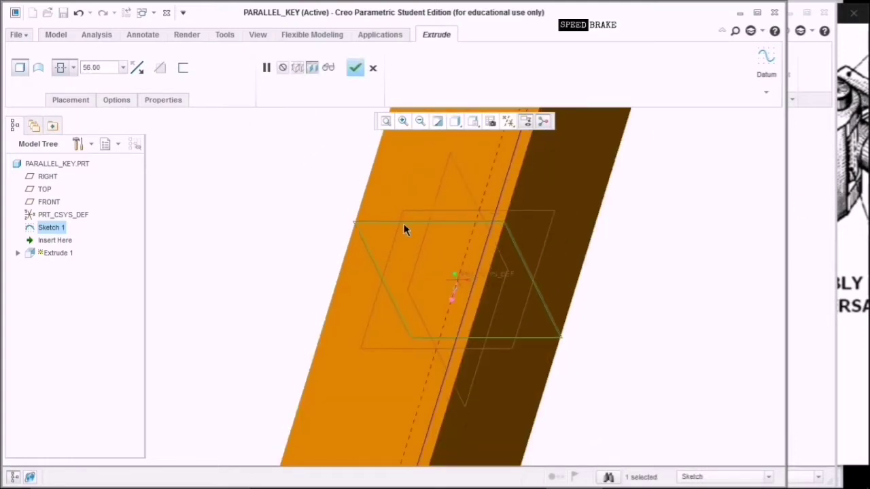
pyautogui.click(385, 121)
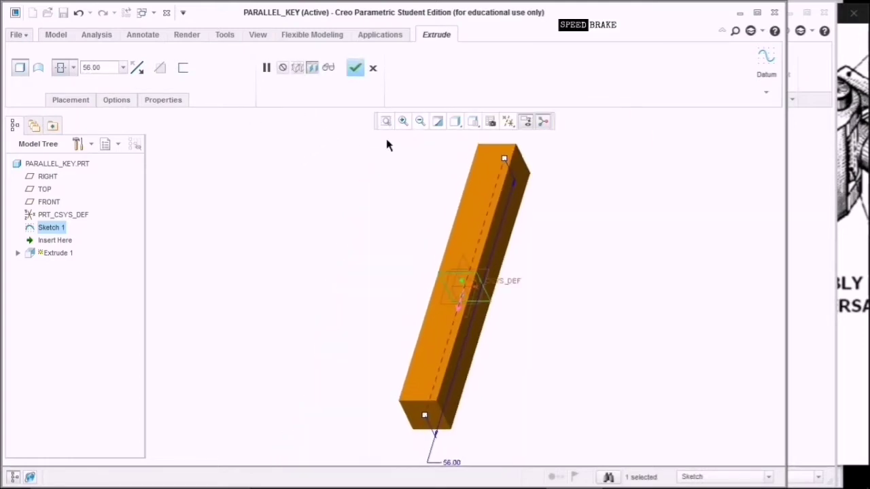
pyautogui.click(355, 67)
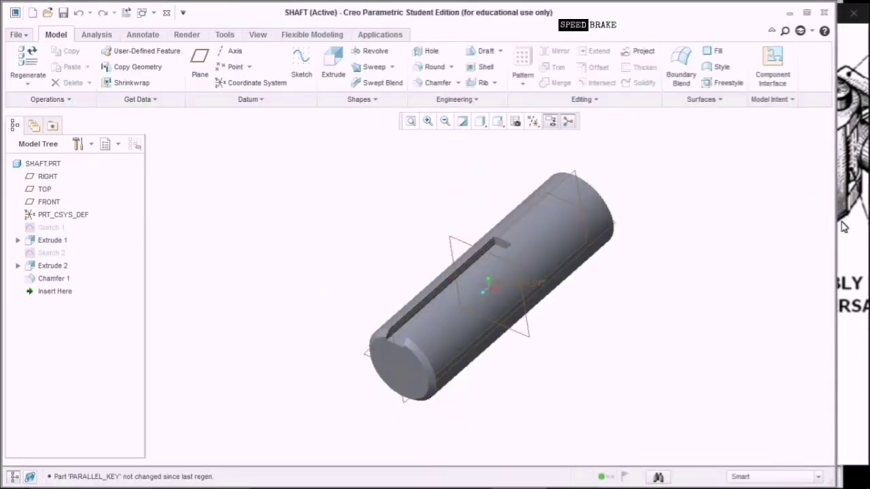
pyautogui.click(849, 230)
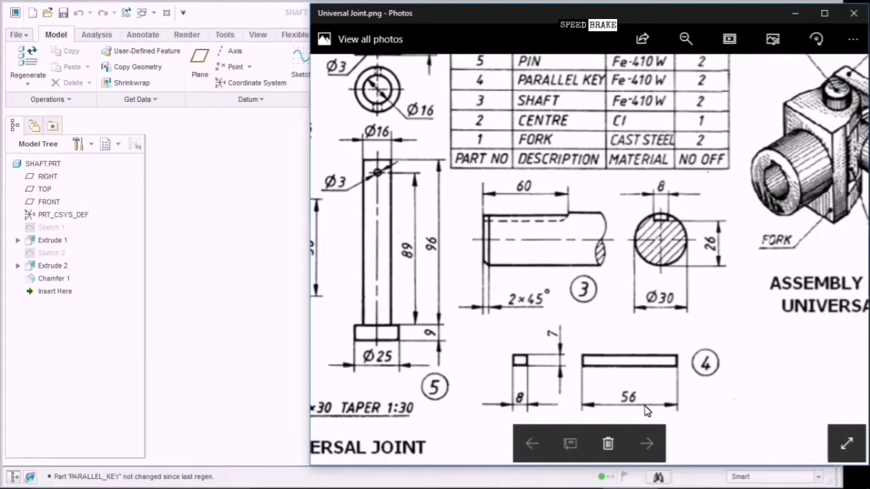
pyautogui.moveTo(631, 397); pyautogui.dragTo(658, 396)
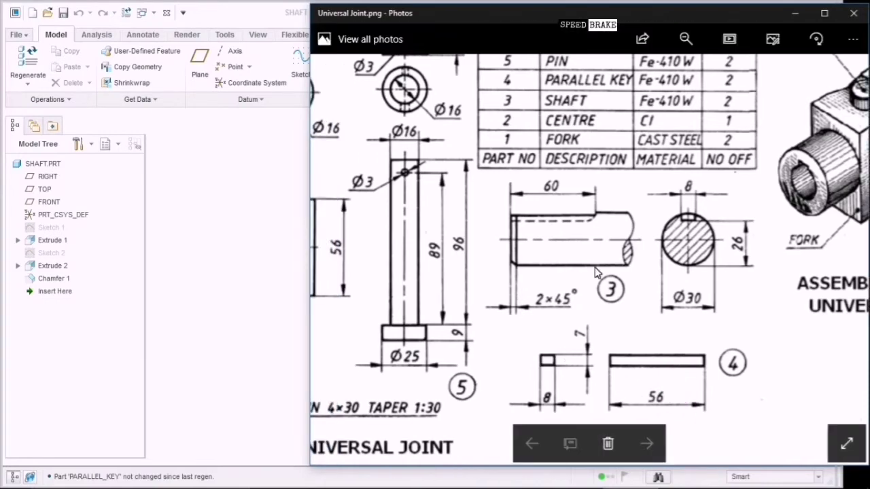
pyautogui.moveTo(592, 200); pyautogui.dragTo(609, 297)
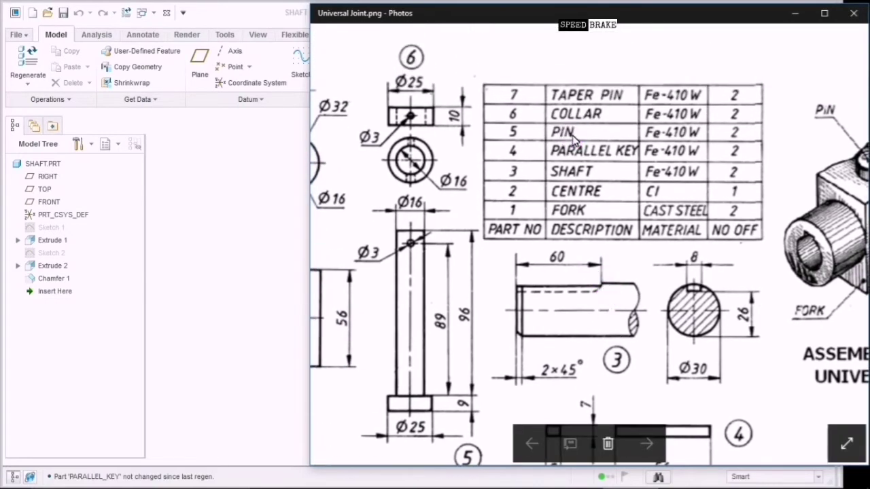
pyautogui.click(172, 274)
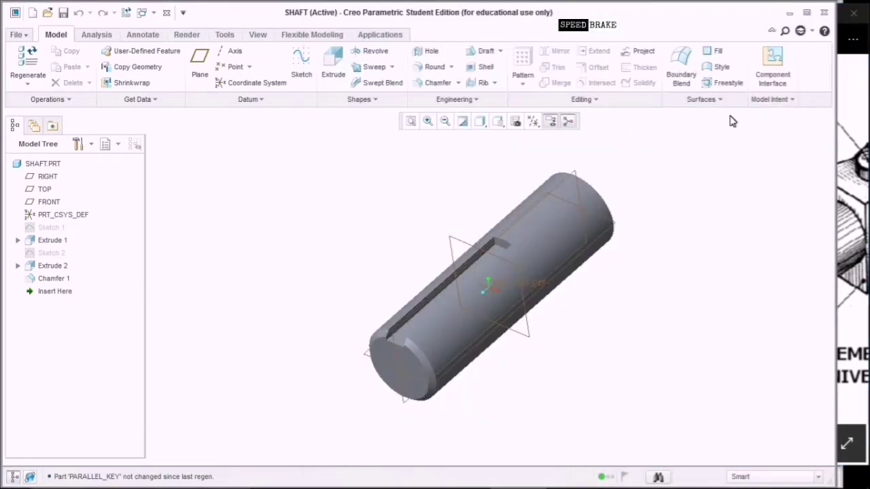
pyautogui.click(788, 19)
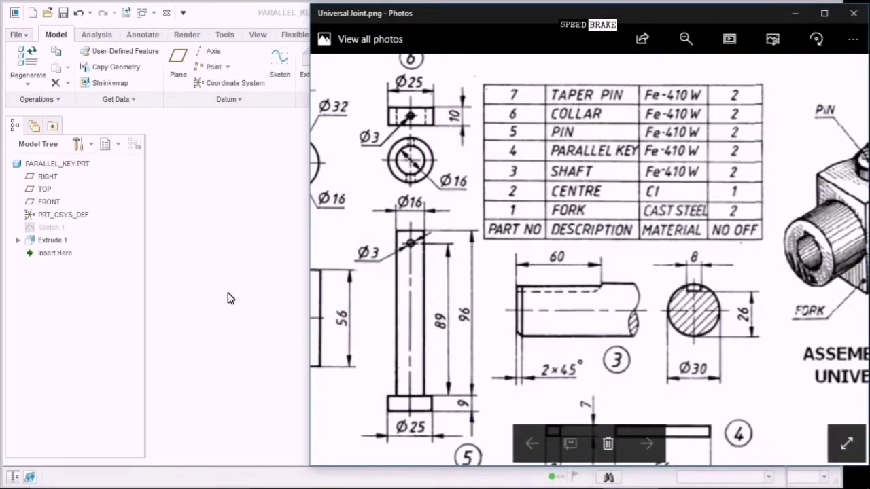
pyautogui.click(228, 299)
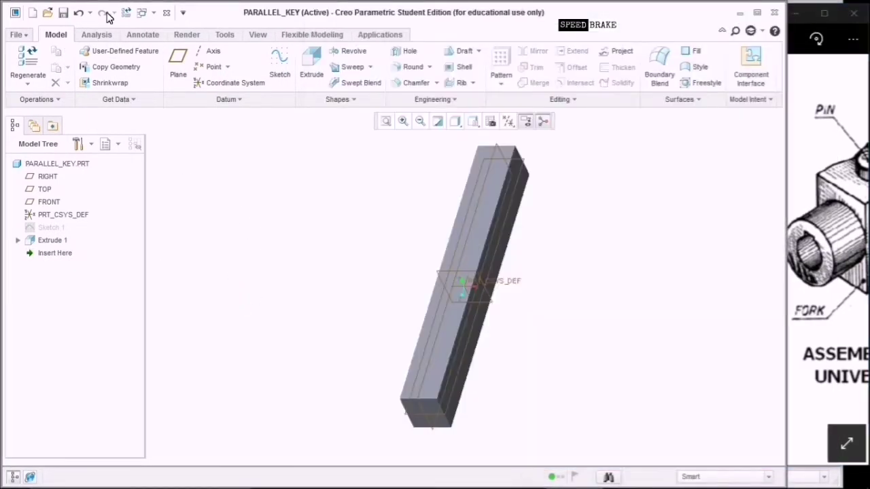
# Save PARALLEL_KEY.PRT and close its window.
pyautogui.click(63, 13)
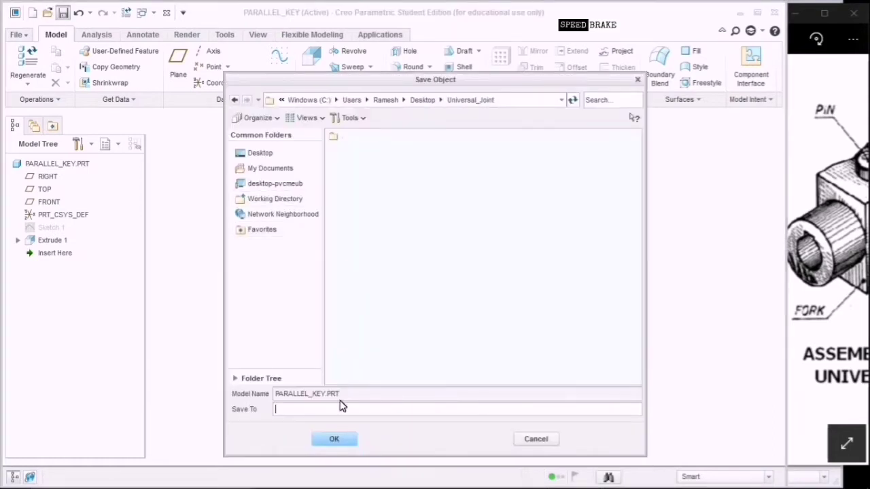
pyautogui.click(339, 439)
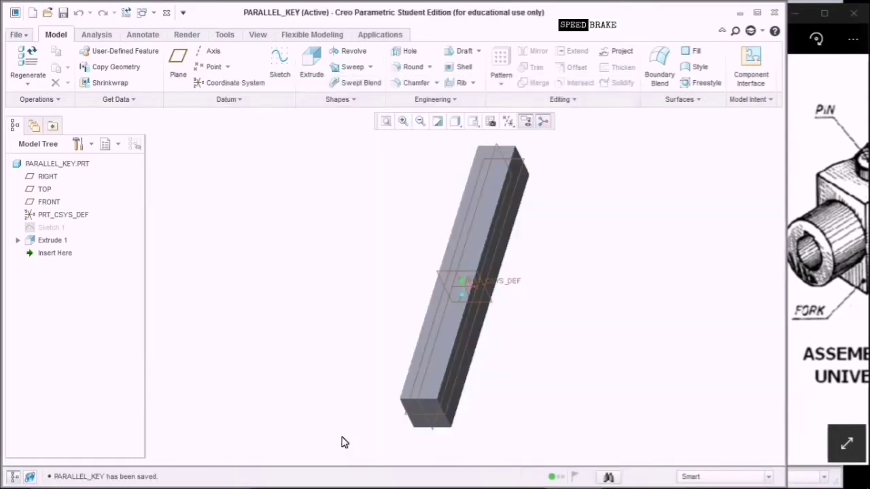
pyautogui.click(779, 13)
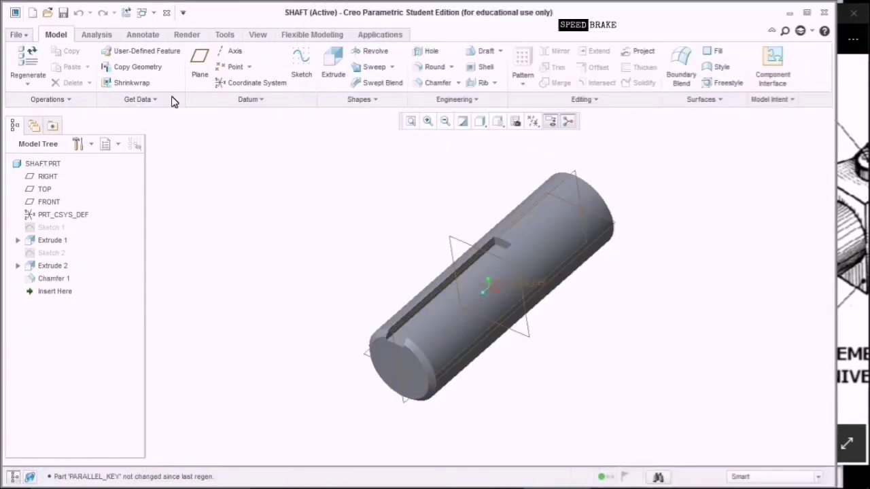
# Create a PIN part without choosing a template, then close it again.
pyautogui.click(32, 13)
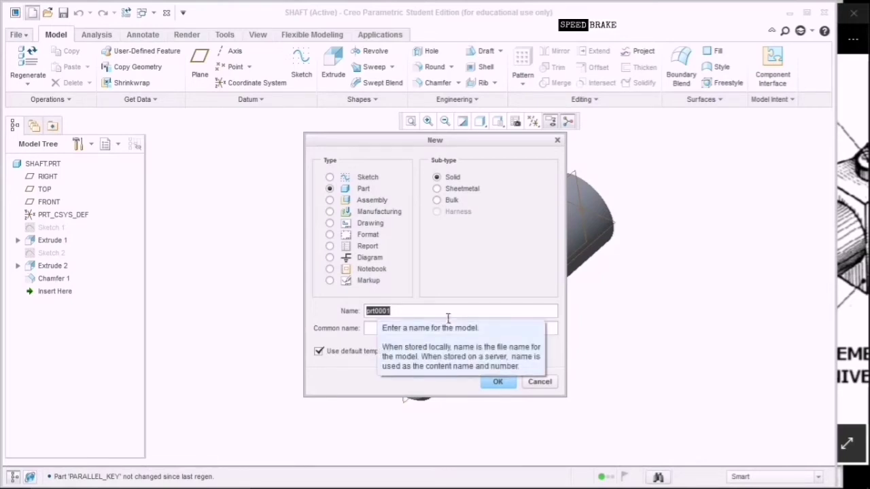
pyautogui.press('BackSpace')
pyautogui.write('Pin')
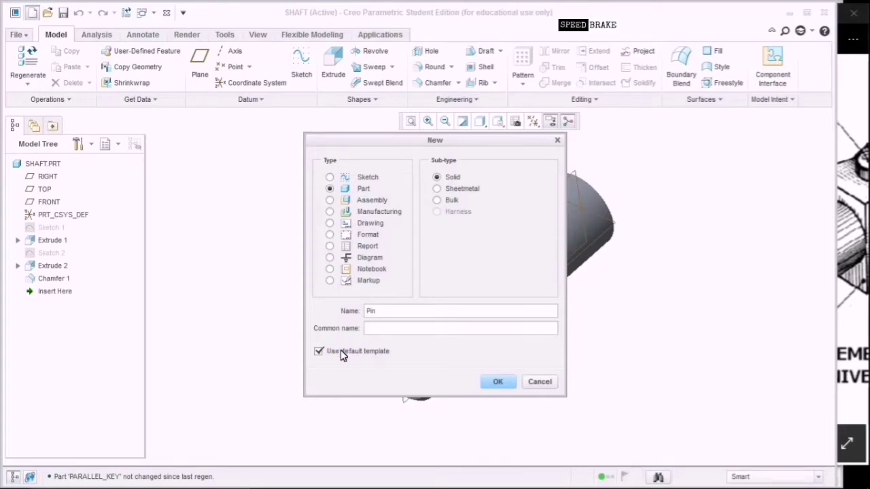
pyautogui.click(342, 355)
pyautogui.click(492, 385)
pyautogui.click(459, 279)
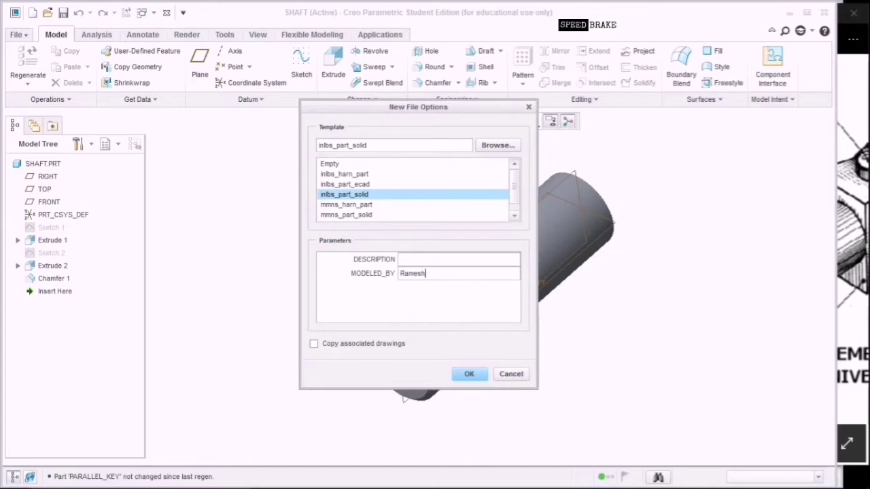
pyautogui.click(468, 375)
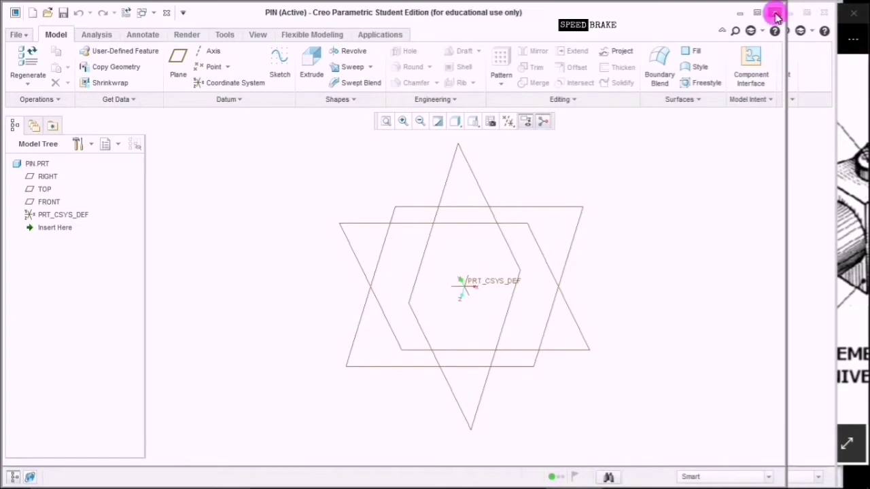
pyautogui.click(774, 12)
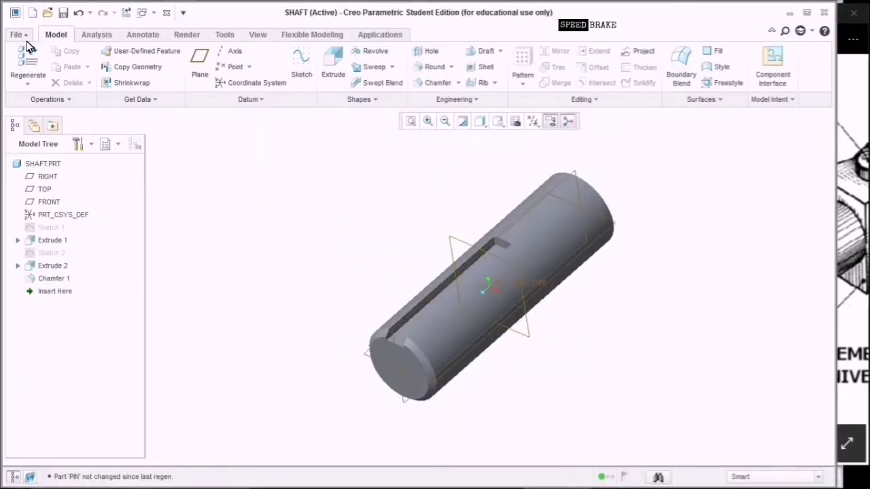
# Recreate the PIN part using the mmns_part_solid millimetre template.
pyautogui.click(32, 12)
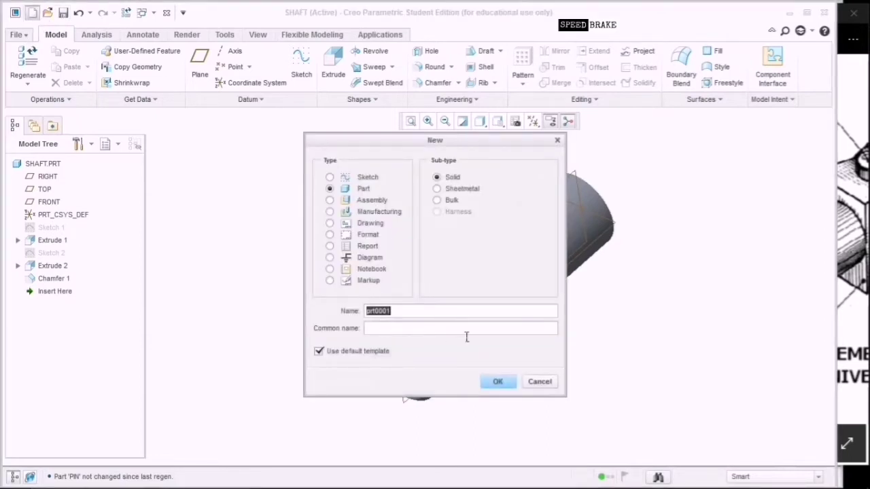
pyautogui.press('BackSpace')
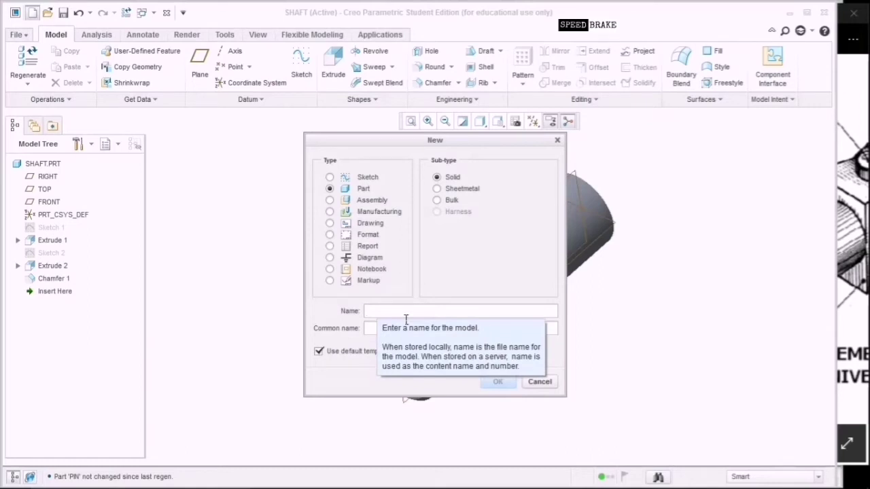
pyautogui.write('Pin')
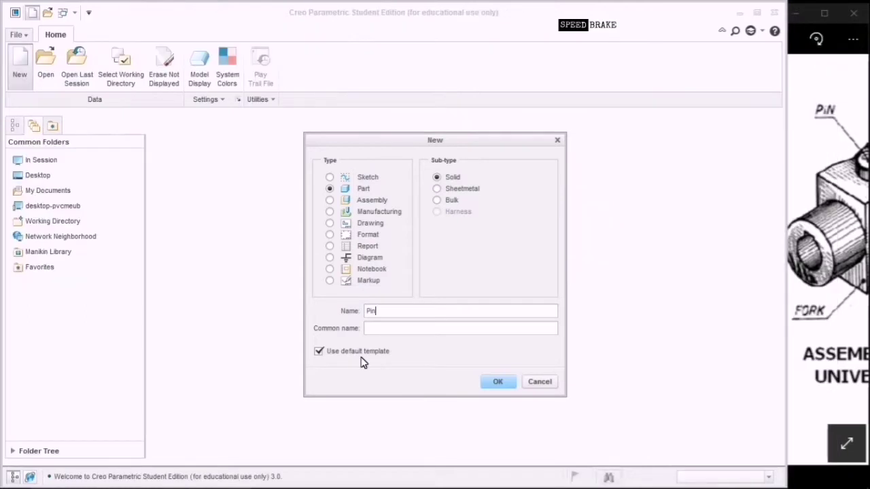
pyautogui.click(359, 351)
pyautogui.click(499, 383)
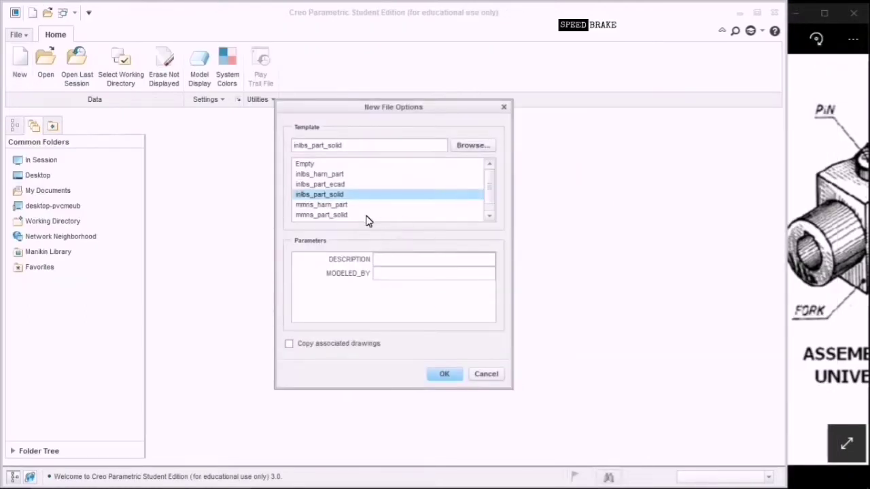
pyautogui.click(367, 217)
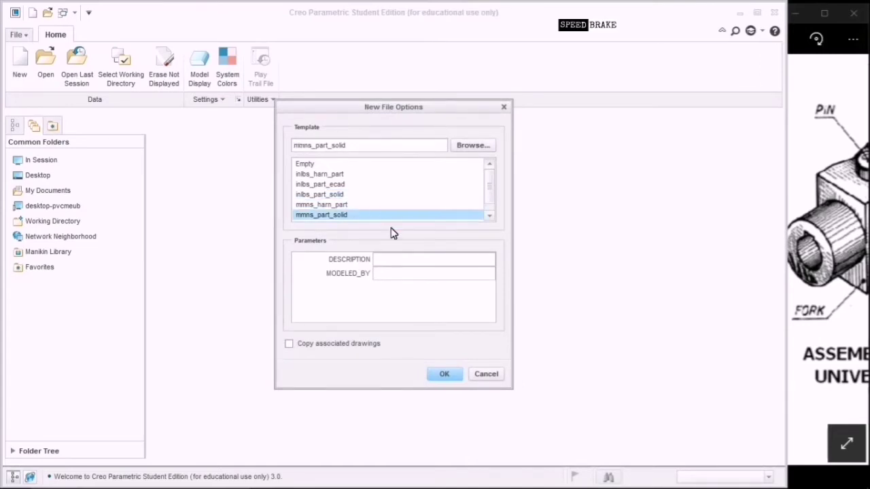
pyautogui.click(397, 274)
pyautogui.click(441, 374)
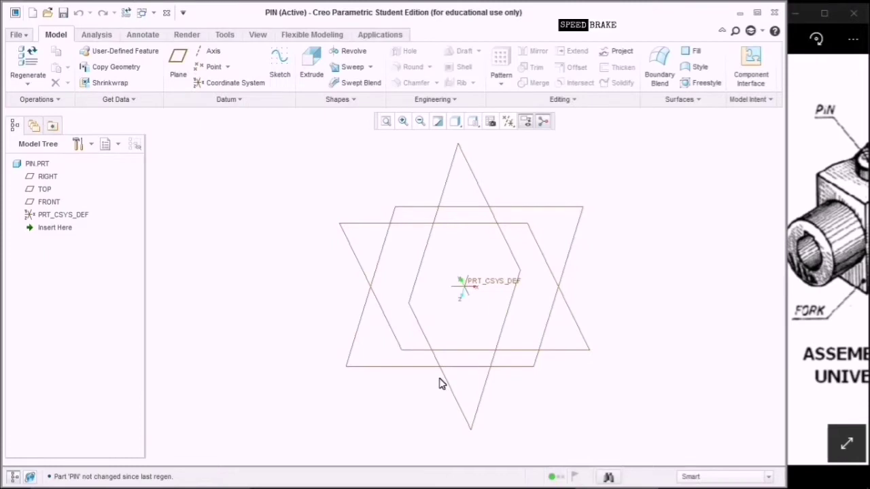
# Pan the Universal Joint drawing to the pin's view showing Ø16, Ø25, 89, 96 and 9.
pyautogui.click(814, 187)
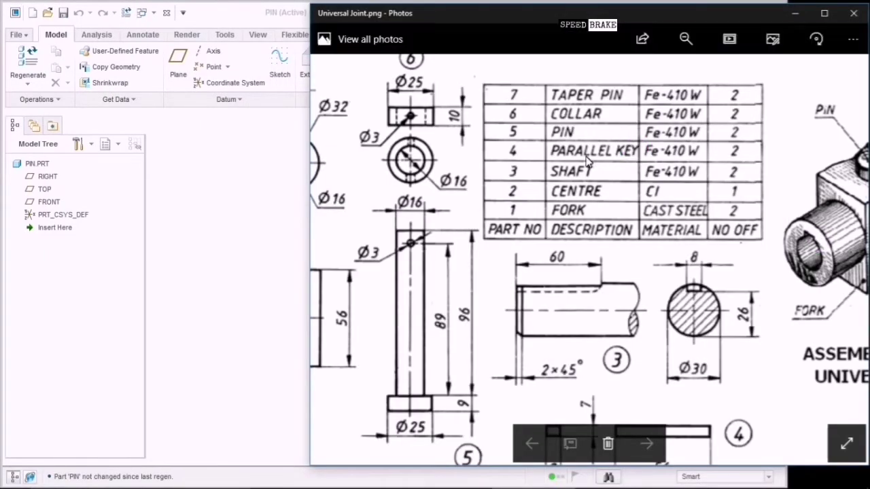
pyautogui.moveTo(610, 270)
pyautogui.mouseDown()
pyautogui.moveTo(625, 233)
pyautogui.moveTo(670, 189)
pyautogui.mouseUp()
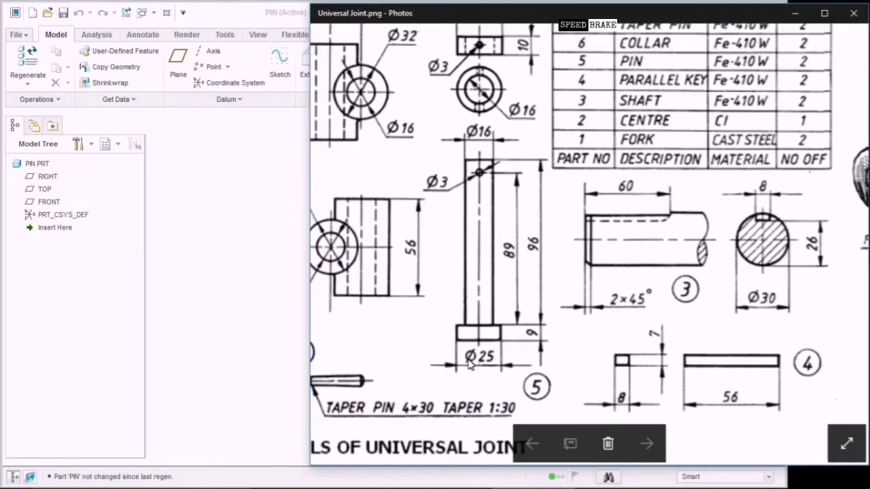
pyautogui.click(534, 342)
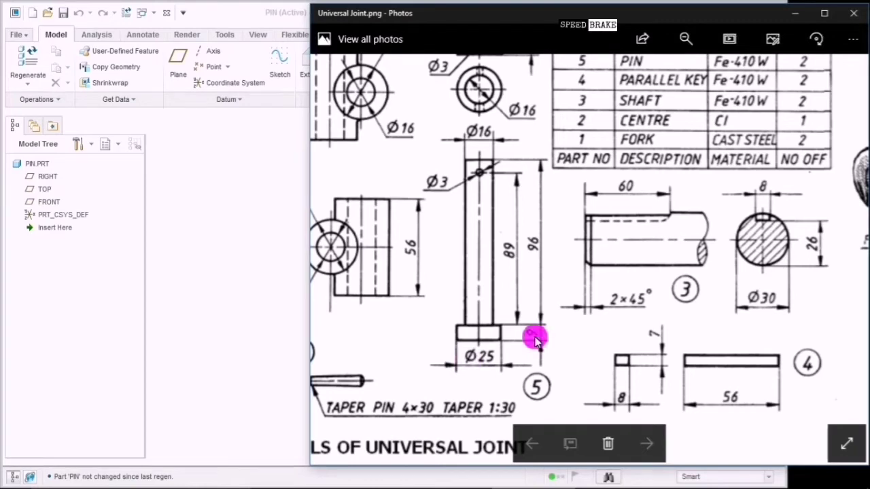
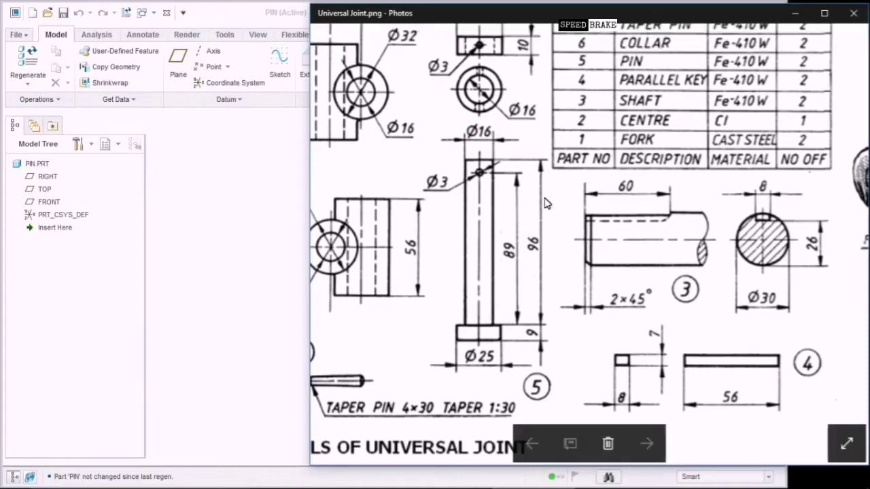
# Return to the PIN part in Creo and begin a sketch on the FRONT datum plane.
pyautogui.click(235, 249)
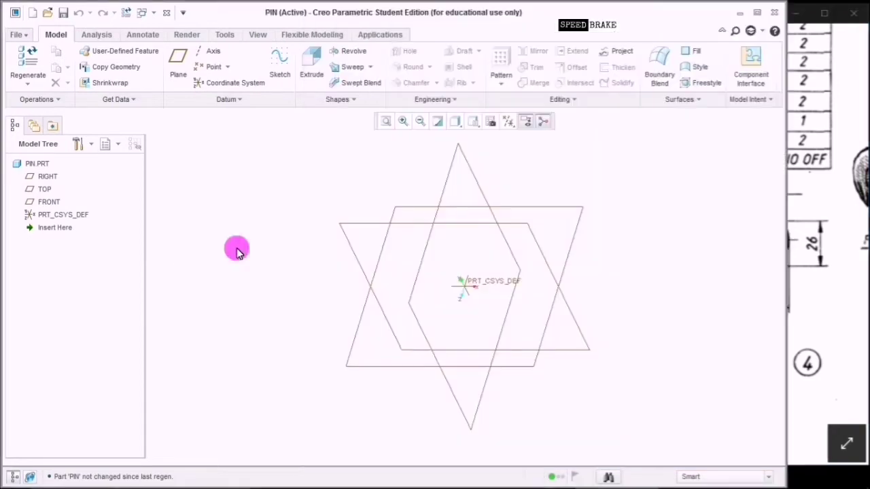
pyautogui.click(51, 202)
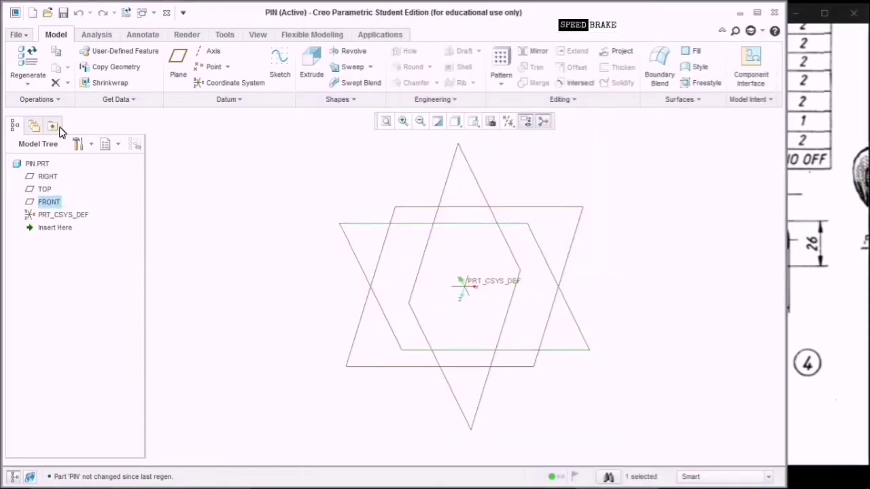
pyautogui.click(282, 68)
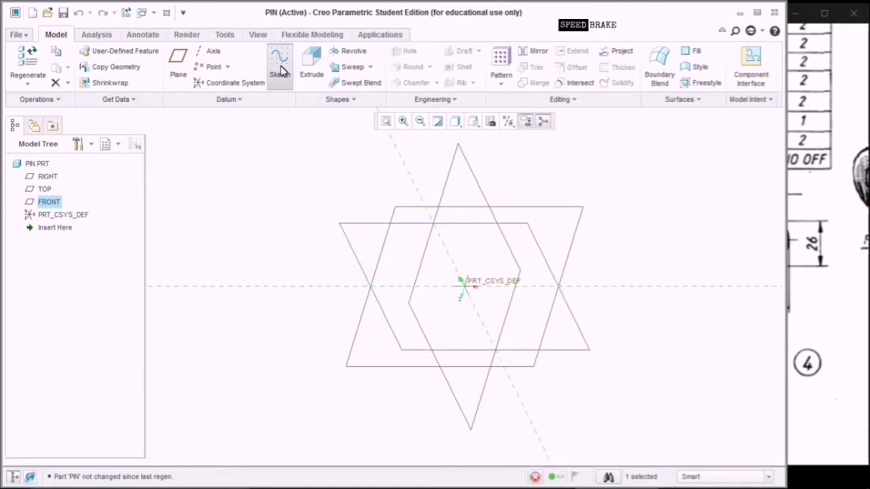
# Sketch a 25-diameter circle centred on the origin.
pyautogui.click(509, 125)
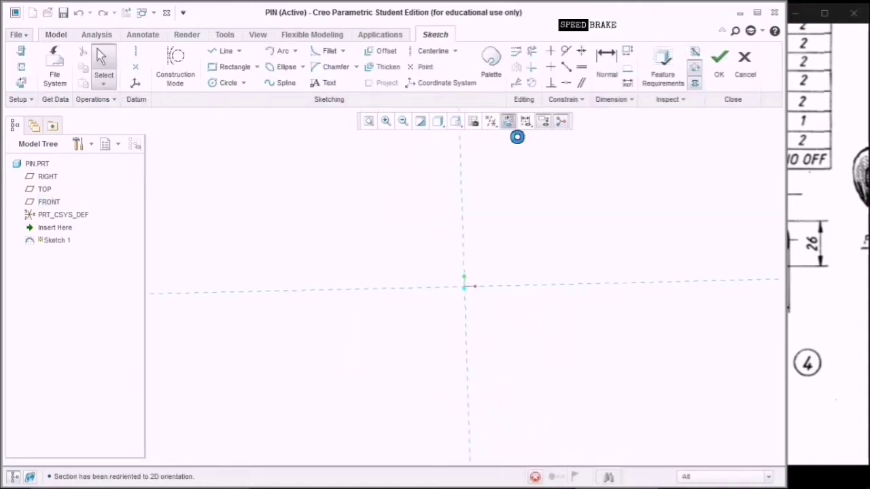
pyautogui.click(228, 83)
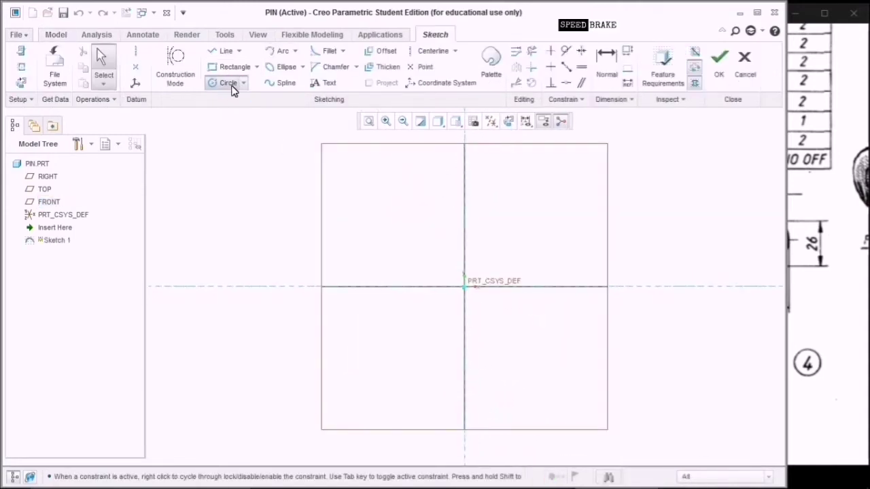
pyautogui.click(464, 286)
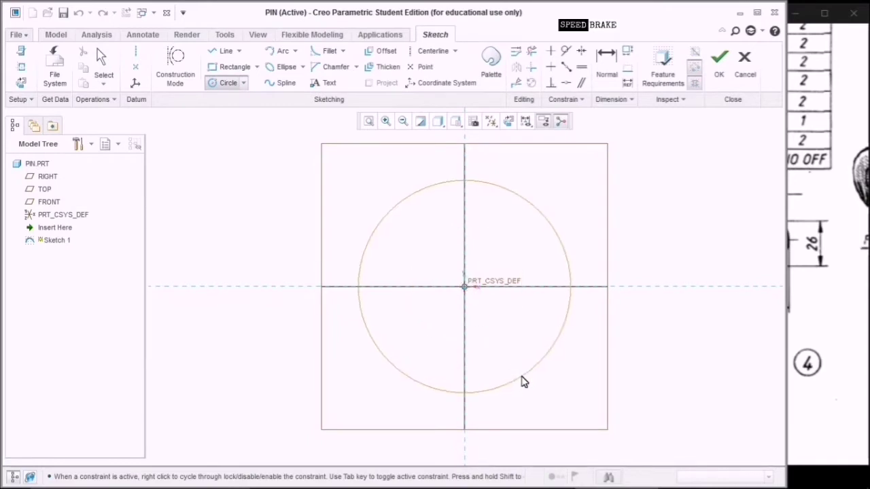
pyautogui.click(522, 380)
pyautogui.middleClick(458, 222)
pyautogui.doubleClick(336, 185)
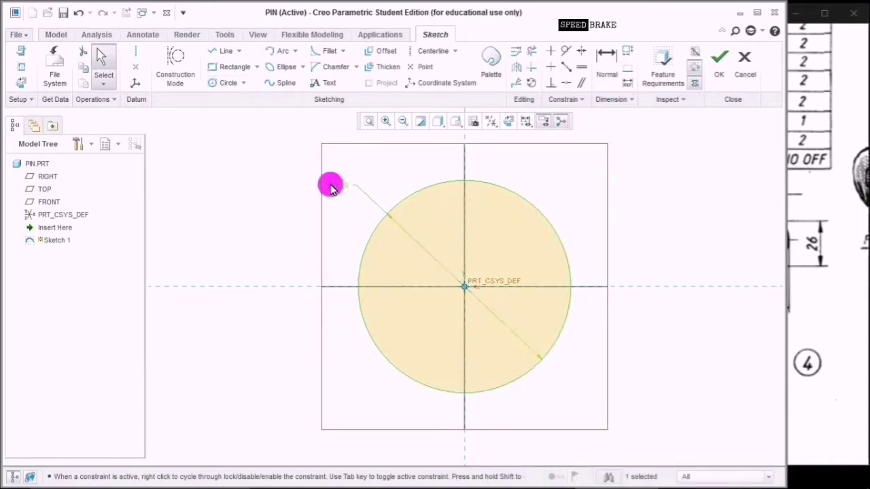
pyautogui.write('25')
pyautogui.press('Return')
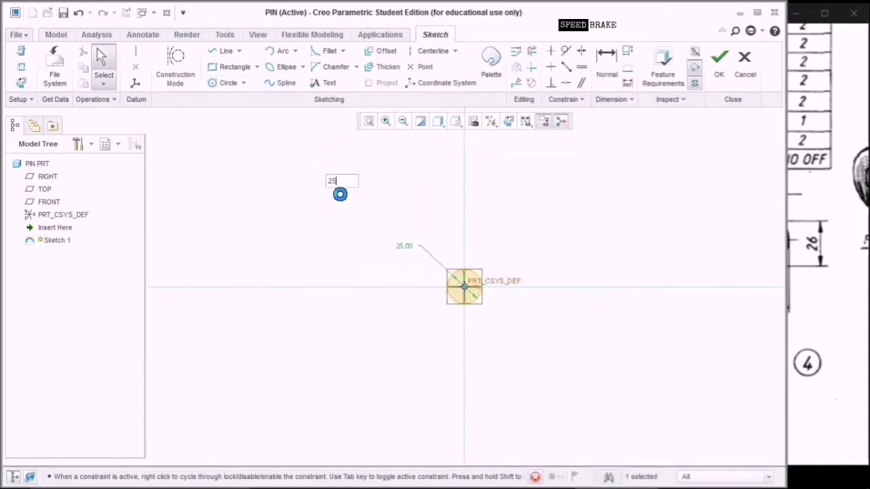
pyautogui.click(718, 70)
# Extrude the circle symmetrically 8 deep into a solid cylinder, then view the reference drawing.
pyautogui.click(474, 123)
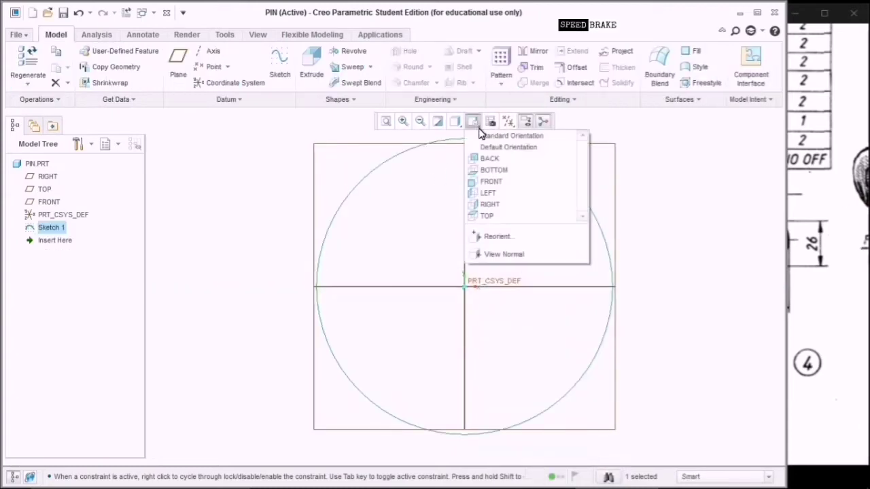
pyautogui.click(503, 134)
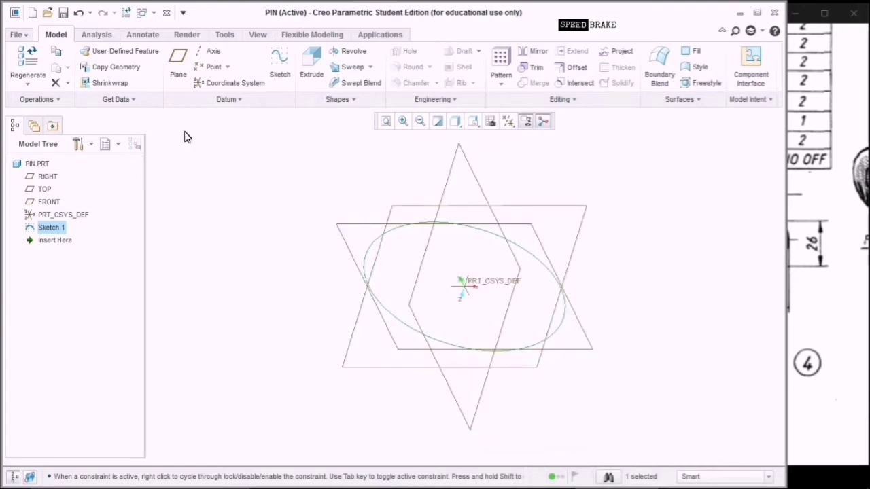
pyautogui.click(311, 65)
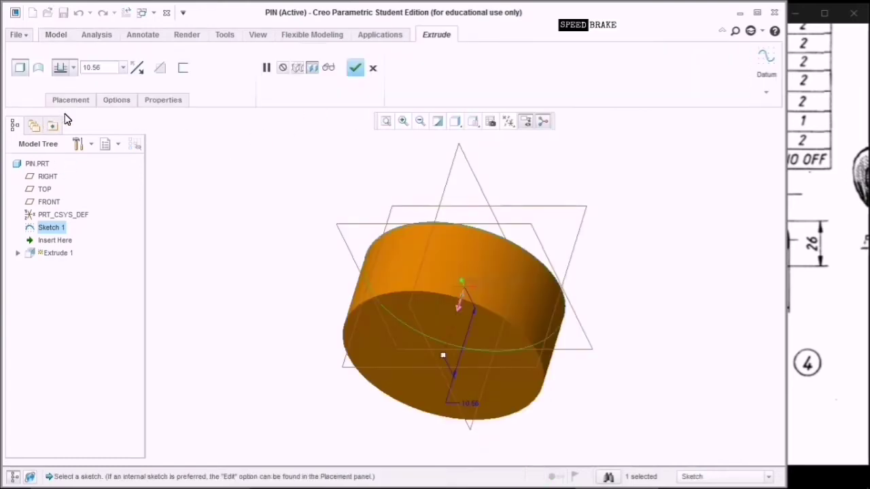
pyautogui.click(74, 67)
pyautogui.click(60, 111)
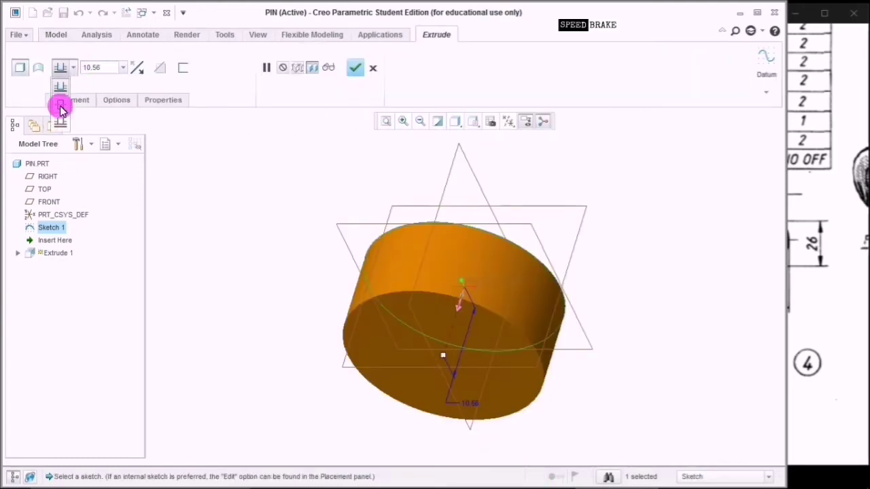
pyautogui.doubleClick(112, 68)
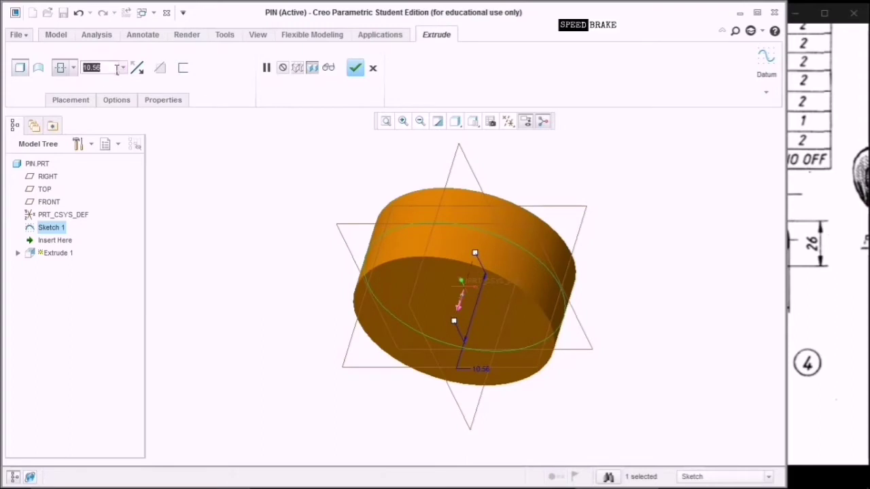
pyautogui.write('8')
pyautogui.press('Return')
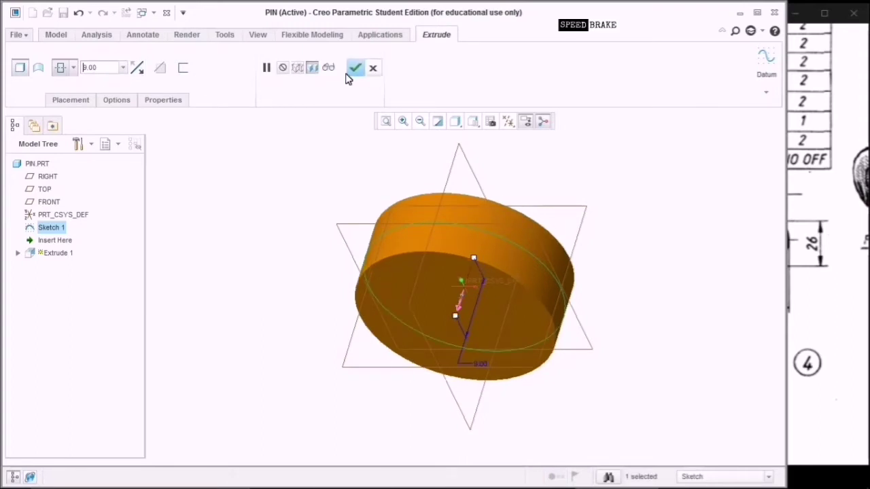
pyautogui.middleClick(297, 198)
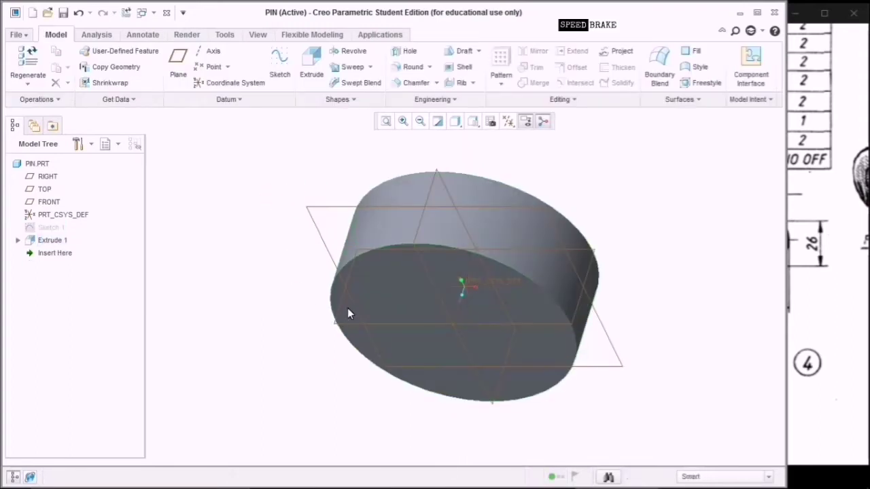
pyautogui.click(400, 290)
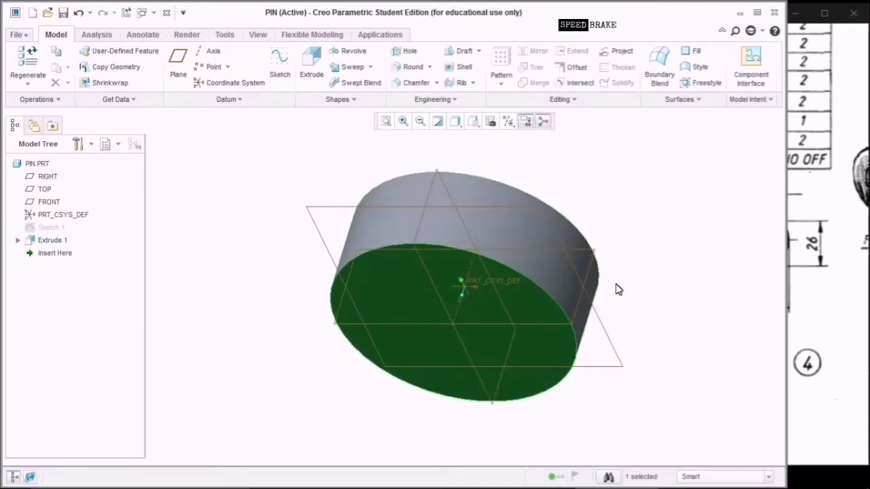
pyautogui.click(829, 408)
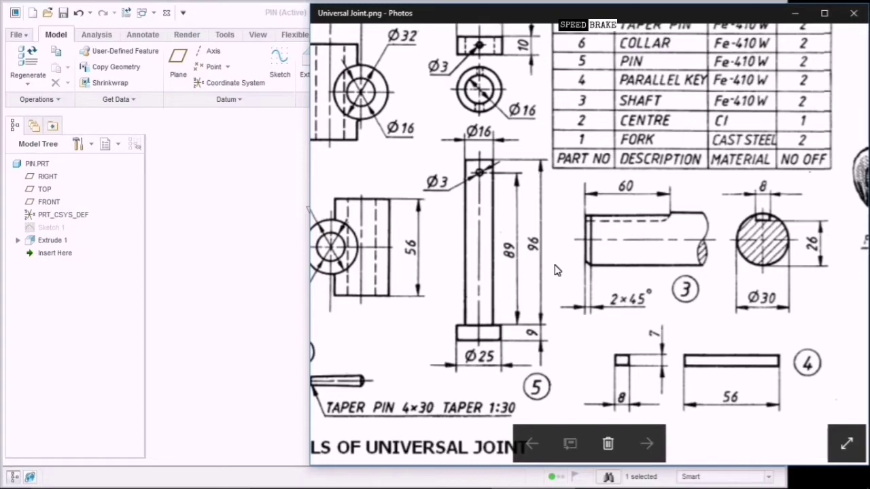
# Sketch a smaller concentric circle on the cylinder's bottom face and dimension its diameter.
pyautogui.click(492, 139)
pyautogui.click(245, 208)
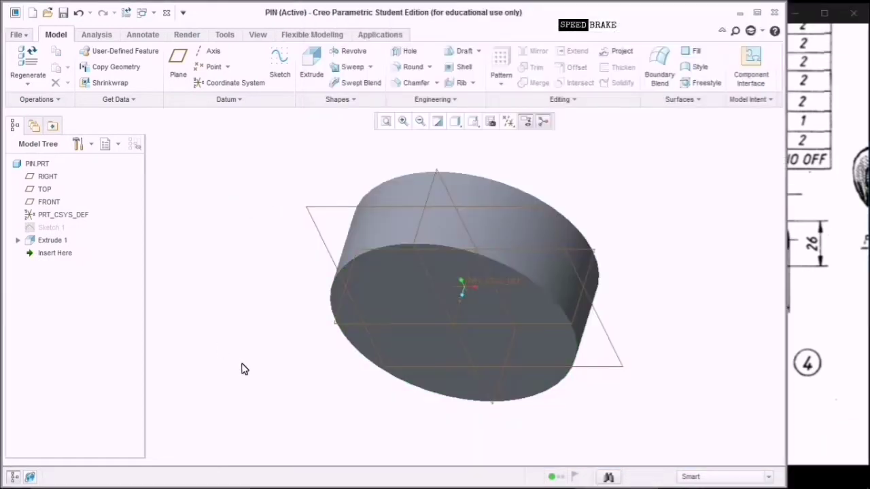
pyautogui.click(394, 312)
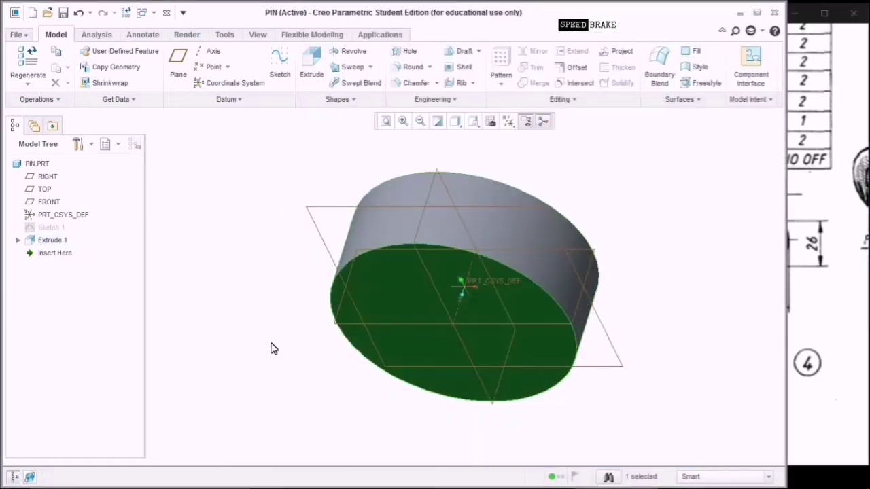
pyautogui.moveTo(270, 350); pyautogui.dragTo(282, 326, button='middle')
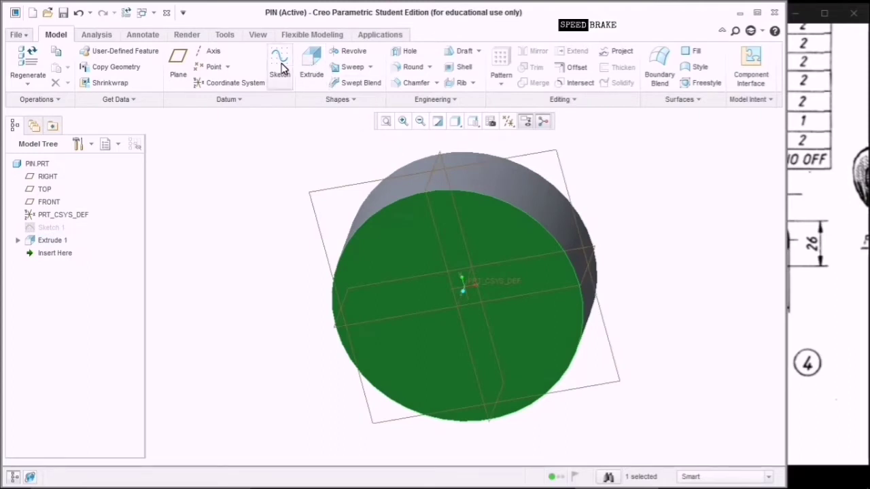
pyautogui.click(279, 68)
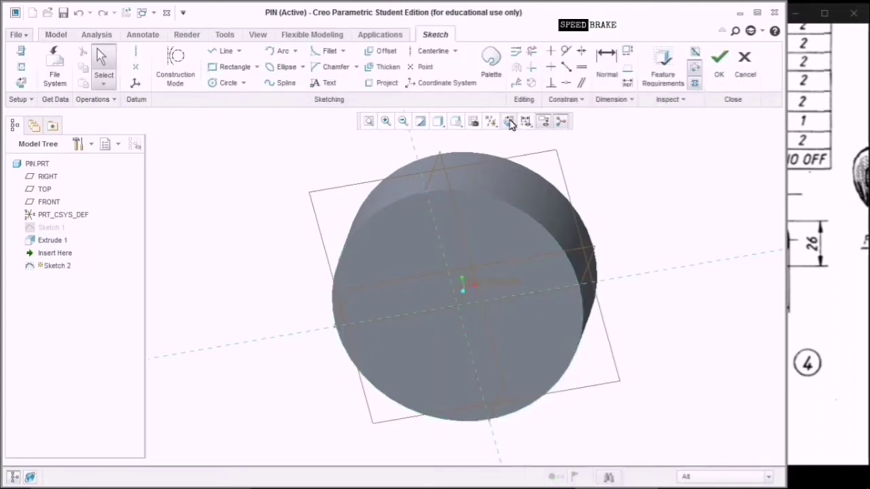
pyautogui.click(508, 121)
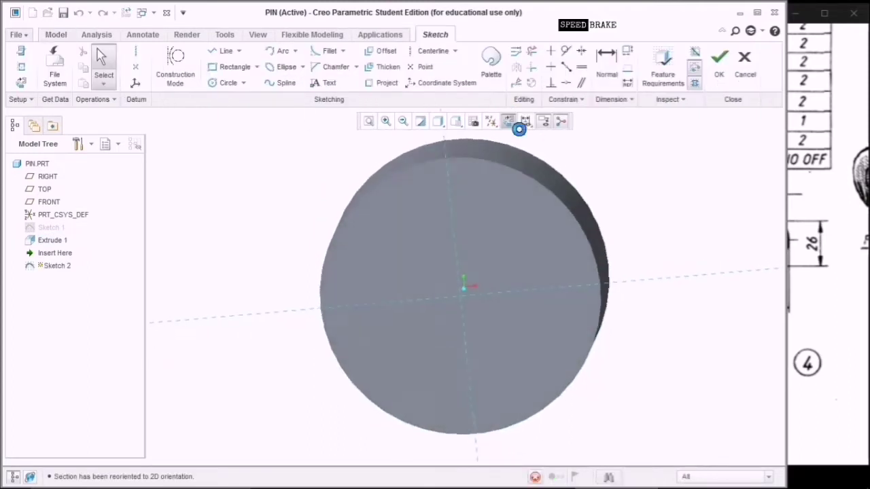
pyautogui.click(231, 83)
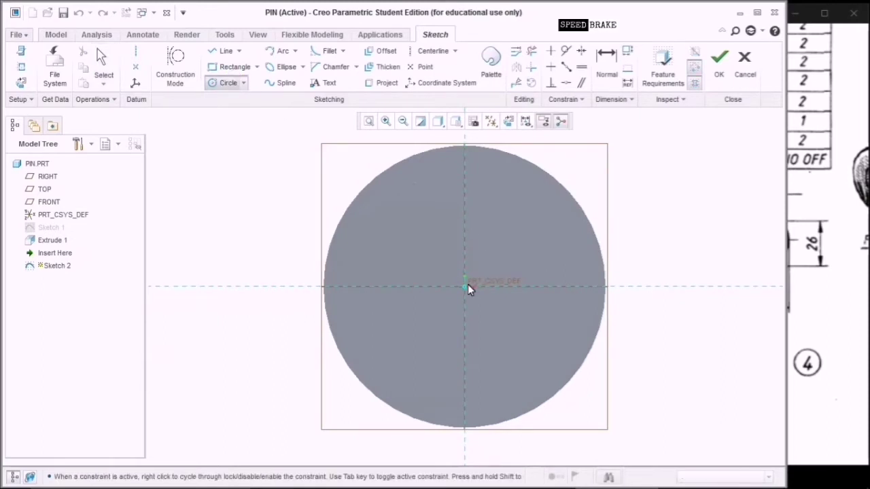
pyautogui.click(515, 356)
pyautogui.middleClick(633, 244)
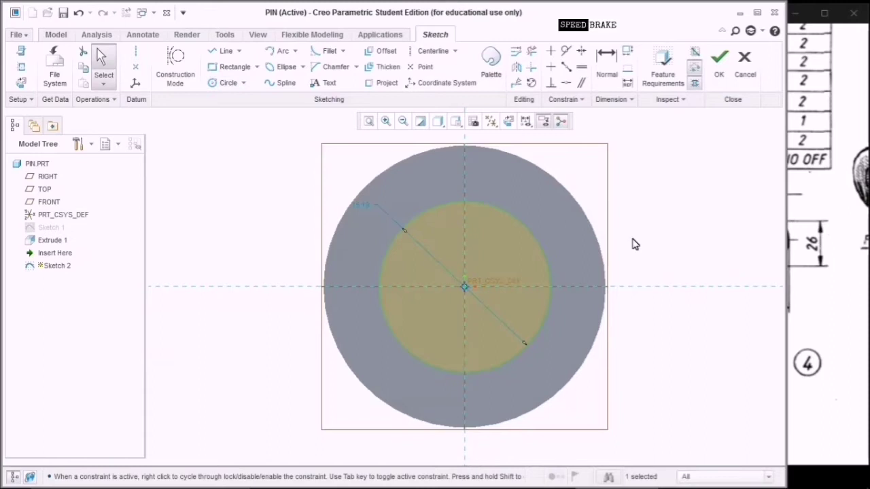
pyautogui.doubleClick(358, 208)
pyautogui.write('16')
pyautogui.press('Return')
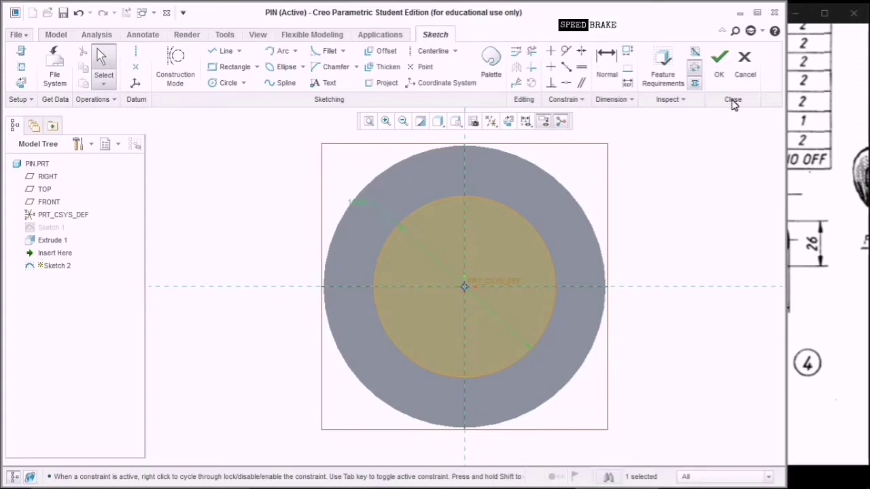
pyautogui.click(719, 68)
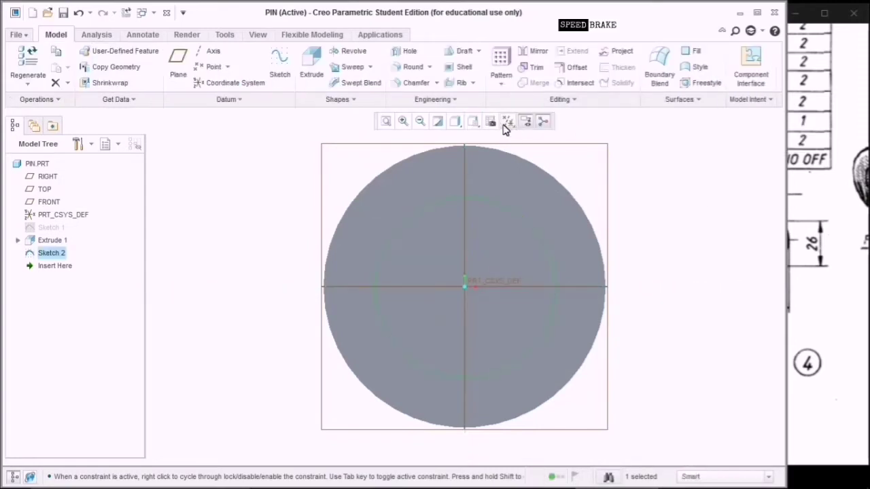
# Extrude the small circle 96 long to form the pin shank, then view the drawing.
pyautogui.click(490, 122)
pyautogui.click(491, 135)
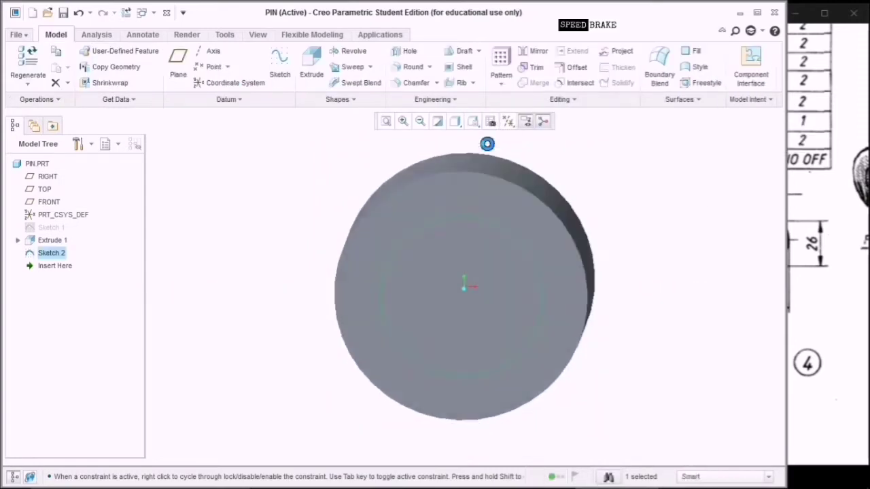
pyautogui.click(312, 64)
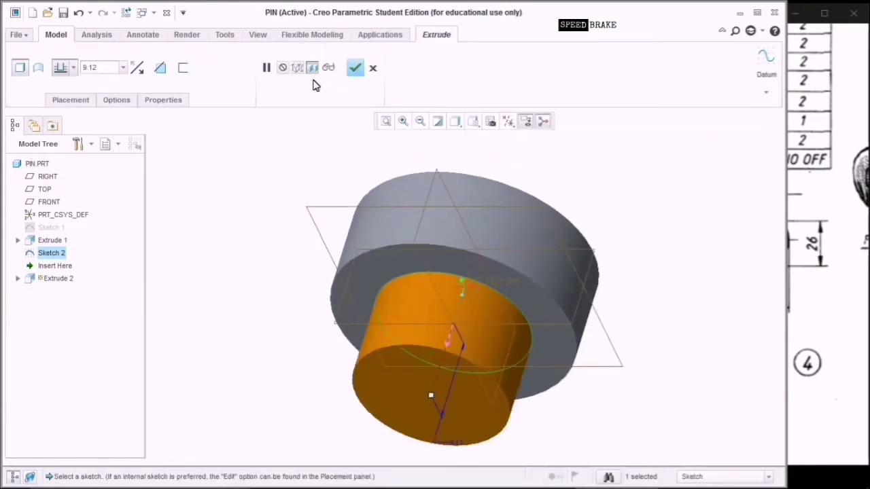
pyautogui.click(113, 75)
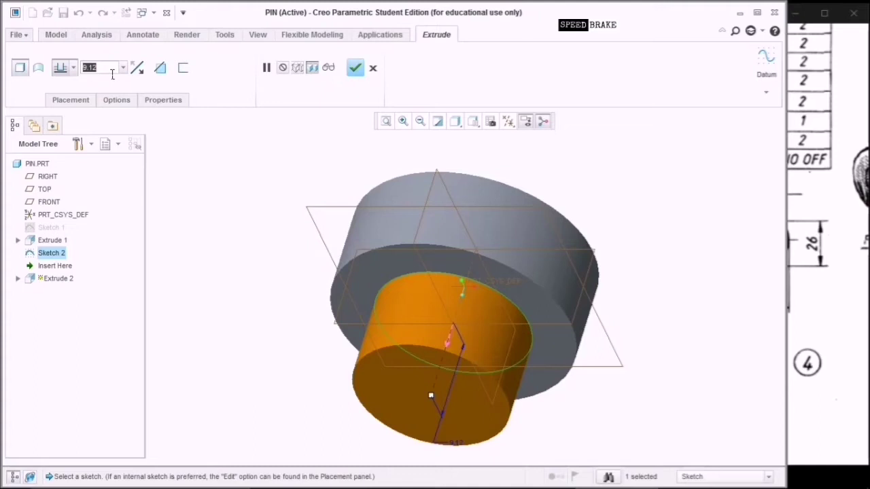
pyautogui.write('96')
pyautogui.press('Return')
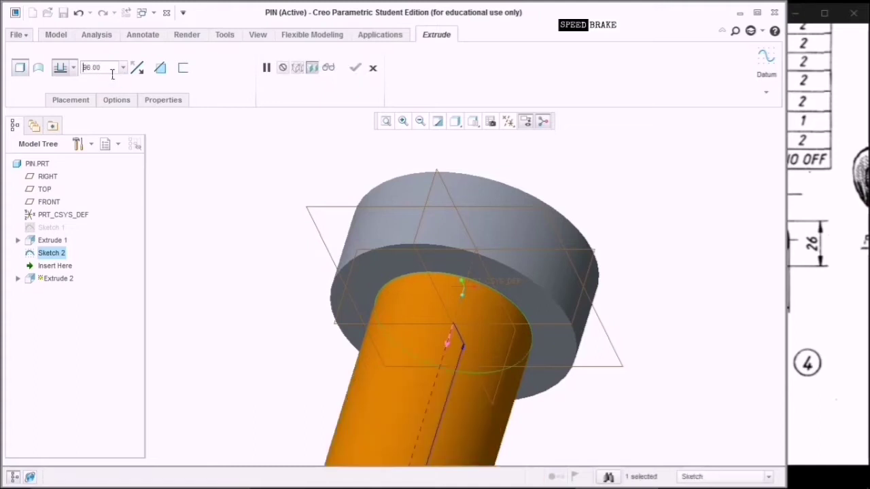
pyautogui.click(385, 121)
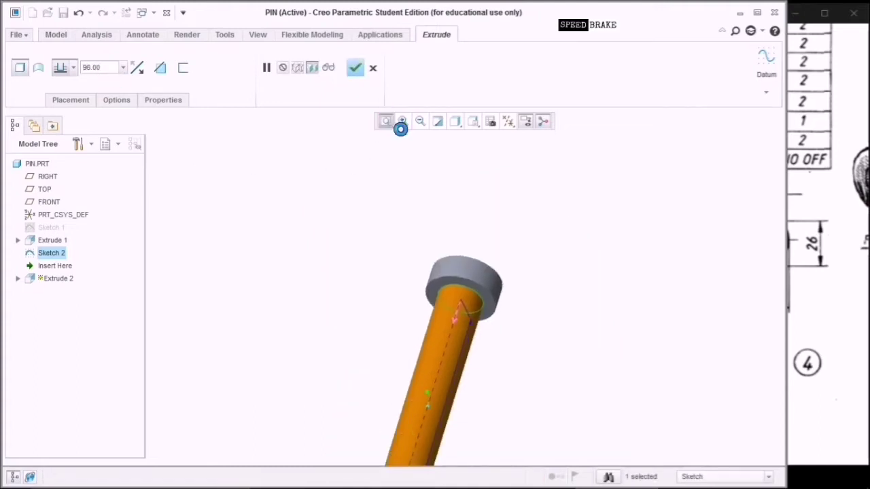
pyautogui.click(355, 68)
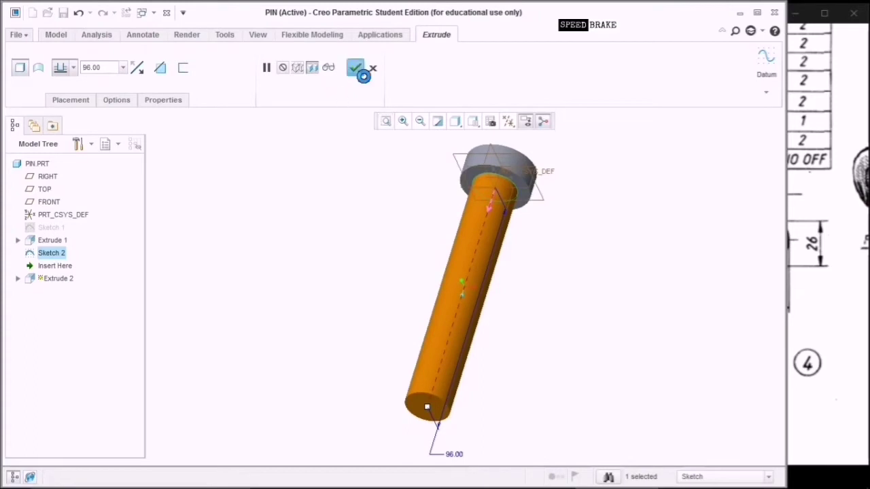
pyautogui.click(806, 233)
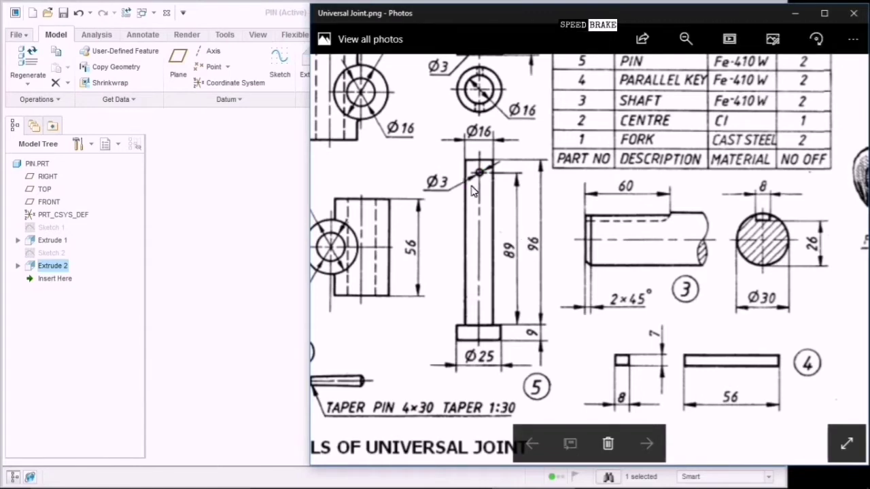
# Start a sketch on the TOP plane, referencing the pin head and bottom end.
pyautogui.click(246, 233)
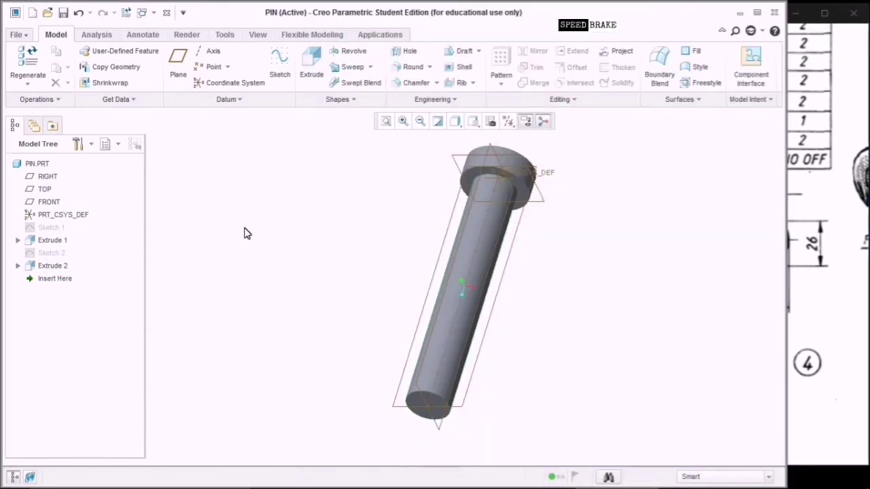
pyautogui.click(462, 405)
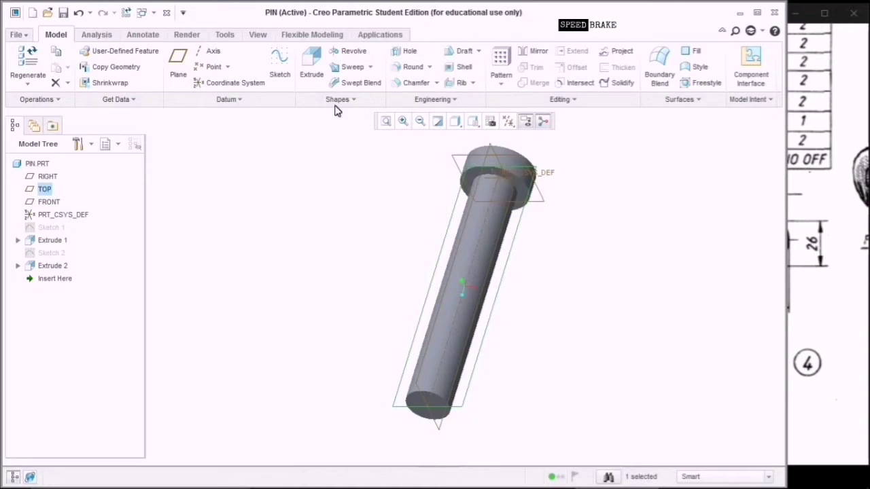
pyautogui.click(282, 71)
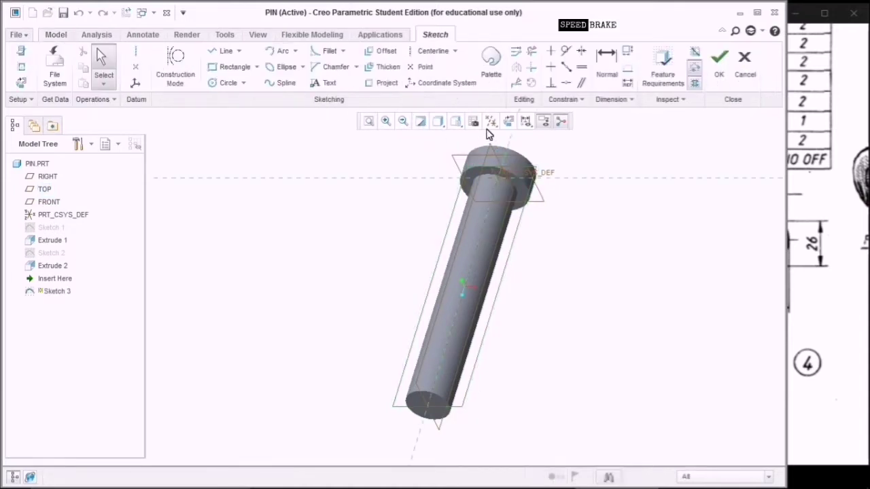
pyautogui.click(508, 122)
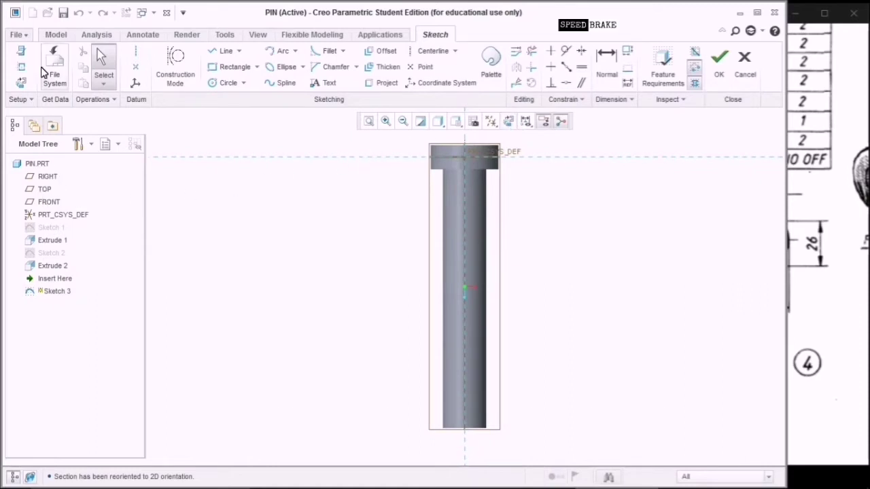
pyautogui.click(21, 66)
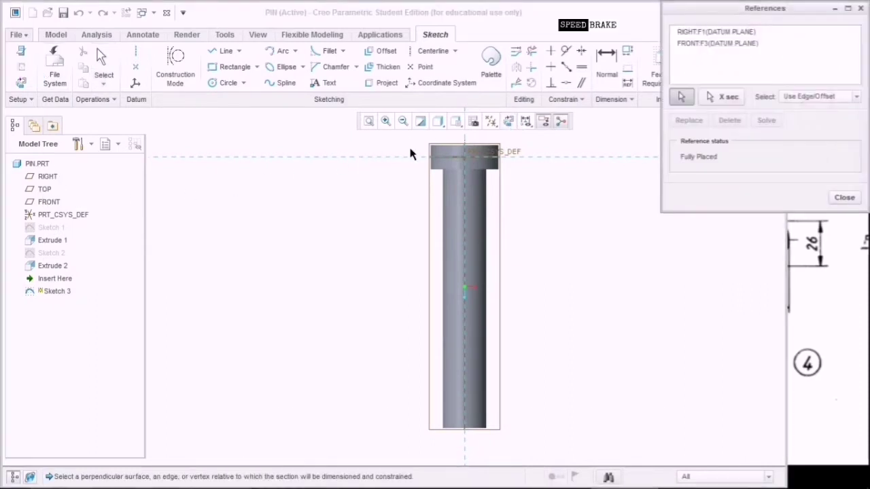
pyautogui.click(438, 174)
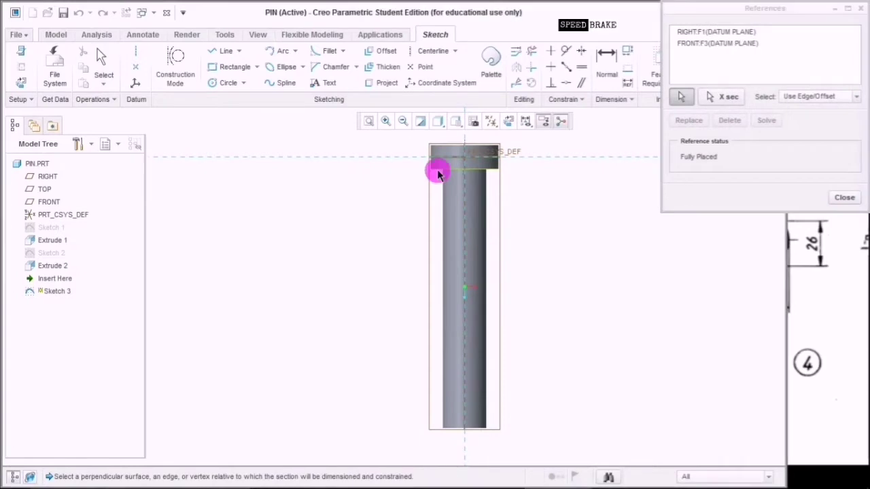
pyautogui.click(455, 432)
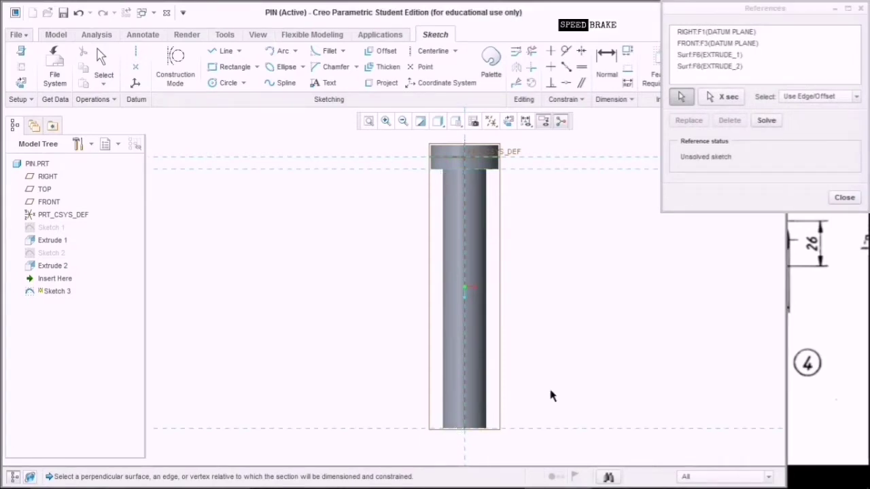
pyautogui.click(848, 199)
pyautogui.click(833, 255)
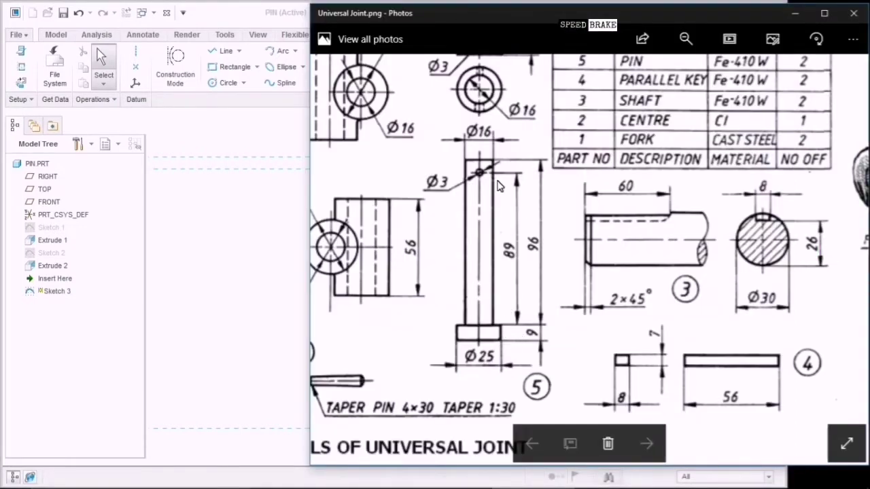
pyautogui.click(246, 245)
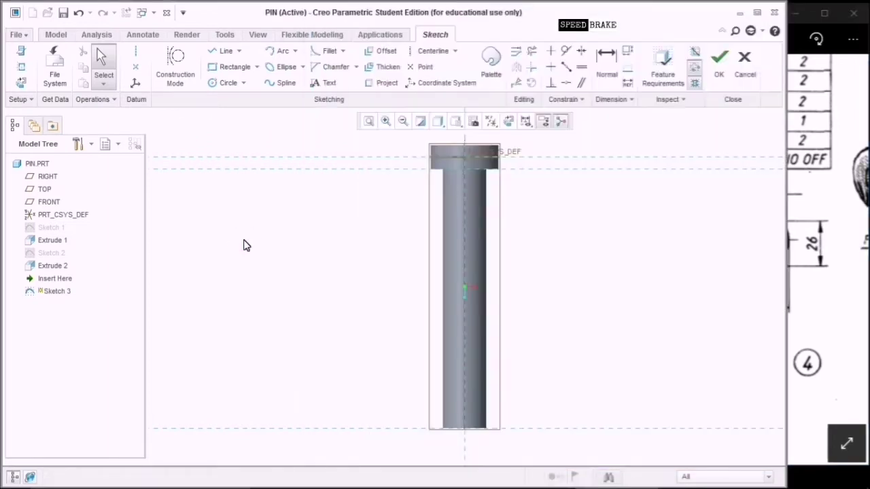
pyautogui.click(840, 224)
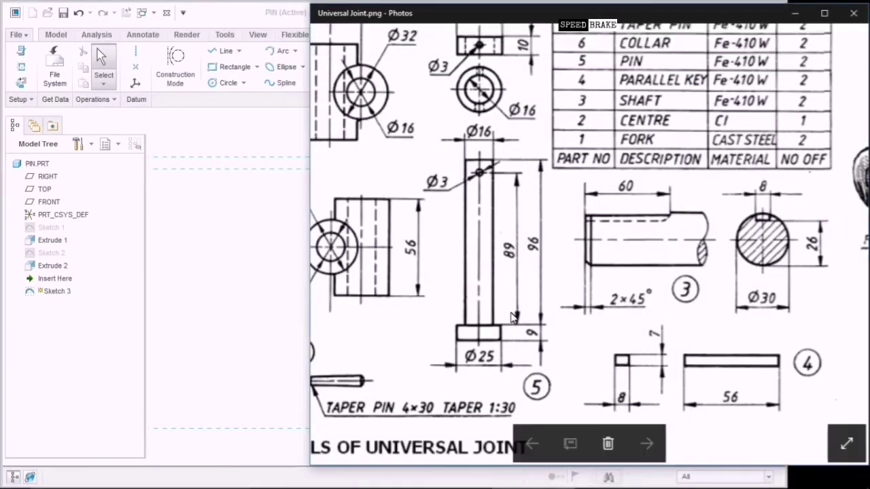
pyautogui.click(283, 256)
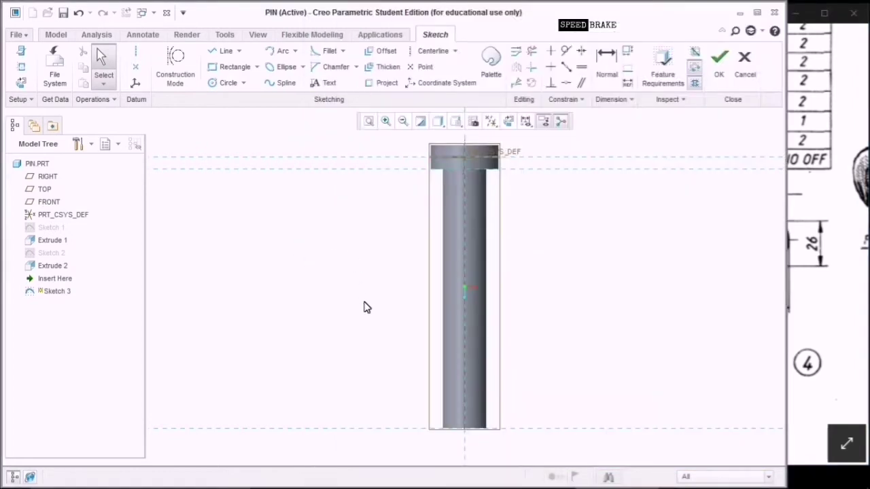
# Add a horizontal centerline placed 89 from the pin head.
pyautogui.click(136, 51)
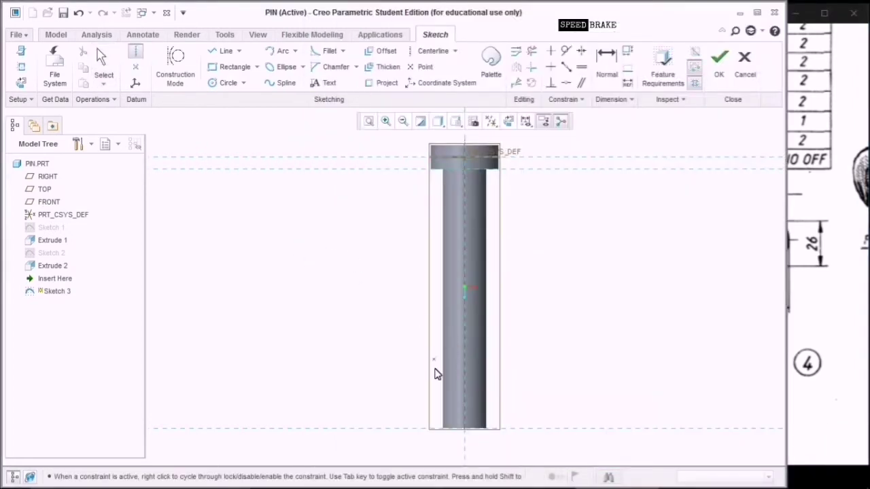
pyautogui.click(466, 389)
pyautogui.click(467, 389)
pyautogui.scroll(-1, 592, 309)
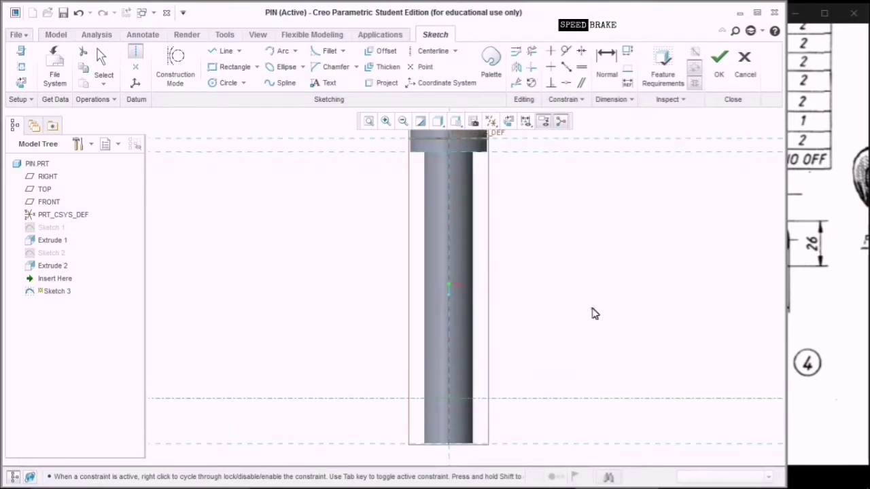
pyautogui.middleClick(592, 309)
pyautogui.scroll(2, 433, 378)
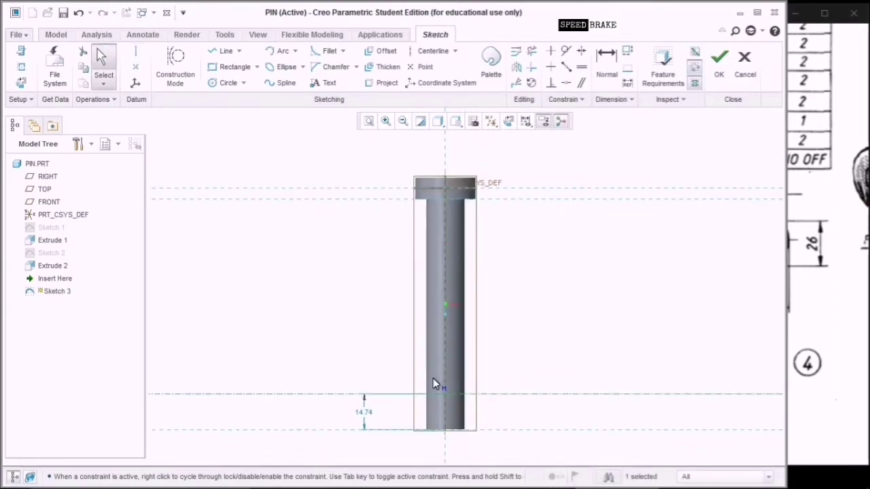
pyautogui.click(606, 60)
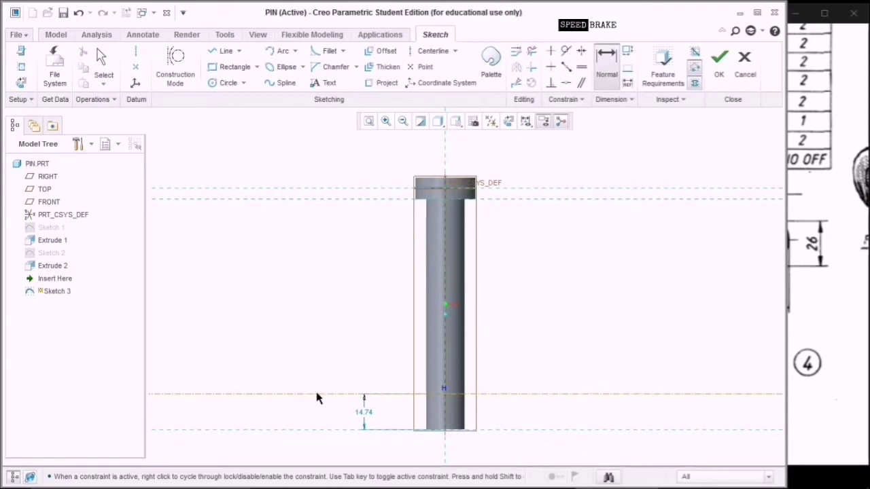
pyautogui.middleClick(326, 341)
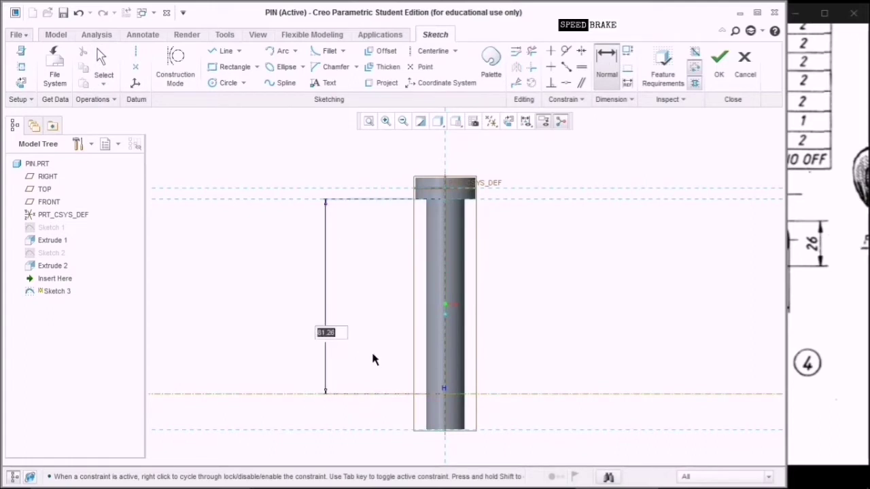
pyautogui.write('89')
pyautogui.press('Return')
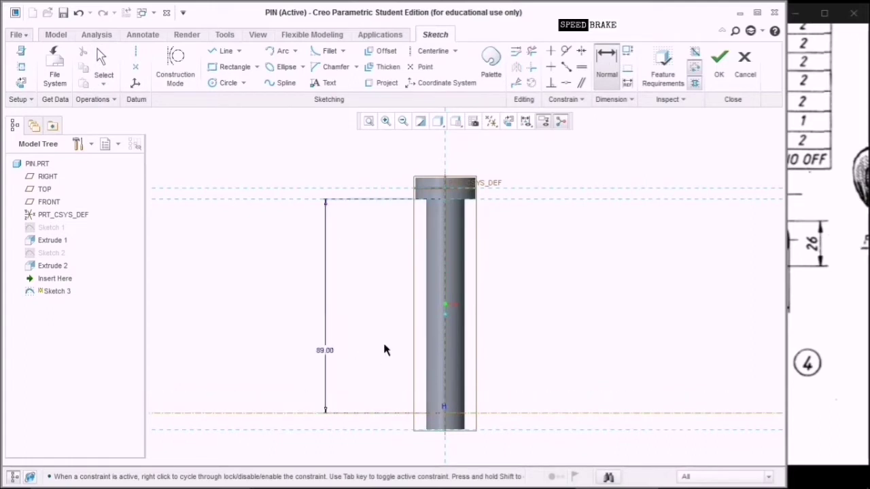
# Draw a 3-diameter circle on the centerline and accept the sketch.
pyautogui.click(226, 82)
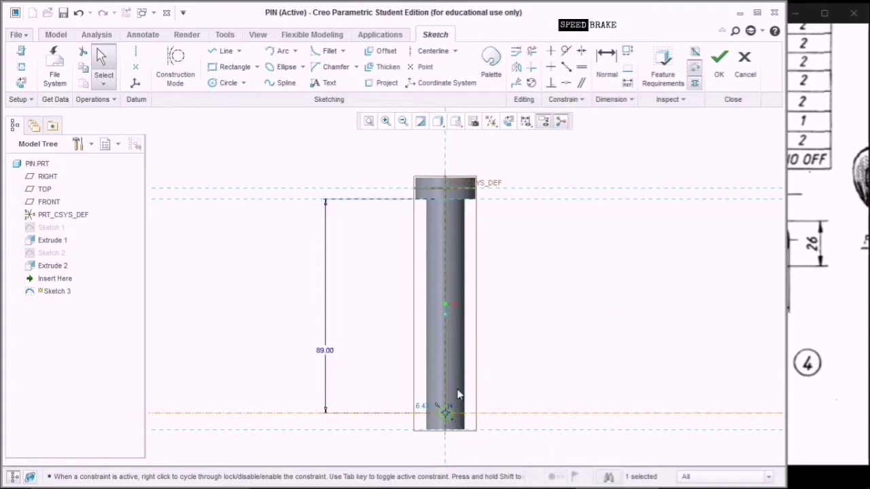
pyautogui.doubleClick(424, 407)
pyautogui.write('3')
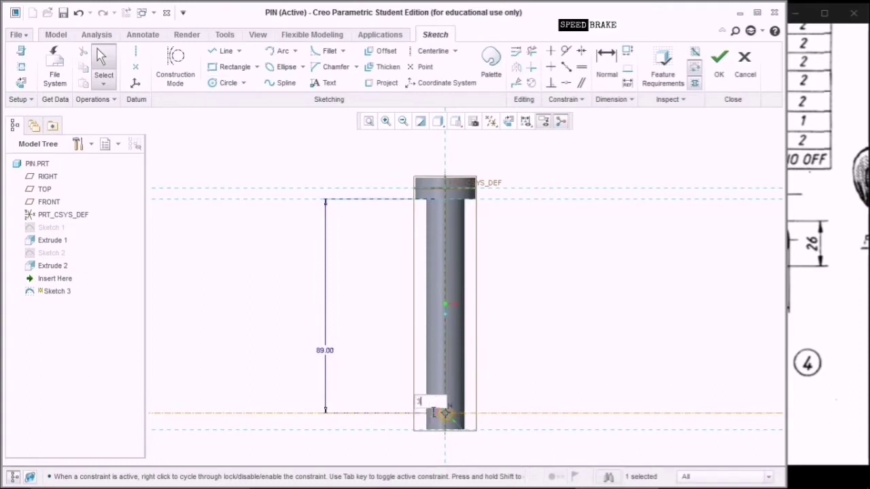
pyautogui.press('Return')
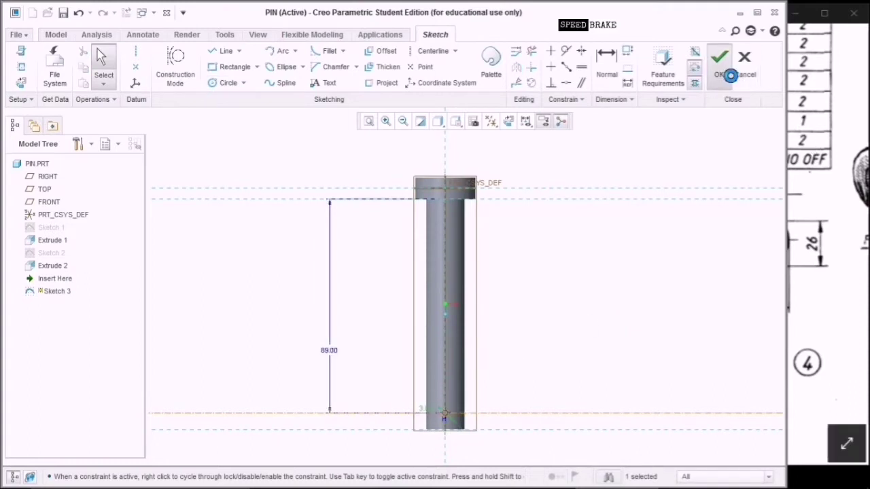
pyautogui.click(721, 65)
# Cut the 3-diameter circle symmetrically 50.50 deep through the shank as a cross hole.
pyautogui.click(311, 62)
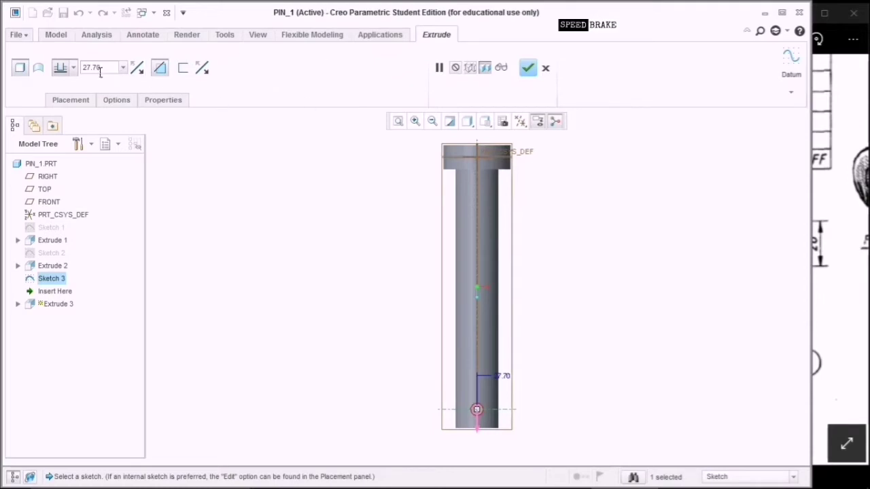
pyautogui.click(74, 68)
pyautogui.click(62, 101)
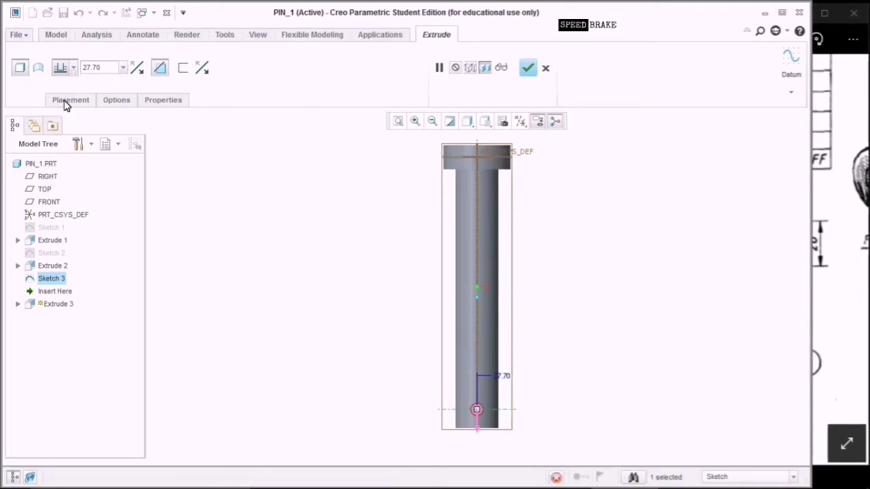
pyautogui.doubleClick(111, 70)
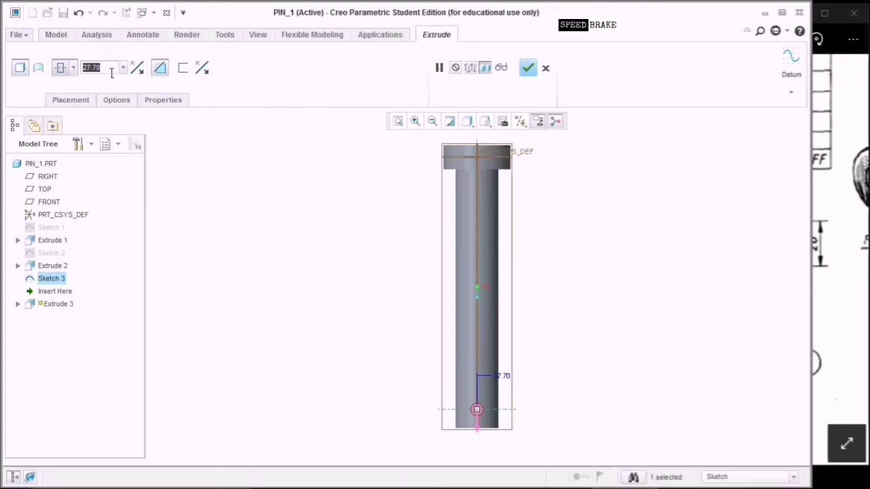
pyautogui.click(485, 123)
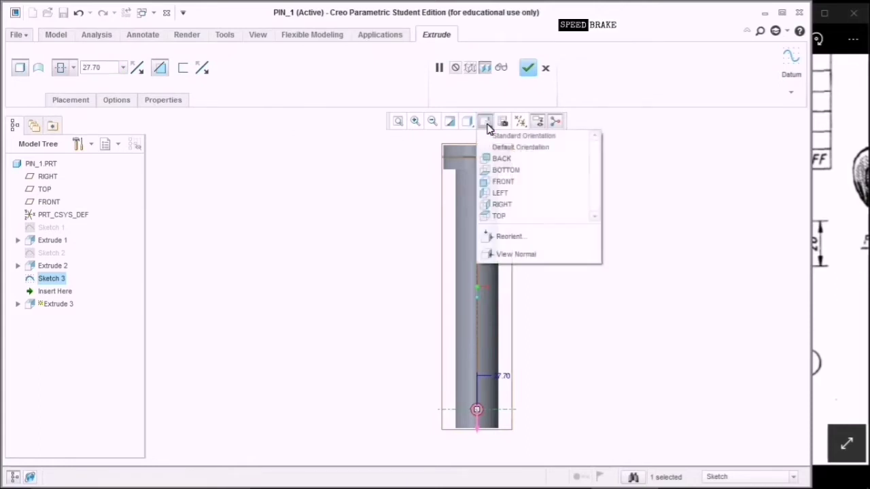
pyautogui.click(497, 143)
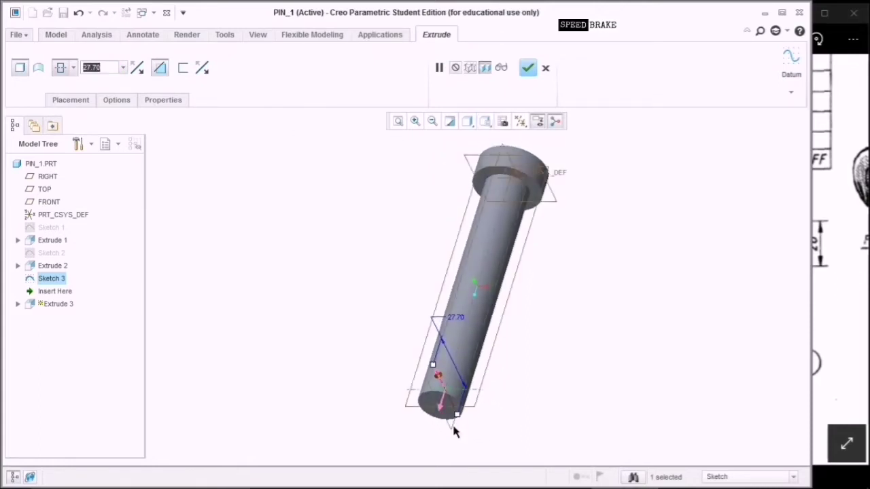
pyautogui.moveTo(458, 418); pyautogui.dragTo(468, 435)
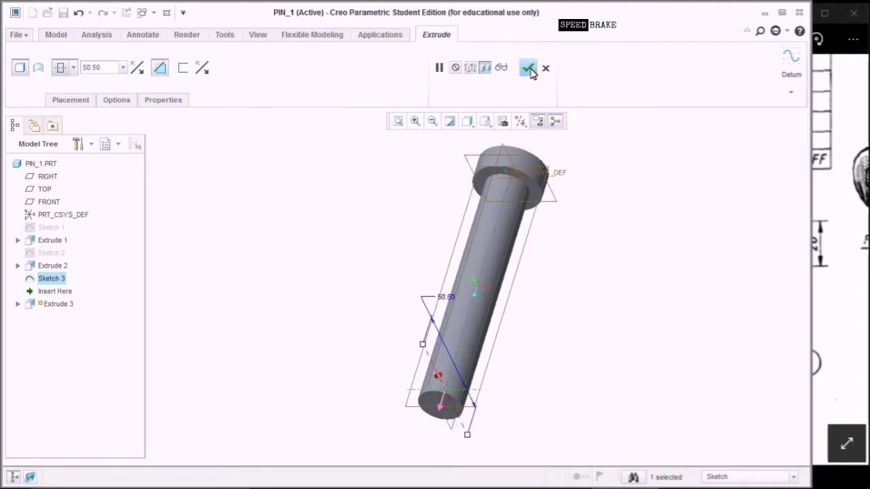
pyautogui.click(528, 68)
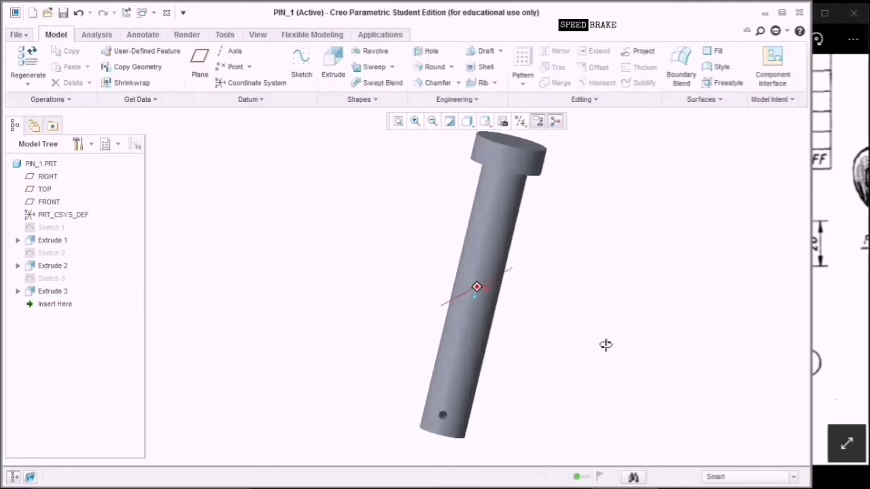
# Save the PIN_1 part and start a new solid part file.
pyautogui.moveTo(605, 345); pyautogui.dragTo(544, 313, button='middle')
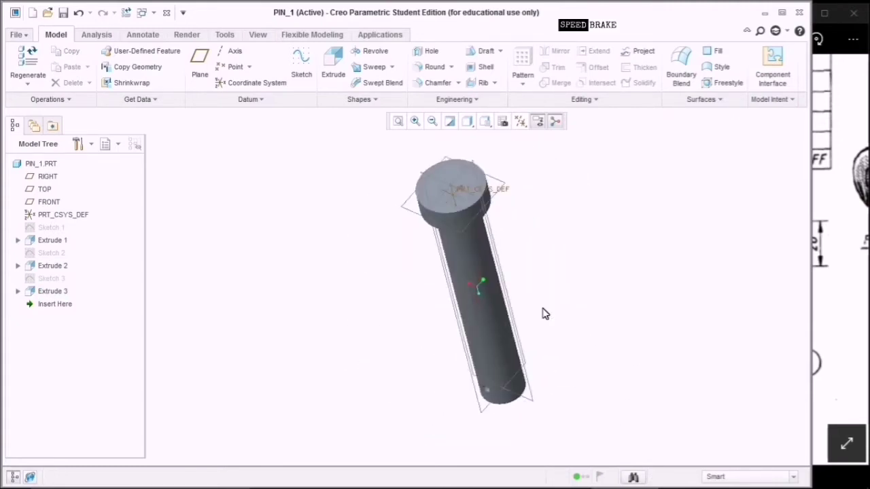
pyautogui.click(65, 15)
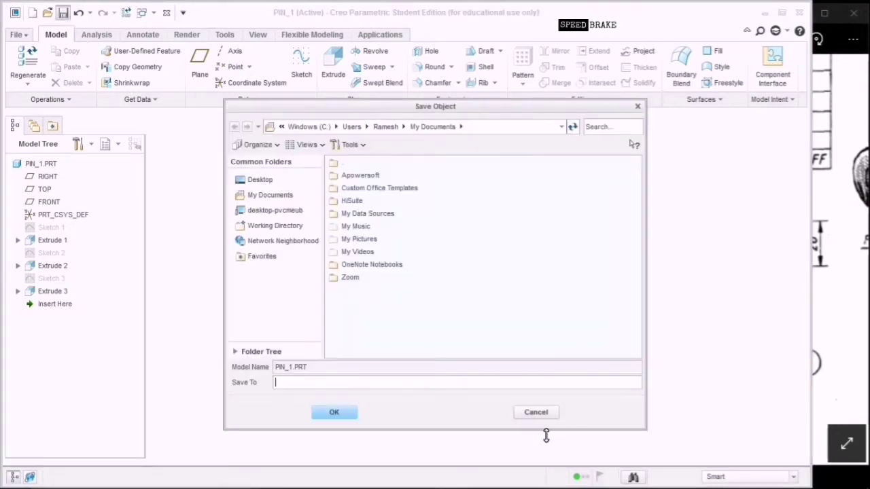
pyautogui.press('Return')
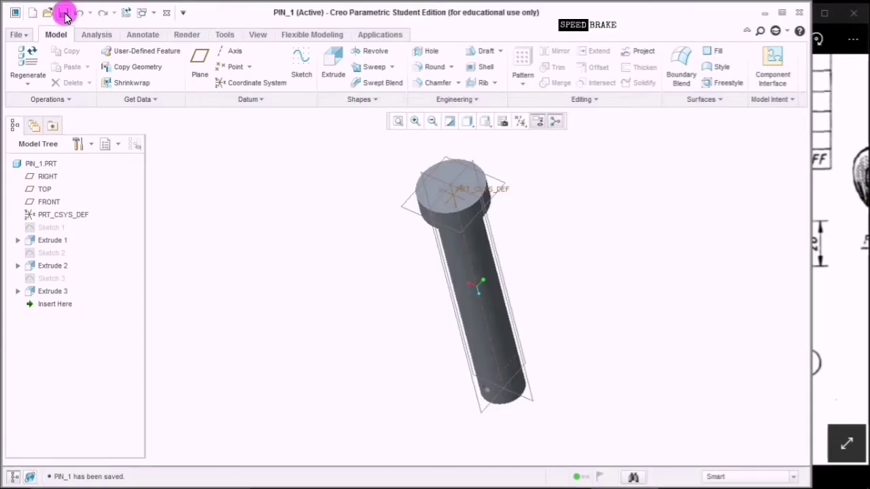
pyautogui.click(38, 13)
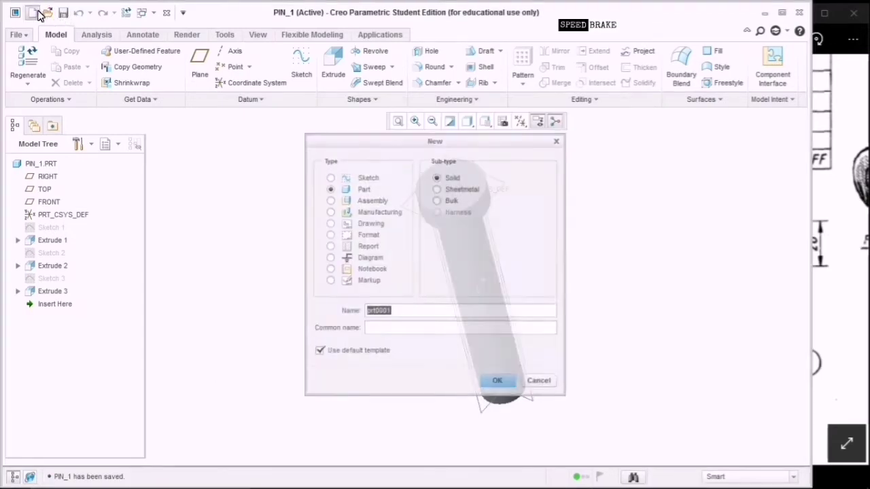
pyautogui.click(835, 252)
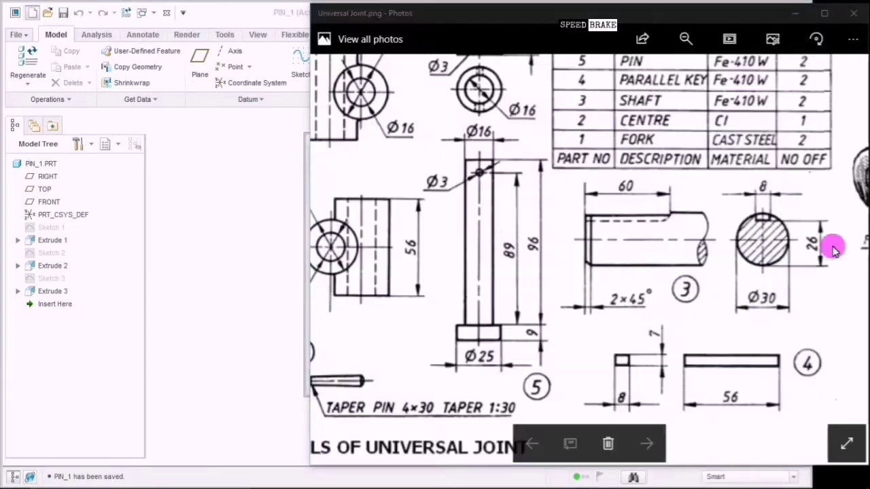
pyautogui.click(480, 179)
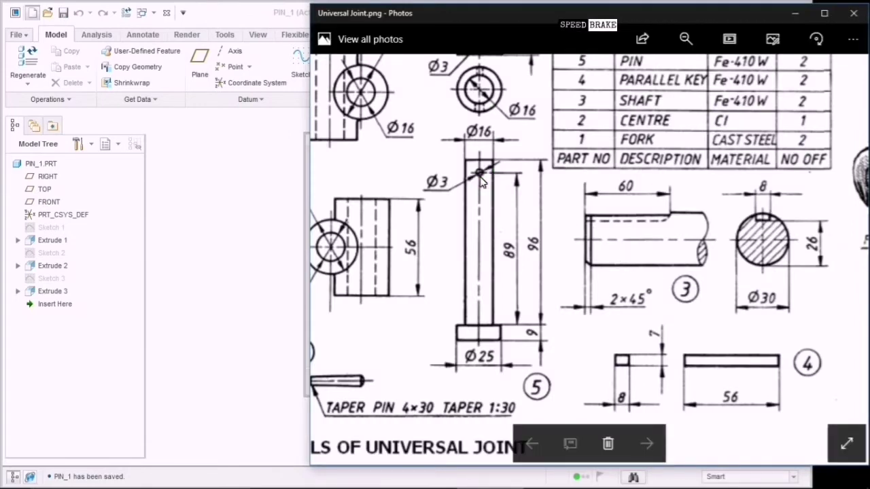
pyautogui.click(489, 341)
pyautogui.click(480, 177)
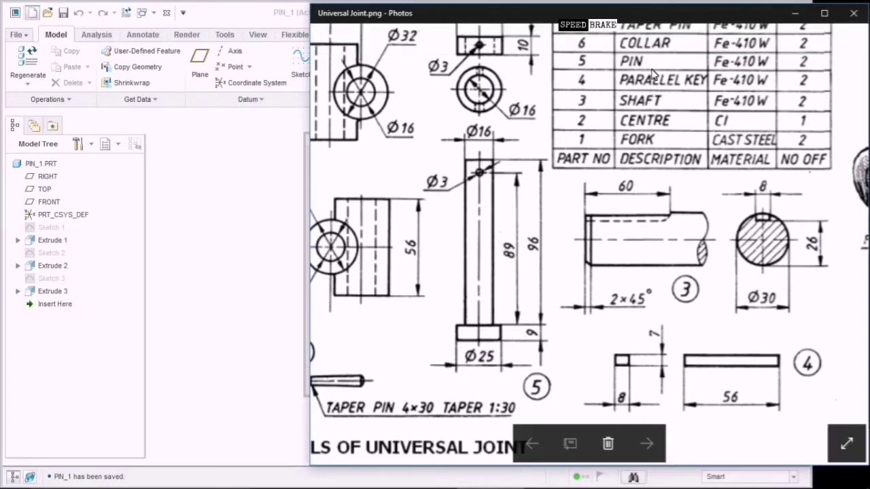
pyautogui.moveTo(652, 73); pyautogui.dragTo(651, 120)
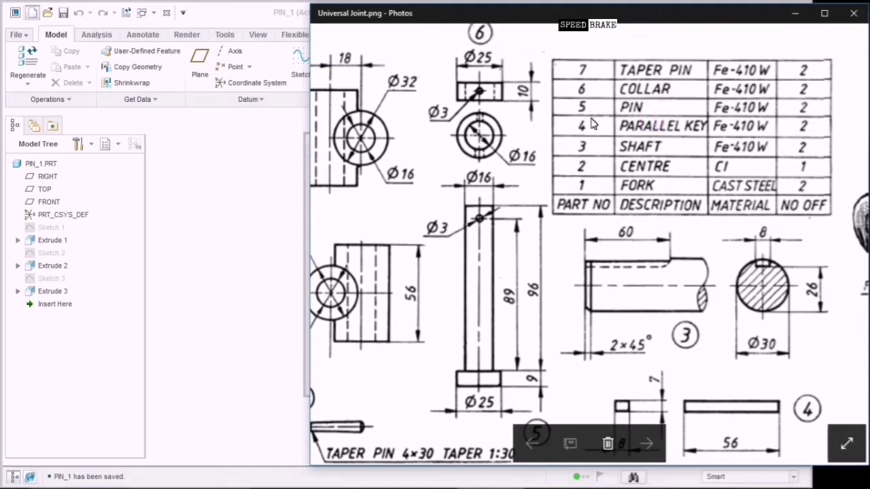
pyautogui.moveTo(552, 113); pyautogui.dragTo(590, 167)
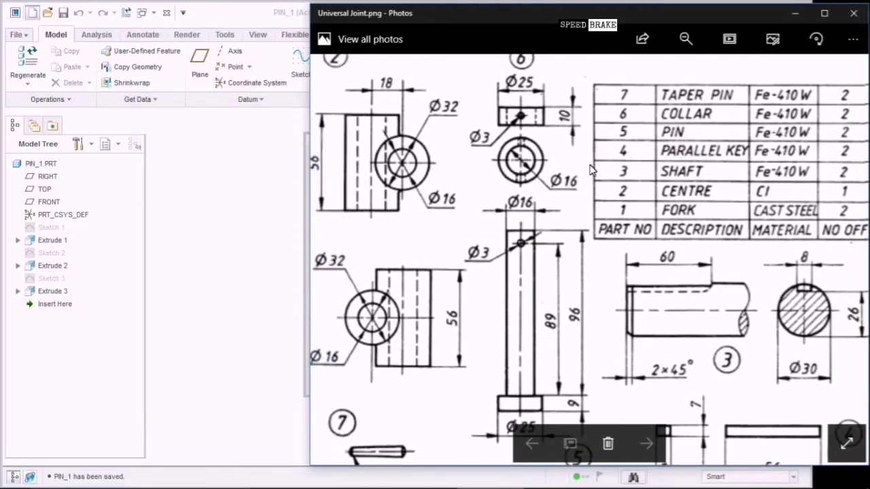
pyautogui.click(573, 171)
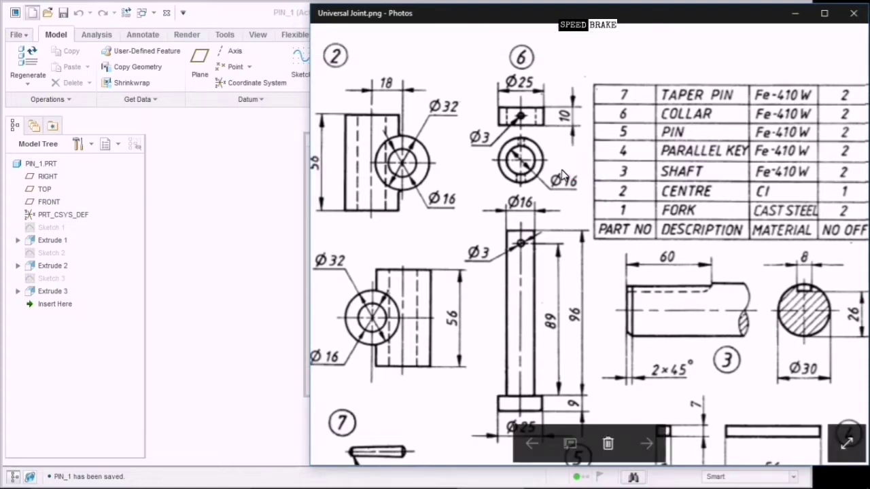
pyautogui.click(514, 86)
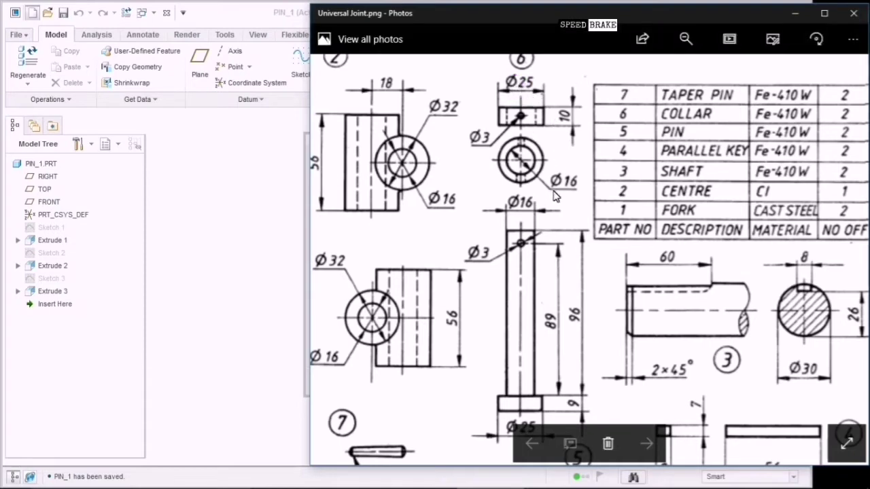
pyautogui.click(549, 168)
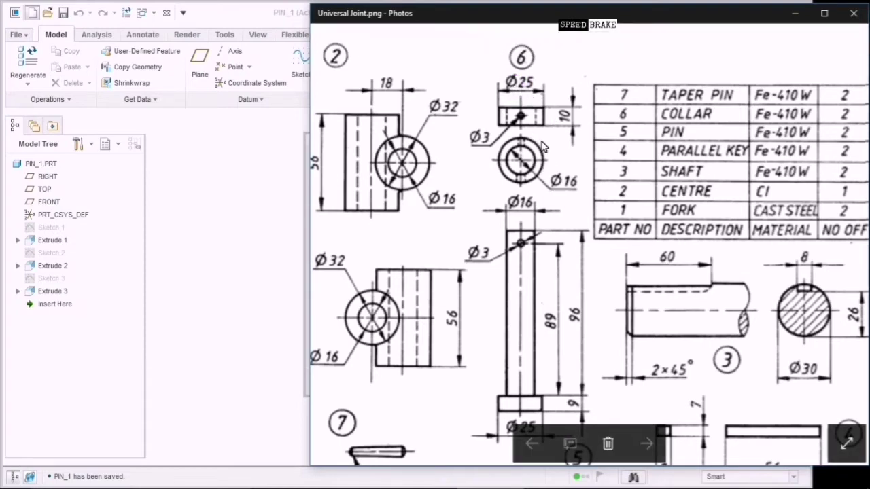
pyautogui.click(573, 112)
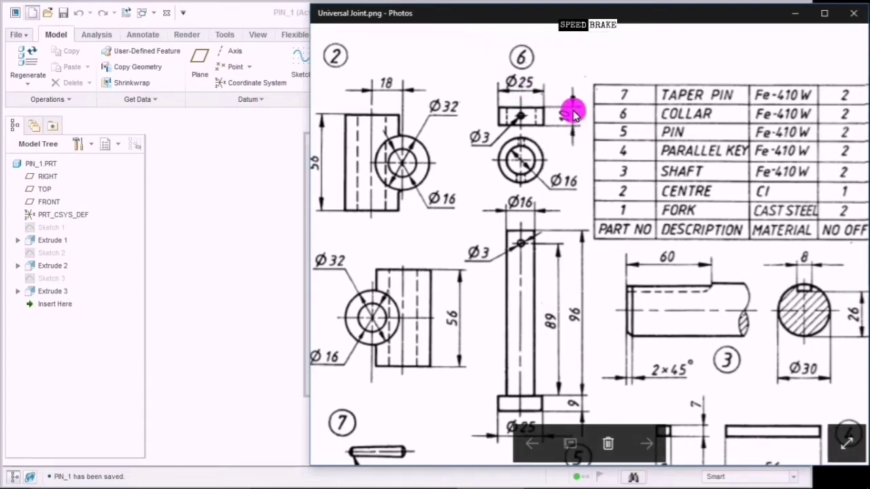
pyautogui.click(521, 101)
pyautogui.click(514, 131)
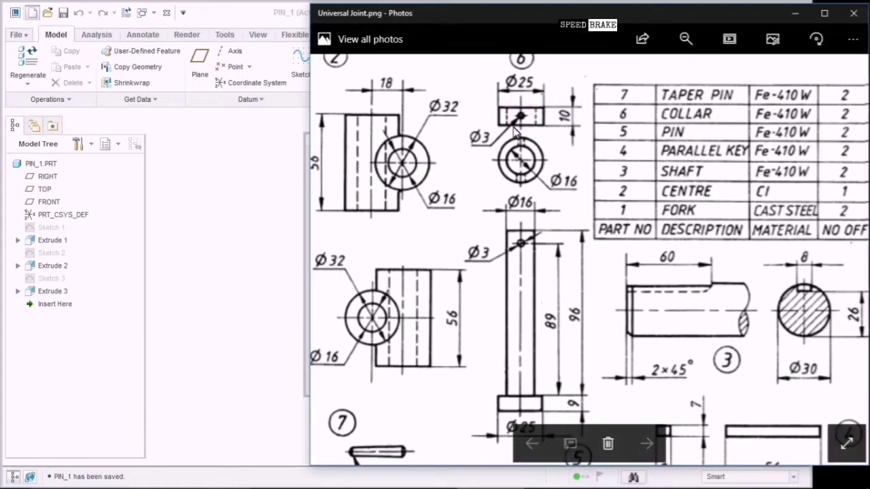
pyautogui.click(513, 130)
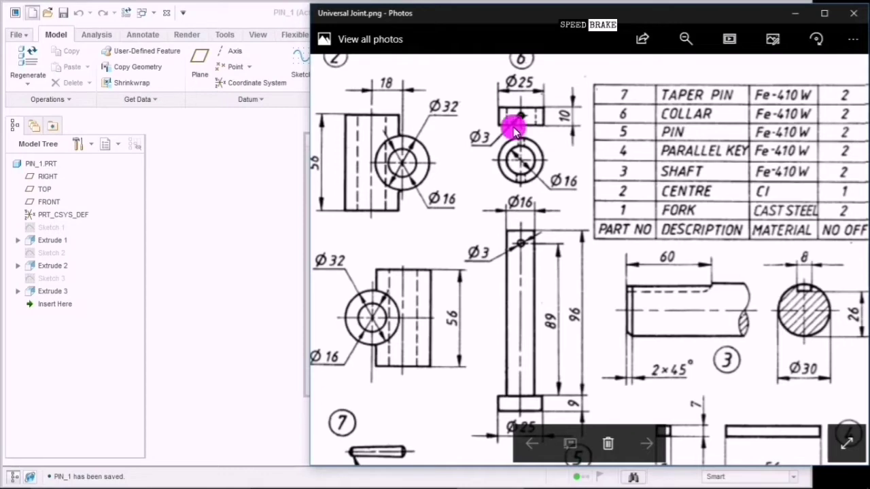
pyautogui.click(282, 223)
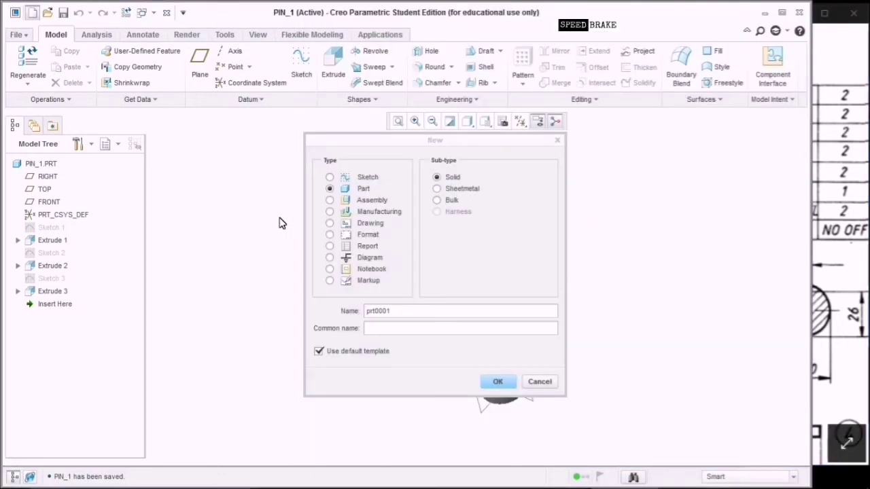
# Name the new part COLLAR and create it from the mmns_part_solid template.
pyautogui.click(397, 311)
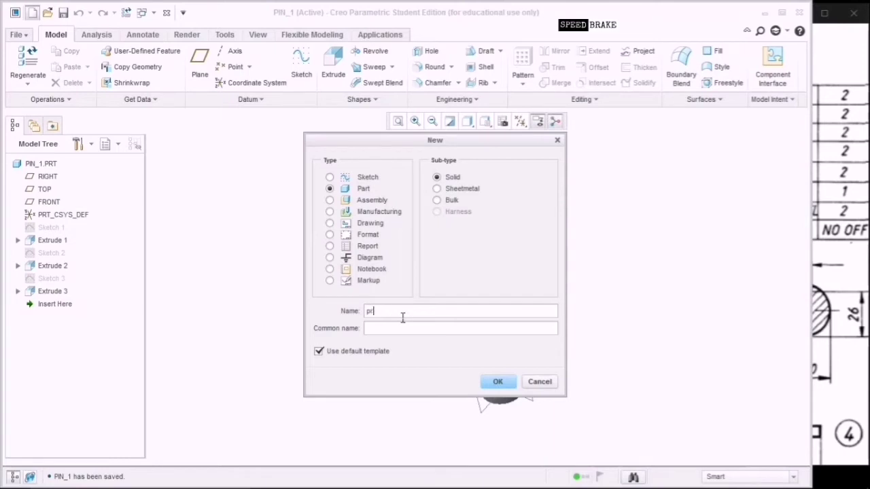
pyautogui.press('BackSpace')
pyautogui.press('BackSpace')
pyautogui.write('C')
pyautogui.click(340, 353)
pyautogui.click(488, 382)
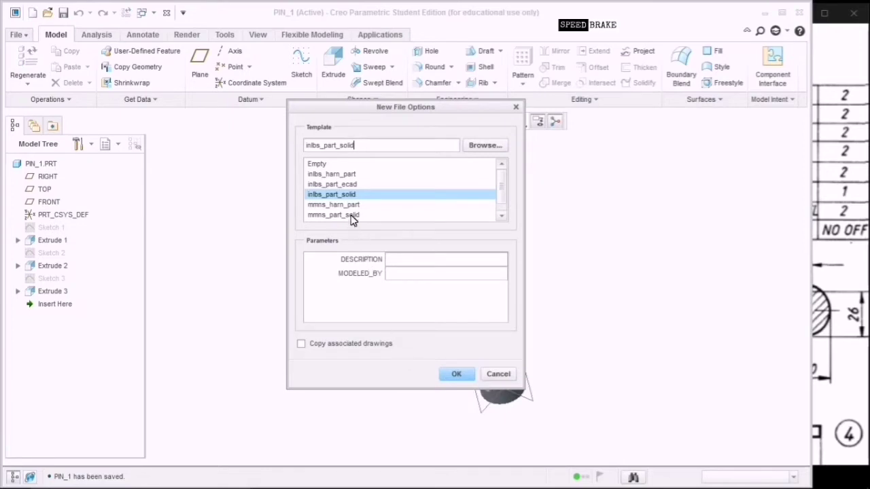
pyautogui.click(352, 216)
pyautogui.click(399, 273)
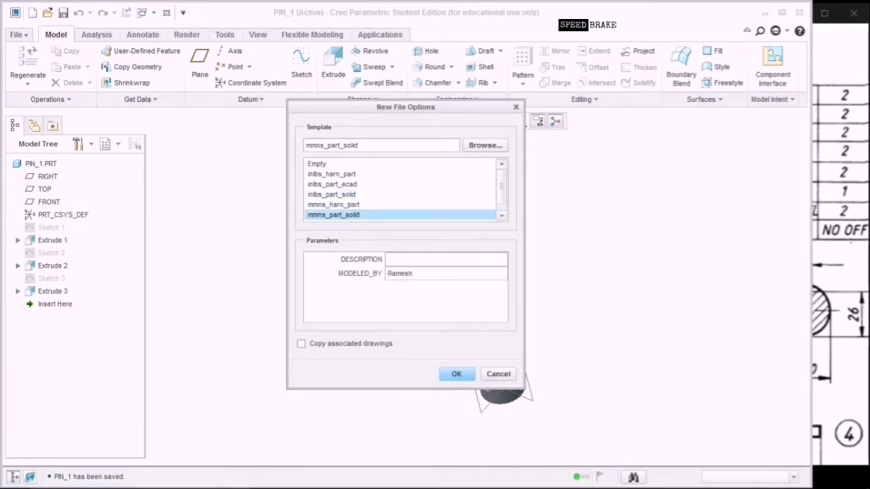
pyautogui.click(454, 374)
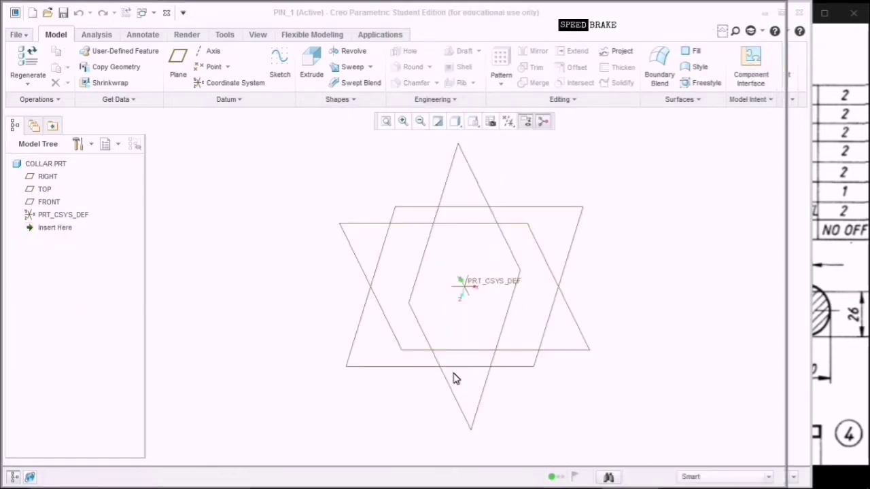
# Begin a sketch on the COLLAR's FRONT plane, viewed straight on.
pyautogui.moveTo(792, 200); pyautogui.dragTo(818, 202)
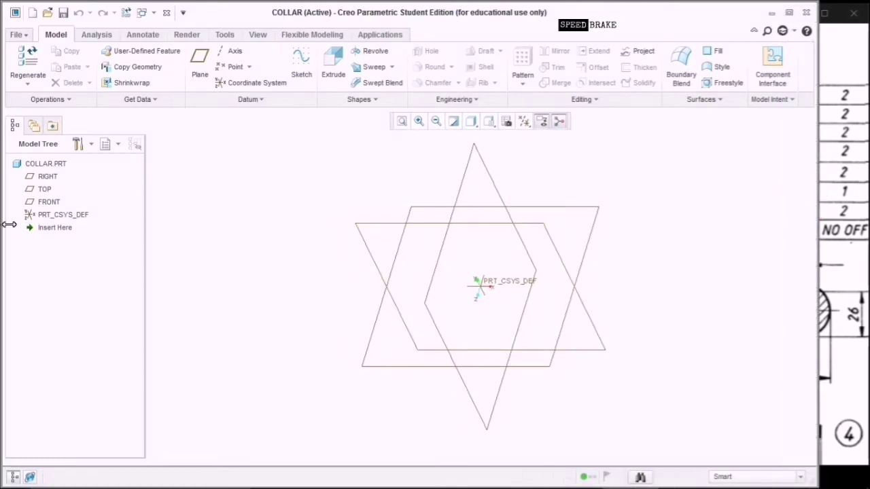
pyautogui.click(49, 202)
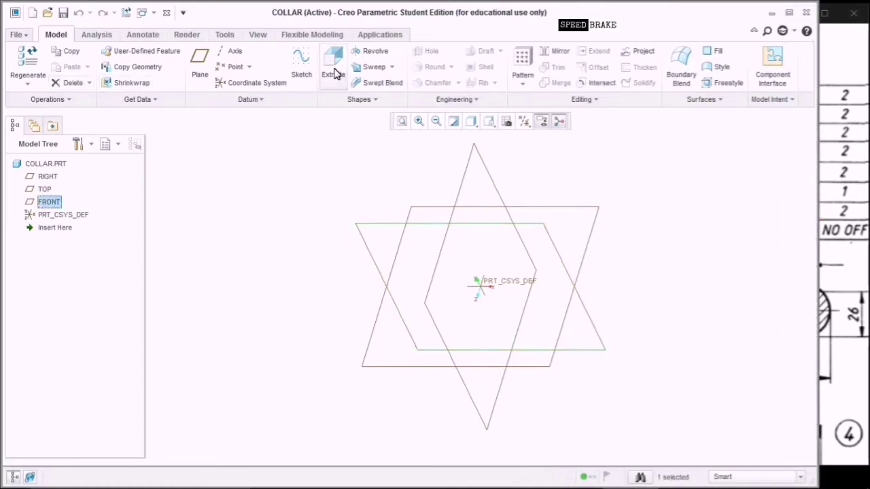
pyautogui.click(314, 74)
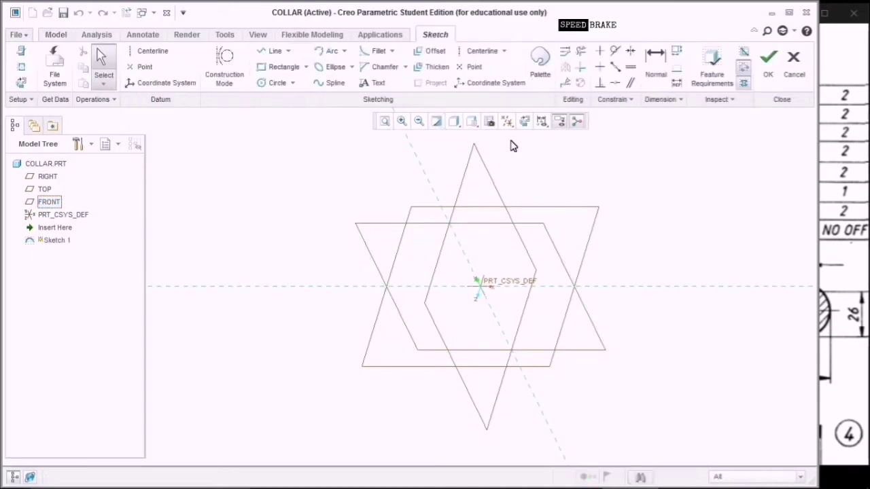
pyautogui.click(537, 136)
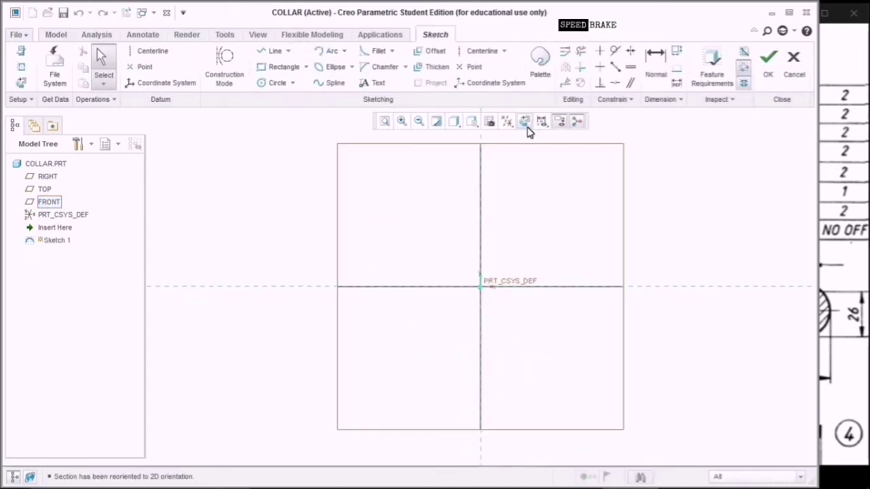
# Draw two concentric circles at the origin with diameters 25 and 16.
pyautogui.click(285, 87)
pyautogui.click(480, 287)
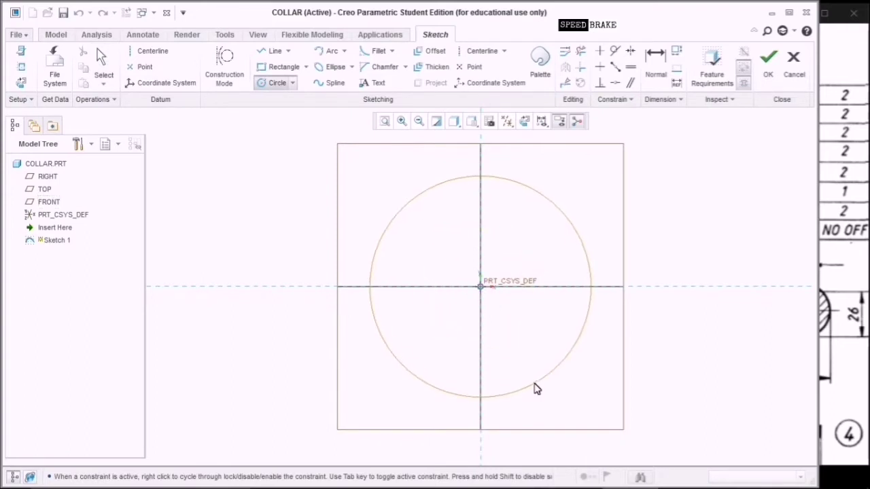
pyautogui.click(536, 388)
pyautogui.click(480, 286)
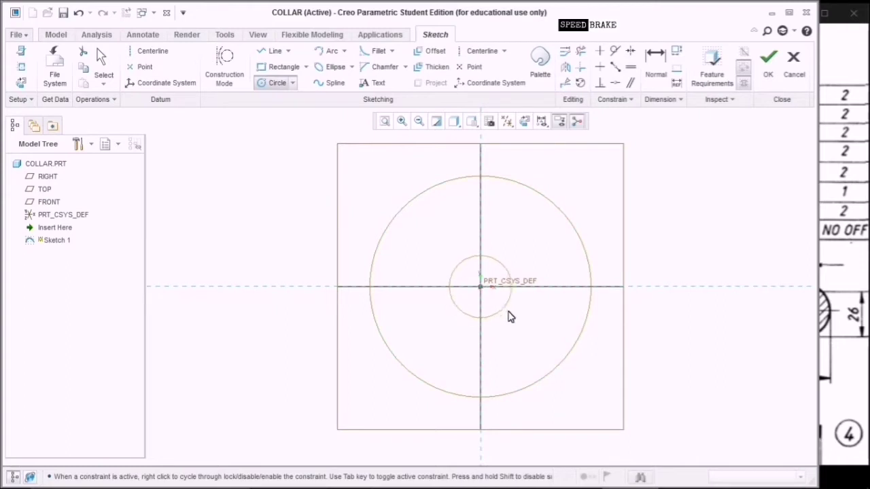
pyautogui.click(513, 344)
pyautogui.middleClick(680, 222)
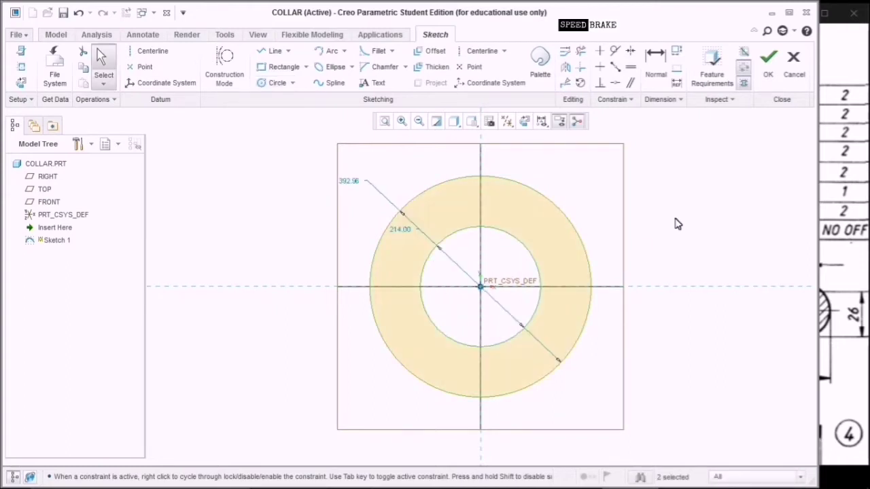
pyautogui.doubleClick(414, 227)
pyautogui.write('25')
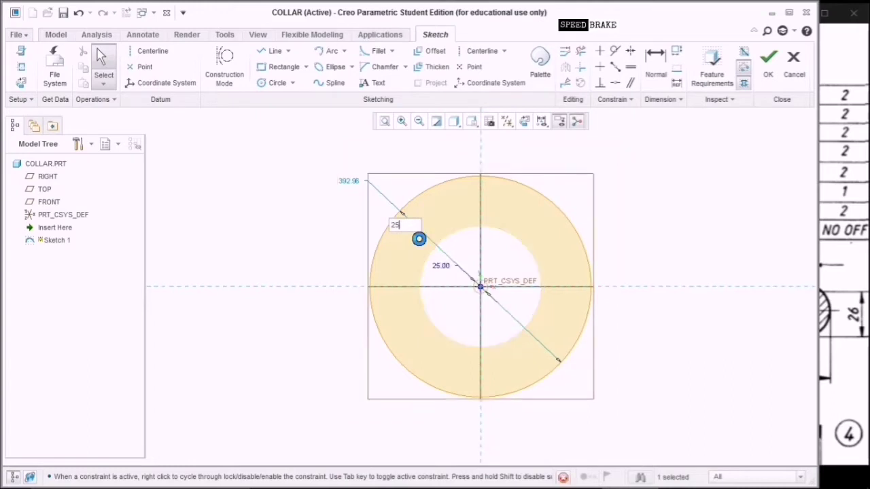
pyautogui.press('Return')
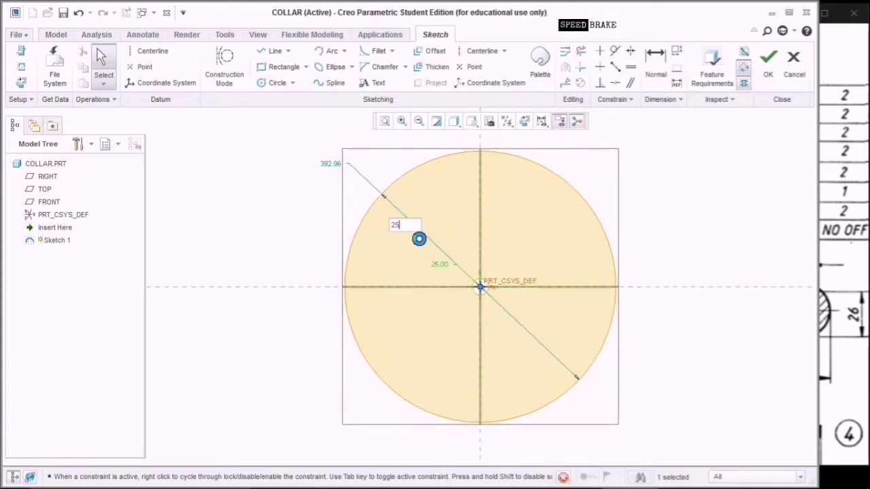
pyautogui.doubleClick(331, 165)
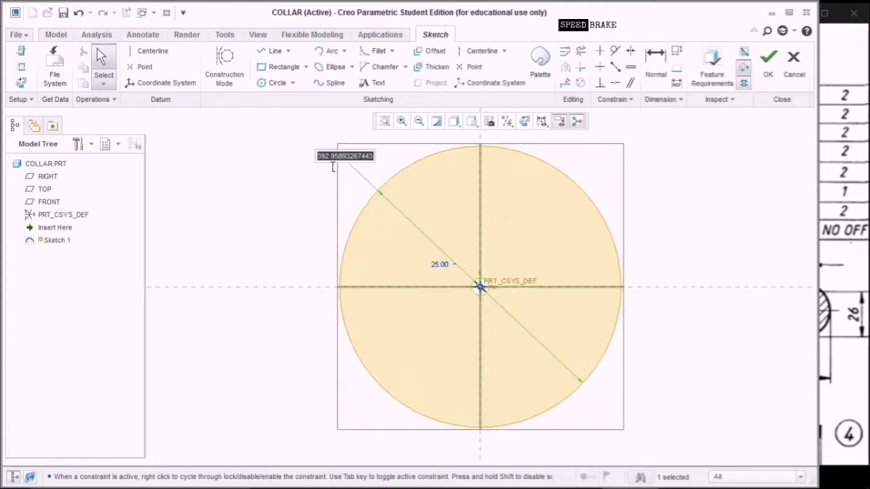
pyautogui.write('16')
pyautogui.press('Return')
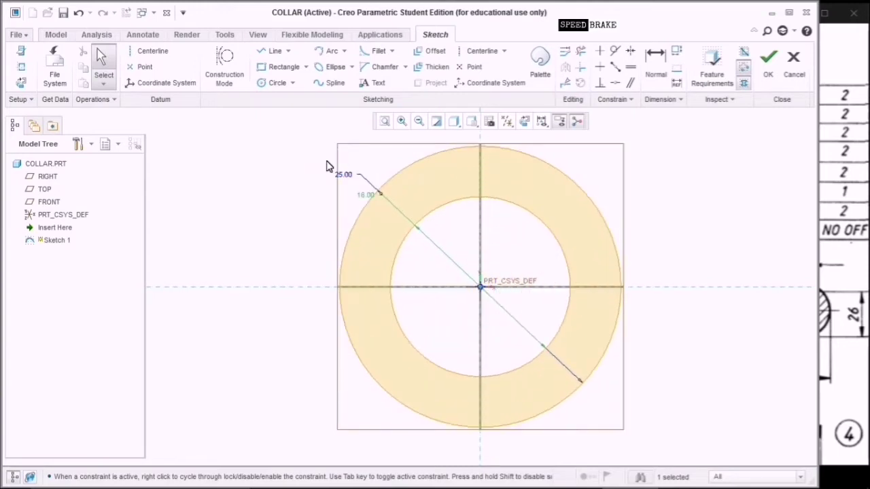
pyautogui.click(770, 68)
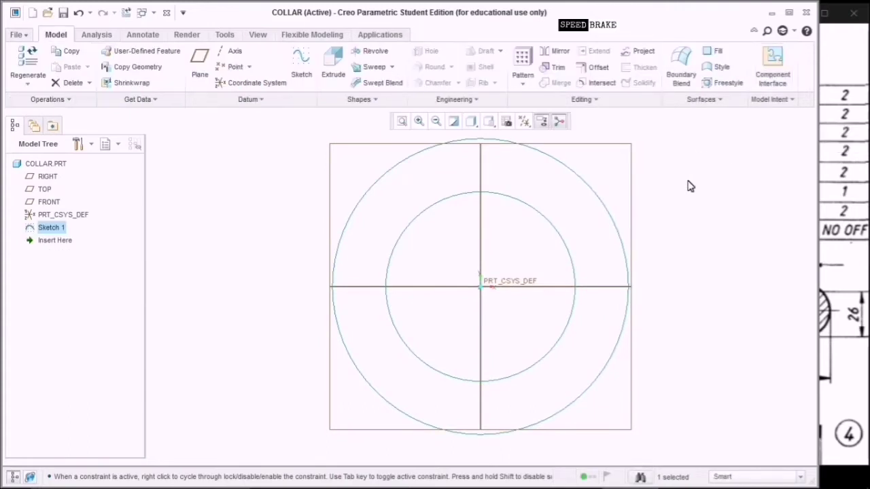
# Extrude the ring symmetrically 10 deep into the solid collar, then view the drawing.
pyautogui.click(331, 75)
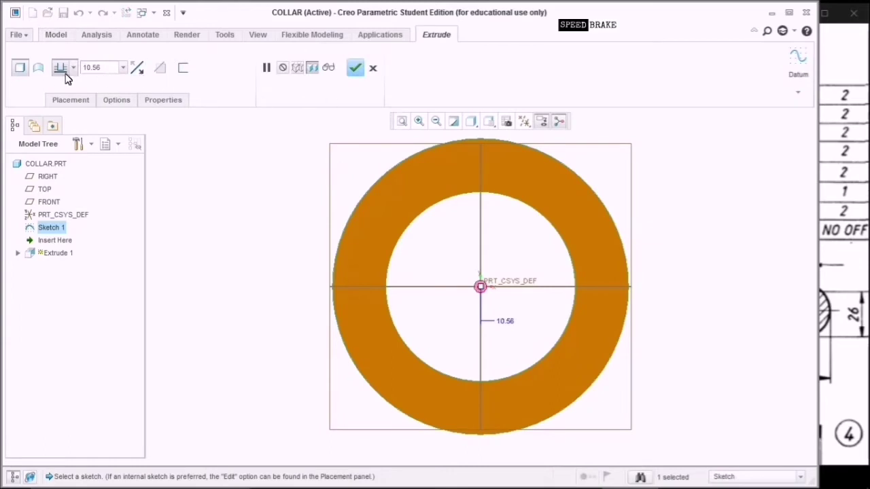
pyautogui.click(73, 68)
pyautogui.click(71, 116)
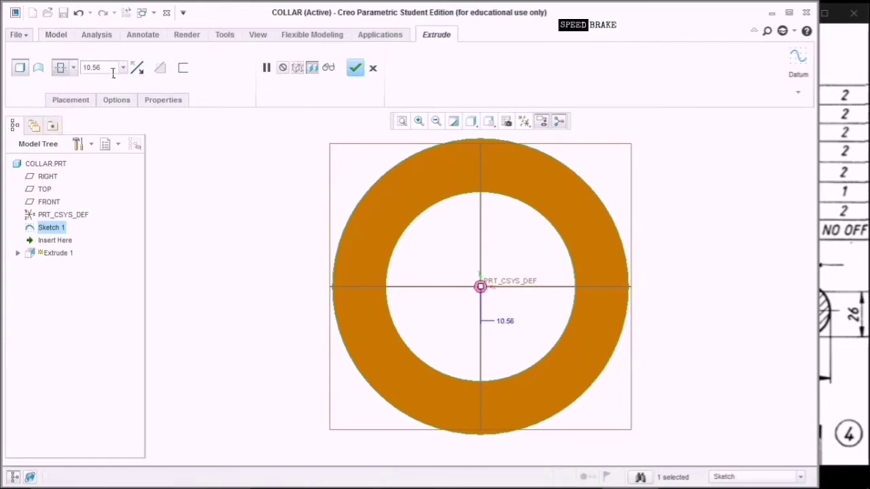
pyautogui.click(488, 121)
pyautogui.click(491, 143)
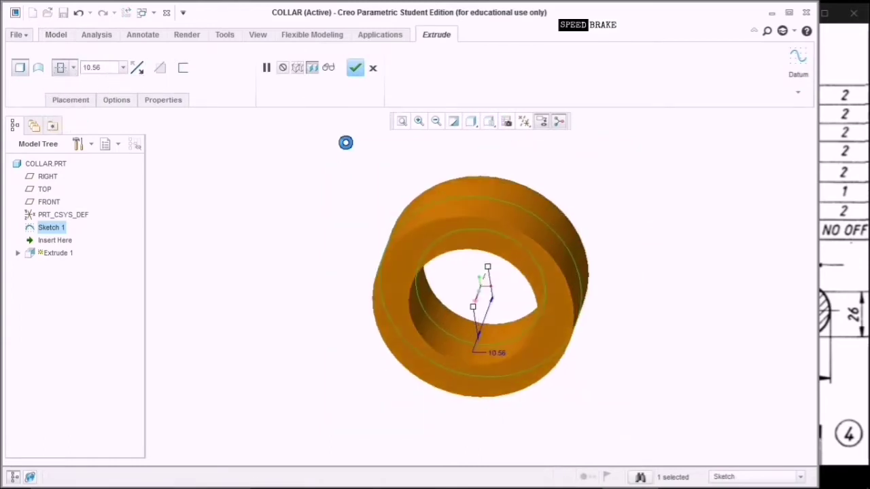
pyautogui.click(111, 68)
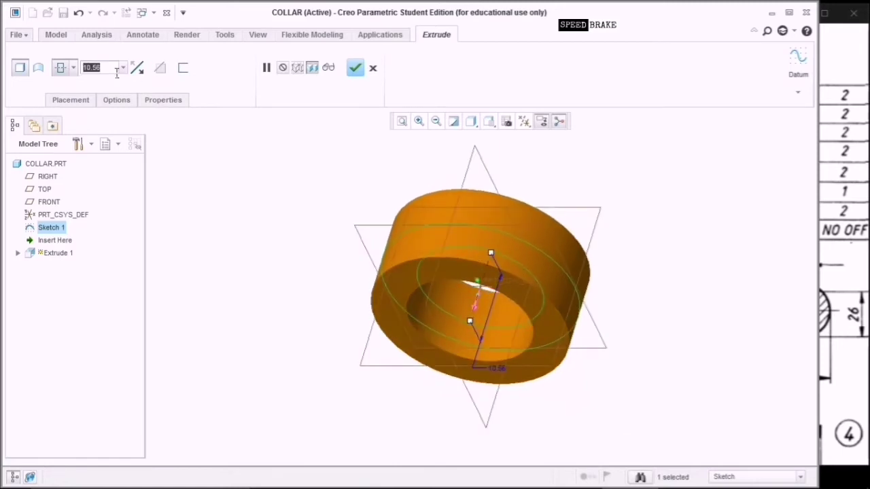
pyautogui.write('1')
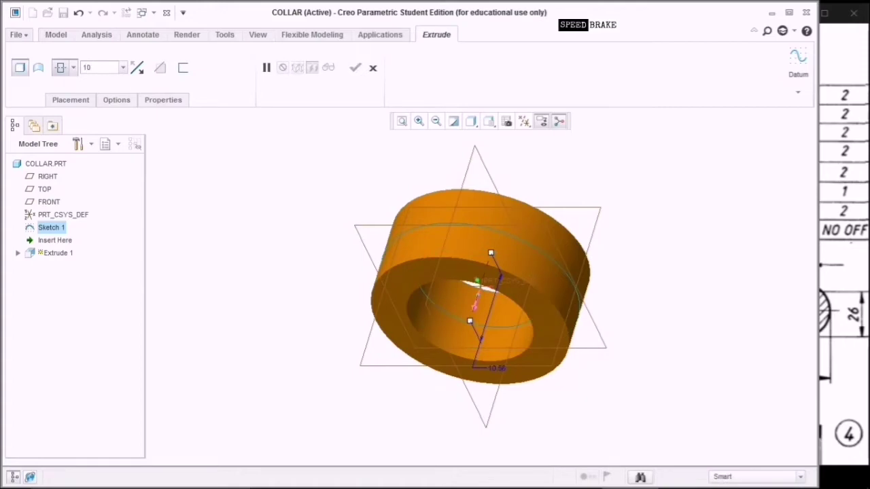
pyautogui.write('0')
pyautogui.press('Return')
pyautogui.click(356, 67)
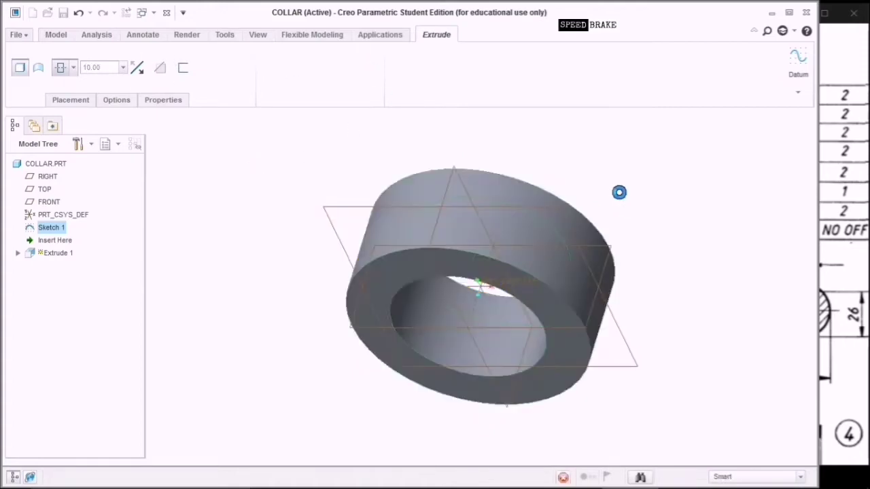
pyautogui.click(833, 185)
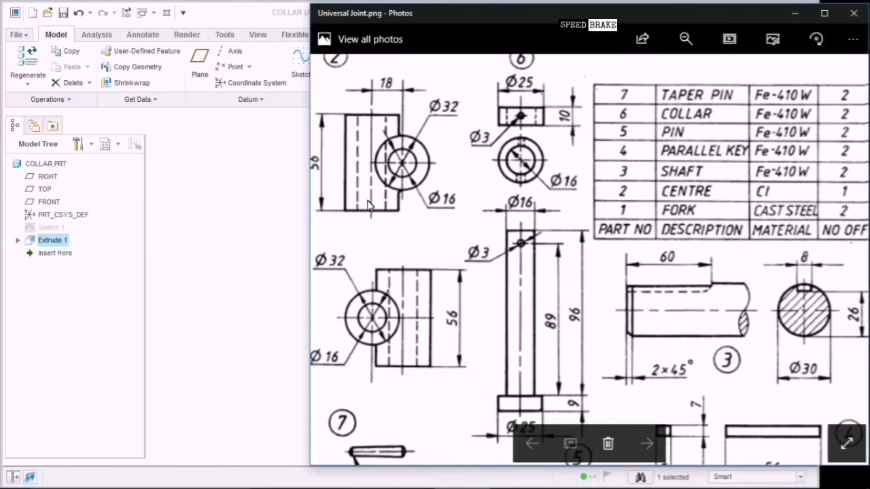
# Compare the extruded collar against the Universal Joint drawing, ending on the Creo model.
pyautogui.click(269, 219)
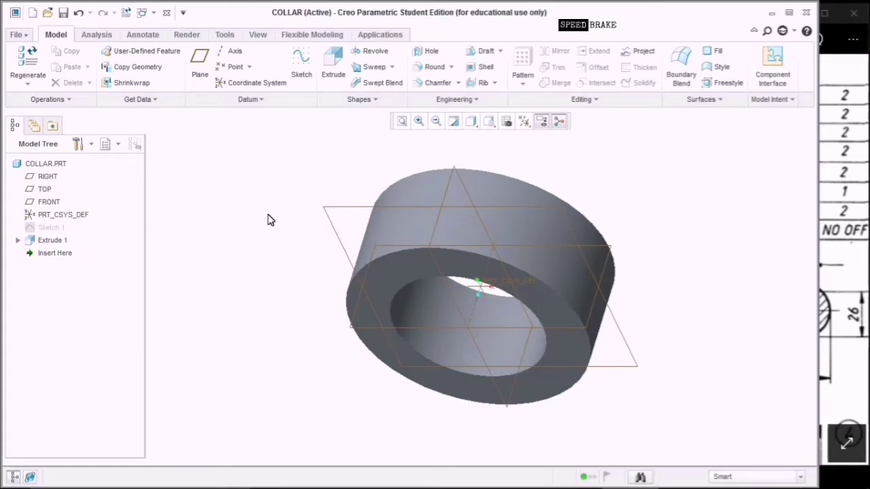
pyautogui.click(857, 179)
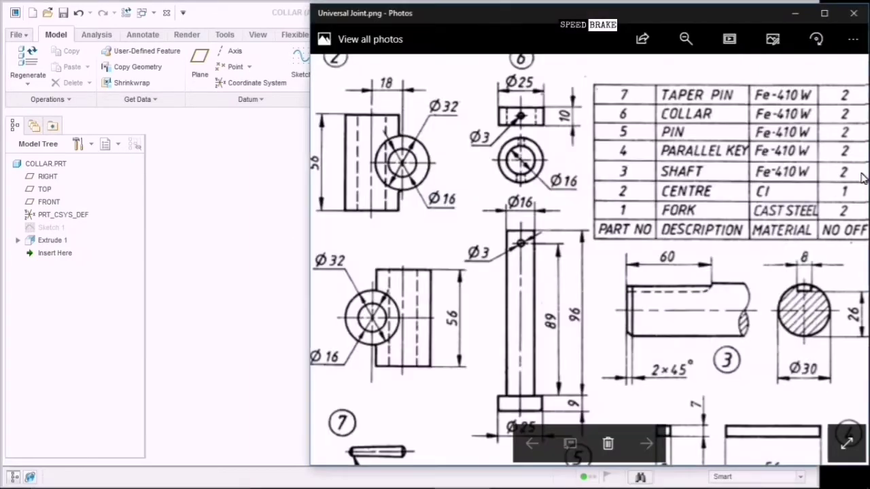
pyautogui.click(286, 316)
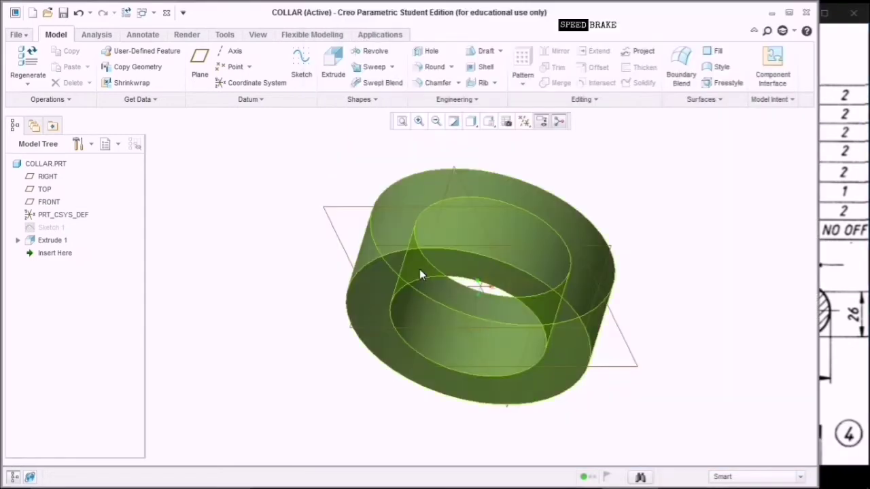
# Start a sketch on the FRONT plane by mistake, then quit it without saving.
pyautogui.click(613, 321)
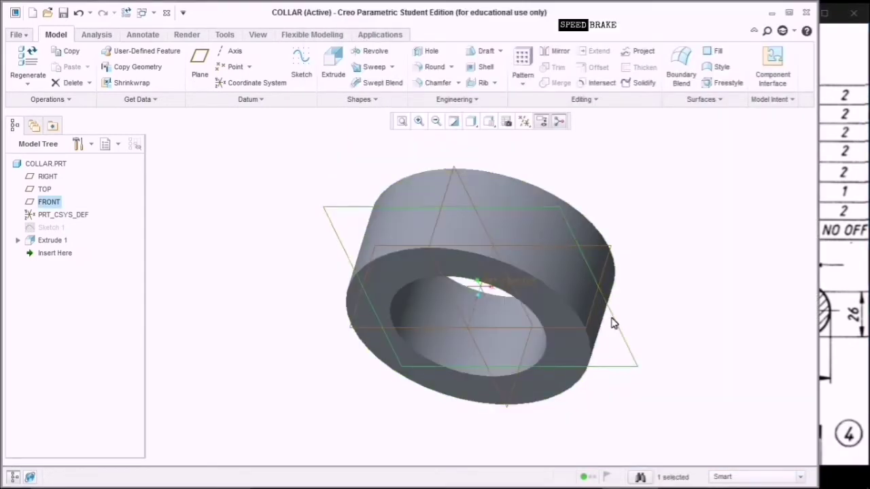
pyautogui.click(304, 74)
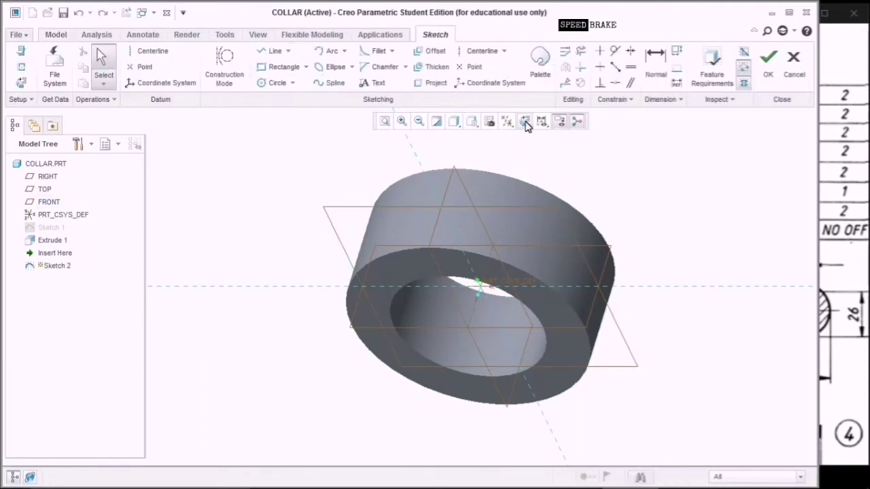
pyautogui.click(525, 122)
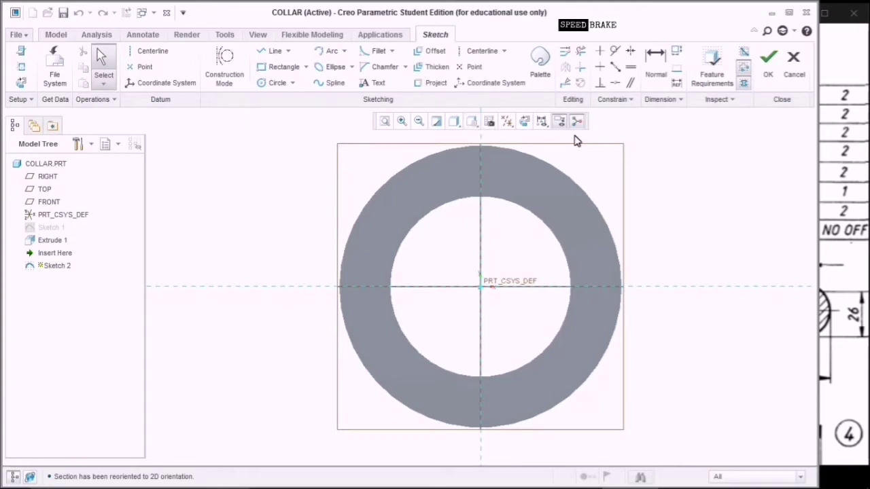
pyautogui.click(792, 75)
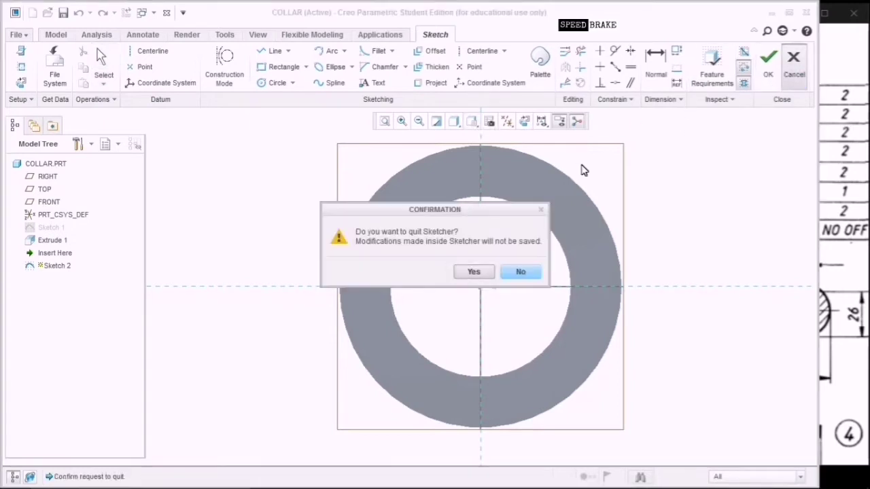
pyautogui.click(474, 273)
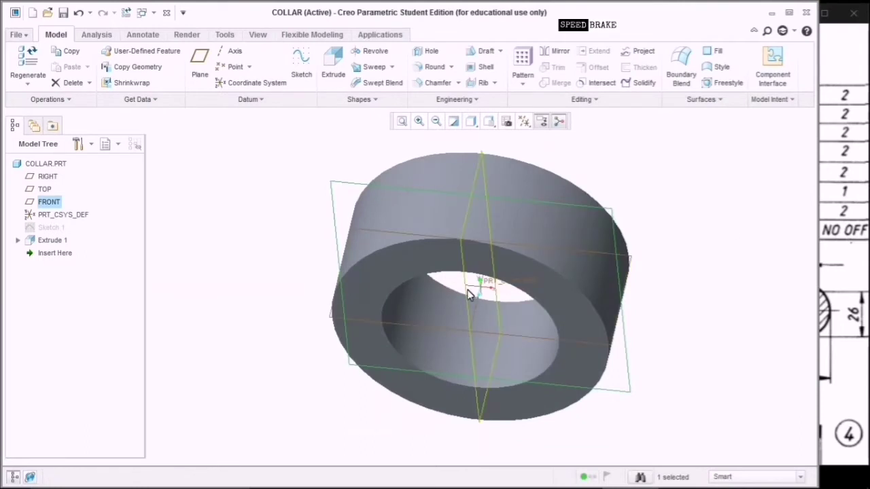
# On the RIGHT plane, sketch a diameter-3 circle centred at the origin and finish Sketch 2.
pyautogui.click(468, 293)
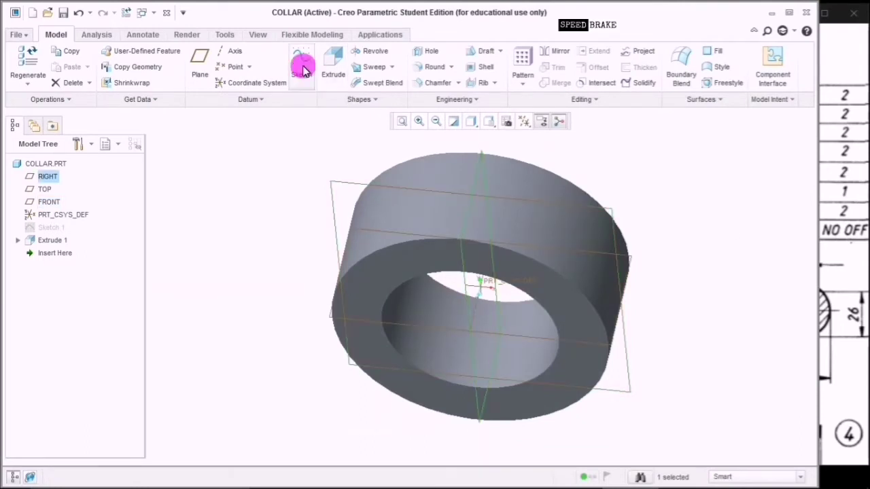
pyautogui.click(299, 65)
pyautogui.click(524, 121)
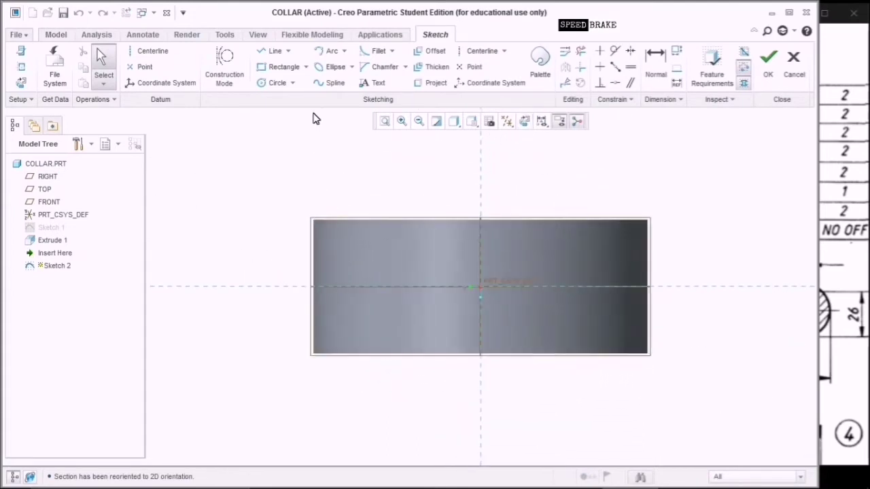
pyautogui.click(276, 83)
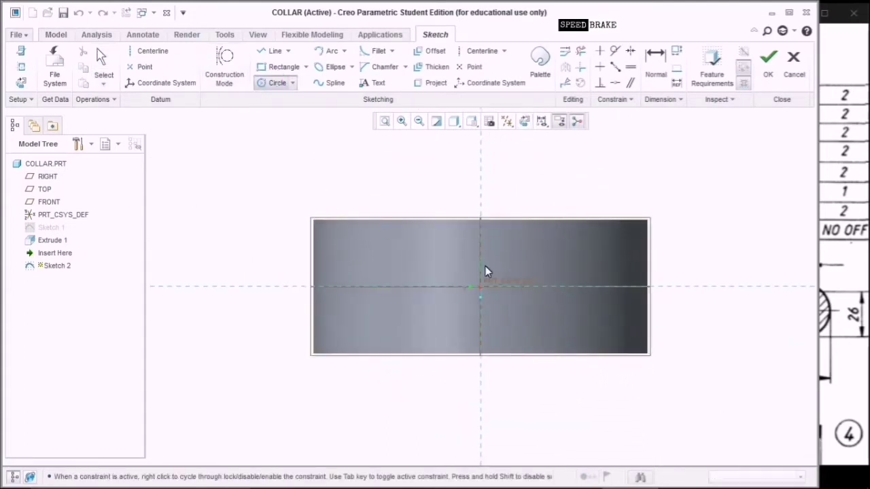
pyautogui.click(480, 287)
pyautogui.click(498, 317)
pyautogui.middleClick(734, 220)
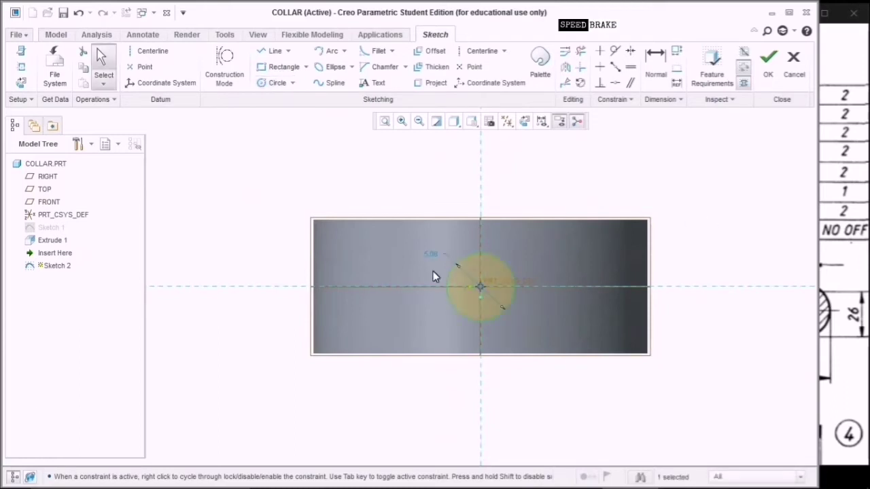
pyautogui.doubleClick(435, 261)
pyautogui.write('3')
pyautogui.press('Return')
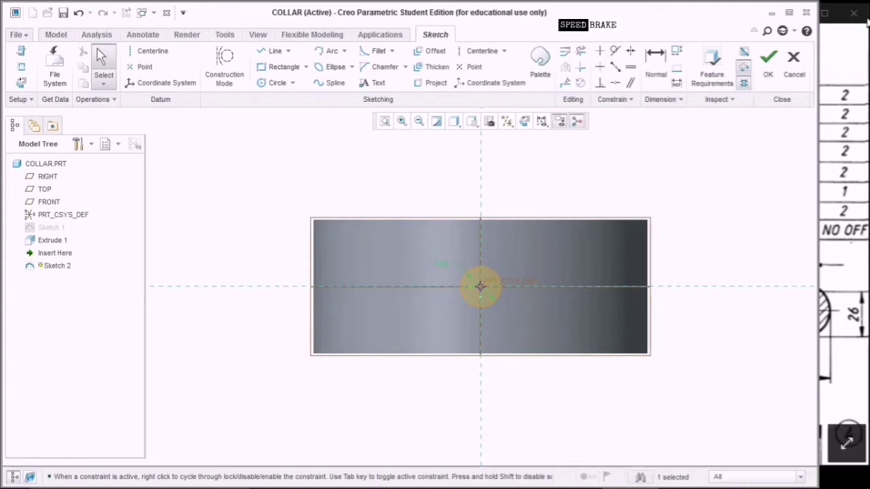
pyautogui.click(489, 122)
pyautogui.click(506, 142)
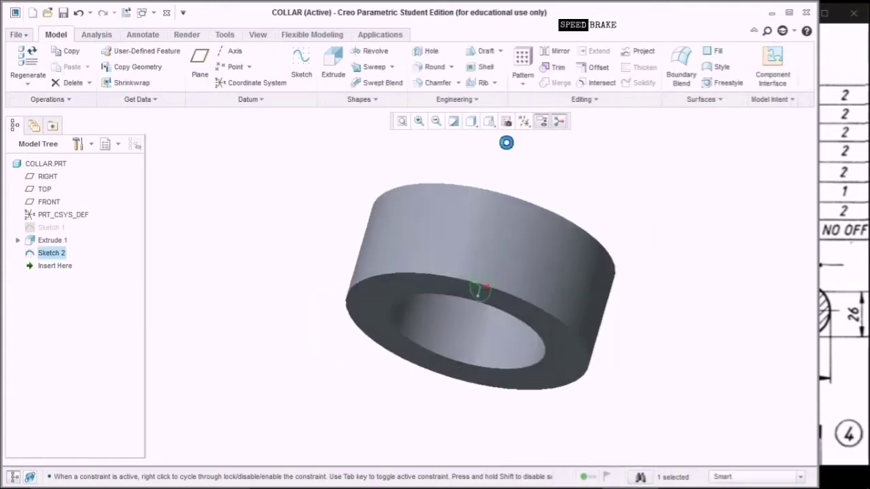
# Extrude the 3-diameter circle symmetrically 33 deep as a cut through both collar walls.
pyautogui.click(331, 71)
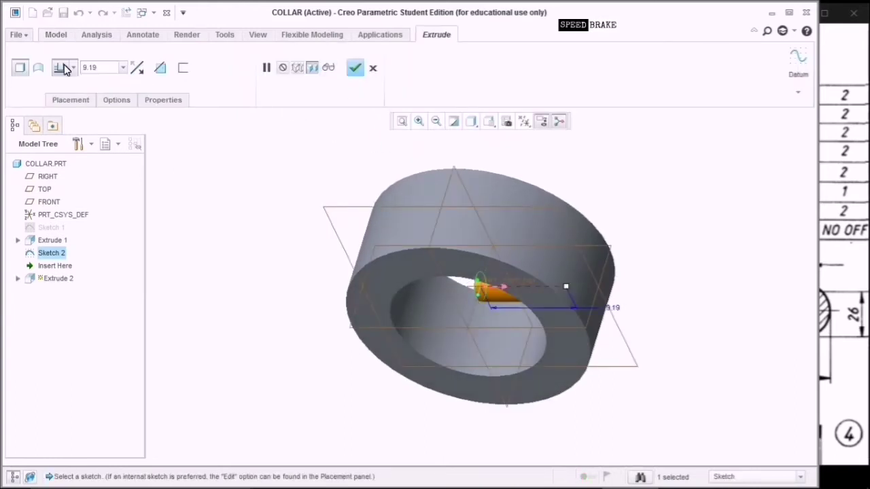
pyautogui.click(65, 68)
pyautogui.click(66, 109)
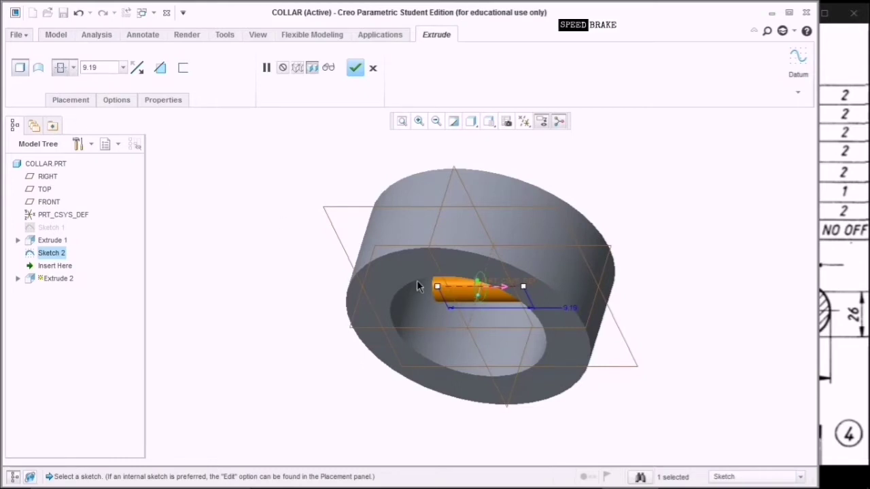
pyautogui.moveTo(437, 290); pyautogui.dragTo(325, 308)
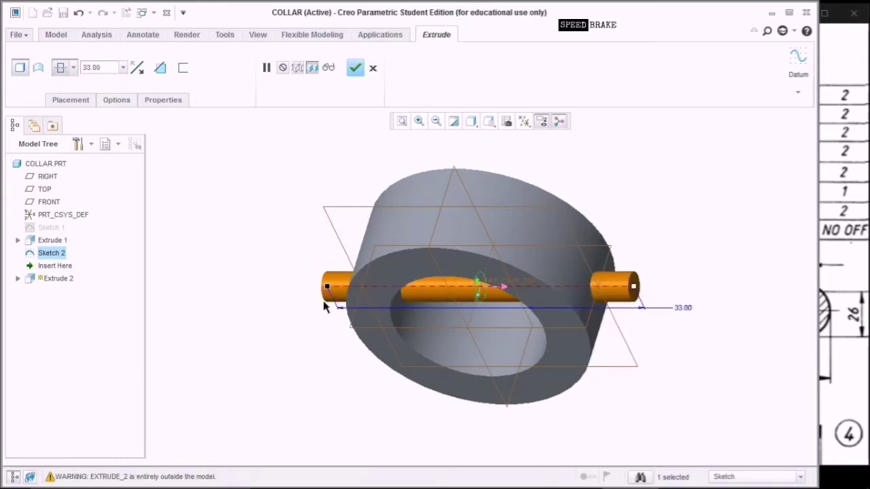
pyautogui.click(160, 68)
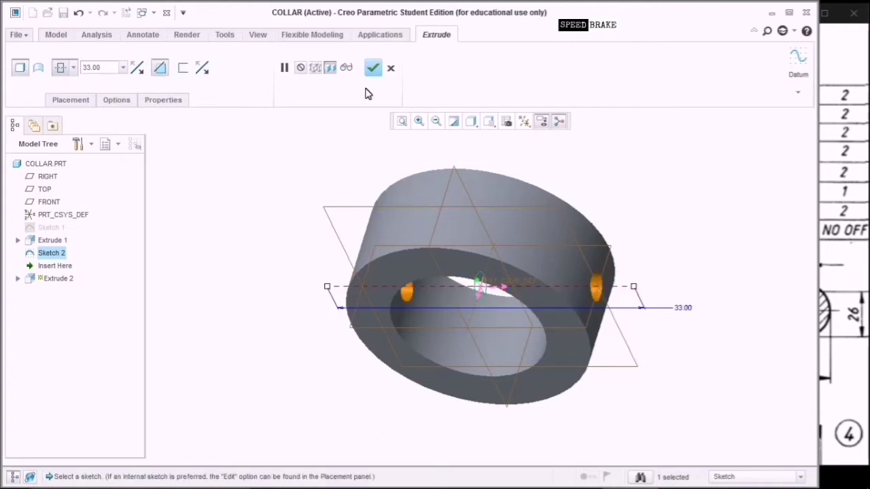
pyautogui.click(373, 68)
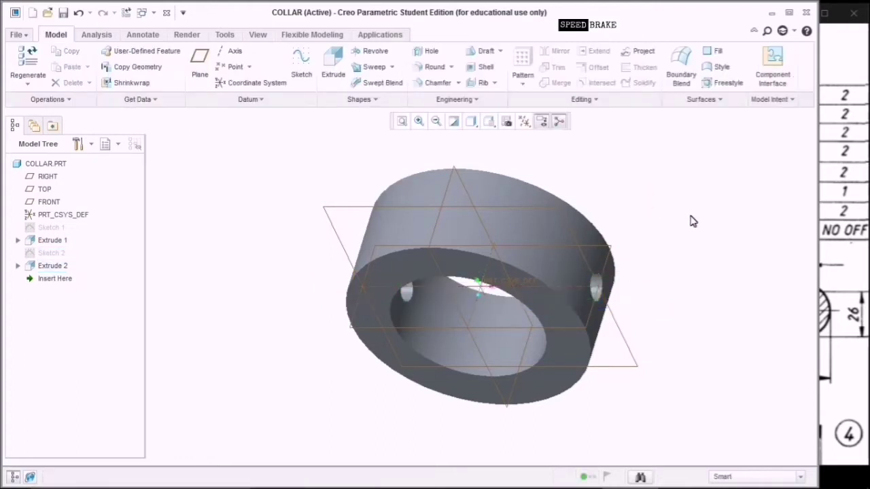
pyautogui.moveTo(692, 221); pyautogui.dragTo(567, 293, button='middle')
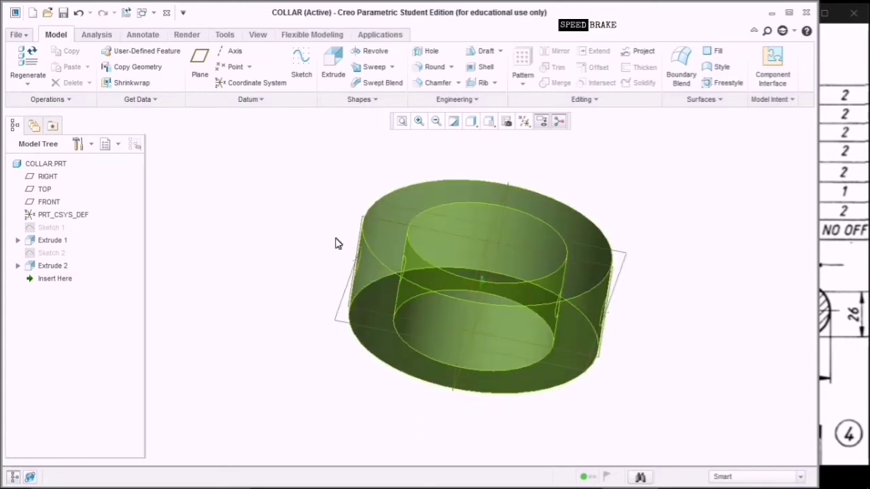
# Save the COLLAR part with its cross hole and bring up the New model dialog.
pyautogui.click(63, 12)
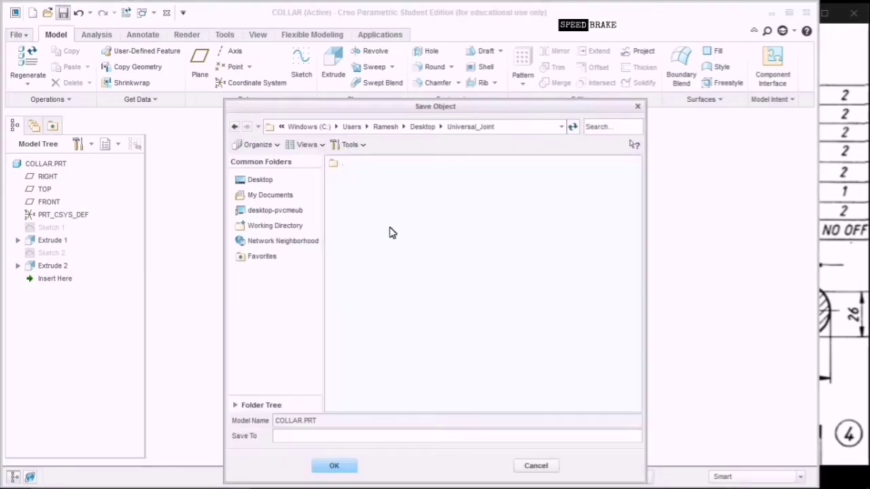
pyautogui.click(348, 466)
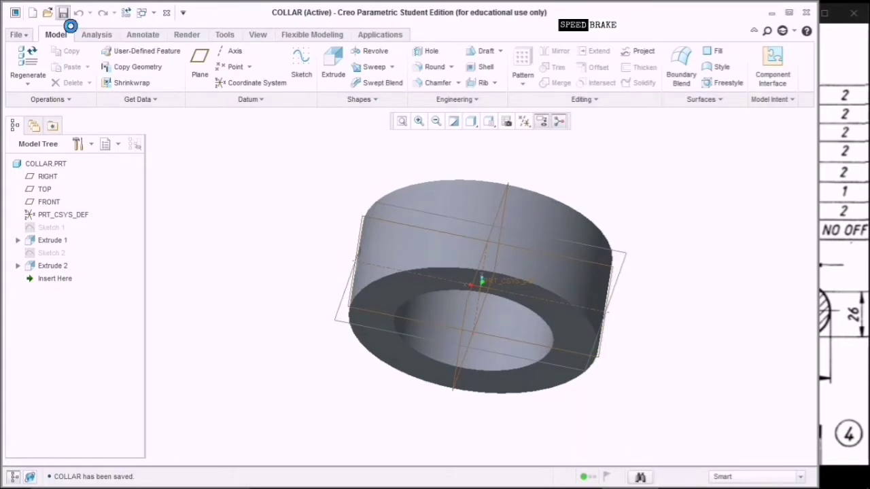
pyautogui.click(32, 12)
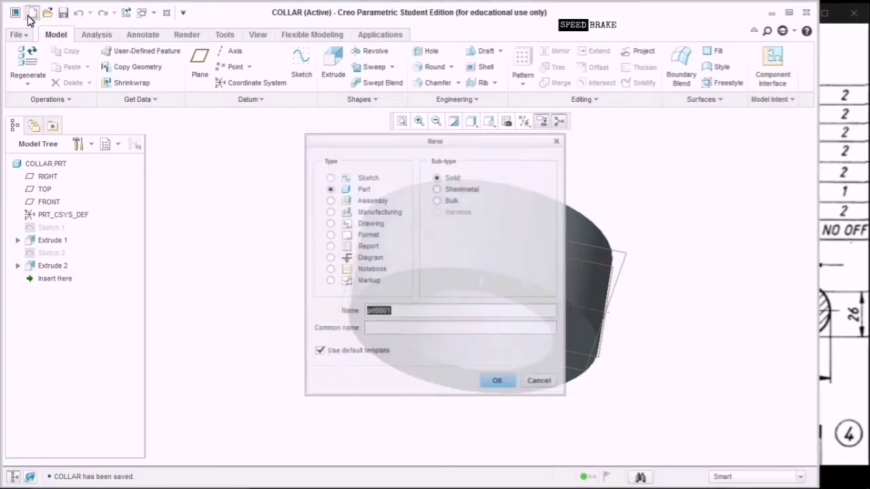
# Turn off the default template and name the new solid part Taper_Pin.
pyautogui.click(359, 351)
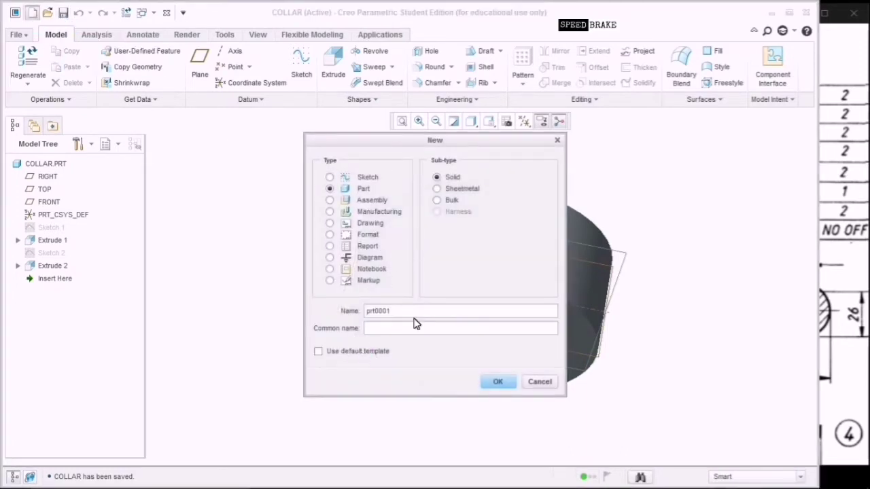
pyautogui.click(860, 234)
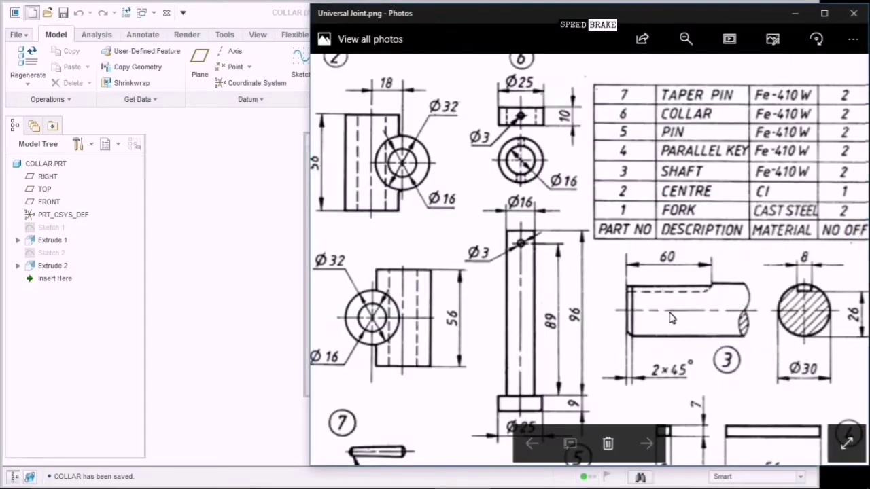
pyautogui.moveTo(671, 318); pyautogui.dragTo(680, 204)
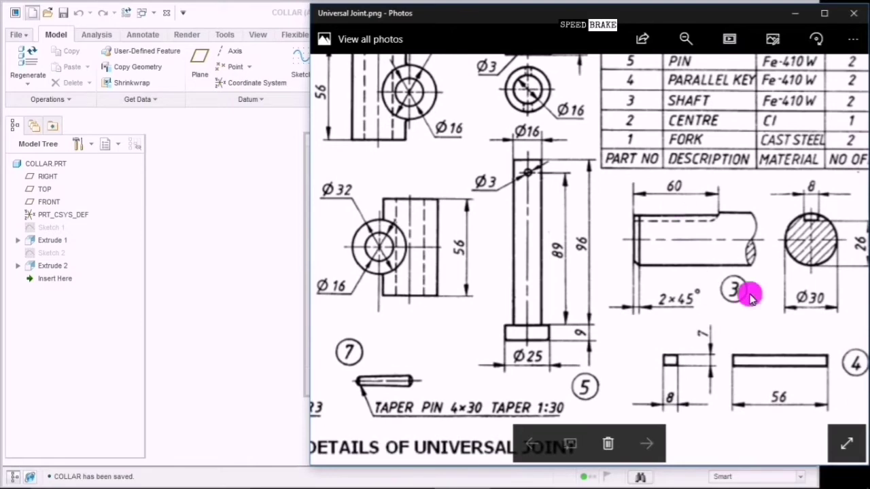
pyautogui.moveTo(750, 297)
pyautogui.mouseDown()
pyautogui.moveTo(693, 350)
pyautogui.moveTo(677, 319)
pyautogui.moveTo(685, 369)
pyautogui.moveTo(681, 304)
pyautogui.moveTo(670, 320)
pyautogui.moveTo(652, 321)
pyautogui.mouseUp()
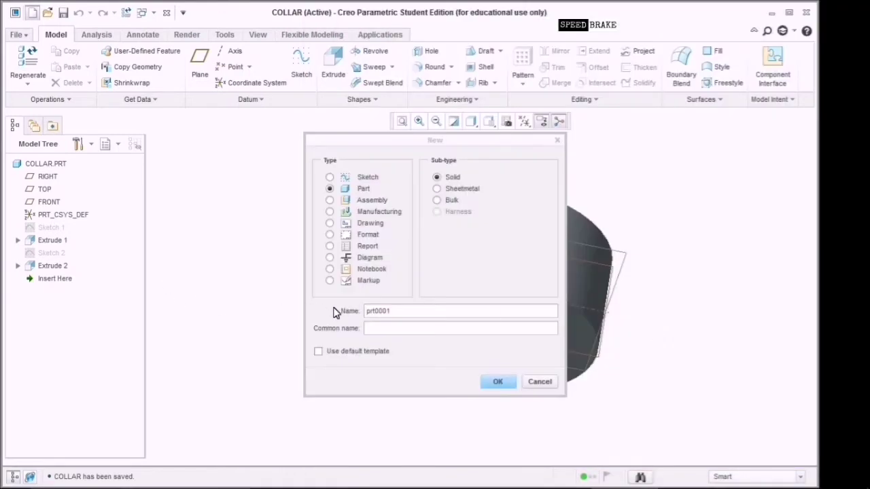
pyautogui.click(391, 311)
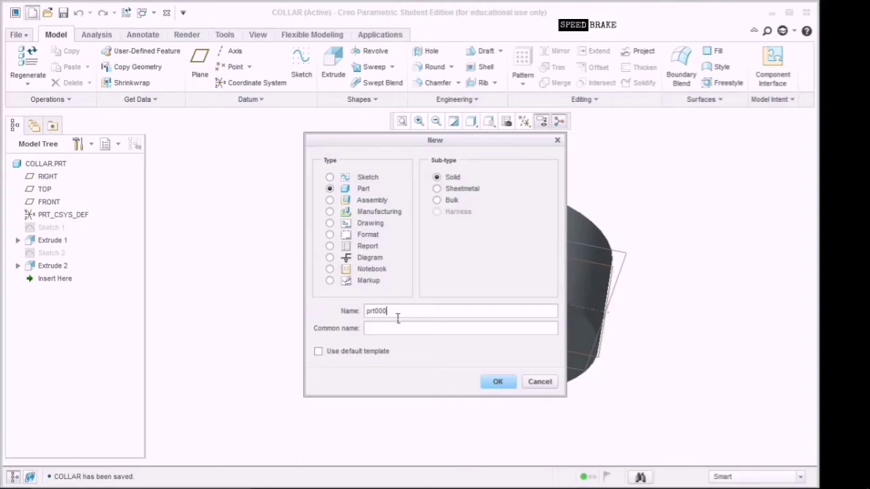
pyautogui.press('BackSpace')
pyautogui.press('BackSpace')
pyautogui.press('BackSpace')
pyautogui.press('BackSpace')
pyautogui.press('BackSpace')
pyautogui.press('BackSpace')
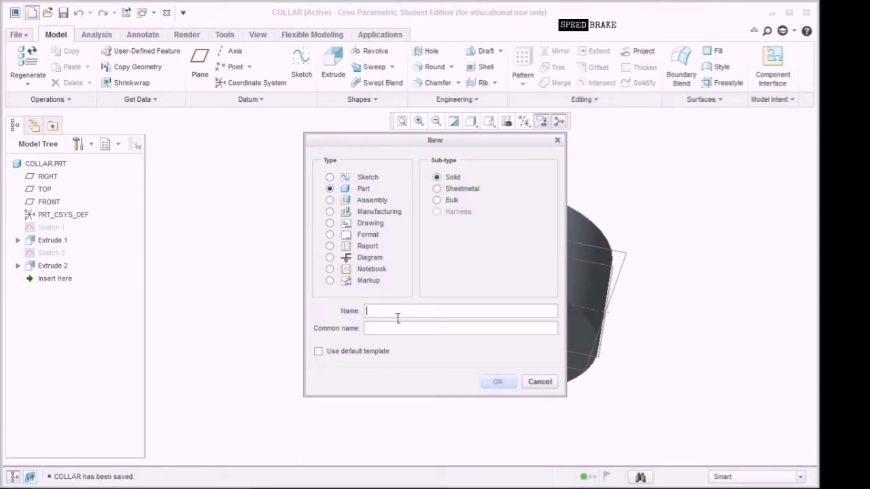
pyautogui.write('Taper_Pin')
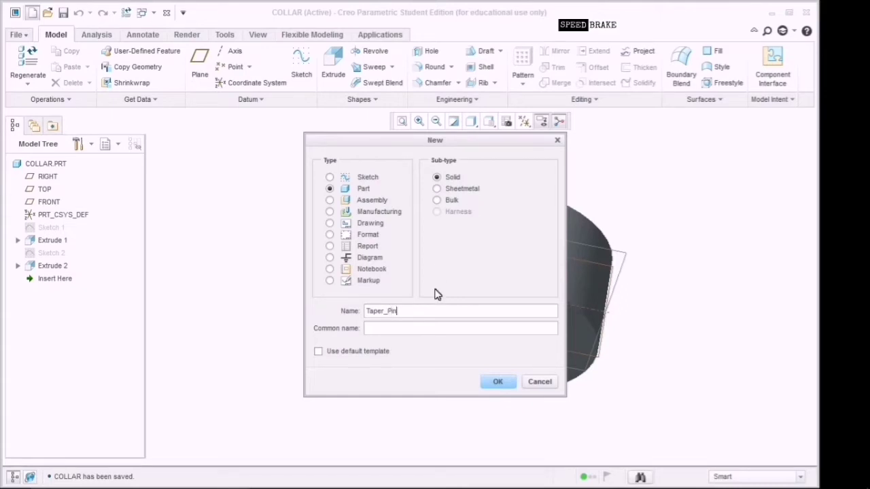
pyautogui.click(496, 384)
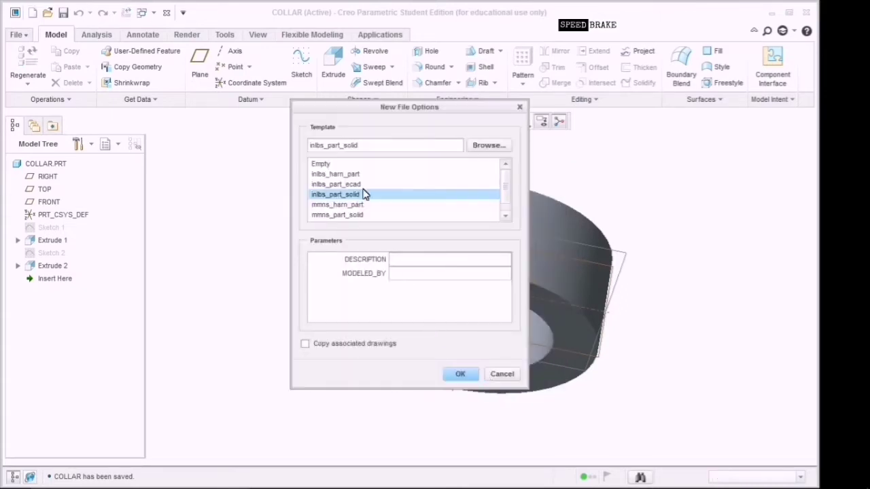
# Choose the mmns_part_solid template and create the TAPER_PIN part.
pyautogui.click(354, 215)
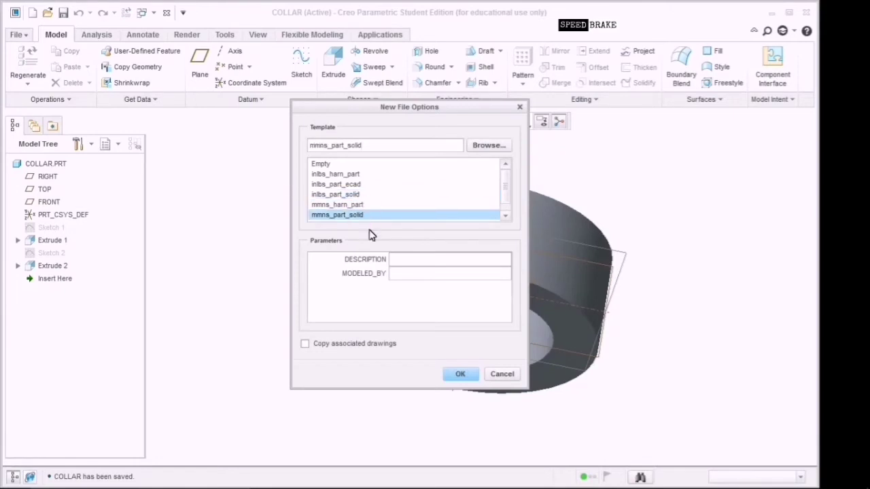
pyautogui.click(399, 274)
pyautogui.click(460, 374)
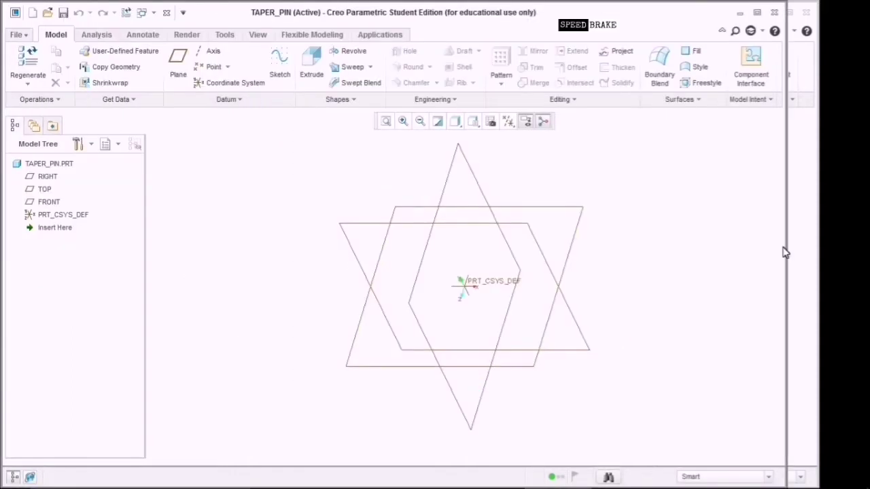
# Close the older model window, widen the modelling window, and fit the Universal Joint drawing in Photos.
pyautogui.click(806, 12)
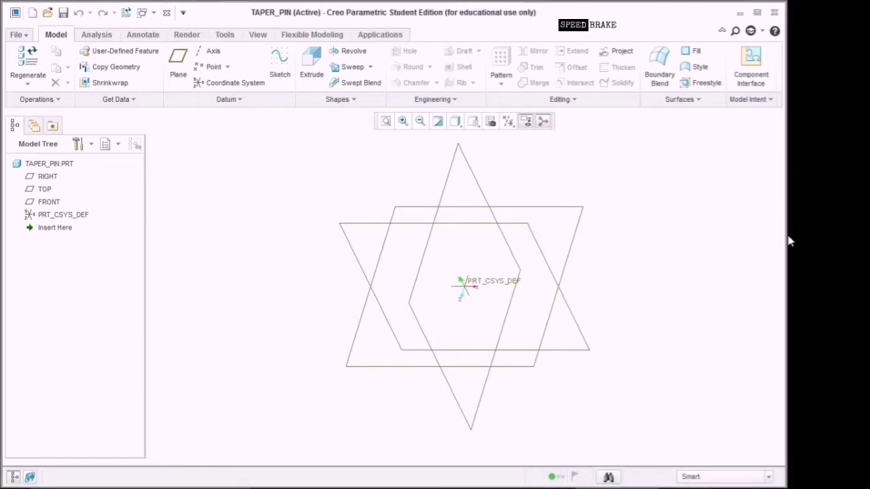
pyautogui.moveTo(788, 242); pyautogui.dragTo(803, 235)
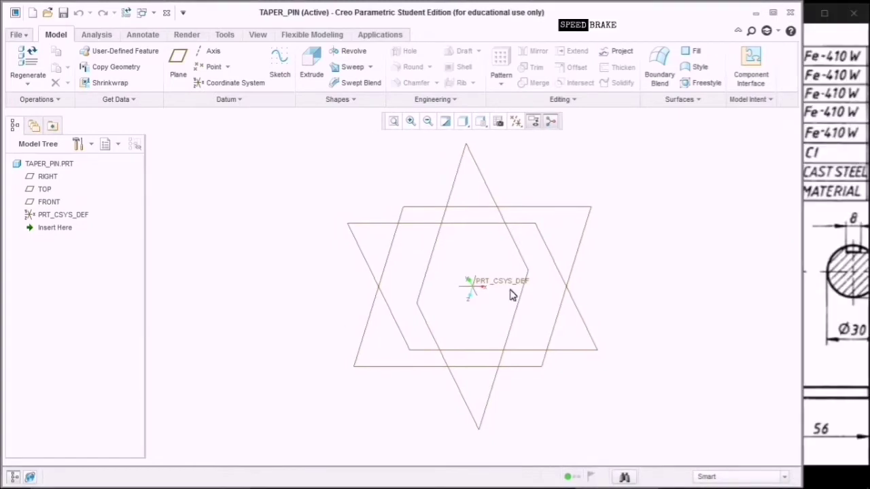
pyautogui.click(824, 252)
pyautogui.doubleClick(747, 67)
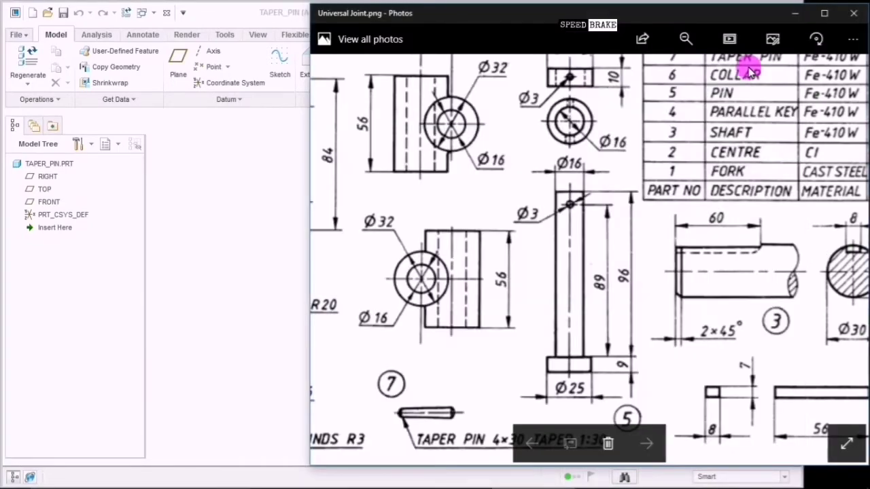
# Zoom in on the TAPER PIN 4×30 TAPER 1:30 detail, then return to TAPER_PIN.
pyautogui.keyDown('ctrl'); pyautogui.scroll(3, 674, 175); pyautogui.keyUp('ctrl')
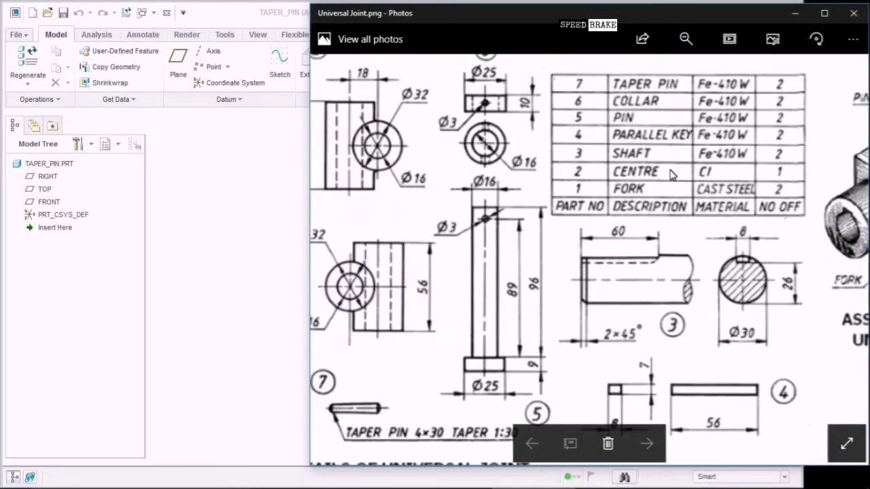
pyautogui.moveTo(589, 140); pyautogui.dragTo(820, 161)
pyautogui.keyDown('ctrl'); pyautogui.scroll(-1, 606, 373); pyautogui.keyUp('ctrl')
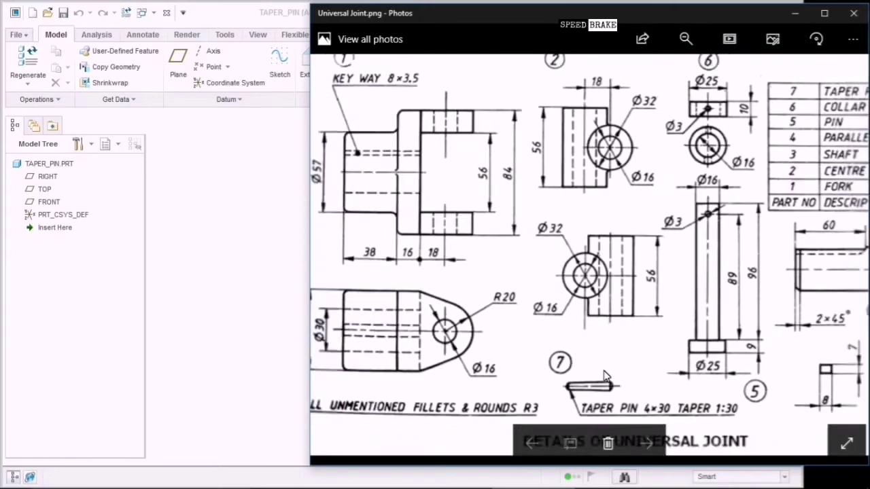
pyautogui.keyDown('ctrl'); pyautogui.scroll(4, 584, 373); pyautogui.keyUp('ctrl')
pyautogui.moveTo(571, 374)
pyautogui.mouseDown()
pyautogui.moveTo(666, 237)
pyautogui.moveTo(780, 156)
pyautogui.moveTo(690, 141)
pyautogui.mouseUp()
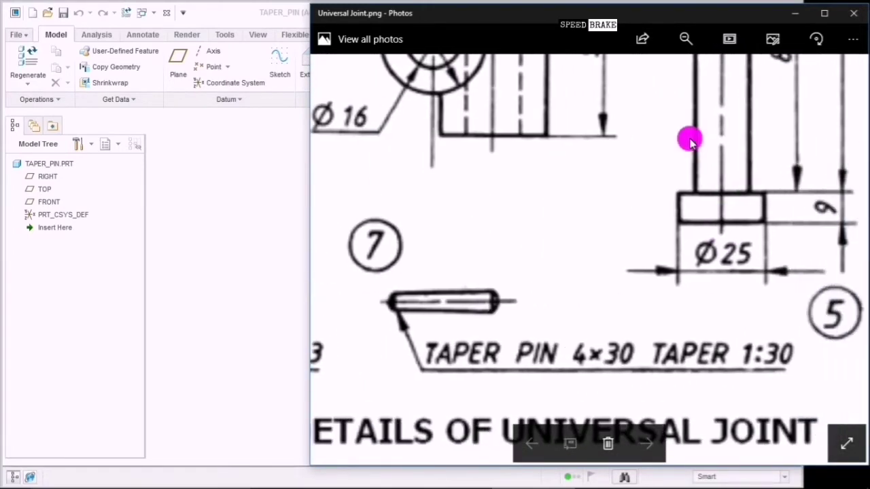
pyautogui.click(610, 378)
pyautogui.click(725, 381)
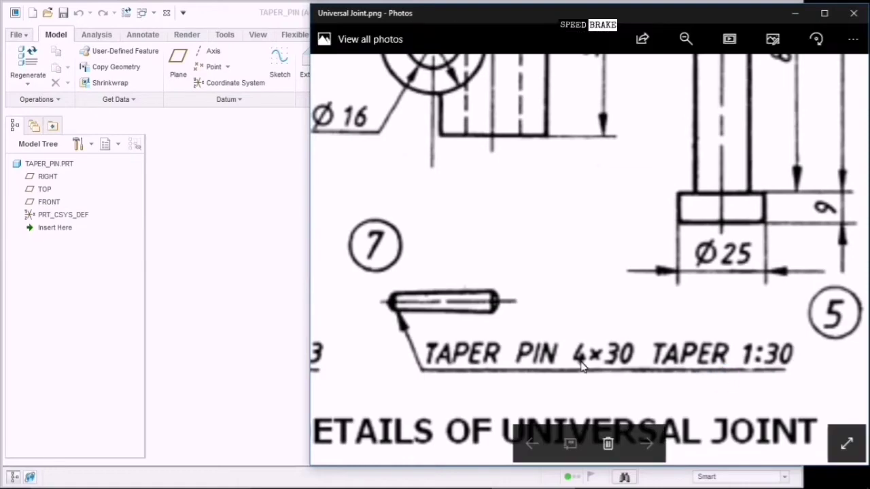
pyautogui.click(497, 302)
pyautogui.click(611, 373)
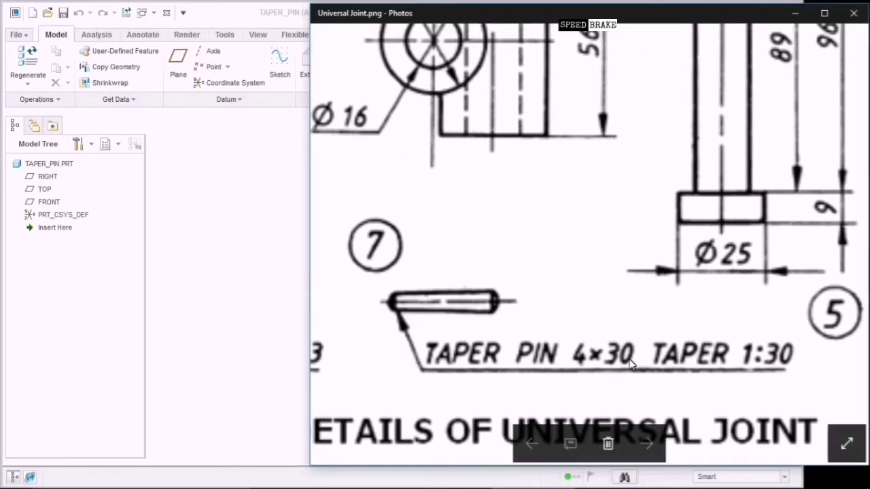
pyautogui.click(411, 282)
pyautogui.click(399, 323)
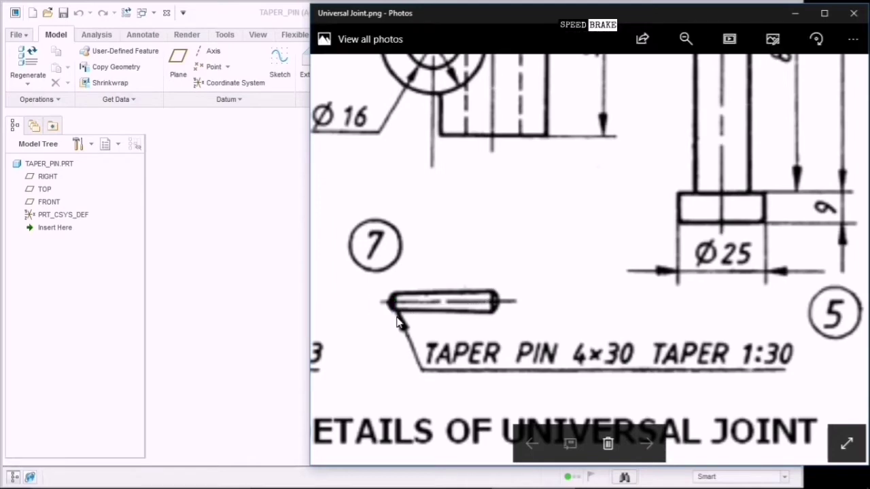
pyautogui.click(231, 313)
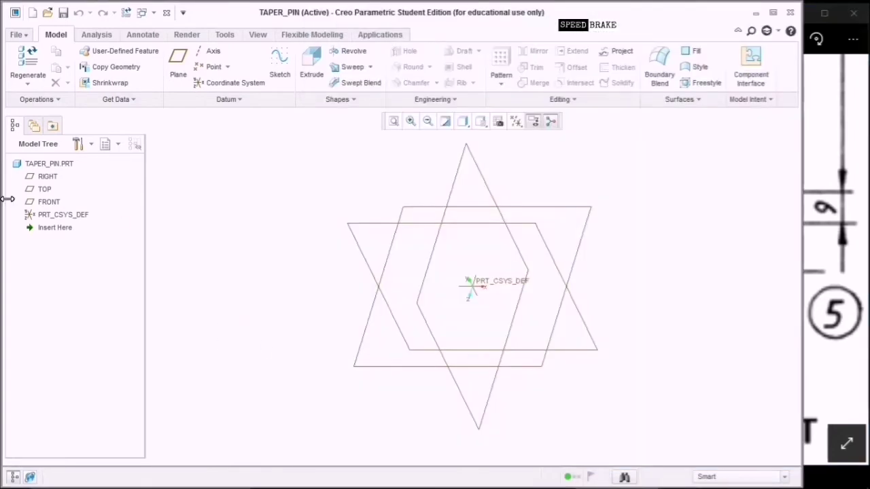
# Start Sketch 1 on the FRONT plane viewed face-on, with the Line tool active.
pyautogui.click(38, 203)
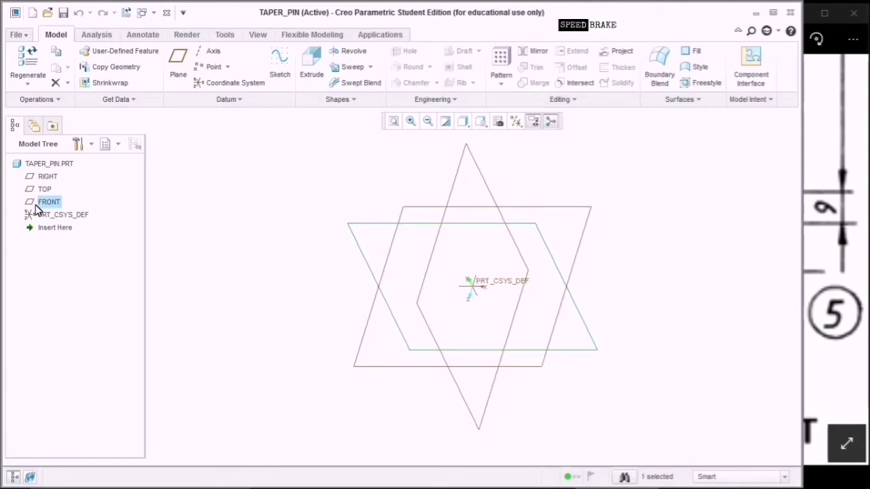
pyautogui.click(280, 67)
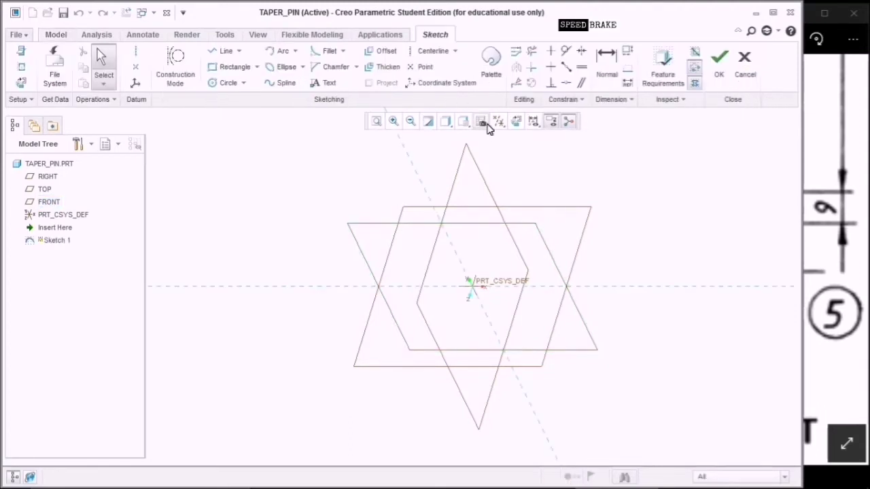
pyautogui.click(521, 126)
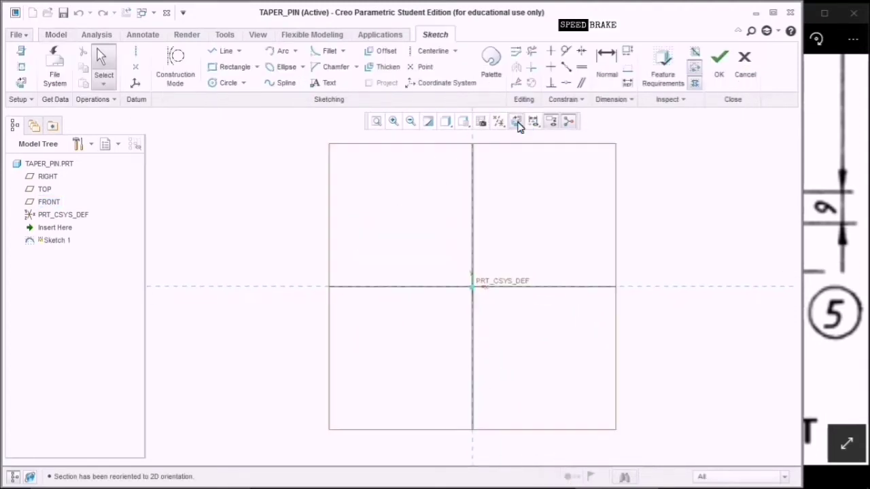
pyautogui.click(806, 196)
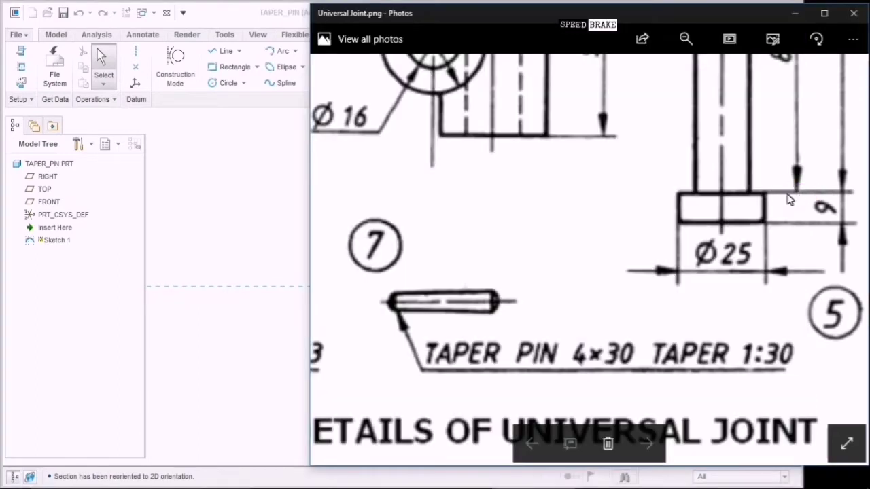
pyautogui.click(303, 222)
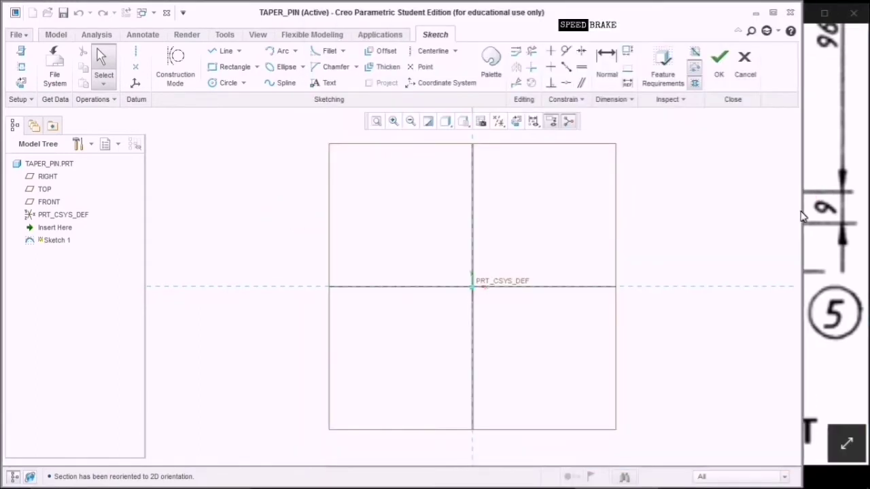
pyautogui.moveTo(801, 216)
pyautogui.mouseDown()
pyautogui.moveTo(831, 206)
pyautogui.moveTo(856, 214)
pyautogui.mouseUp()
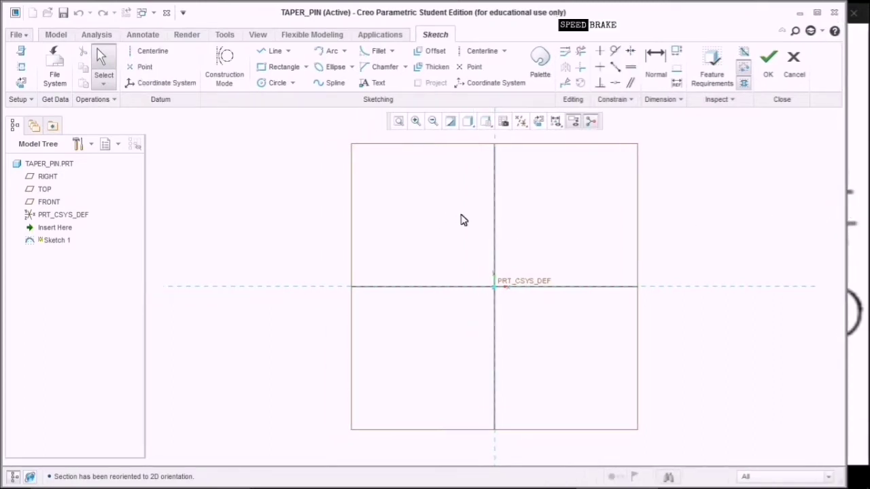
pyautogui.click(273, 55)
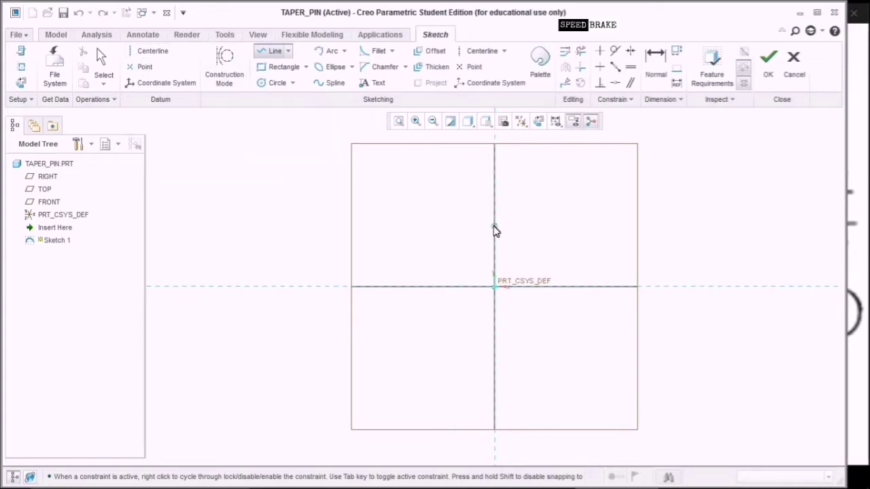
# Draw the top and bottom horizontal lines of the pin's half-profile.
pyautogui.click(495, 227)
pyautogui.click(563, 227)
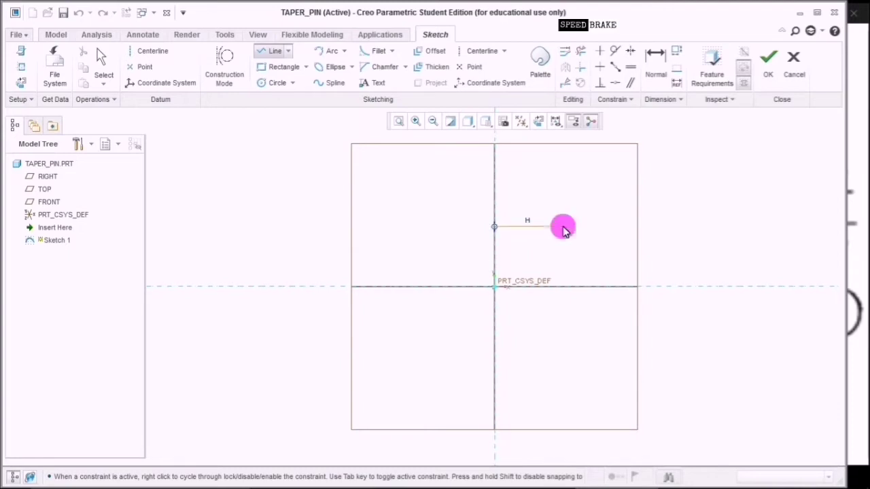
pyautogui.middleClick(566, 232)
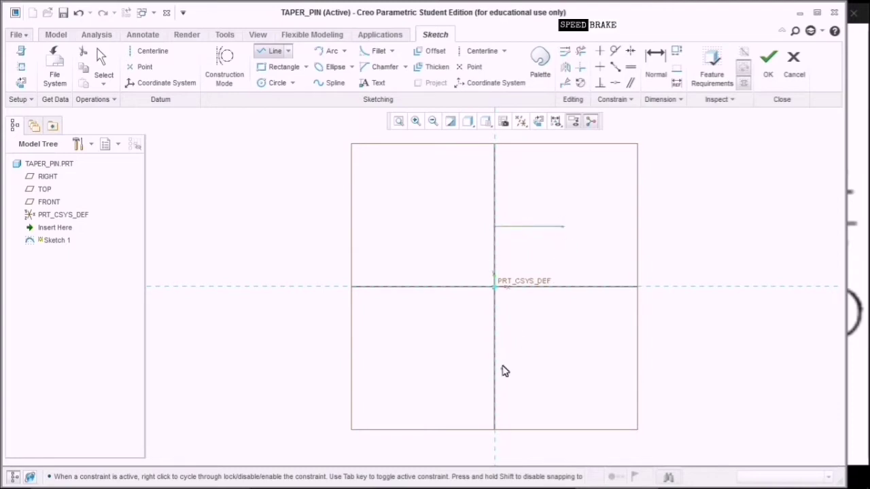
pyautogui.click(535, 371)
pyautogui.middleClick(544, 370)
pyautogui.middleClick(563, 352)
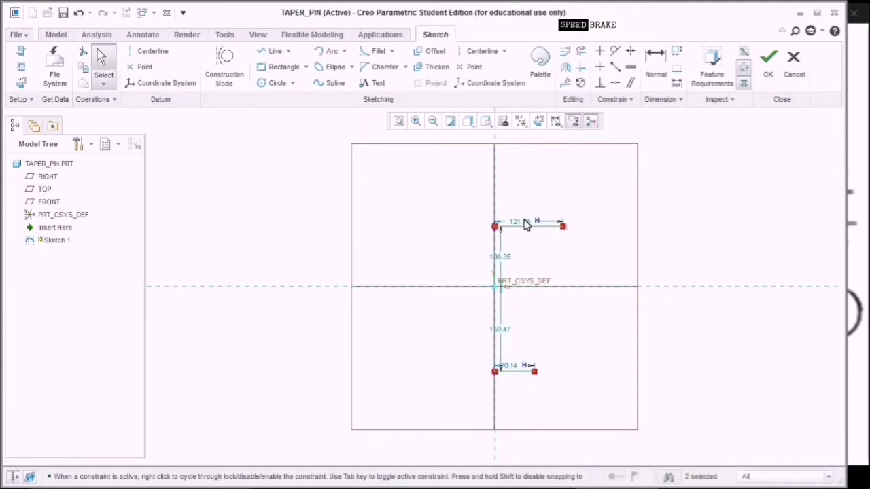
# Set the top line width to 2 and the bottom line width to 1.5.
pyautogui.click(523, 224)
pyautogui.doubleClick(529, 227)
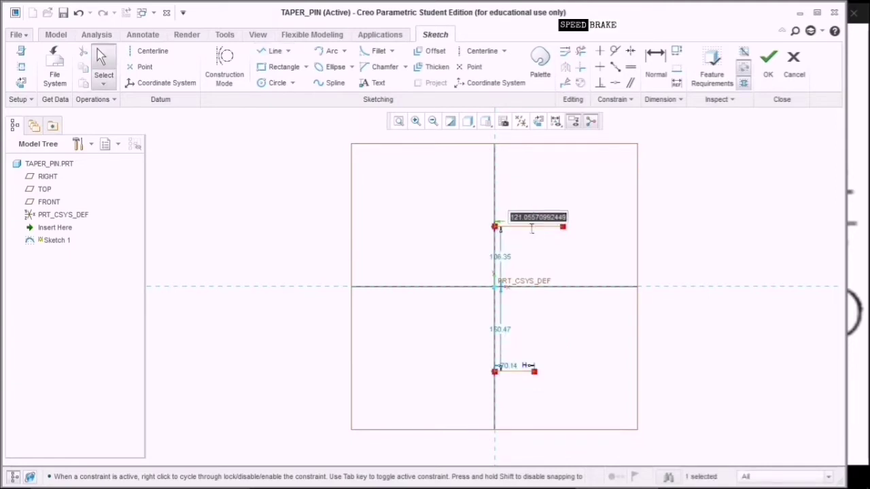
pyautogui.write('4')
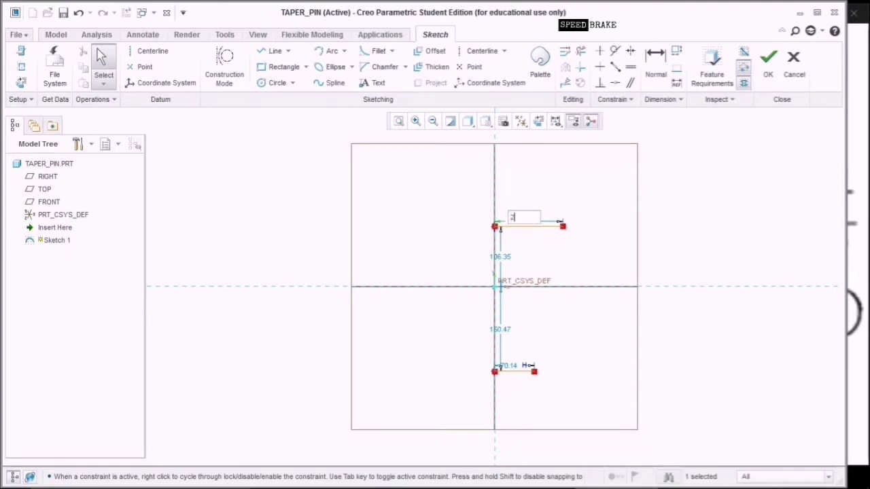
pyautogui.press('Return')
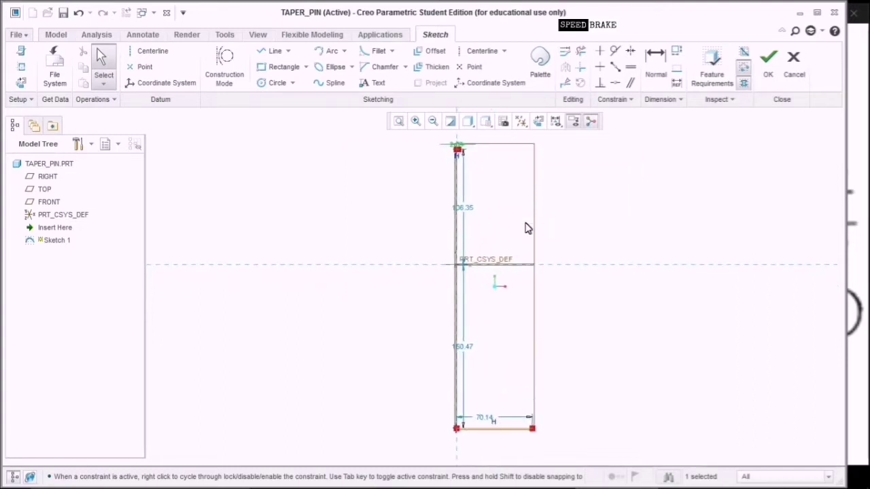
pyautogui.doubleClick(488, 417)
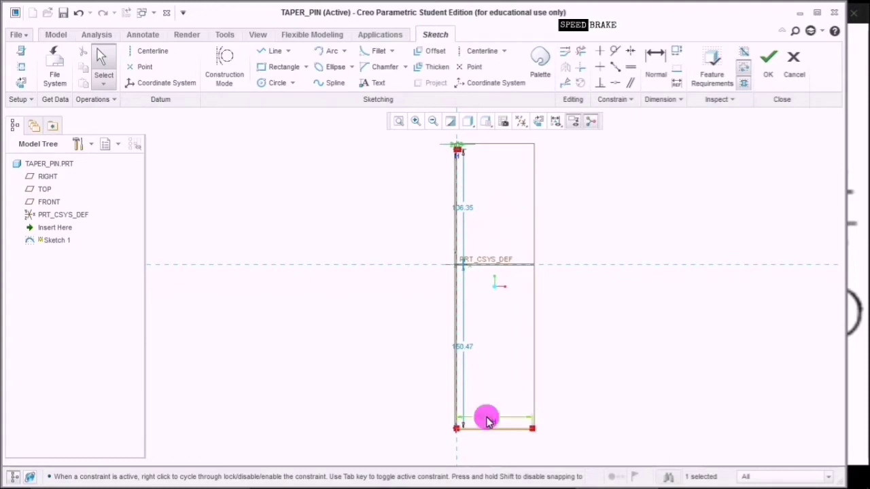
pyautogui.write('1')
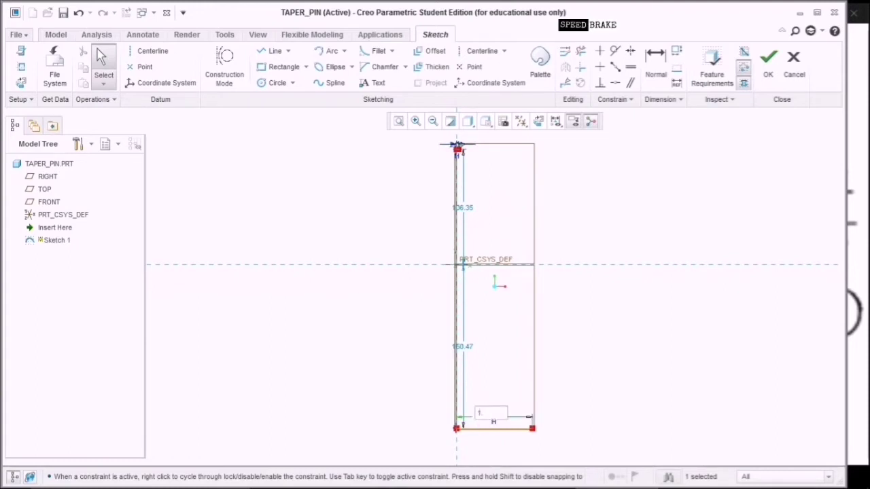
pyautogui.write('.5')
pyautogui.press('Return')
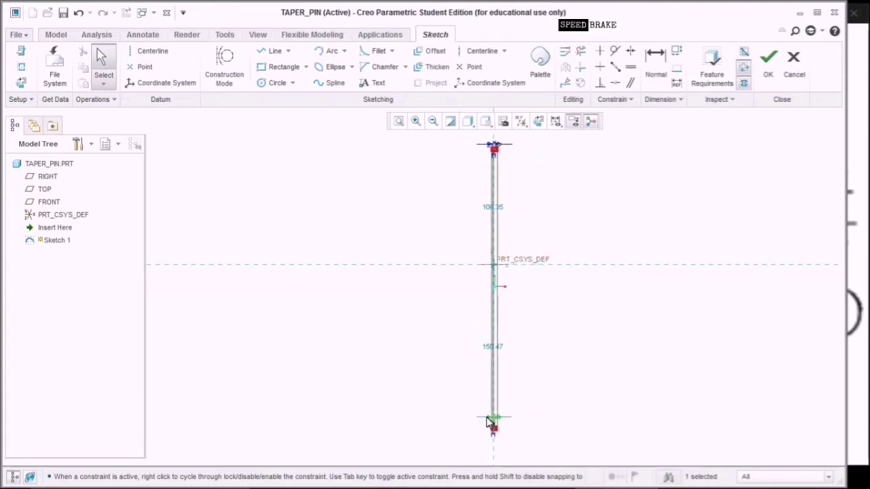
# Set the heights above and below the origin to 15 each.
pyautogui.doubleClick(505, 213)
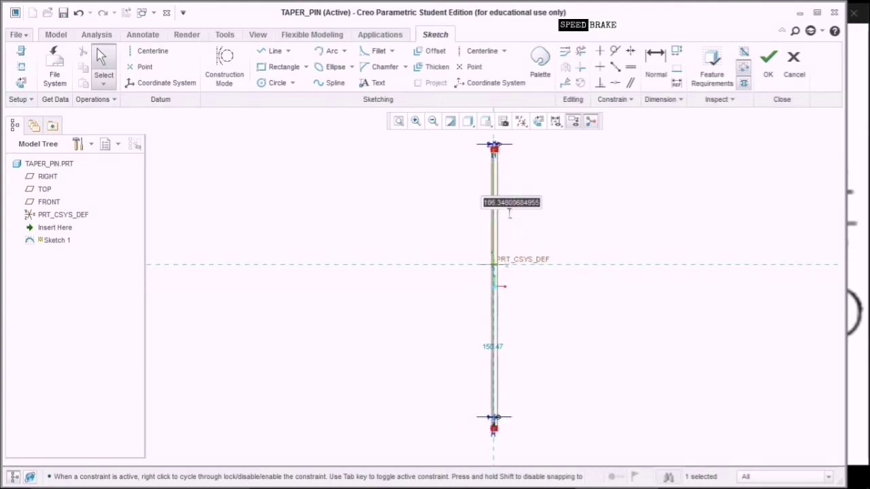
pyautogui.write('1')
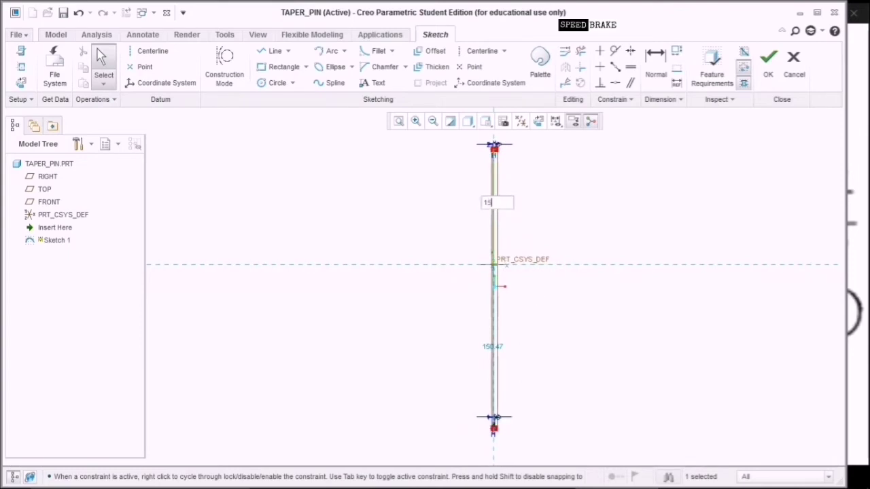
pyautogui.write('5')
pyautogui.press('Return')
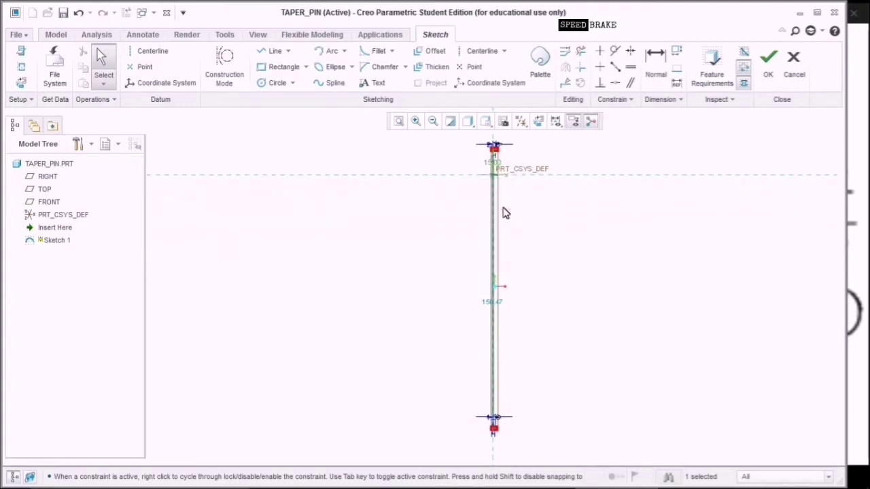
pyautogui.doubleClick(493, 304)
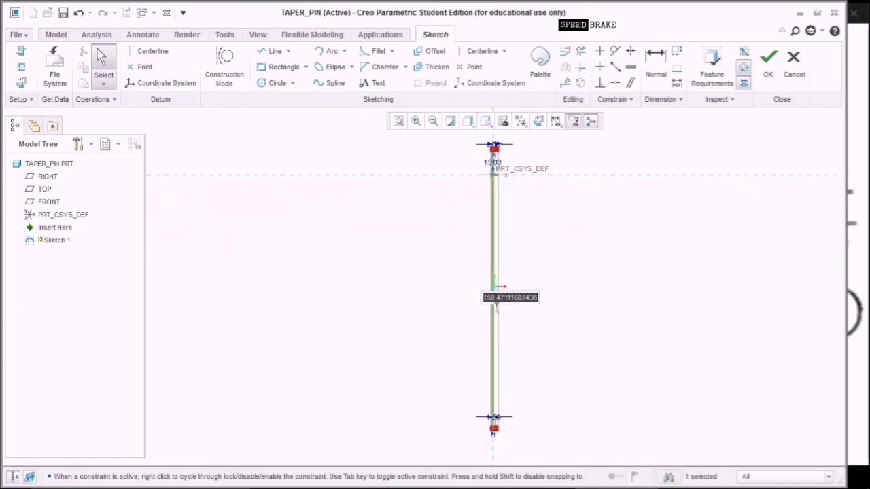
pyautogui.write('15')
pyautogui.press('Return')
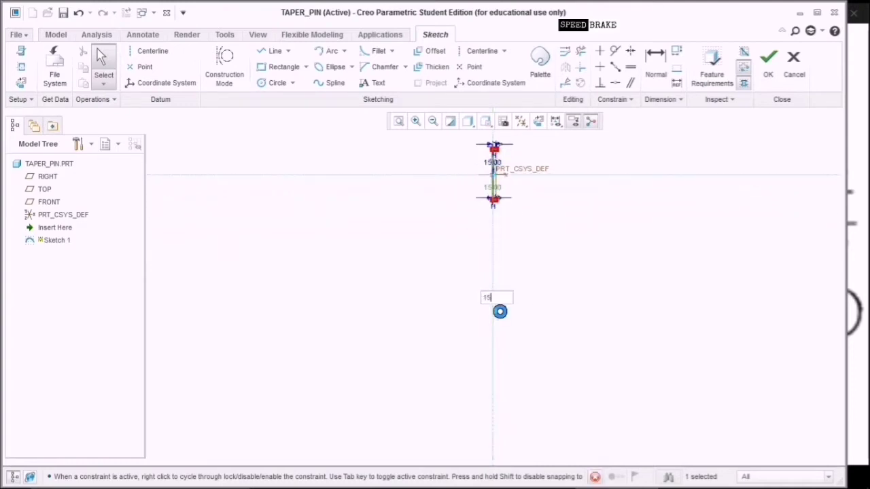
pyautogui.click(563, 414)
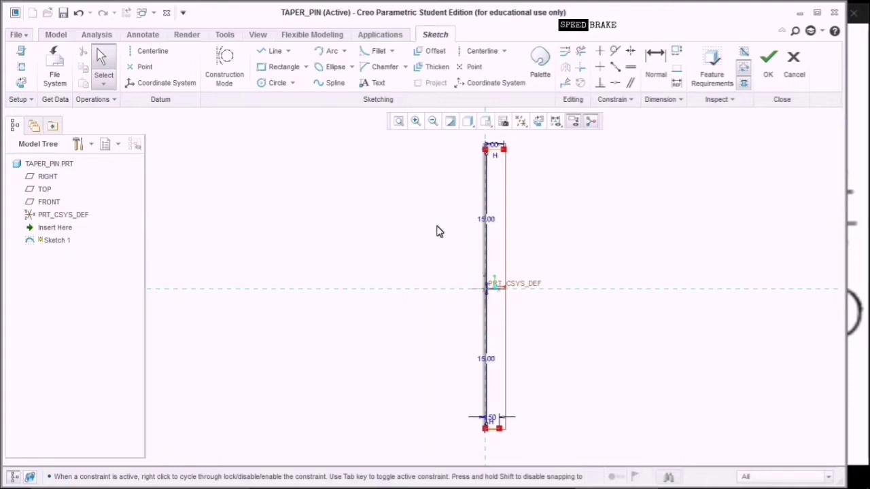
pyautogui.click(655, 64)
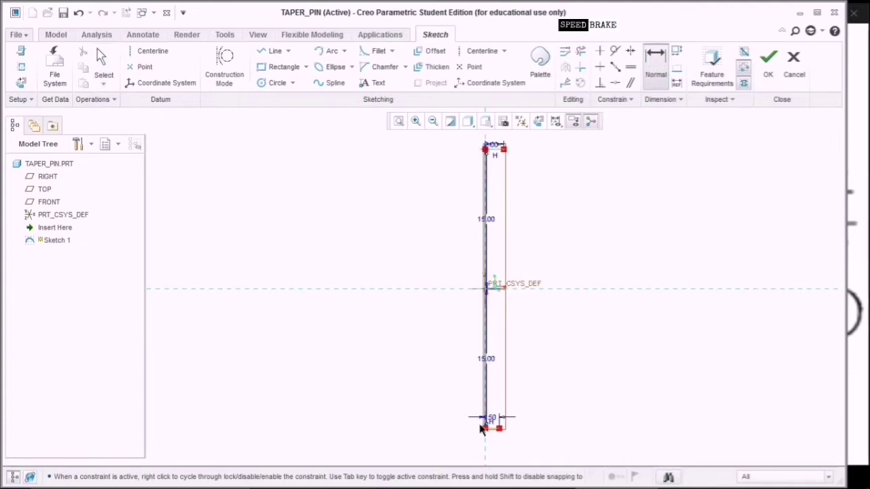
# Add a 30 overall height dimension and delete the conflicting lower 15 dimension.
pyautogui.middleClick(442, 303)
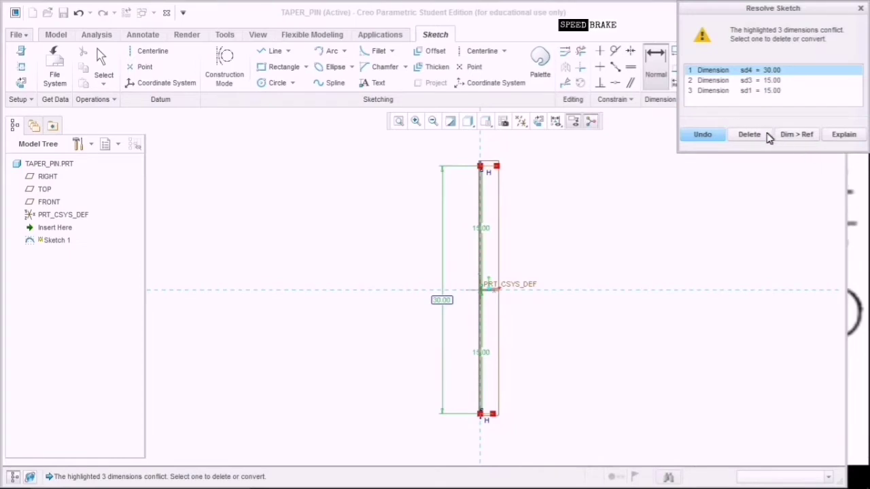
pyautogui.click(768, 80)
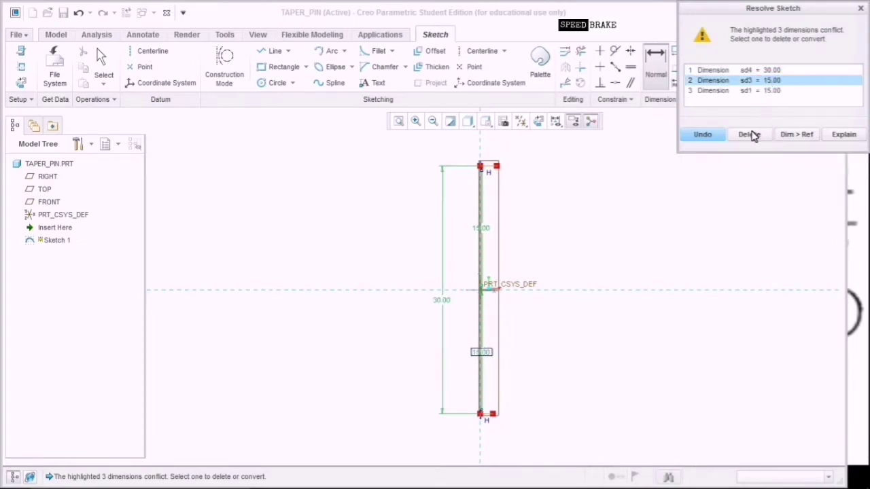
pyautogui.click(750, 134)
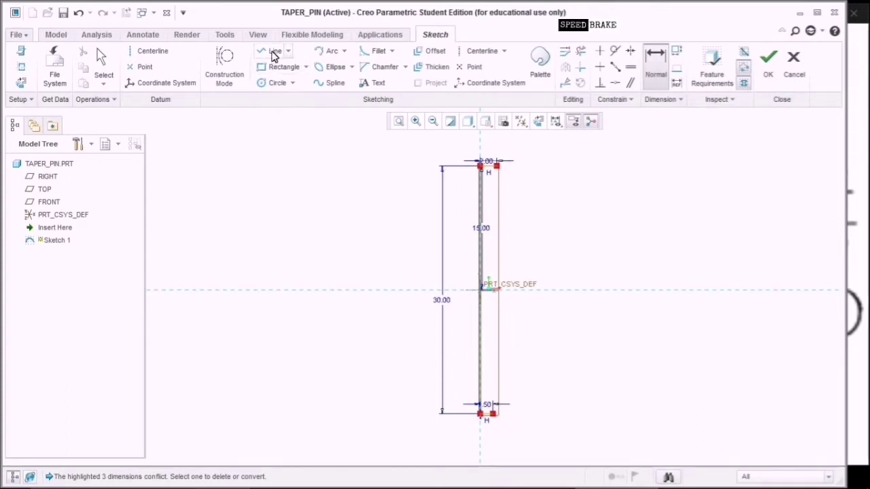
pyautogui.click(274, 53)
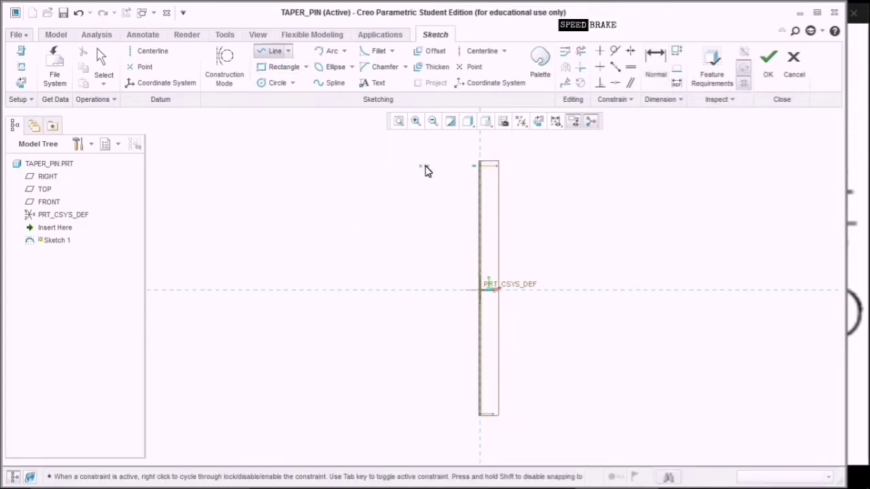
pyautogui.click(499, 169)
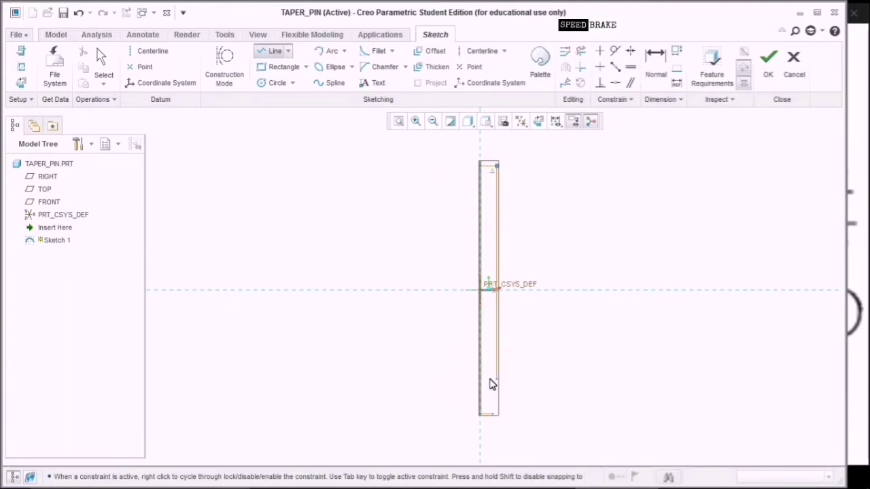
# Draw the tapered side line from the top corner down to the pin's bottom end.
pyautogui.scroll(6, 489, 391)
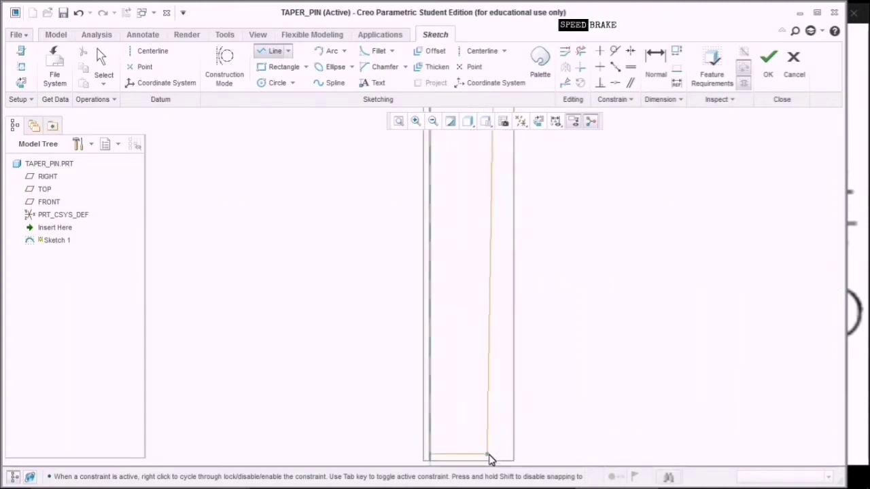
pyautogui.click(489, 456)
pyautogui.middleClick(576, 404)
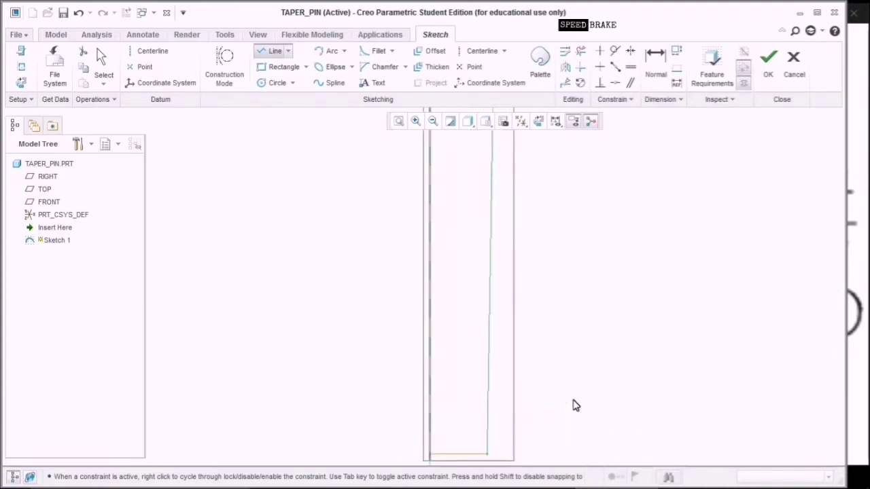
pyautogui.scroll(-3, 573, 415)
pyautogui.scroll(-3, 573, 416)
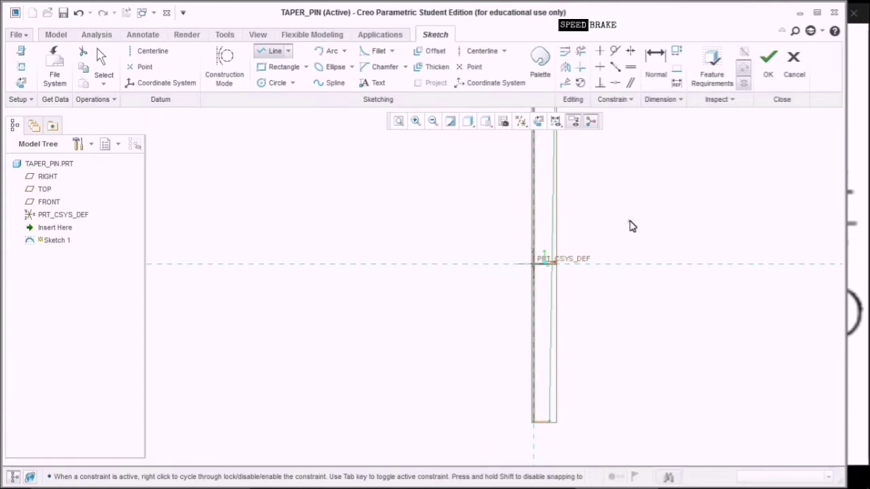
pyautogui.moveTo(629, 237); pyautogui.dragTo(594, 292, button='middle')
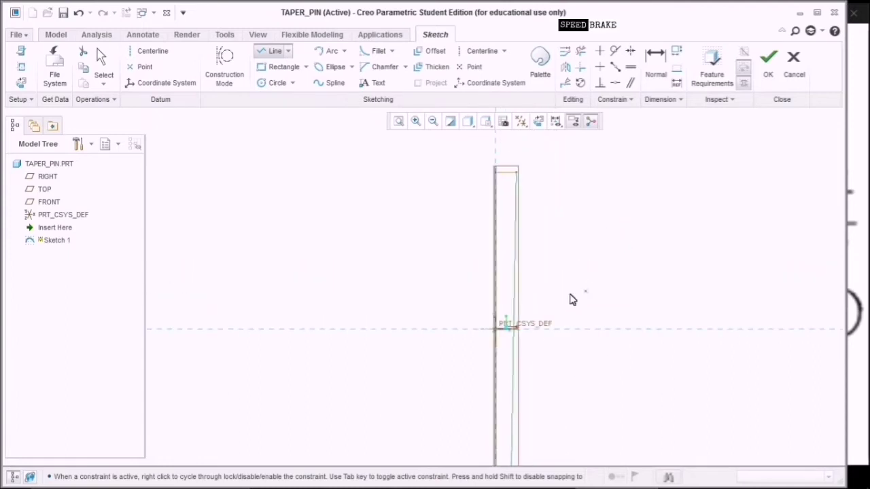
# Add a vertical centerline through the origin and finish the 30.00-long pin profile sketch.
pyautogui.click(152, 52)
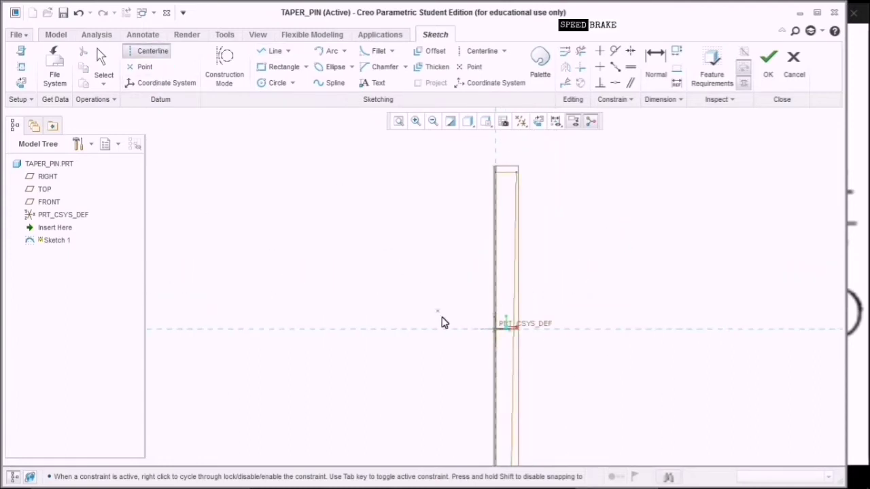
pyautogui.click(495, 331)
pyautogui.click(497, 305)
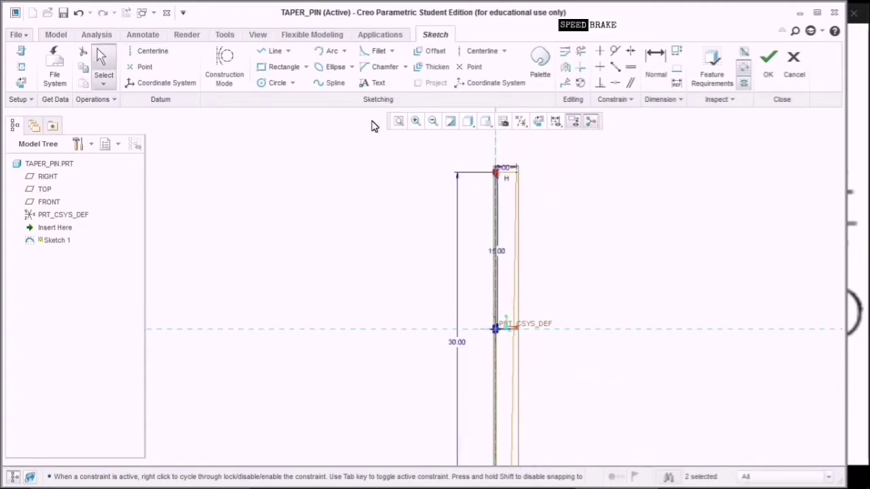
pyautogui.click(269, 53)
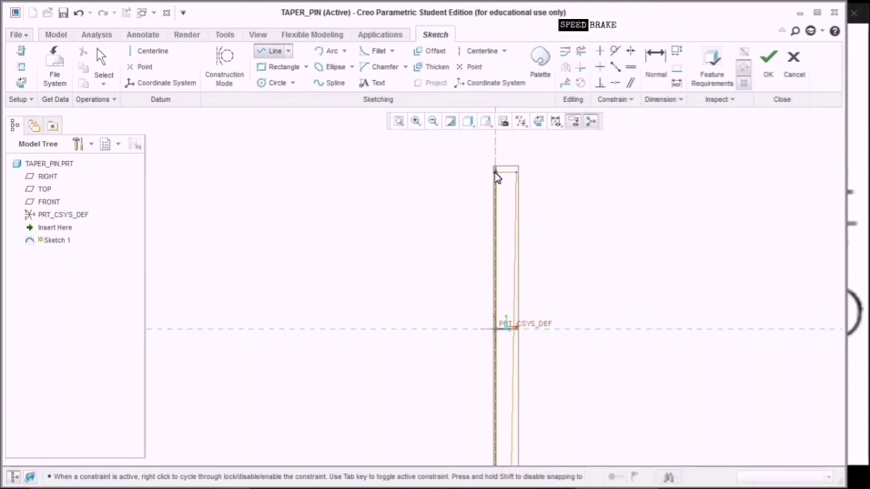
pyautogui.scroll(-3, 496, 422)
pyautogui.moveTo(499, 423)
pyautogui.mouseDown(button='middle')
pyautogui.moveTo(529, 336)
pyautogui.moveTo(521, 299)
pyautogui.moveTo(515, 379)
pyautogui.moveTo(492, 396)
pyautogui.moveTo(542, 169)
pyautogui.mouseUp(button='middle')
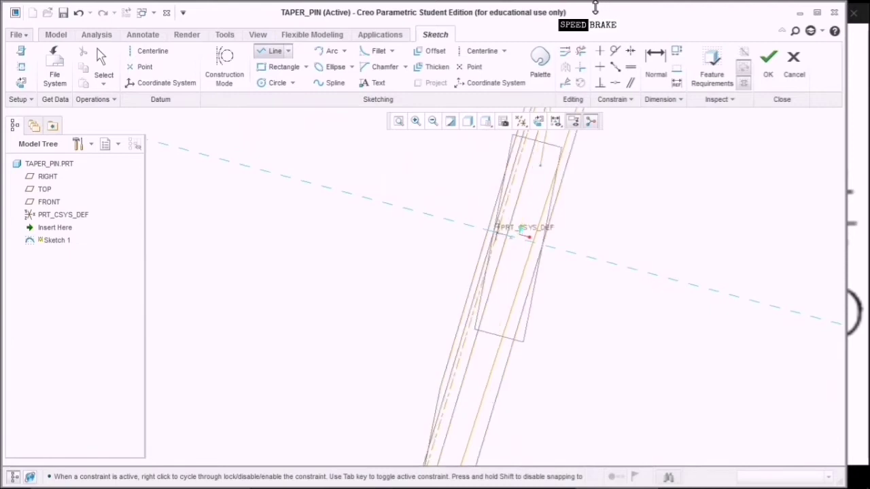
pyautogui.click(540, 122)
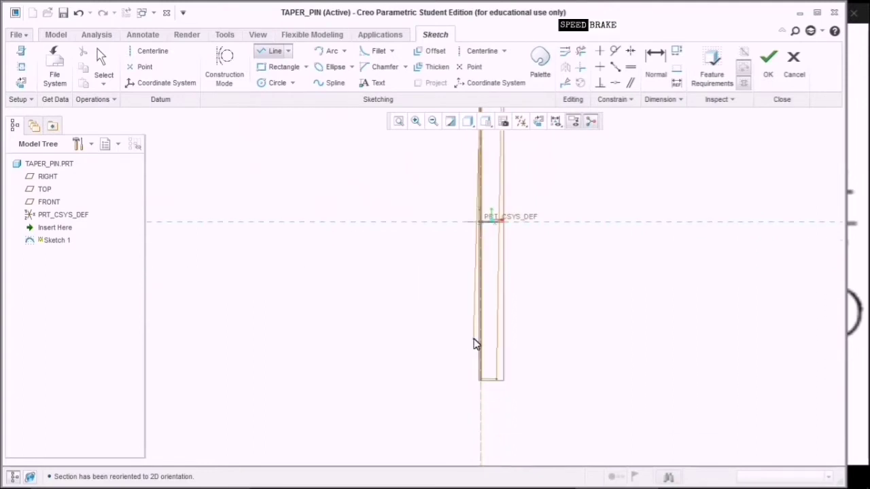
pyautogui.scroll(2, 481, 359)
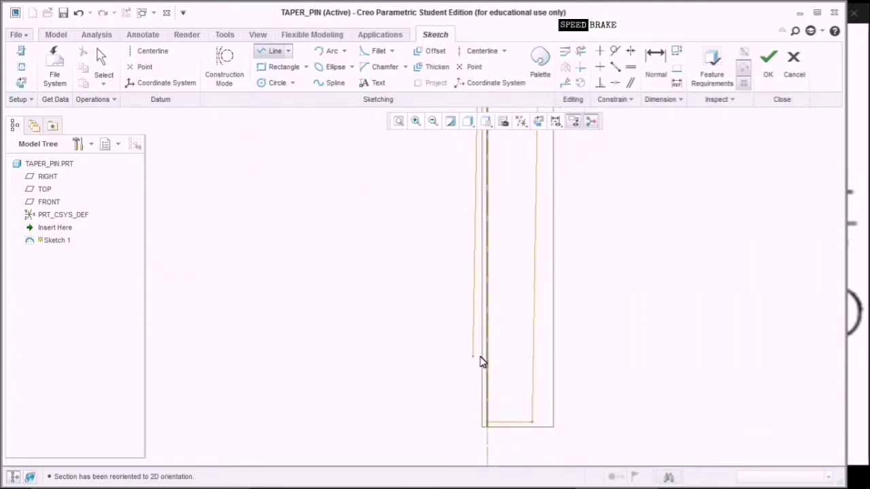
pyautogui.click(487, 423)
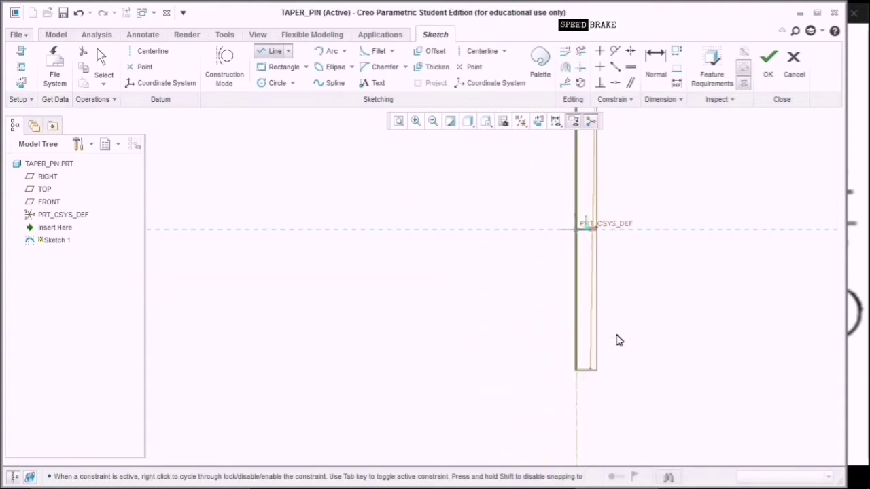
pyautogui.click(398, 128)
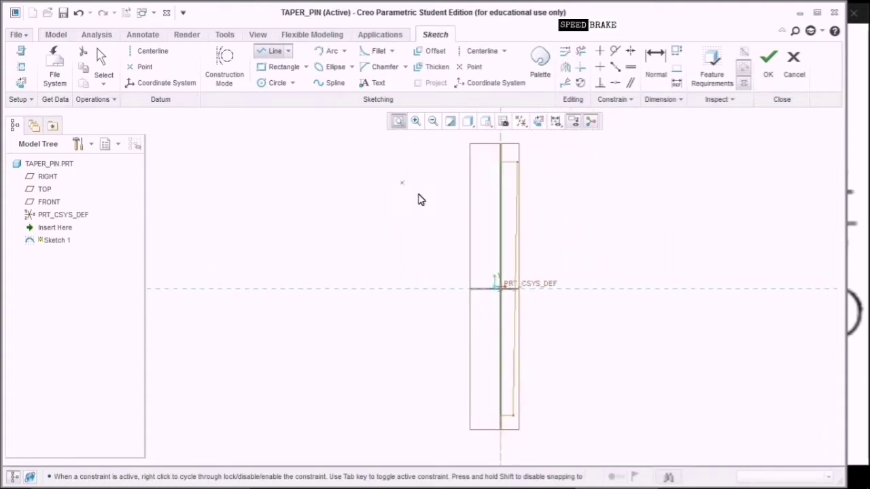
pyautogui.click(767, 80)
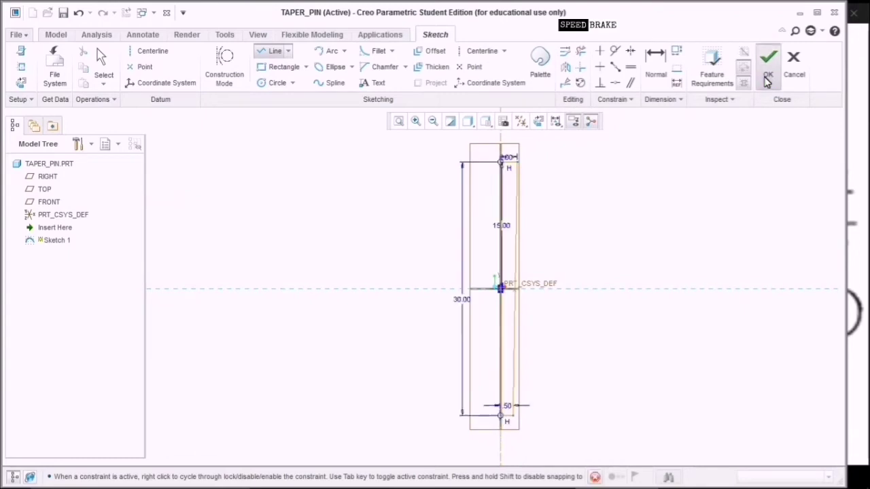
# Revolve Sketch 1 360° into the solid taper pin, viewed in standard orientation.
pyautogui.click(380, 53)
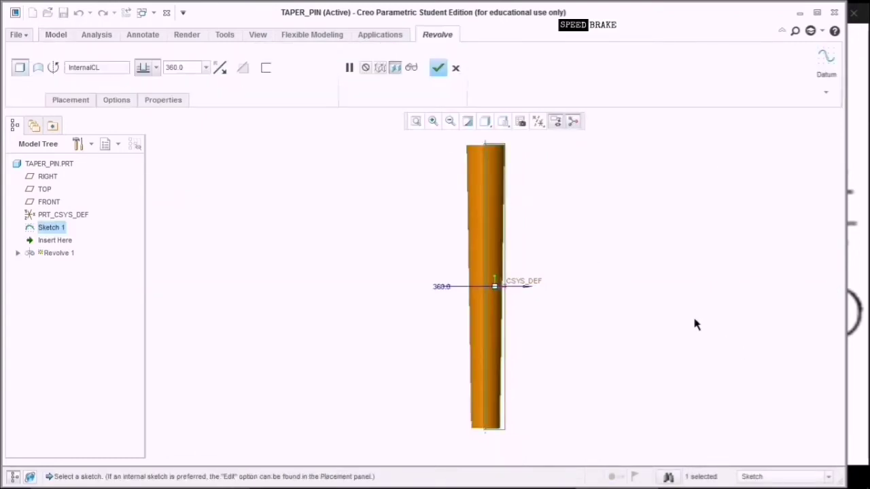
pyautogui.click(503, 121)
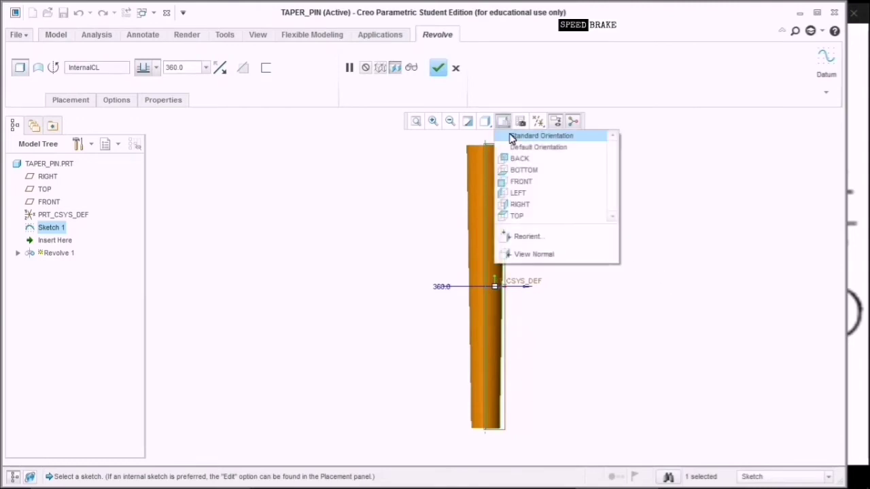
pyautogui.click(511, 135)
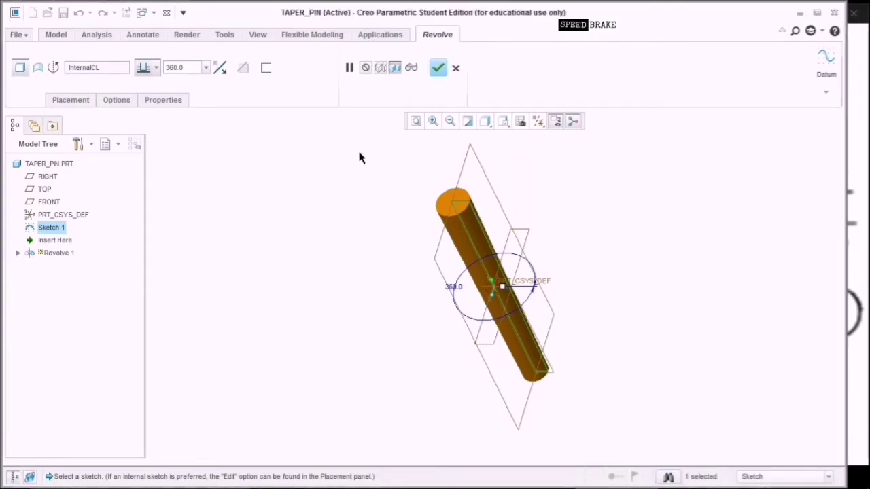
pyautogui.click(437, 67)
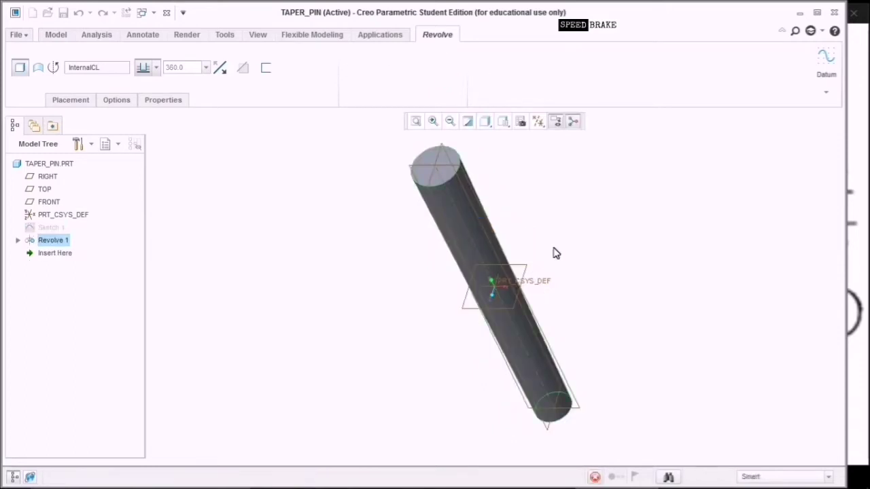
pyautogui.moveTo(608, 206); pyautogui.dragTo(578, 225, button='middle')
# Save TAPER_PIN into the Universal_Joint folder, declining the prompt to exit Creo.
pyautogui.click(64, 13)
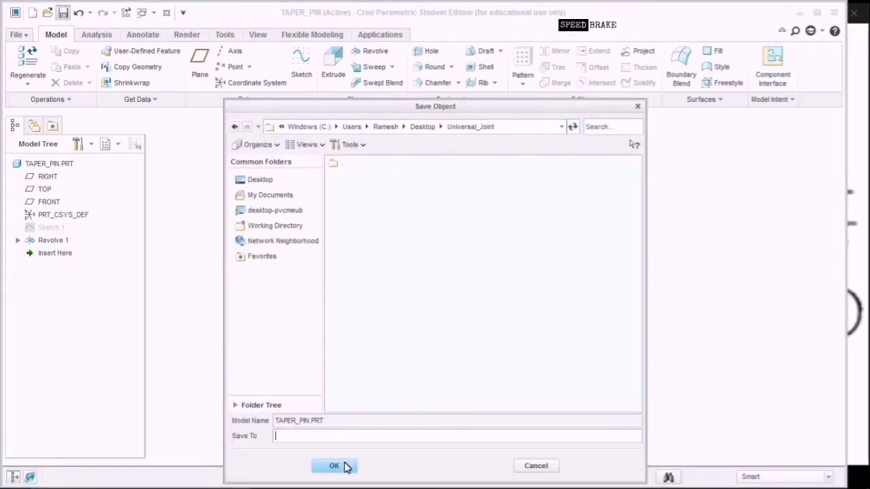
pyautogui.click(336, 466)
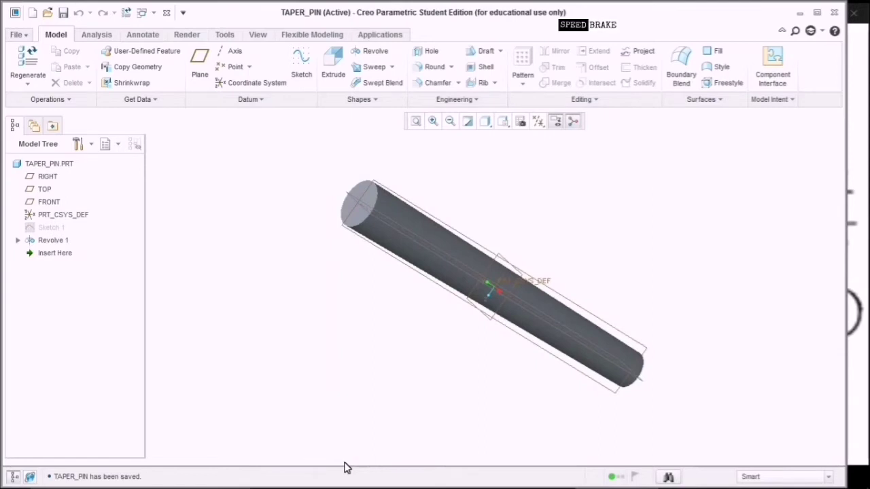
pyautogui.moveTo(581, 487)
pyautogui.click(834, 12)
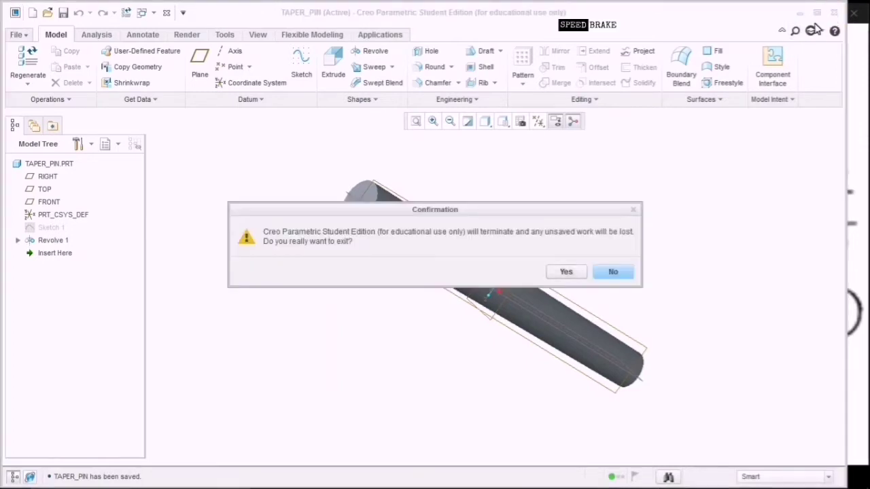
pyautogui.click(613, 271)
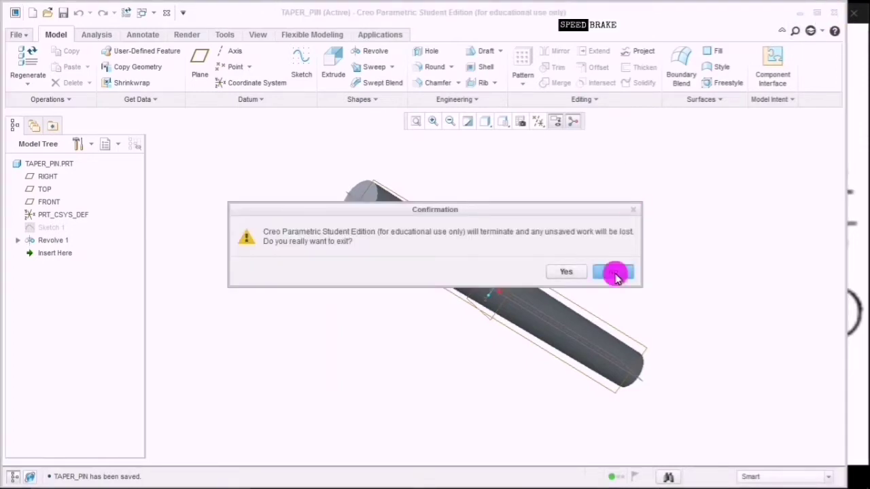
# Create a new Part/Solid model, PRT0001, and bring its window to the front.
pyautogui.click(17, 35)
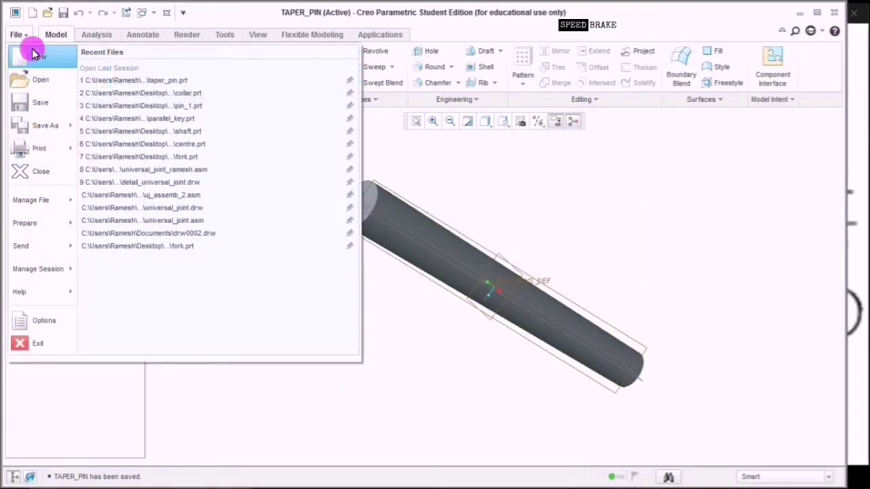
pyautogui.click(31, 50)
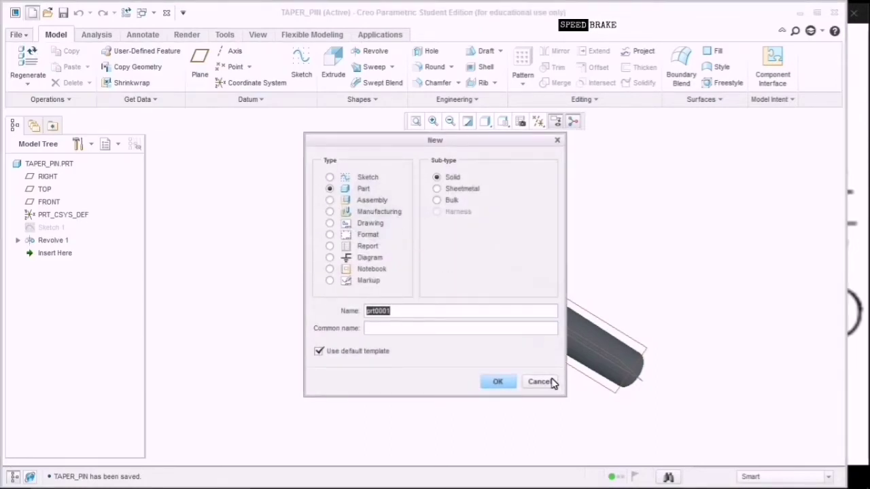
pyautogui.click(500, 382)
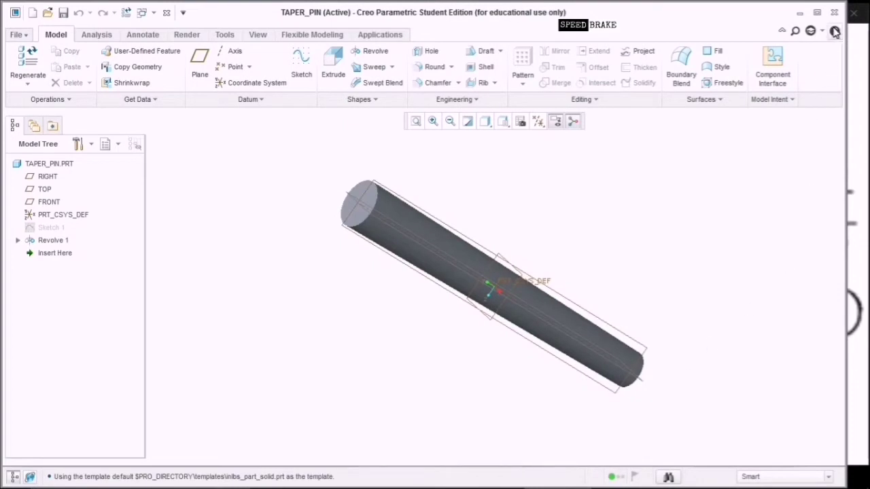
pyautogui.click(857, 312)
pyautogui.click(263, 291)
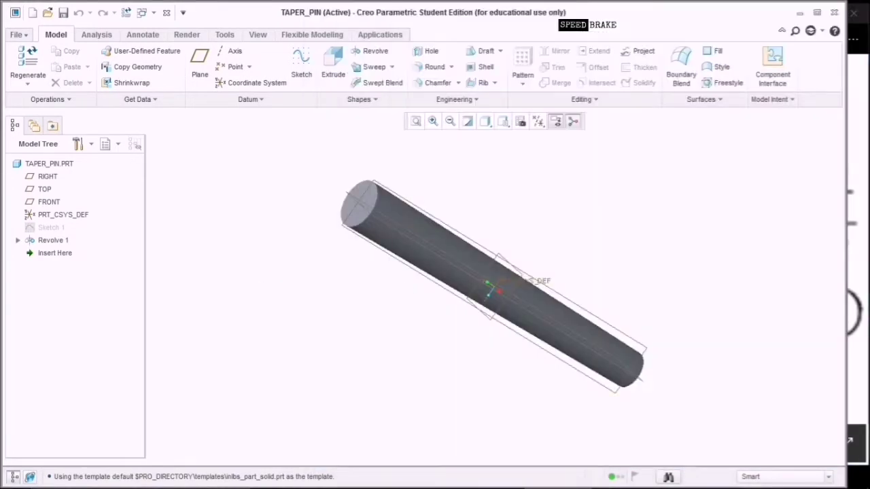
pyautogui.click(619, 479)
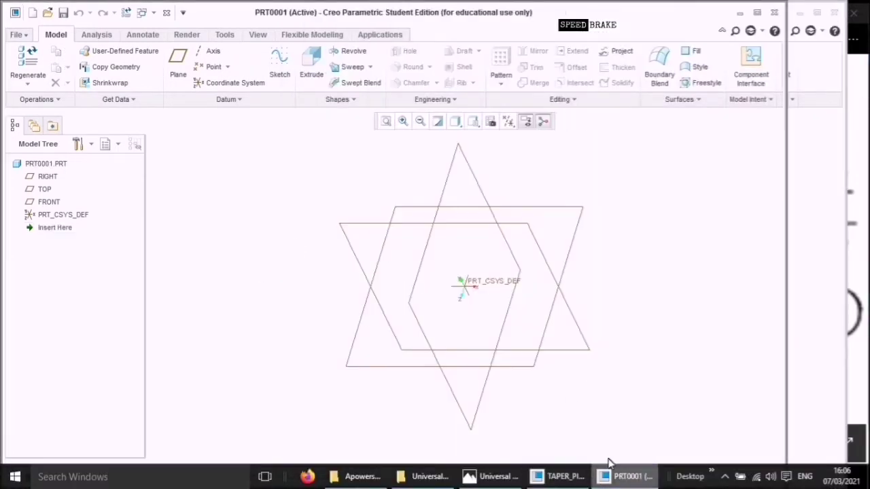
# Maximize the empty PRT0001 part, then close its window without using it.
pyautogui.click(756, 13)
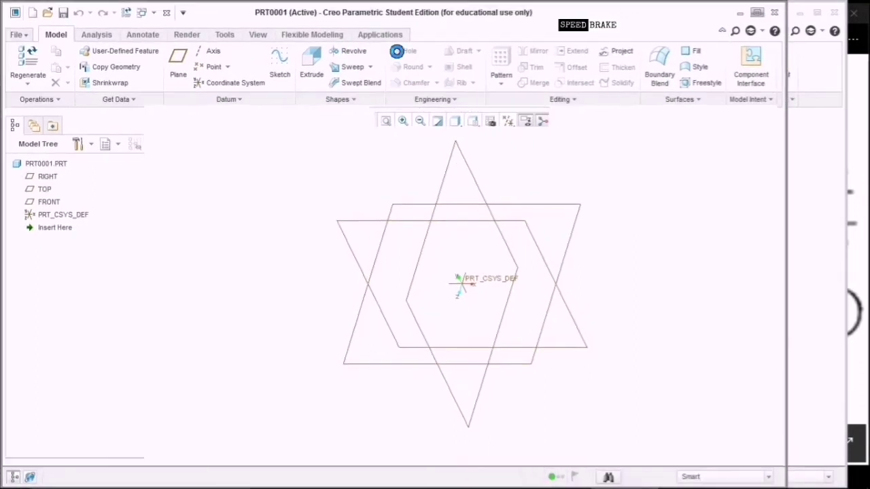
pyautogui.click(16, 32)
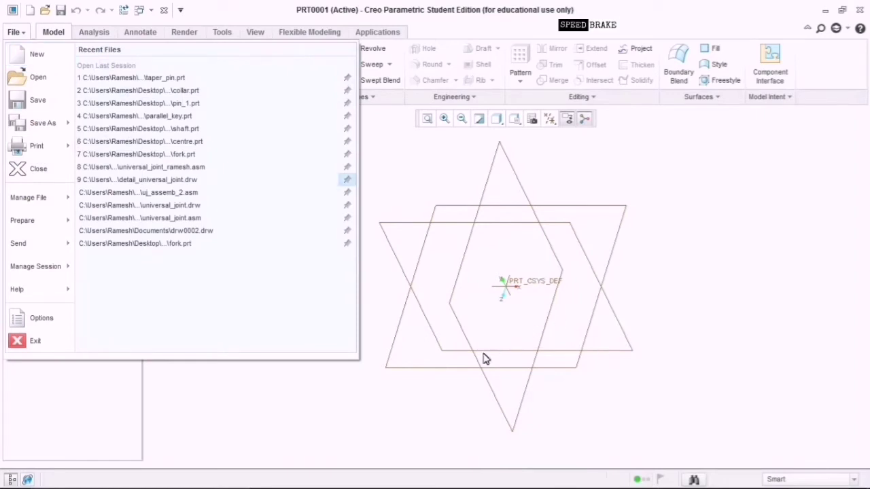
pyautogui.click(427, 401)
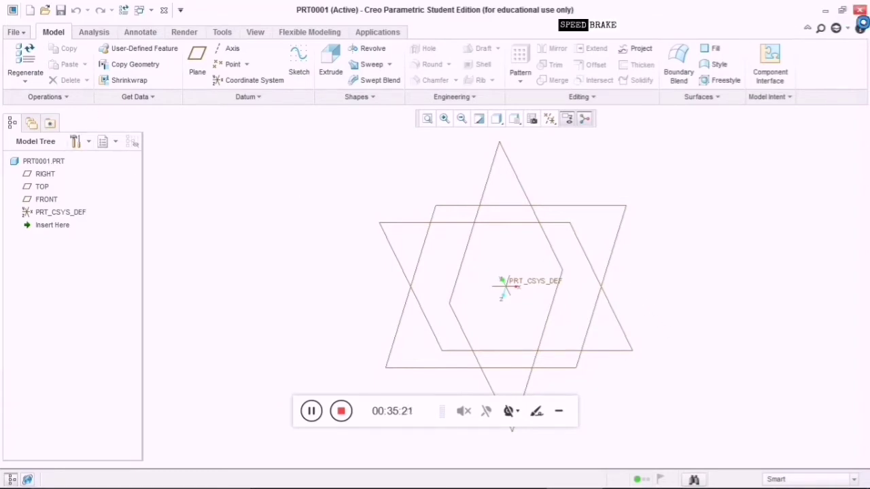
pyautogui.click(859, 9)
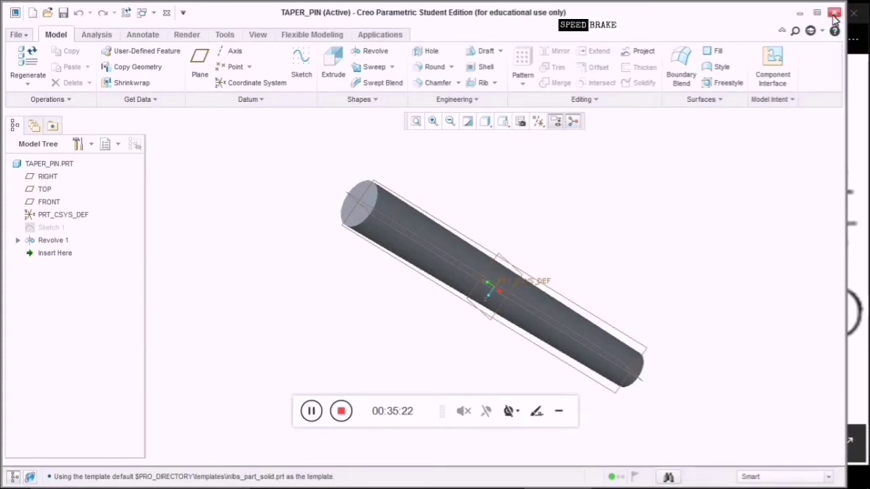
# Quit the Creo session and relaunch it from the desktop icon.
pyautogui.click(835, 14)
pyautogui.click(562, 272)
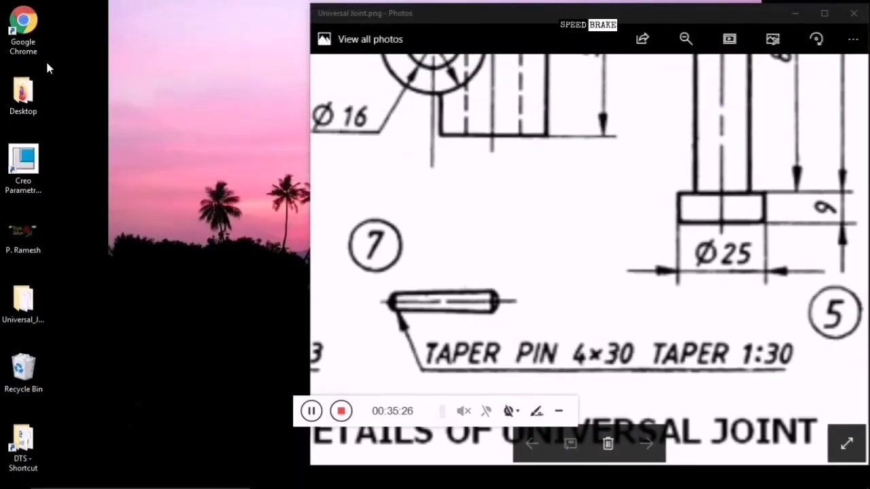
pyautogui.doubleClick(33, 159)
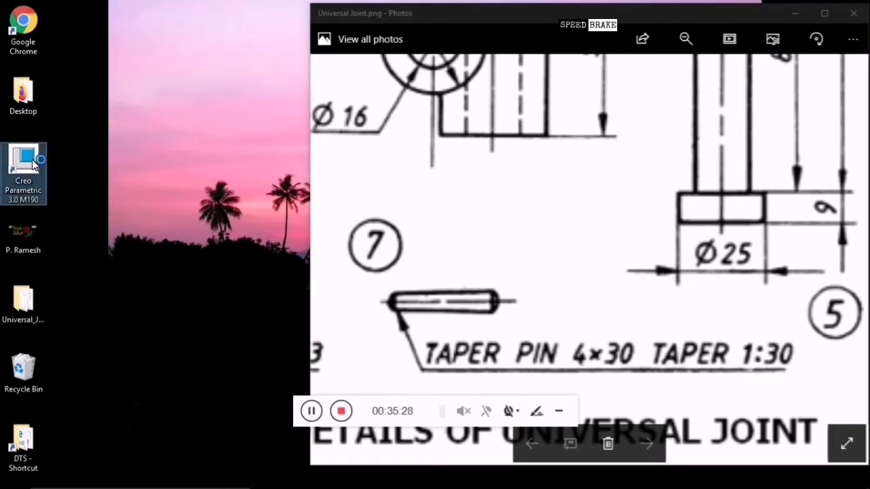
pyautogui.click(311, 411)
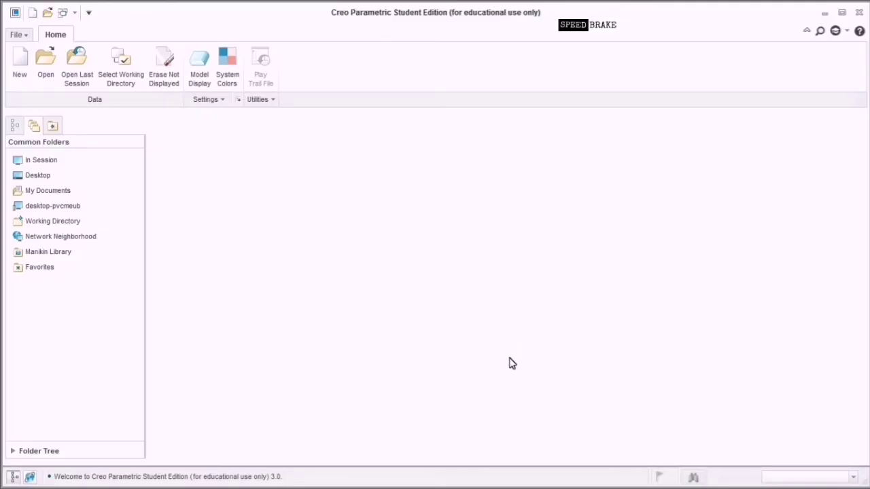
# Start a new Design-subtype Assembly model with the default name asm0002.
pyautogui.click(503, 350)
pyautogui.click(479, 332)
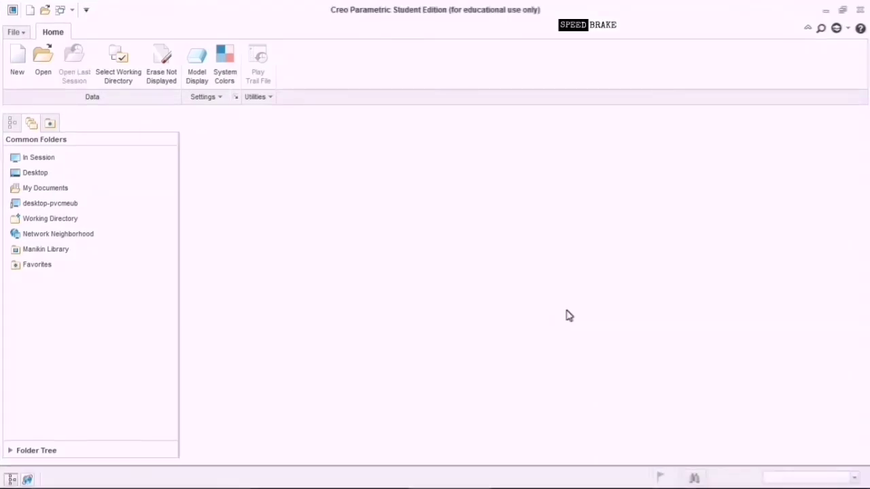
pyautogui.click(17, 56)
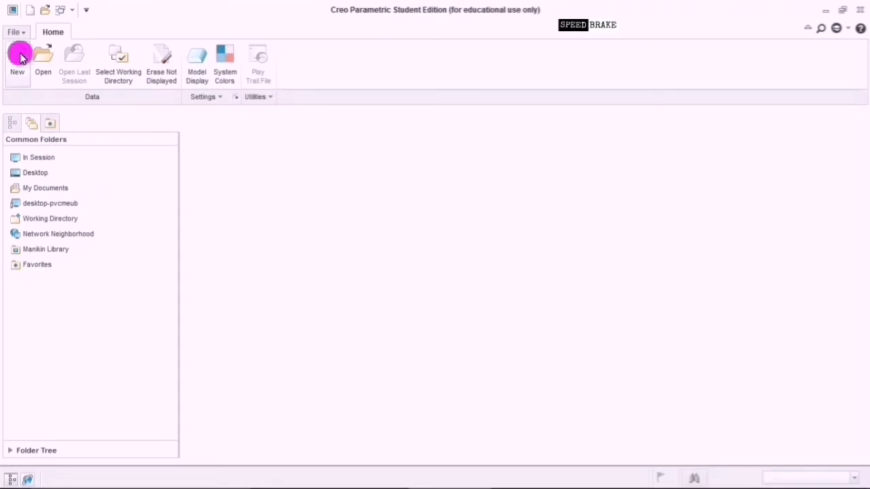
pyautogui.click(362, 201)
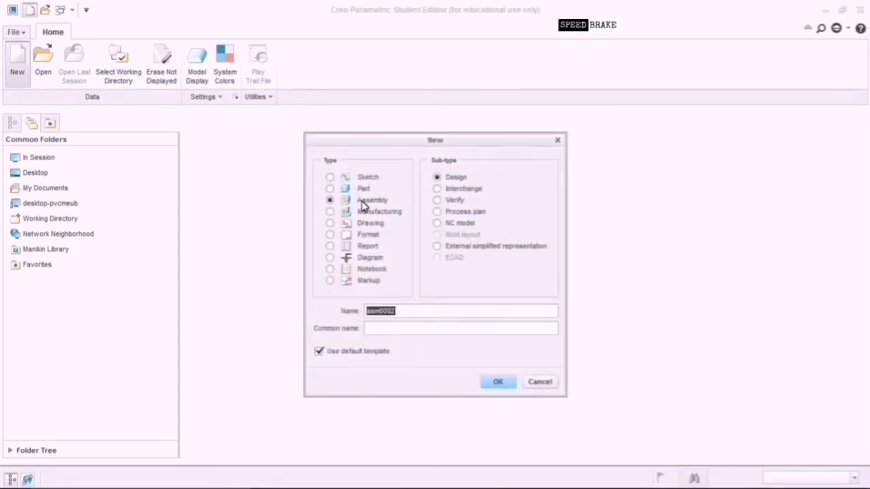
# Name the assembly Universal_Joint, pick the mmns_asm_design template, and start entering the MODELED_BY value.
pyautogui.press('BackSpace')
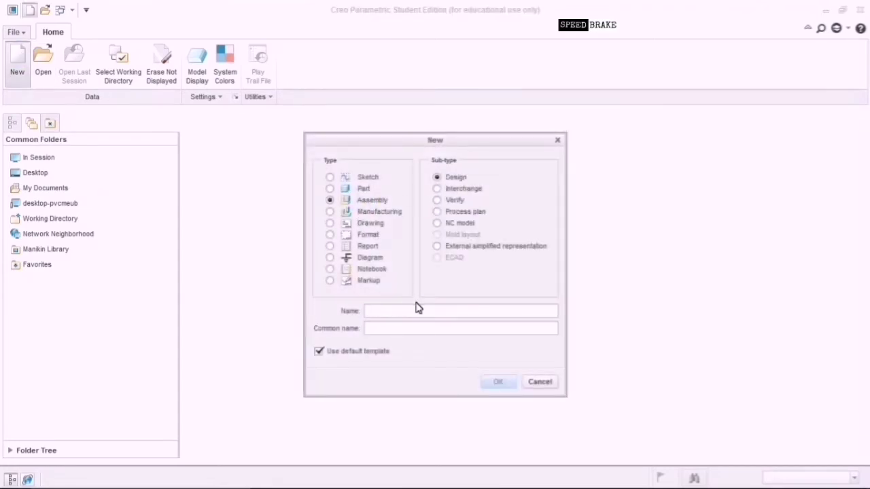
pyautogui.write('Universal_Joint_Ramesh')
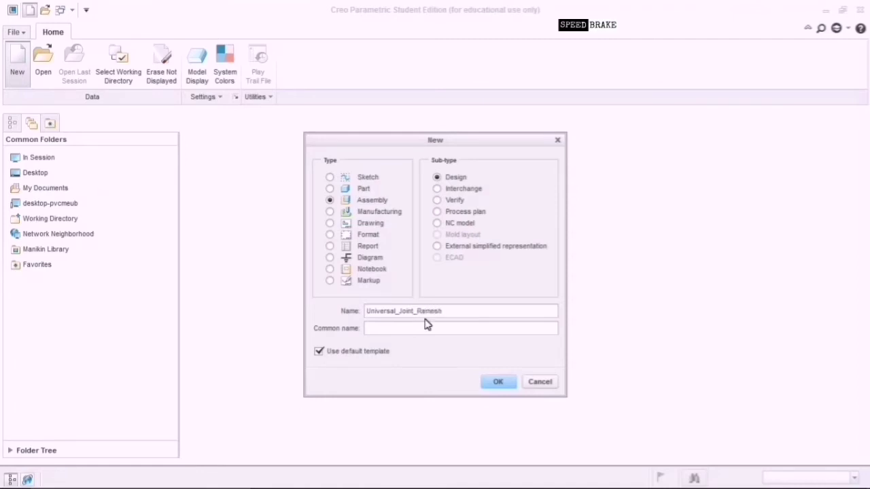
pyautogui.click(343, 353)
pyautogui.click(497, 383)
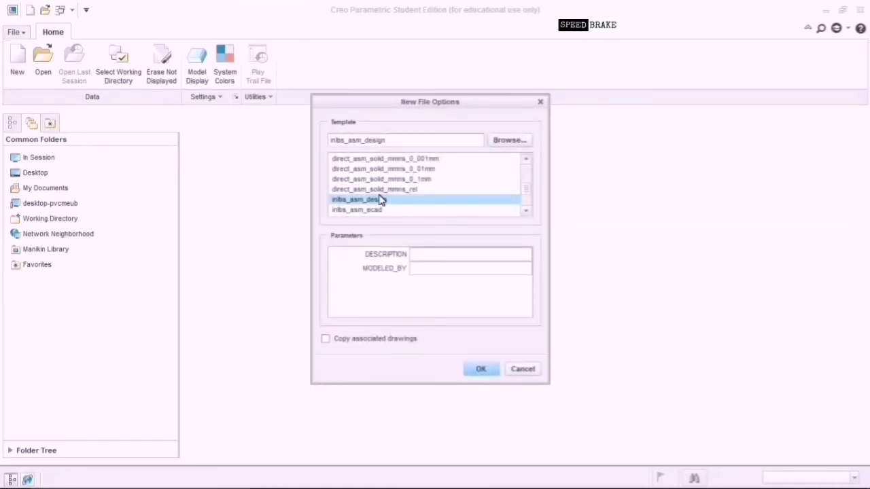
pyautogui.scroll(-2, 381, 198)
pyautogui.click(379, 200)
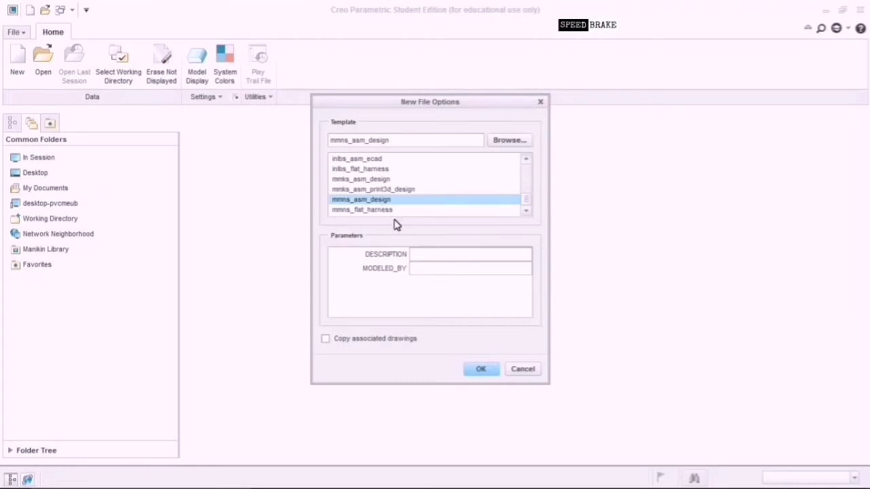
pyautogui.click(420, 269)
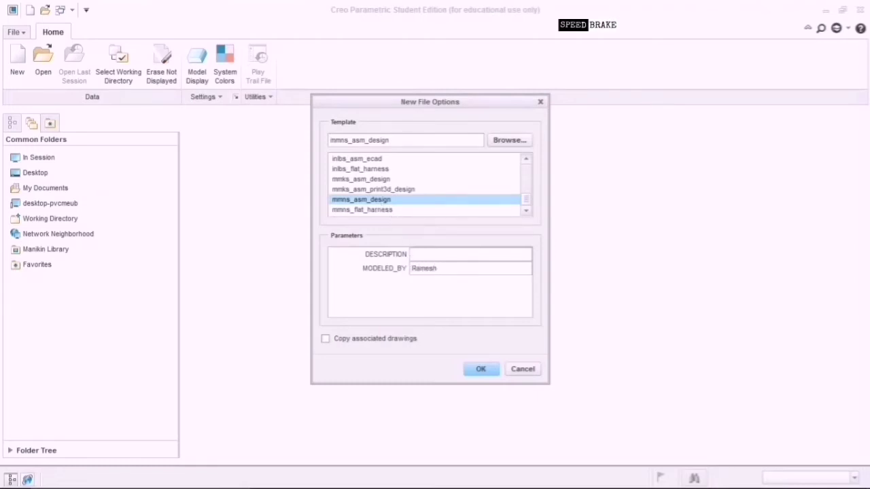
# Confirm the Universal_Joint assembly on mmns_asm_design and bring up the part files for assembling.
pyautogui.click(482, 371)
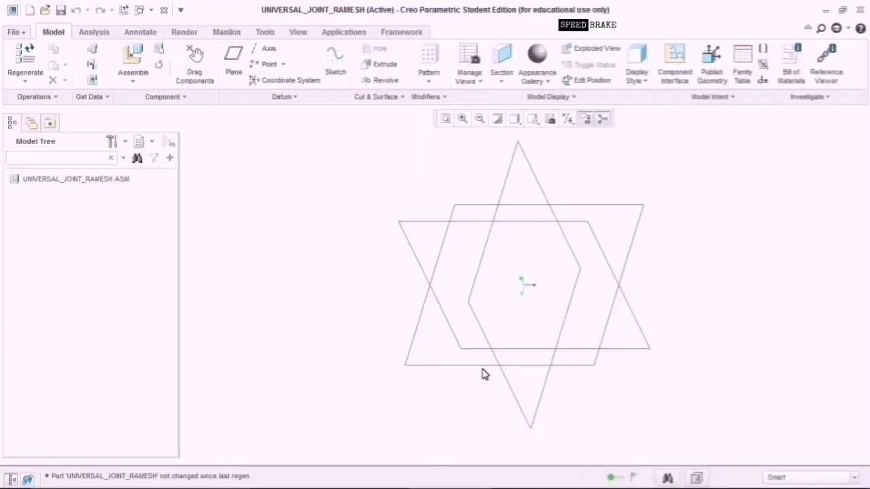
pyautogui.click(135, 57)
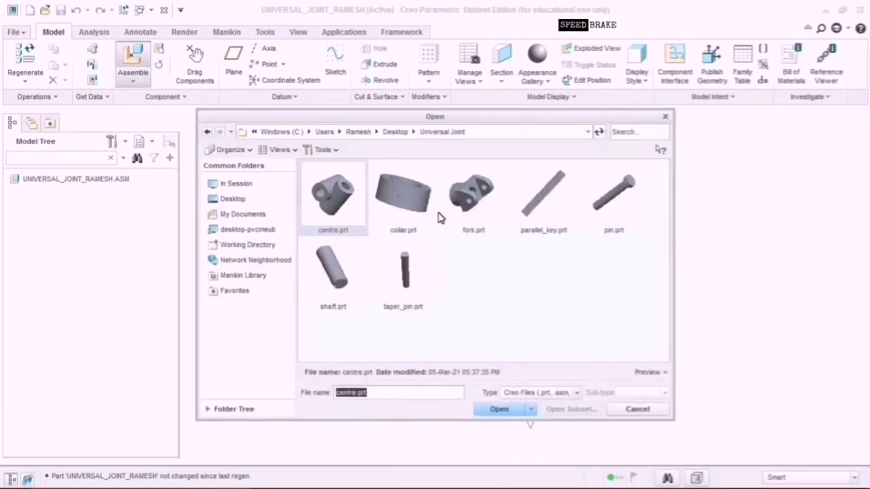
# Place fork.prt as the first component using a Default constraint.
pyautogui.click(474, 196)
pyautogui.click(500, 409)
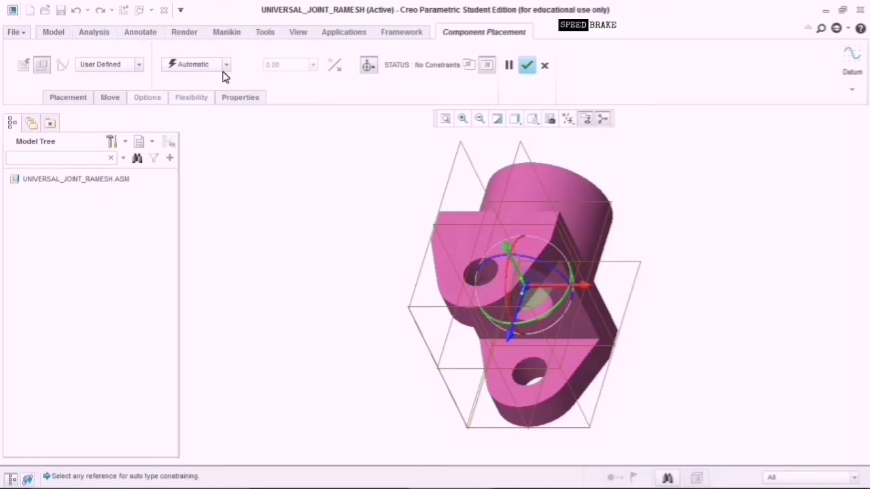
pyautogui.click(226, 68)
pyautogui.click(209, 196)
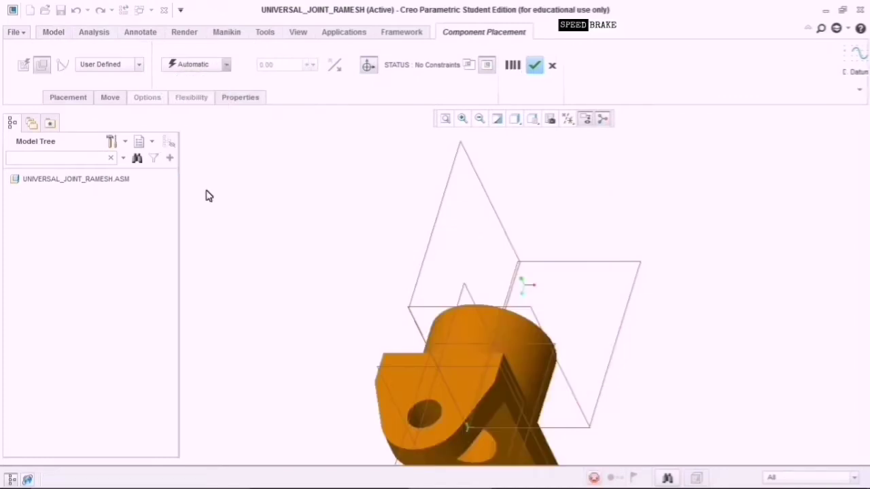
pyautogui.click(534, 64)
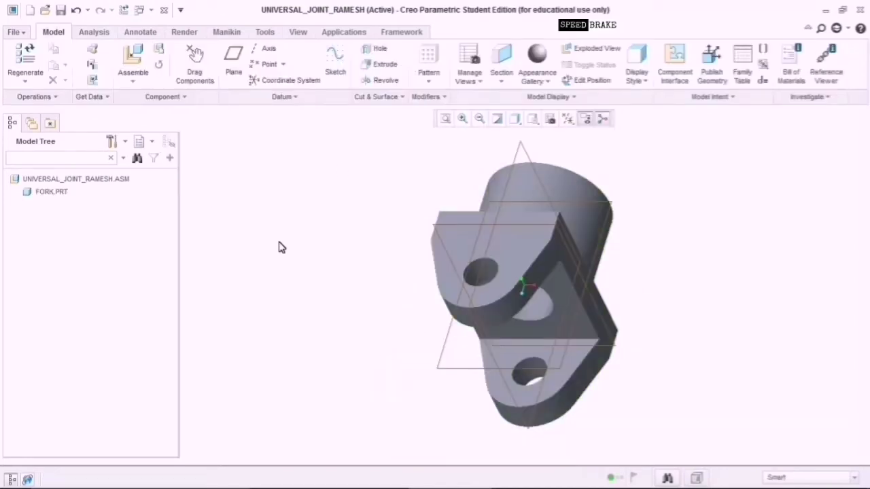
pyautogui.click(145, 62)
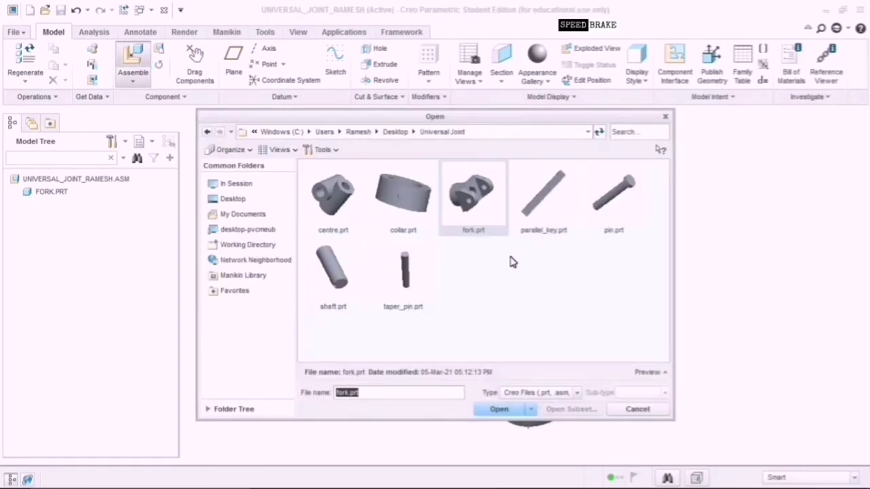
# Load centre.prt and rotate it so one cylinder lies horizontal.
pyautogui.click(340, 195)
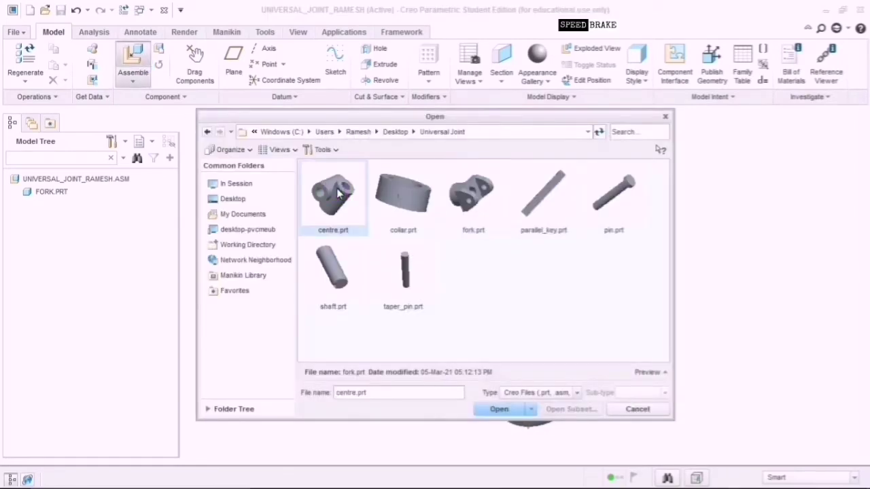
pyautogui.click(501, 410)
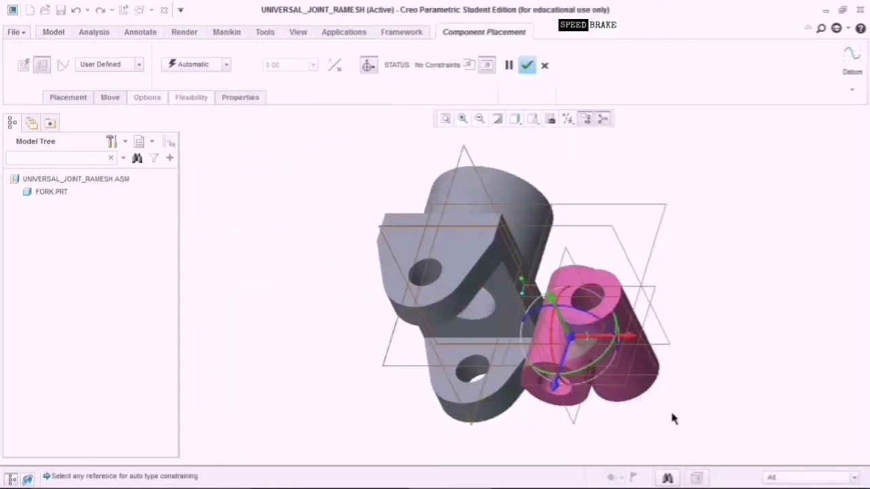
pyautogui.moveTo(671, 418); pyautogui.dragTo(453, 376, button='middle')
pyautogui.scroll(-1, 639, 370)
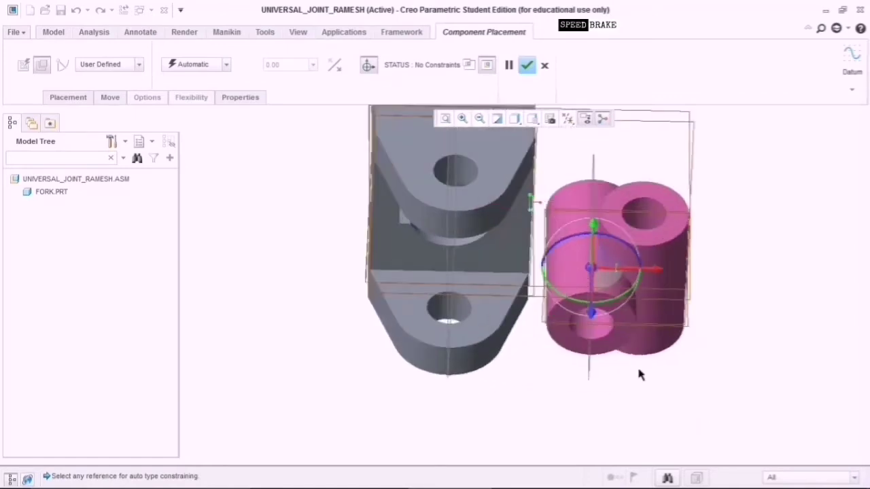
pyautogui.scroll(-1, 640, 373)
pyautogui.scroll(2, 683, 387)
pyautogui.scroll(-2, 714, 399)
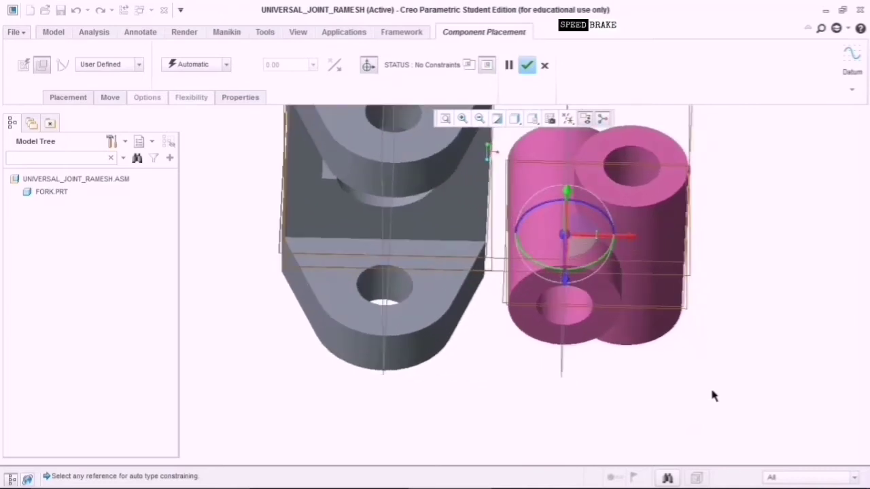
pyautogui.scroll(1, 708, 391)
pyautogui.scroll(2, 707, 385)
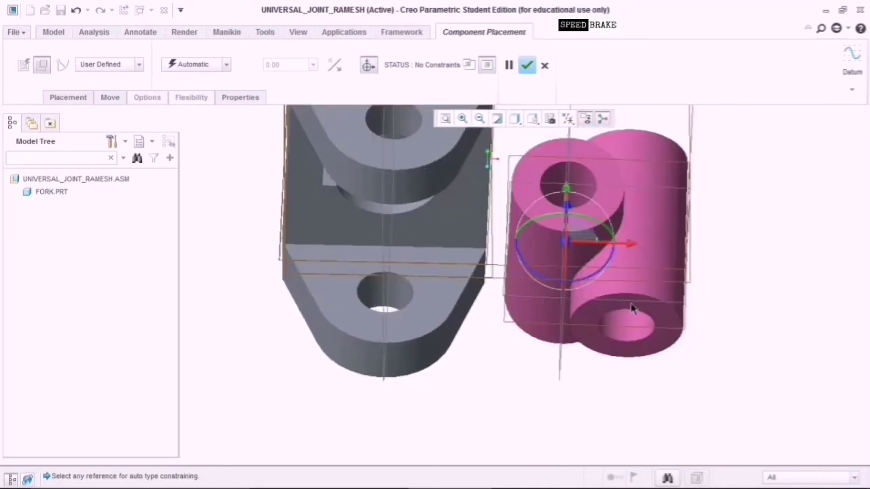
pyautogui.moveTo(607, 274); pyautogui.dragTo(523, 292)
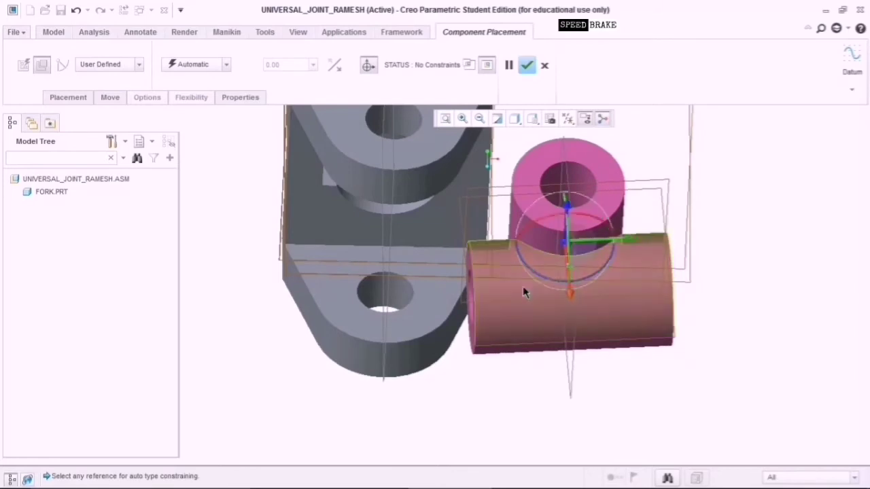
# Add a Distance constraint between the centre part's axis and the fork's axis.
pyautogui.click(575, 364)
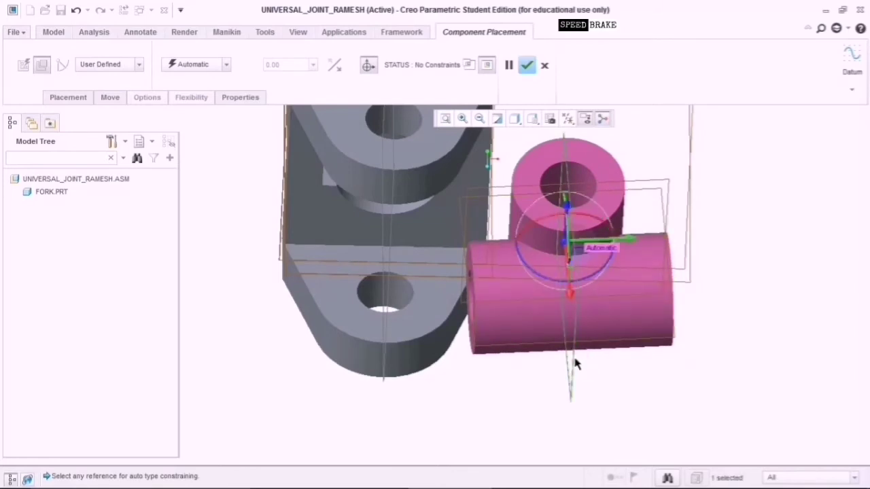
pyautogui.click(391, 252)
pyautogui.moveTo(400, 258); pyautogui.dragTo(307, 292, button='middle')
pyautogui.scroll(1, 311, 241)
pyautogui.moveTo(304, 229); pyautogui.dragTo(323, 284, button='middle')
pyautogui.scroll(2, 320, 335)
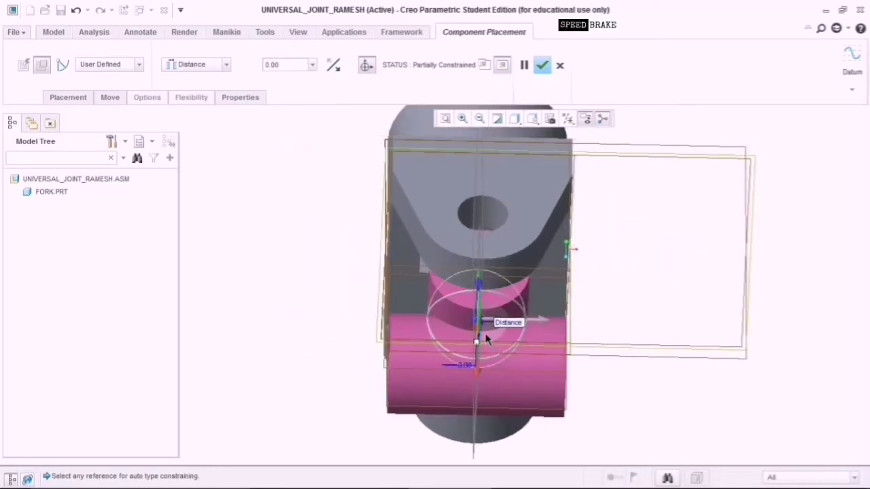
pyautogui.moveTo(621, 400); pyautogui.dragTo(596, 401, button='middle')
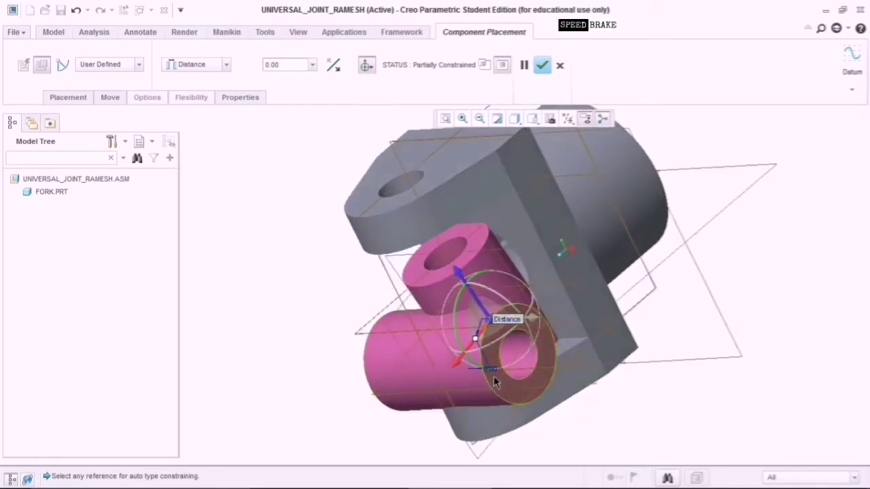
# Make a centre part surface coincident with the fork's face.
pyautogui.click(515, 379)
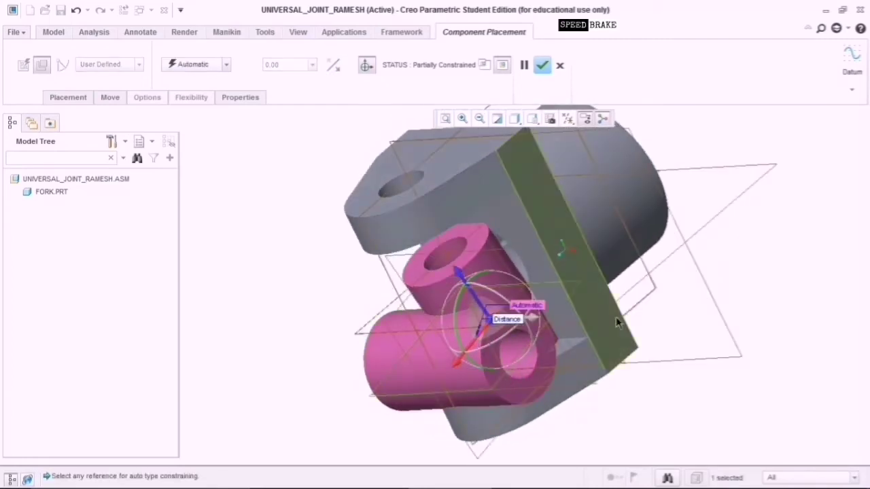
pyautogui.click(634, 196)
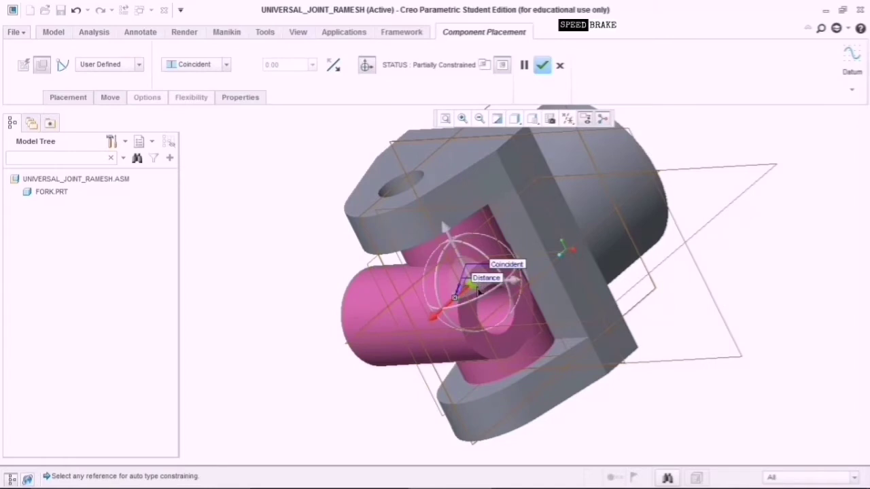
pyautogui.moveTo(446, 248); pyautogui.dragTo(320, 351)
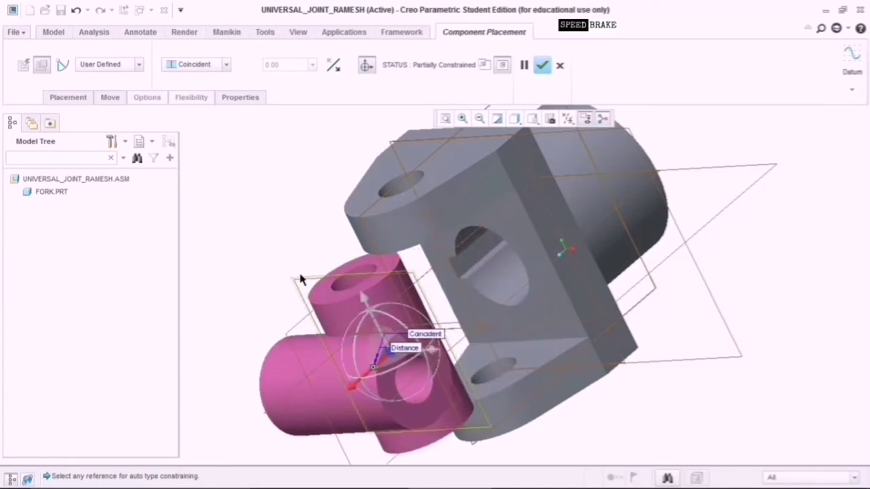
pyautogui.moveTo(286, 249); pyautogui.dragTo(312, 291, button='middle')
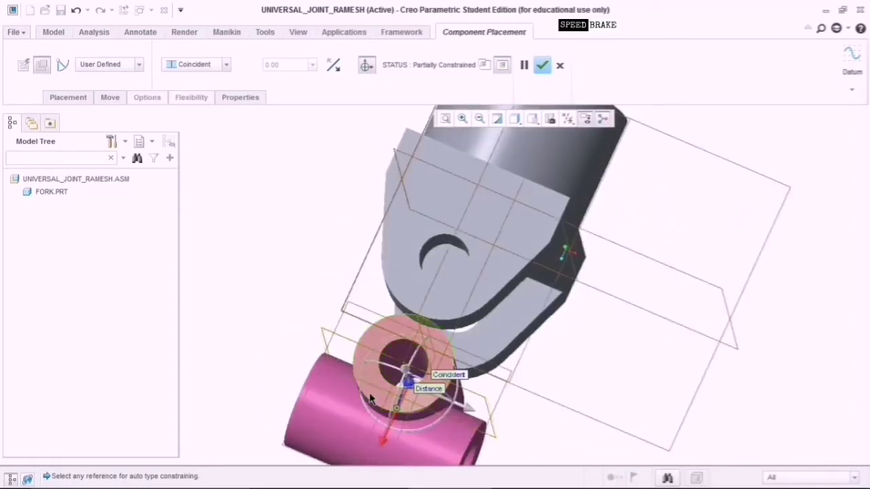
pyautogui.scroll(5, 363, 344)
# Make the centre part's end face coincident with a fork lug face.
pyautogui.click(373, 353)
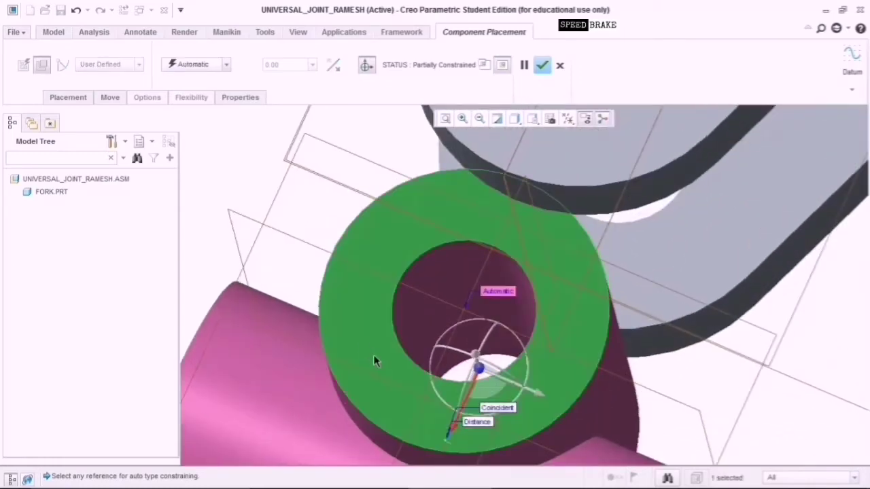
pyautogui.scroll(-5, 375, 363)
pyautogui.moveTo(626, 341); pyautogui.dragTo(543, 292, button='middle')
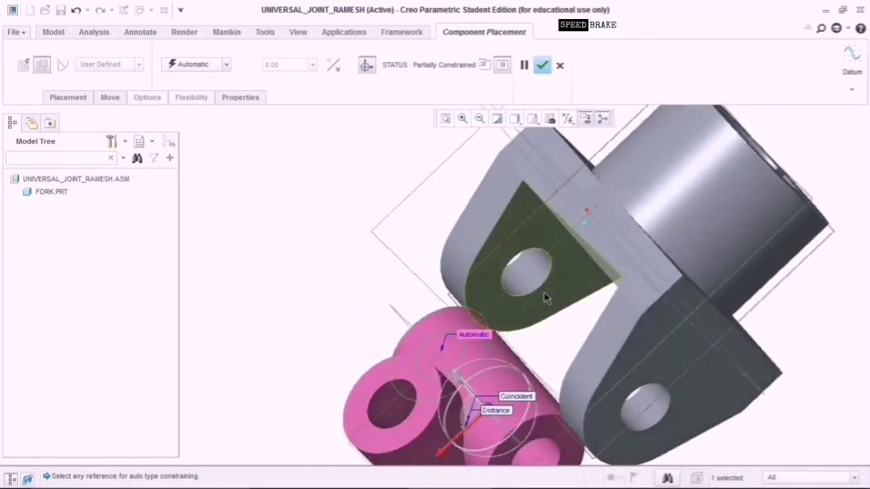
pyautogui.click(522, 247)
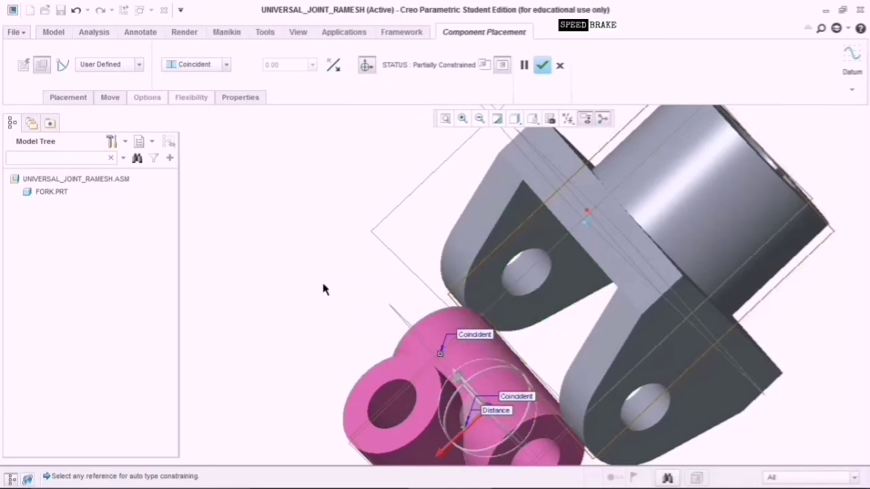
pyautogui.moveTo(296, 260); pyautogui.dragTo(347, 302, button='middle')
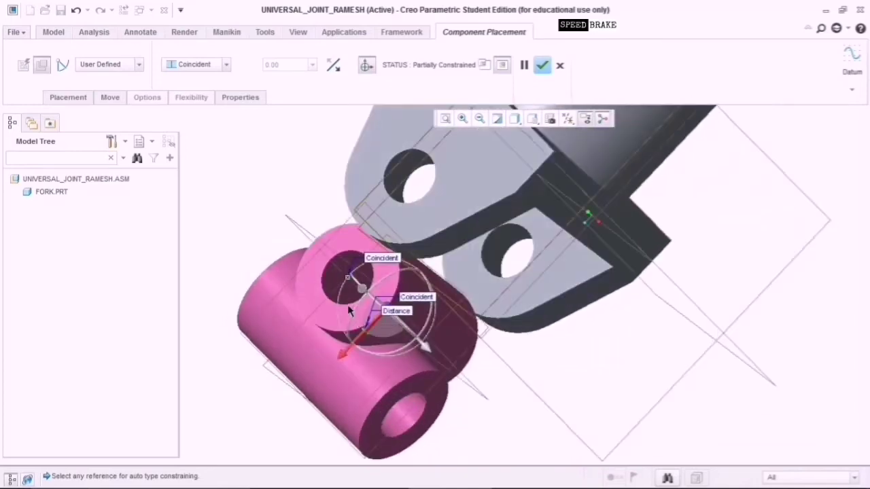
pyautogui.scroll(4, 353, 282)
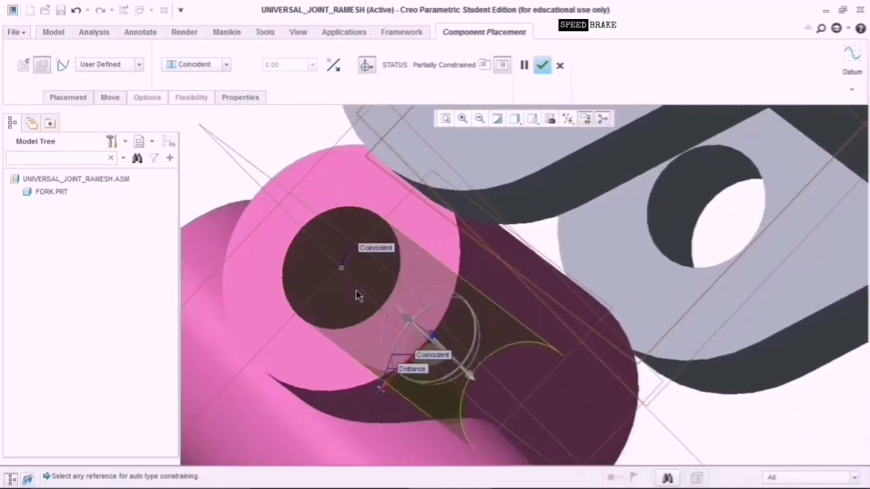
pyautogui.scroll(-5, 555, 371)
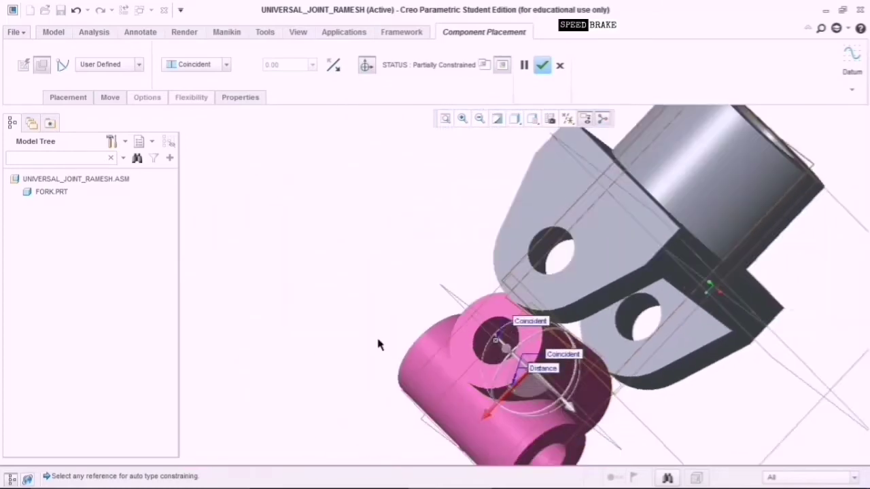
pyautogui.scroll(3, 376, 336)
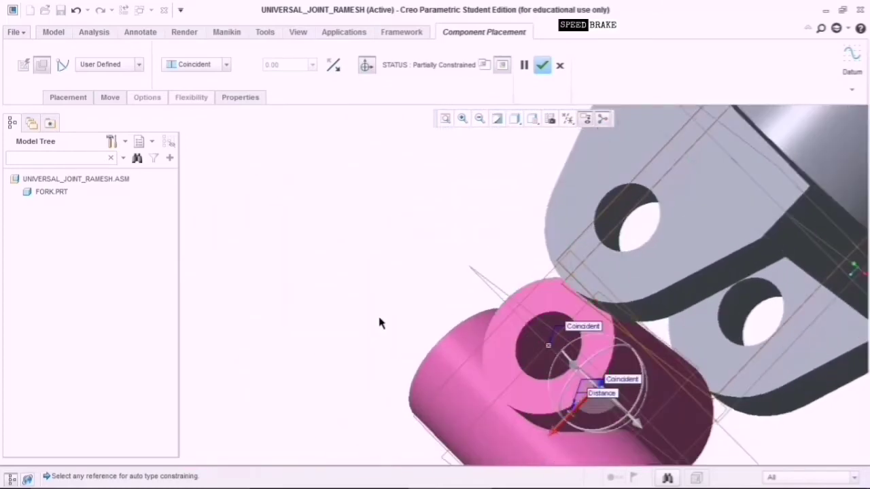
pyautogui.moveTo(381, 312); pyautogui.dragTo(417, 330, button='middle')
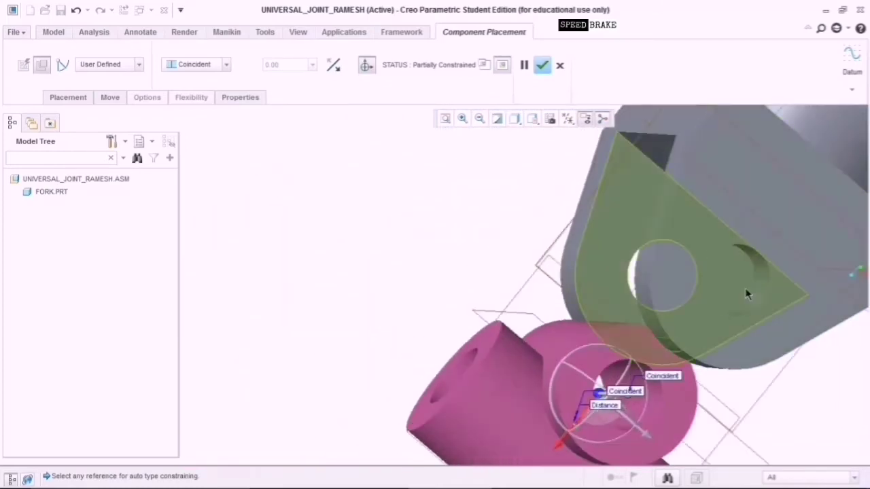
pyautogui.moveTo(493, 261); pyautogui.dragTo(501, 257, button='middle')
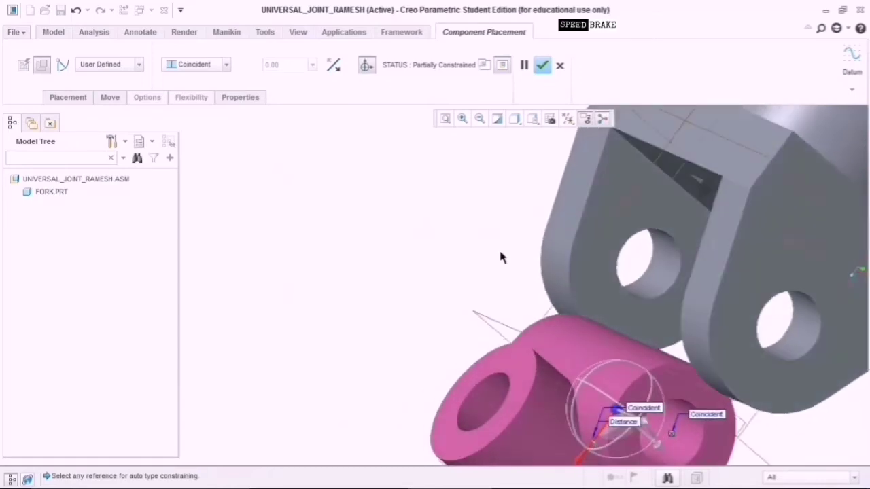
# Turn on display of datum points and coordinate systems in the view.
pyautogui.click(571, 120)
pyautogui.click(567, 163)
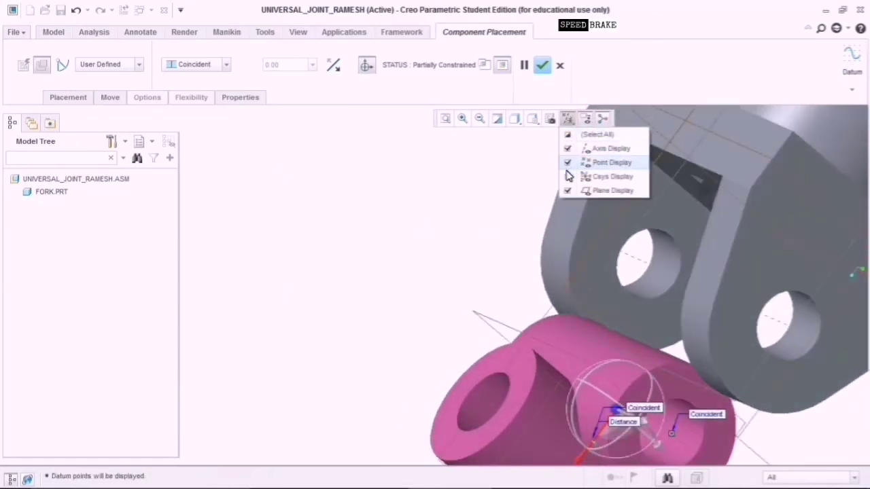
pyautogui.click(568, 176)
pyautogui.click(483, 215)
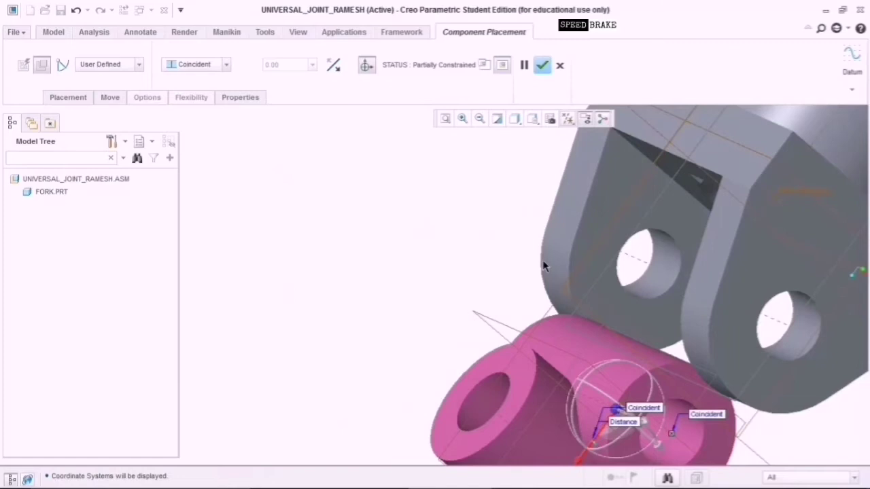
# Align the centre part's bore coincident with the fork hole and finish its placement.
pyautogui.click(785, 328)
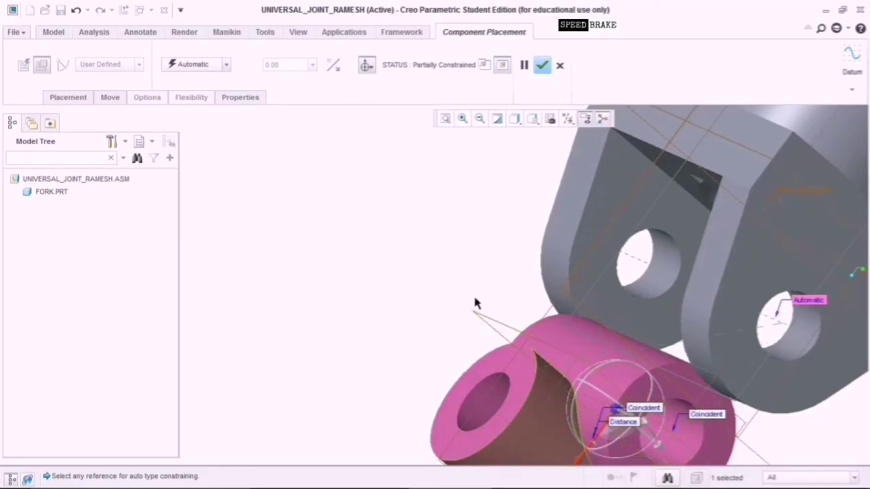
pyautogui.moveTo(476, 305); pyautogui.dragTo(450, 287, button='middle')
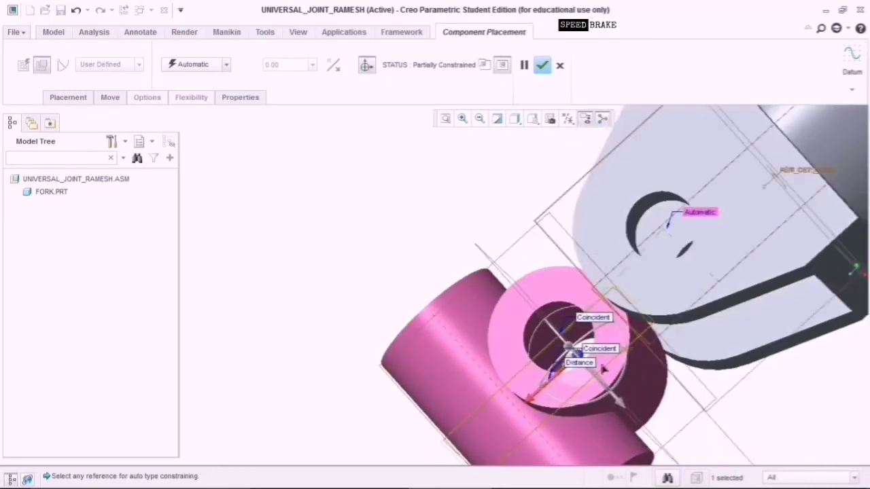
pyautogui.moveTo(729, 430); pyautogui.dragTo(695, 404, button='middle')
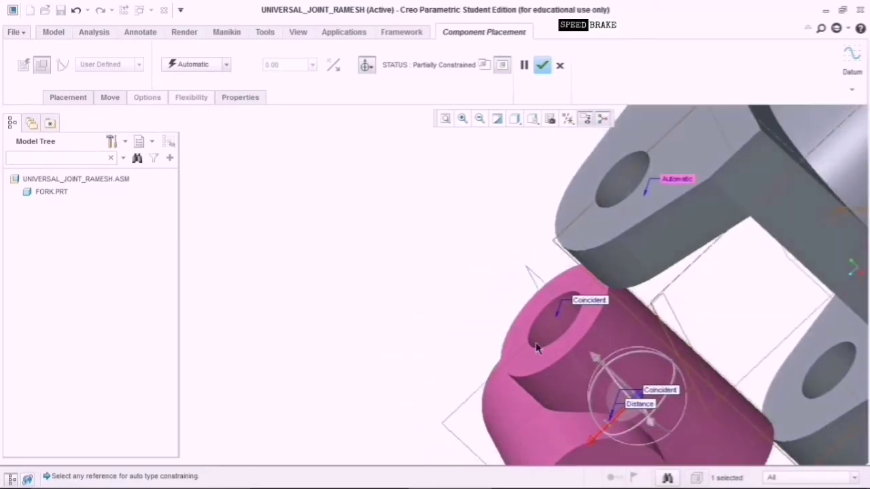
pyautogui.click(571, 342)
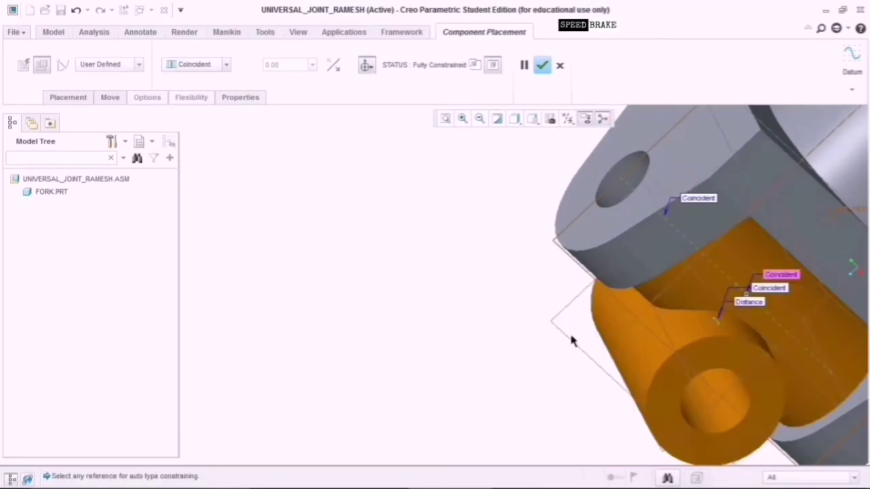
pyautogui.click(542, 66)
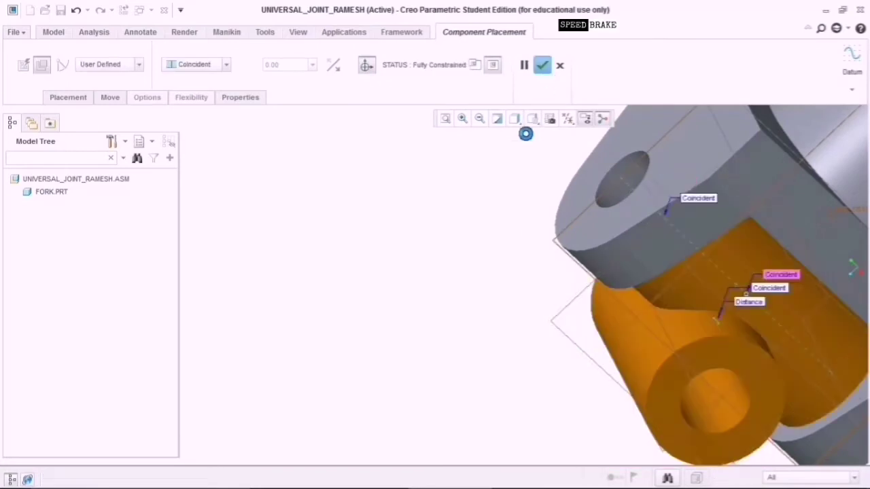
pyautogui.click(445, 121)
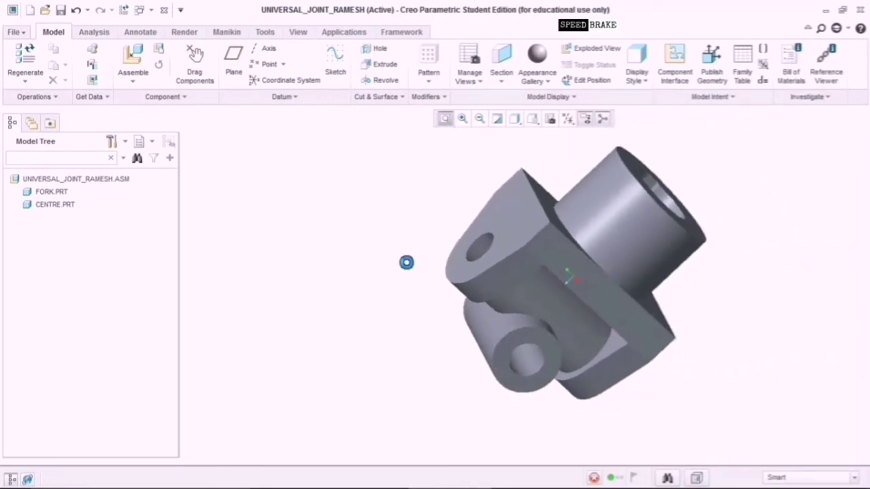
# Load a second fork.prt and turn it to lie horizontally beside the centre part.
pyautogui.moveTo(367, 407); pyautogui.dragTo(474, 388, button='middle')
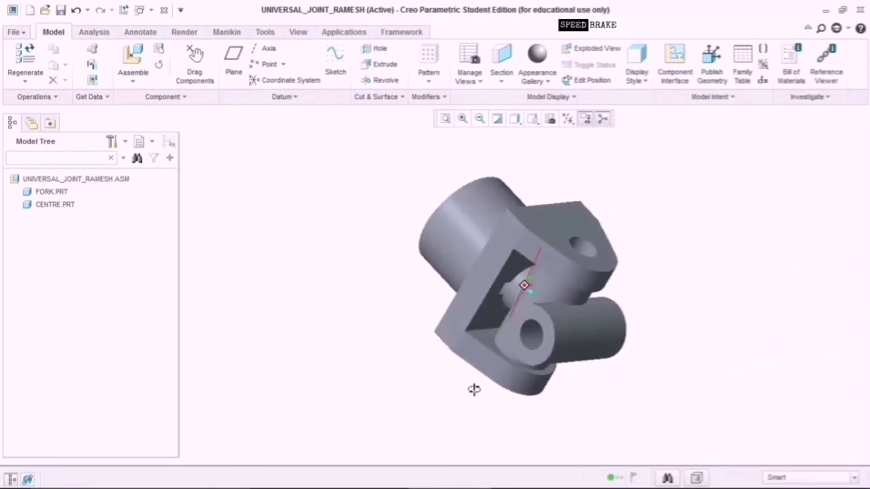
pyautogui.hotkey('ctrl', 'd')
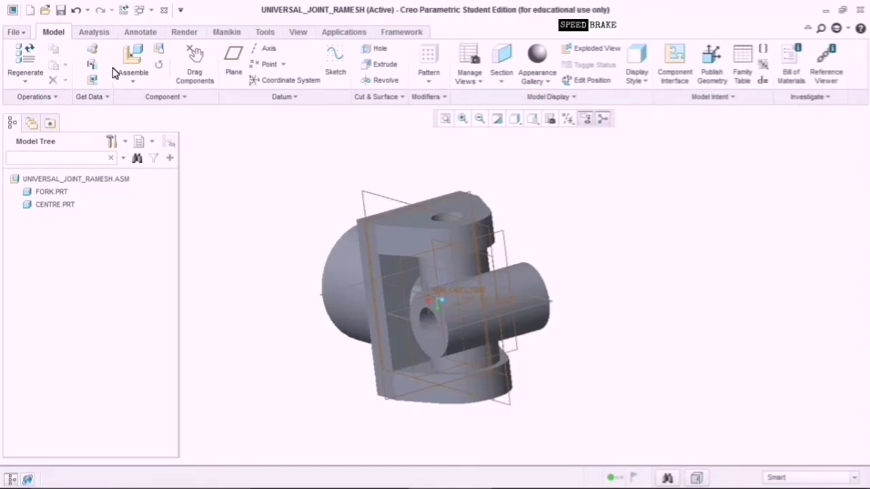
pyautogui.click(136, 56)
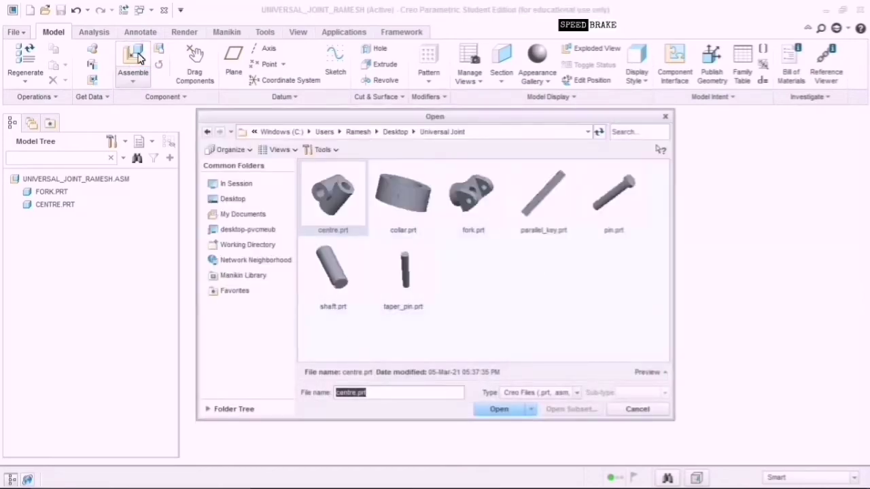
pyautogui.click(471, 198)
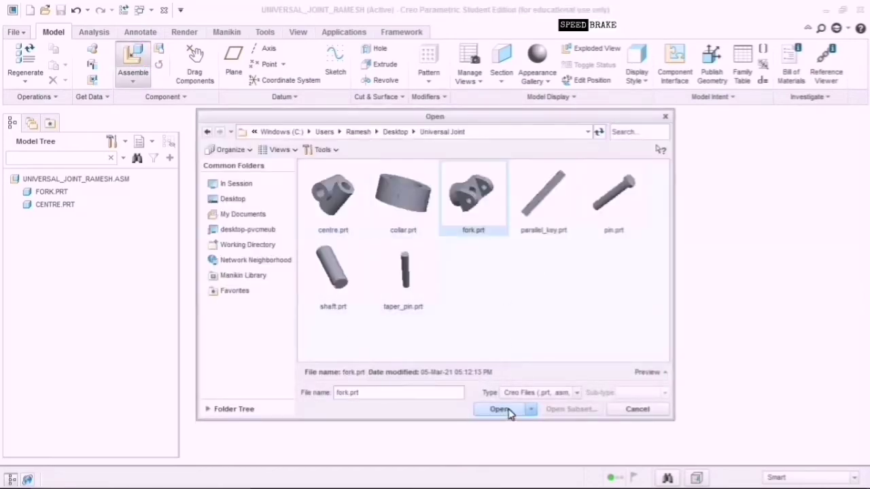
pyautogui.click(500, 409)
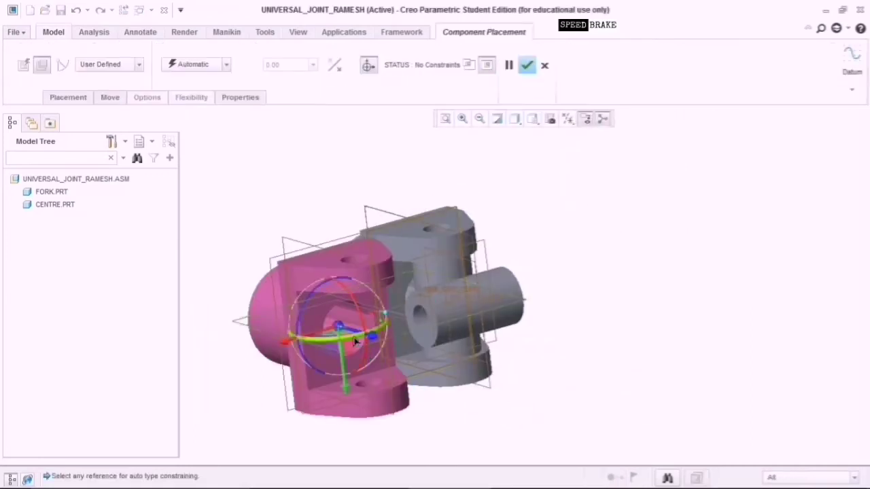
pyautogui.moveTo(340, 331); pyautogui.dragTo(628, 250)
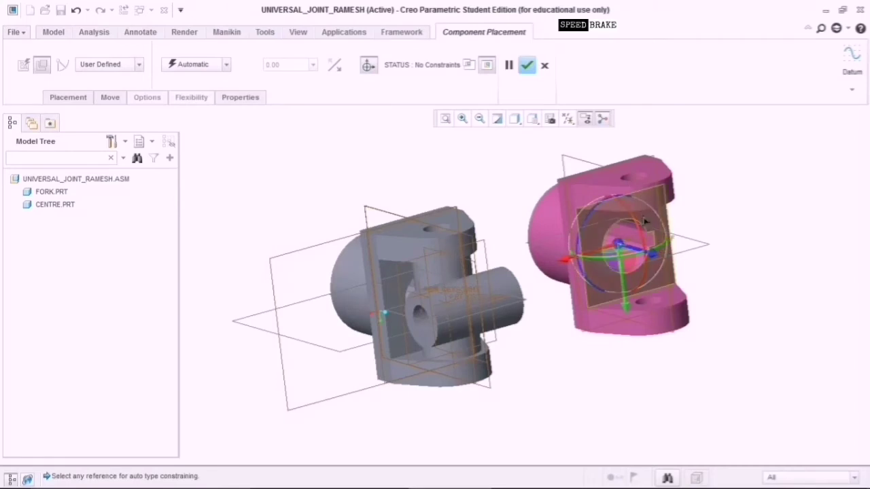
pyautogui.moveTo(662, 245); pyautogui.dragTo(556, 257)
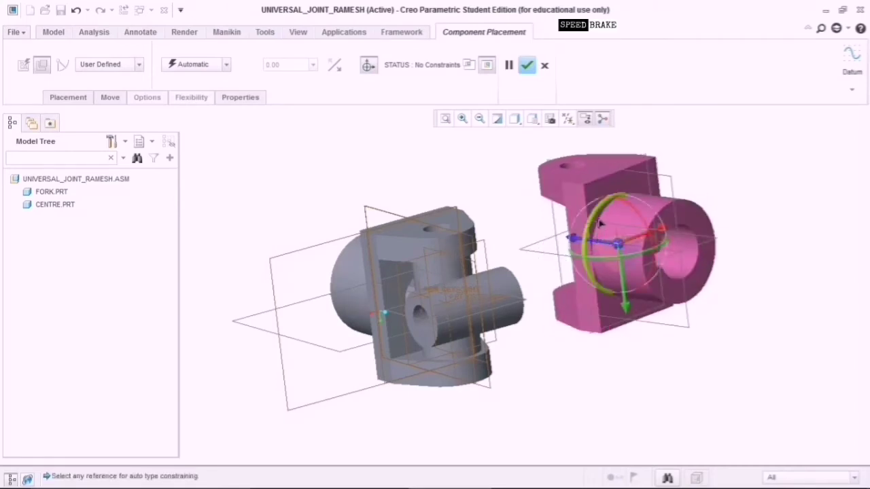
pyautogui.moveTo(600, 224); pyautogui.dragTo(571, 343)
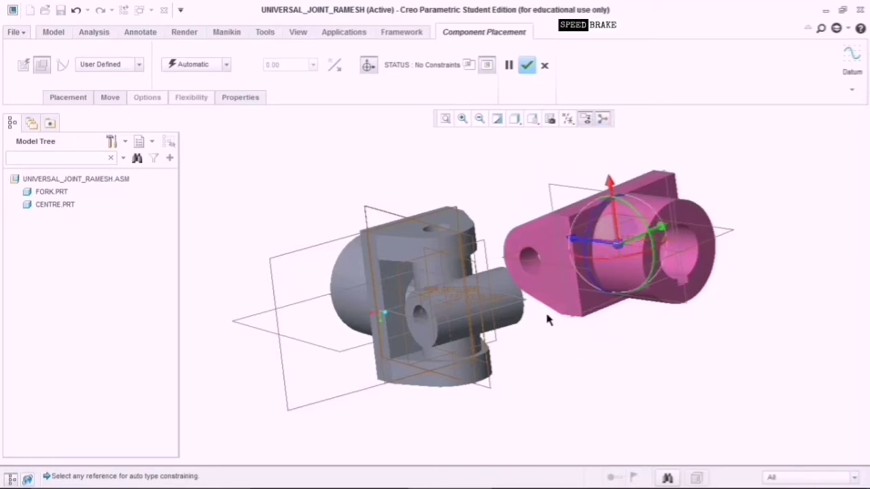
pyautogui.moveTo(492, 198); pyautogui.dragTo(514, 238, button='middle')
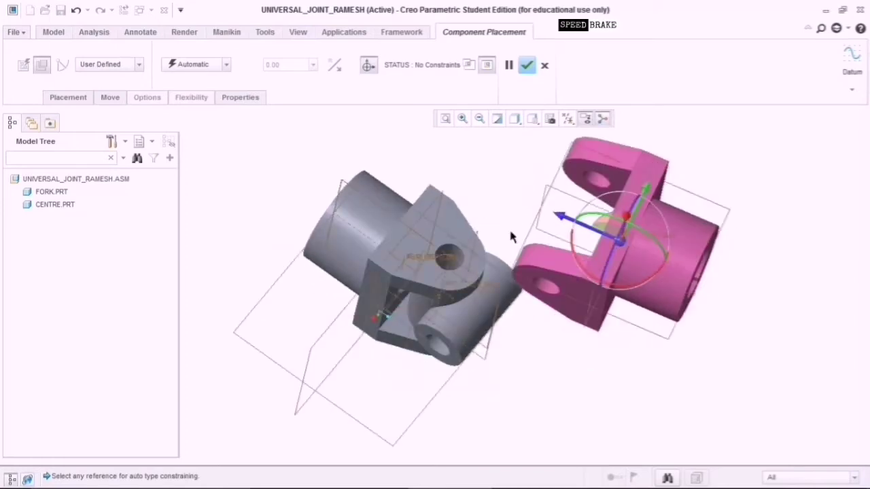
pyautogui.scroll(2, 480, 281)
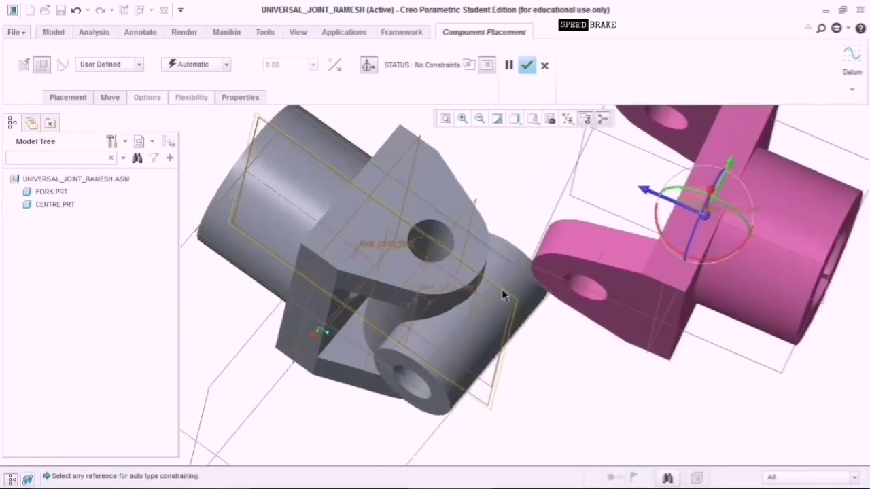
# Make the new fork's datum plane Coincident with a centre part reference.
pyautogui.click(503, 289)
pyautogui.scroll(-5, 720, 224)
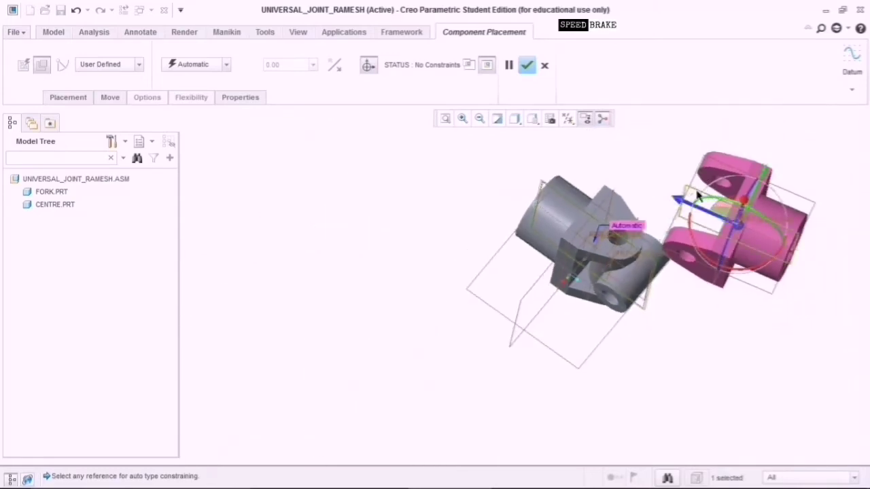
pyautogui.scroll(5, 698, 197)
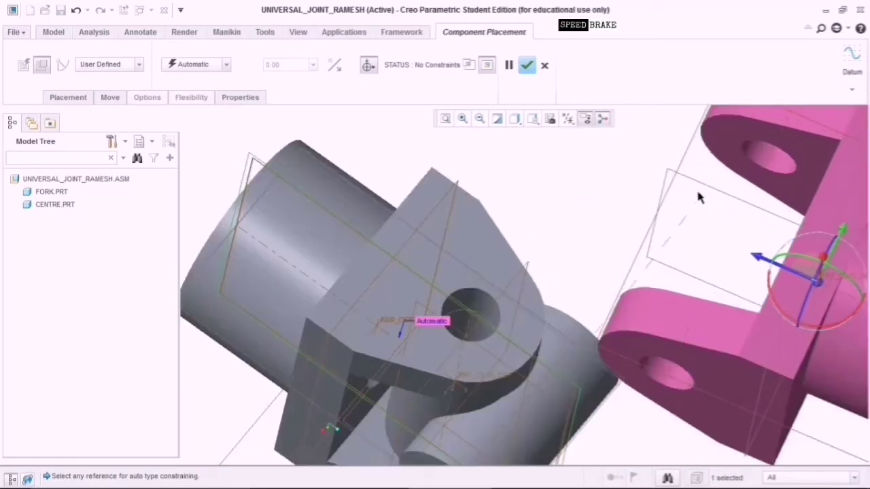
pyautogui.click(700, 190)
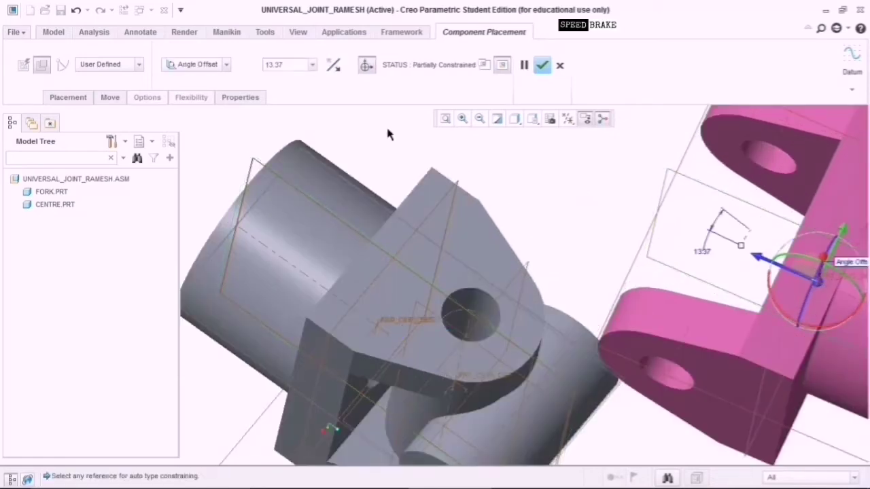
pyautogui.click(228, 66)
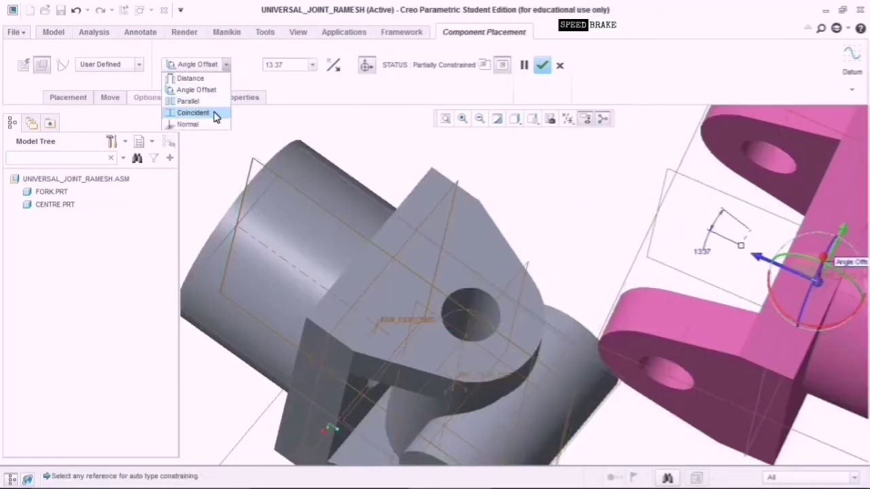
pyautogui.click(209, 113)
pyautogui.scroll(-4, 691, 447)
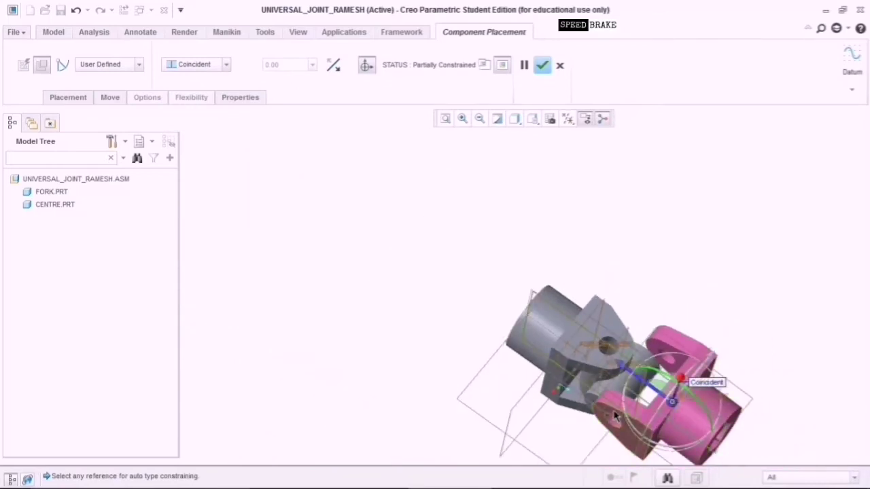
pyautogui.scroll(2, 616, 404)
pyautogui.keyDown('shift'); pyautogui.moveTo(615, 404); pyautogui.dragTo(511, 314, button='middle'); pyautogui.keyUp('shift')
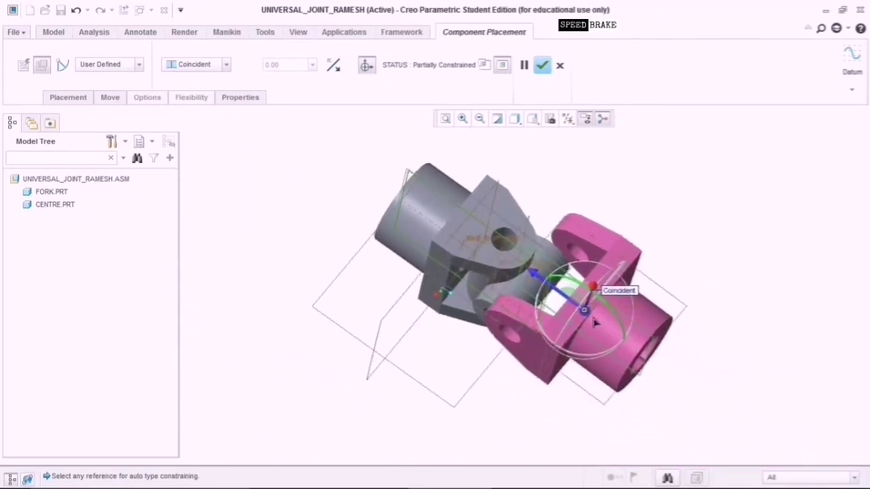
pyautogui.moveTo(577, 404)
pyautogui.mouseDown(button='middle')
pyautogui.moveTo(585, 383)
pyautogui.moveTo(585, 392)
pyautogui.mouseUp(button='middle')
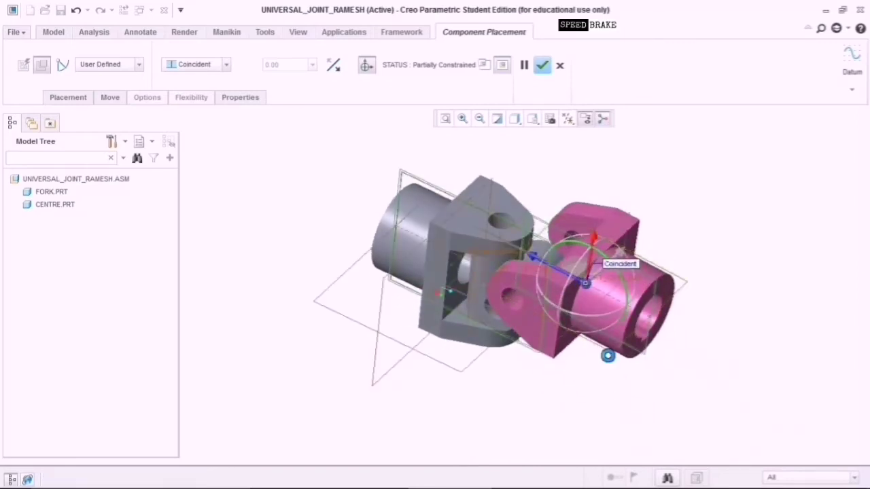
# Align another datum plane of the new fork with the centre part.
pyautogui.click(601, 351)
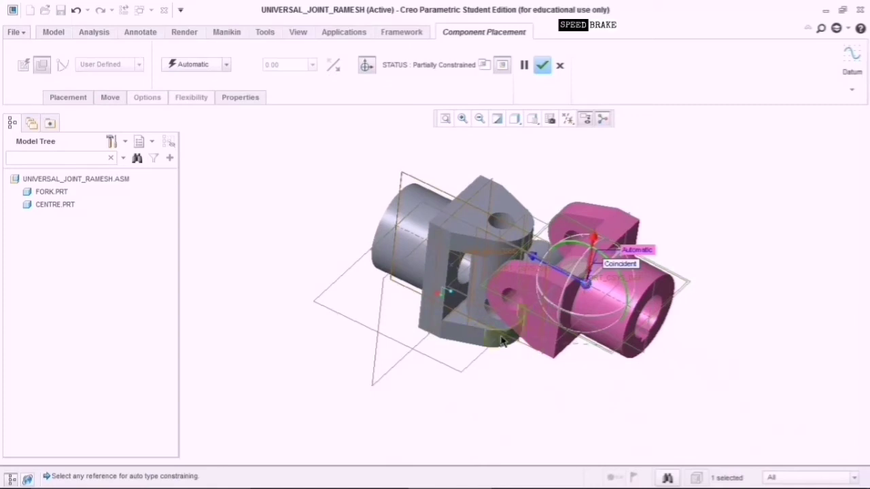
pyautogui.scroll(-2, 477, 382)
pyautogui.moveTo(511, 414); pyautogui.dragTo(498, 400, button='middle')
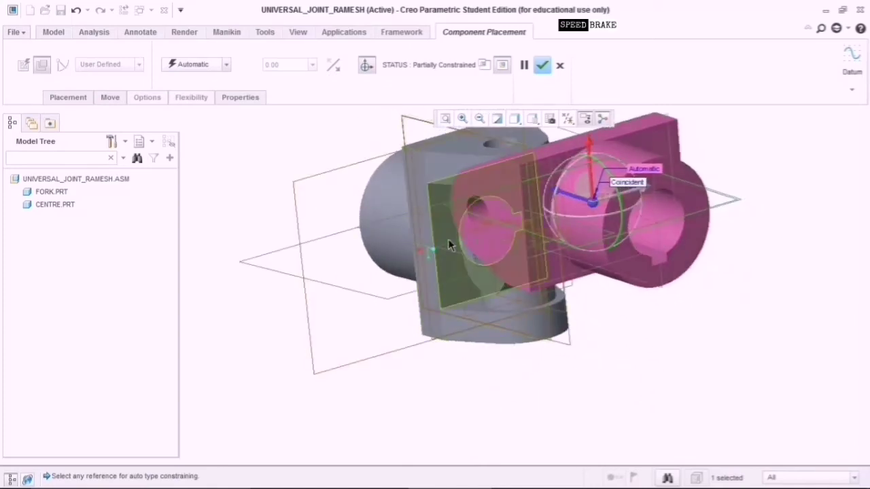
pyautogui.click(479, 259)
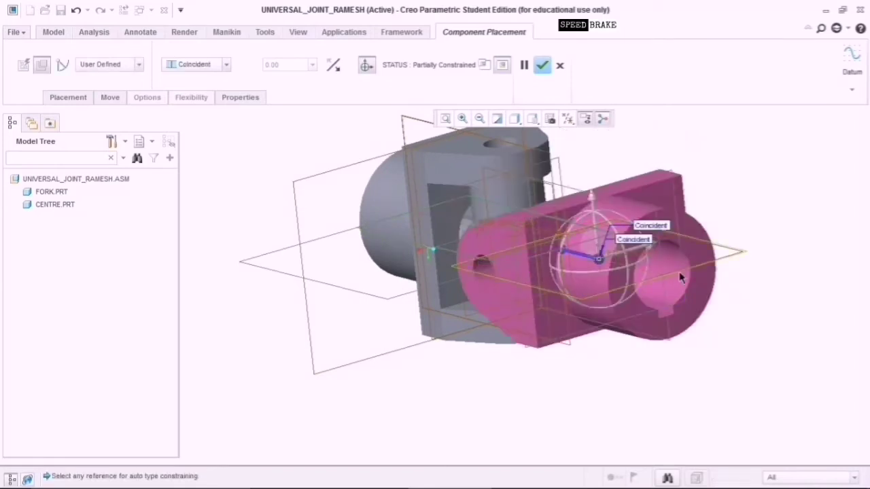
pyautogui.scroll(2, 681, 277)
pyautogui.scroll(-2, 650, 349)
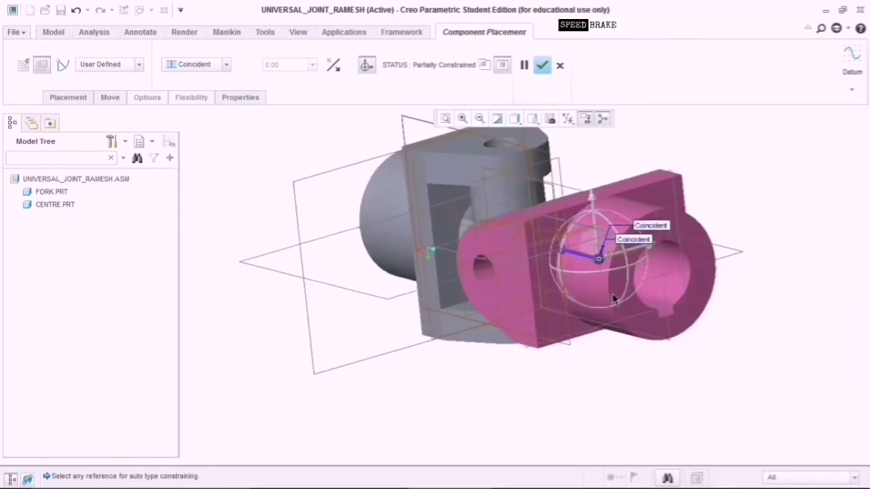
pyautogui.moveTo(600, 259); pyautogui.dragTo(711, 374)
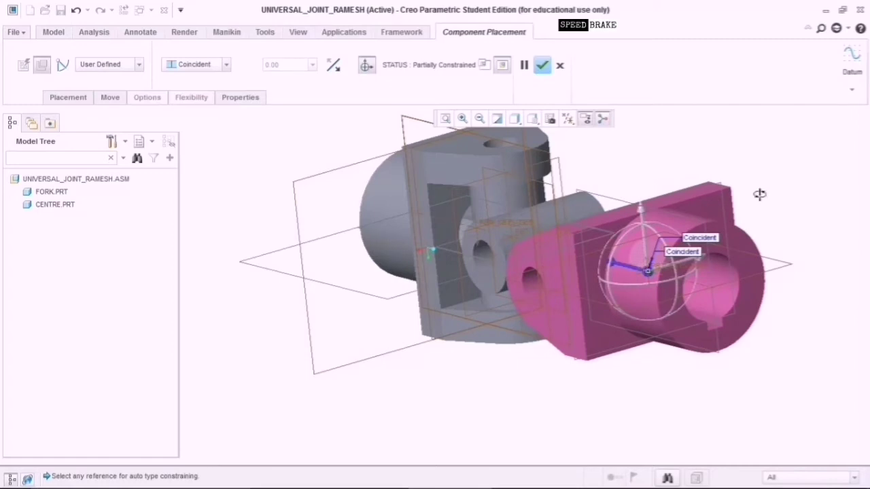
# Align the new fork's hole surface with the centre block's hole.
pyautogui.moveTo(759, 194); pyautogui.dragTo(694, 257, button='middle')
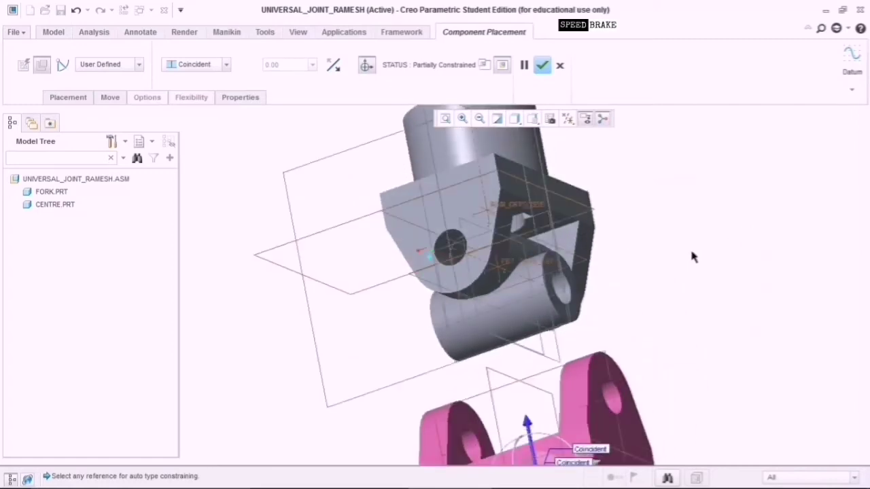
pyautogui.click(474, 447)
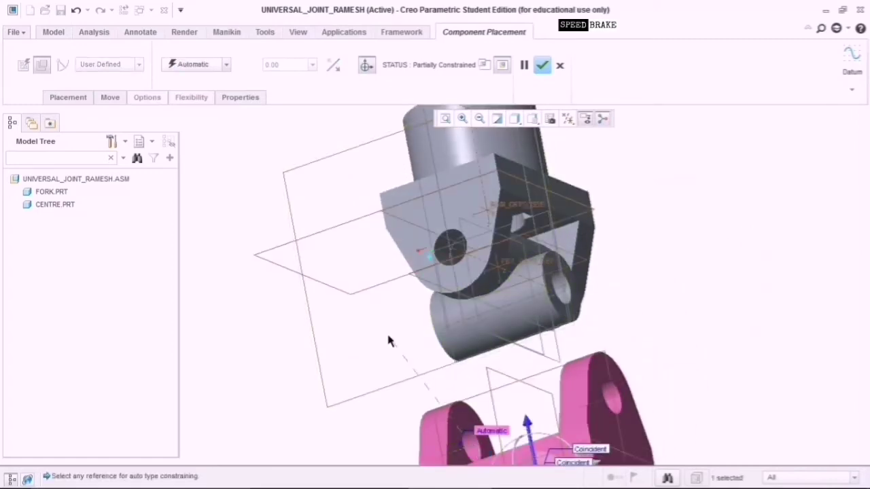
pyautogui.moveTo(388, 341); pyautogui.dragTo(455, 320, button='middle')
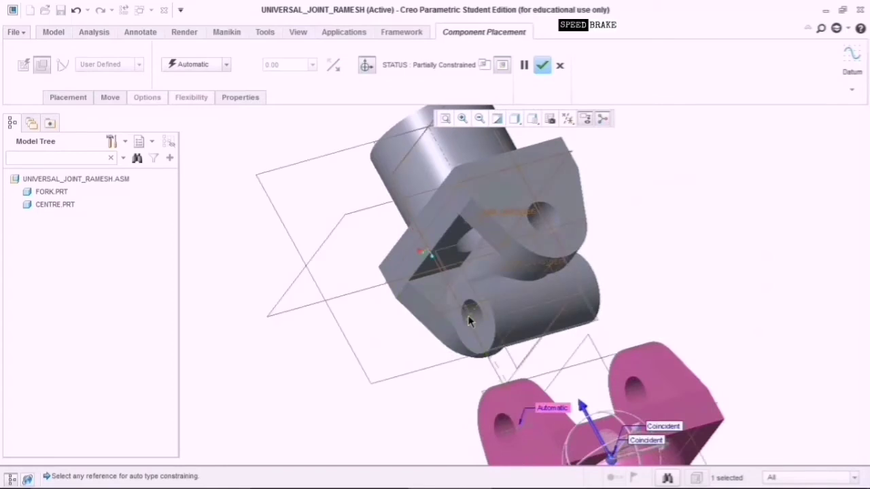
pyautogui.click(472, 318)
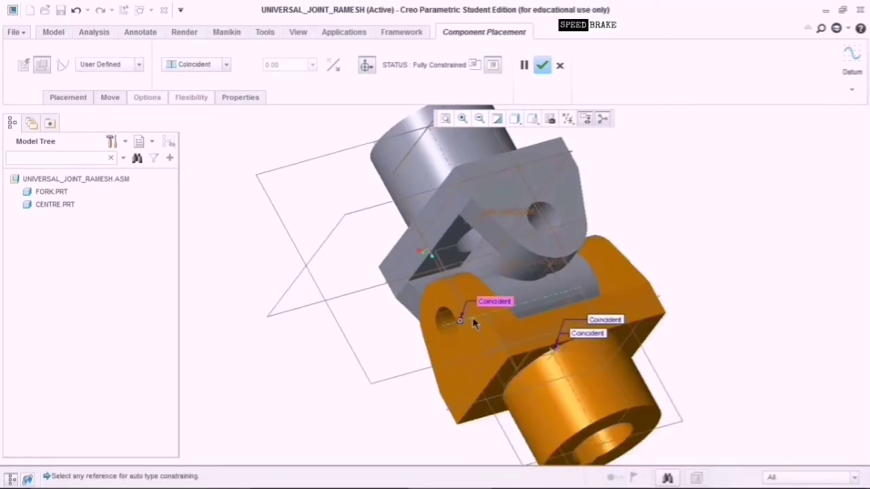
# Accept the second fork's placement and orbit the three-part joint to inspect it.
pyautogui.click(542, 66)
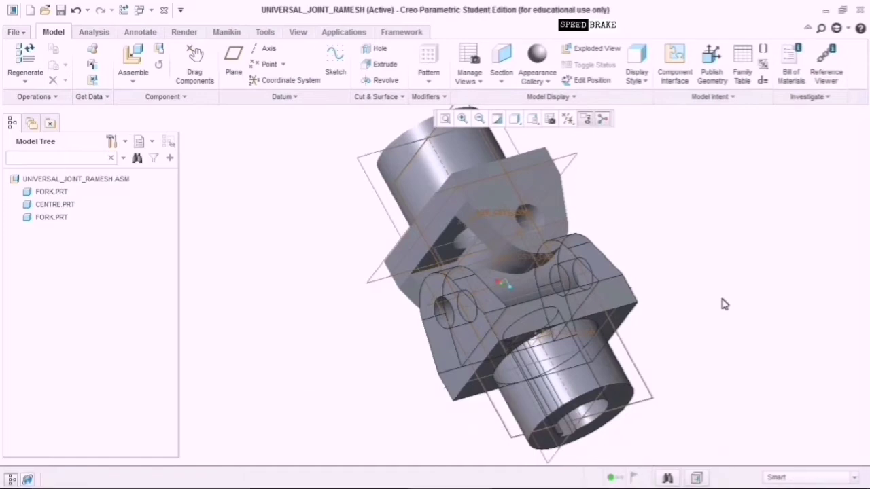
pyautogui.moveTo(725, 305); pyautogui.dragTo(401, 353, button='middle')
pyautogui.moveTo(384, 325)
pyautogui.mouseDown(button='middle')
pyautogui.moveTo(404, 400)
pyautogui.moveTo(497, 331)
pyautogui.mouseUp(button='middle')
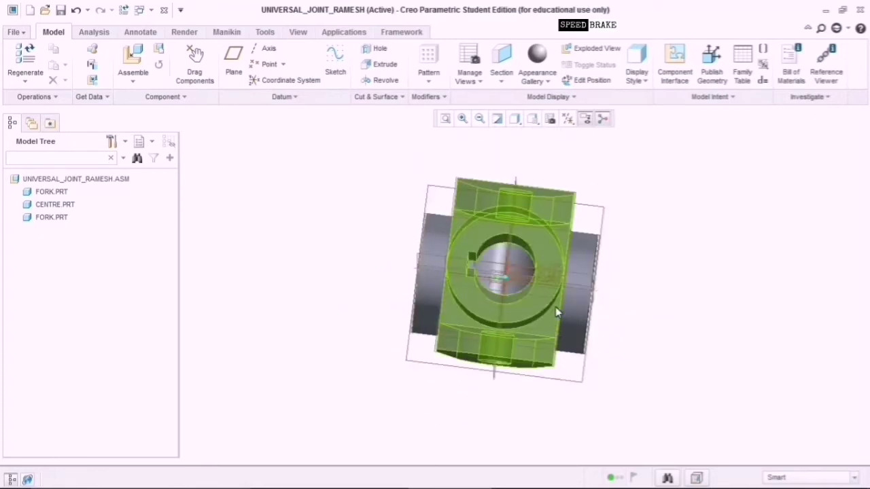
pyautogui.scroll(-3, 565, 305)
pyautogui.scroll(2, 573, 301)
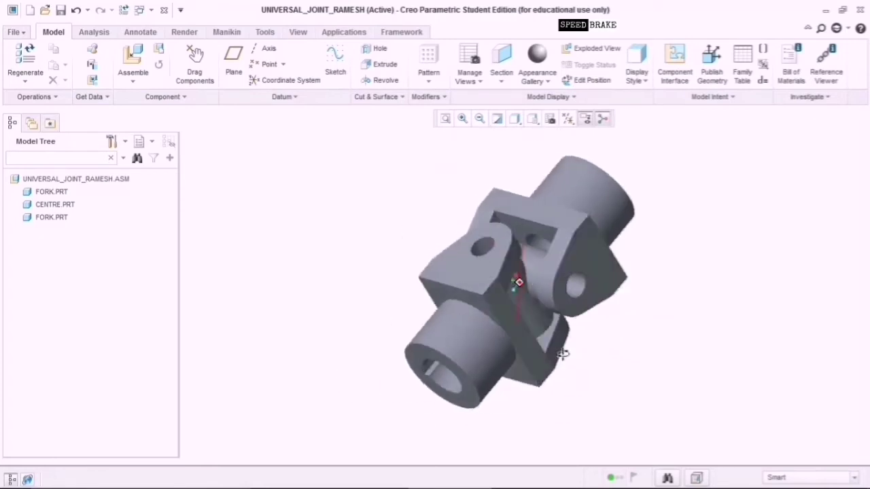
pyautogui.moveTo(562, 354); pyautogui.dragTo(443, 286, button='middle')
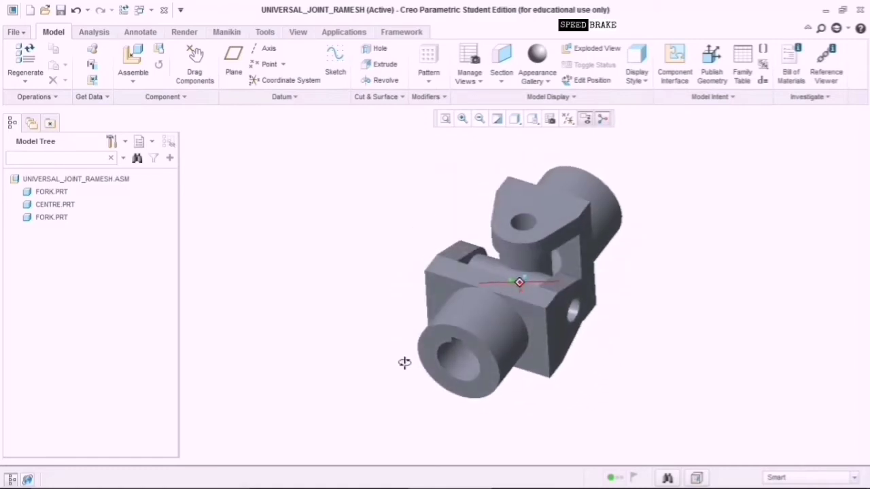
pyautogui.moveTo(477, 435); pyautogui.dragTo(511, 433, button='middle')
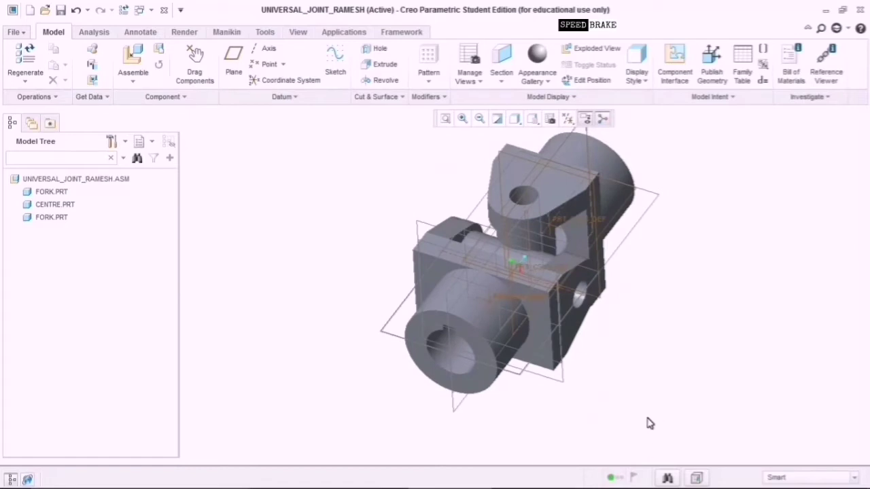
pyautogui.scroll(-1, 650, 423)
pyautogui.scroll(1, 632, 412)
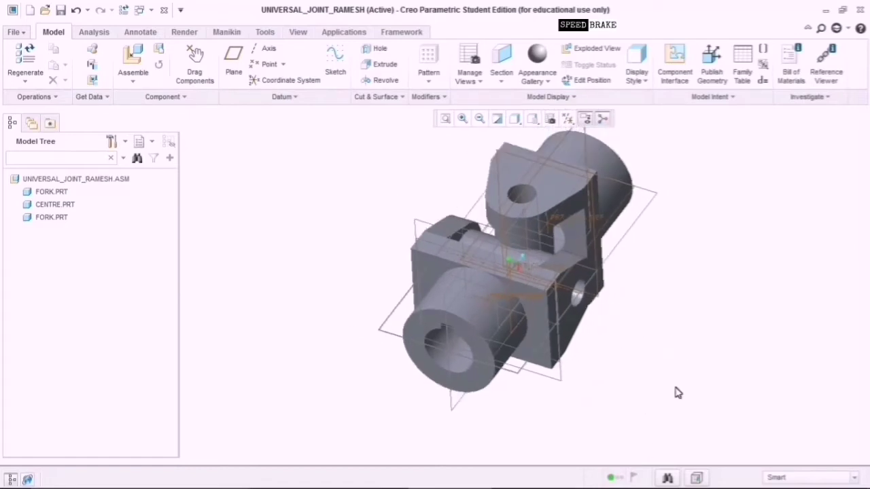
pyautogui.moveTo(649, 420); pyautogui.dragTo(621, 405, button='middle')
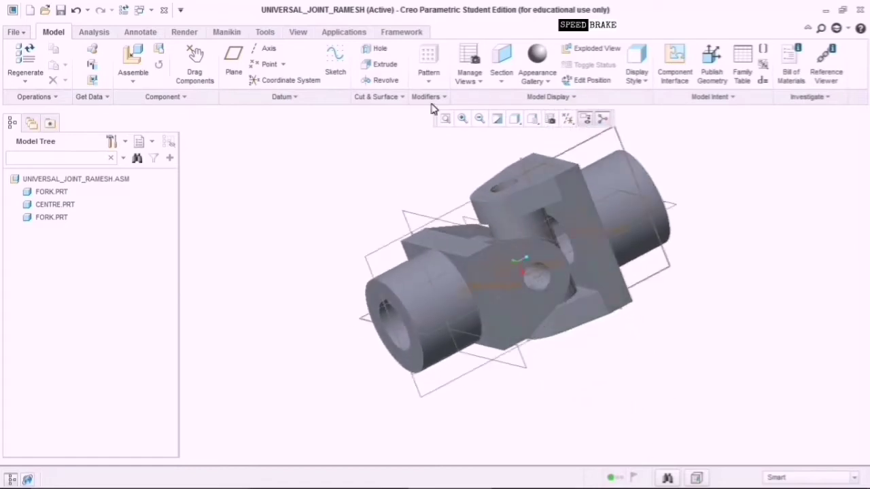
# Load pin.prt and move it off to the right of the assembly.
pyautogui.click(136, 53)
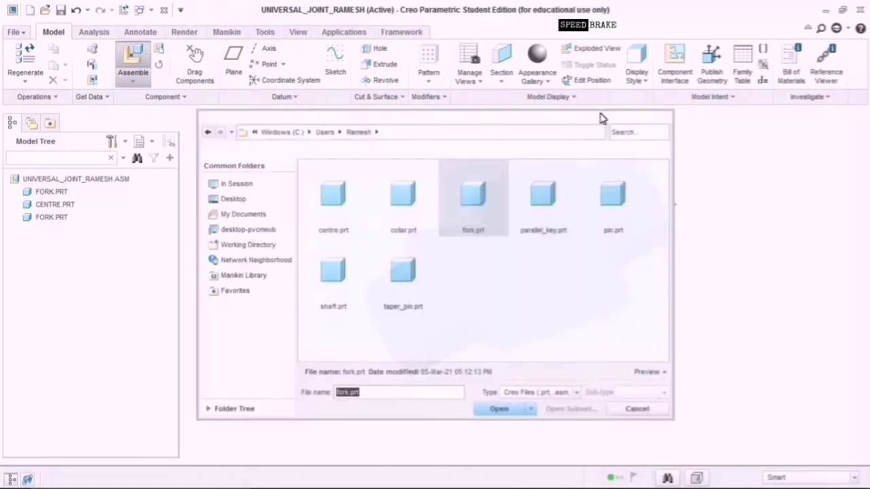
pyautogui.click(616, 204)
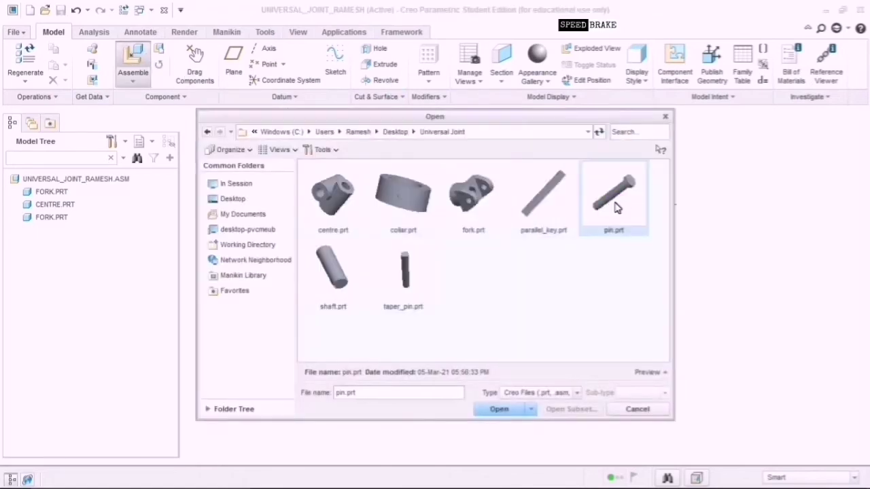
pyautogui.click(503, 411)
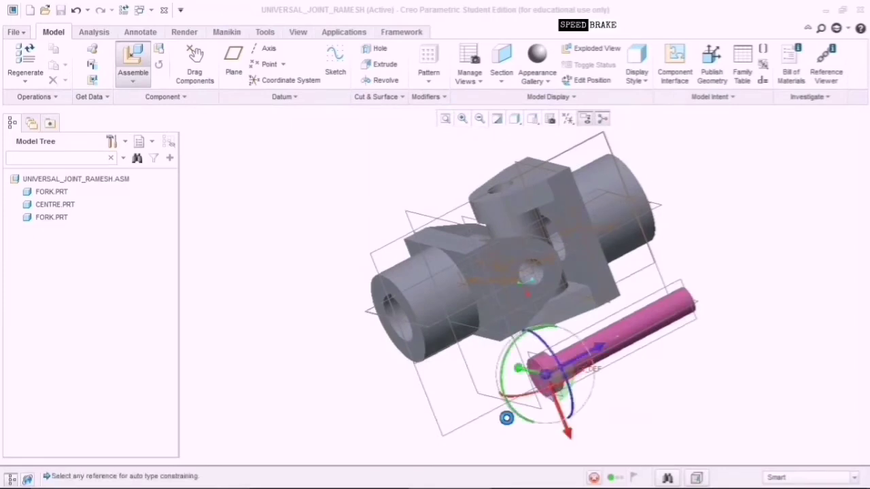
pyautogui.moveTo(564, 407); pyautogui.dragTo(866, 295)
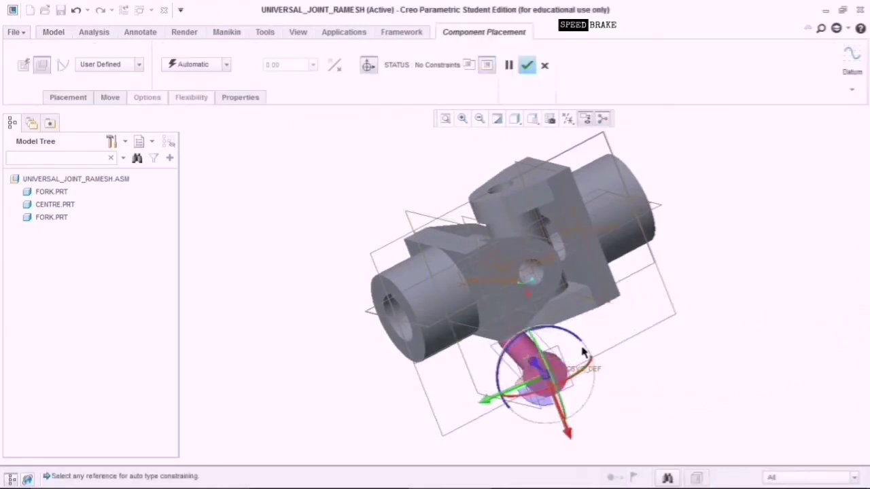
pyautogui.moveTo(545, 384); pyautogui.dragTo(753, 372)
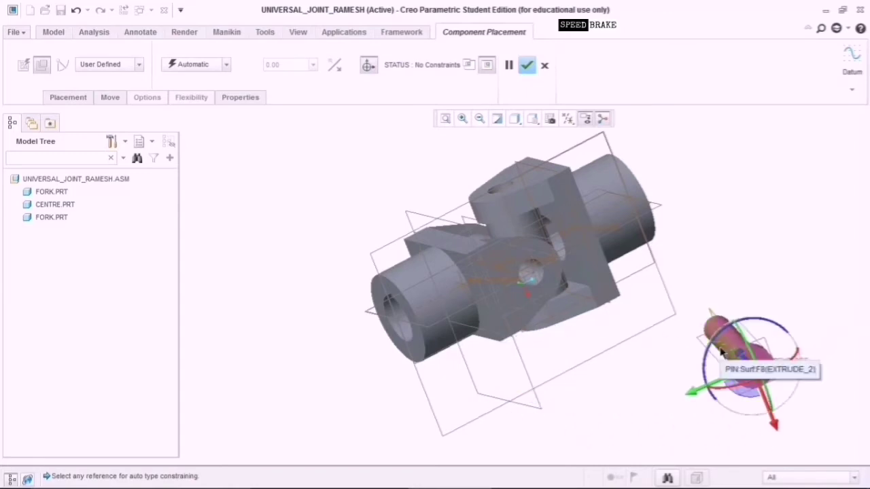
pyautogui.scroll(2, 712, 339)
pyautogui.scroll(2, 712, 340)
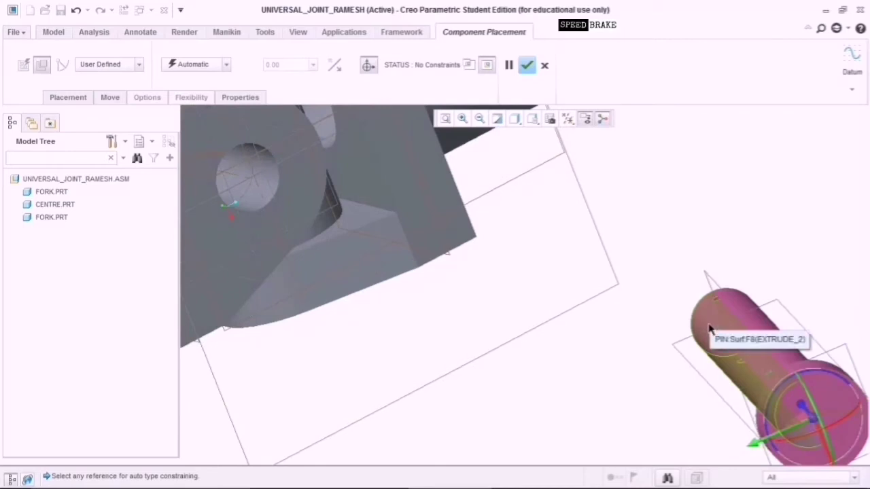
# Insert the pin's cylindrical surface into the fork hole.
pyautogui.click(709, 329)
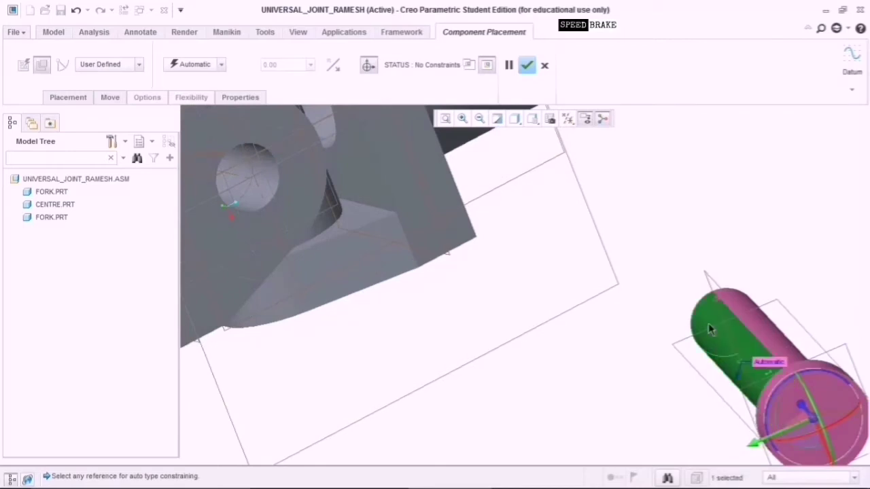
pyautogui.click(235, 188)
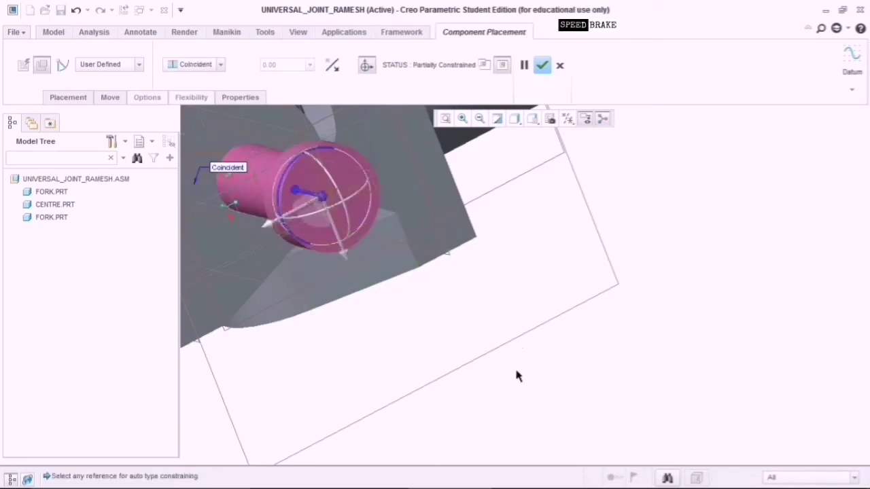
pyautogui.hotkey('ctrl', 'd')
pyautogui.scroll(2, 279, 394)
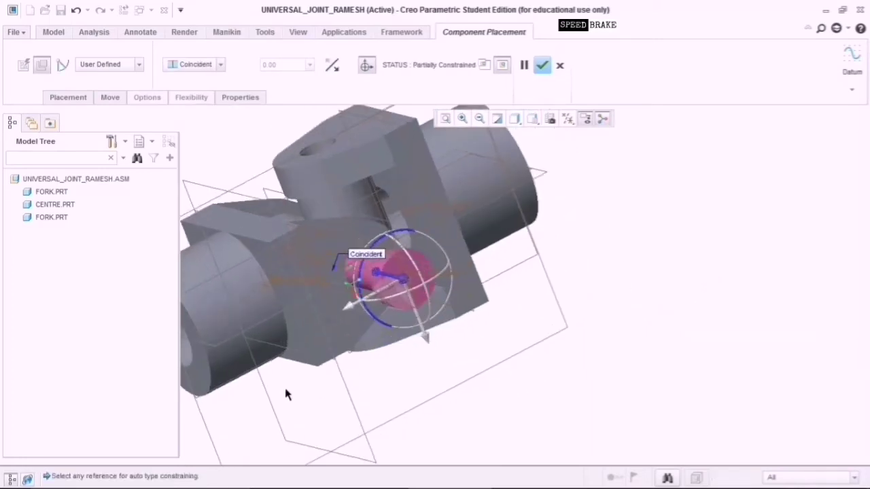
pyautogui.keyDown('shift'); pyautogui.moveTo(286, 388); pyautogui.dragTo(516, 404, button='middle'); pyautogui.keyUp('shift')
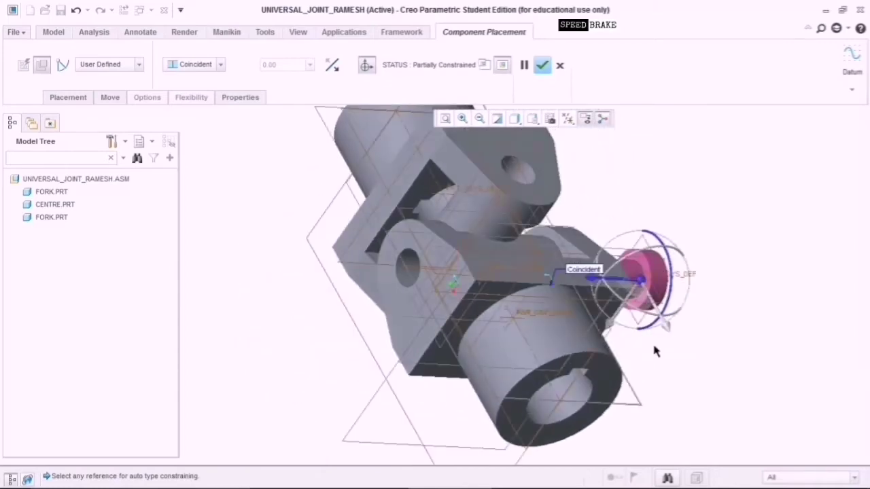
pyautogui.scroll(5, 656, 351)
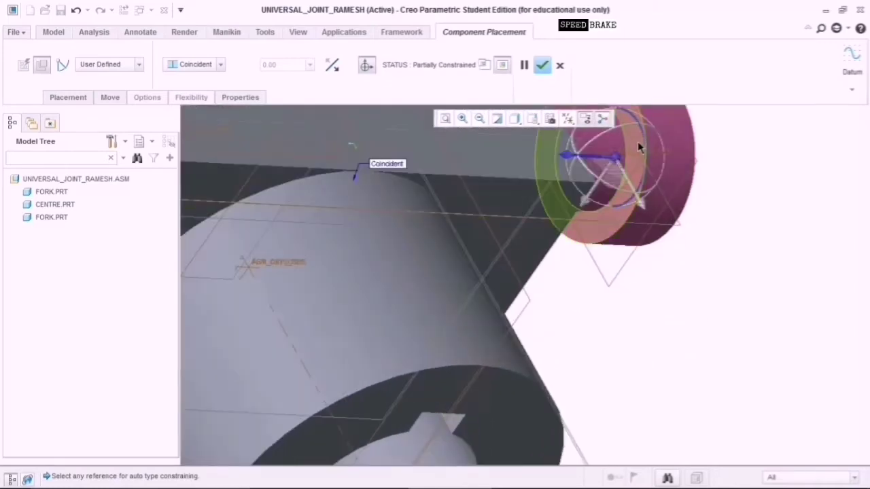
# Seat the pin head against the fork face and accept the placement.
pyautogui.click(639, 146)
pyautogui.scroll(-5, 684, 358)
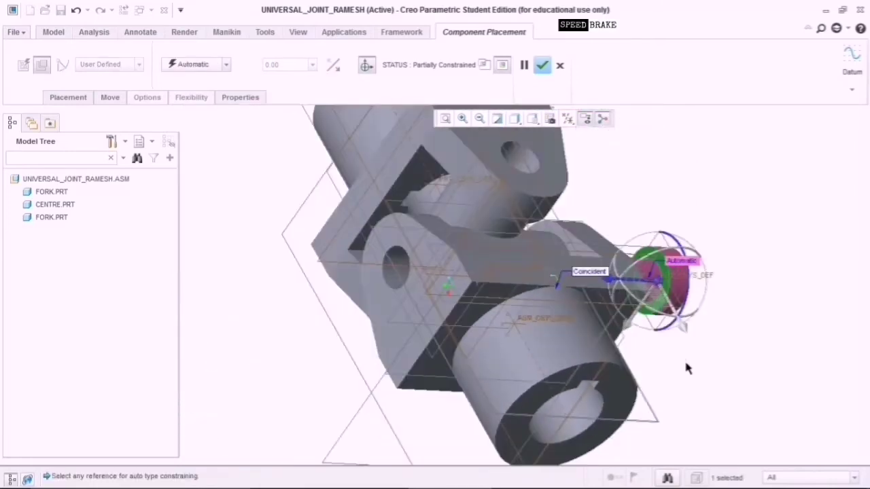
pyautogui.moveTo(754, 257); pyautogui.dragTo(682, 282, button='middle')
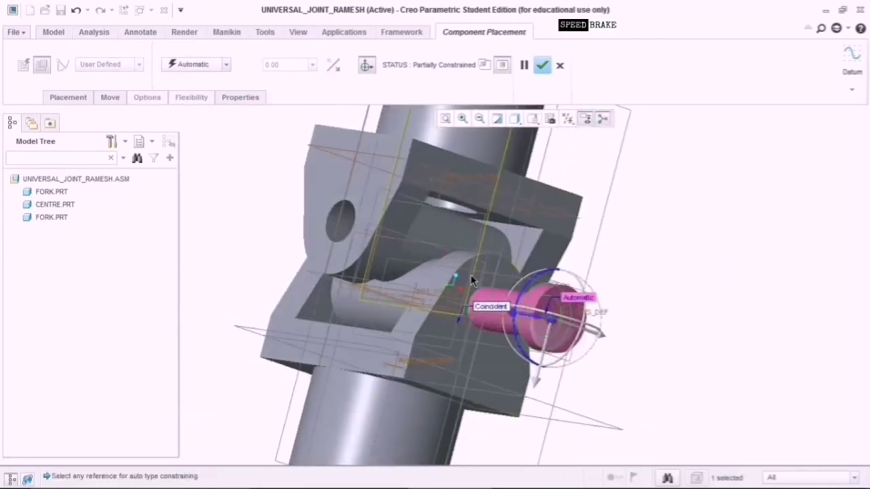
pyautogui.scroll(5, 485, 275)
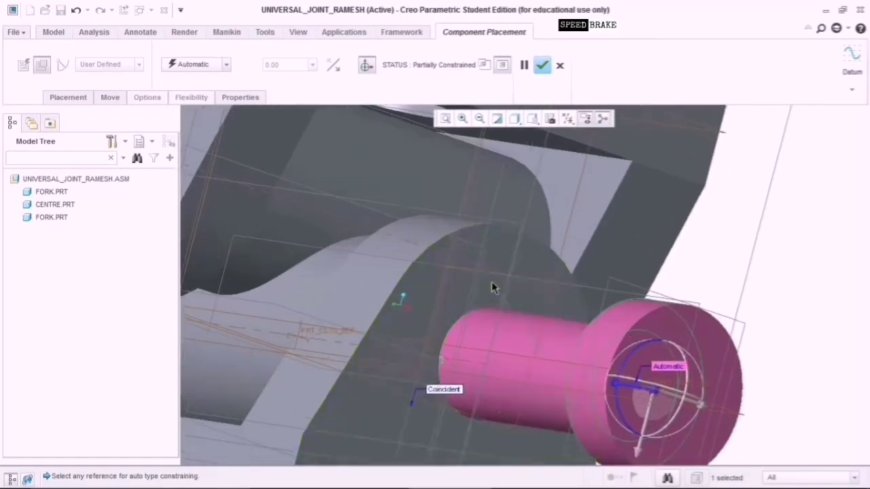
pyautogui.click(488, 287)
pyautogui.scroll(-4, 499, 311)
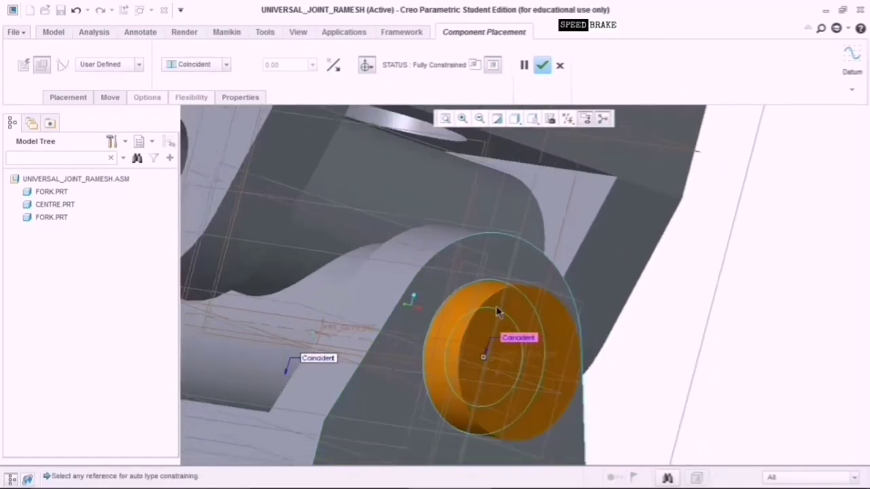
pyautogui.click(544, 66)
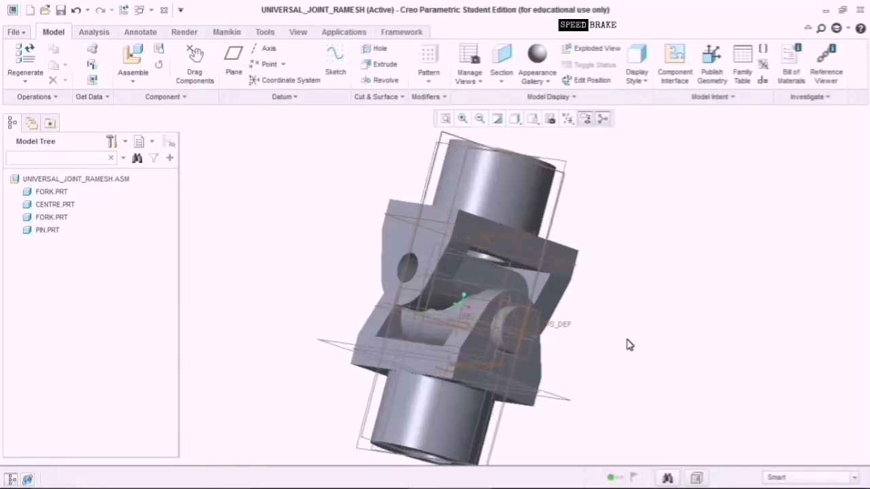
pyautogui.scroll(3, 627, 346)
pyautogui.scroll(-3, 625, 346)
pyautogui.moveTo(625, 346); pyautogui.dragTo(474, 480, button='middle')
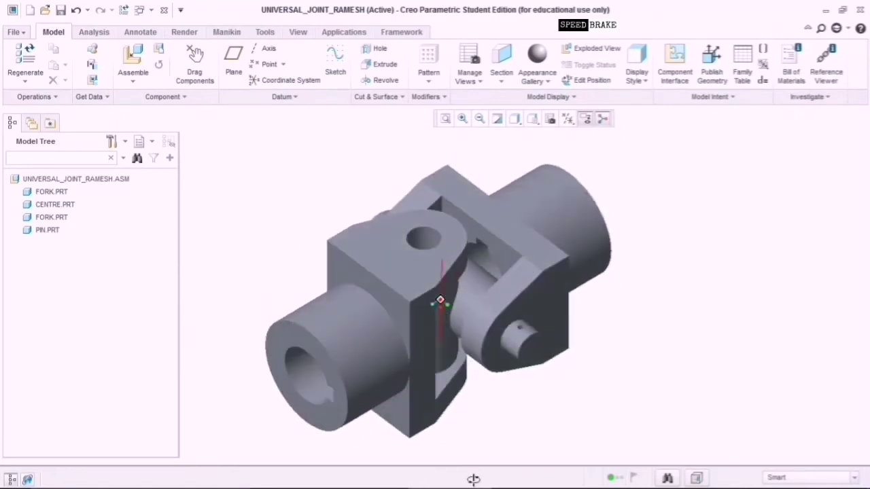
# Clear a stray fork selection and load taper_pin.prt for placement.
pyautogui.scroll(3, 518, 404)
pyautogui.click(577, 326)
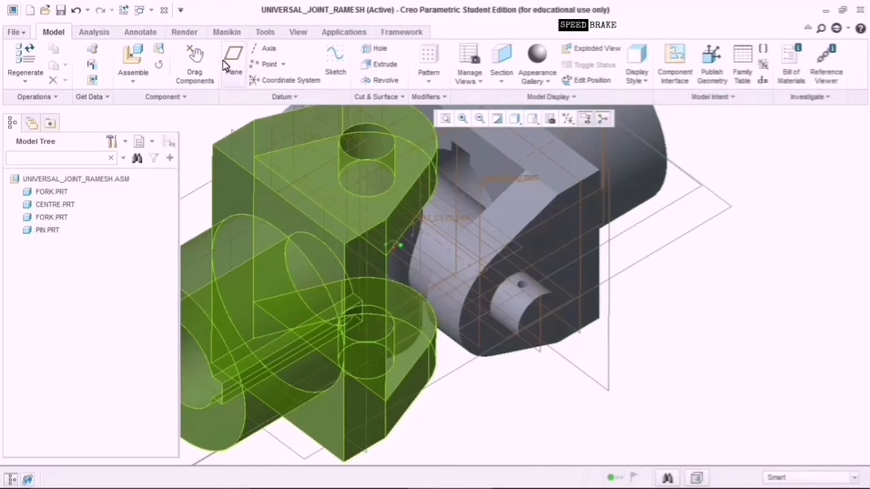
pyautogui.press('Escape')
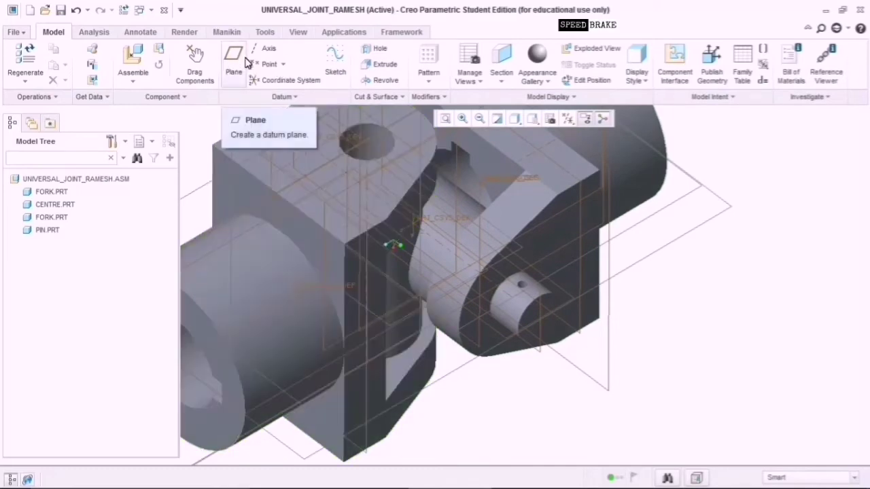
pyautogui.click(142, 51)
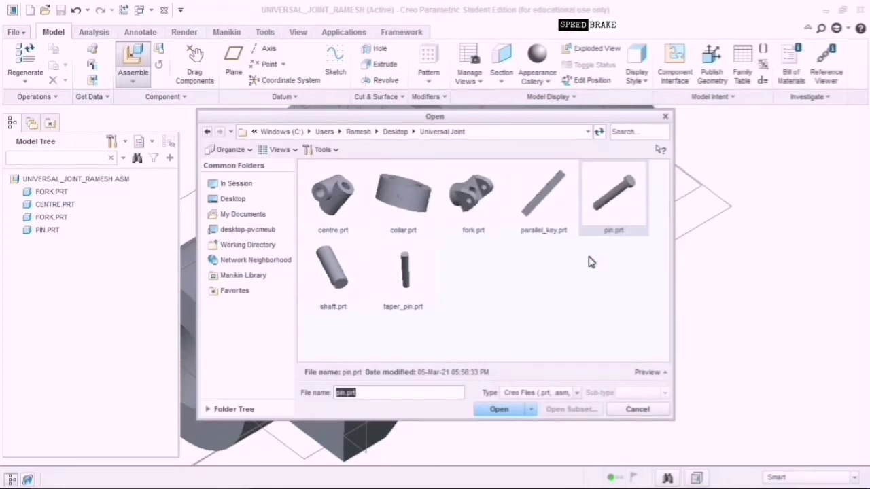
pyautogui.click(402, 279)
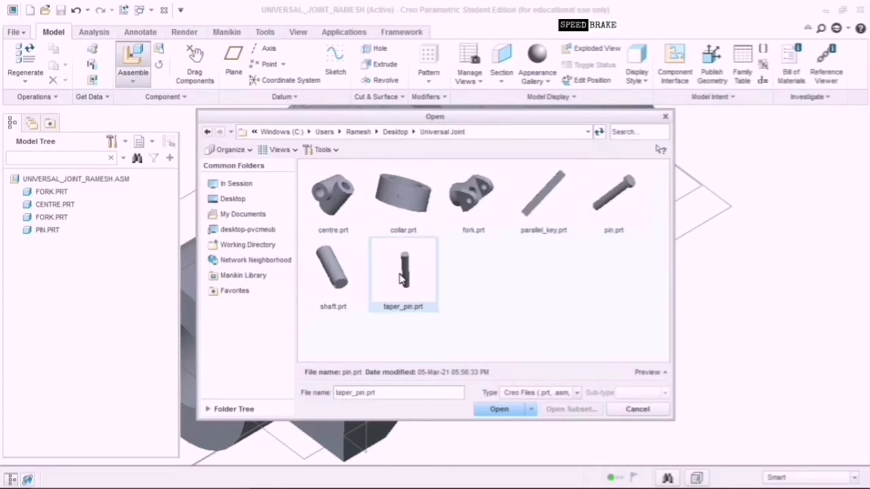
pyautogui.click(507, 410)
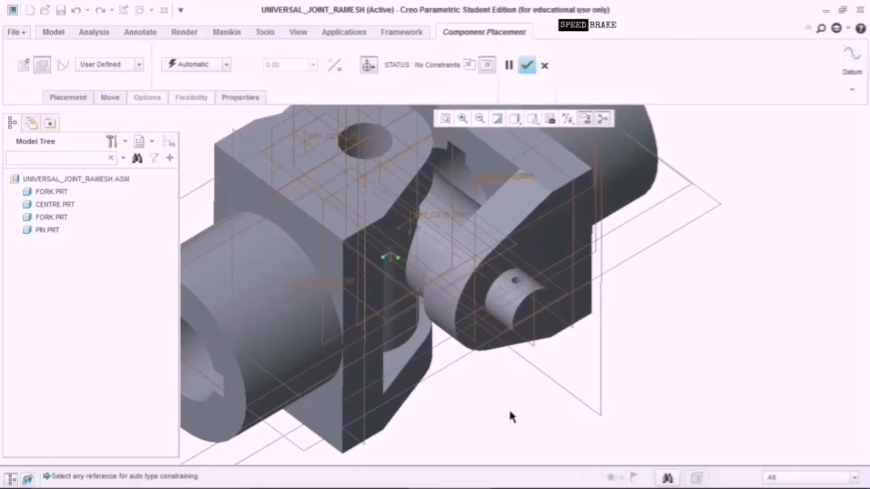
# Move the taper pin next to the fork and constrain it to the fork's bore at distance 0.
pyautogui.scroll(-3, 581, 411)
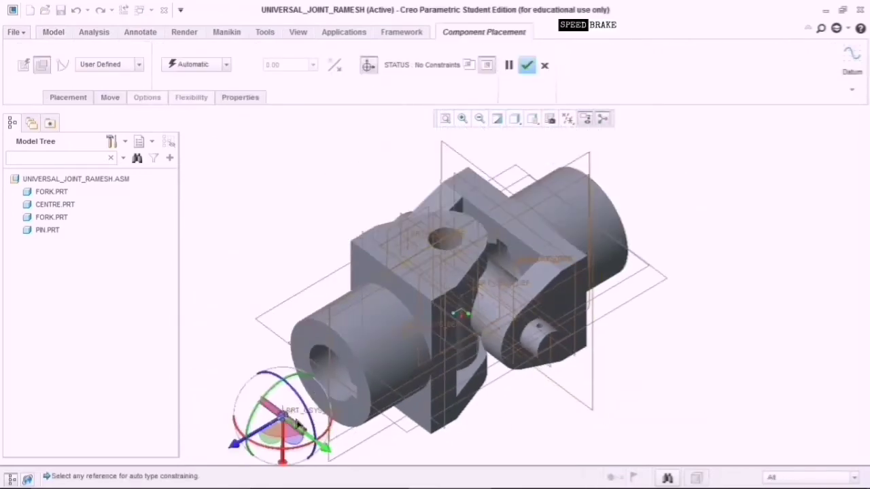
pyautogui.moveTo(290, 423)
pyautogui.mouseDown()
pyautogui.moveTo(703, 391)
pyautogui.moveTo(725, 361)
pyautogui.moveTo(707, 311)
pyautogui.moveTo(688, 289)
pyautogui.mouseUp()
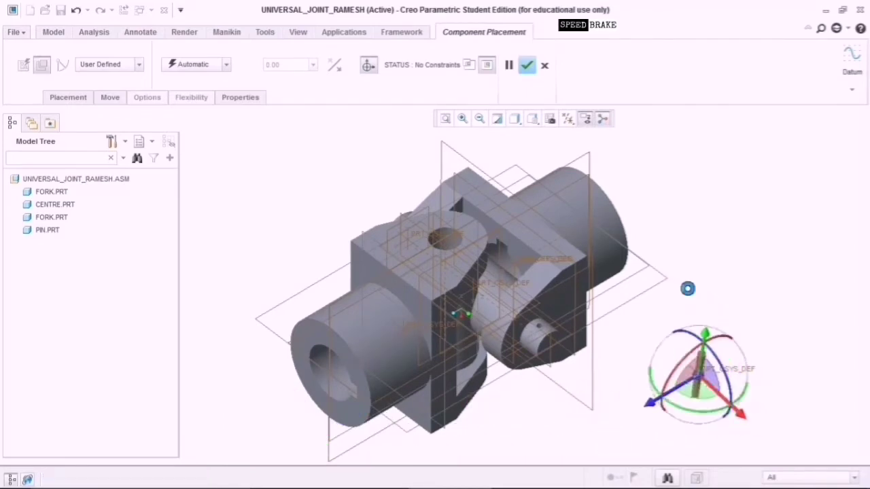
pyautogui.scroll(5, 619, 401)
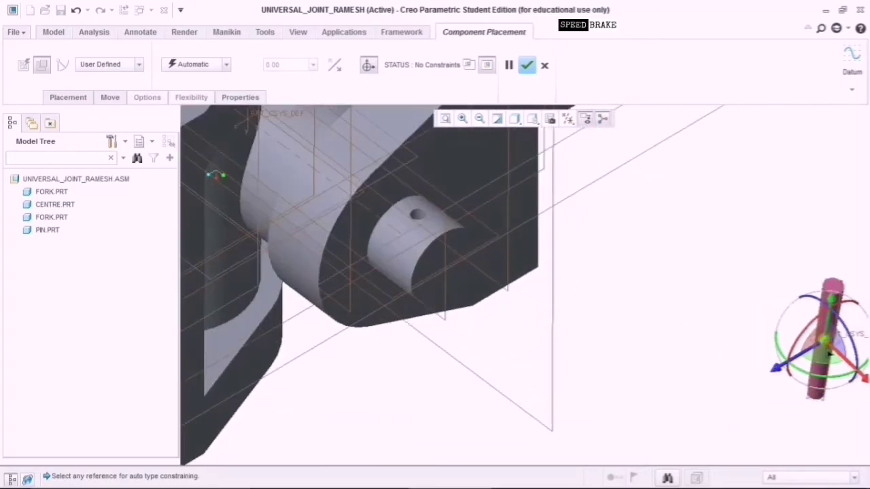
pyautogui.moveTo(827, 348); pyautogui.dragTo(685, 307)
pyautogui.scroll(4, 685, 308)
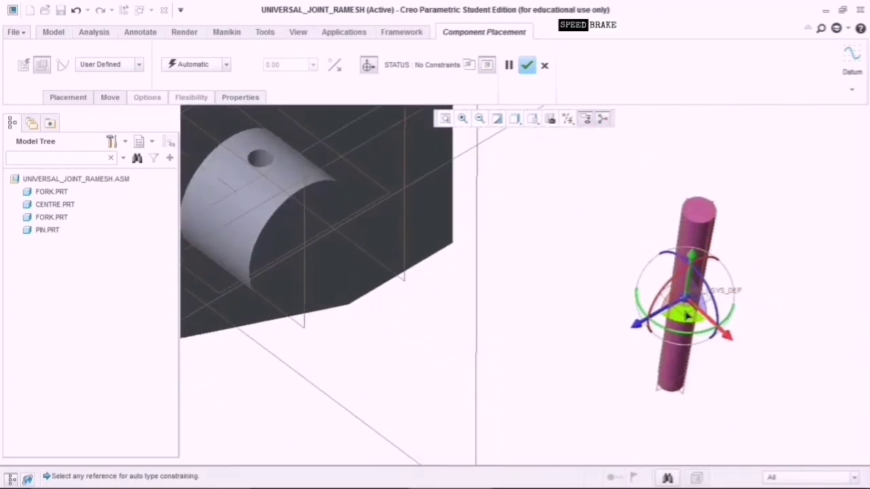
pyautogui.scroll(-1, 688, 316)
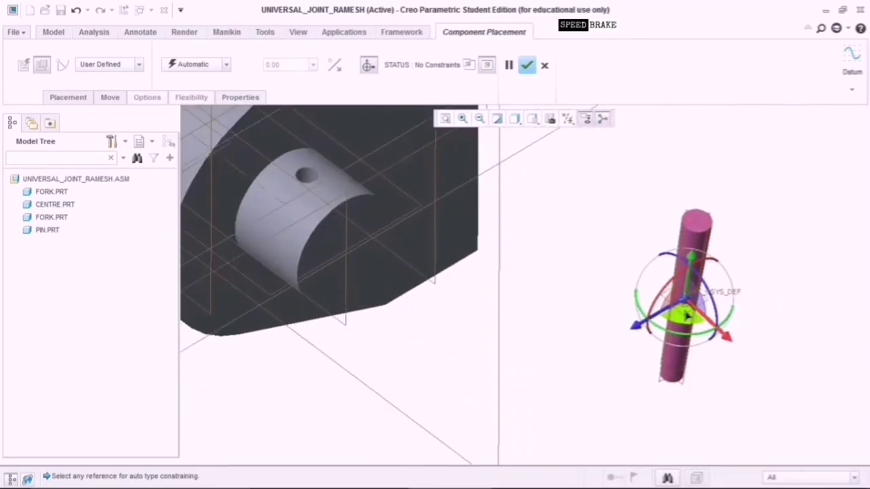
pyautogui.click(709, 232)
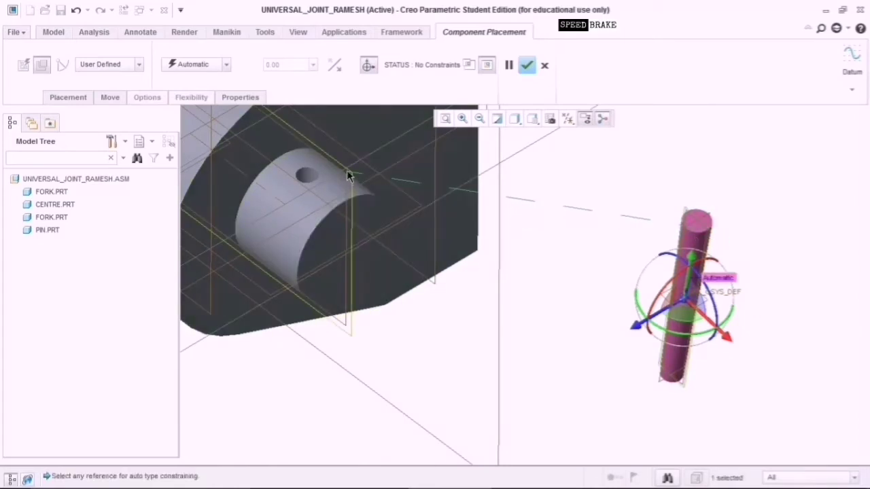
pyautogui.click(348, 175)
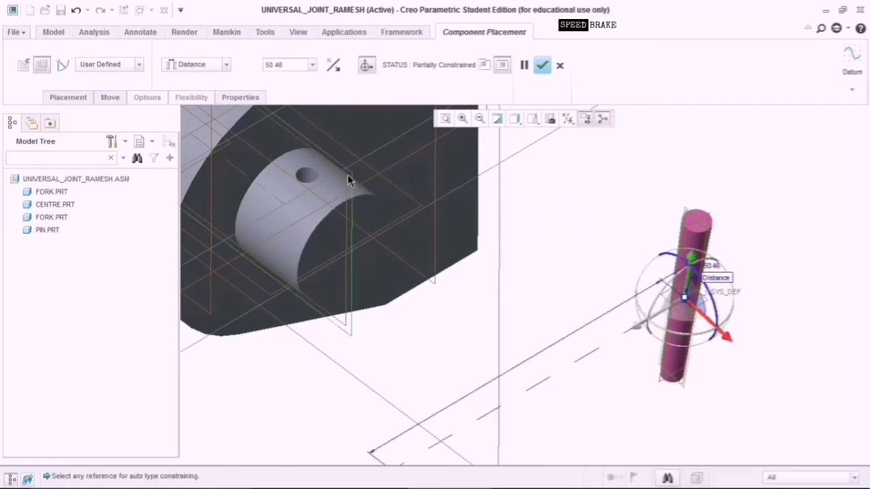
pyautogui.click(313, 67)
pyautogui.click(302, 77)
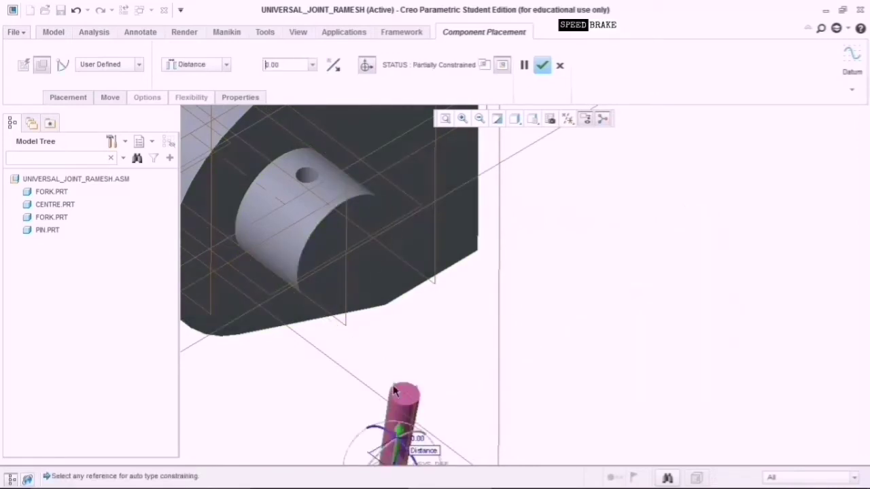
# Add coincident constraints aligning the pin with the fork's small hole until fully constrained, then confirm placement.
pyautogui.moveTo(456, 426); pyautogui.dragTo(352, 467, button='middle')
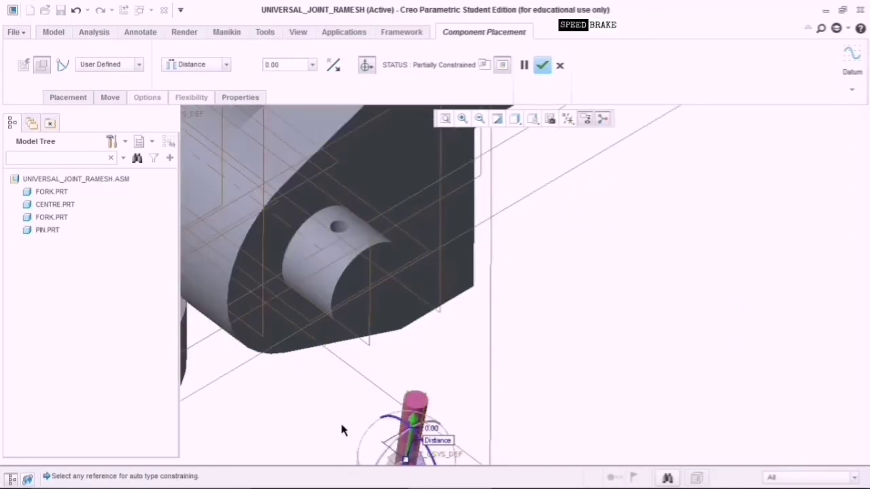
pyautogui.keyDown('ctrl'); pyautogui.moveTo(342, 429); pyautogui.dragTo(417, 406, button='middle'); pyautogui.keyUp('ctrl')
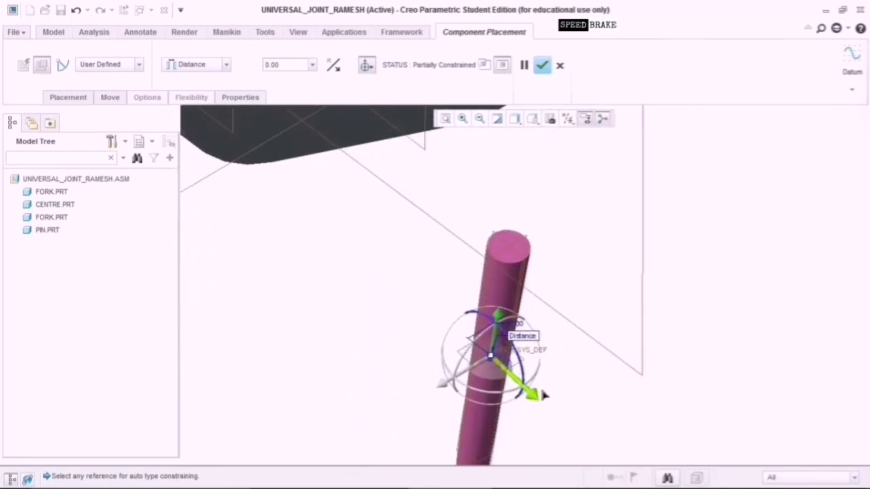
pyautogui.scroll(5, 499, 381)
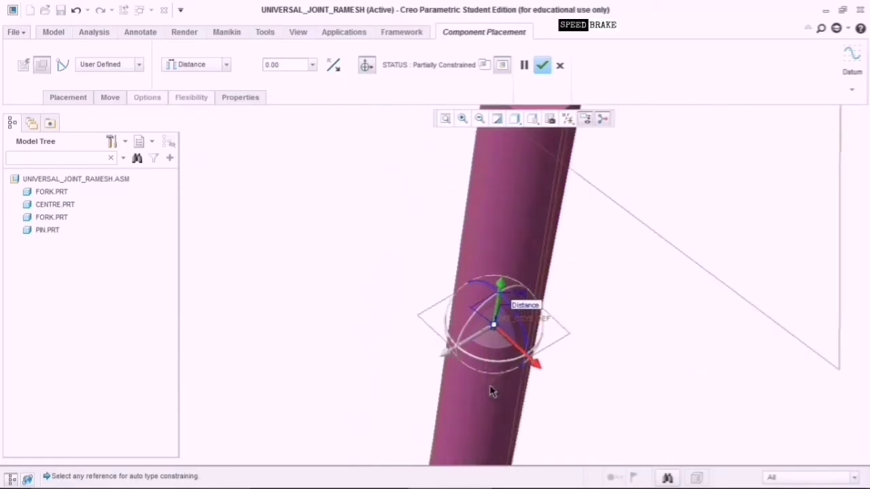
pyautogui.click(492, 382)
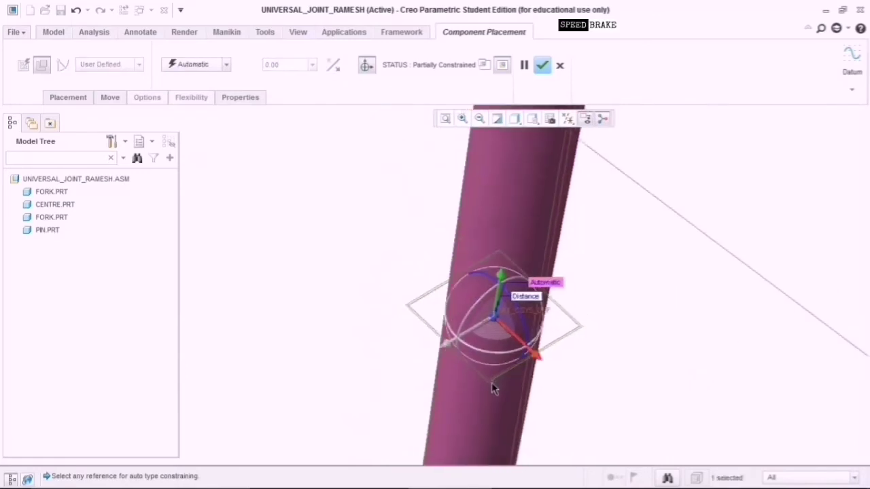
pyautogui.scroll(-5, 492, 384)
pyautogui.scroll(-2, 489, 405)
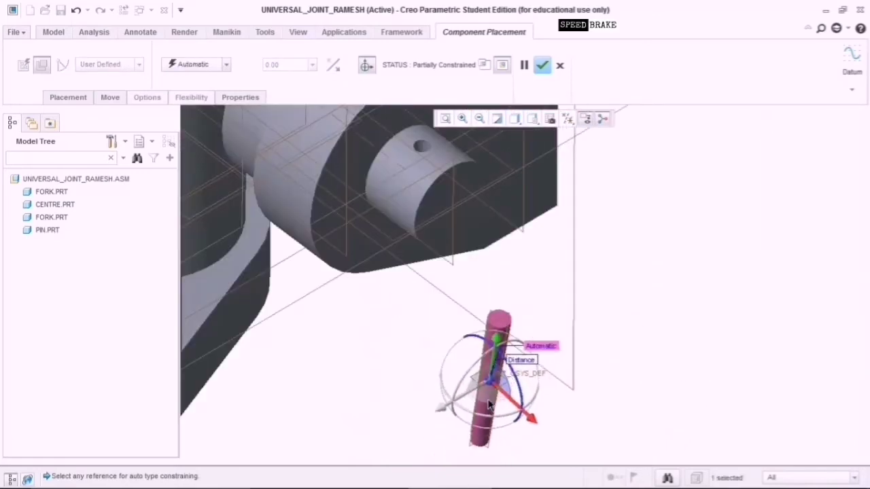
pyautogui.scroll(-1, 490, 404)
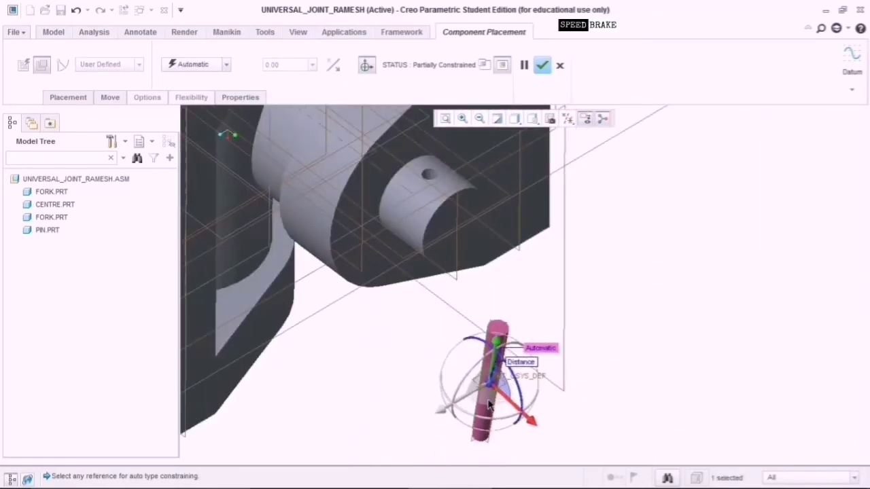
pyautogui.click(499, 206)
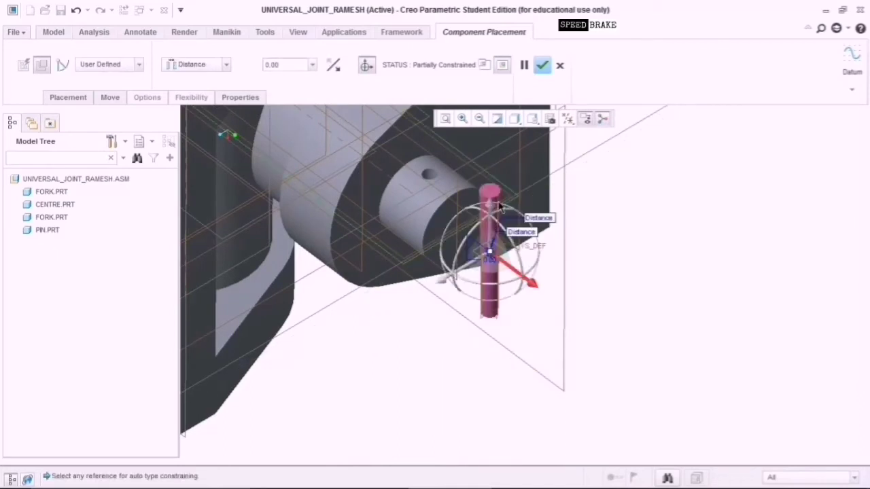
pyautogui.scroll(3, 478, 204)
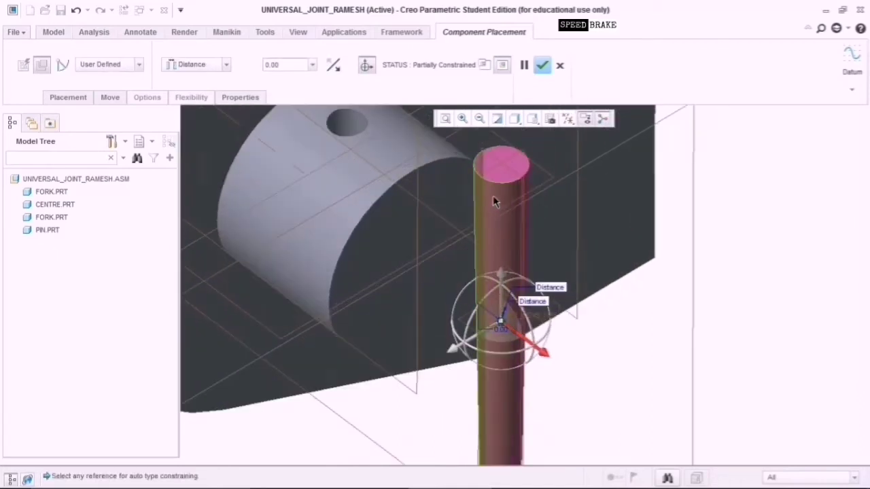
pyautogui.click(493, 197)
pyautogui.click(347, 121)
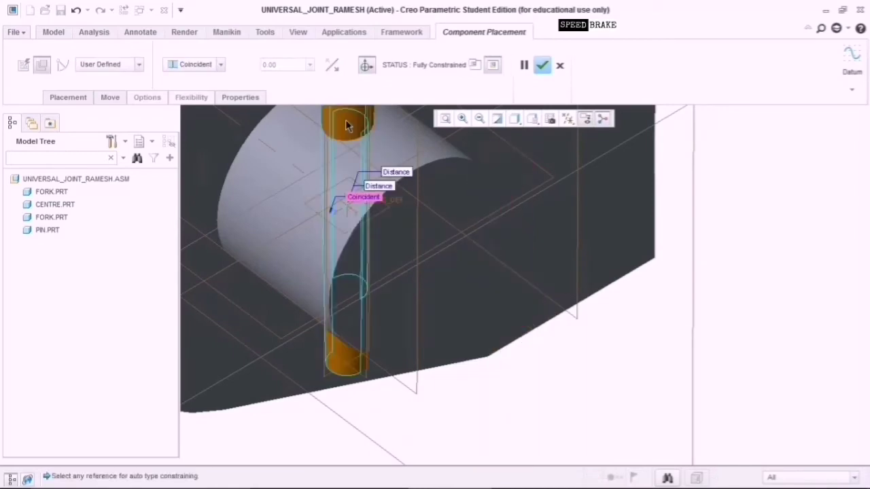
pyautogui.moveTo(390, 201); pyautogui.dragTo(487, 314, button='middle')
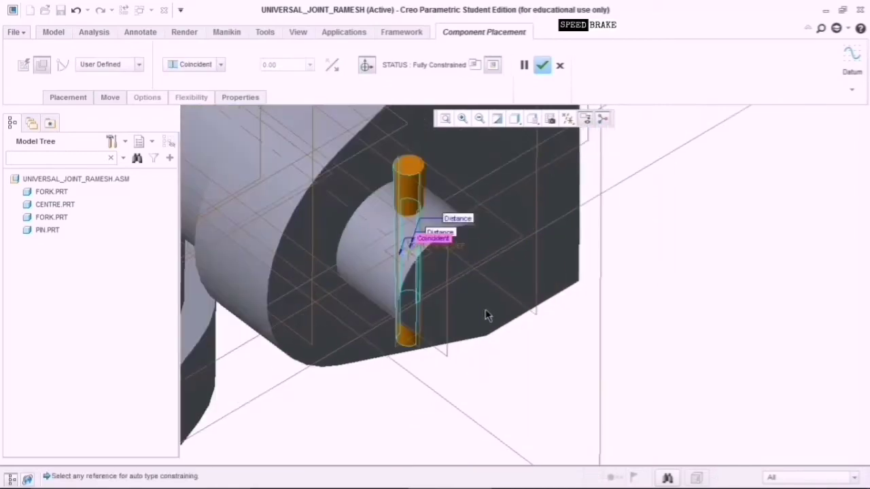
pyautogui.click(542, 65)
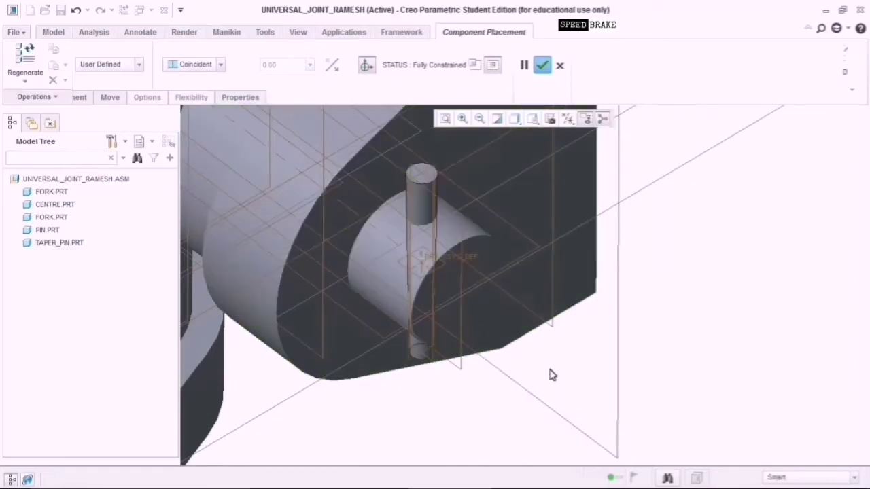
pyautogui.scroll(-8, 582, 386)
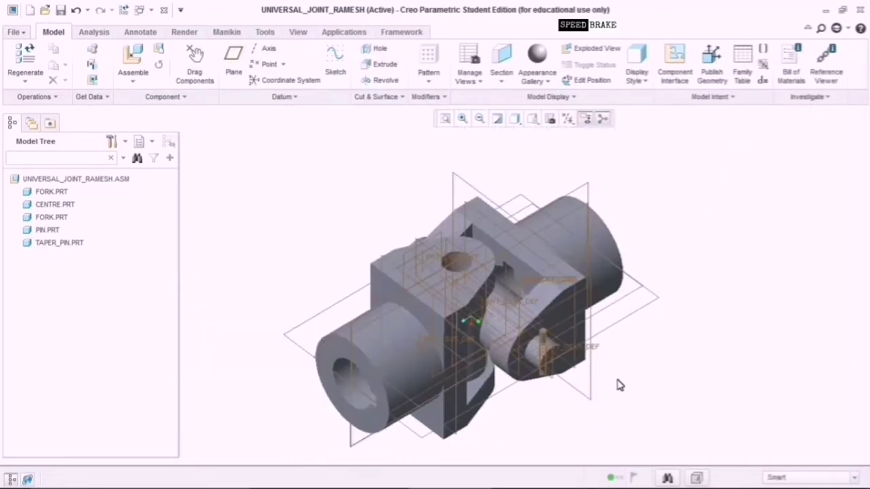
# Assemble shaft.prt from the Universal Joint part files as the next component.
pyautogui.moveTo(618, 382); pyautogui.dragTo(504, 416, button='middle')
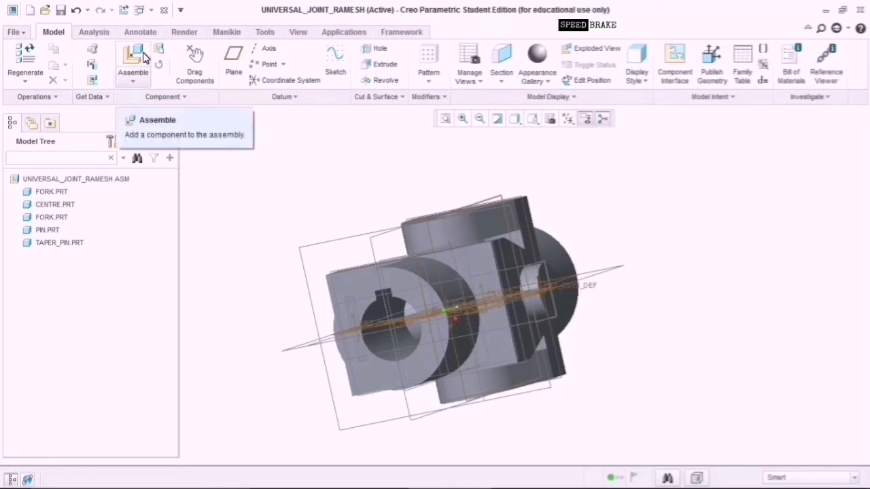
pyautogui.click(144, 57)
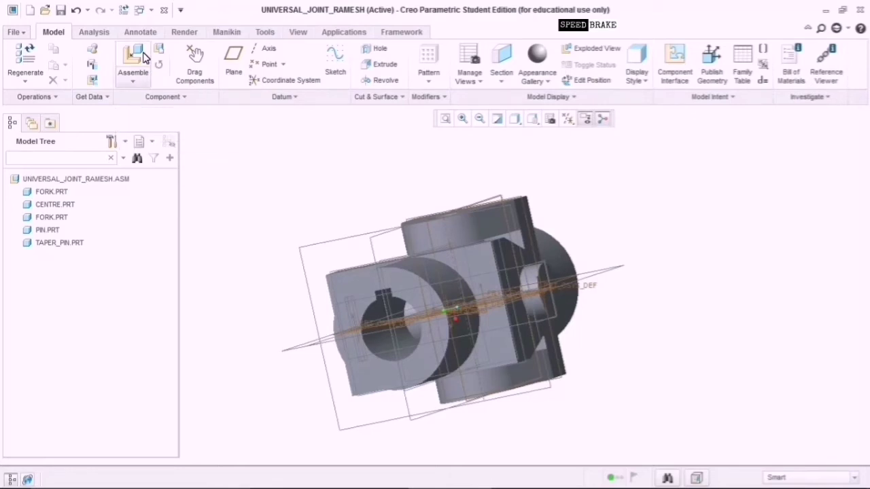
pyautogui.click(133, 57)
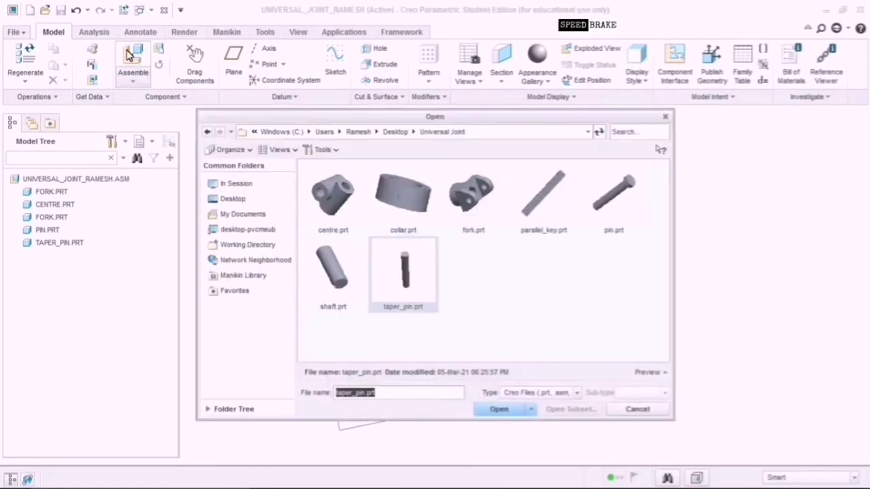
pyautogui.click(333, 269)
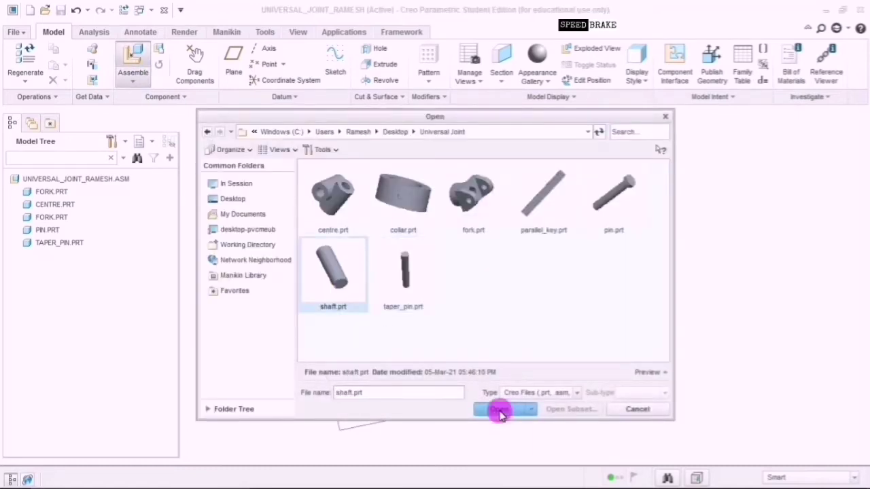
pyautogui.click(499, 409)
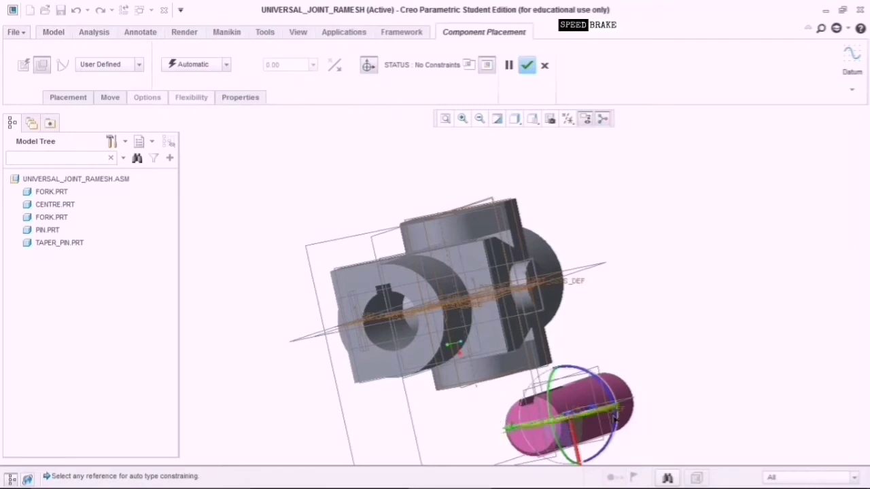
# Move the shaft clear of the fork and constrain its face to the fork face at distance 0.
pyautogui.moveTo(608, 411); pyautogui.dragTo(479, 431)
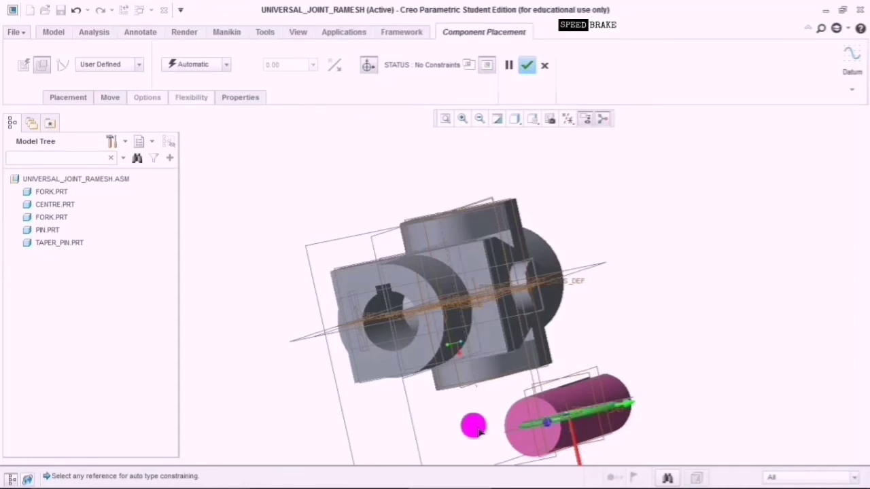
pyautogui.moveTo(656, 340); pyautogui.dragTo(518, 257, button='middle')
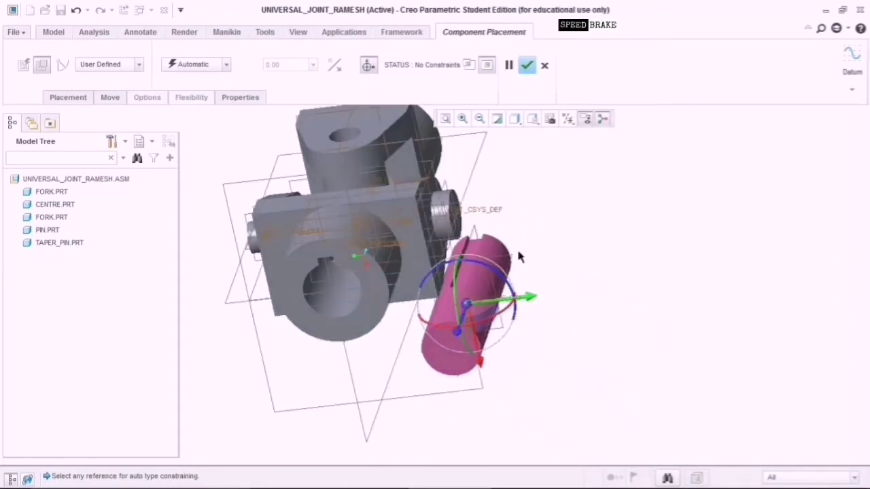
pyautogui.moveTo(474, 307); pyautogui.dragTo(619, 338)
pyautogui.scroll(-3, 620, 338)
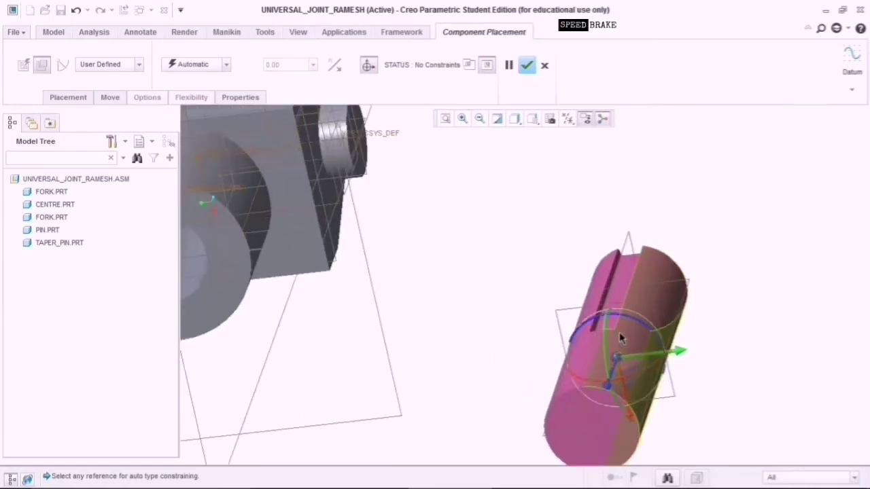
pyautogui.keyDown('shift'); pyautogui.moveTo(506, 289); pyautogui.dragTo(634, 281, button='middle'); pyautogui.keyUp('shift')
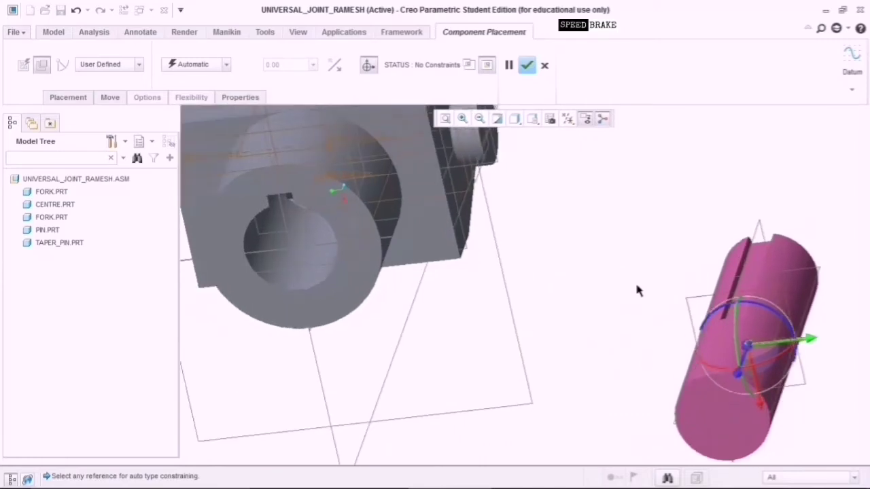
pyautogui.click(774, 418)
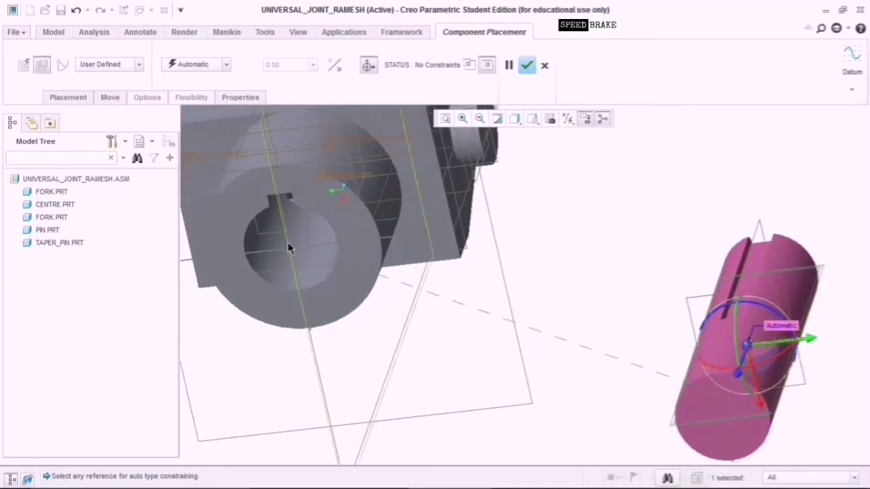
pyautogui.click(347, 244)
pyautogui.click(314, 65)
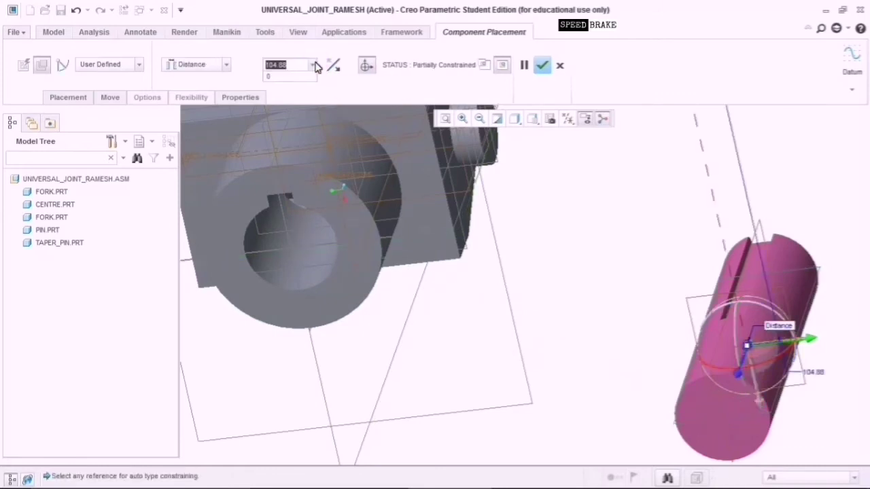
pyautogui.click(309, 76)
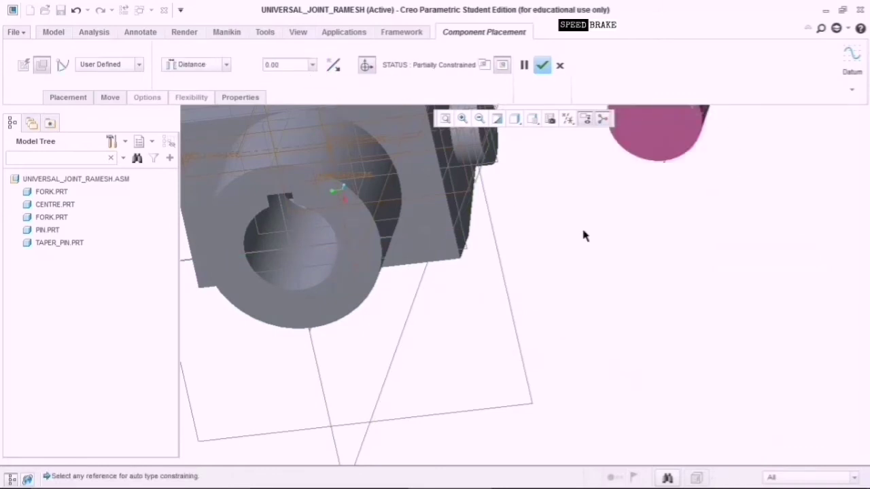
# Make the shaft's cylindrical surface coincident with the fork's bore.
pyautogui.scroll(4, 624, 256)
pyautogui.moveTo(666, 126); pyautogui.dragTo(687, 346)
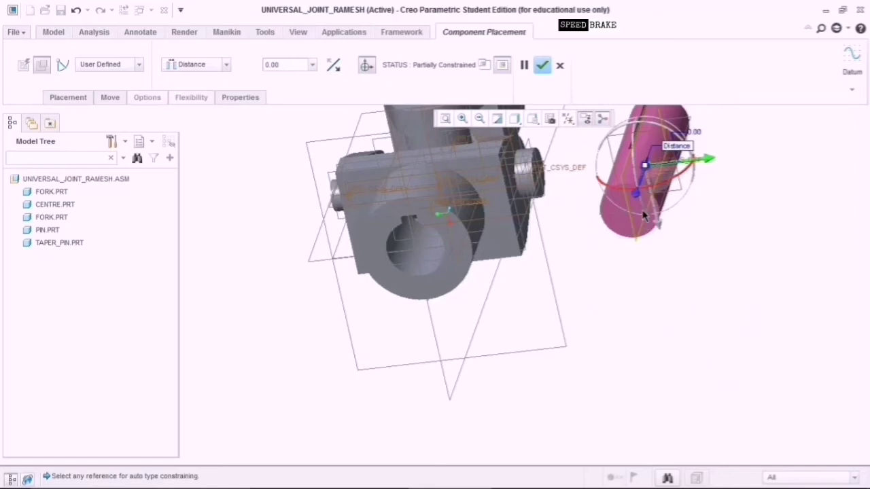
pyautogui.scroll(-3, 675, 200)
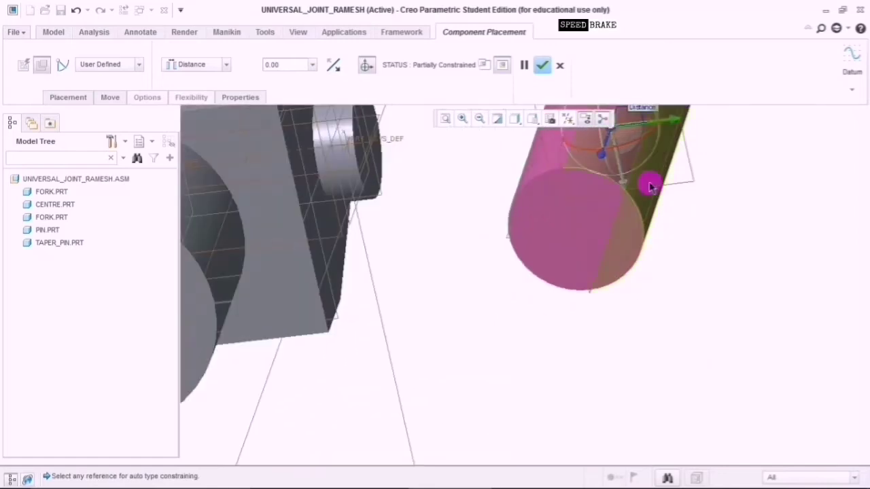
pyautogui.click(651, 188)
pyautogui.scroll(4, 454, 344)
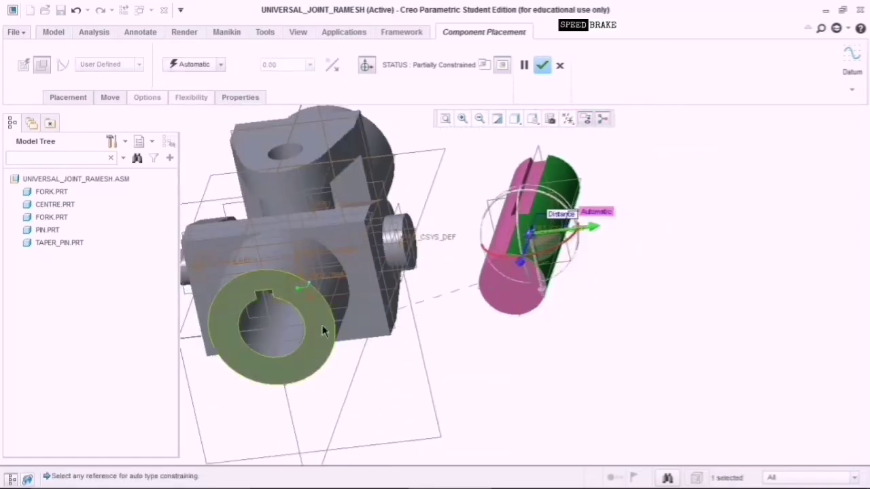
pyautogui.moveTo(478, 362); pyautogui.dragTo(456, 352, button='middle')
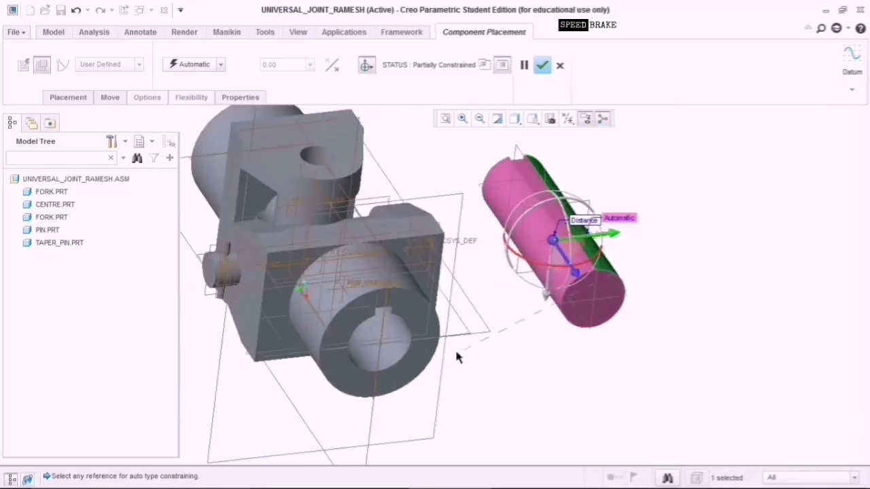
pyautogui.click(401, 338)
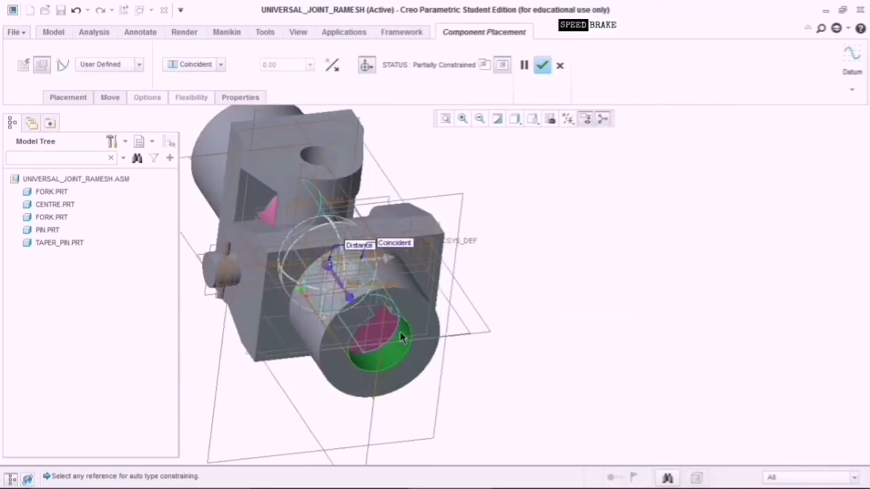
# Reposition the shaft near the bore and pick its FRONT datum plane as the next reference.
pyautogui.scroll(3, 442, 323)
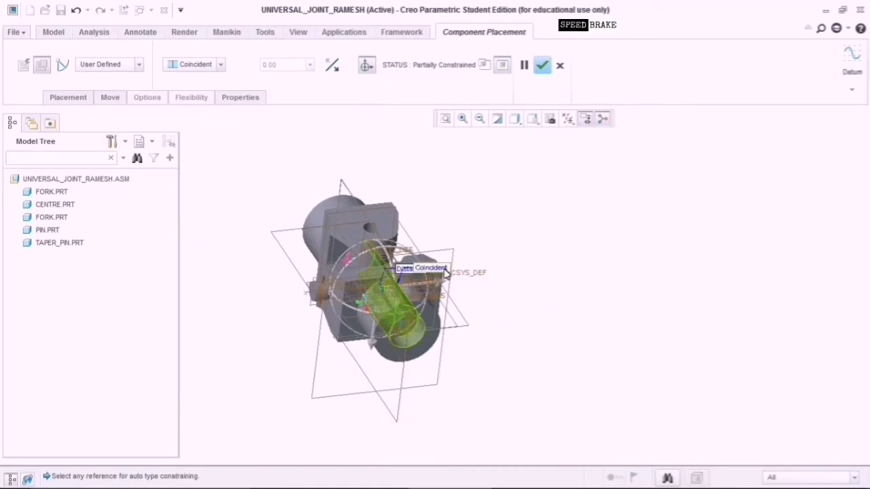
pyautogui.moveTo(445, 272); pyautogui.dragTo(578, 265, button='middle')
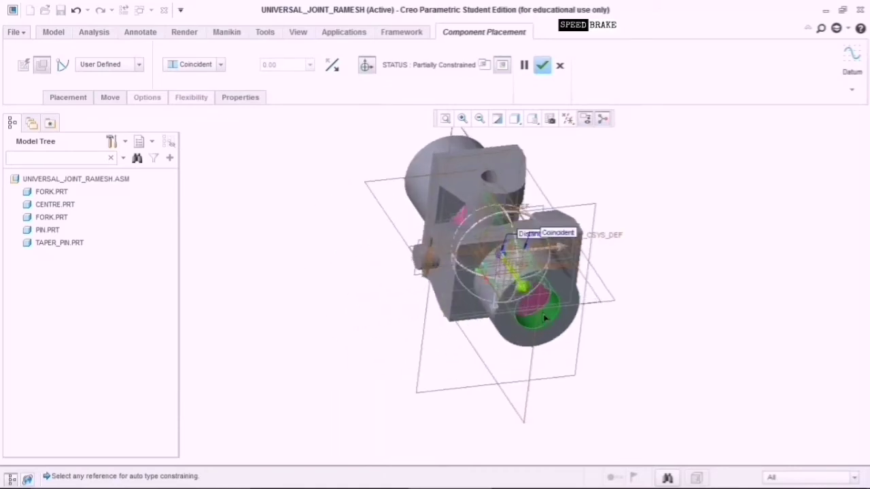
pyautogui.scroll(-2, 545, 318)
pyautogui.moveTo(504, 257); pyautogui.dragTo(617, 400)
pyautogui.scroll(-3, 564, 348)
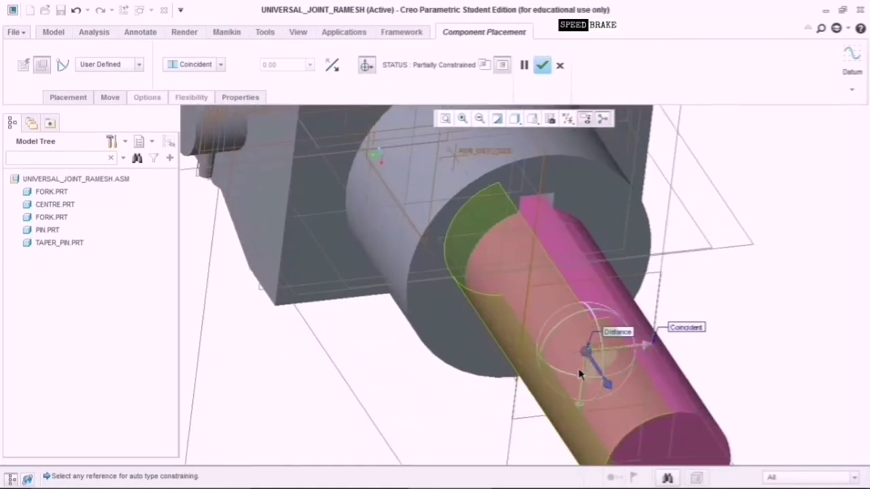
pyautogui.moveTo(750, 349)
pyautogui.mouseDown(button='middle')
pyautogui.moveTo(744, 323)
pyautogui.moveTo(740, 356)
pyautogui.moveTo(711, 346)
pyautogui.moveTo(722, 324)
pyautogui.moveTo(734, 343)
pyautogui.mouseUp(button='middle')
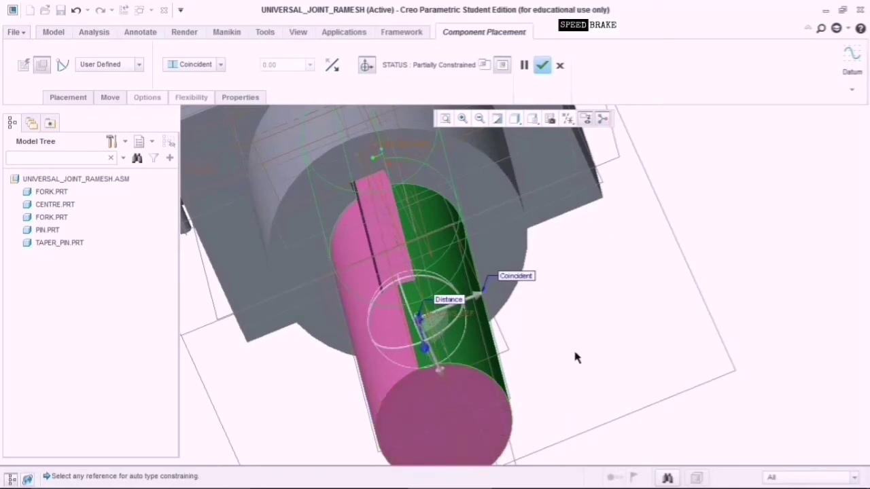
pyautogui.moveTo(575, 358); pyautogui.dragTo(646, 316, button='middle')
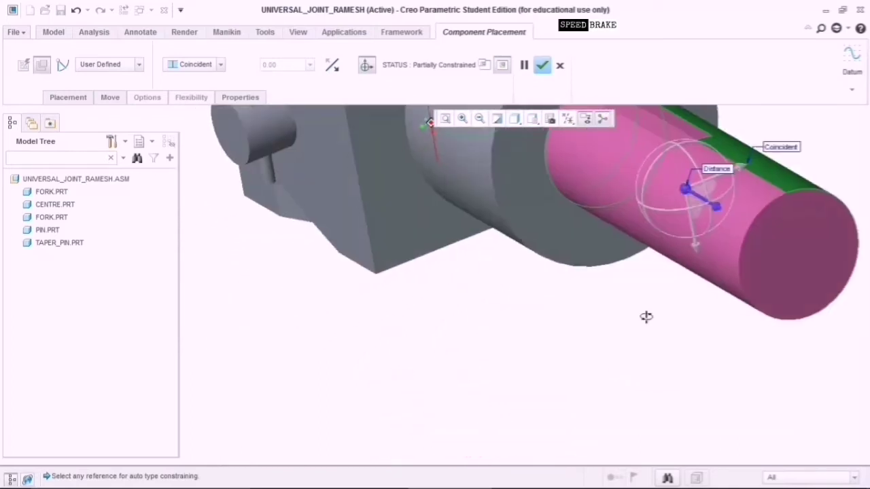
pyautogui.scroll(6, 639, 316)
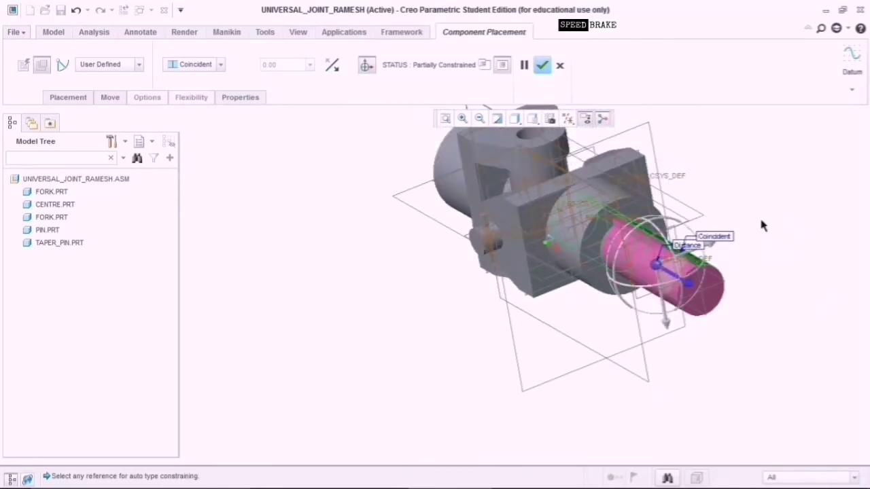
pyautogui.moveTo(761, 225); pyautogui.dragTo(762, 242, button='middle')
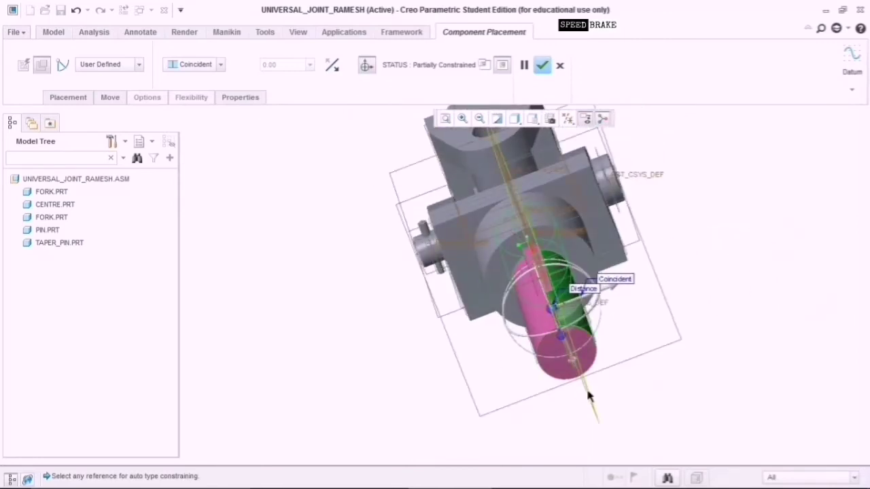
pyautogui.moveTo(583, 393); pyautogui.dragTo(533, 371, button='middle')
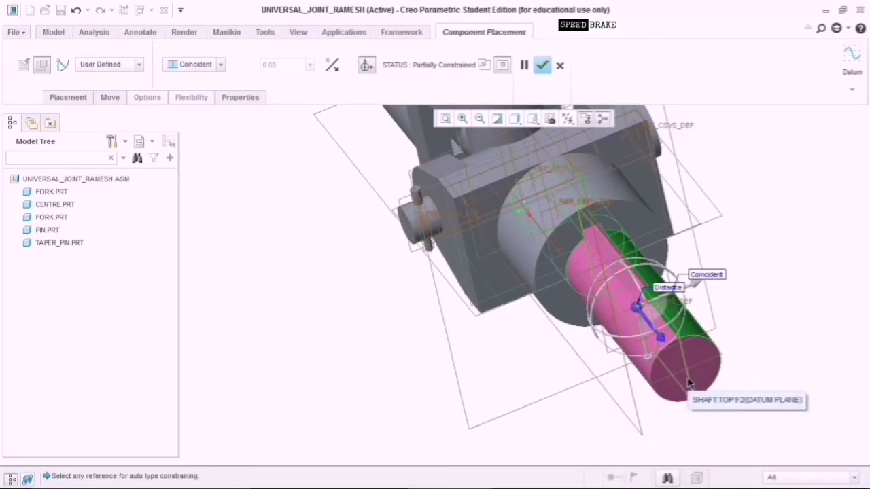
pyautogui.click(666, 259)
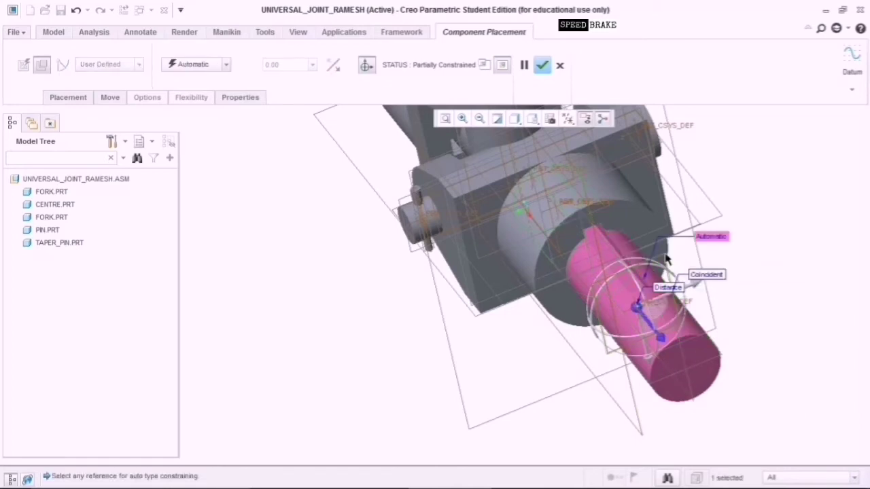
# Pair the shaft's FRONT:F3 datum plane with a matching assembly plane at distance 60.
pyautogui.moveTo(757, 185); pyautogui.dragTo(738, 206, button='middle')
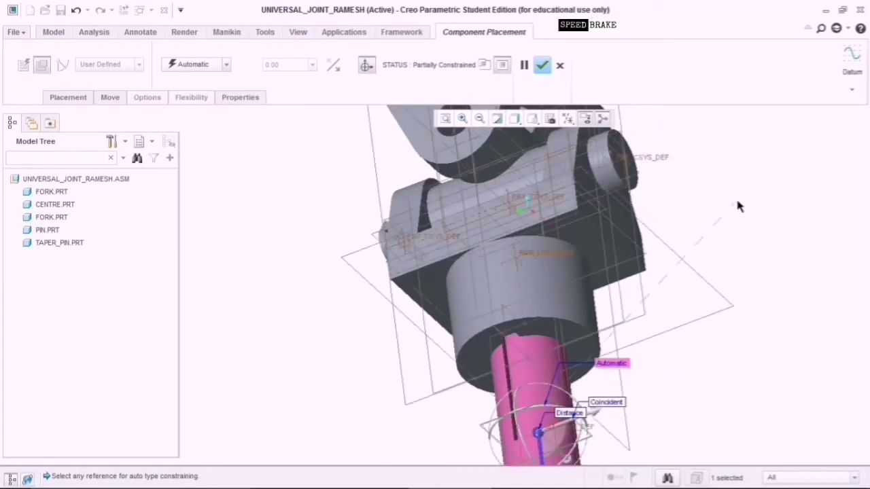
pyautogui.click(575, 196)
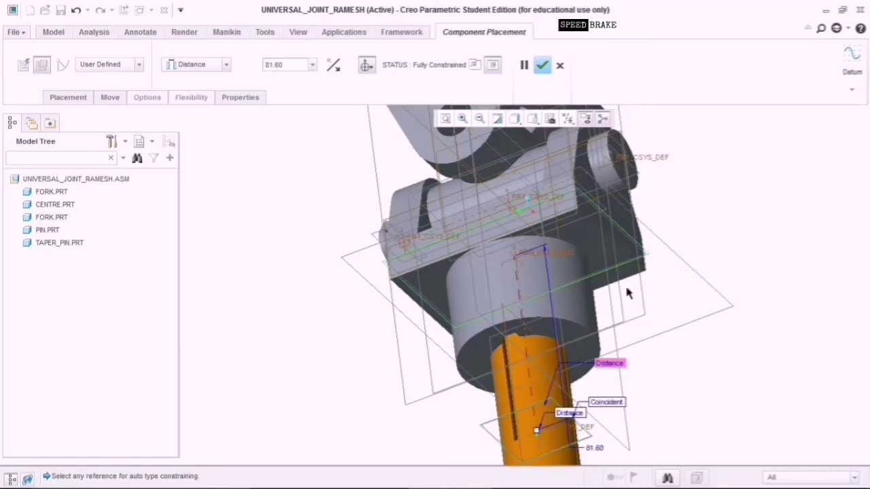
pyautogui.hotkey('ctrl', 'd')
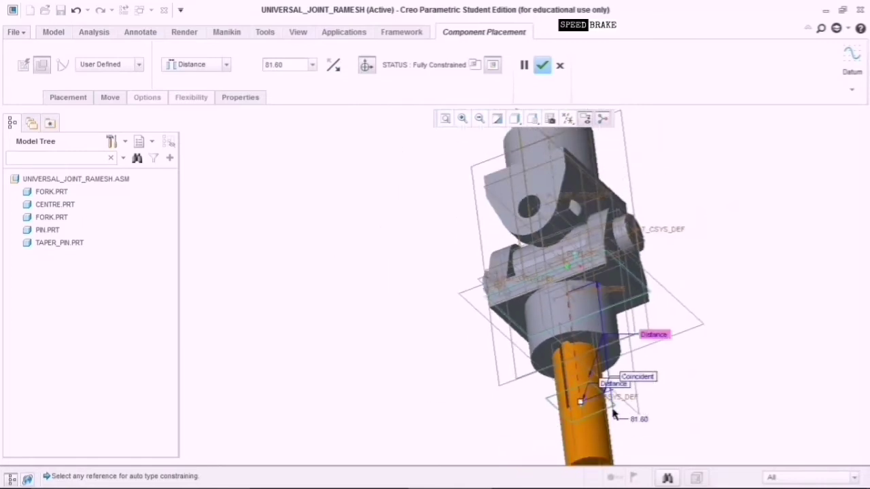
pyautogui.moveTo(582, 404); pyautogui.dragTo(579, 375)
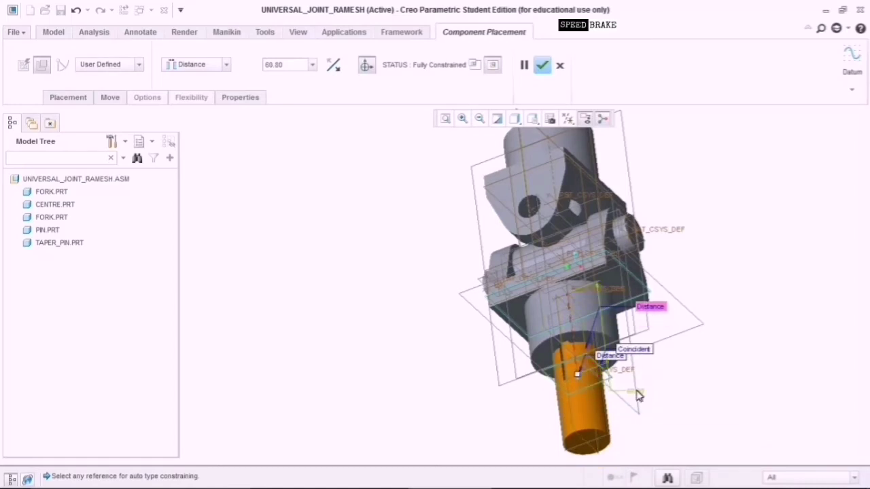
pyautogui.doubleClick(637, 391)
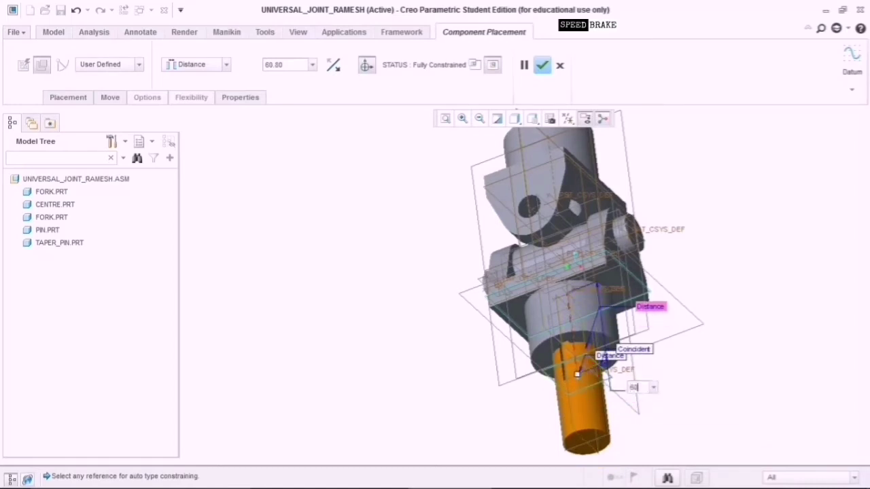
pyautogui.write('60')
pyautogui.press('Return')
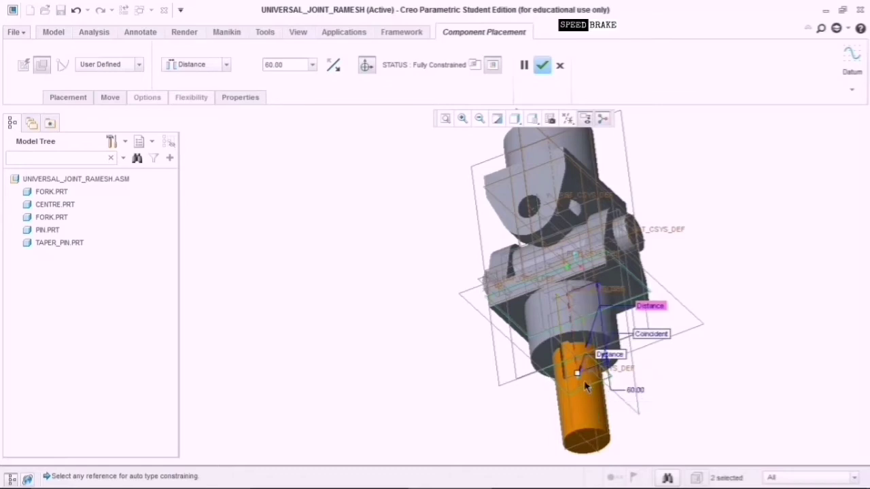
# Slide the shaft along its axis and re-enter 60 to fix the offset at 60.00.
pyautogui.moveTo(579, 377); pyautogui.dragTo(591, 423)
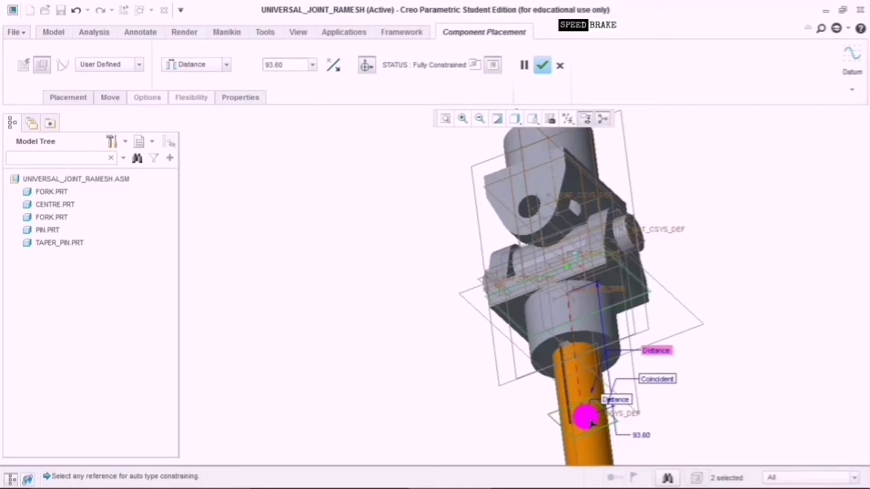
pyautogui.moveTo(591, 423); pyautogui.dragTo(584, 374)
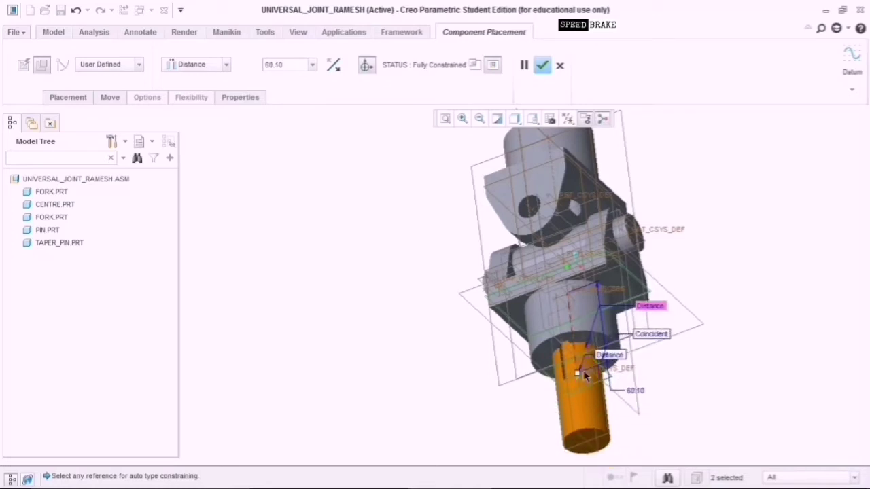
pyautogui.doubleClick(639, 390)
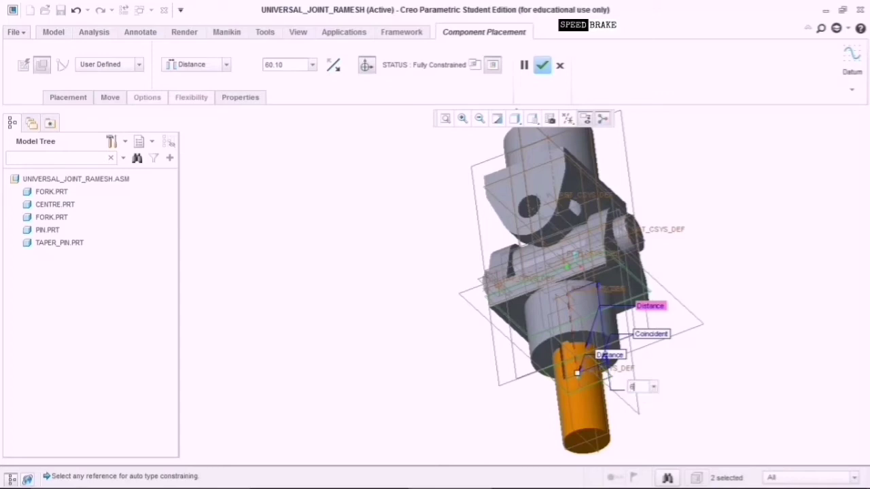
pyautogui.write('60')
pyautogui.press('Return')
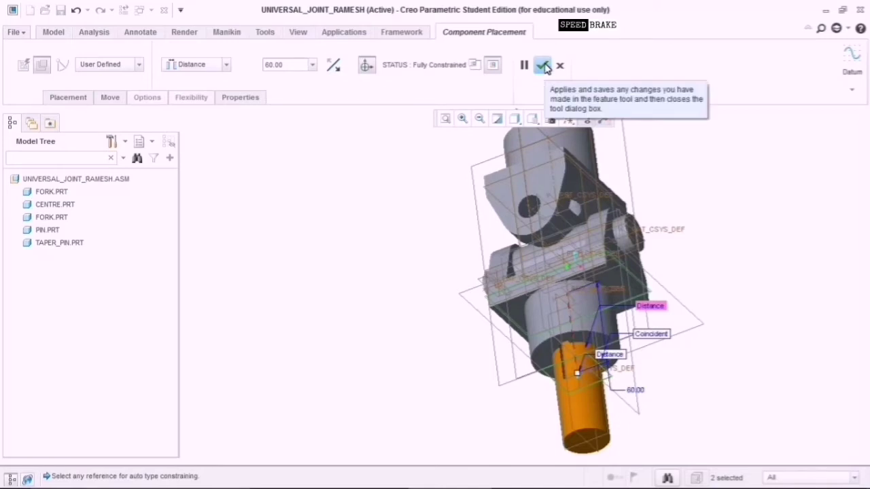
# Finish placing the shaft in the assembly and orbit to inspect it.
pyautogui.click(545, 66)
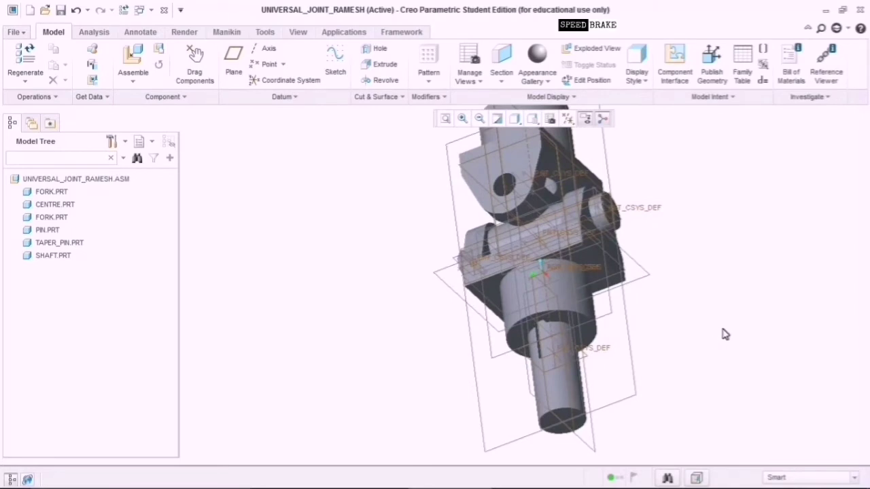
pyautogui.moveTo(727, 328); pyautogui.dragTo(676, 336, button='middle')
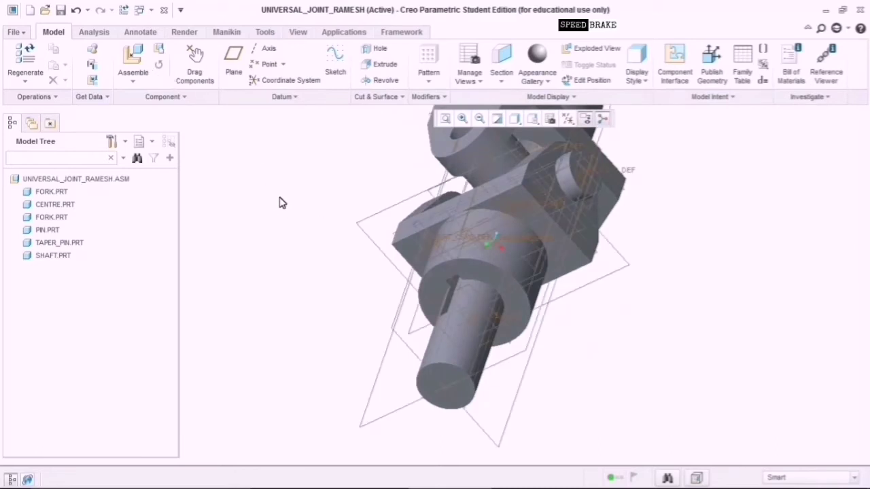
pyautogui.moveTo(282, 202); pyautogui.dragTo(300, 201, button='middle')
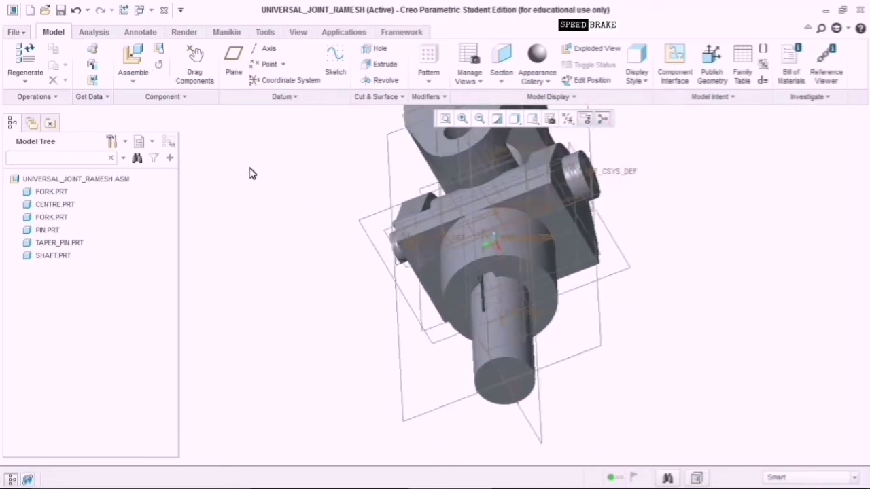
# Assemble parallel_key.prt as the next component.
pyautogui.click(140, 61)
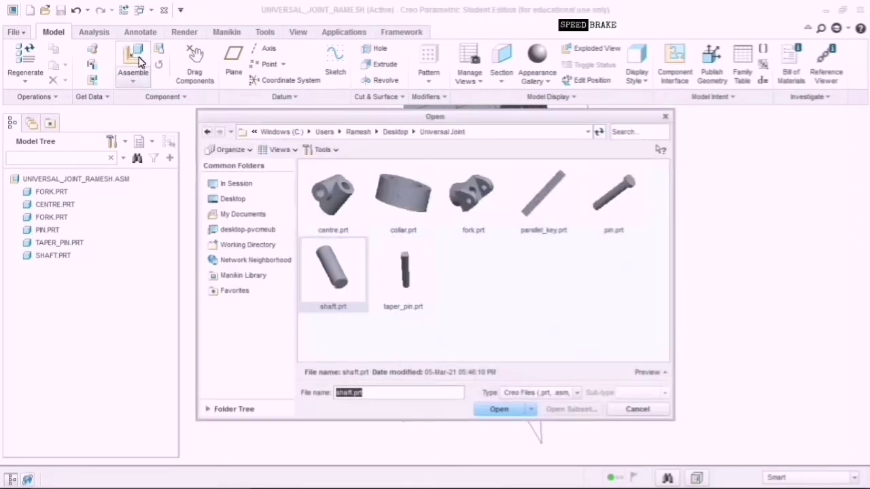
pyautogui.click(544, 217)
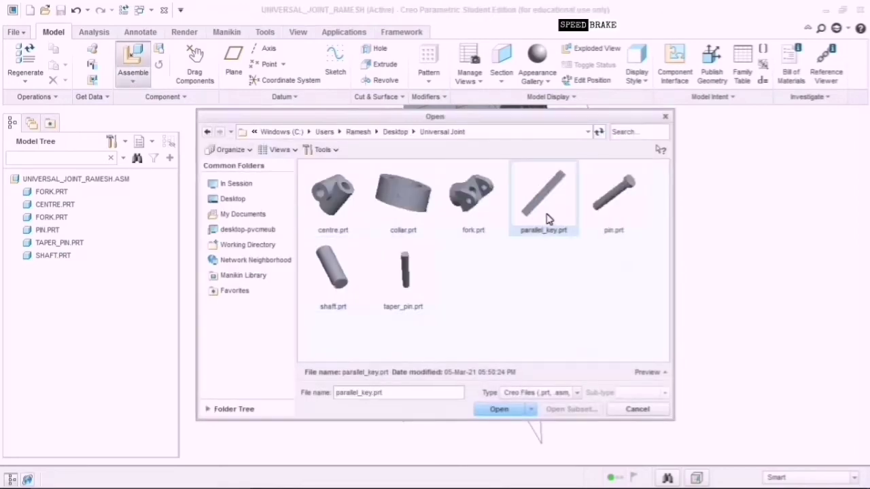
pyautogui.click(500, 410)
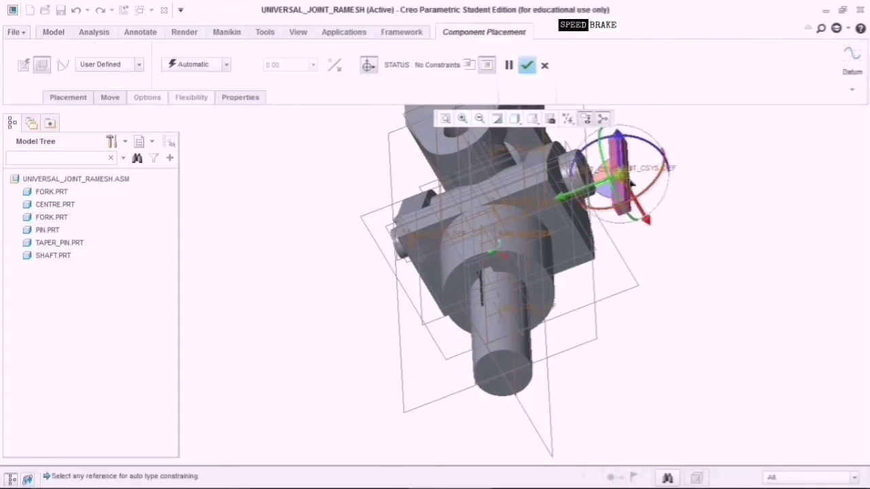
# Constrain the key's CSYS to the shaft's TOP datum plane with a 0 offset.
pyautogui.scroll(-3, 733, 283)
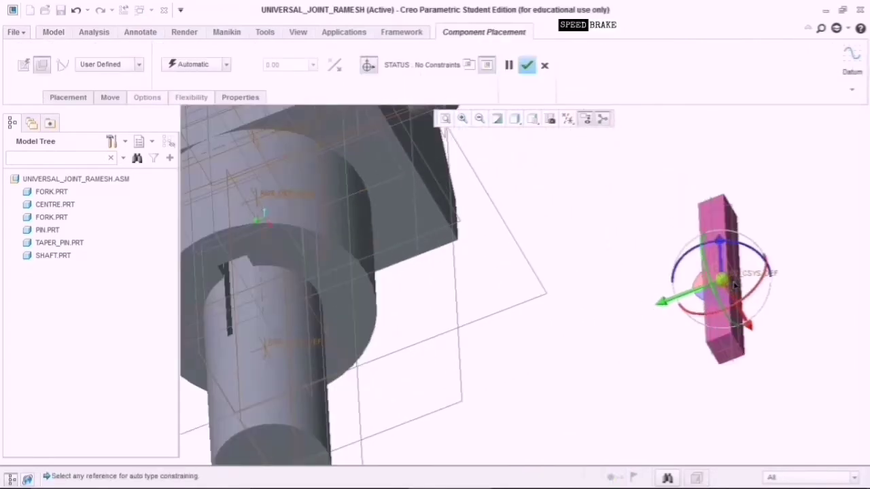
pyautogui.click(728, 360)
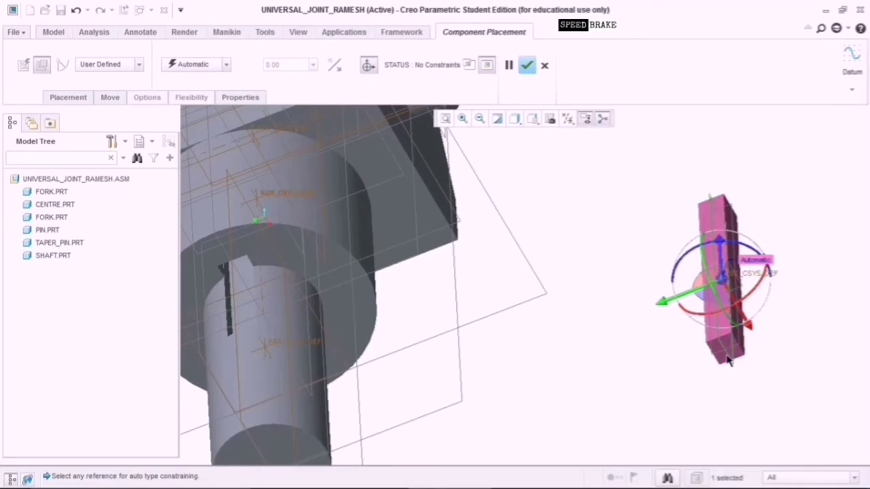
pyautogui.click(235, 325)
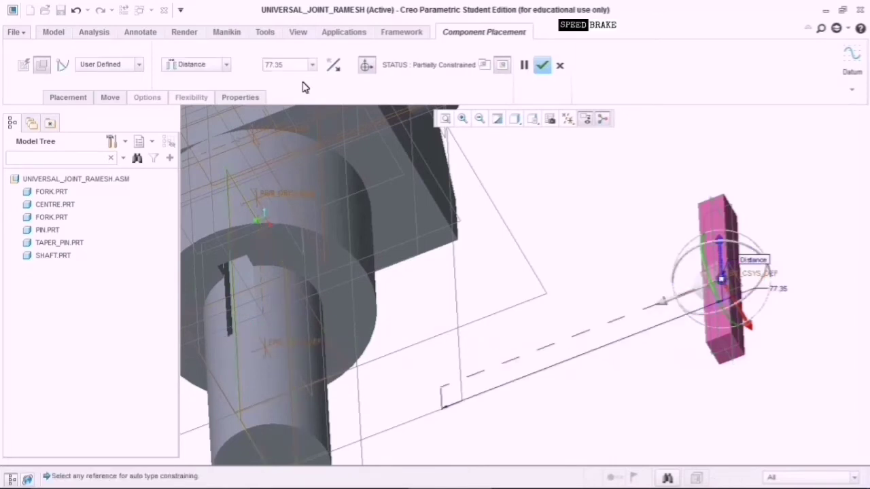
pyautogui.doubleClick(303, 65)
pyautogui.write('0')
pyautogui.press('Return')
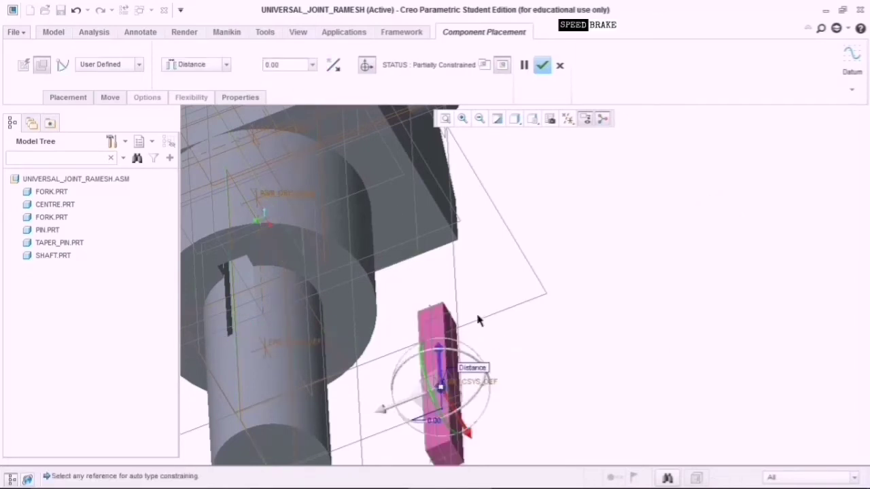
pyautogui.hotkey('ctrl', 'd')
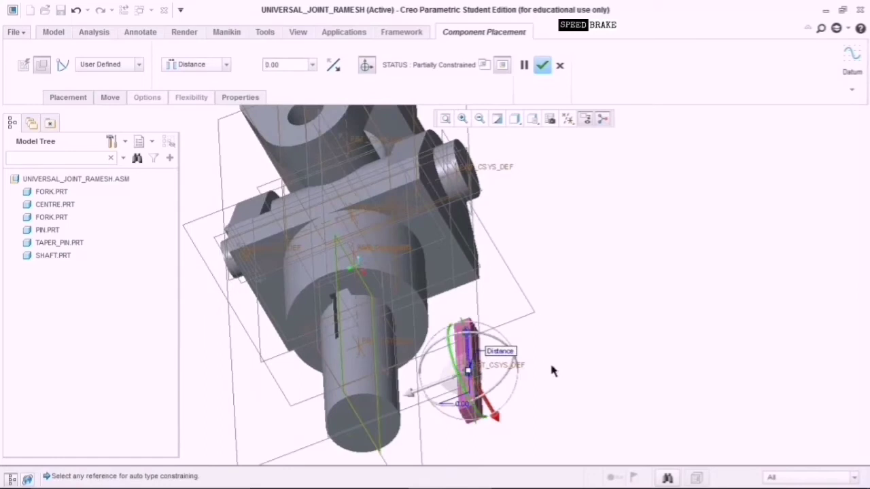
# Reset the dragged key's offset to 0.00 and select its end face for a second constraint.
pyautogui.moveTo(562, 361)
pyautogui.mouseDown(button='middle')
pyautogui.moveTo(569, 334)
pyautogui.moveTo(573, 358)
pyautogui.mouseUp(button='middle')
pyautogui.moveTo(459, 395); pyautogui.dragTo(439, 322)
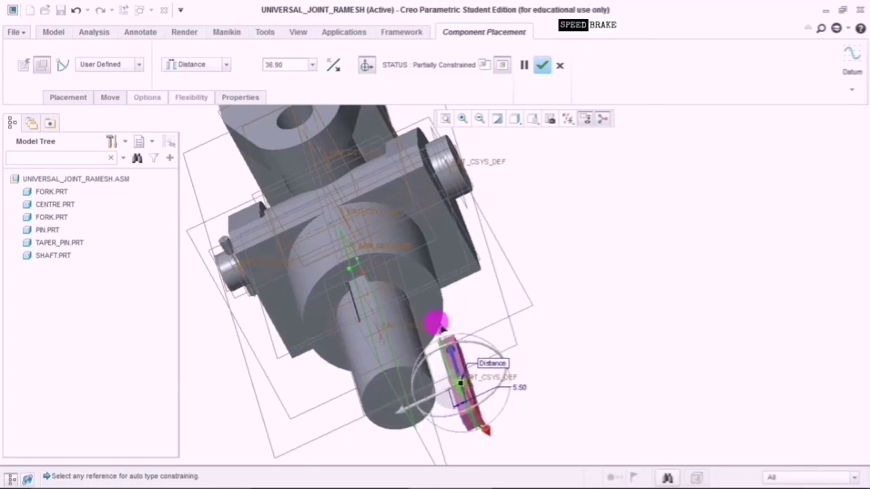
pyautogui.click(314, 64)
pyautogui.click(301, 80)
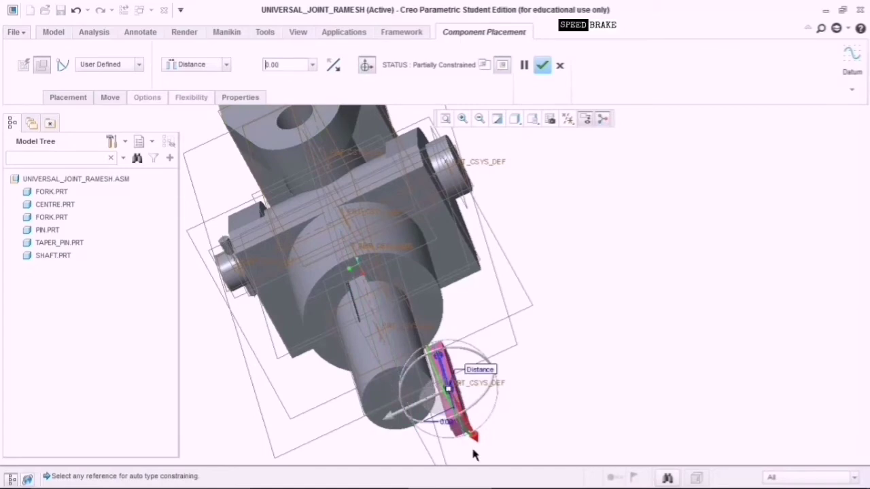
pyautogui.scroll(-5, 468, 439)
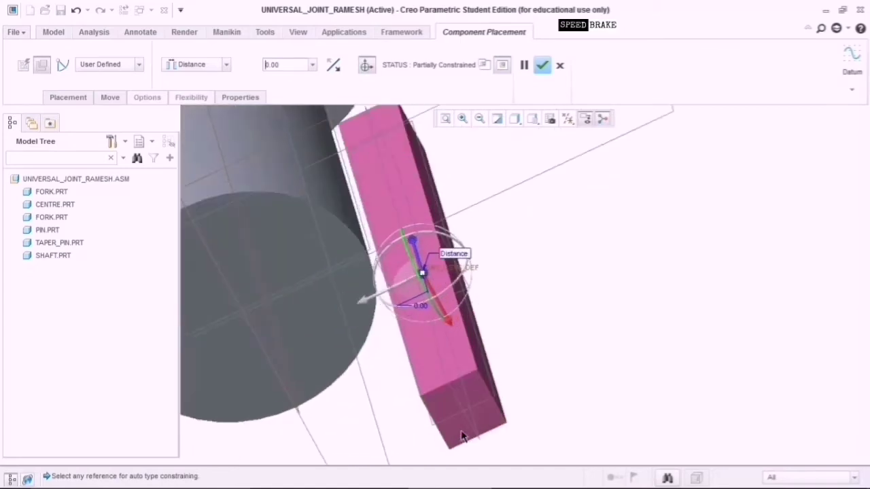
pyautogui.click(459, 425)
pyautogui.scroll(5, 460, 427)
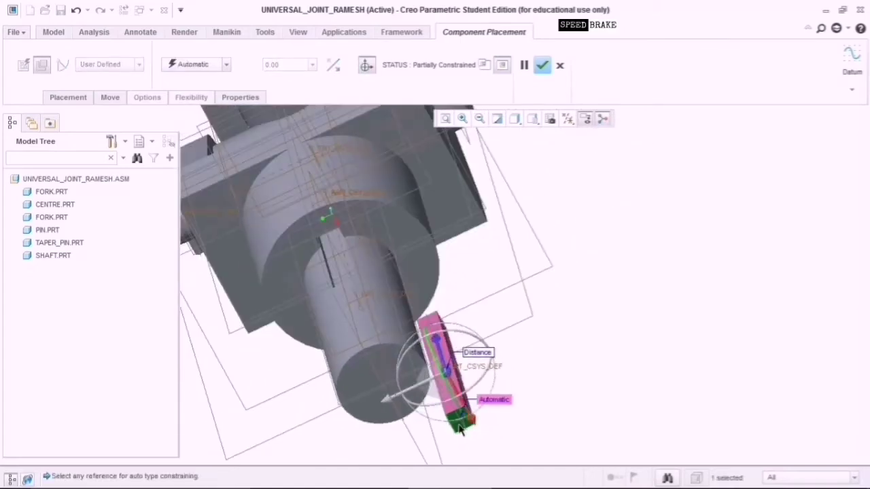
# Constrain the key's end face to the shaft at distance 0.
pyautogui.moveTo(575, 307); pyautogui.dragTo(588, 378, button='middle')
pyautogui.scroll(-5, 490, 405)
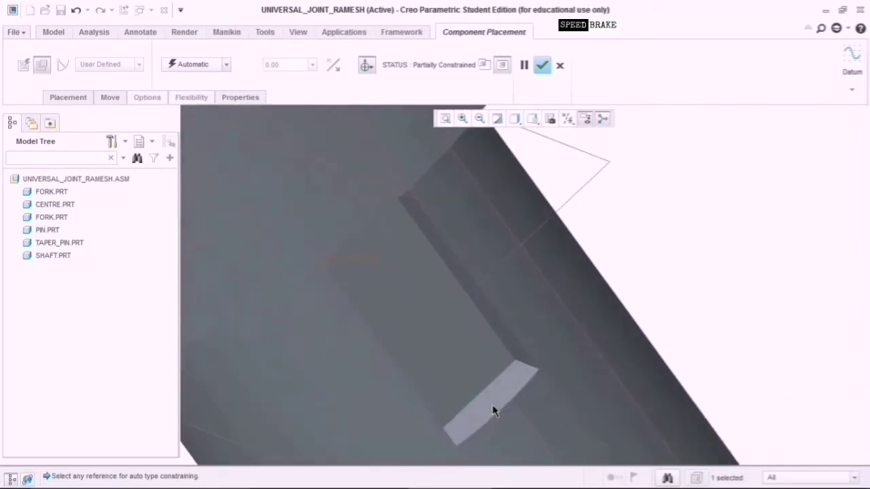
pyautogui.click(493, 407)
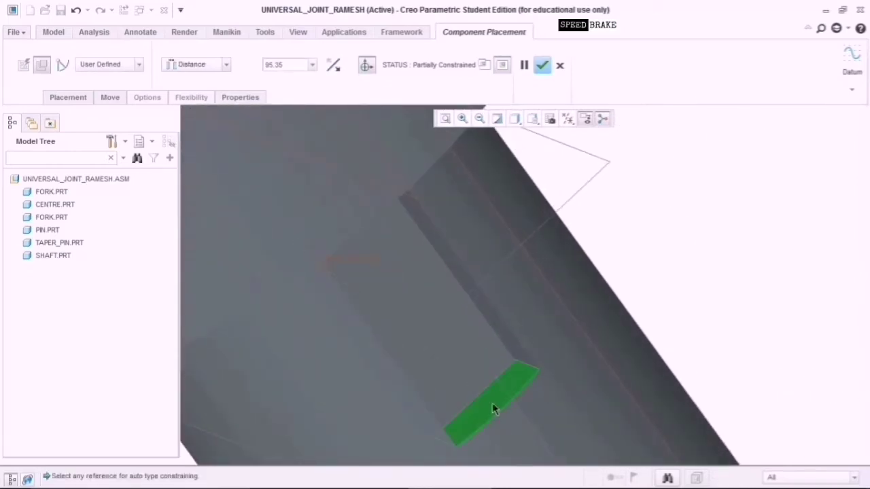
pyautogui.click(314, 67)
pyautogui.click(305, 78)
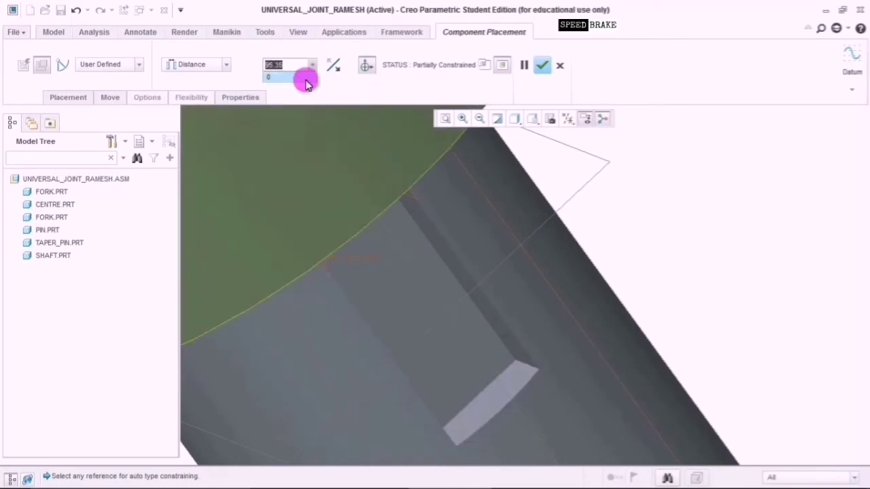
pyautogui.scroll(4, 502, 372)
pyautogui.scroll(8, 516, 396)
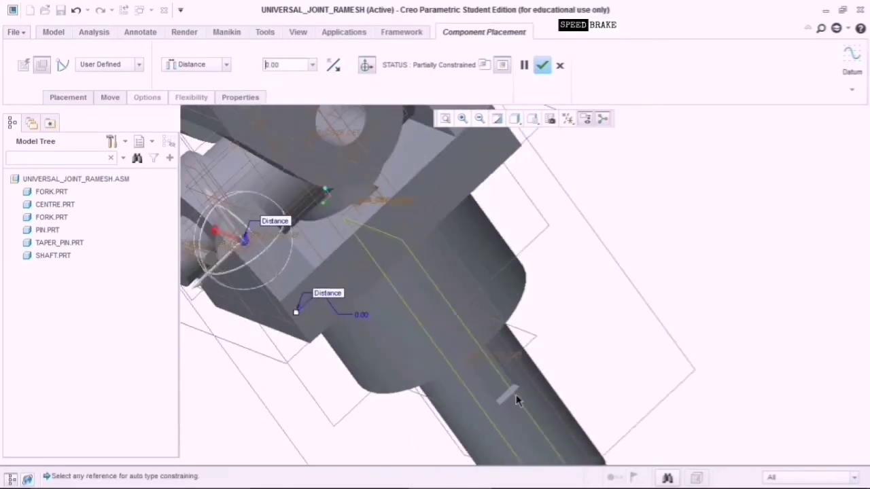
# Add a distance 0 constraint between the key and the shaft's side face, fully constraining the key.
pyautogui.moveTo(634, 425); pyautogui.dragTo(582, 390, button='middle')
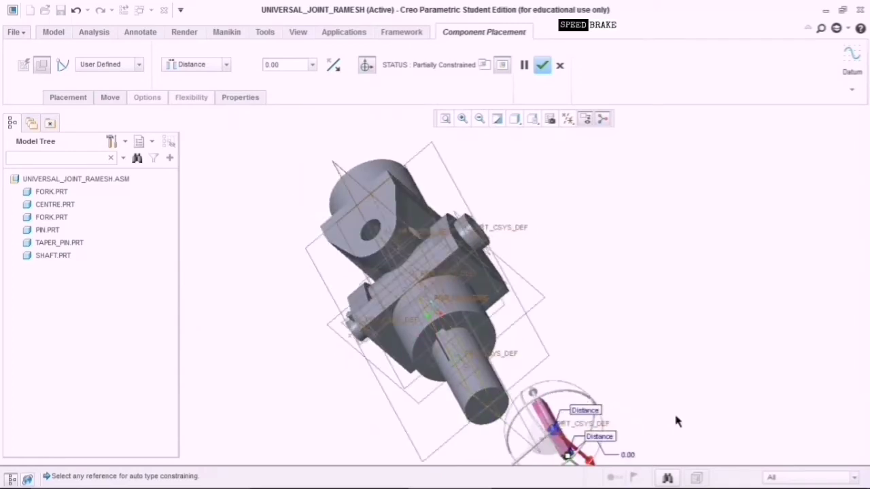
pyautogui.moveTo(676, 421); pyautogui.dragTo(607, 400, button='middle')
pyautogui.scroll(-4, 498, 401)
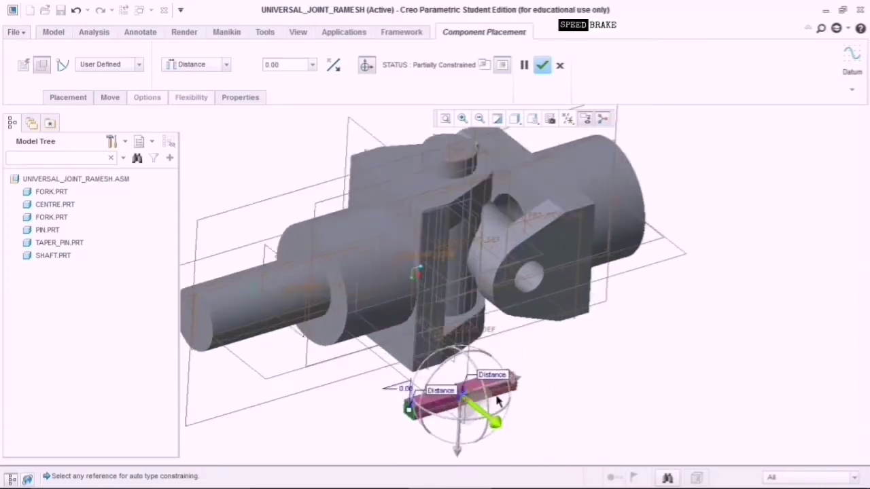
pyautogui.scroll(-6, 498, 401)
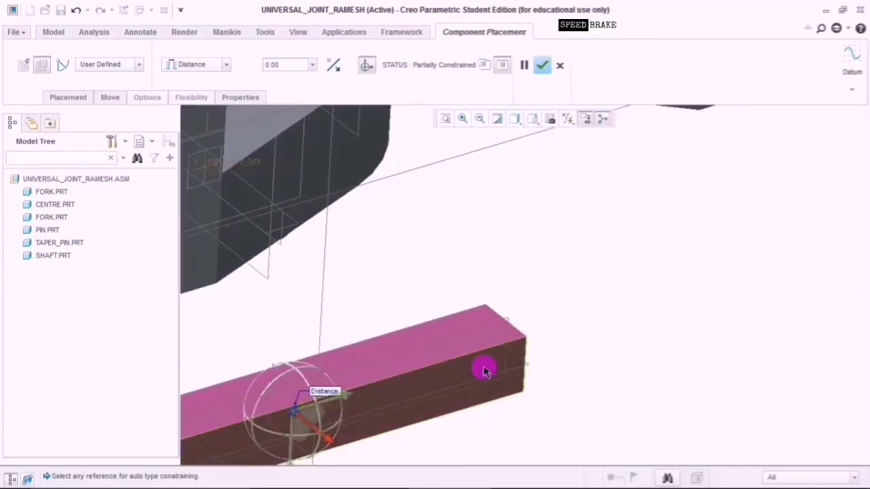
pyautogui.click(484, 370)
pyautogui.scroll(10, 511, 384)
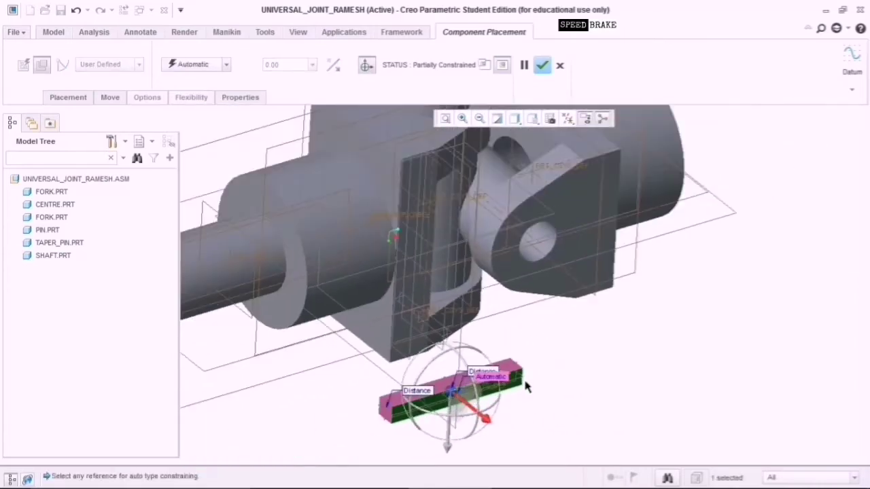
pyautogui.scroll(-2, 585, 384)
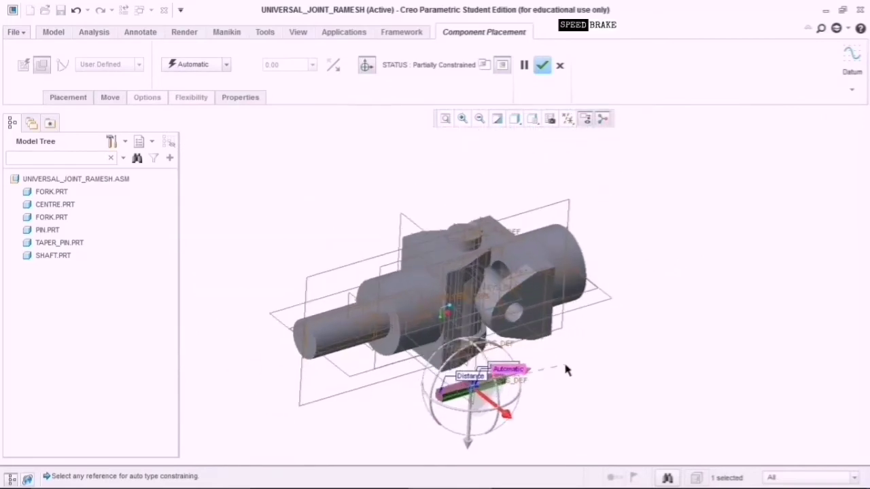
pyautogui.moveTo(567, 370); pyautogui.dragTo(466, 385, button='middle')
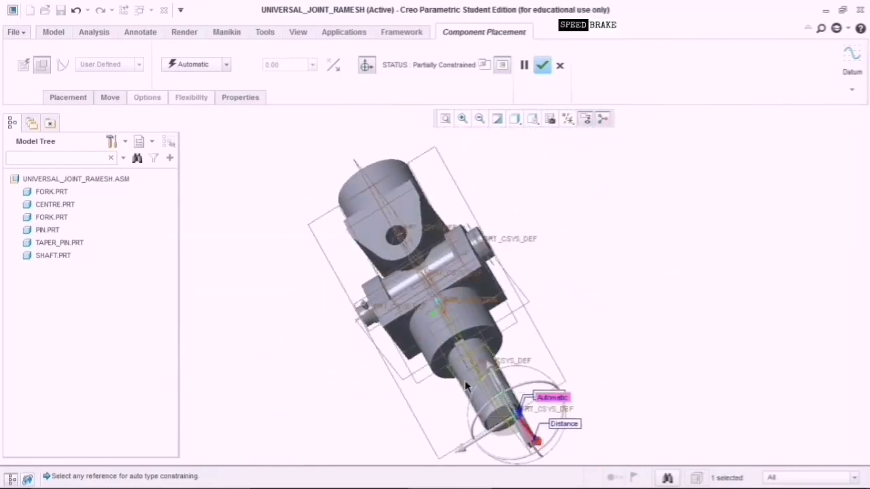
pyautogui.scroll(-10, 481, 363)
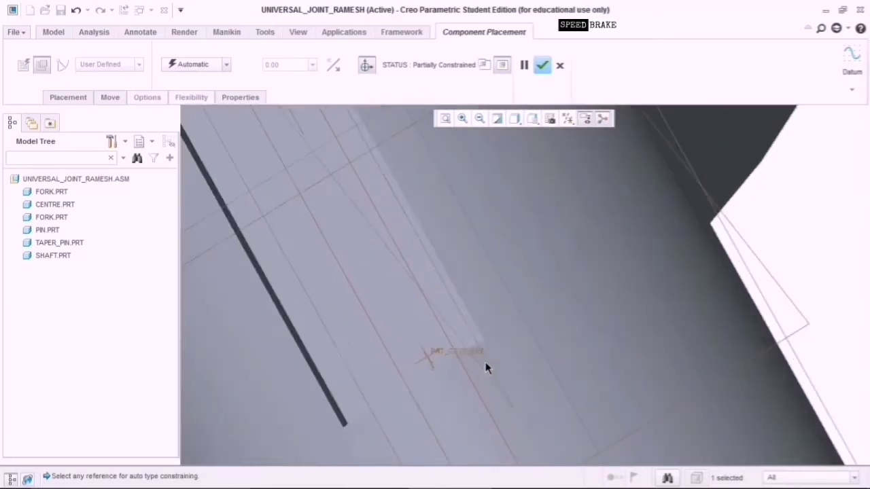
pyautogui.click(399, 307)
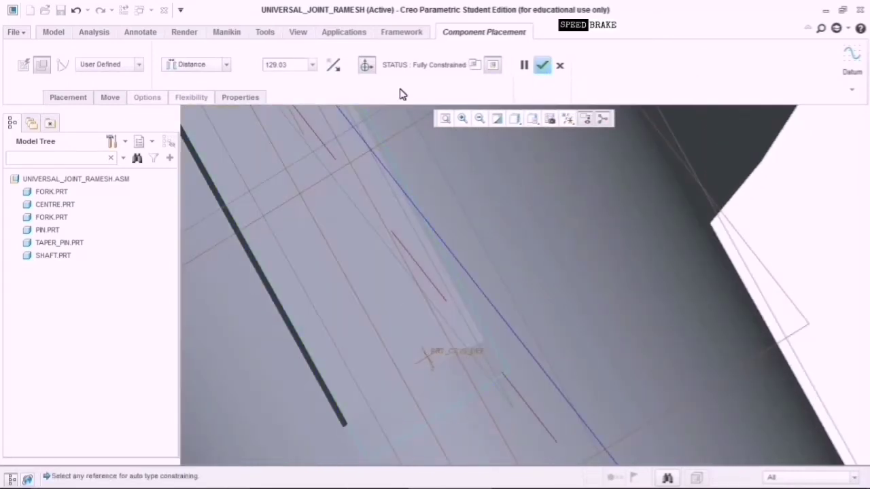
pyautogui.click(313, 65)
pyautogui.click(307, 78)
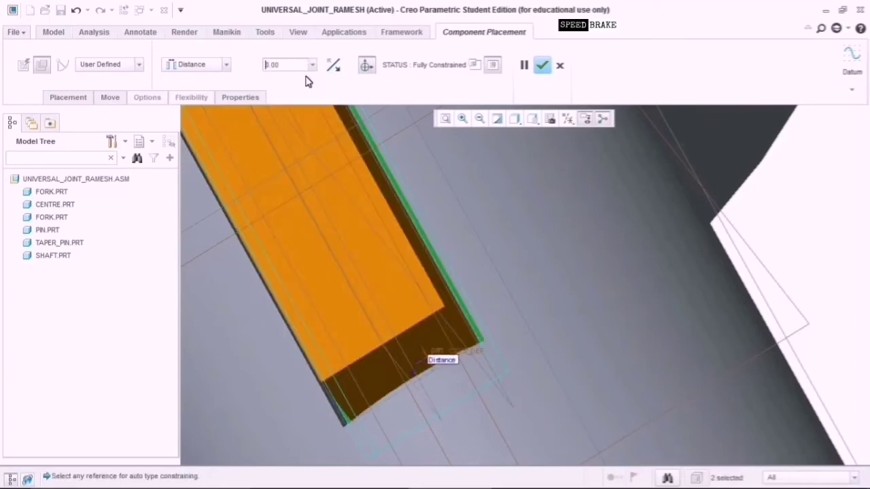
pyautogui.scroll(-6, 405, 349)
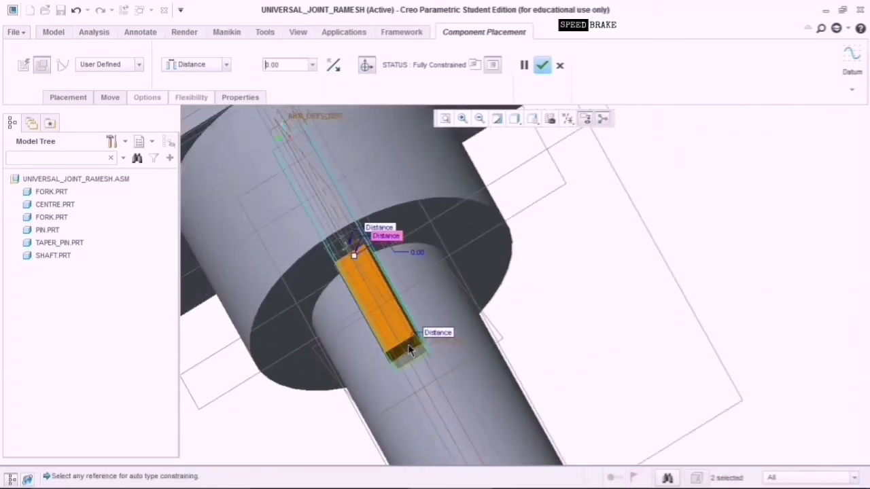
pyautogui.scroll(-3, 408, 348)
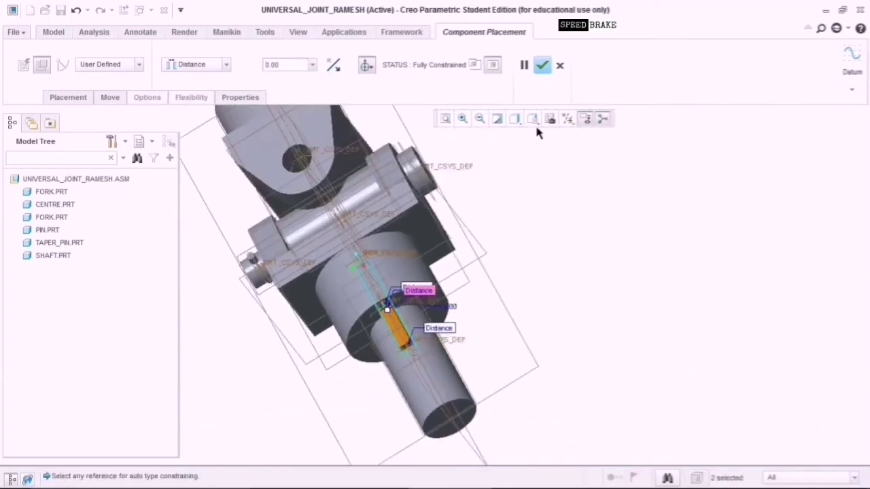
# Confirm the parallel key's placement, inspect it, and begin assembling another component.
pyautogui.click(543, 66)
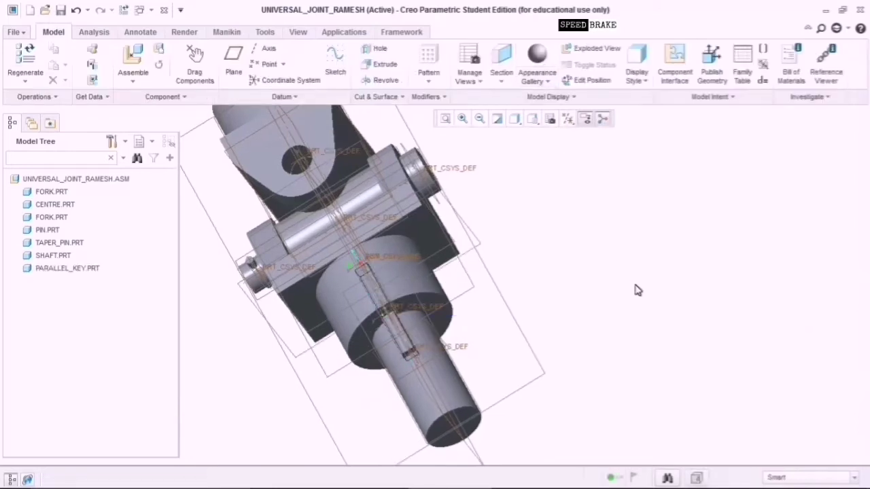
pyautogui.moveTo(662, 289); pyautogui.dragTo(520, 311, button='middle')
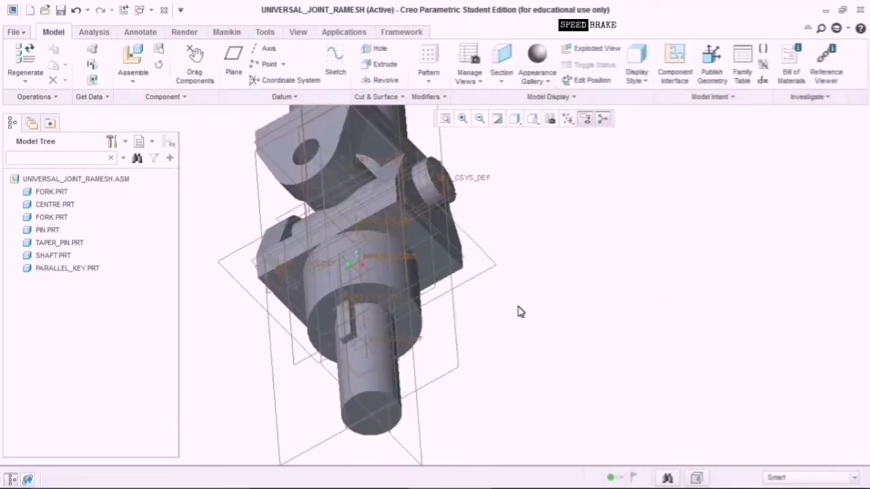
pyautogui.moveTo(567, 253); pyautogui.dragTo(525, 371, button='middle')
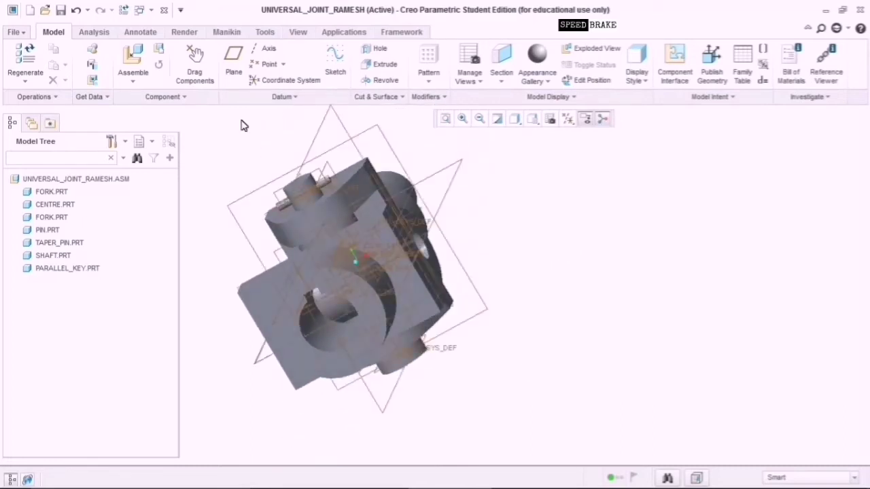
pyautogui.click(138, 56)
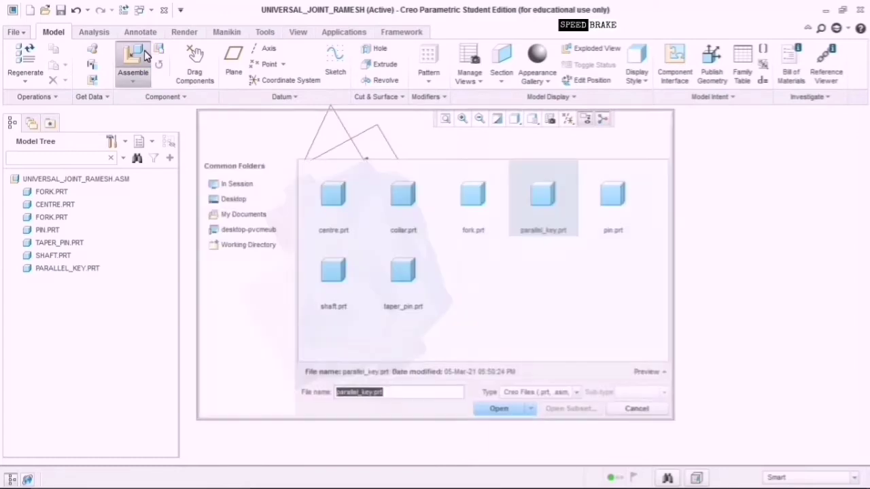
# Insert shaft.prt and drag it away from the joint.
pyautogui.click(354, 275)
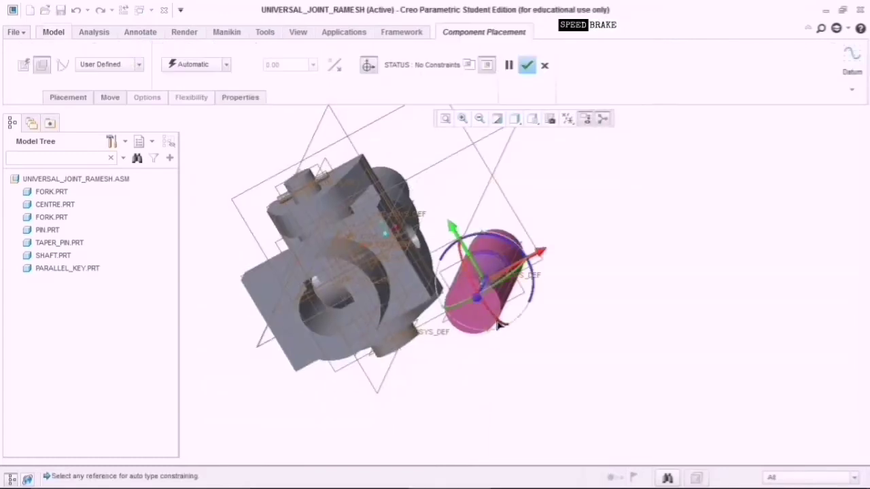
pyautogui.moveTo(486, 280); pyautogui.dragTo(560, 280)
pyautogui.moveTo(491, 341); pyautogui.dragTo(511, 348, button='middle')
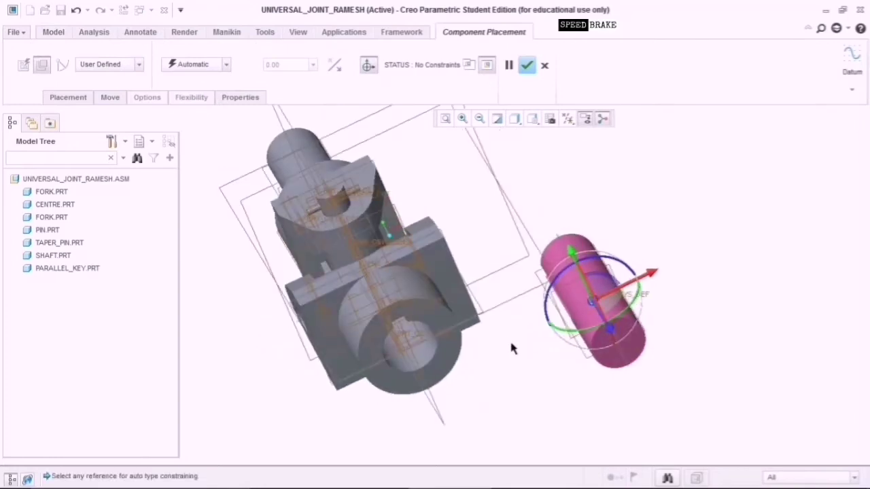
pyautogui.moveTo(569, 286); pyautogui.dragTo(641, 262)
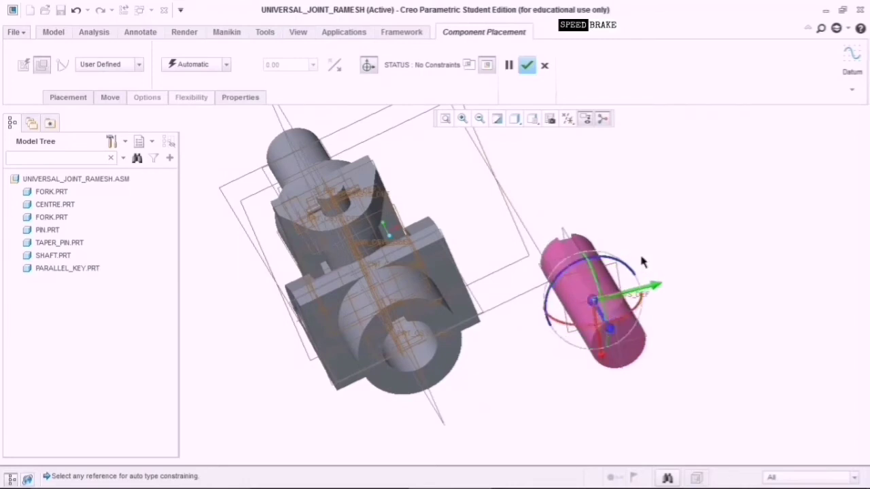
# Make a shaft reference coincident with the fork edge, then pick the shaft's cylindrical surface.
pyautogui.click(644, 342)
pyautogui.scroll(-3, 439, 350)
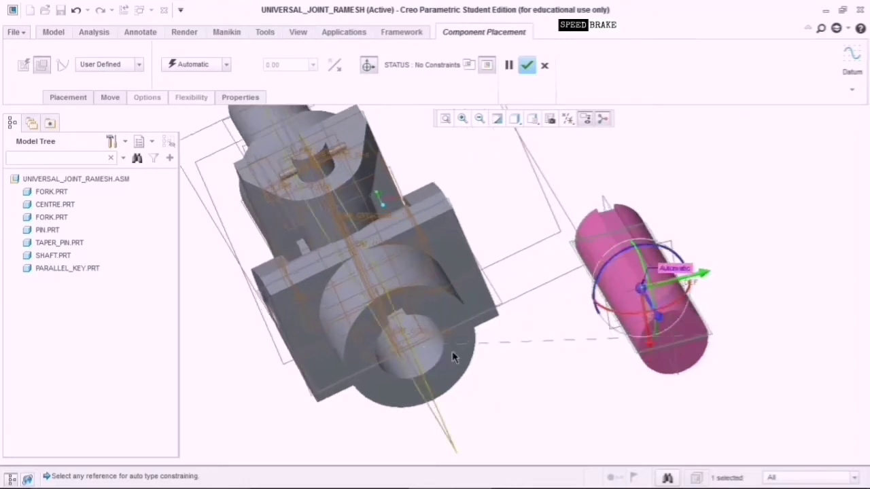
pyautogui.scroll(-2, 488, 354)
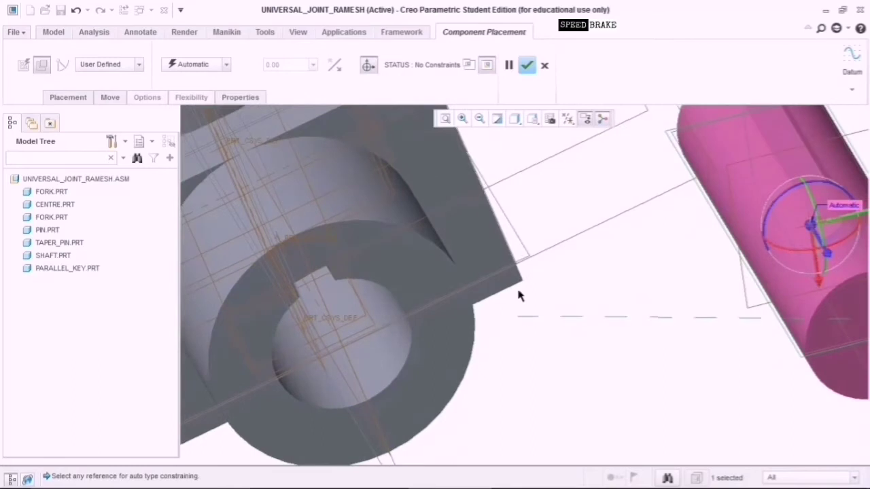
pyautogui.click(524, 246)
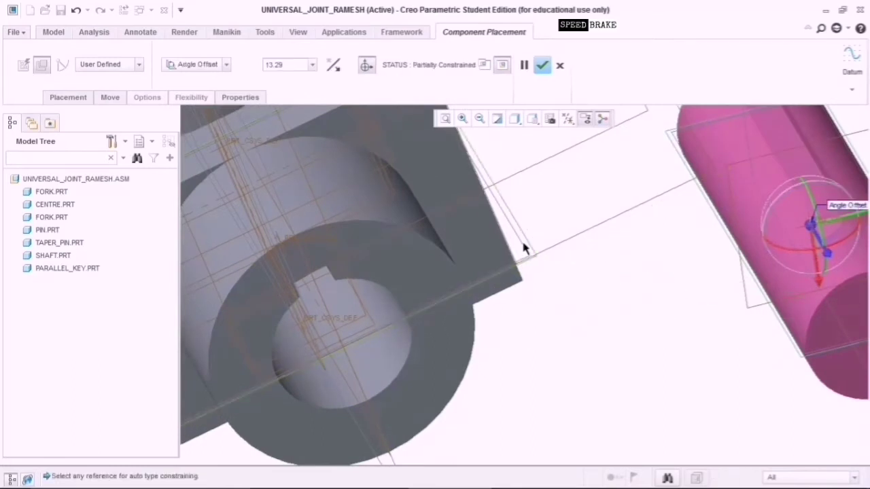
pyautogui.click(227, 63)
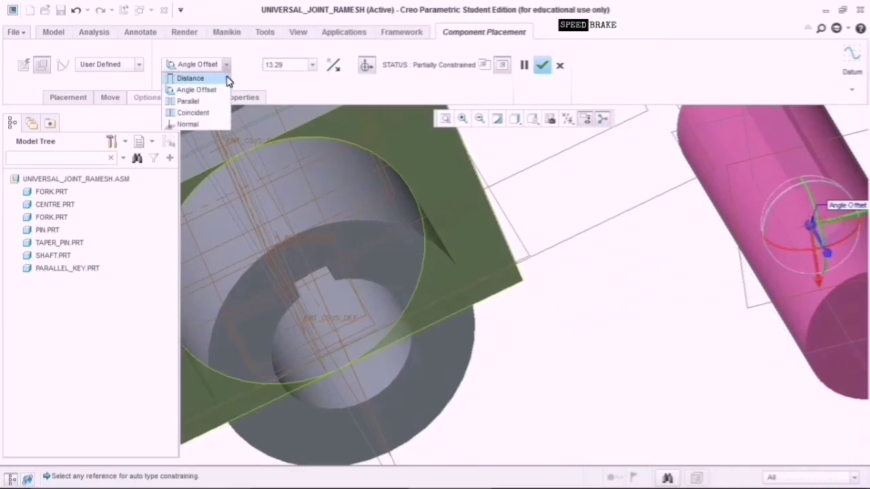
pyautogui.click(207, 110)
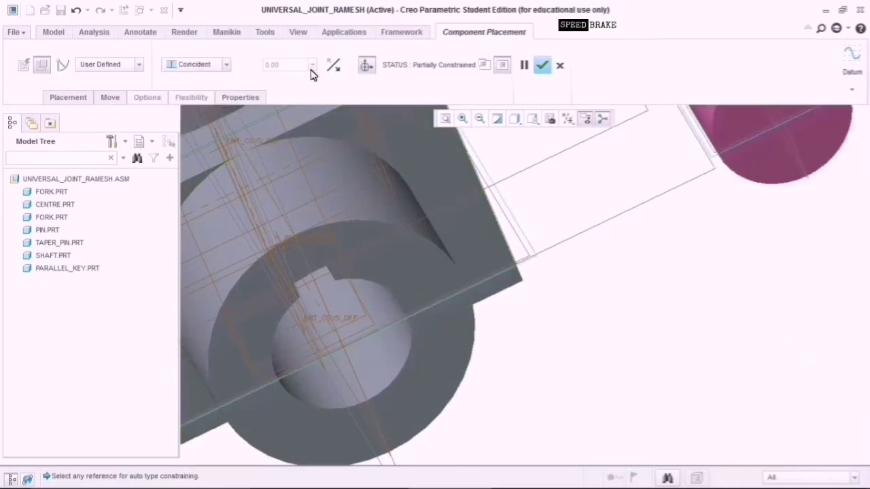
pyautogui.click(311, 71)
pyautogui.scroll(3, 648, 354)
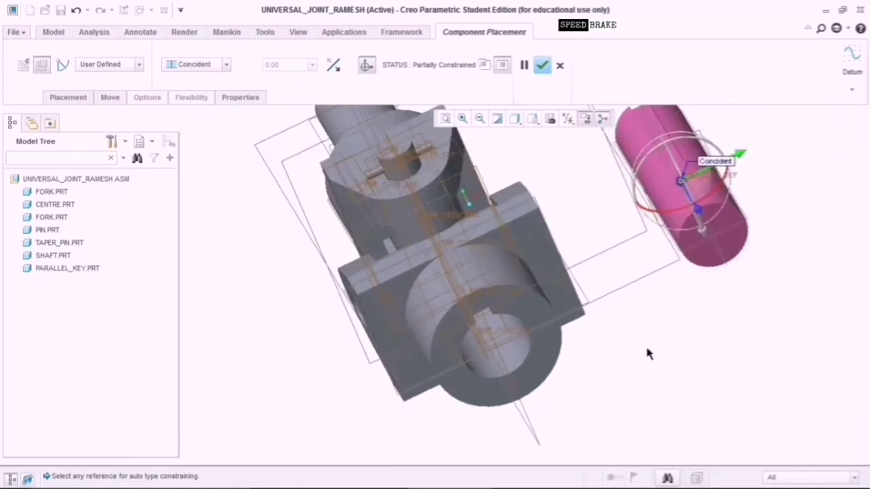
pyautogui.click(667, 199)
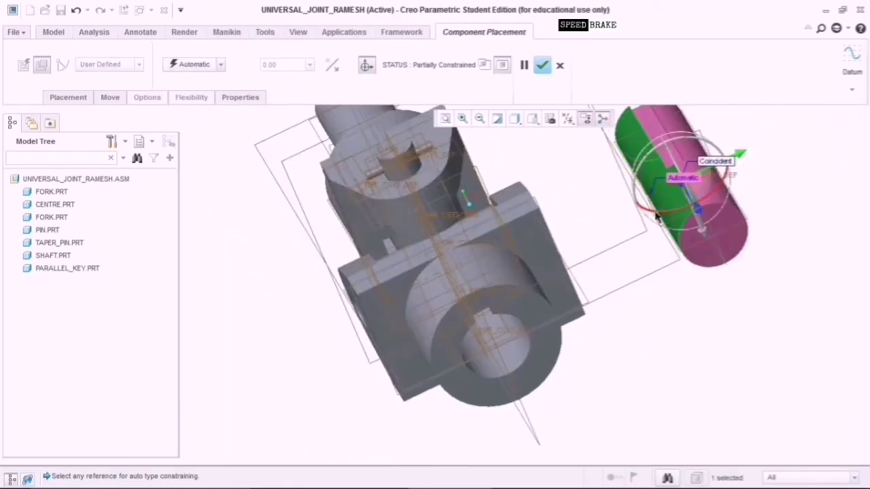
# Align the shaft's cylindrical surface coincident with the fork's hole.
pyautogui.click(475, 361)
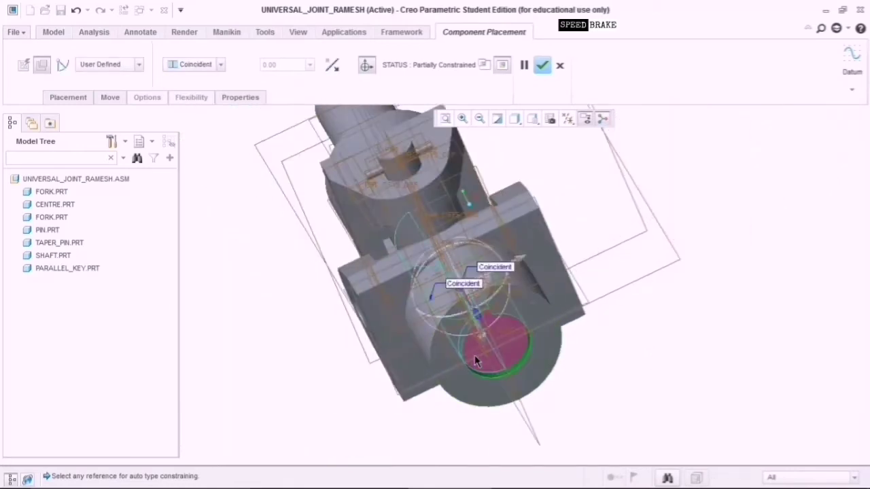
pyautogui.moveTo(478, 314); pyautogui.dragTo(544, 421)
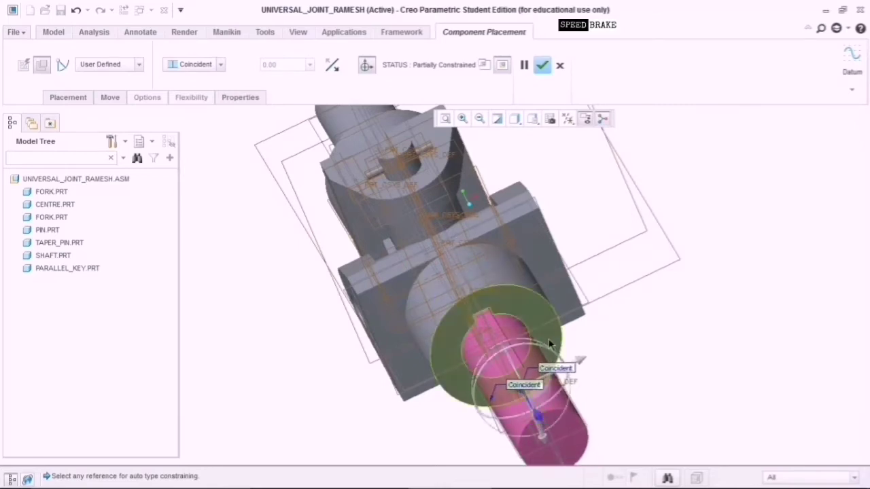
pyautogui.moveTo(630, 369); pyautogui.dragTo(610, 381, button='middle')
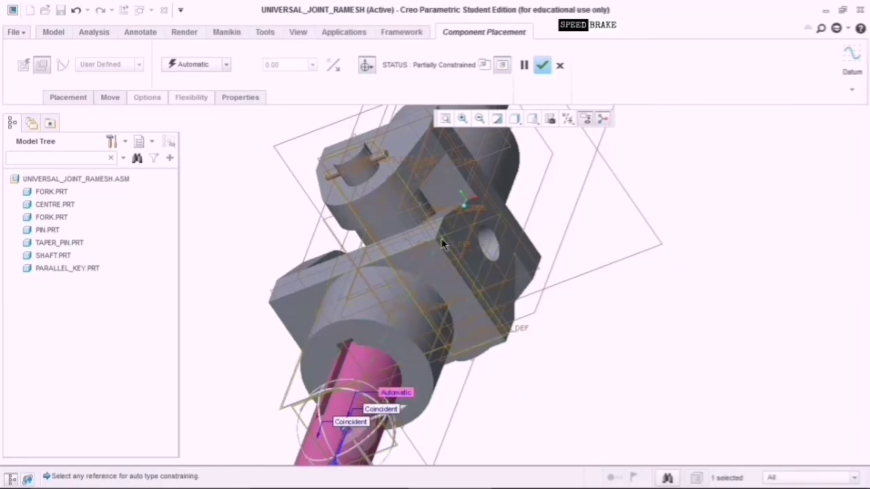
# Set the shaft 60.00 from the fork's top face and finish placing it.
pyautogui.moveTo(524, 398); pyautogui.dragTo(537, 299, button='middle')
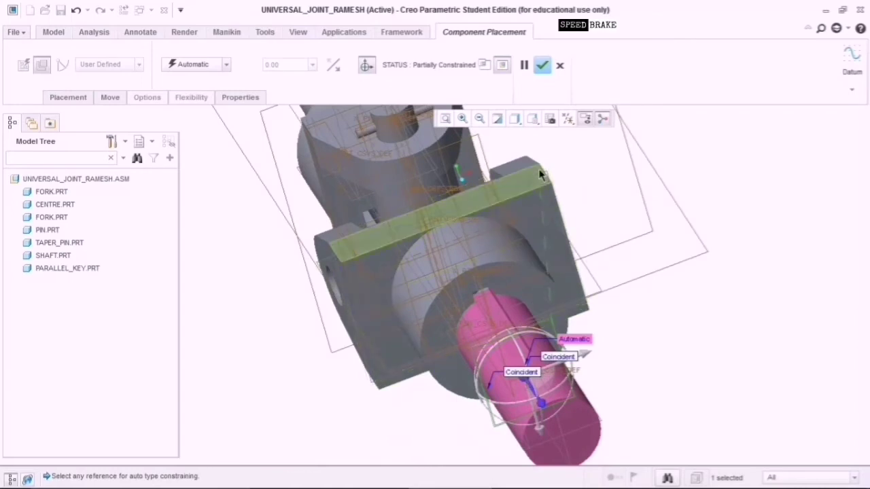
pyautogui.click(549, 181)
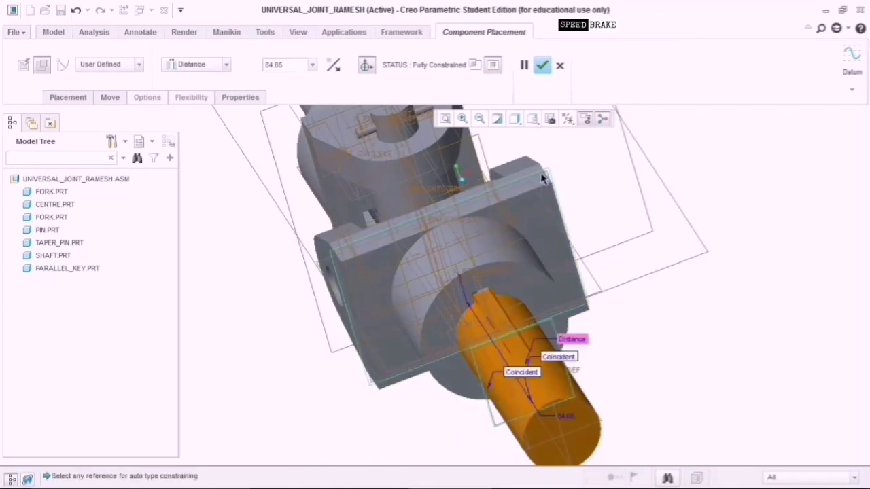
pyautogui.click(572, 422)
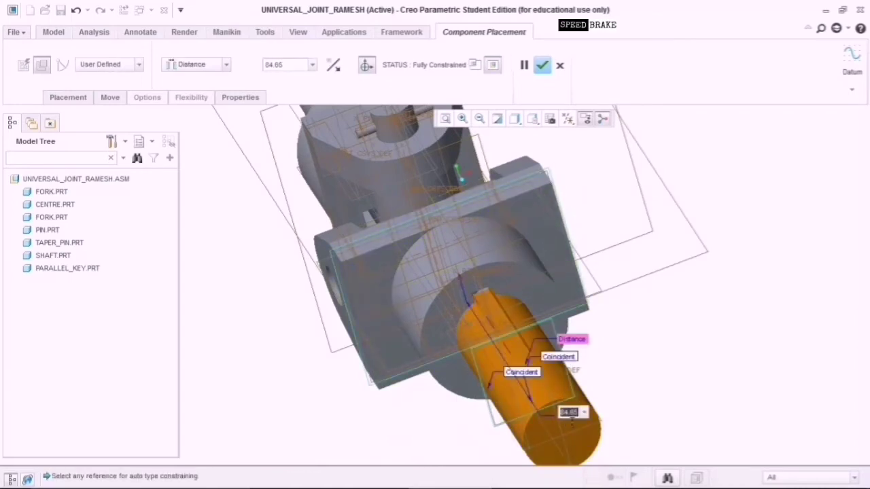
pyautogui.press('Return')
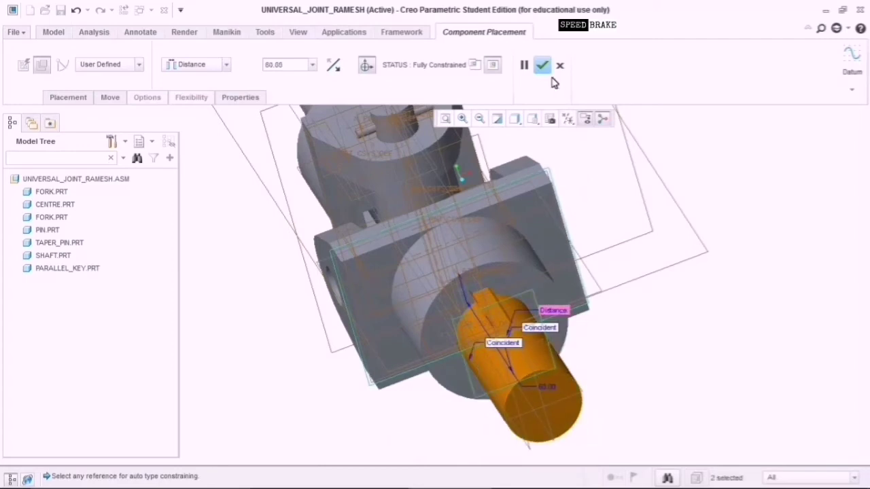
pyautogui.click(541, 66)
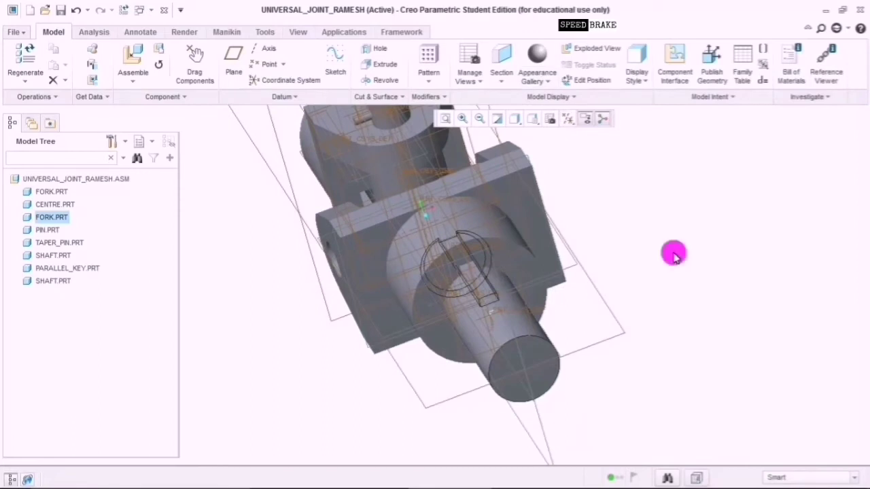
# Inspect the placed shaft, then assemble parallel_key.prt as the next component.
pyautogui.moveTo(669, 281)
pyautogui.mouseDown(button='middle')
pyautogui.moveTo(645, 281)
pyautogui.moveTo(655, 297)
pyautogui.moveTo(662, 290)
pyautogui.mouseUp(button='middle')
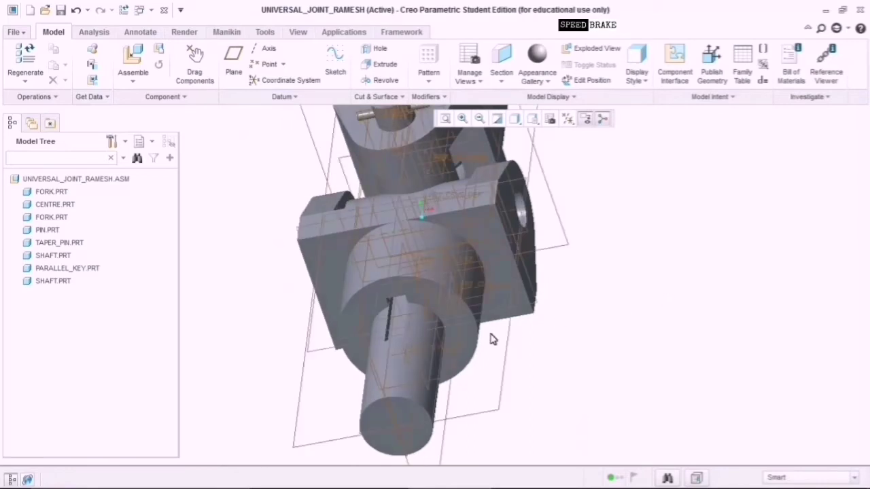
pyautogui.moveTo(564, 363)
pyautogui.mouseDown(button='middle')
pyautogui.moveTo(567, 350)
pyautogui.moveTo(572, 360)
pyautogui.mouseUp(button='middle')
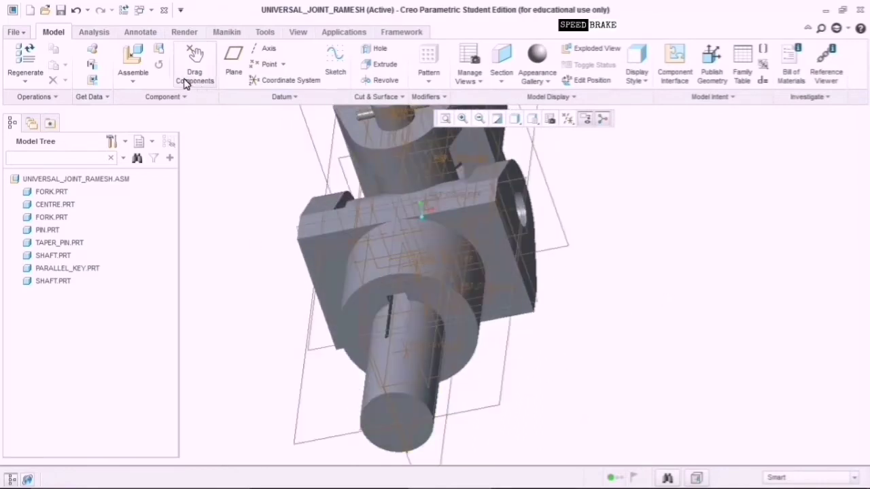
pyautogui.click(135, 59)
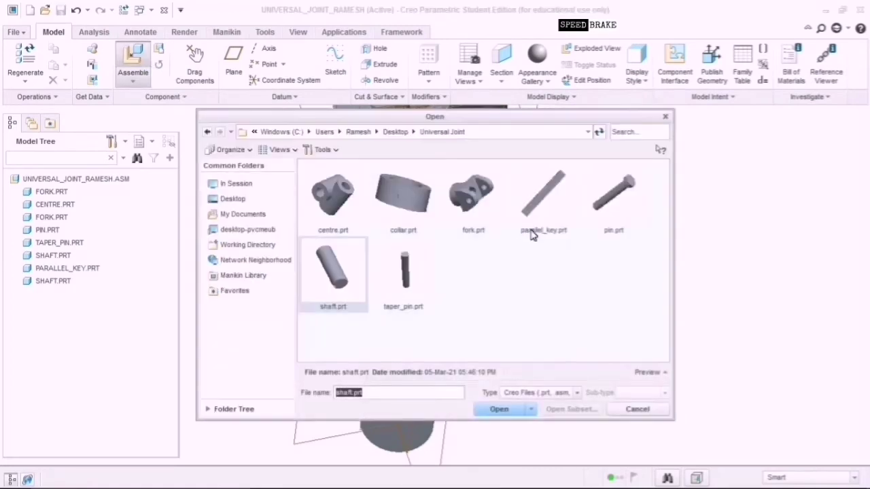
pyautogui.click(540, 231)
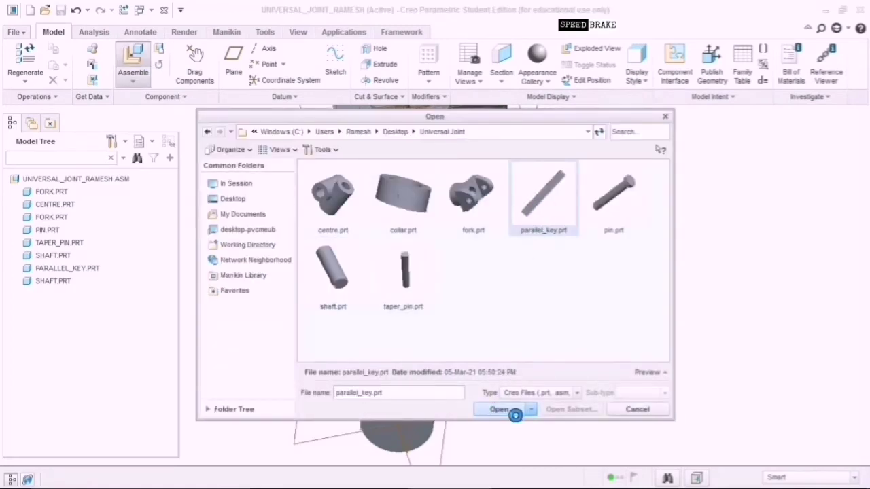
pyautogui.click(500, 409)
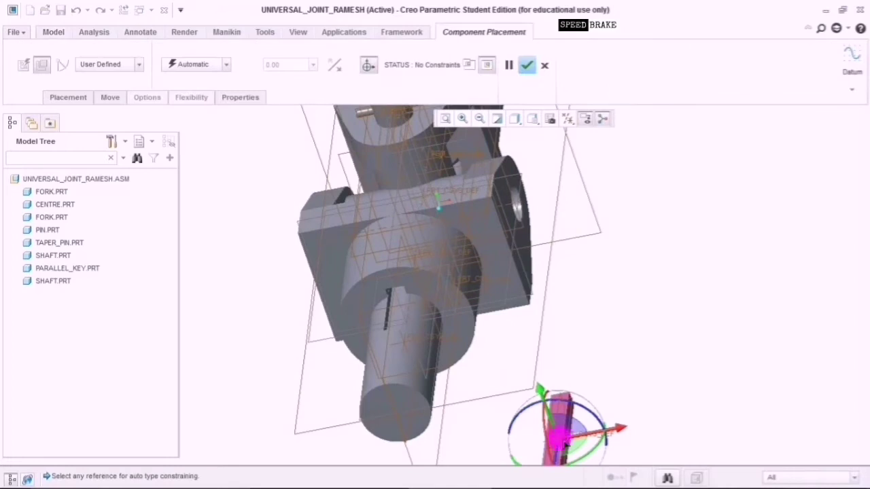
# Move the new parallel key beside the joint and give it a Distance 0.00 constraint.
pyautogui.moveTo(568, 444); pyautogui.dragTo(654, 279)
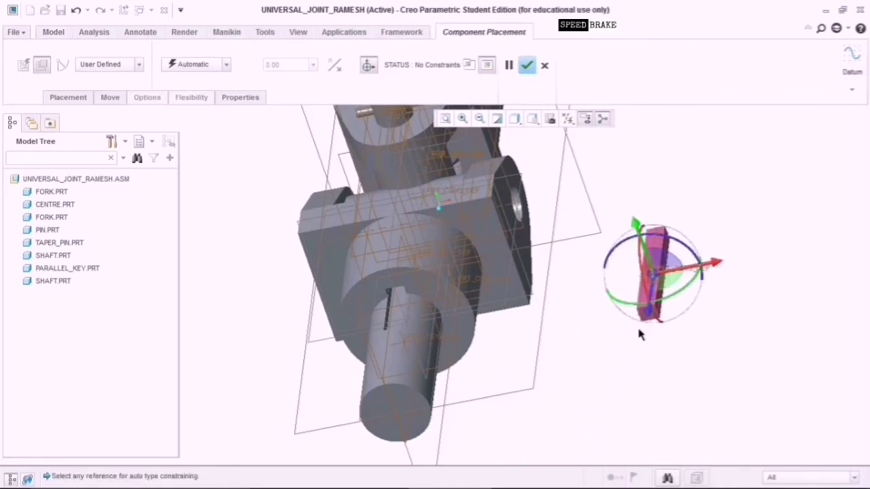
pyautogui.scroll(-1, 639, 333)
pyautogui.scroll(-1, 638, 334)
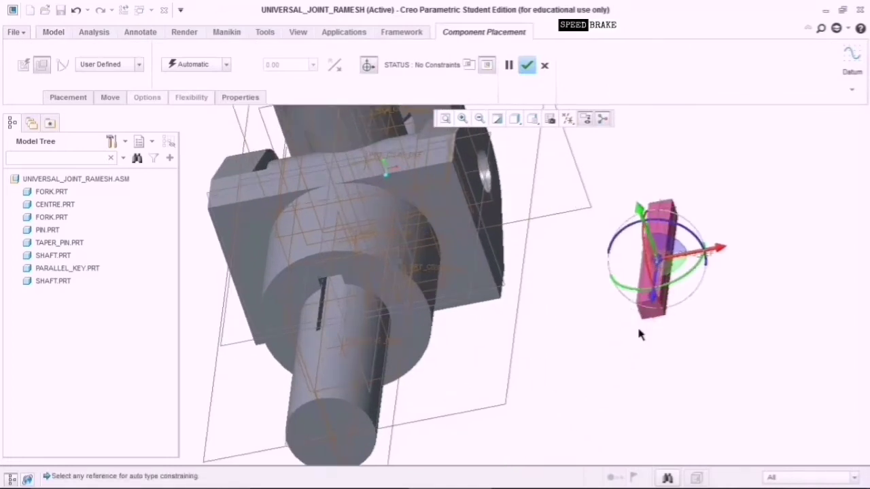
pyautogui.scroll(-1, 639, 333)
pyautogui.scroll(2, 639, 333)
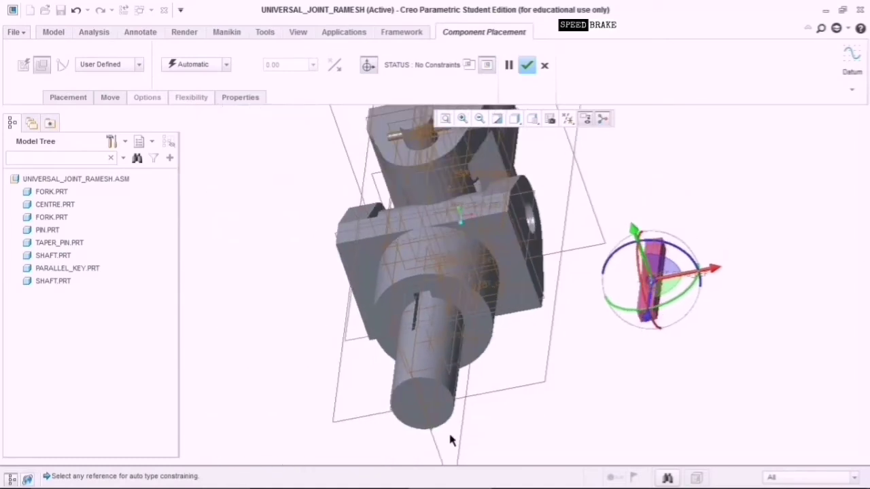
pyautogui.click(437, 445)
pyautogui.scroll(-5, 649, 361)
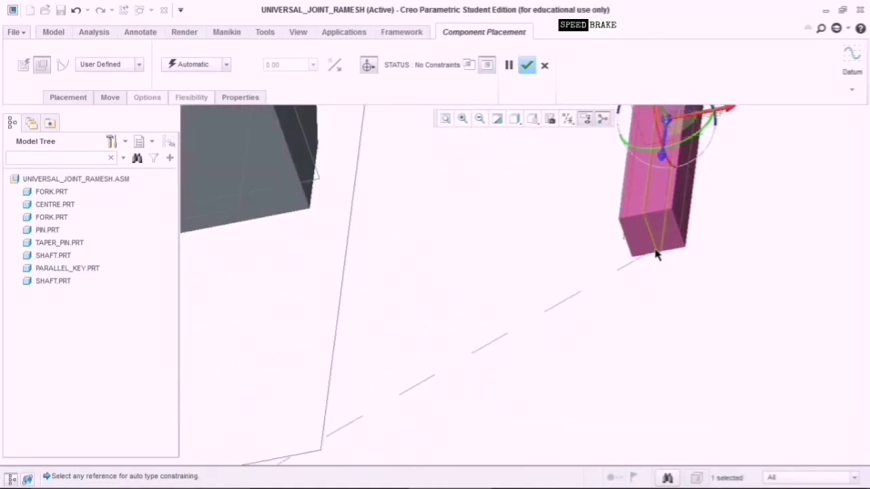
pyautogui.click(663, 121)
pyautogui.click(310, 67)
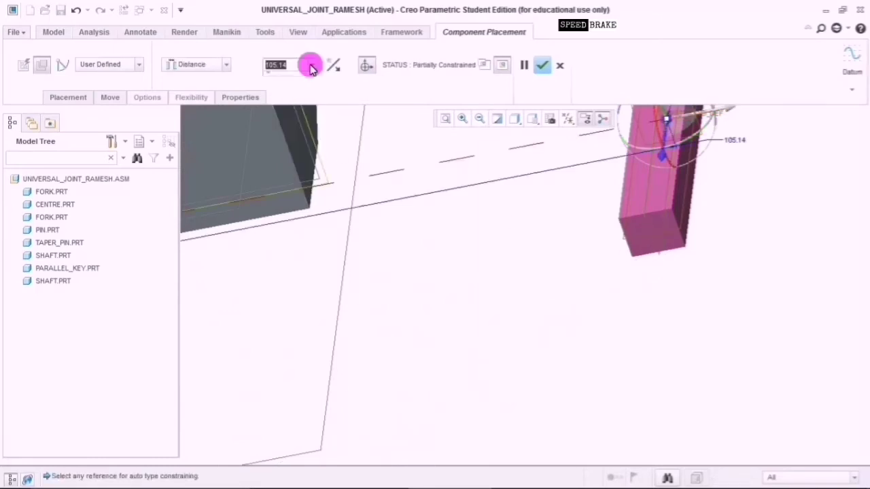
pyautogui.click(304, 74)
# Accept the key as packaged, then bring up its PARALLEL_KEY.PRT actions in the Model Tree.
pyautogui.scroll(6, 341, 343)
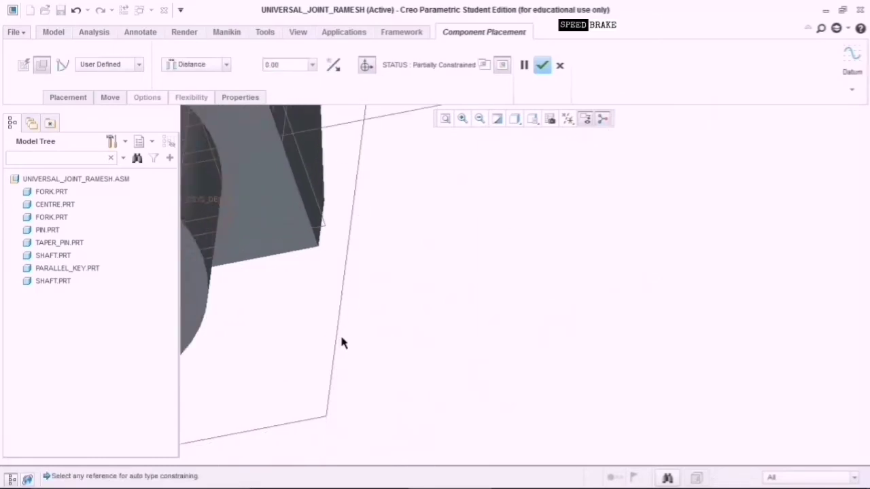
pyautogui.scroll(-8, 342, 343)
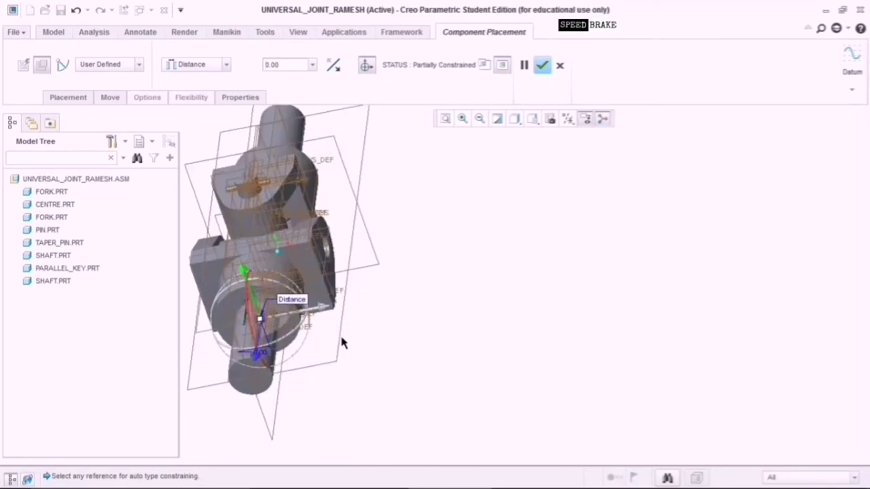
pyautogui.scroll(5, 333, 333)
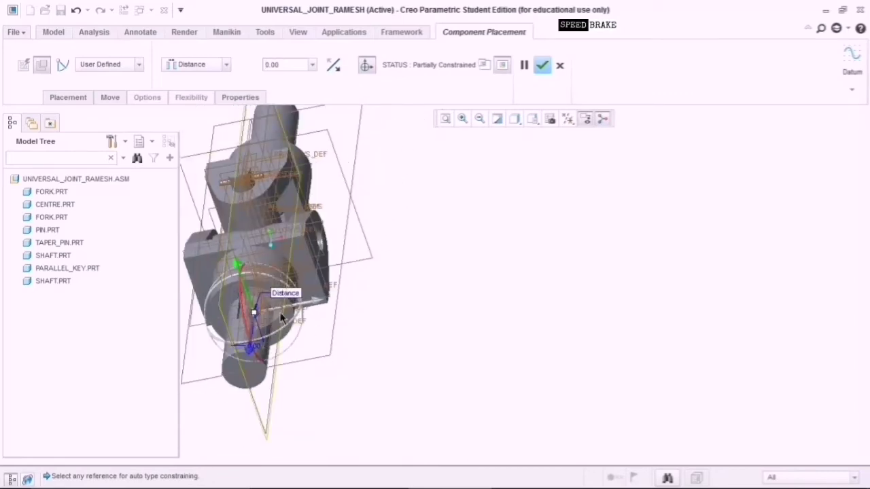
pyautogui.moveTo(227, 212); pyautogui.dragTo(227, 181)
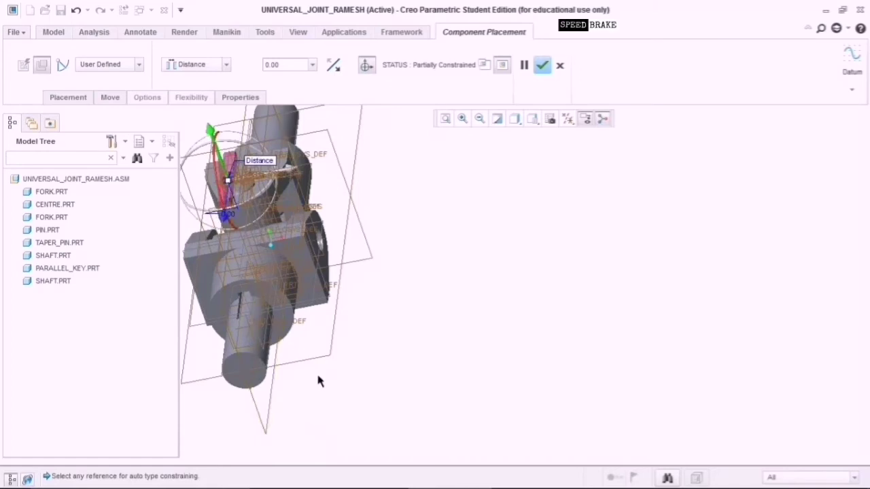
pyautogui.middleClick(254, 324)
pyautogui.click(249, 315)
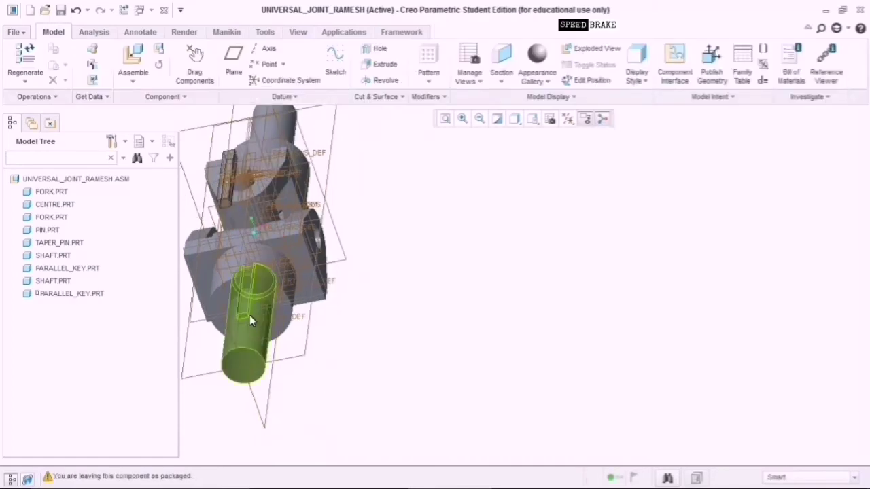
pyautogui.click(87, 301)
pyautogui.rightClick(87, 301)
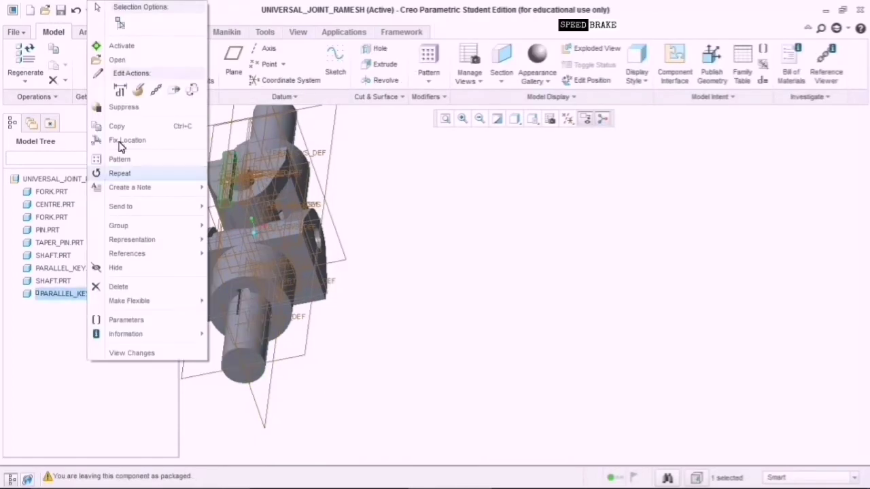
# Edit the second key's placement definition and hide the datum planes.
pyautogui.click(135, 91)
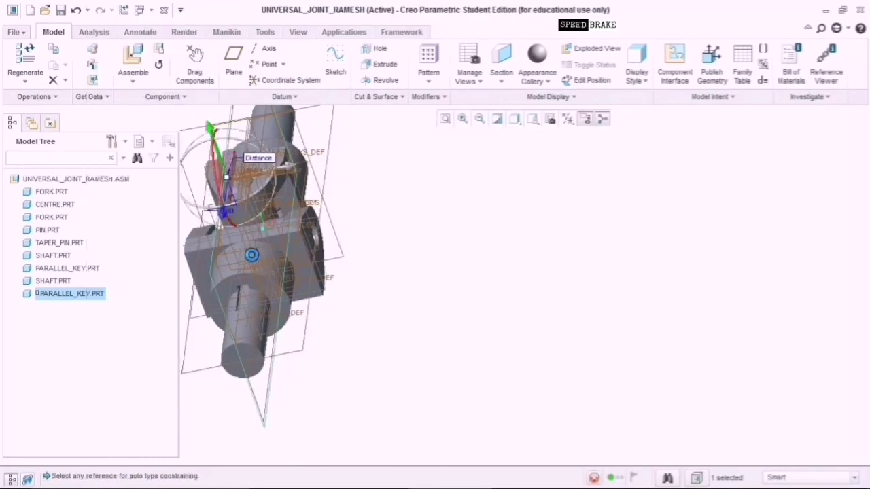
pyautogui.keyDown('shift'); pyautogui.moveTo(371, 333); pyautogui.dragTo(503, 358, button='middle'); pyautogui.keyUp('shift')
pyautogui.click(568, 120)
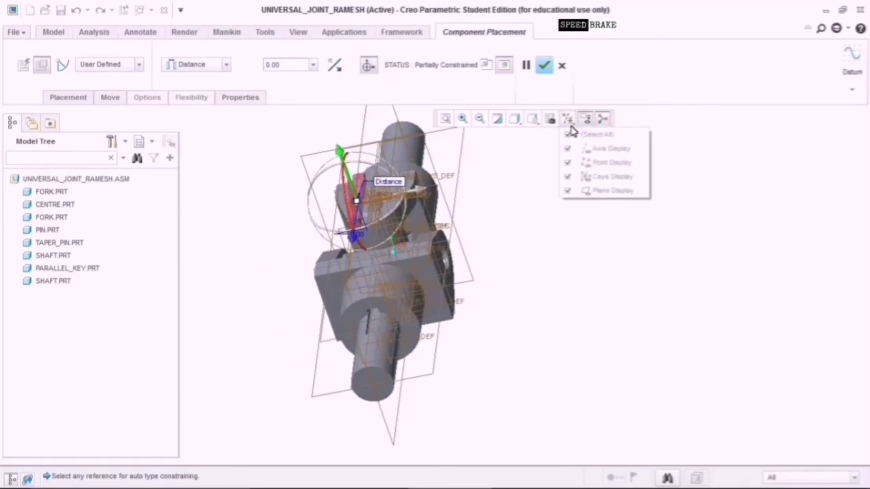
pyautogui.click(567, 135)
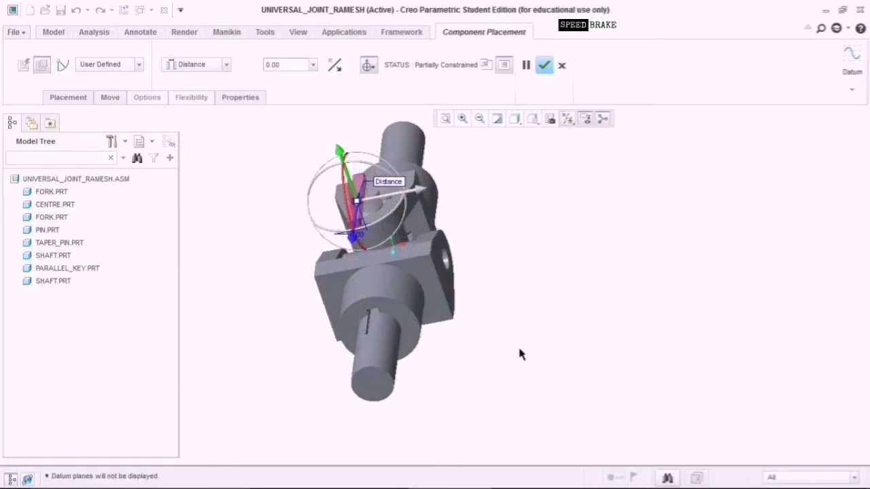
pyautogui.moveTo(520, 354); pyautogui.dragTo(429, 243, button='middle')
pyautogui.scroll(3, 387, 200)
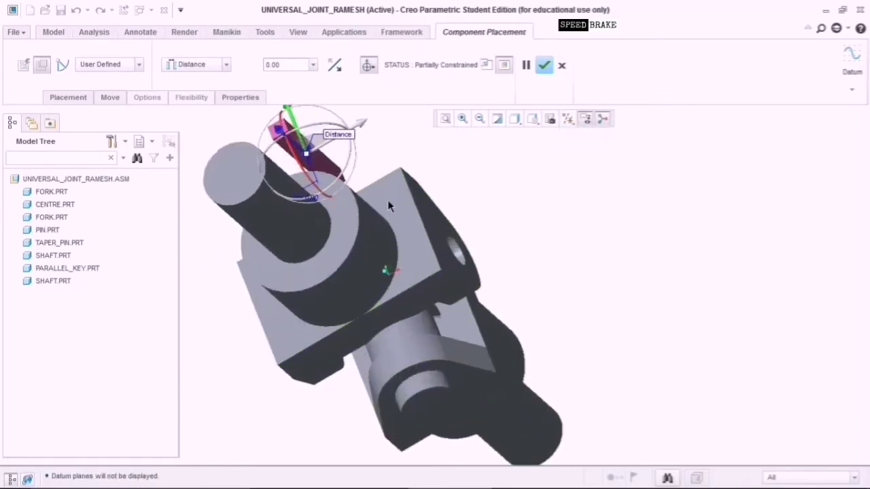
pyautogui.scroll(5, 387, 200)
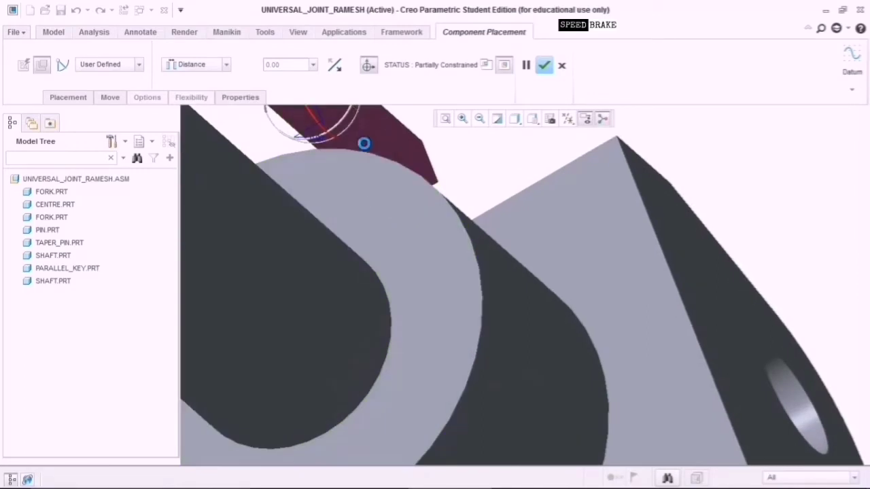
# Add a Distance 0 constraint between the key face and the keyway.
pyautogui.click(364, 144)
pyautogui.scroll(-6, 441, 352)
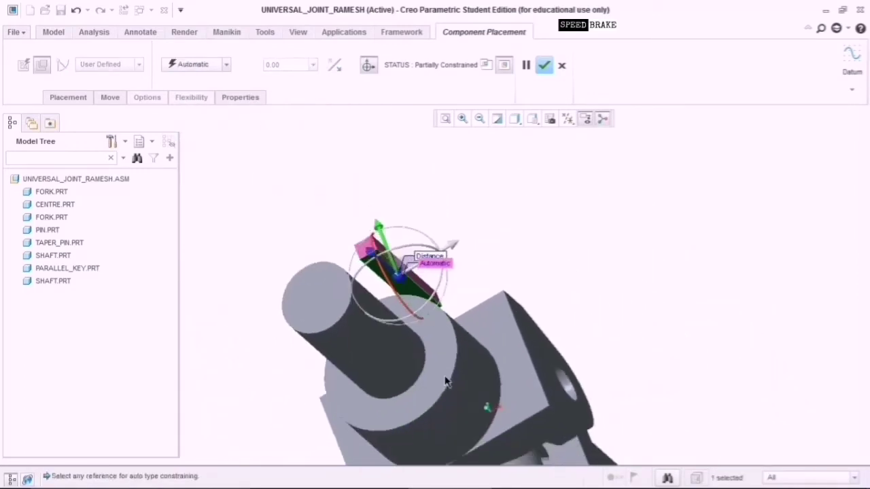
pyautogui.moveTo(492, 249); pyautogui.dragTo(547, 301, button='middle')
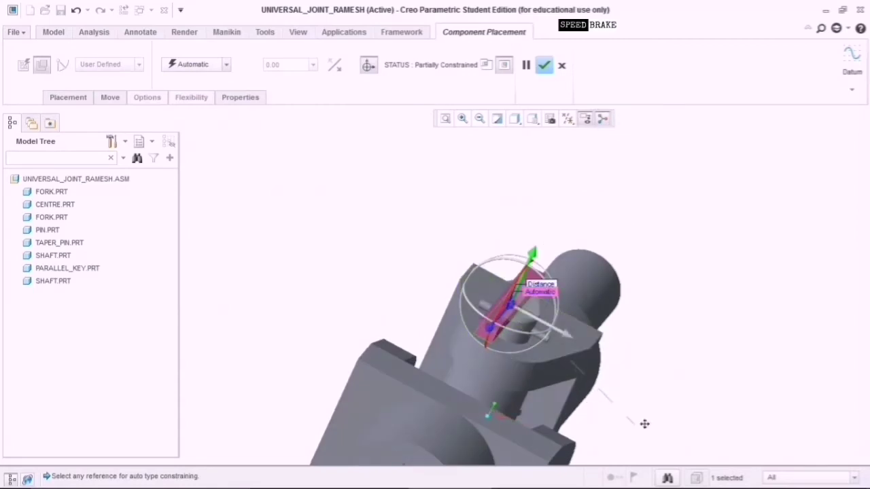
pyautogui.moveTo(644, 423); pyautogui.dragTo(696, 261, button='middle')
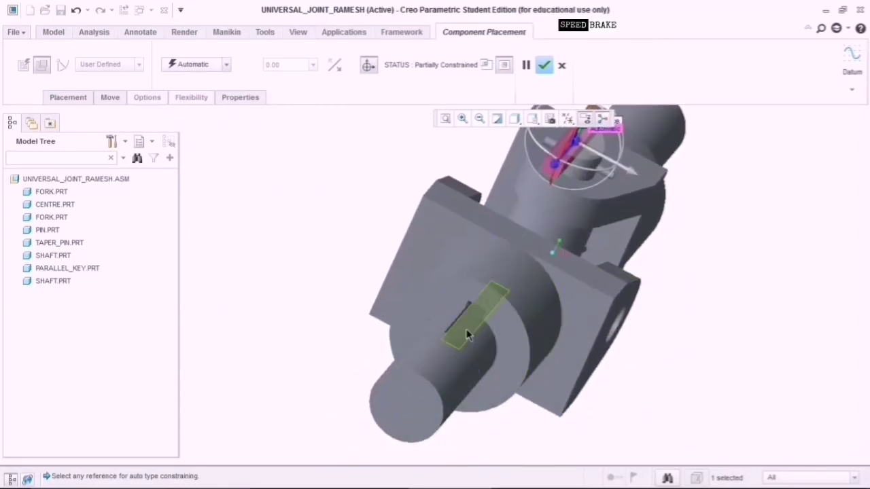
pyautogui.scroll(5, 465, 328)
pyautogui.click(454, 312)
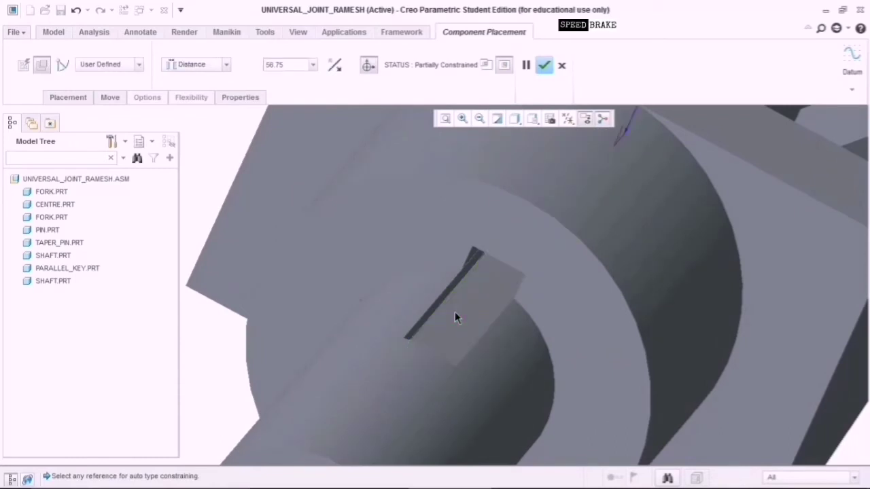
pyautogui.click(312, 63)
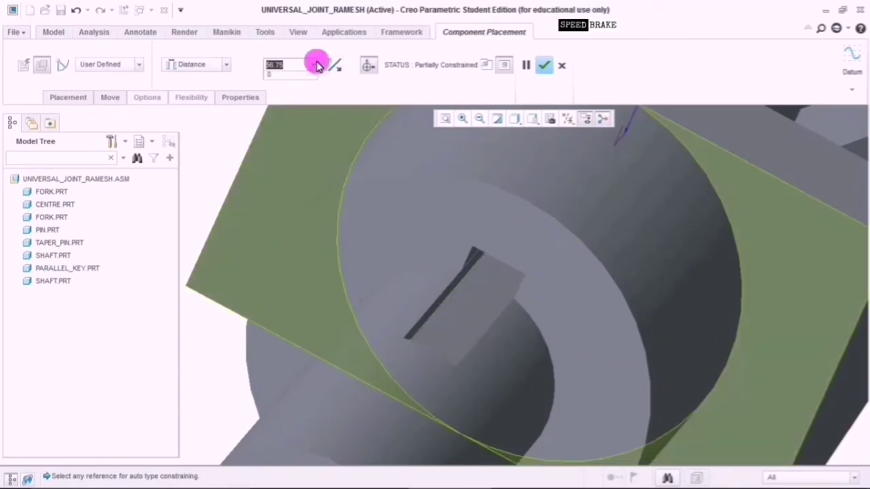
pyautogui.click(307, 79)
pyautogui.scroll(-5, 582, 324)
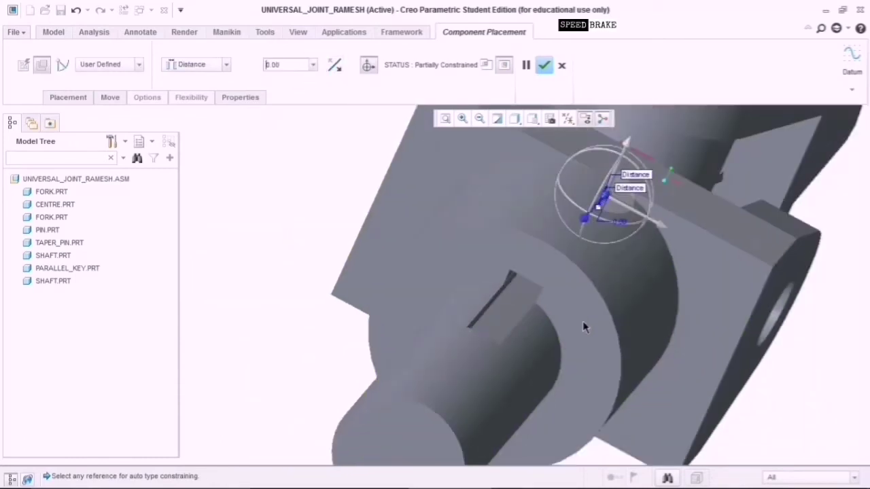
pyautogui.scroll(-2, 597, 330)
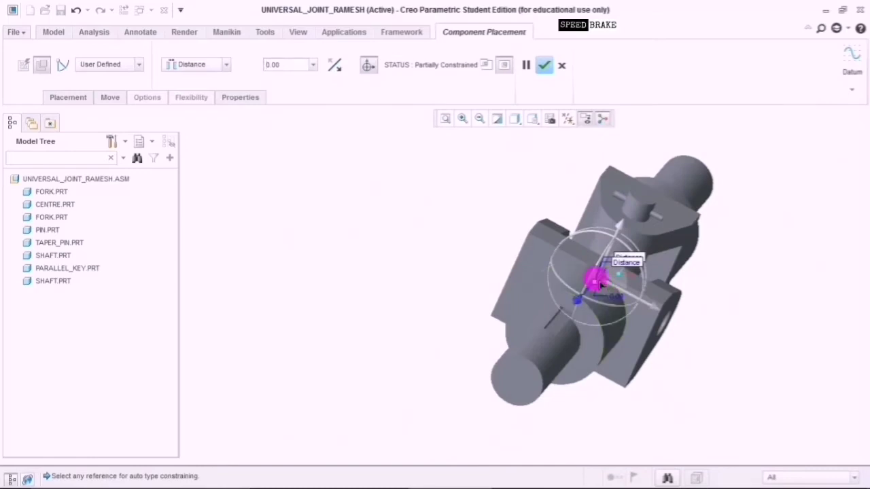
# Make another key face coincident with the keyway and confirm the fully constrained key.
pyautogui.moveTo(600, 284); pyautogui.dragTo(570, 329)
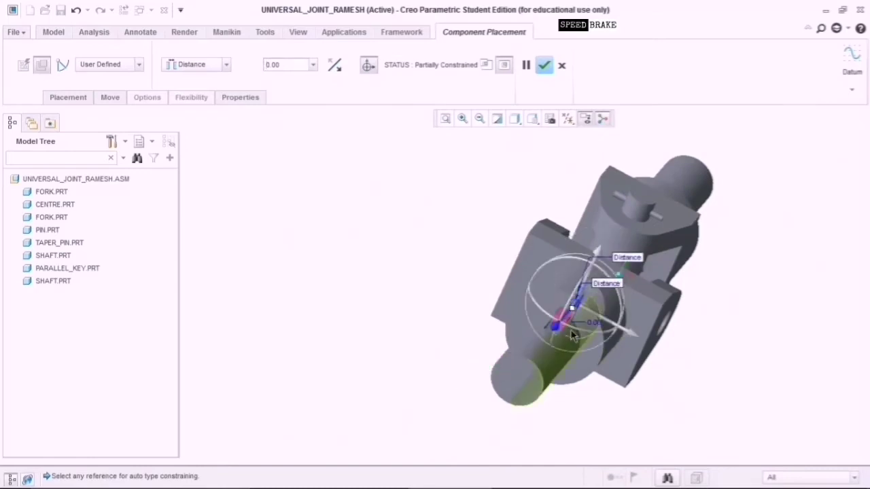
pyautogui.scroll(8, 570, 329)
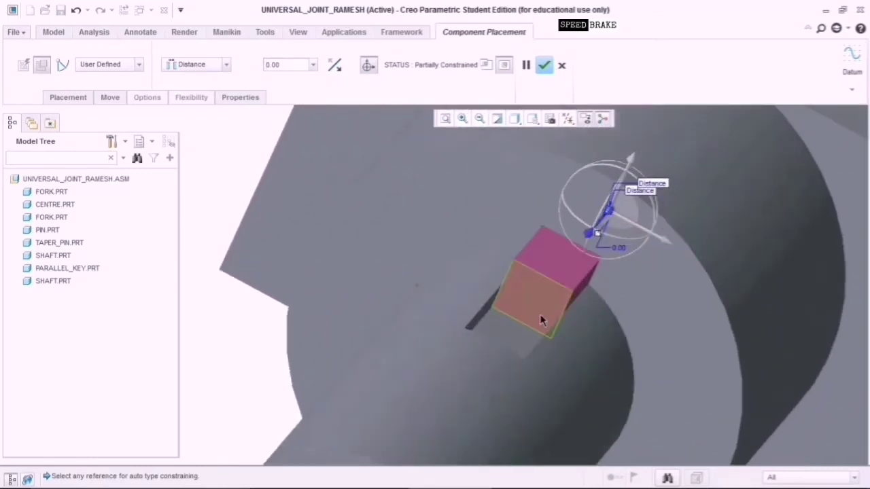
pyautogui.click(549, 319)
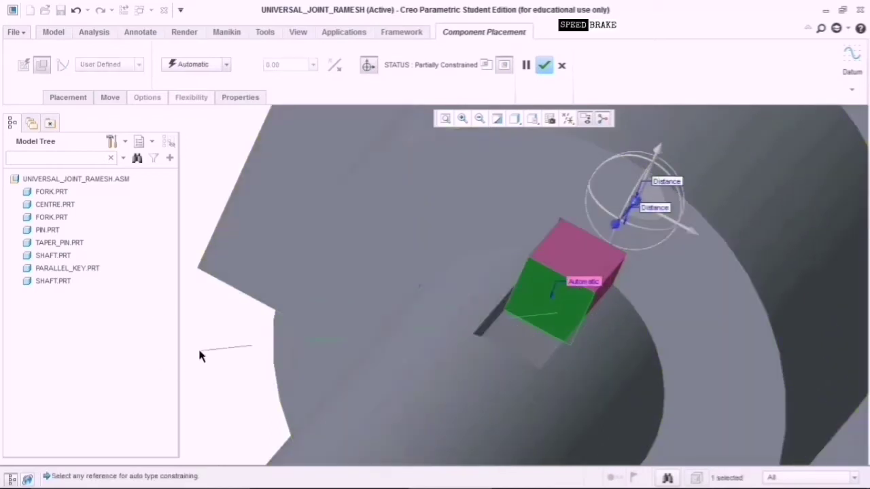
pyautogui.scroll(-5, 224, 344)
pyautogui.moveTo(216, 361); pyautogui.dragTo(325, 378, button='middle')
pyautogui.scroll(-6, 347, 397)
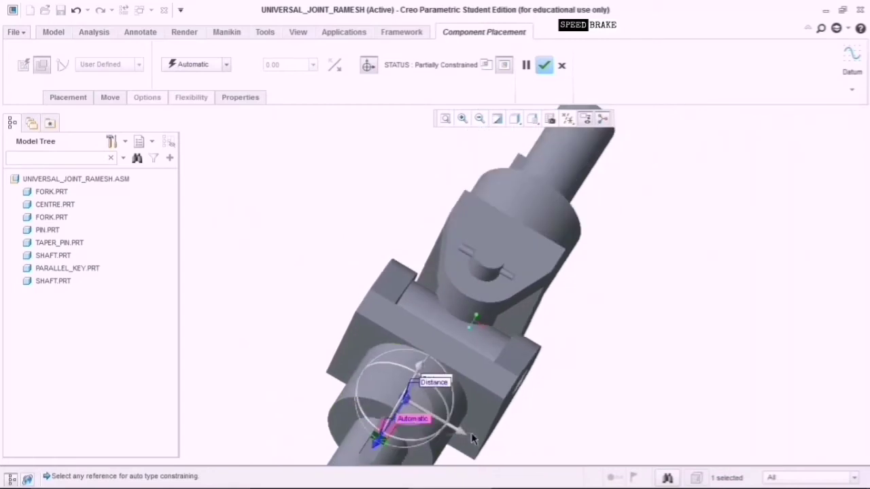
pyautogui.moveTo(475, 434); pyautogui.dragTo(595, 378, button='middle')
pyautogui.scroll(4, 432, 397)
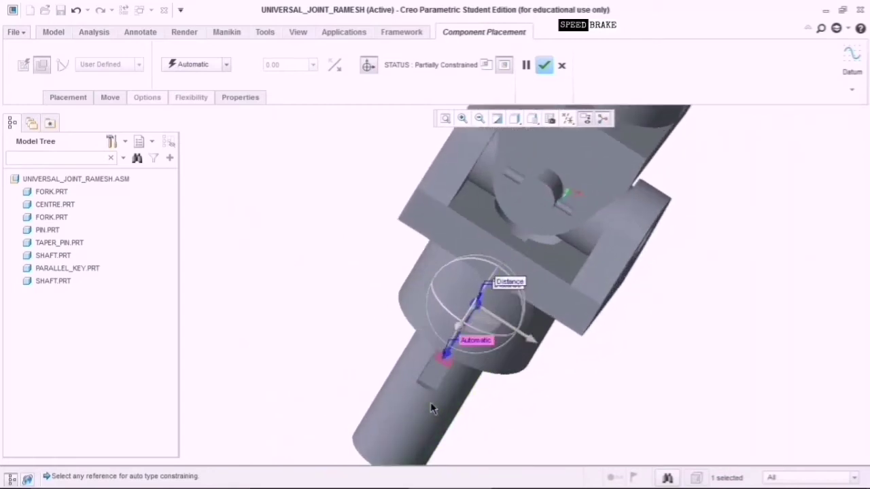
pyautogui.scroll(6, 436, 391)
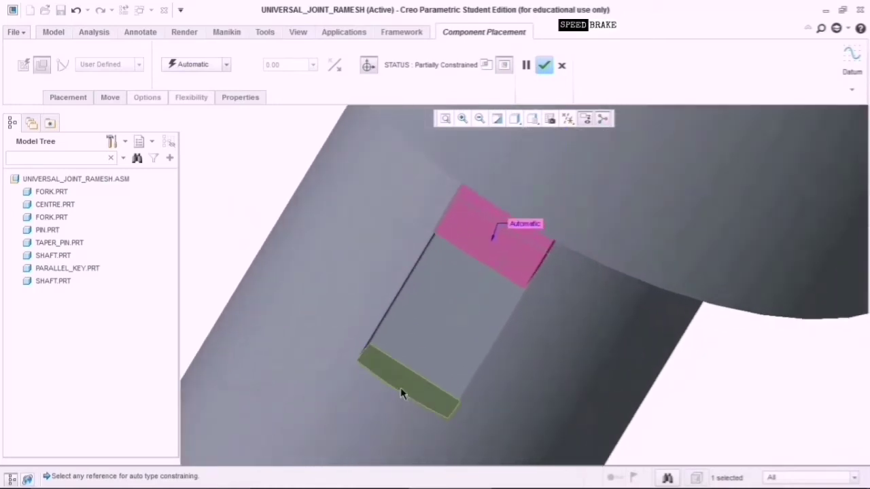
pyautogui.click(405, 388)
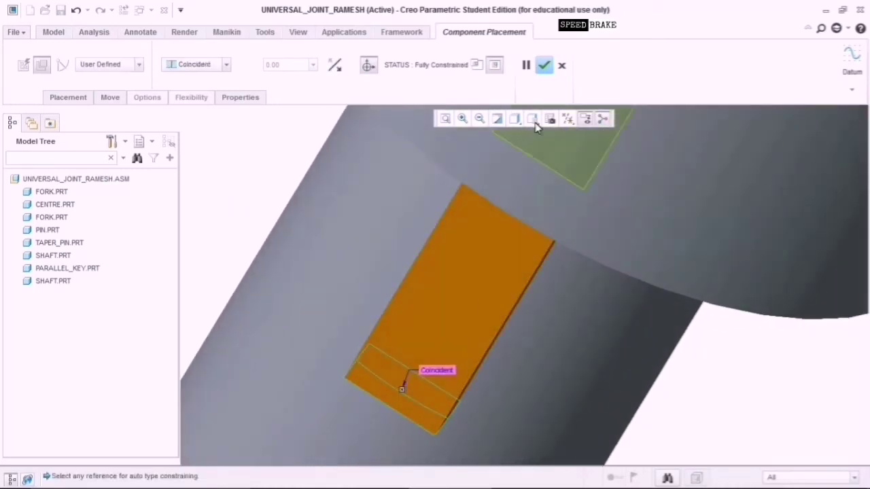
pyautogui.click(545, 66)
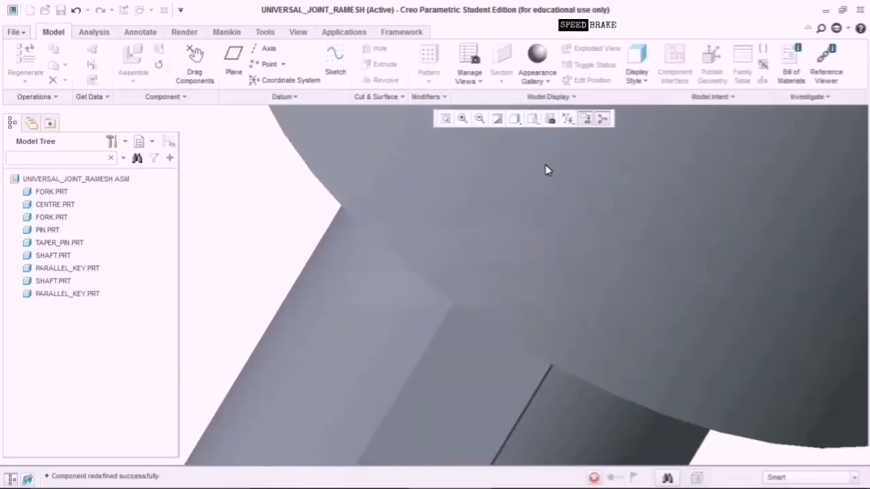
pyautogui.scroll(-4, 600, 351)
pyautogui.scroll(-3, 603, 415)
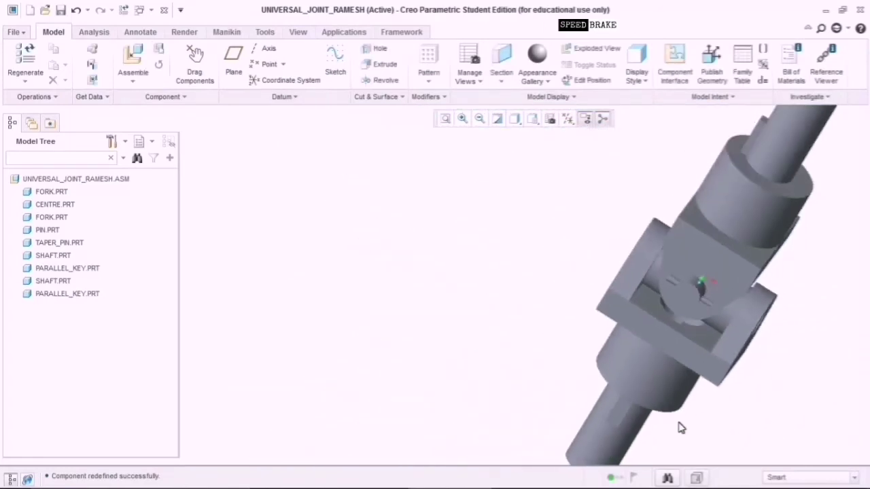
pyautogui.click(446, 119)
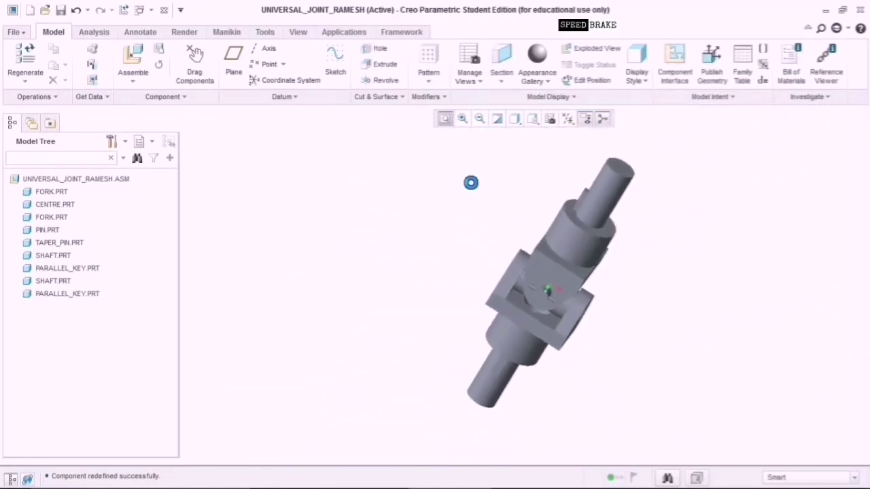
pyautogui.moveTo(538, 384); pyautogui.dragTo(657, 416, button='middle')
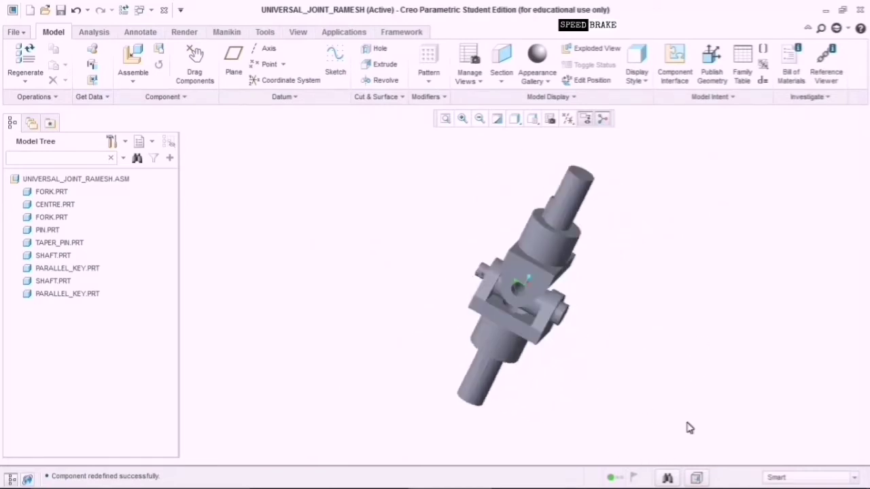
pyautogui.scroll(-3, 435, 331)
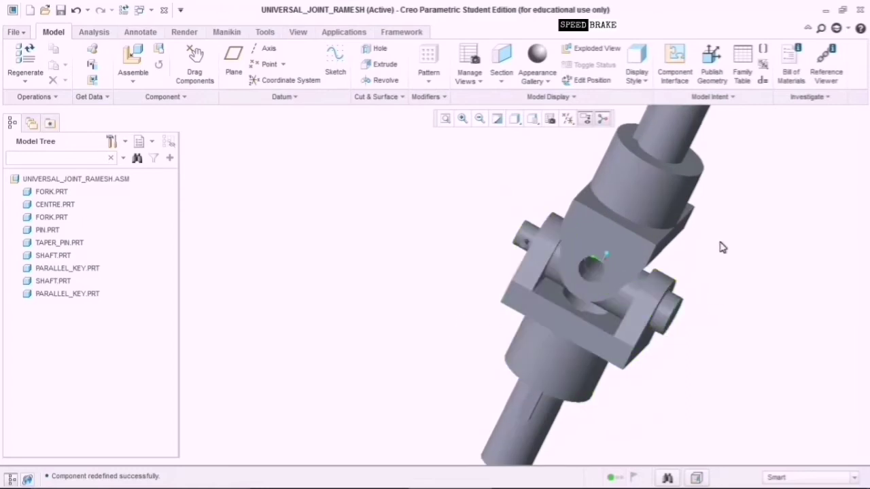
pyautogui.moveTo(722, 246); pyautogui.dragTo(803, 259, button='middle')
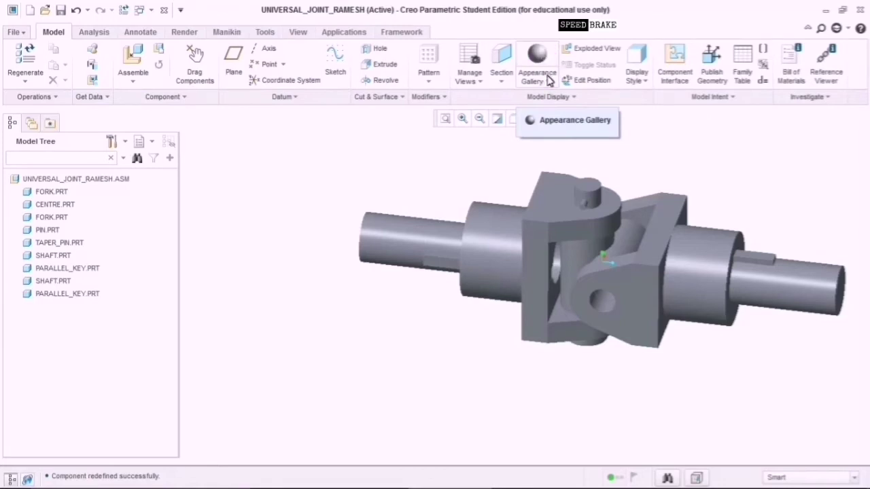
# Apply the green appearance to the right fork, then the left fork.
pyautogui.click(548, 76)
pyautogui.click(550, 84)
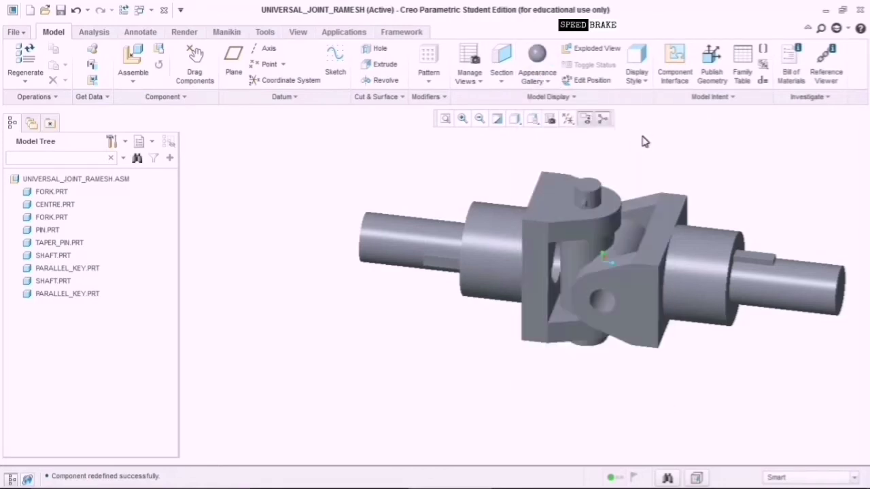
pyautogui.click(548, 80)
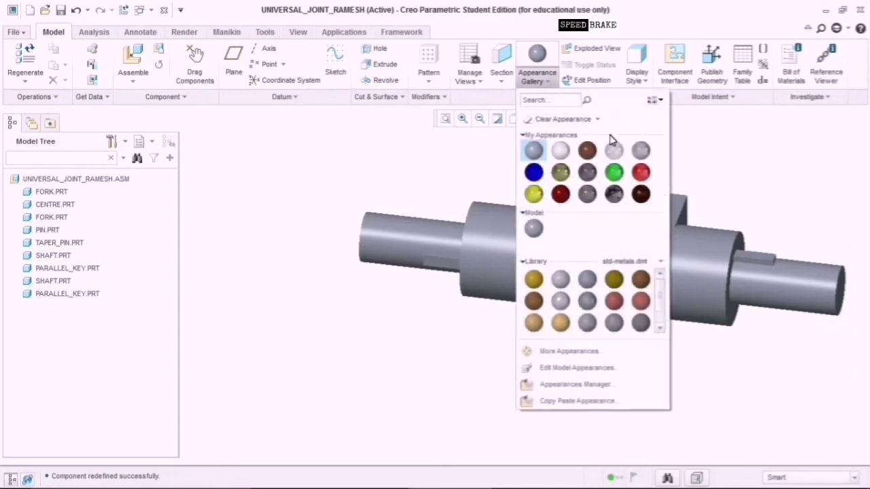
pyautogui.click(615, 173)
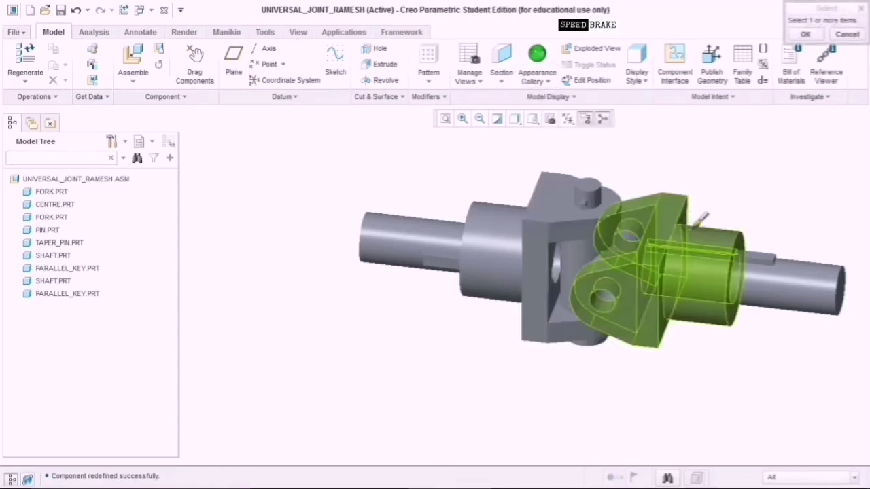
pyautogui.click(681, 251)
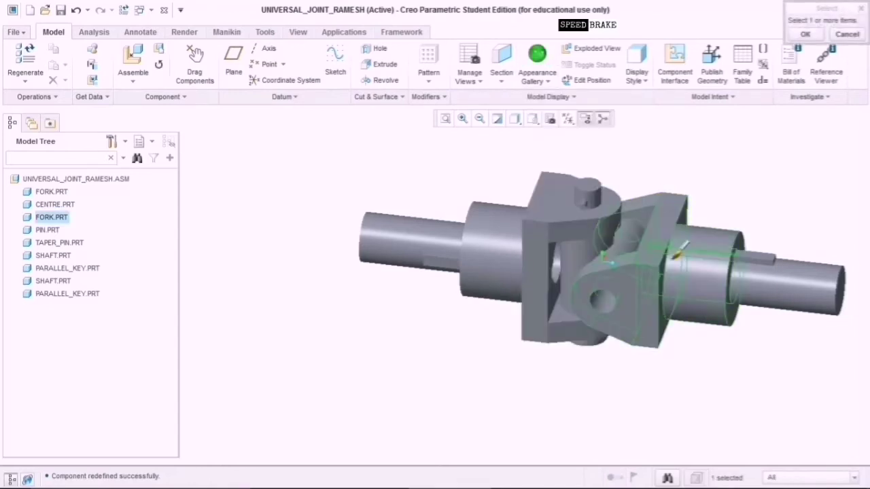
pyautogui.click(806, 35)
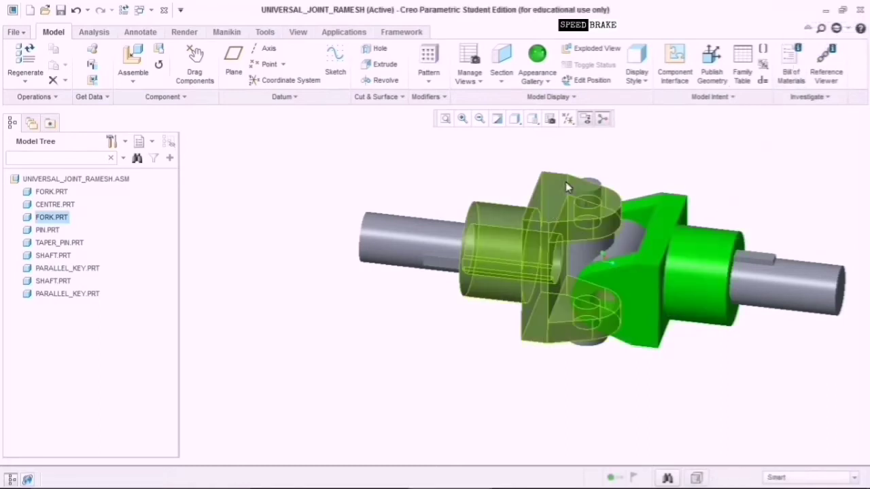
pyautogui.click(538, 60)
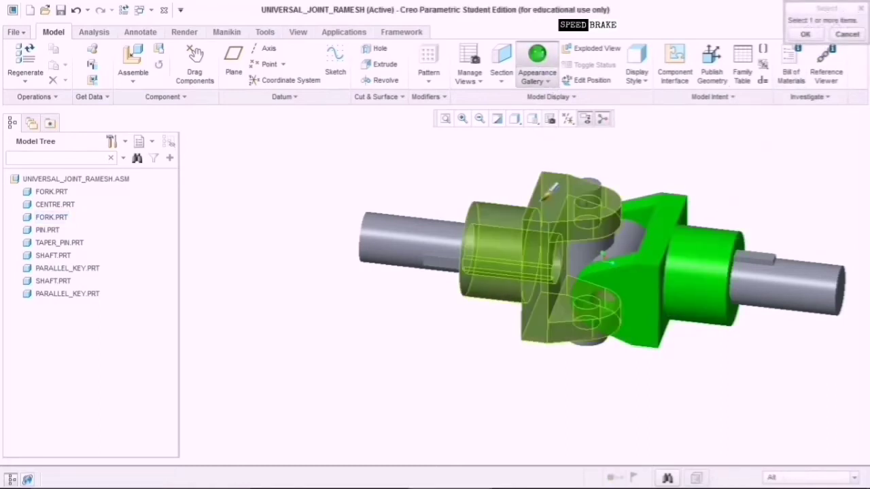
pyautogui.click(541, 207)
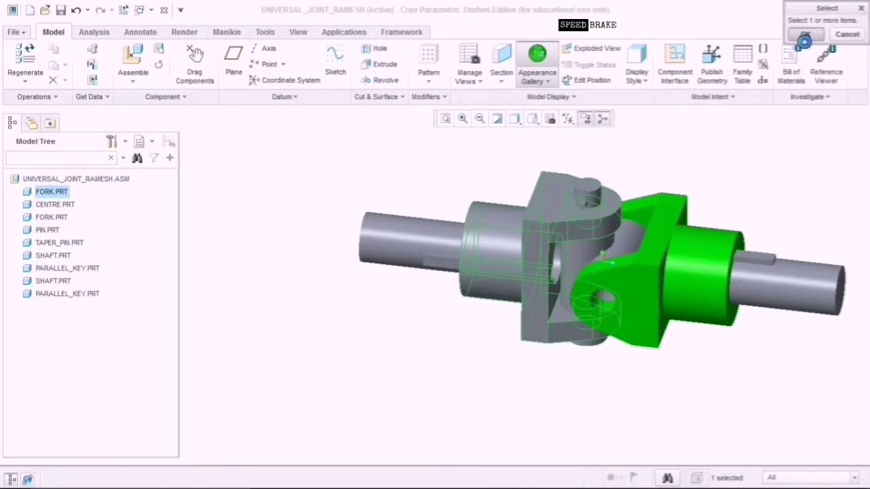
pyautogui.click(806, 34)
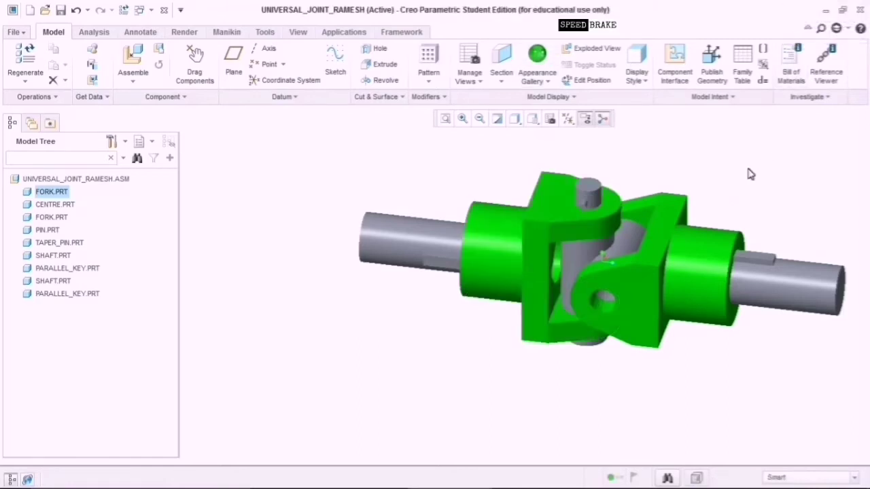
pyautogui.click(548, 81)
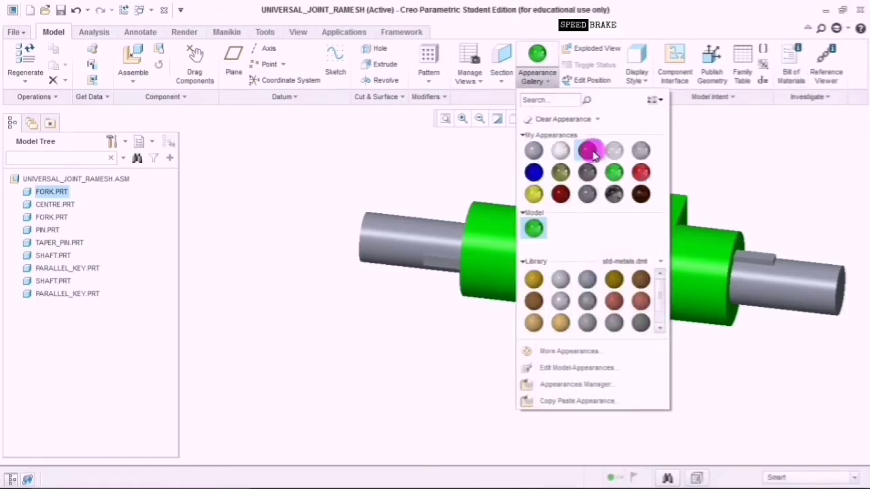
# Colour the centre cross piece brown.
pyautogui.click(589, 151)
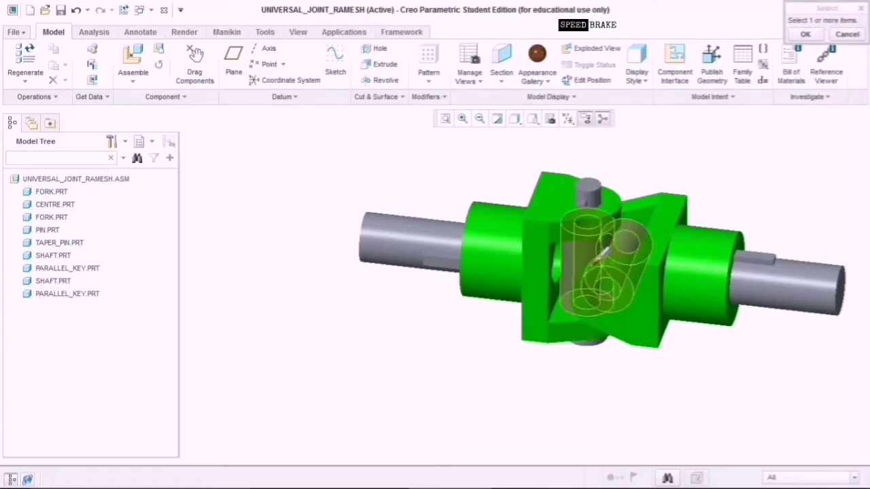
pyautogui.click(599, 258)
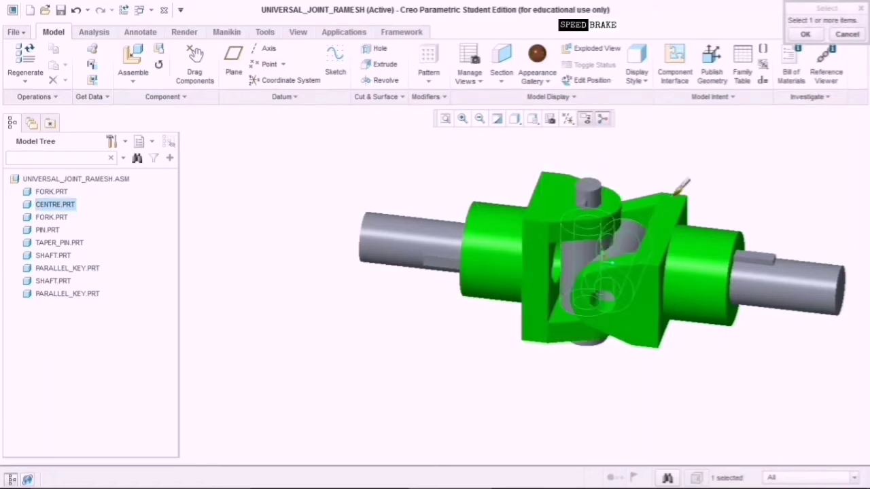
pyautogui.click(807, 33)
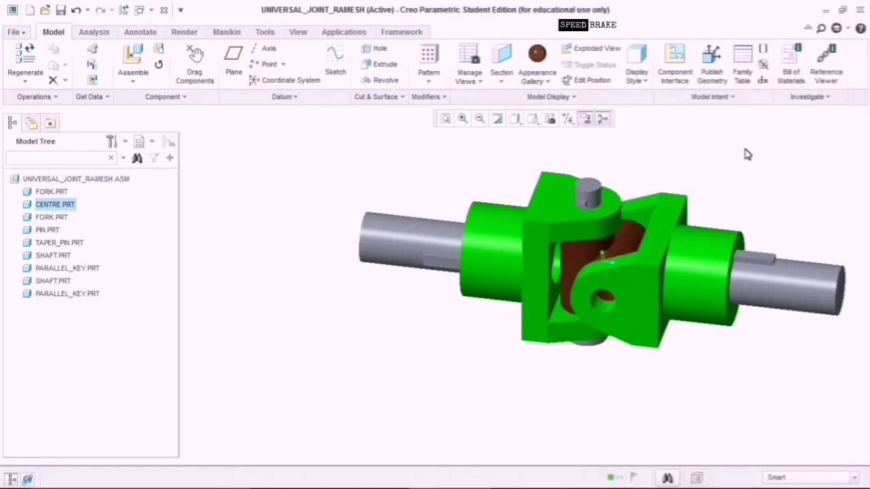
# Colour the left and right shafts red.
pyautogui.click(547, 82)
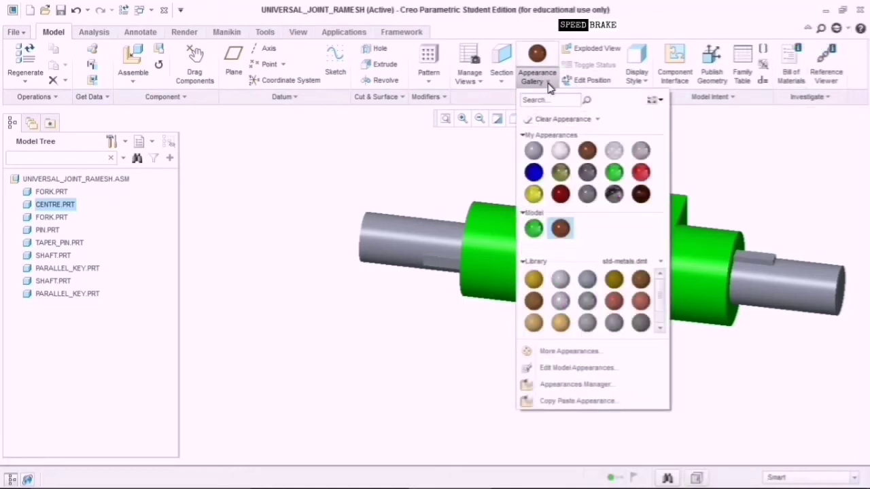
pyautogui.click(641, 173)
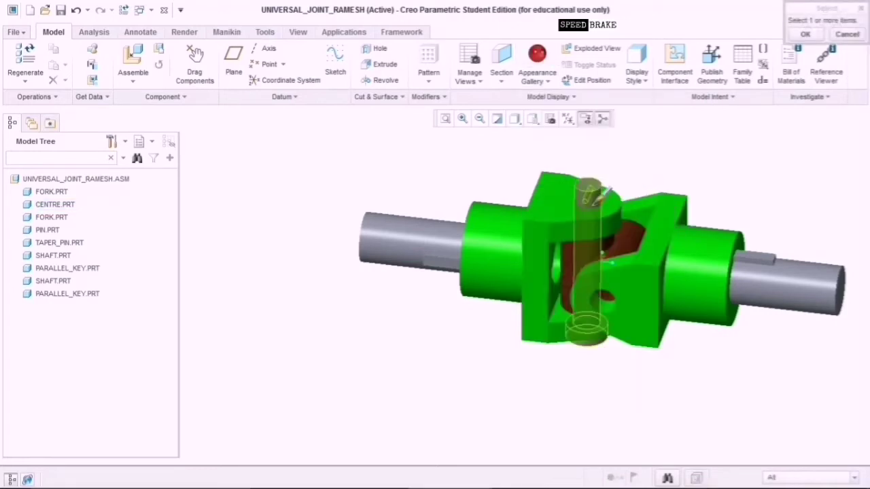
pyautogui.click(437, 237)
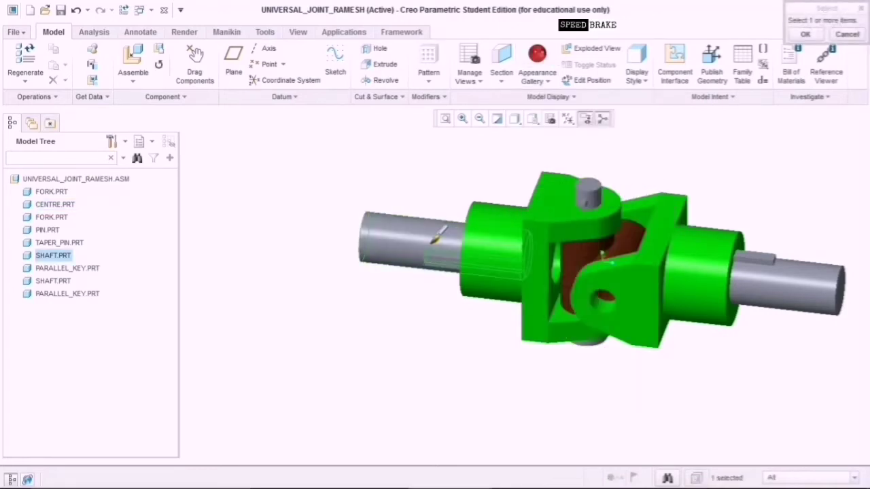
pyautogui.click(806, 35)
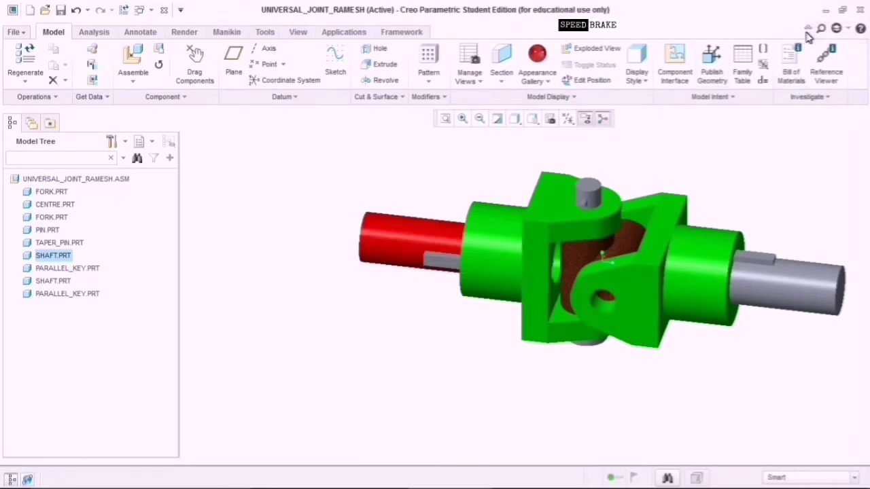
pyautogui.click(537, 56)
pyautogui.click(802, 310)
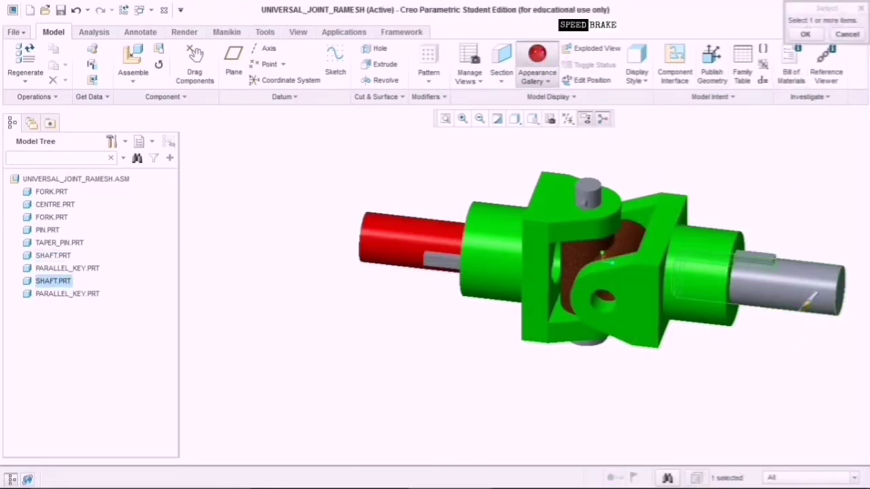
pyautogui.click(805, 35)
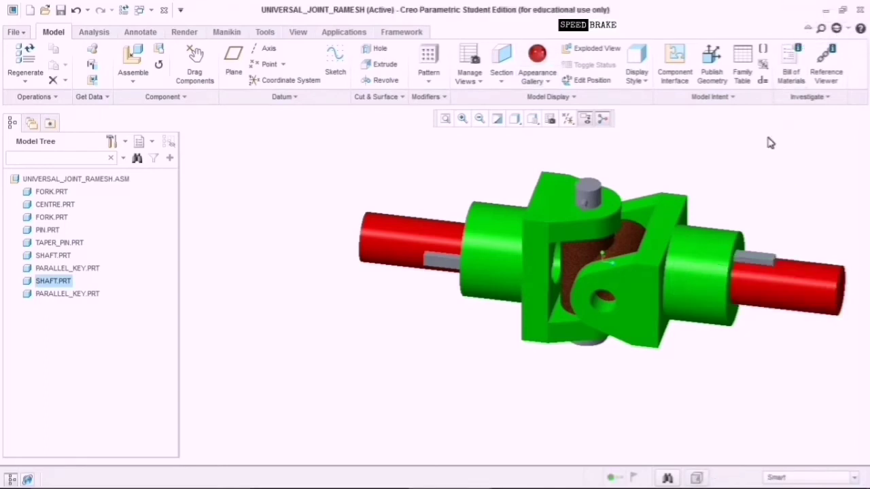
pyautogui.click(539, 82)
# Colour the right shaft yellow.
pyautogui.click(534, 195)
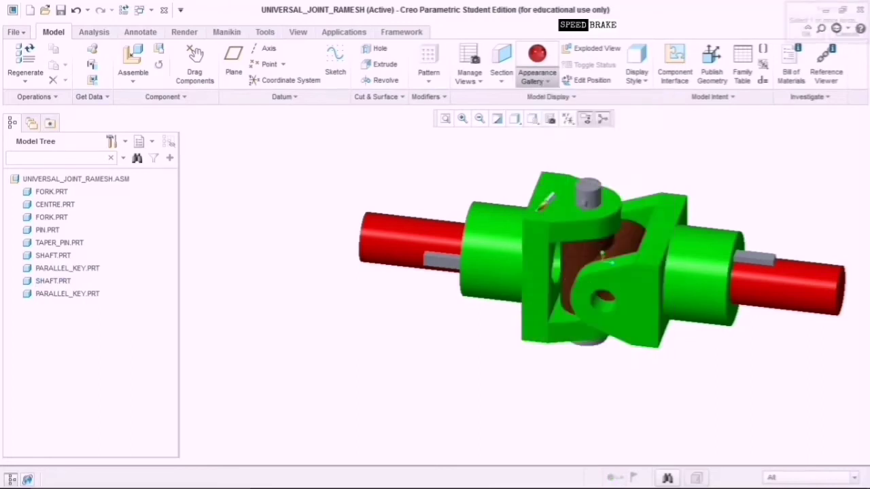
pyautogui.click(807, 274)
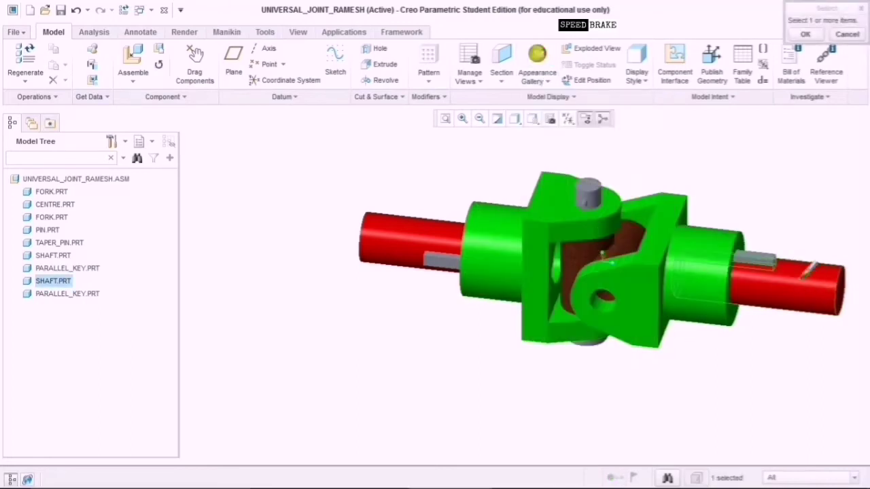
pyautogui.click(804, 35)
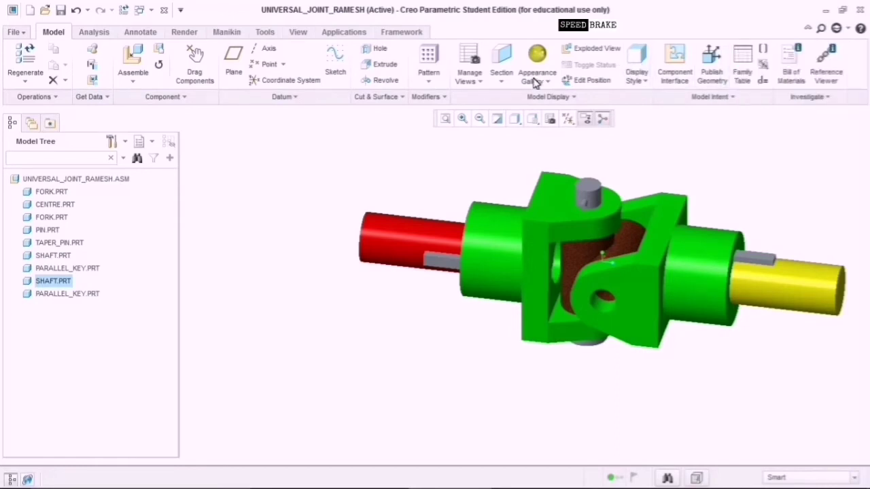
# Give the right and left parallel keys a copper library appearance.
pyautogui.click(548, 82)
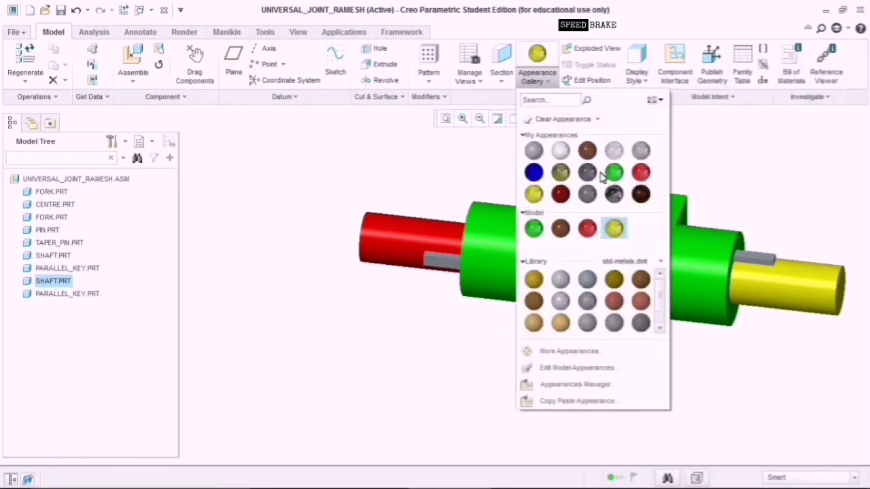
pyautogui.click(615, 304)
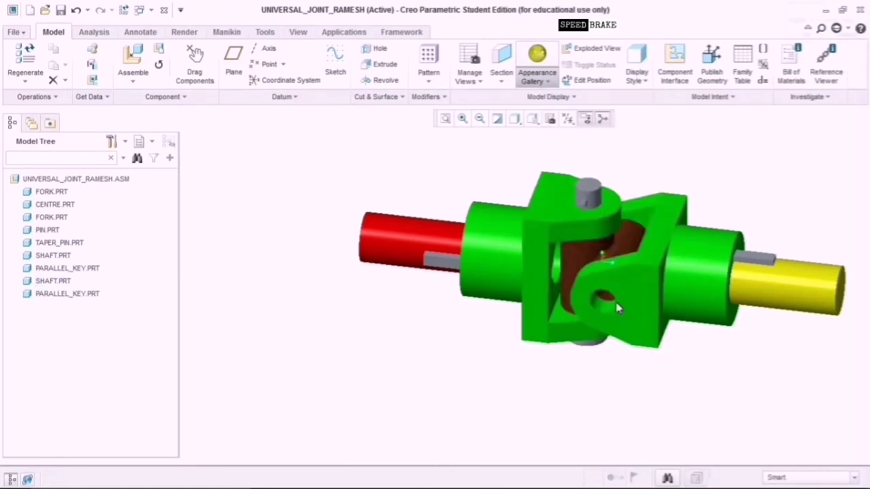
pyautogui.click(763, 262)
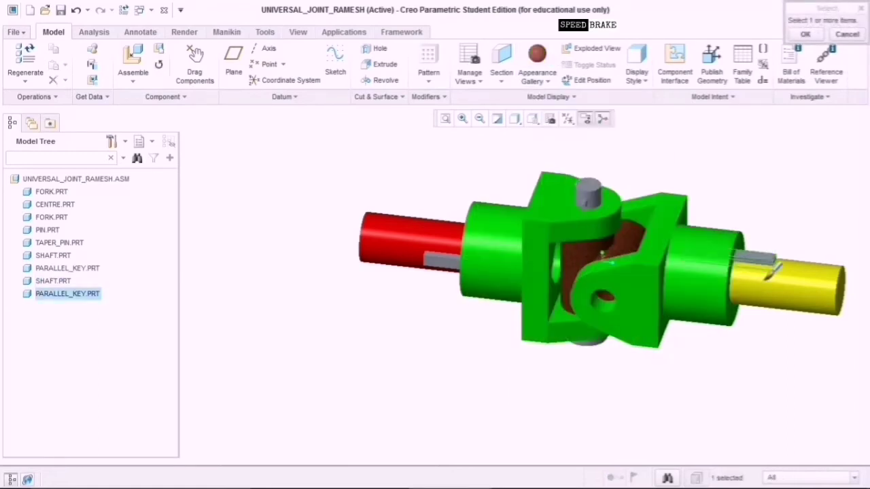
pyautogui.click(805, 34)
pyautogui.click(537, 56)
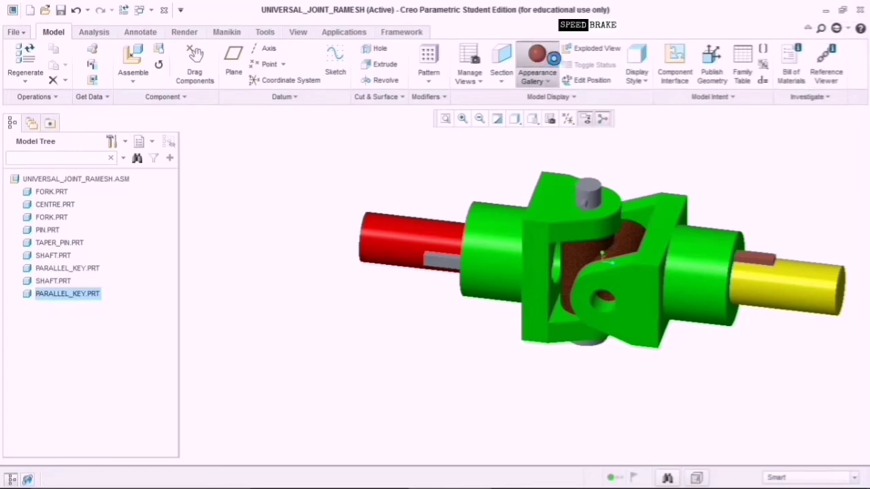
pyautogui.click(439, 286)
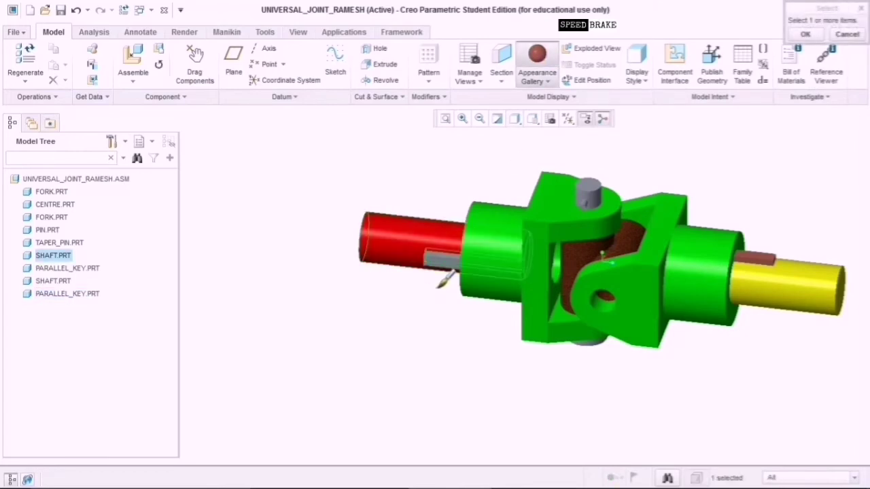
pyautogui.moveTo(410, 331); pyautogui.dragTo(423, 314, button='middle')
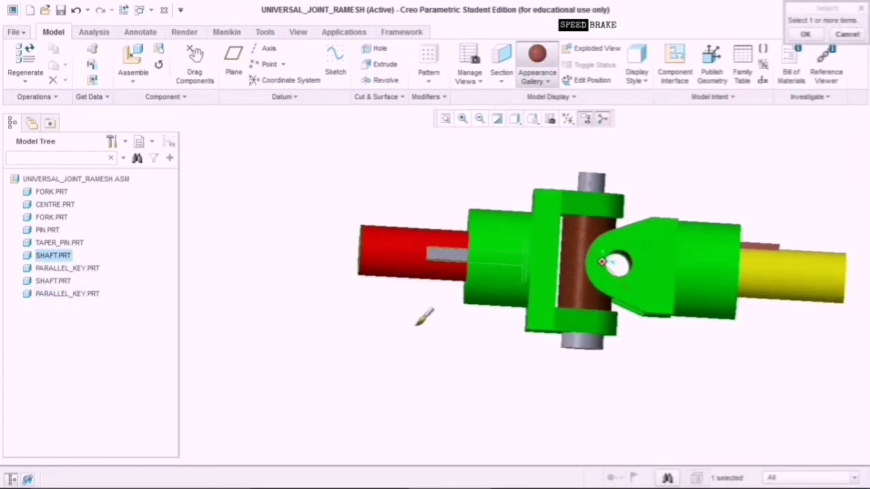
pyautogui.scroll(5, 413, 249)
pyautogui.click(462, 256)
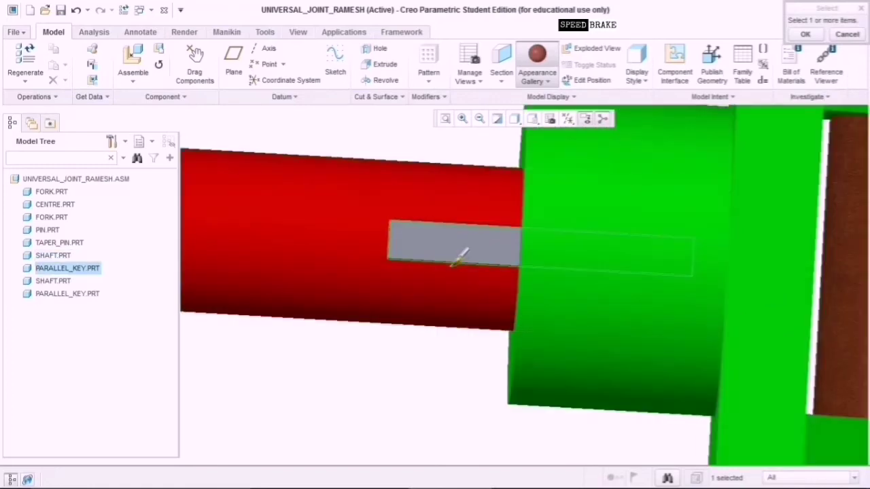
pyautogui.click(805, 35)
pyautogui.scroll(5, 487, 353)
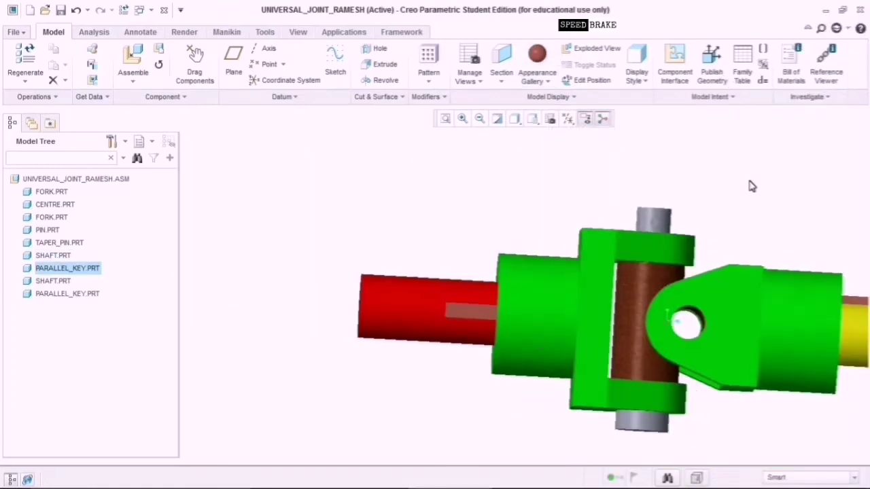
pyautogui.moveTo(752, 186); pyautogui.dragTo(605, 320, button='middle')
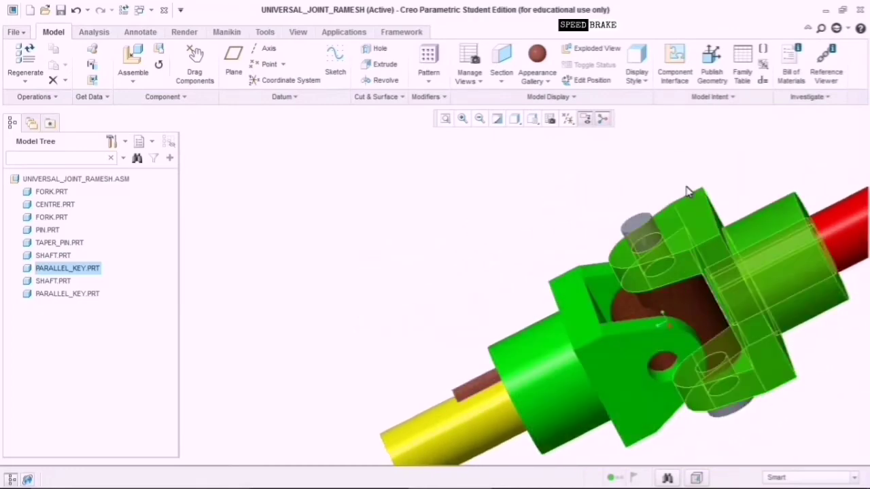
# Make the selected pins blue.
pyautogui.click(653, 231)
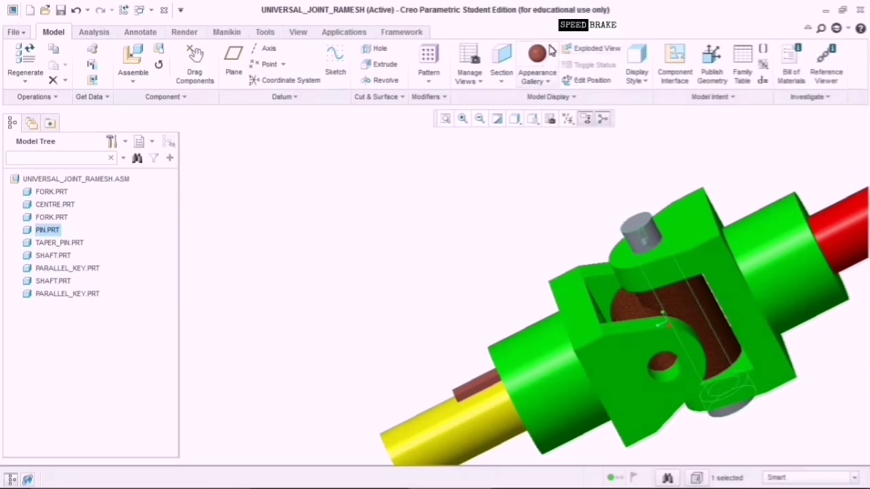
pyautogui.click(547, 81)
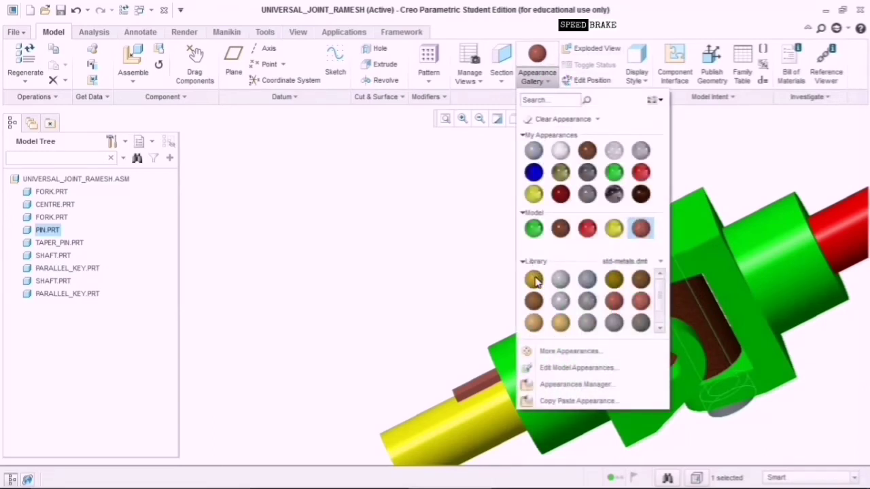
pyautogui.moveTo(536, 282)
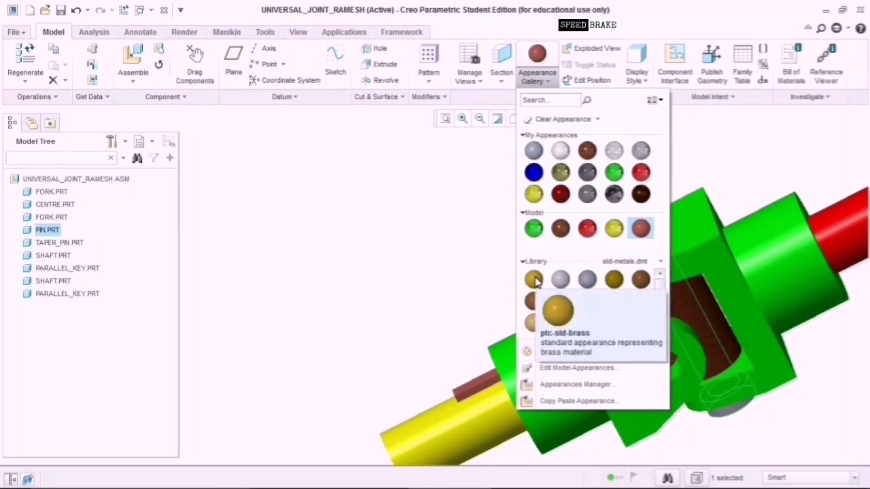
pyautogui.click(534, 172)
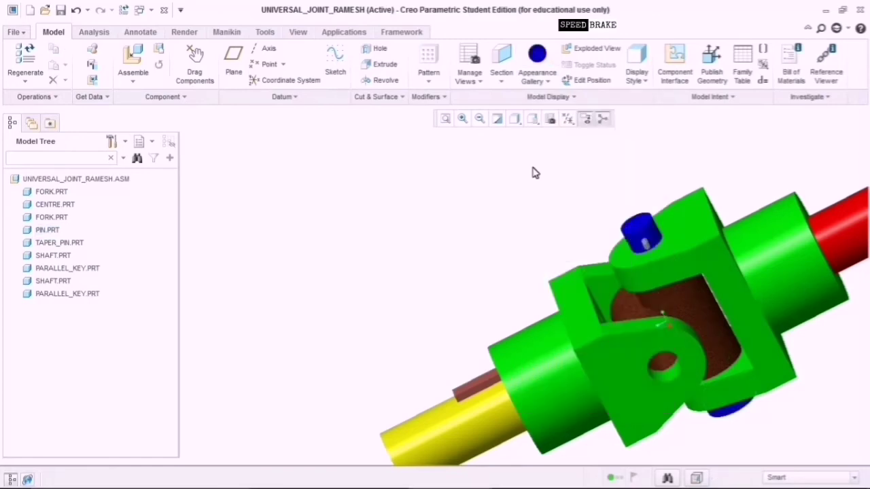
# Give the taper pin an olive finish.
pyautogui.moveTo(861, 371); pyautogui.dragTo(581, 331, button='middle')
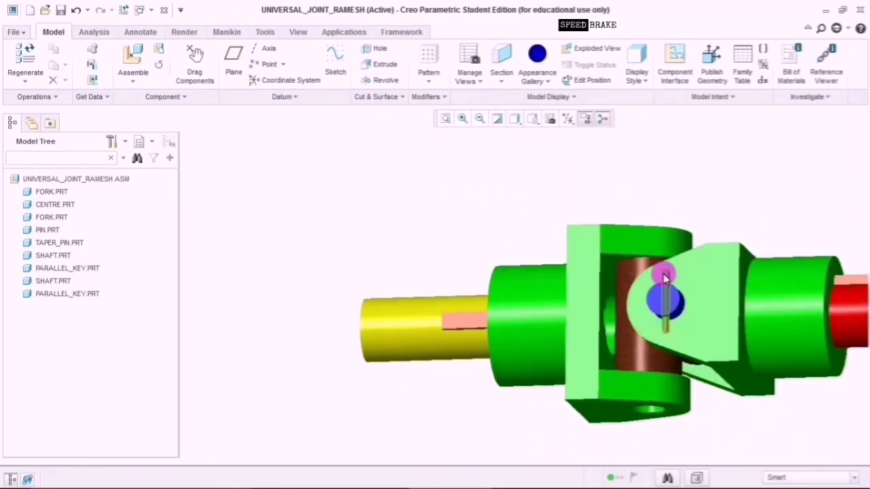
pyautogui.click(666, 278)
pyautogui.click(548, 81)
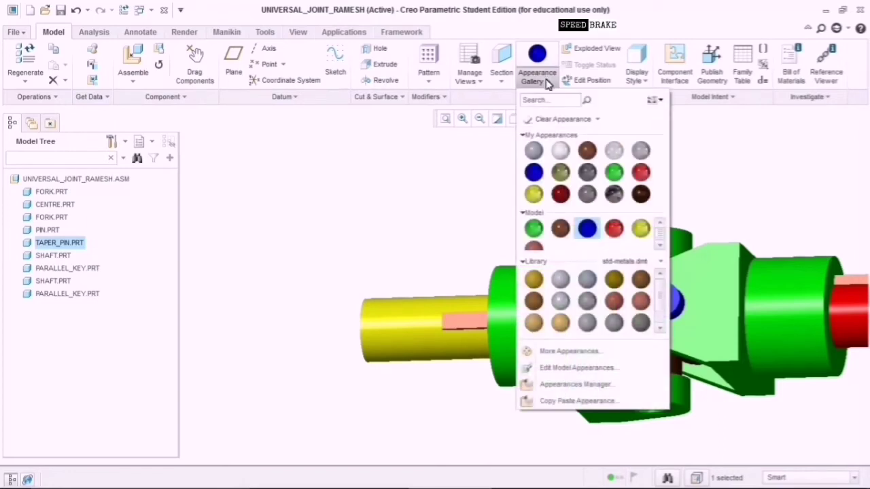
pyautogui.click(561, 174)
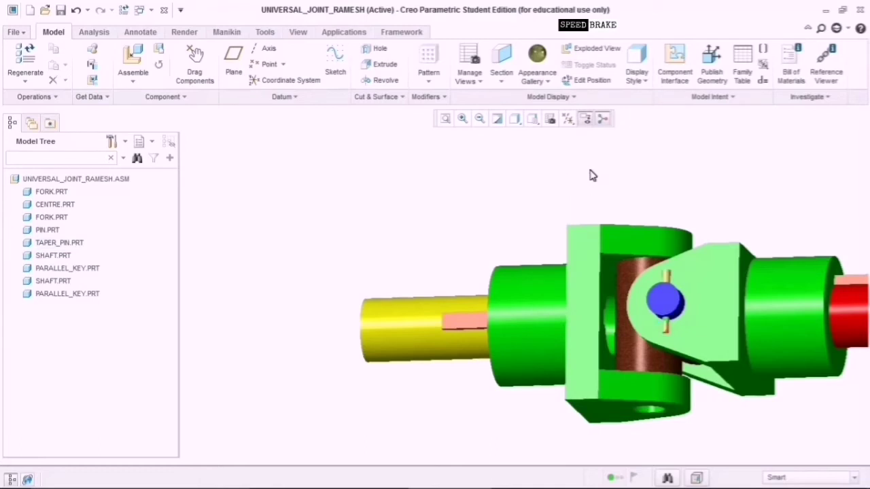
pyautogui.click(550, 81)
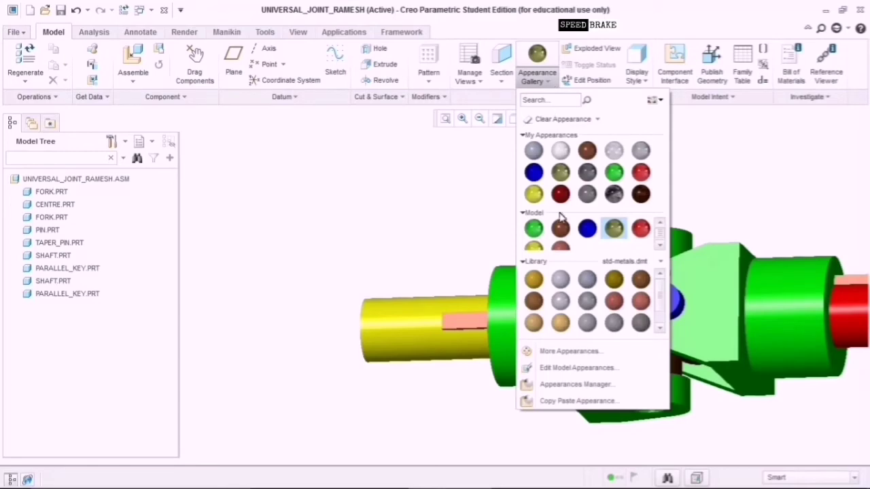
# Pick a brass library appearance and orbit the joint to inspect the pins and forks.
pyautogui.click(534, 323)
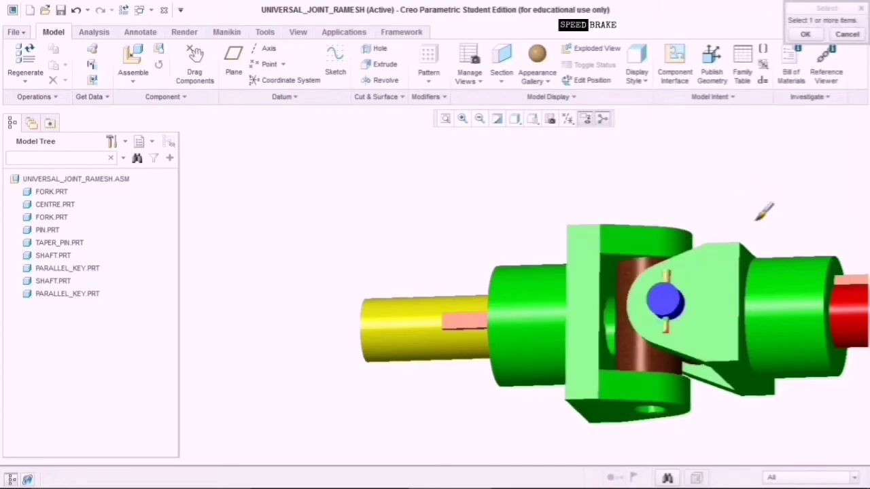
pyautogui.moveTo(764, 176); pyautogui.dragTo(514, 262, button='middle')
pyautogui.scroll(-3, 514, 262)
pyautogui.scroll(5, 722, 240)
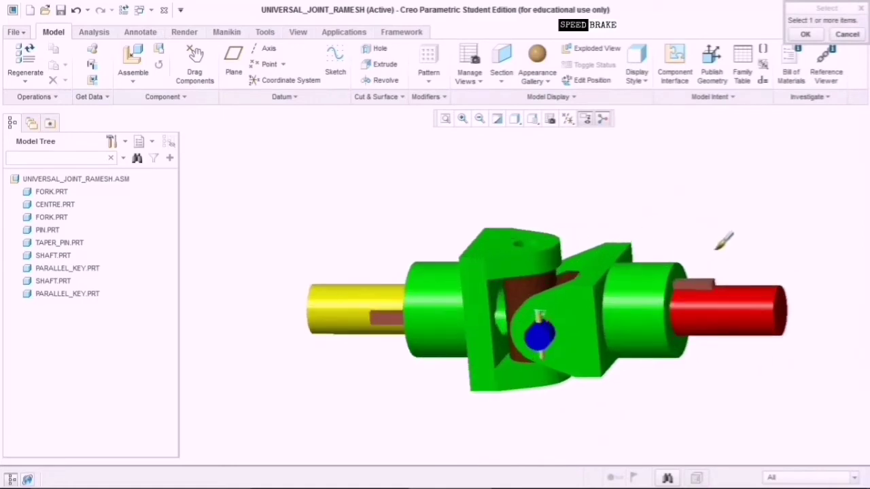
pyautogui.scroll(-2, 653, 252)
pyautogui.moveTo(656, 249); pyautogui.dragTo(488, 310, button='middle')
pyautogui.moveTo(693, 392); pyautogui.dragTo(258, 481, button='middle')
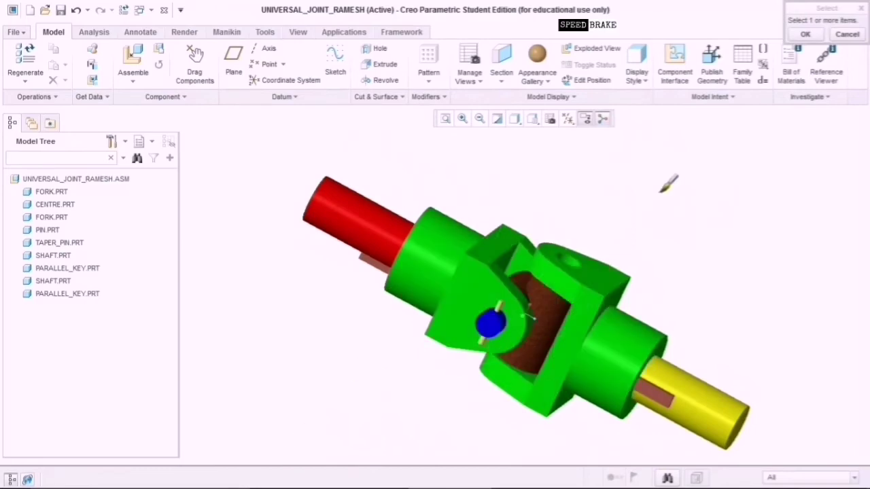
pyautogui.moveTo(666, 183); pyautogui.dragTo(360, 275, button='middle')
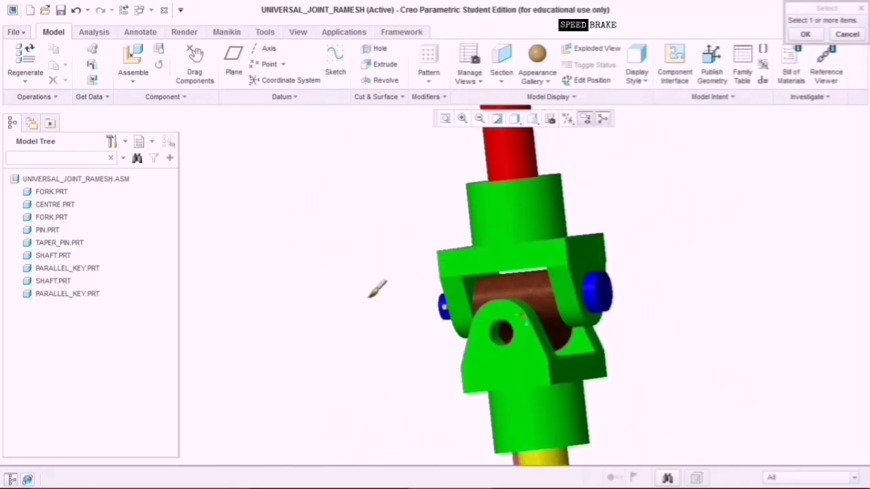
pyautogui.moveTo(821, 326); pyautogui.dragTo(556, 285, button='middle')
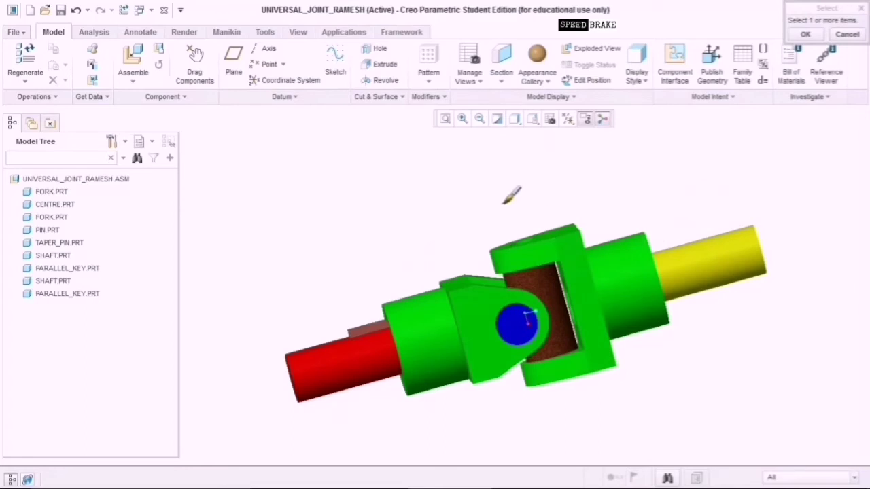
# Cancel the brass appearance and reframe the joint in a tilted view.
pyautogui.keyDown('ctrl'); pyautogui.moveTo(503, 187); pyautogui.dragTo(532, 213, button='middle'); pyautogui.keyUp('ctrl')
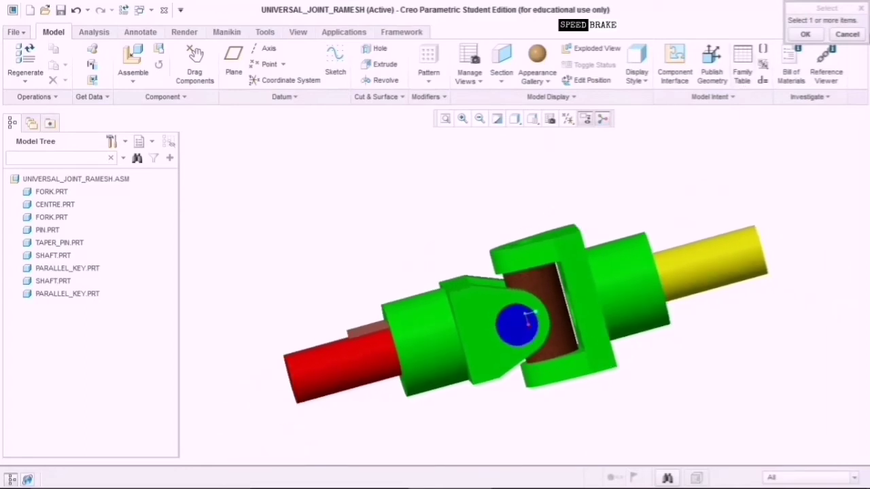
pyautogui.click(855, 36)
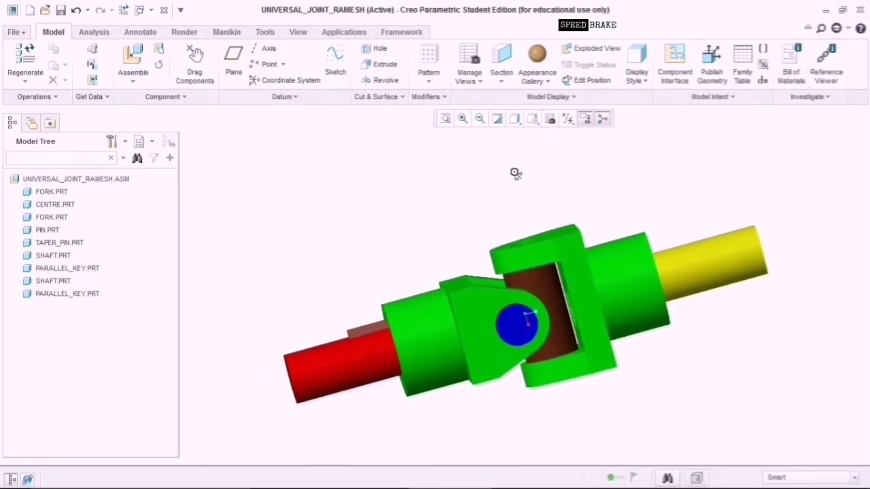
pyautogui.keyDown('ctrl'); pyautogui.moveTo(514, 167); pyautogui.dragTo(514, 208, button='middle'); pyautogui.keyUp('ctrl')
pyautogui.keyDown('shift'); pyautogui.moveTo(552, 330); pyautogui.dragTo(575, 444, button='middle'); pyautogui.keyUp('shift')
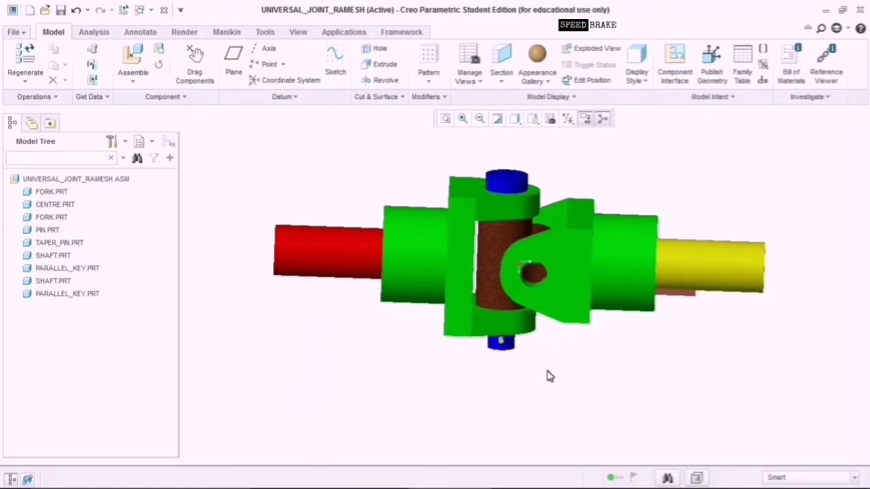
pyautogui.moveTo(550, 376); pyautogui.dragTo(544, 136, button='middle')
# Apply ptc-metallic-blue to the second FORK.PRT and orbit to view it.
pyautogui.click(537, 76)
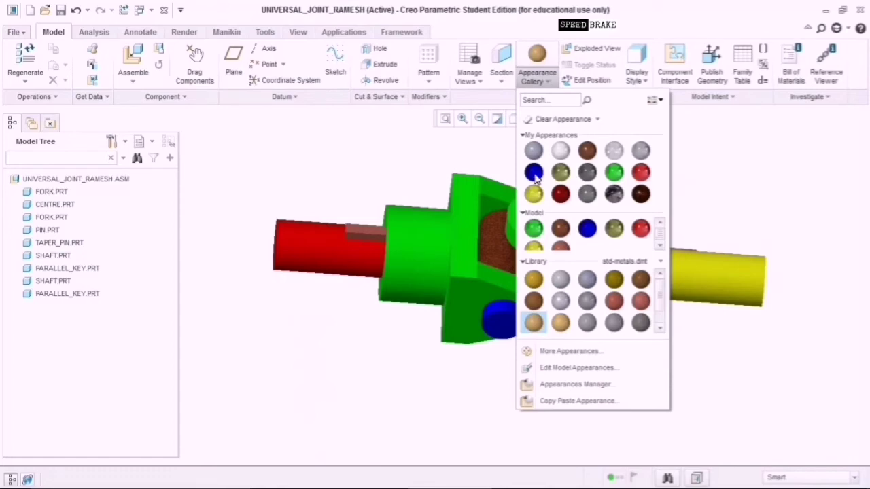
pyautogui.moveTo(535, 175)
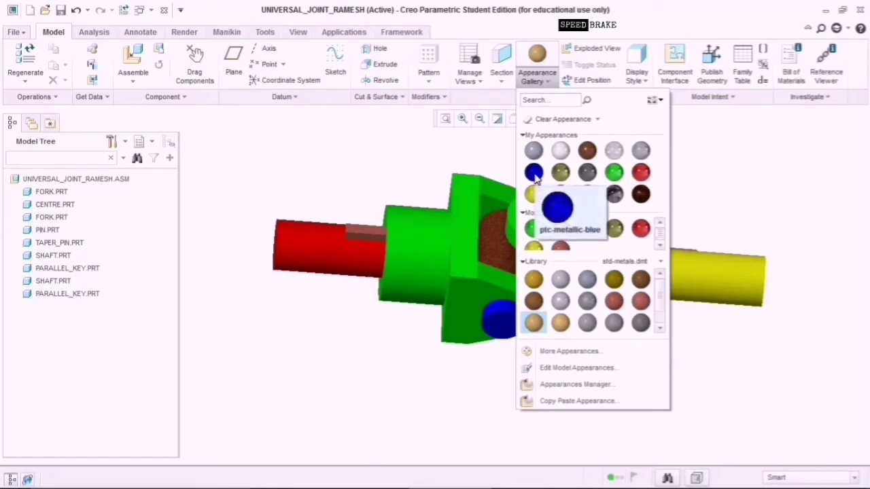
pyautogui.click(535, 173)
pyautogui.click(622, 257)
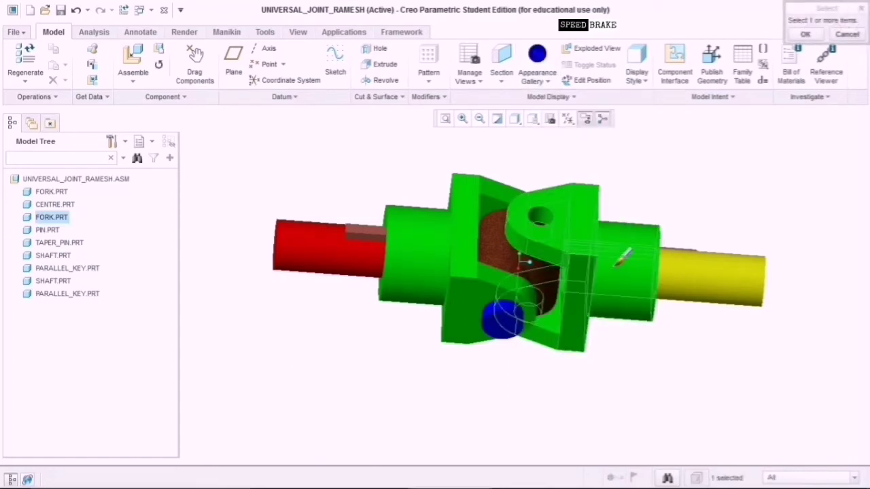
pyautogui.click(805, 35)
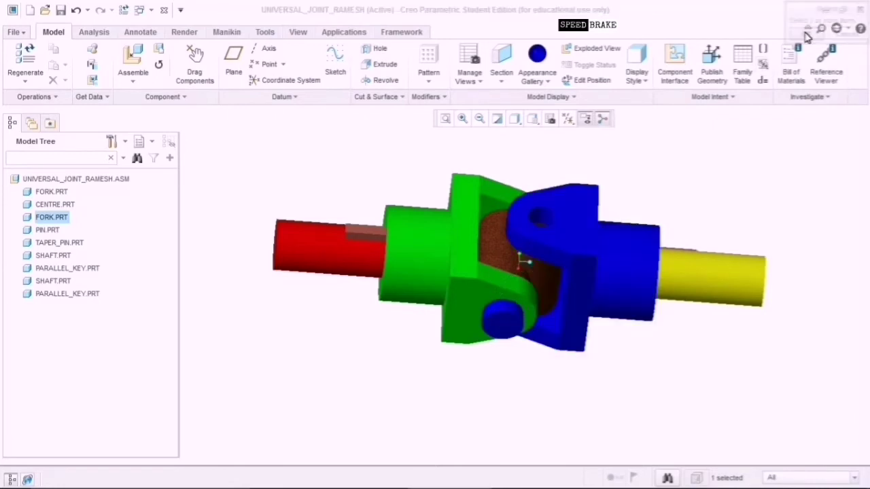
pyautogui.moveTo(699, 188); pyautogui.dragTo(540, 260, button='middle')
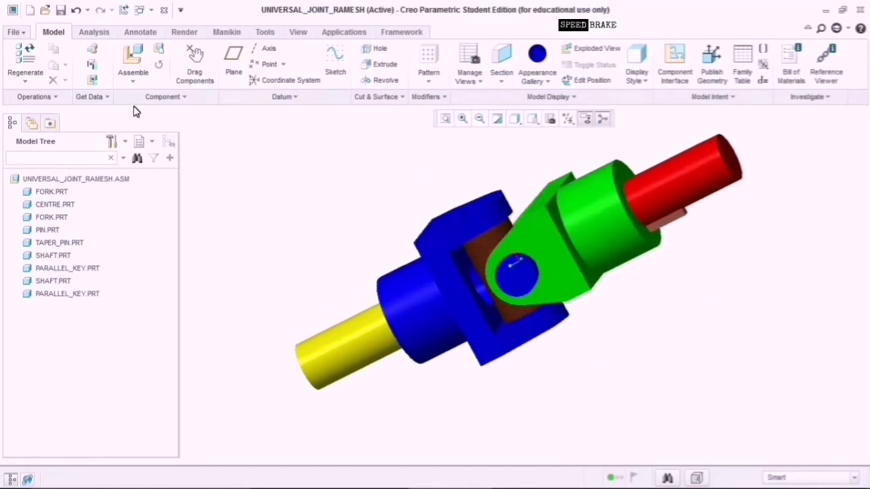
# Start a new Design assembly with no default template, naming it beginning 'De'.
pyautogui.click(30, 10)
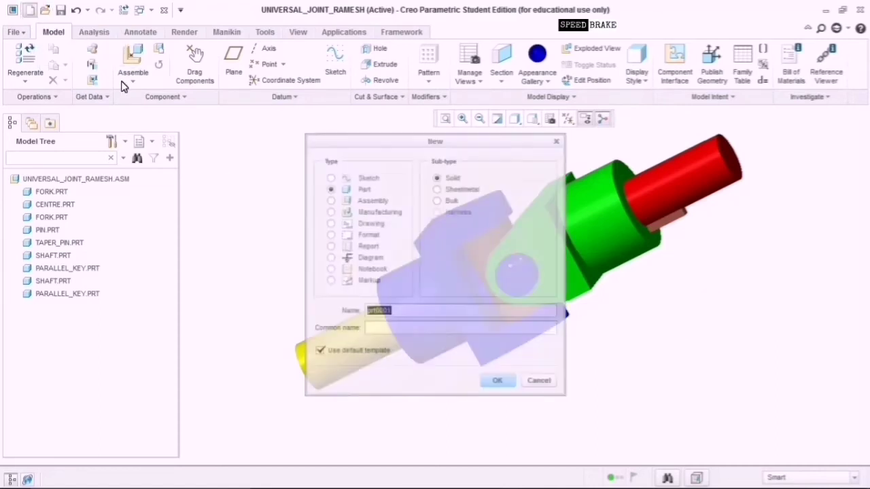
pyautogui.click(330, 200)
pyautogui.click(336, 352)
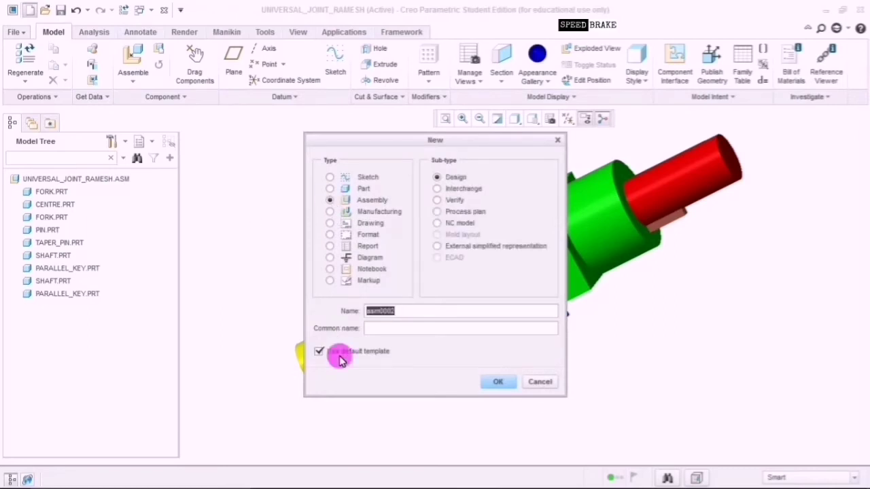
pyautogui.click(402, 316)
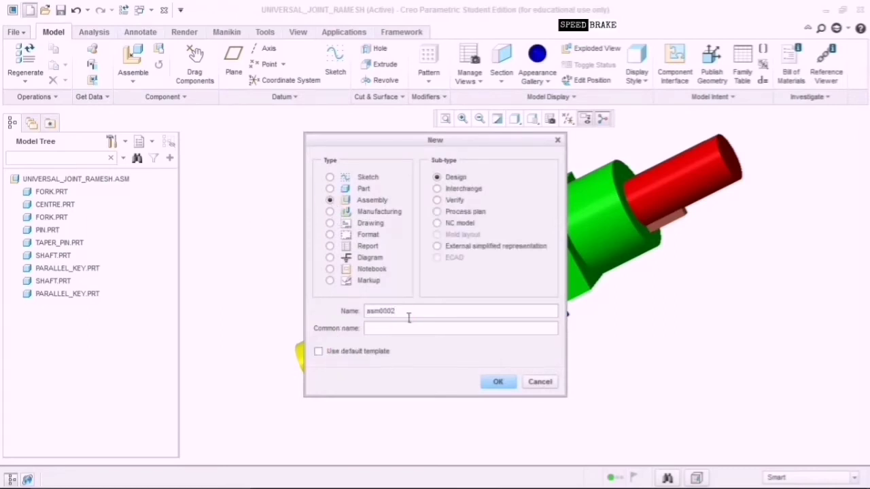
pyautogui.press('BackSpace')
pyautogui.press('BackSpace')
pyautogui.press('BackSpace')
pyautogui.press('BackSpace')
pyautogui.press('BackSpace')
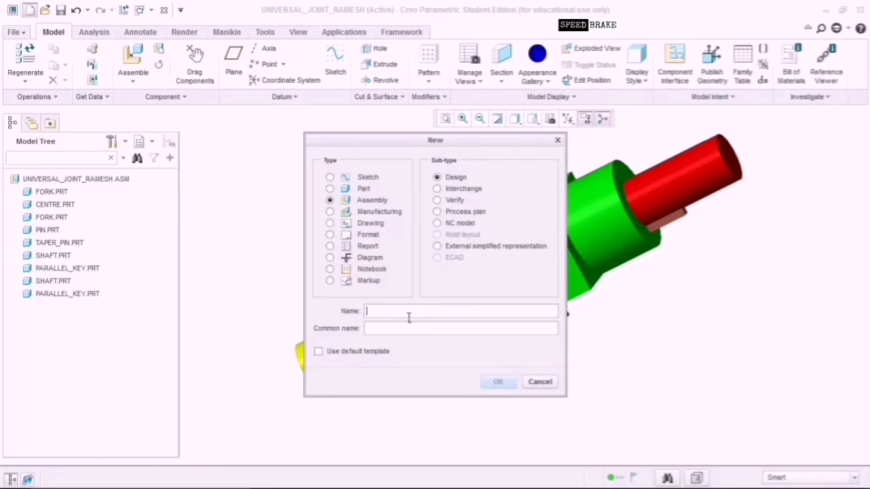
pyautogui.write('Detail_Universal_joint')
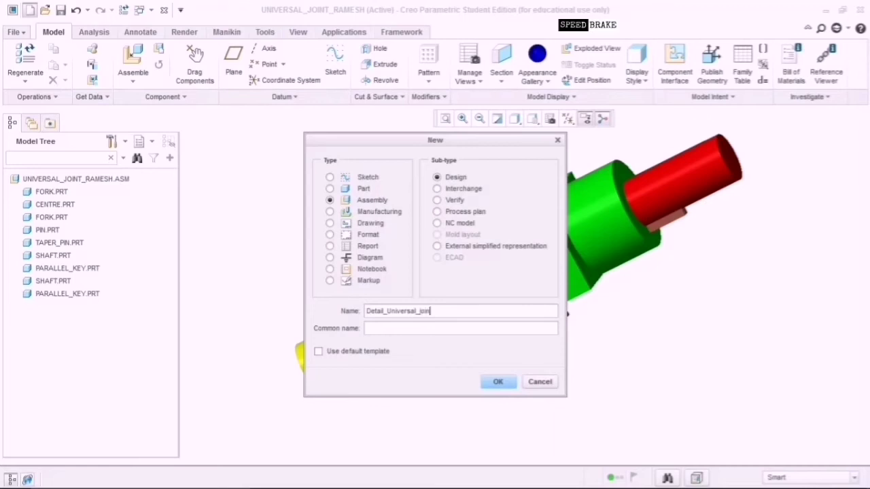
# Create a new Drawing file Detail_Universal_joint, filling in its common name.
pyautogui.click(402, 331)
pyautogui.click(330, 223)
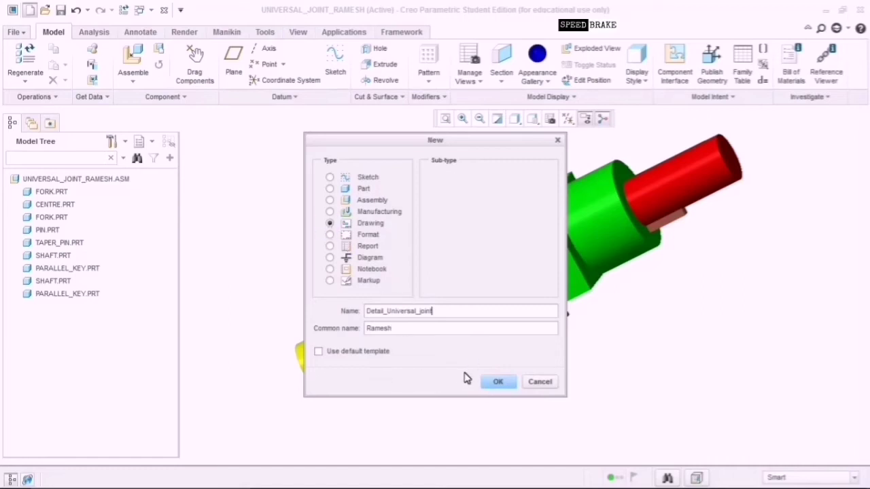
pyautogui.click(496, 382)
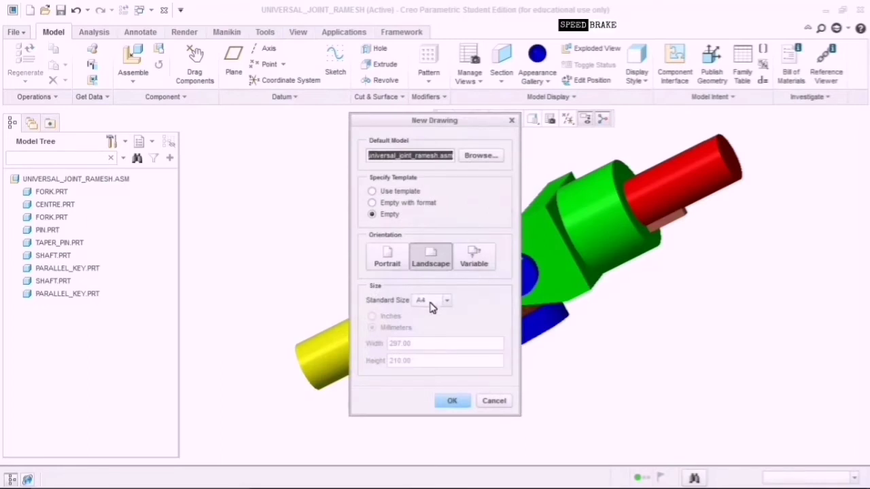
# Create the empty landscape A4 drawing and maximize its window.
pyautogui.click(426, 301)
pyautogui.click(429, 306)
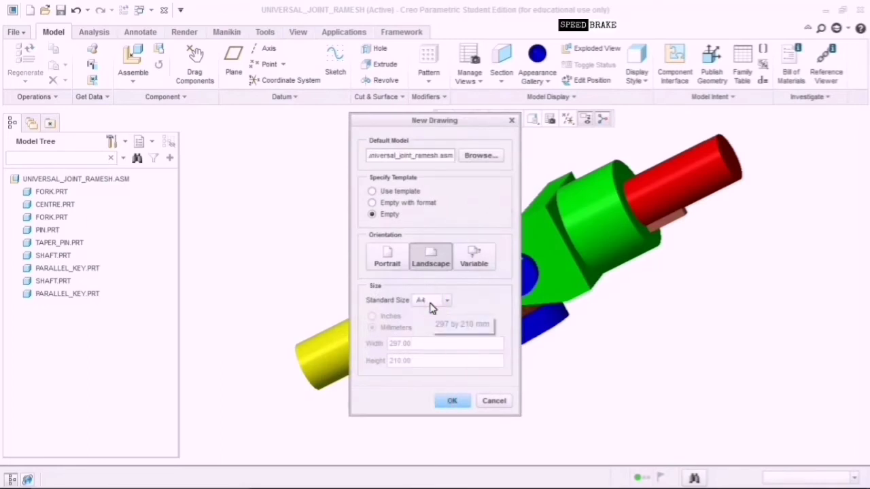
pyautogui.click(451, 400)
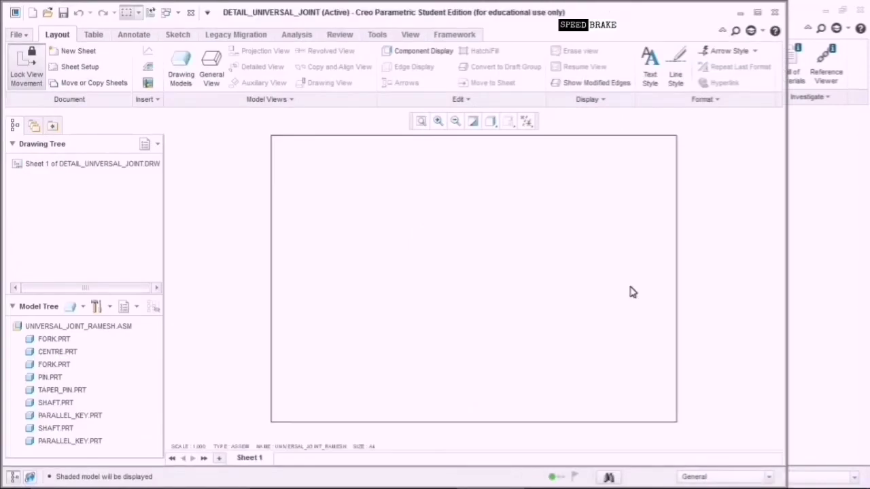
pyautogui.click(757, 14)
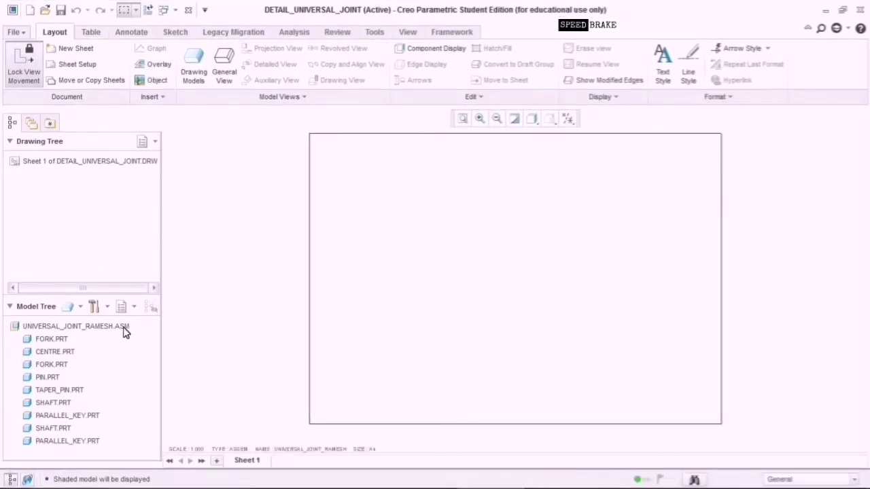
pyautogui.moveTo(125, 331); pyautogui.dragTo(174, 236)
# Place a general view of the assembly with no combined state at custom scale 0.6.
pyautogui.click(225, 72)
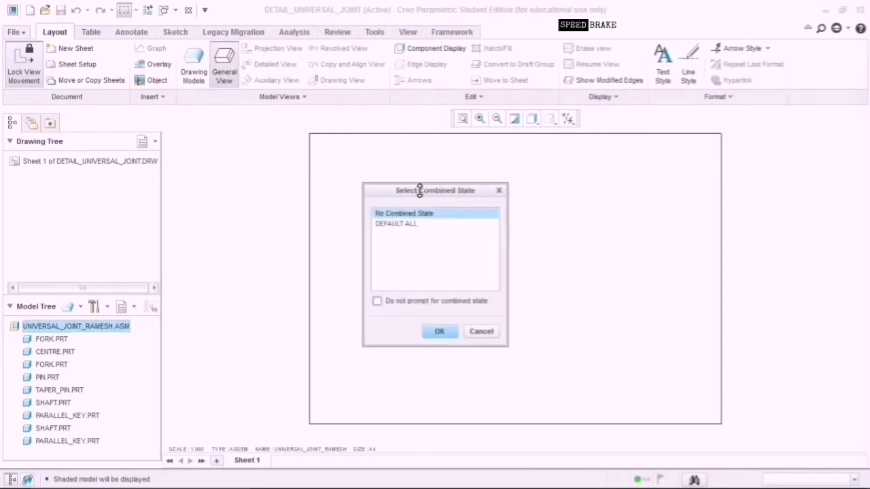
pyautogui.click(439, 332)
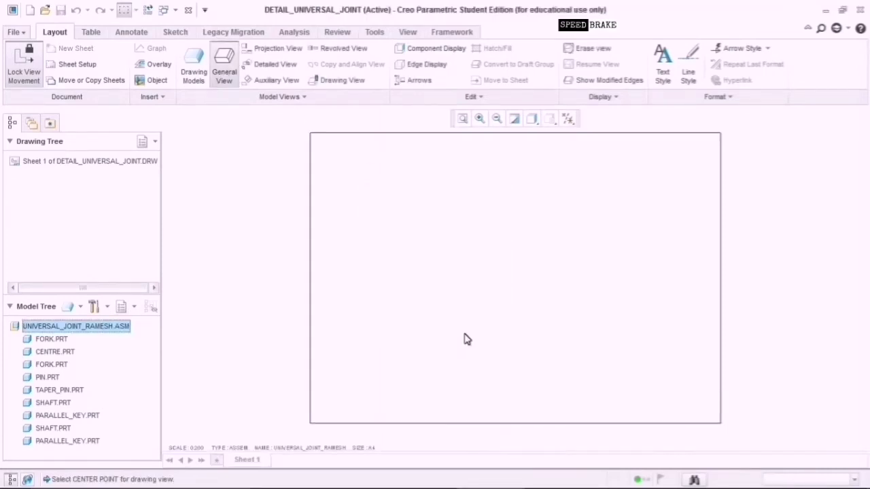
pyautogui.click(626, 258)
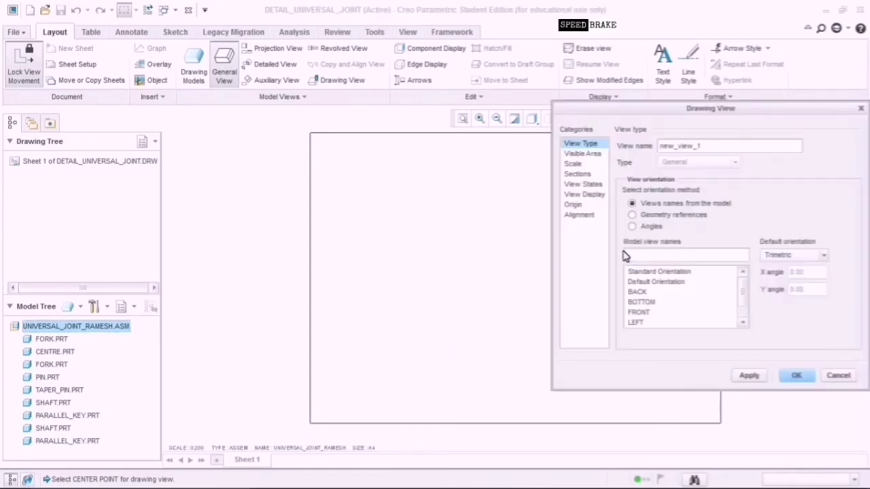
pyautogui.click(572, 164)
pyautogui.click(673, 159)
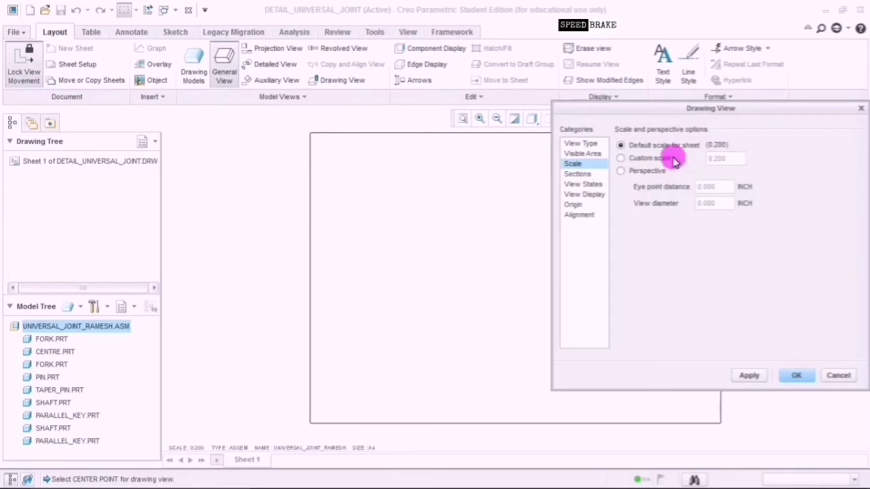
pyautogui.click(718, 160)
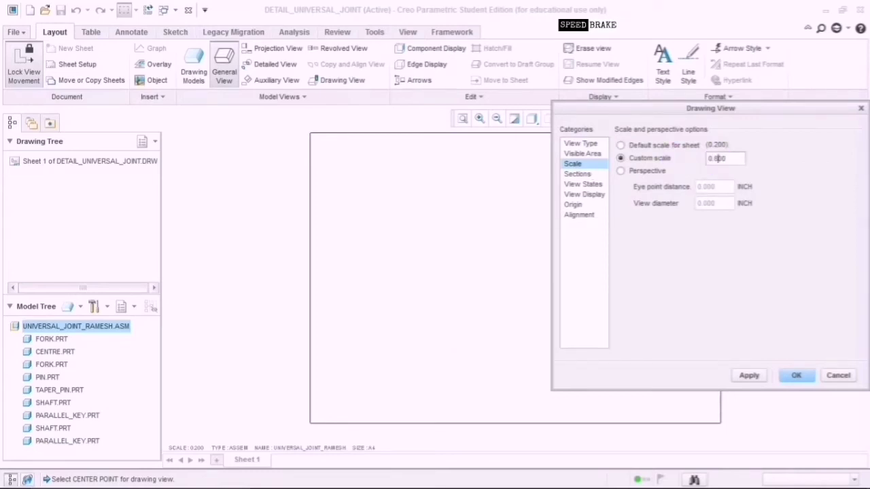
pyautogui.click(592, 195)
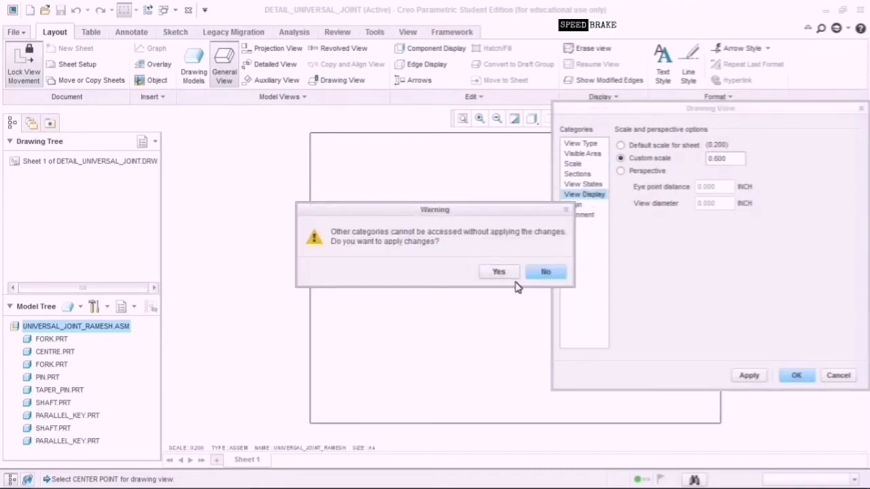
pyautogui.click(503, 272)
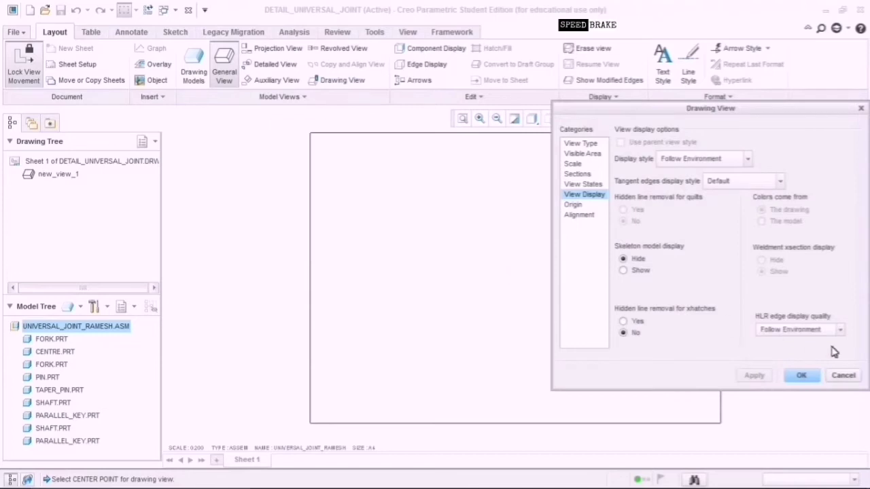
# Display the view shaded with edges and phantom tangent edges, and finish it.
pyautogui.click(727, 163)
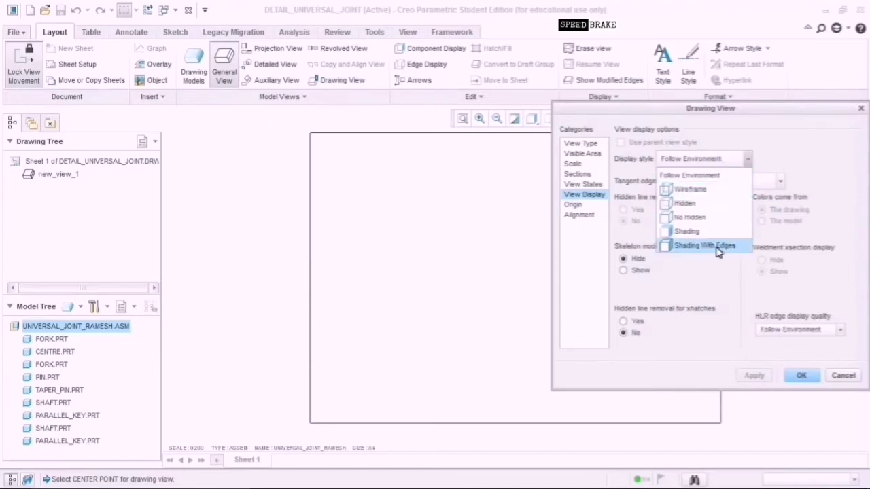
pyautogui.click(717, 248)
pyautogui.click(738, 183)
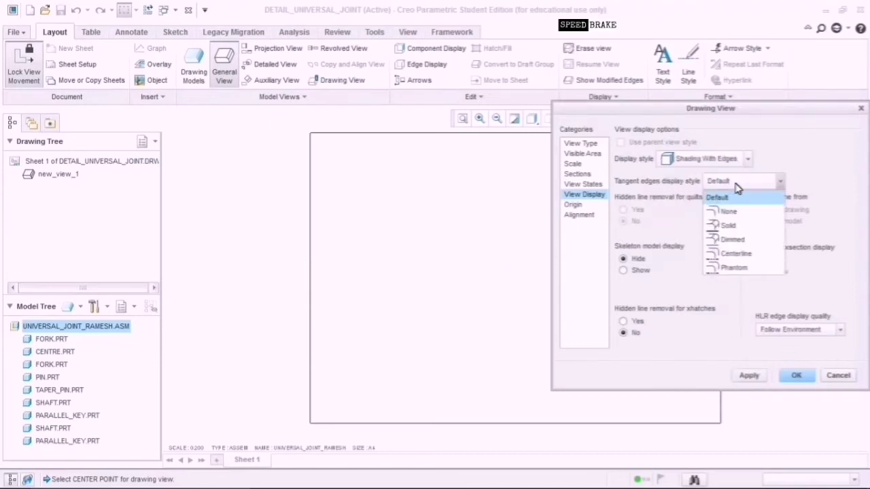
pyautogui.click(734, 268)
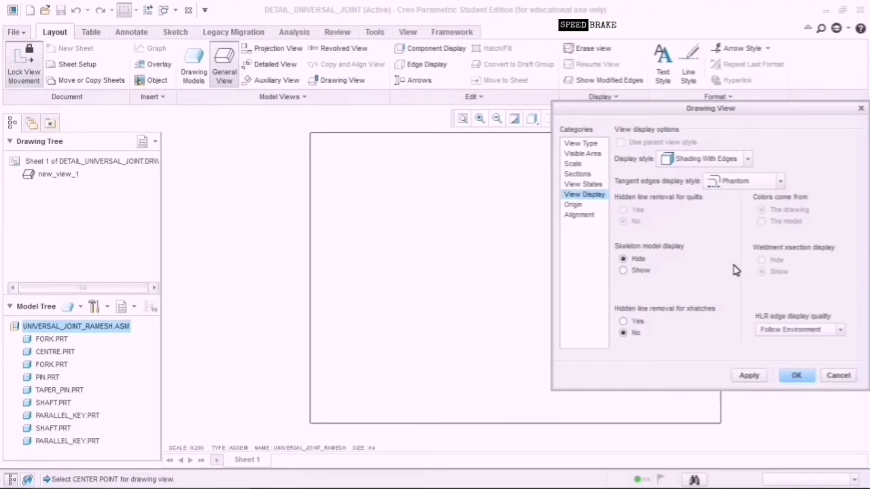
pyautogui.click(749, 375)
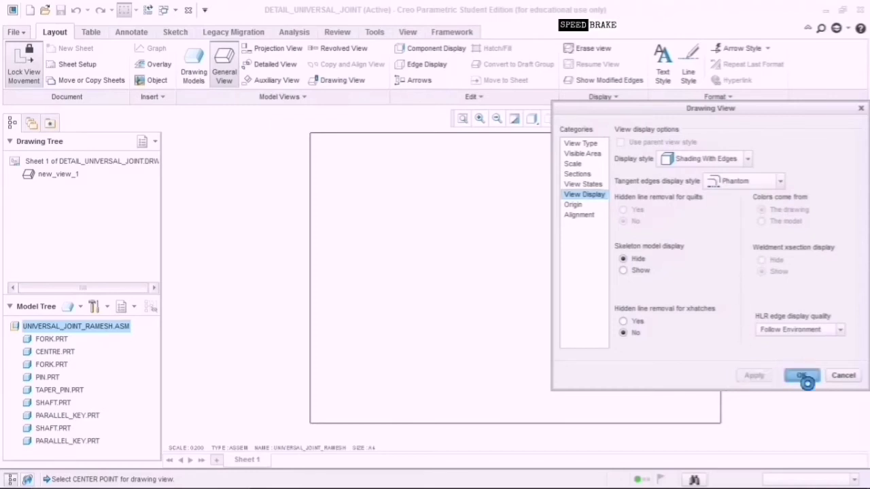
pyautogui.click(799, 377)
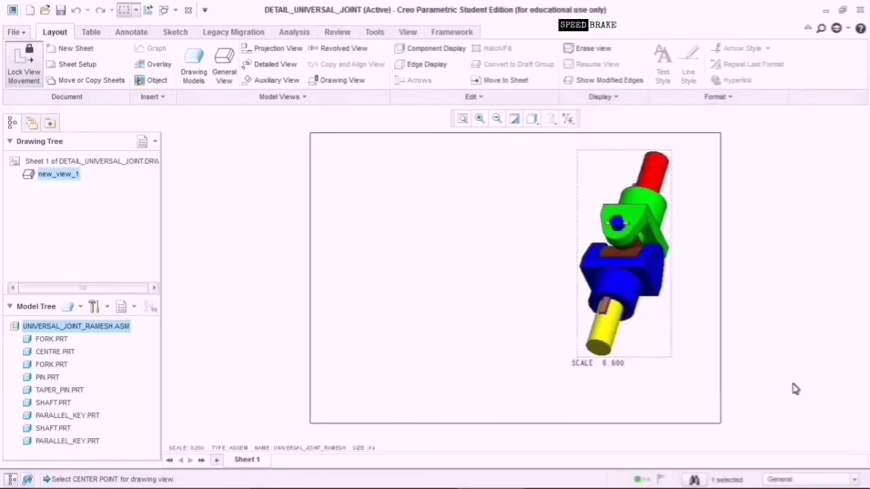
# Edit the view's SCALE note from 0.600 to 0.800.
pyautogui.click(623, 366)
pyautogui.doubleClick(621, 364)
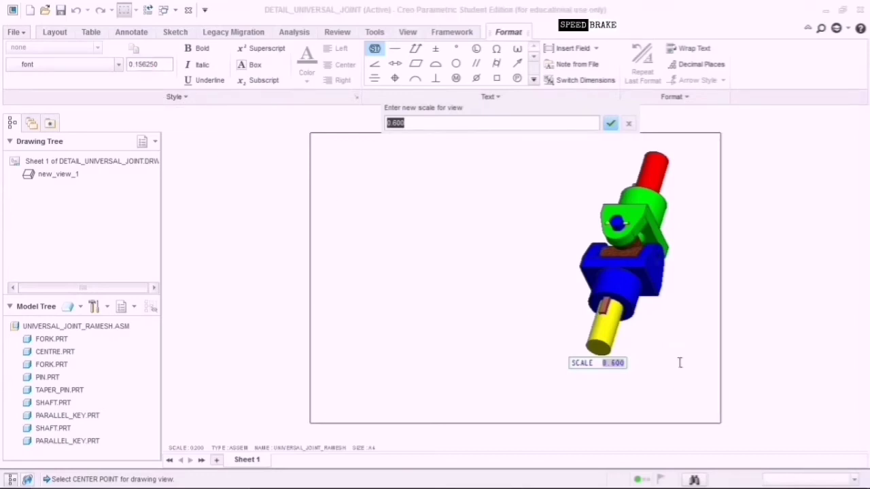
pyautogui.click(397, 123)
pyautogui.write('8')
pyautogui.click(611, 123)
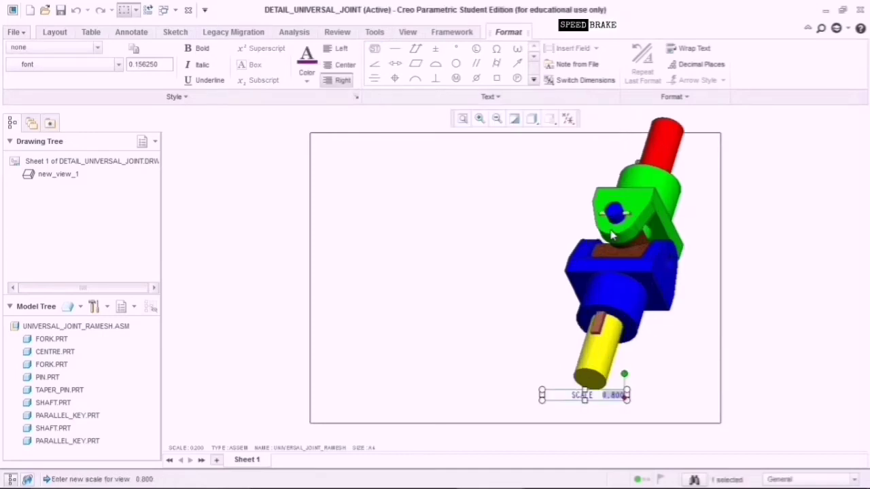
# Select the enlarged assembly view and try to reposition it on the sheet.
pyautogui.click(711, 241)
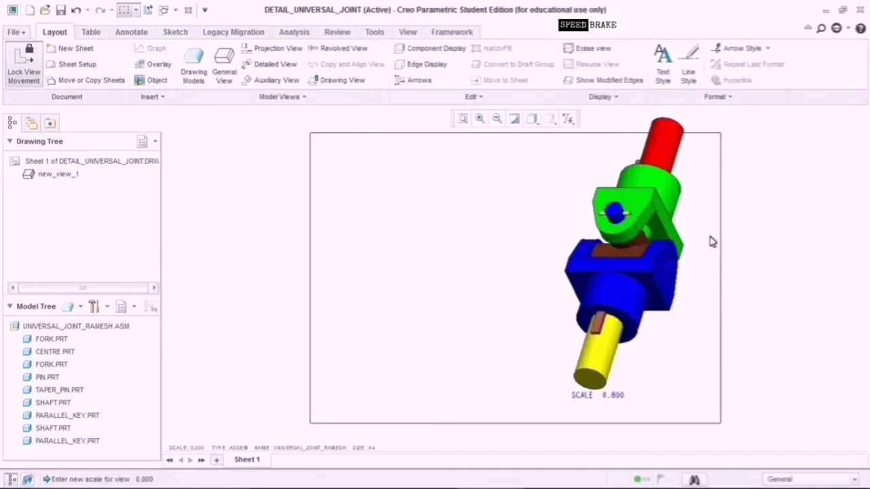
pyautogui.click(637, 217)
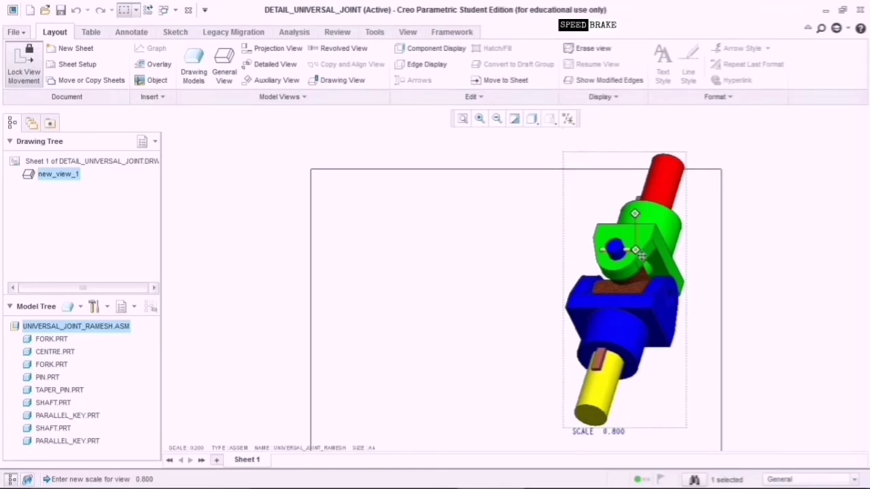
pyautogui.moveTo(635, 209); pyautogui.dragTo(575, 188)
pyautogui.click(562, 181)
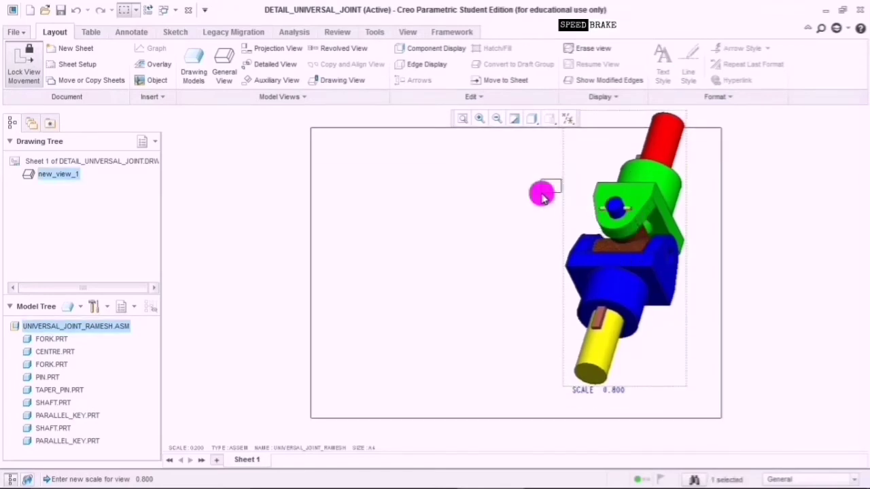
pyautogui.click(632, 213)
pyautogui.click(684, 412)
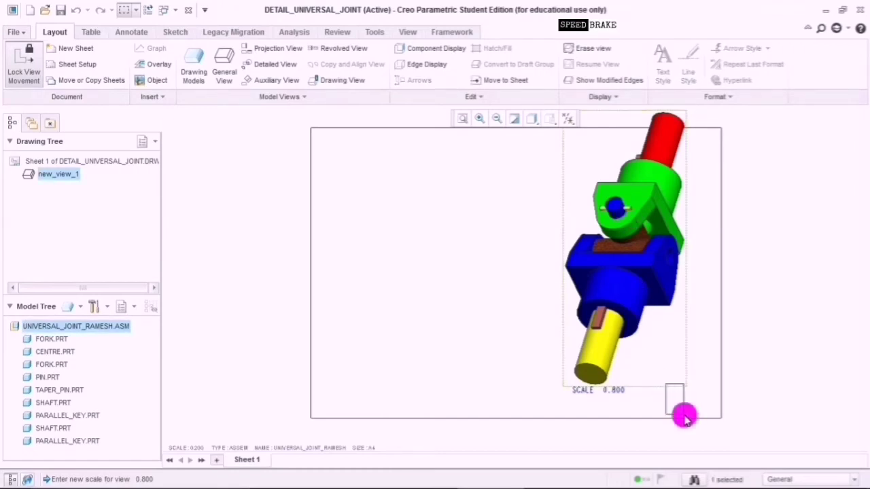
pyautogui.click(631, 303)
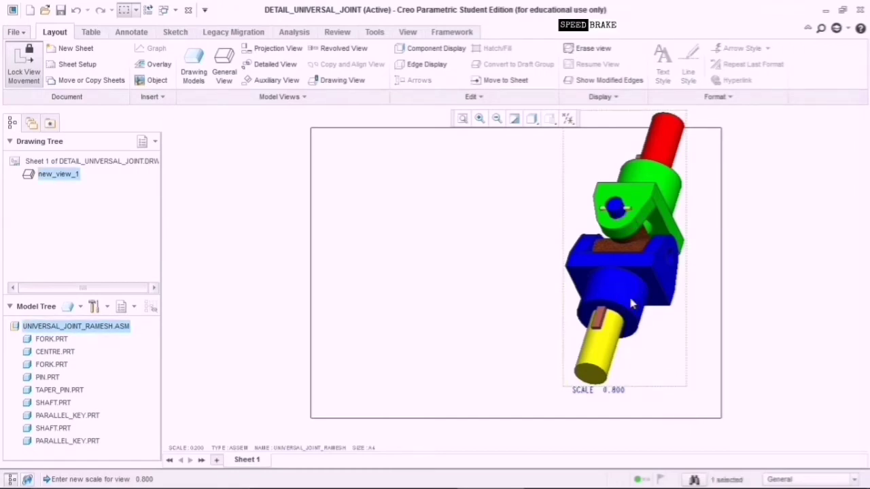
# Reopen the SCALE 0.800 note's value, then leave it and reselect the view.
pyautogui.click(620, 392)
pyautogui.doubleClick(615, 390)
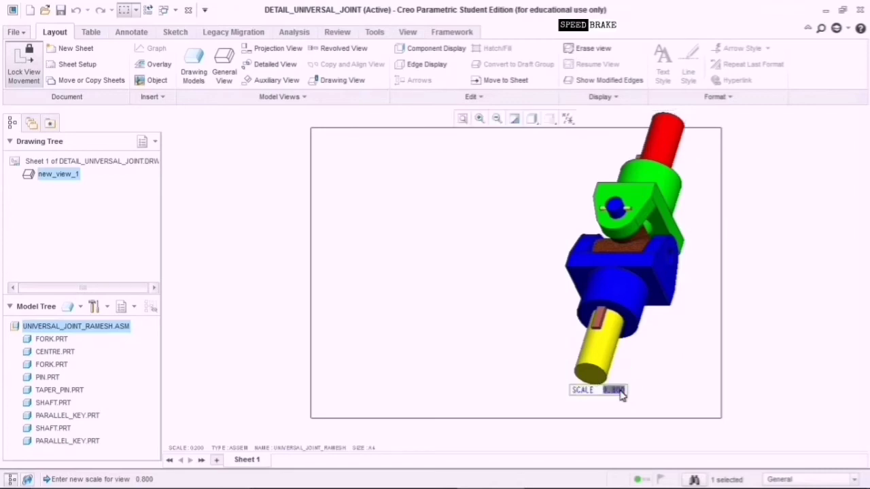
pyautogui.click(615, 391)
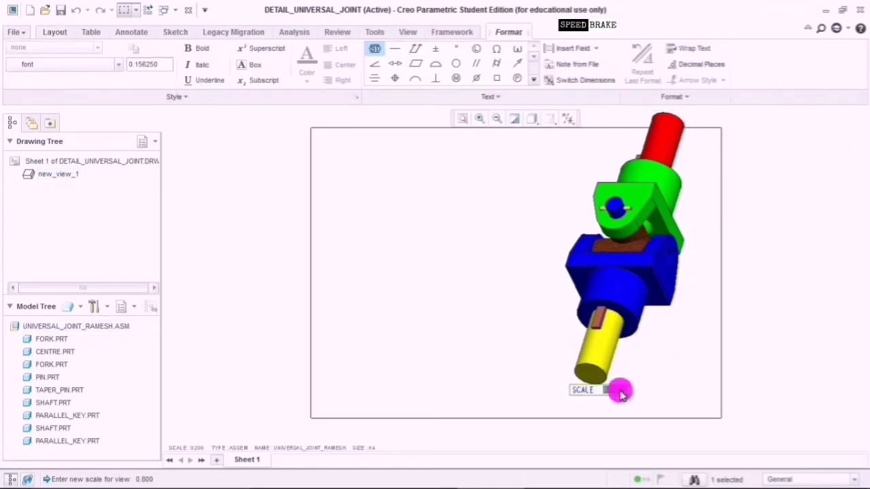
pyautogui.doubleClick(615, 390)
pyautogui.click(619, 392)
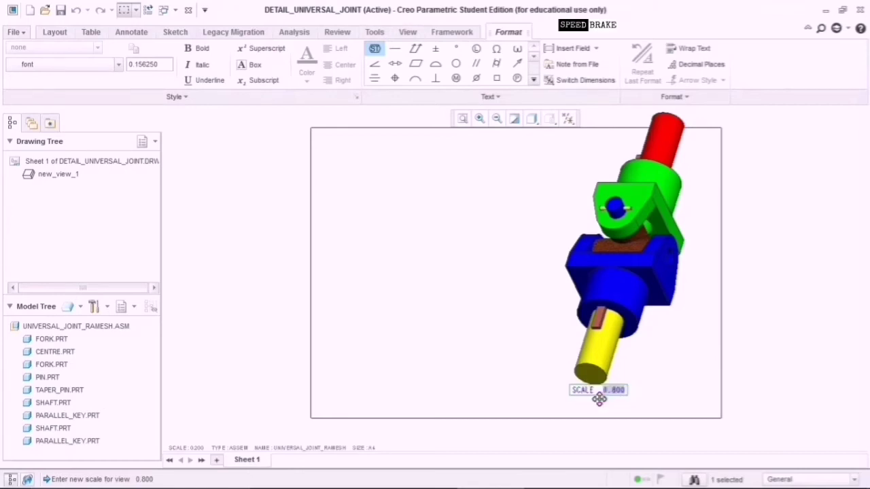
pyautogui.click(518, 258)
pyautogui.click(621, 217)
pyautogui.click(627, 262)
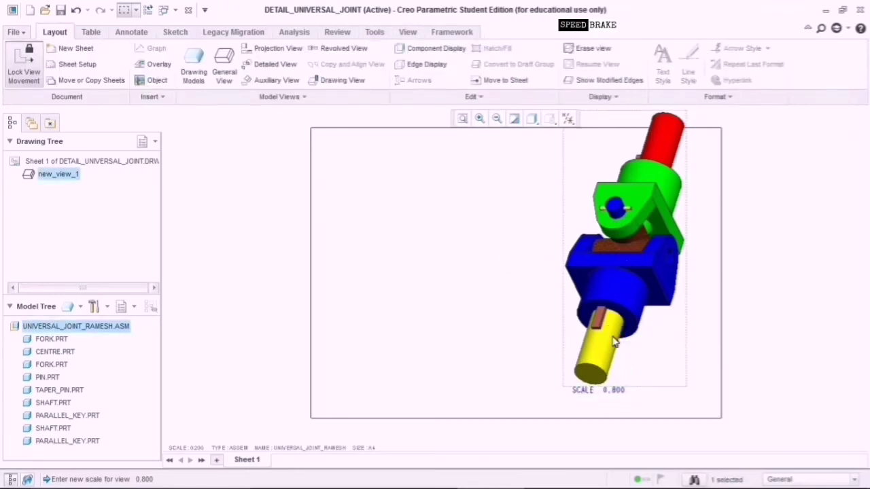
pyautogui.scroll(-3, 614, 342)
pyautogui.scroll(2, 614, 342)
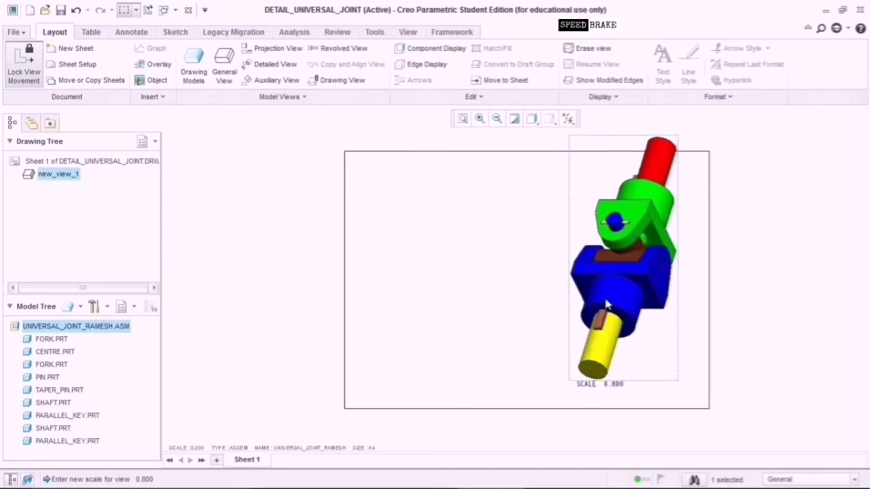
# Change the assembly view's custom scale to 0.750.
pyautogui.doubleClick(644, 302)
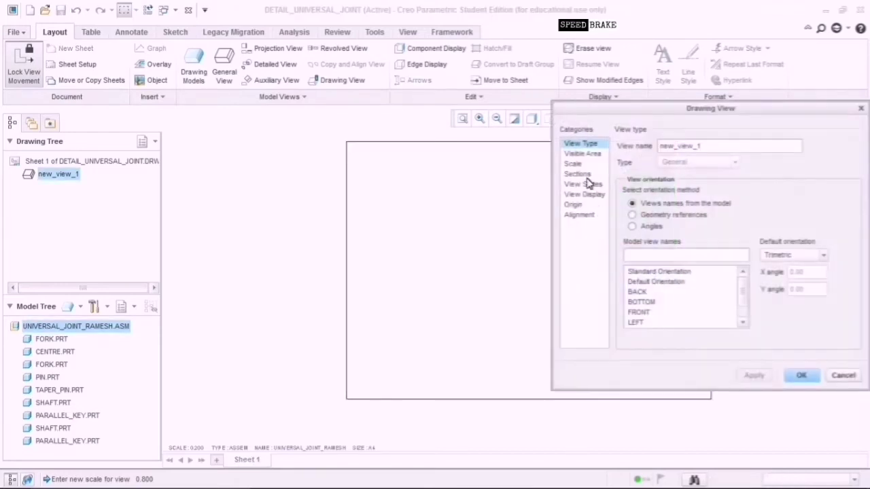
pyautogui.click(573, 164)
pyautogui.click(725, 163)
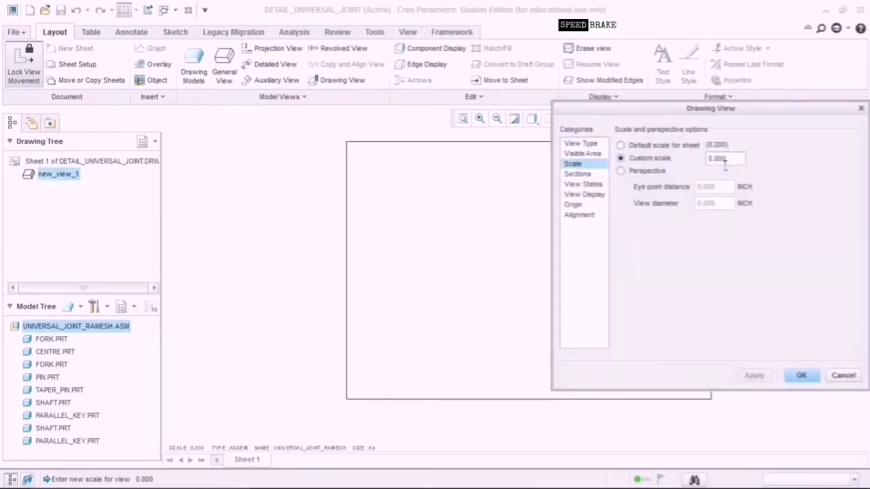
pyautogui.moveTo(720, 159); pyautogui.dragTo(728, 175)
pyautogui.press('BackSpace')
pyautogui.write('75')
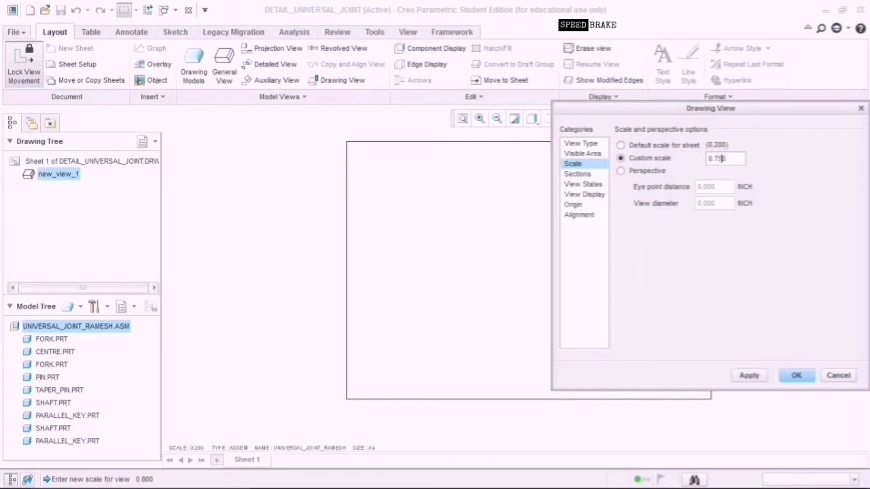
pyautogui.click(754, 377)
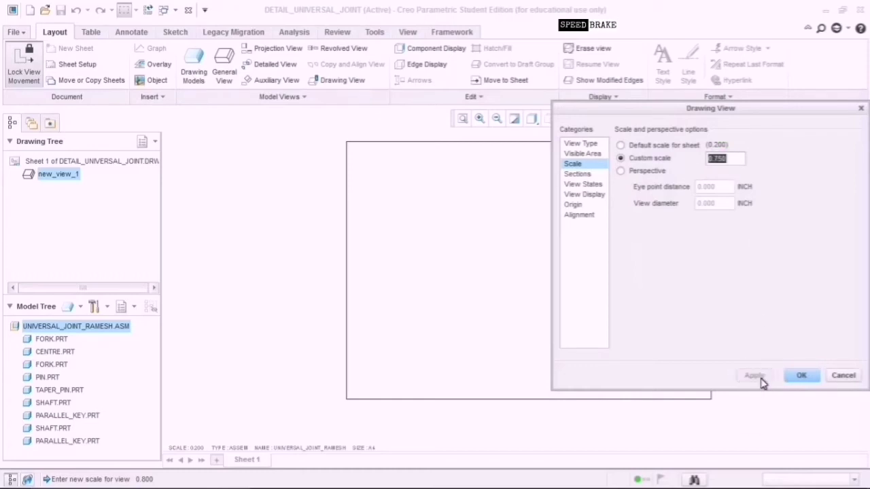
pyautogui.click(796, 376)
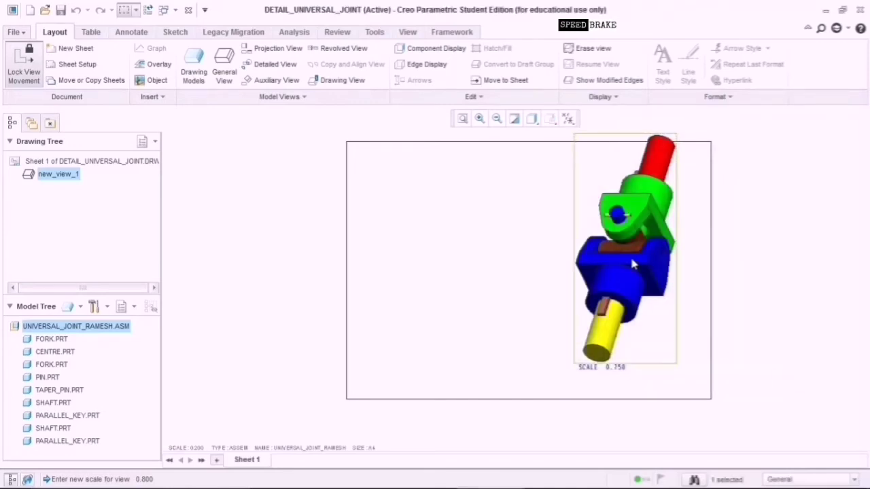
# Reduce the assembly view's custom scale further to 0.720.
pyautogui.doubleClick(632, 265)
pyautogui.click(574, 164)
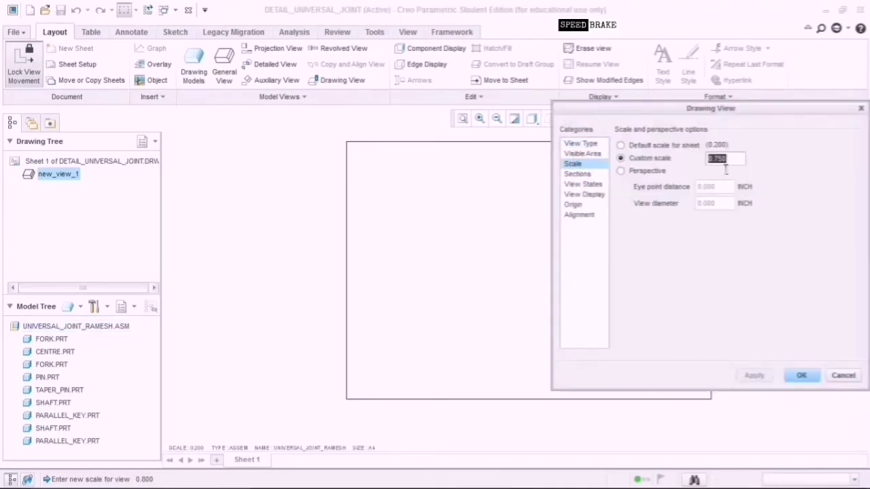
pyautogui.click(724, 159)
pyautogui.press('BackSpace')
pyautogui.write('2')
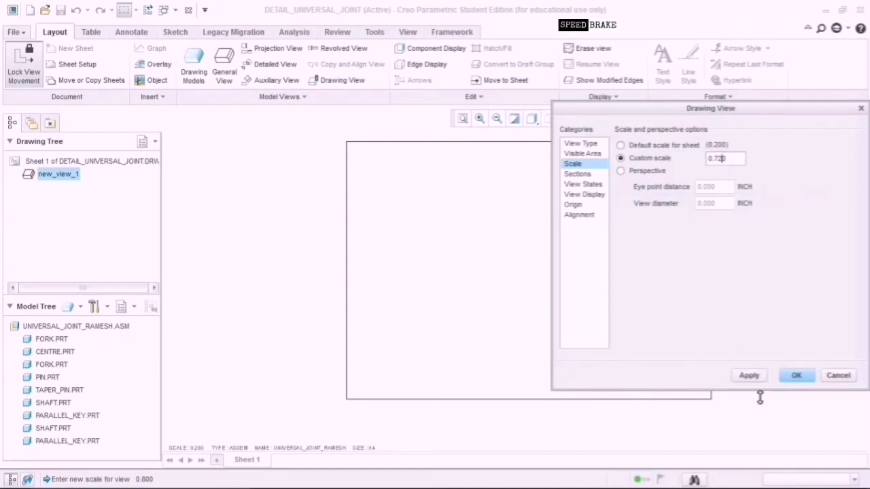
pyautogui.click(753, 378)
pyautogui.click(798, 377)
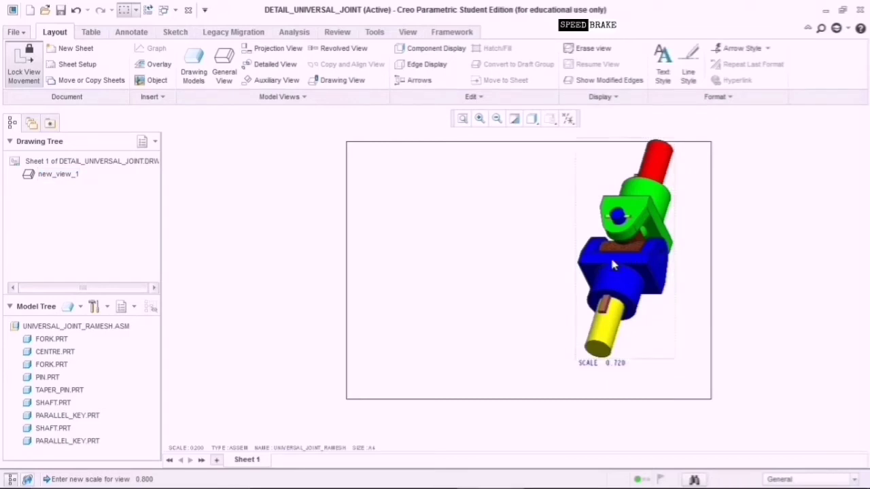
pyautogui.click(626, 237)
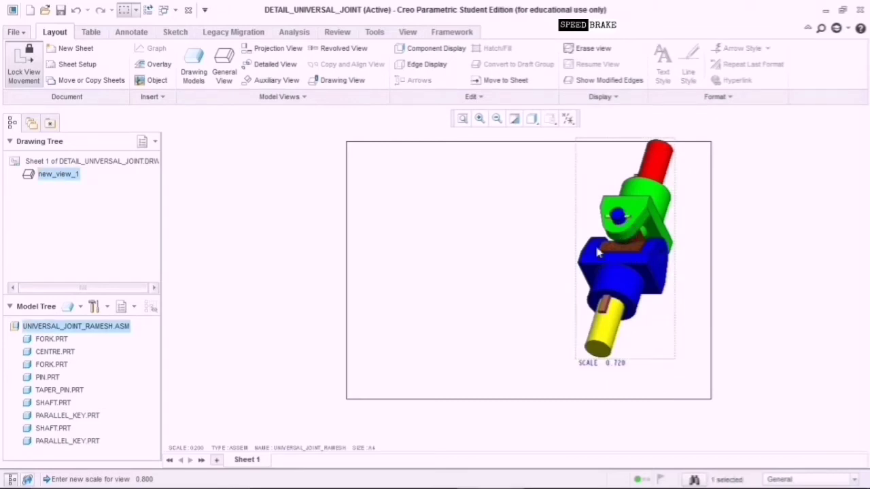
# Project a left view and a bottom view from the main assembly view.
pyautogui.click(274, 49)
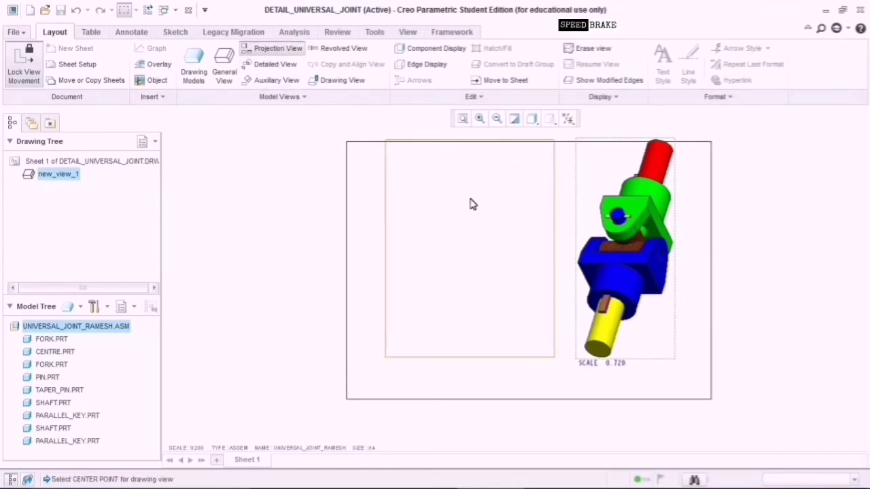
pyautogui.click(473, 204)
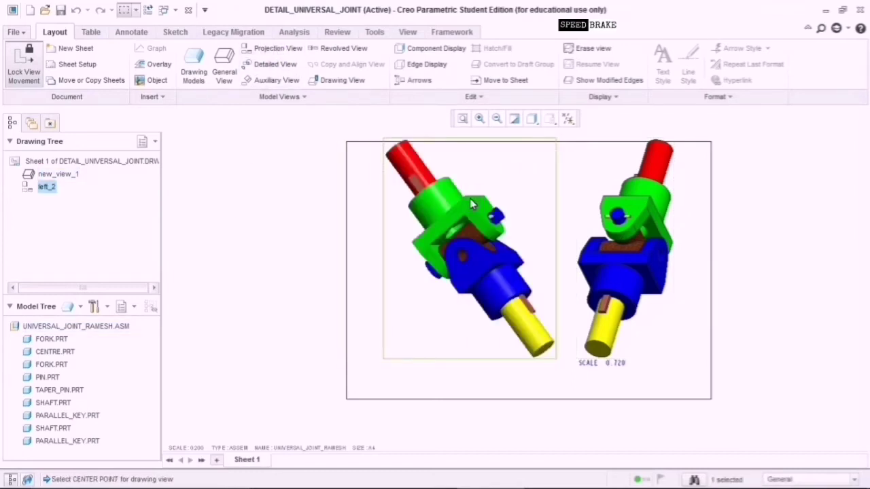
pyautogui.click(616, 233)
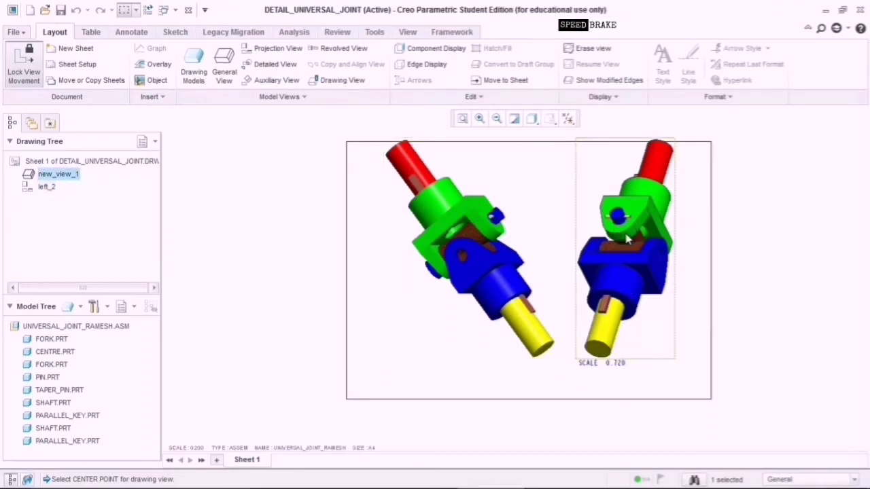
pyautogui.click(252, 54)
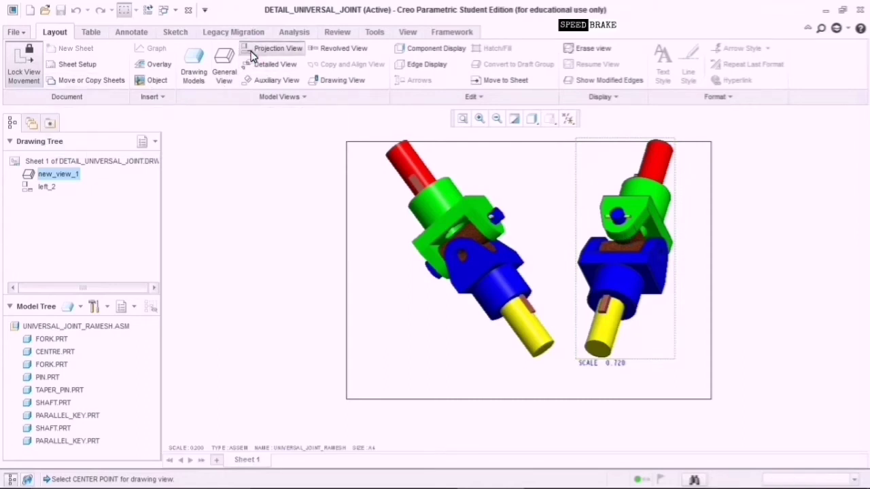
pyautogui.click(644, 453)
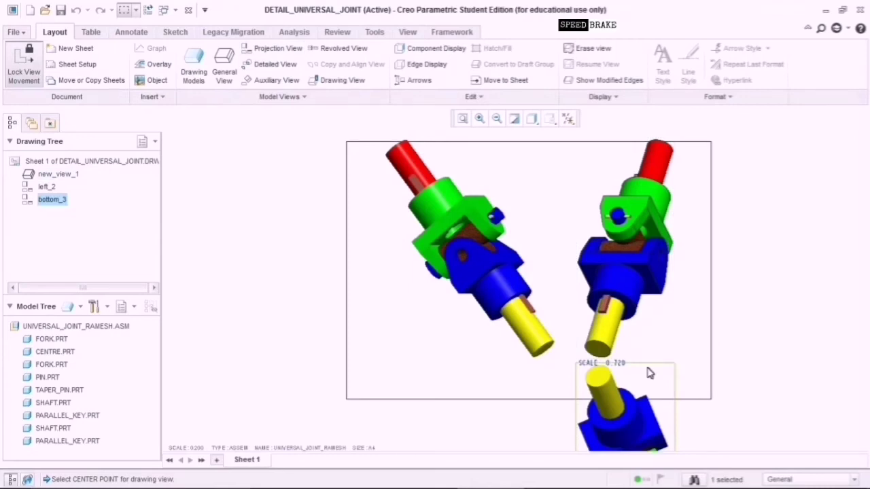
pyautogui.click(633, 273)
# Reorient the main view to FRONT, accepting the update of its child views.
pyautogui.doubleClick(632, 270)
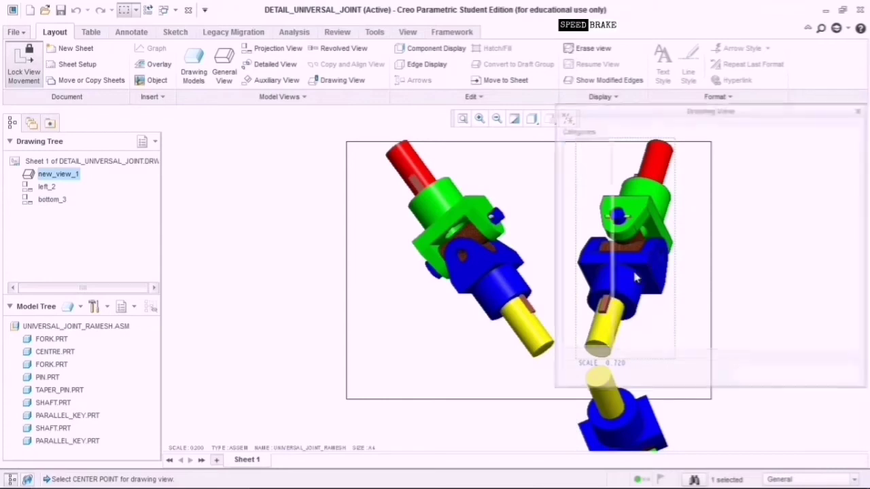
pyautogui.click(637, 291)
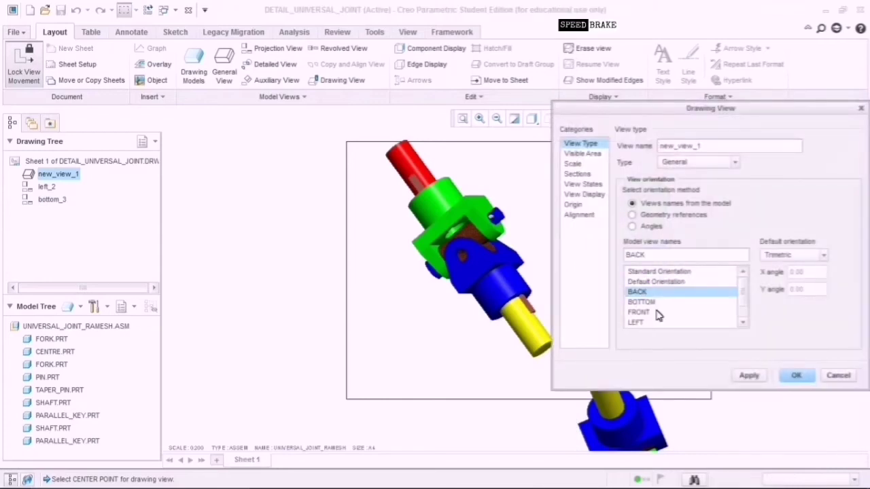
pyautogui.click(659, 312)
pyautogui.click(756, 377)
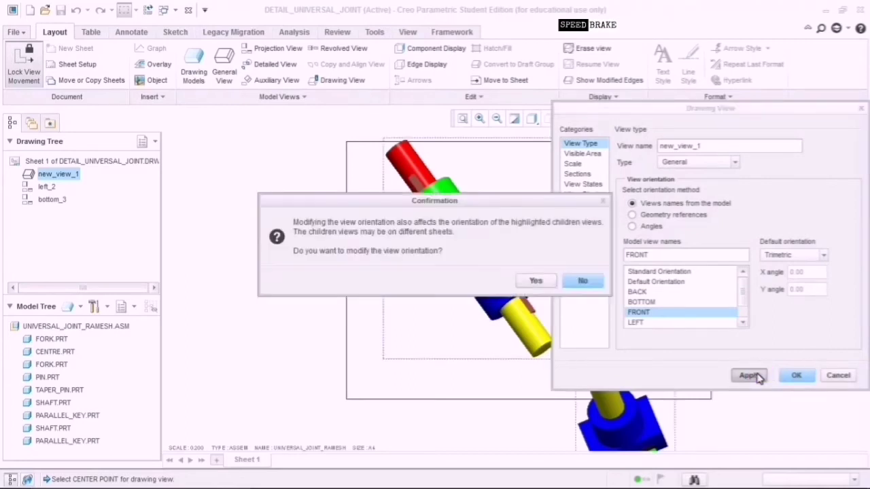
pyautogui.click(531, 284)
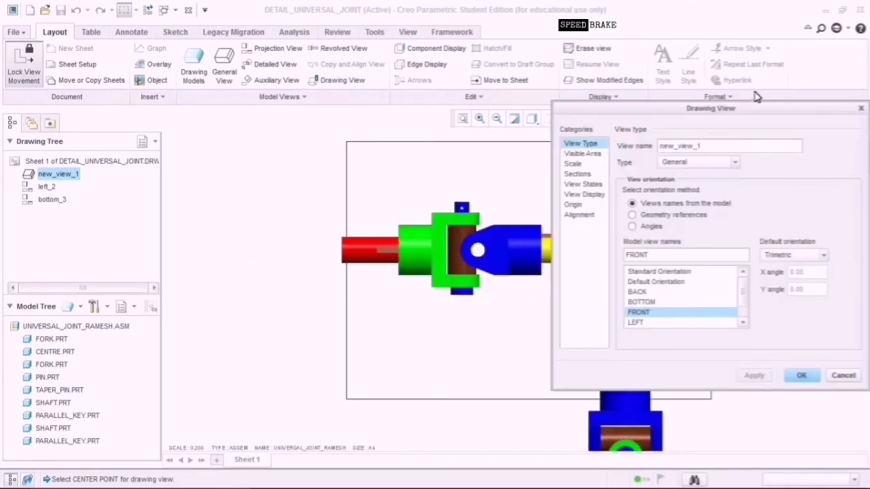
pyautogui.moveTo(765, 111); pyautogui.dragTo(357, 117)
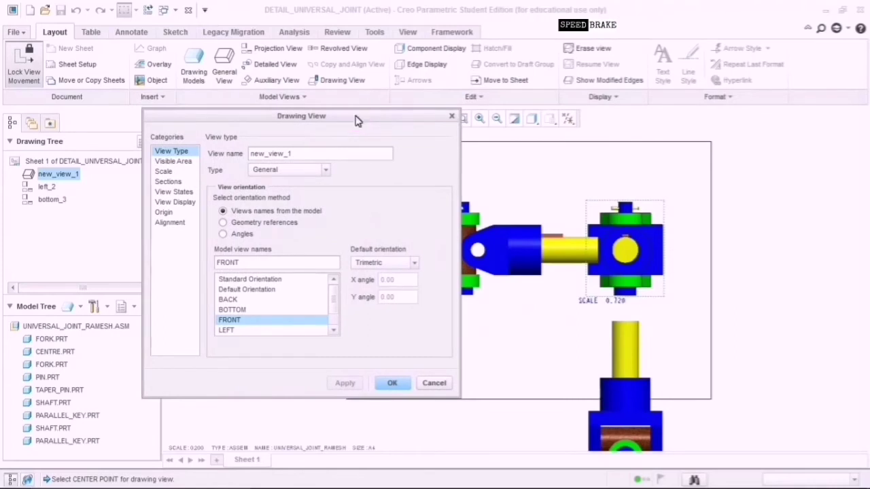
# Try the BOTTOM and LEFT orientations, then settle on TOP.
pyautogui.click(260, 309)
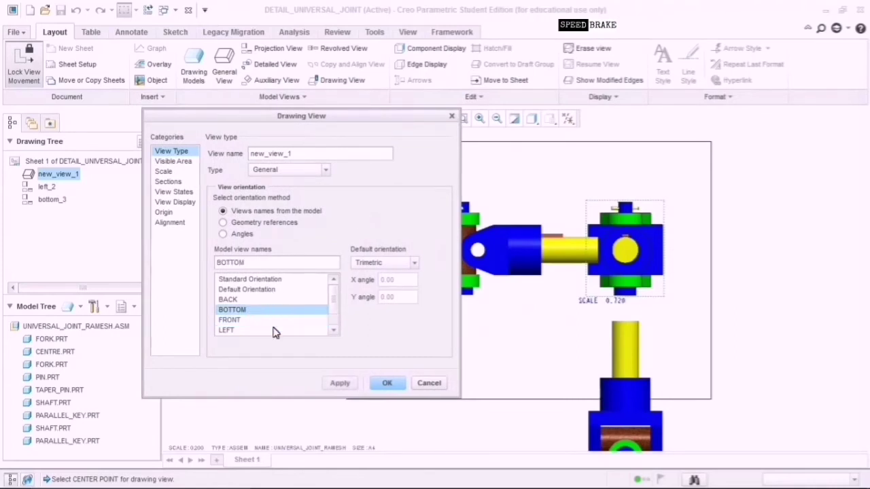
pyautogui.click(339, 383)
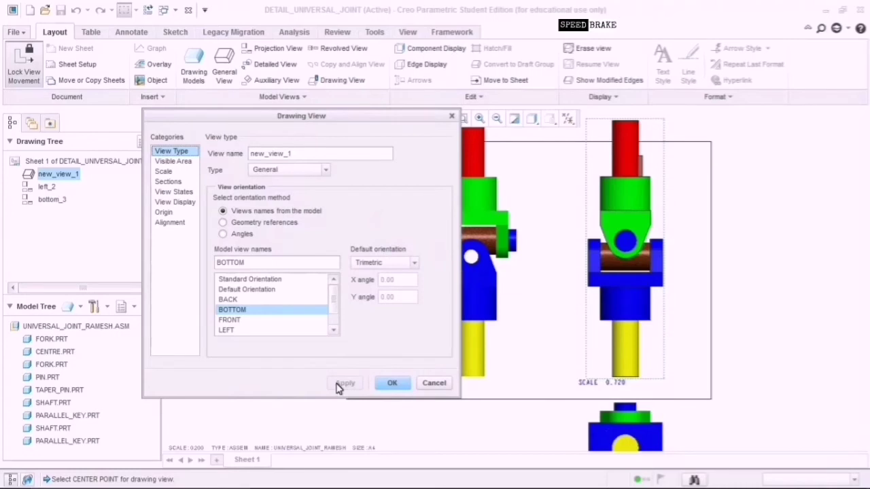
pyautogui.moveTo(401, 119)
pyautogui.mouseDown()
pyautogui.moveTo(218, 167)
pyautogui.moveTo(233, 132)
pyautogui.moveTo(253, 132)
pyautogui.moveTo(265, 182)
pyautogui.moveTo(264, 174)
pyautogui.mouseUp()
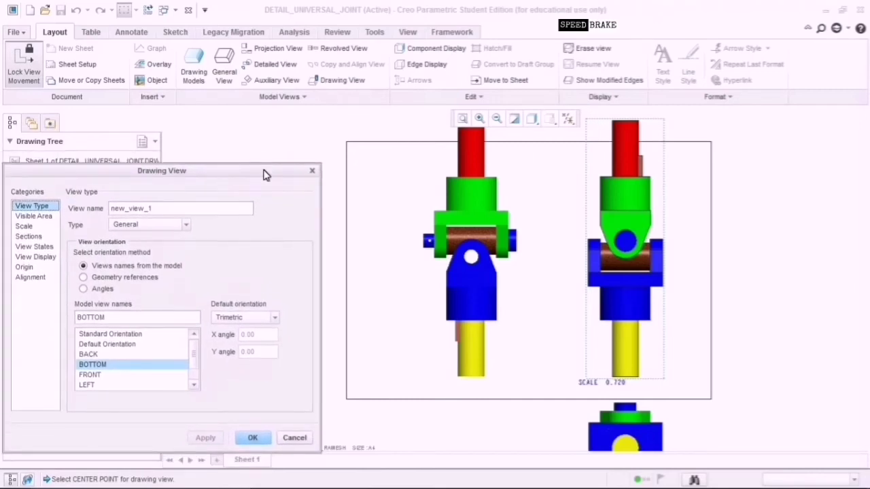
pyautogui.click(123, 386)
pyautogui.click(203, 441)
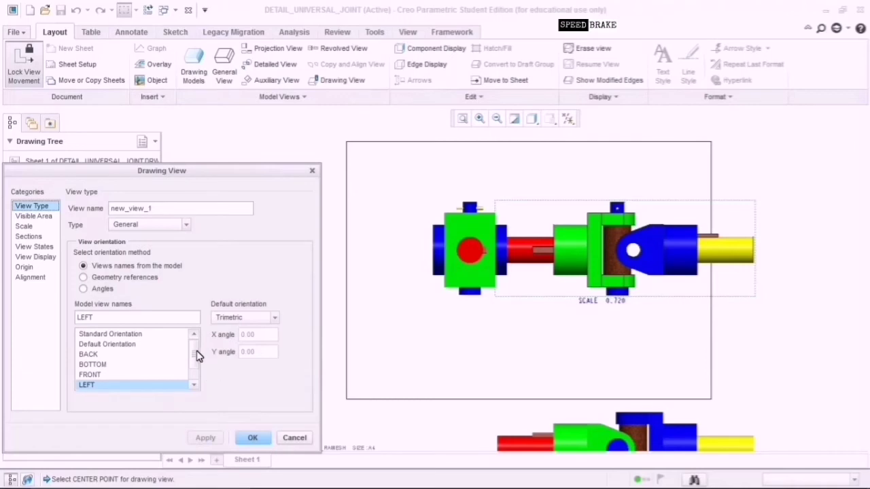
pyautogui.moveTo(196, 353); pyautogui.dragTo(197, 371)
pyautogui.click(154, 385)
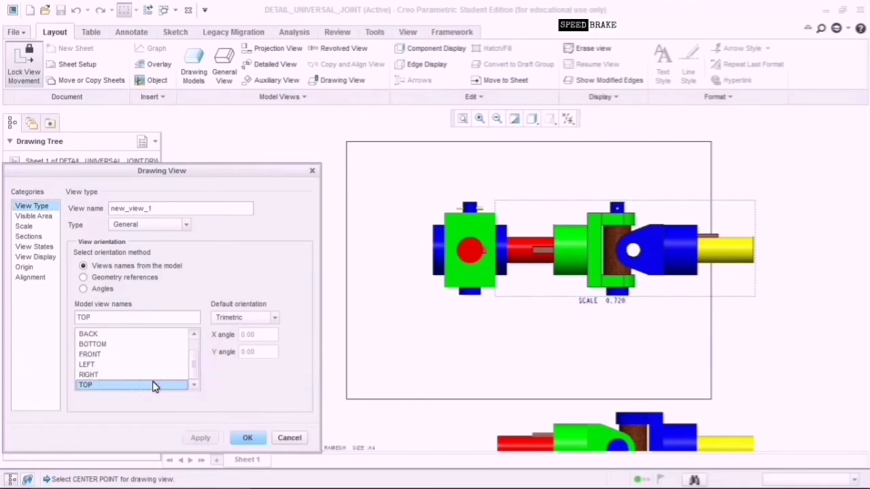
pyautogui.click(201, 440)
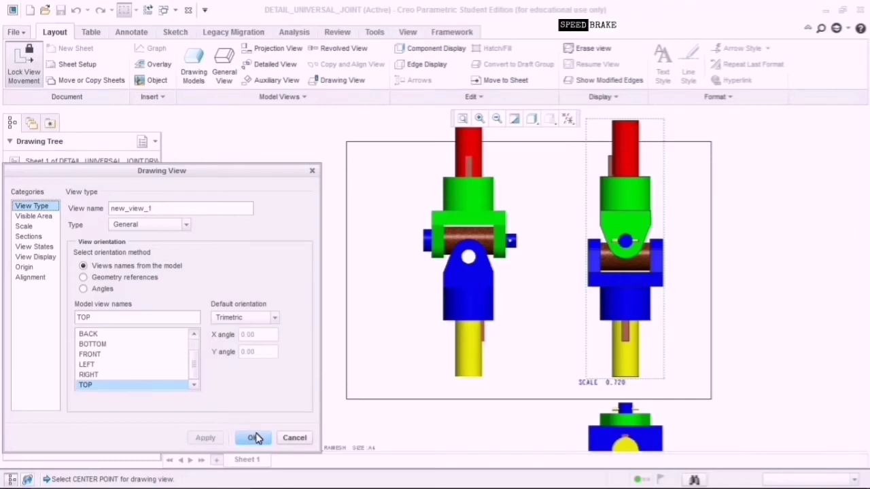
# Change the main view's scale to 0.320.
pyautogui.click(49, 231)
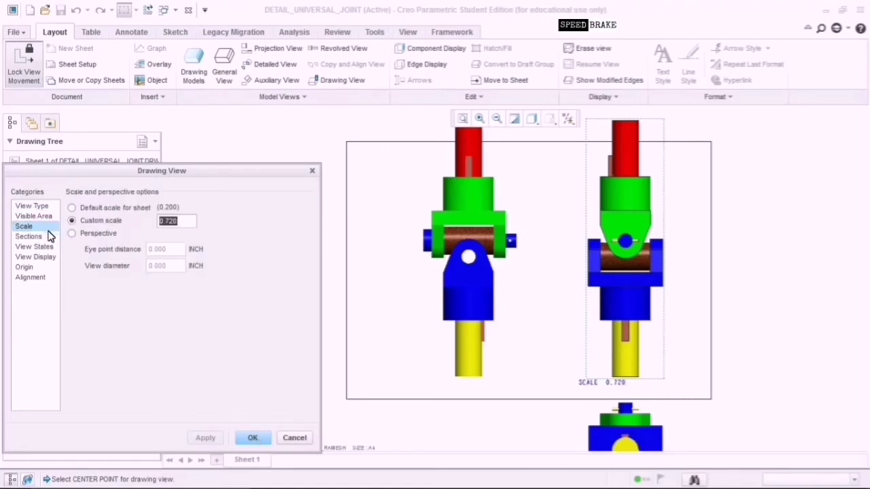
pyautogui.click(176, 229)
pyautogui.press('BackSpace')
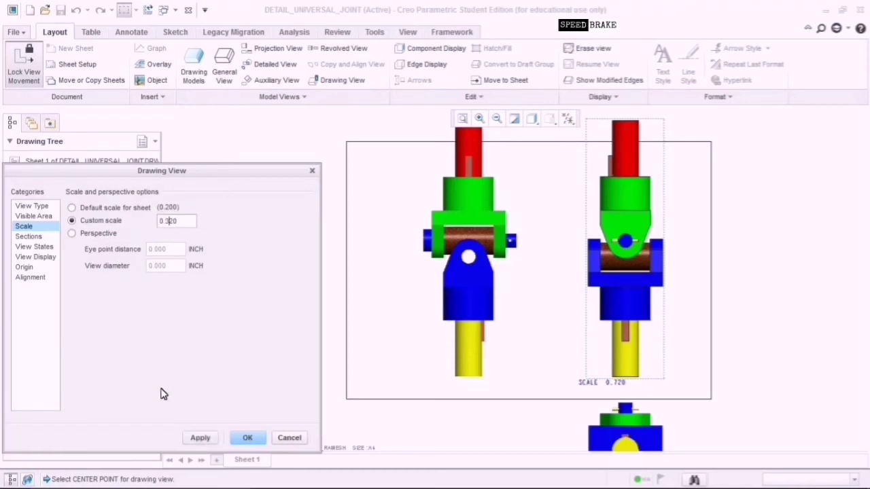
pyautogui.click(199, 439)
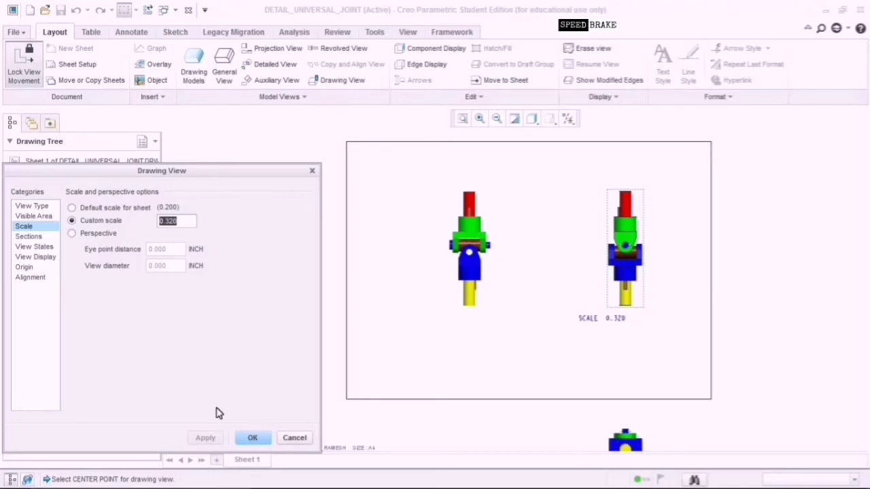
pyautogui.click(247, 438)
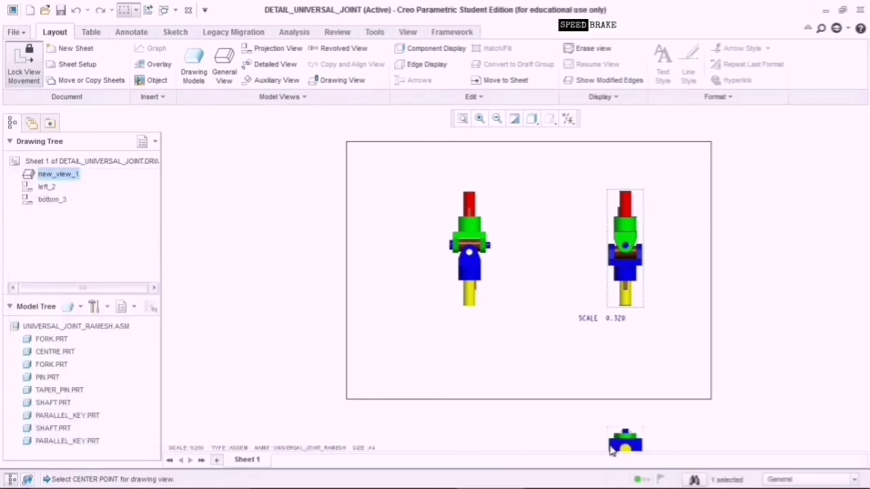
# Correct the main view's scale to 0.520 and deselect it.
pyautogui.doubleClick(618, 231)
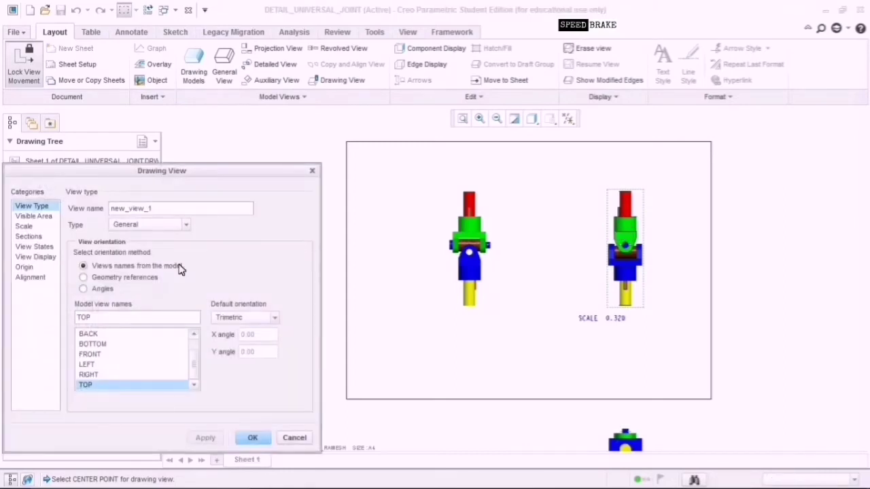
pyautogui.click(24, 226)
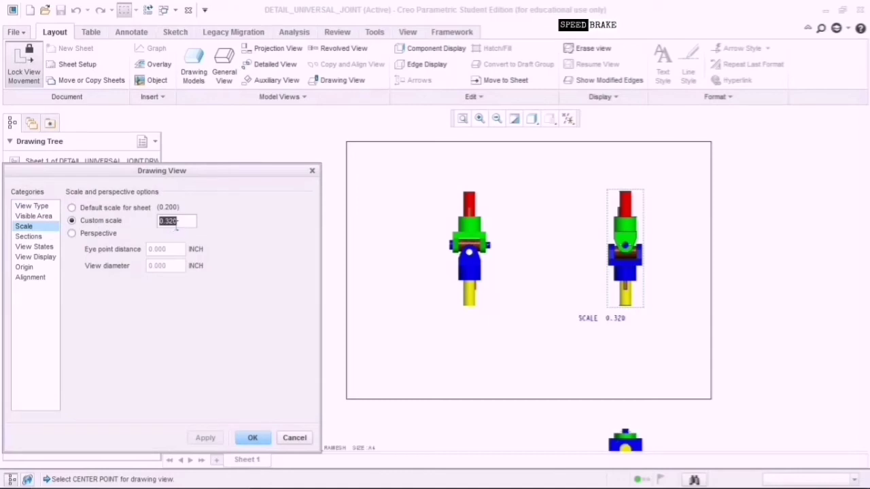
pyautogui.click(170, 222)
pyautogui.press('BackSpace')
pyautogui.write('5')
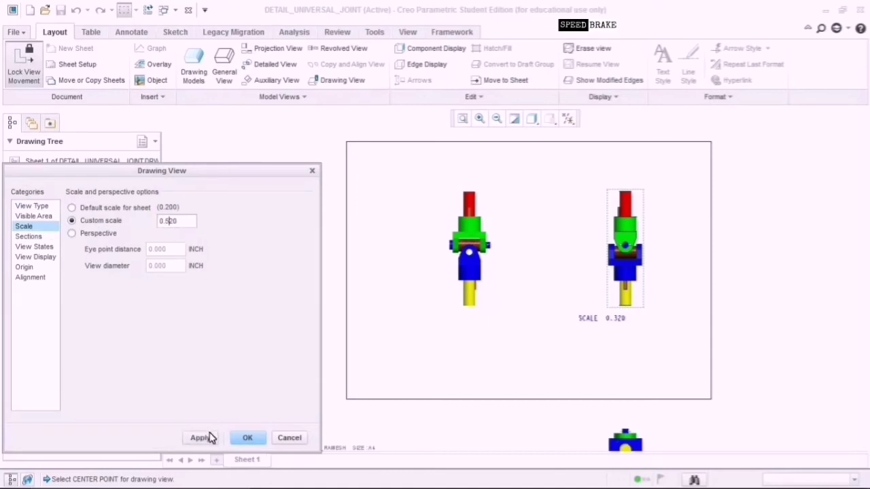
pyautogui.click(204, 437)
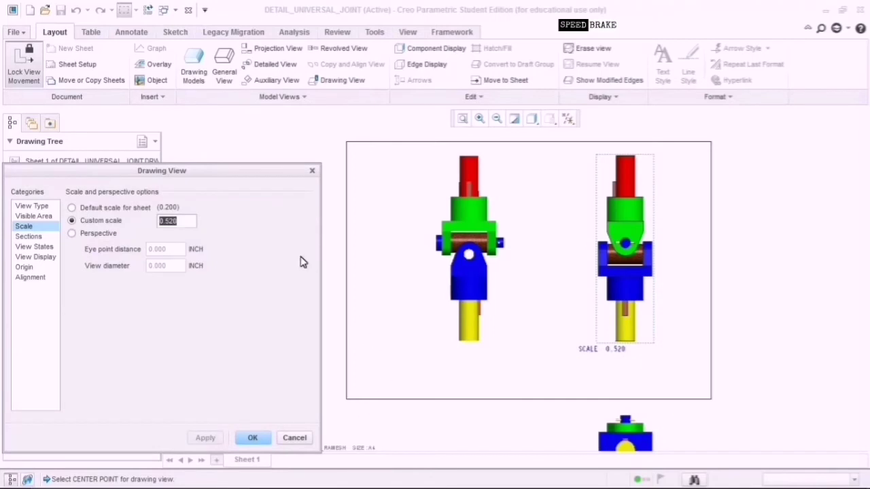
pyautogui.click(253, 438)
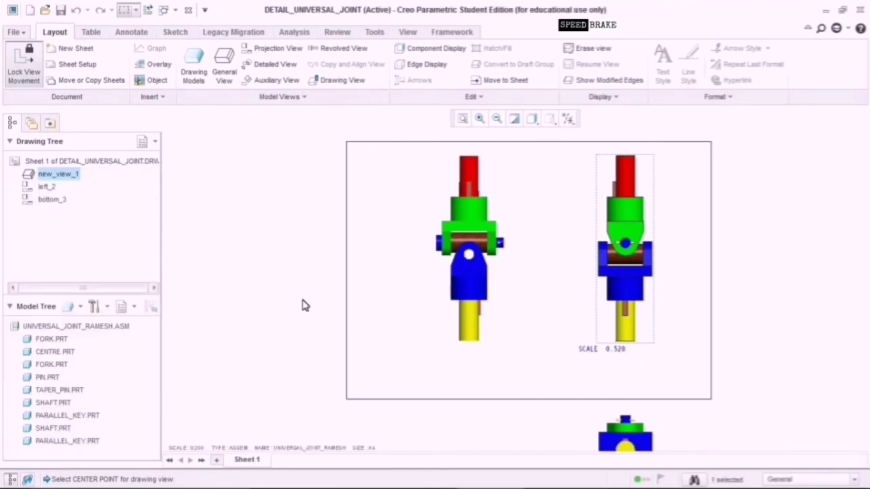
pyautogui.click(304, 306)
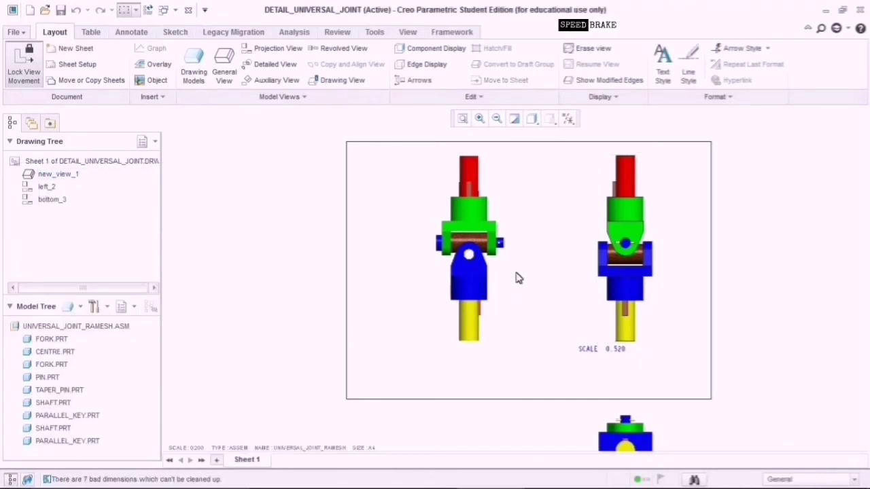
# Show only the 60 length model dimension on new_view_1 from Show Model Annotations.
pyautogui.click(140, 34)
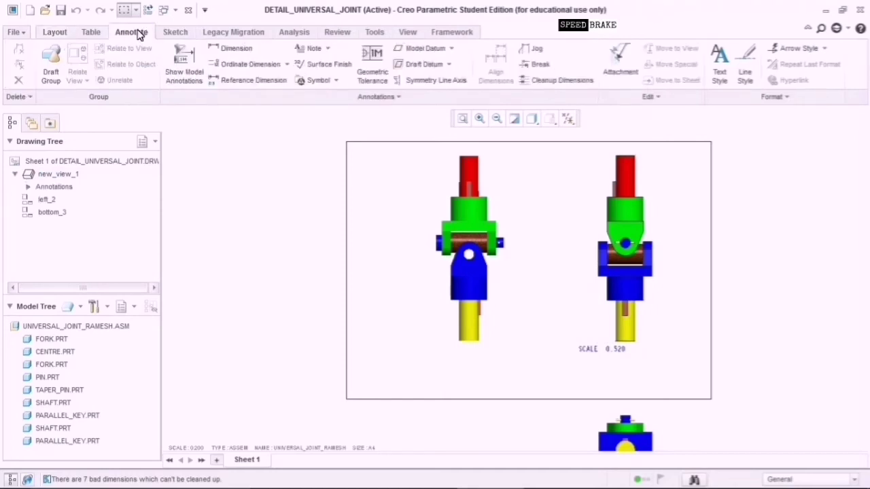
pyautogui.click(184, 73)
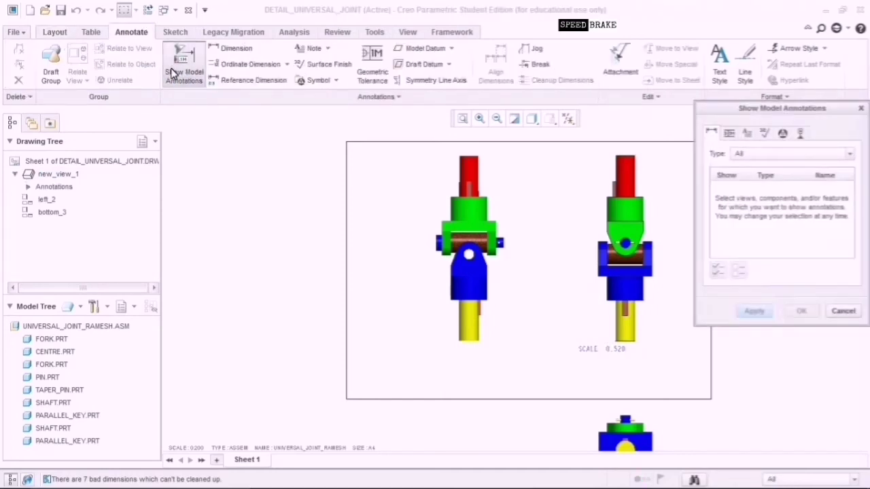
pyautogui.click(841, 311)
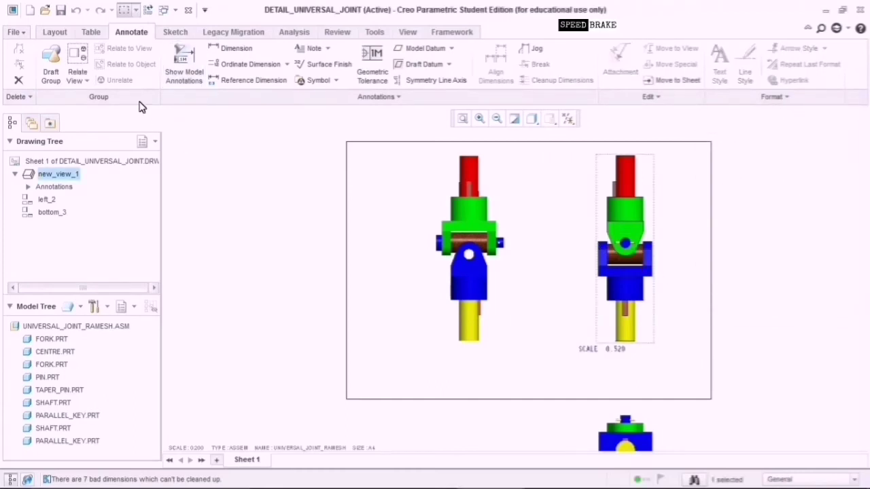
pyautogui.click(185, 68)
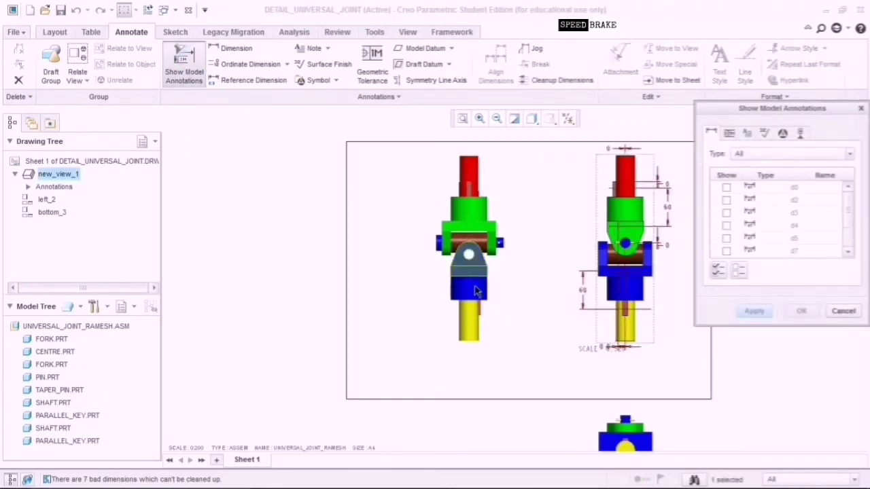
pyautogui.click(586, 289)
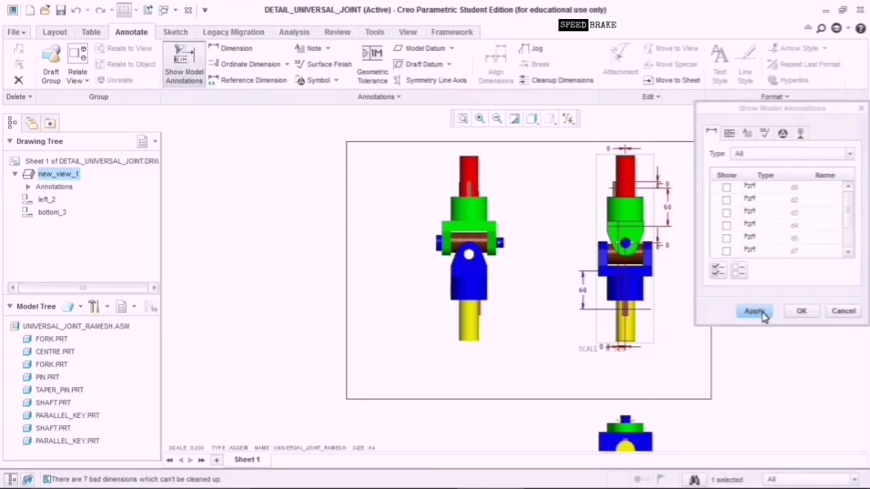
pyautogui.click(761, 314)
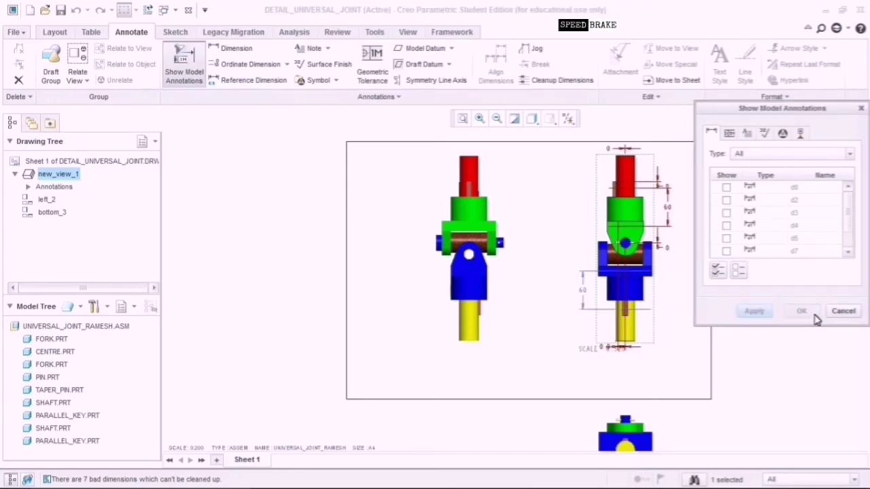
pyautogui.click(842, 313)
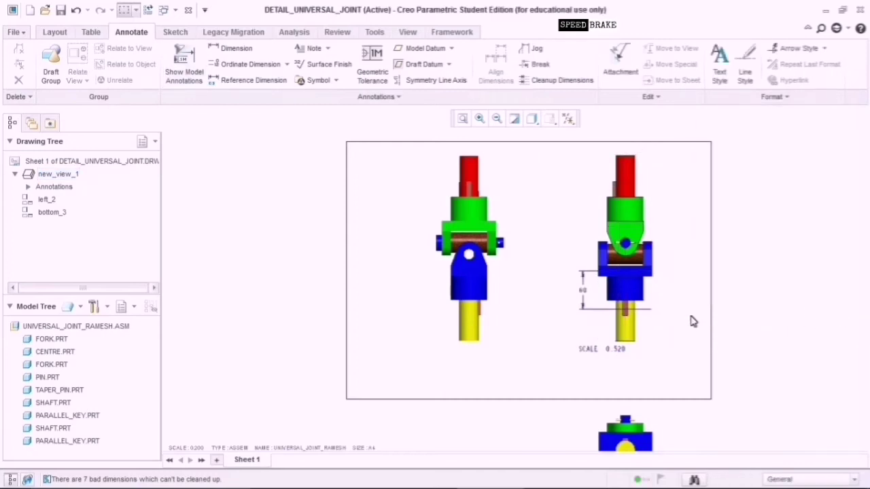
# Delete the bottom and left projected assembly views.
pyautogui.click(483, 253)
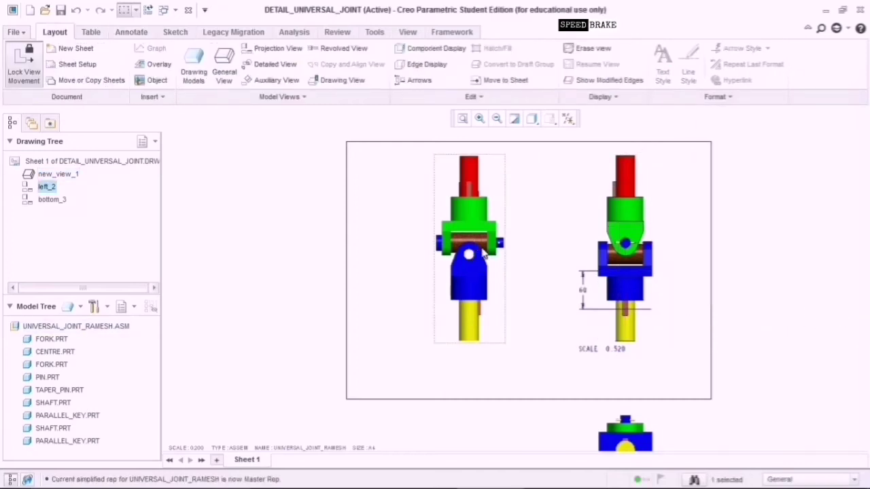
pyautogui.click(628, 435)
pyautogui.press('Delete')
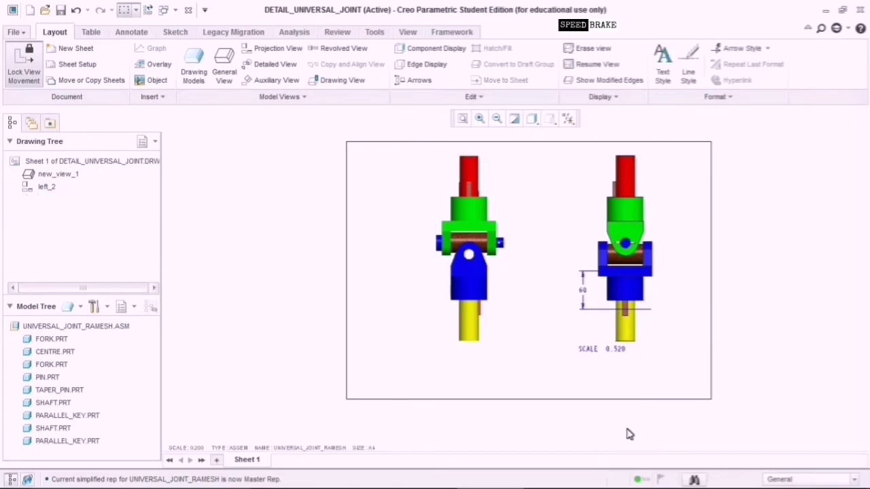
pyautogui.click(486, 280)
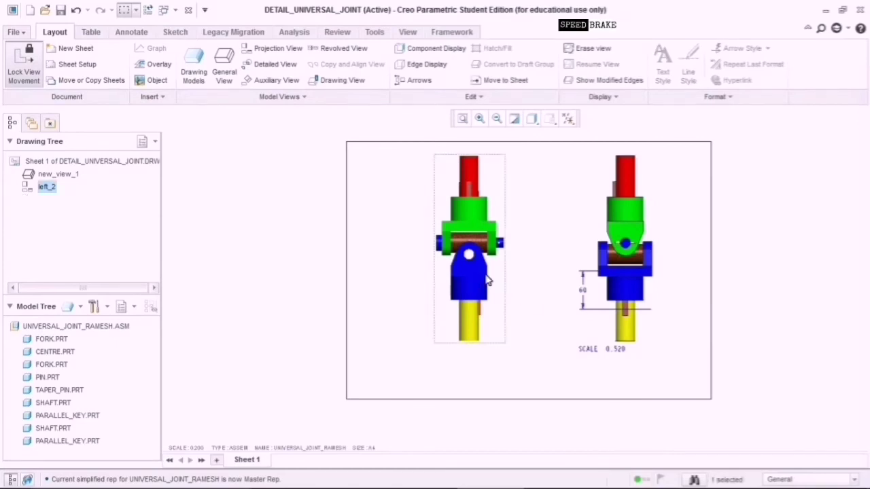
pyautogui.press('Delete')
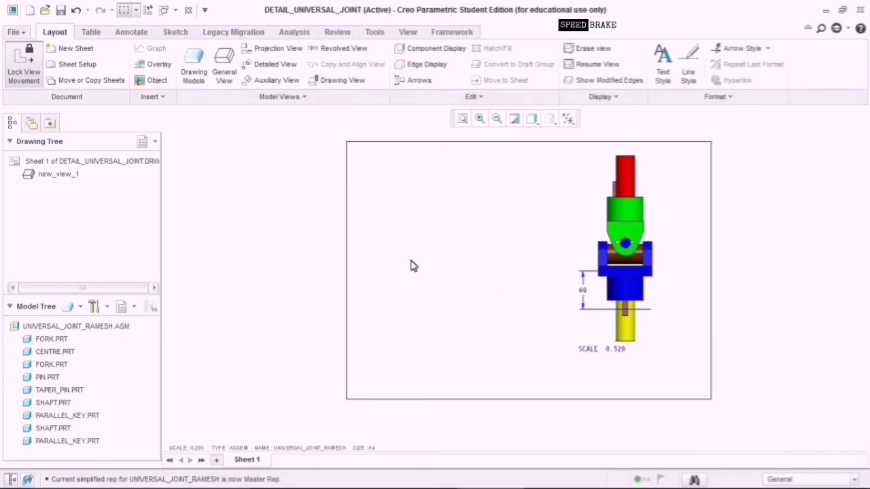
# Set FORK.PRT as the current drawing model from the Model Tree.
pyautogui.click(61, 340)
pyautogui.rightClick(61, 340)
pyautogui.click(76, 358)
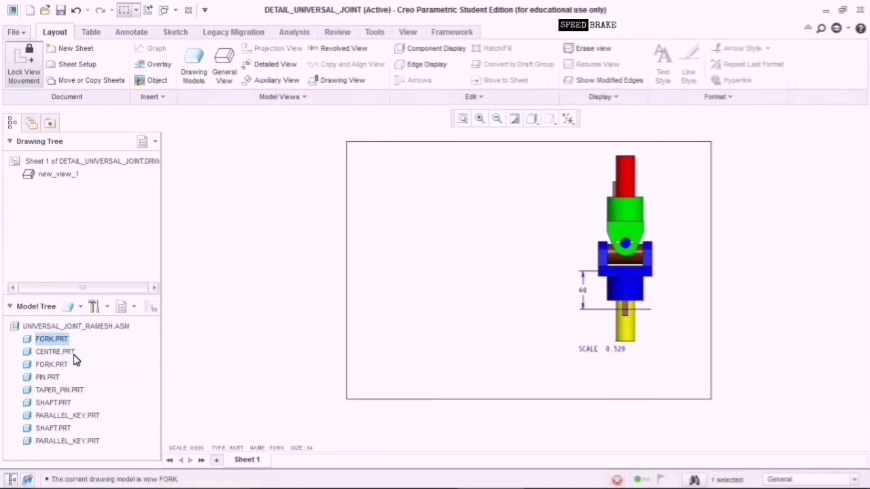
# Place a new general view of the FORK on the sheet's left with no combined state.
pyautogui.click(223, 75)
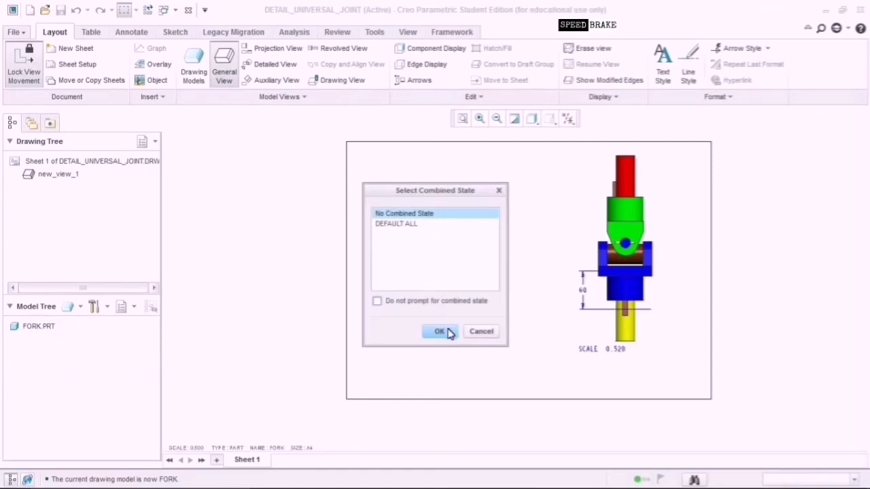
pyautogui.click(442, 331)
pyautogui.click(422, 227)
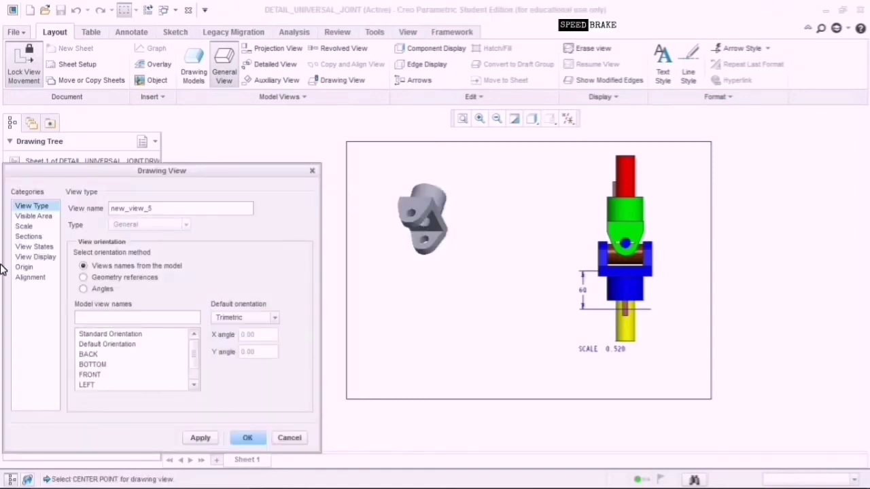
# Set the fork view display to Shading With Edges with Phantom tangent edges.
pyautogui.click(42, 257)
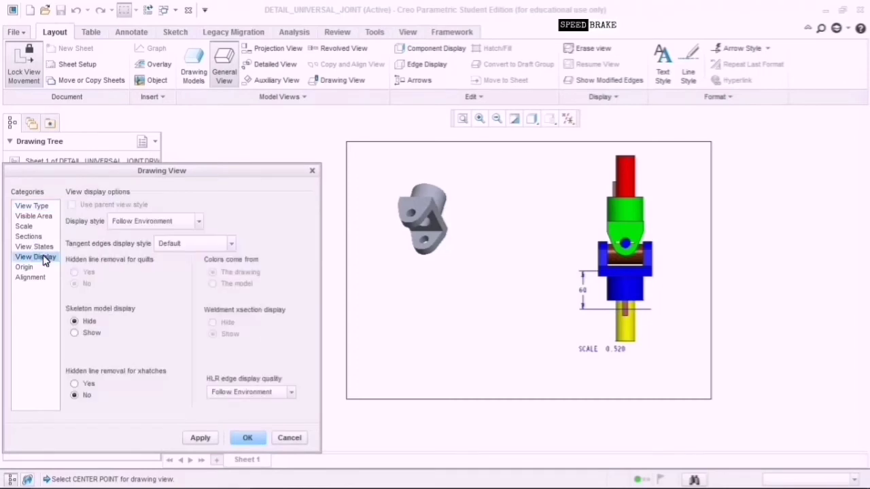
pyautogui.click(192, 227)
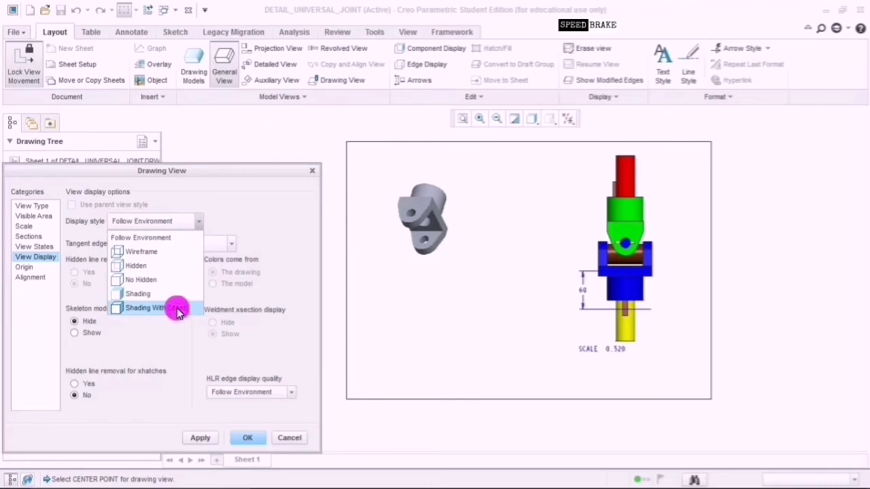
pyautogui.click(176, 310)
pyautogui.click(194, 245)
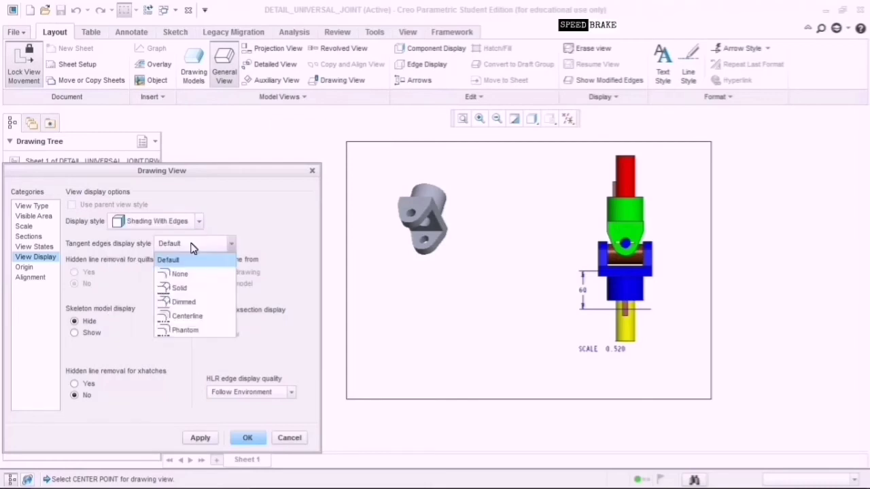
pyautogui.click(190, 331)
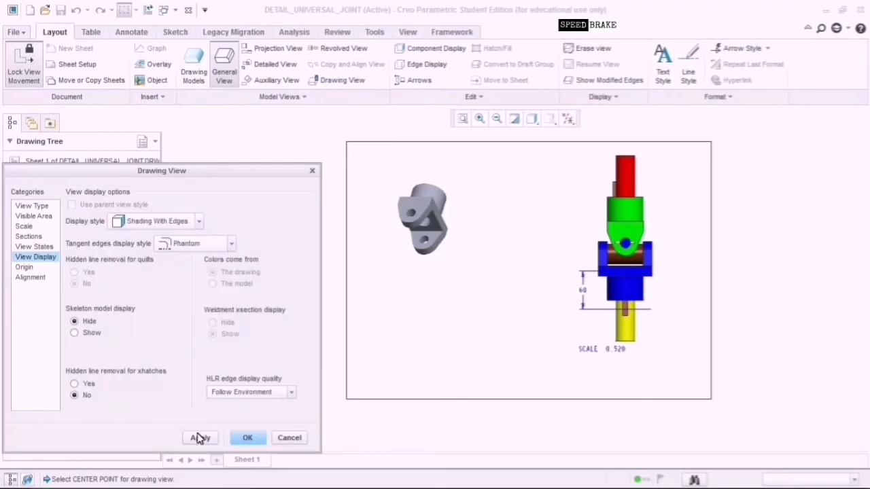
# Give the fork view a custom scale of 0.700 and confirm the view settings.
pyautogui.click(35, 227)
pyautogui.click(37, 238)
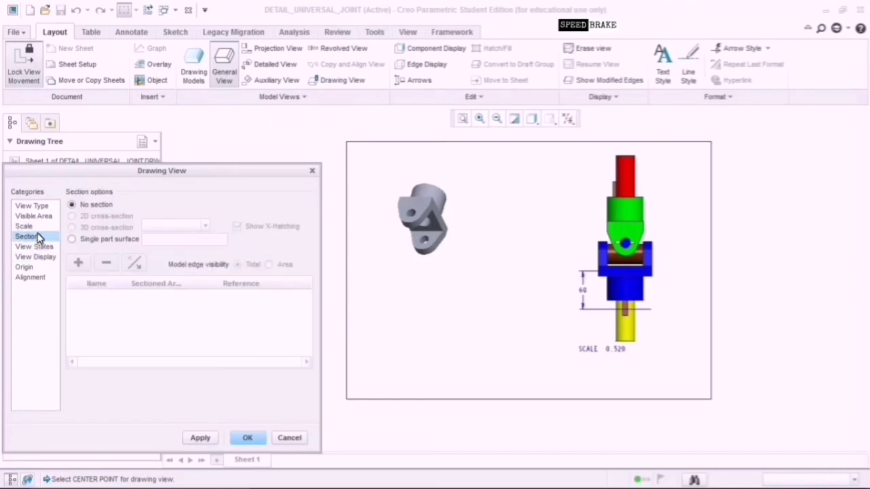
pyautogui.click(37, 228)
pyautogui.click(95, 221)
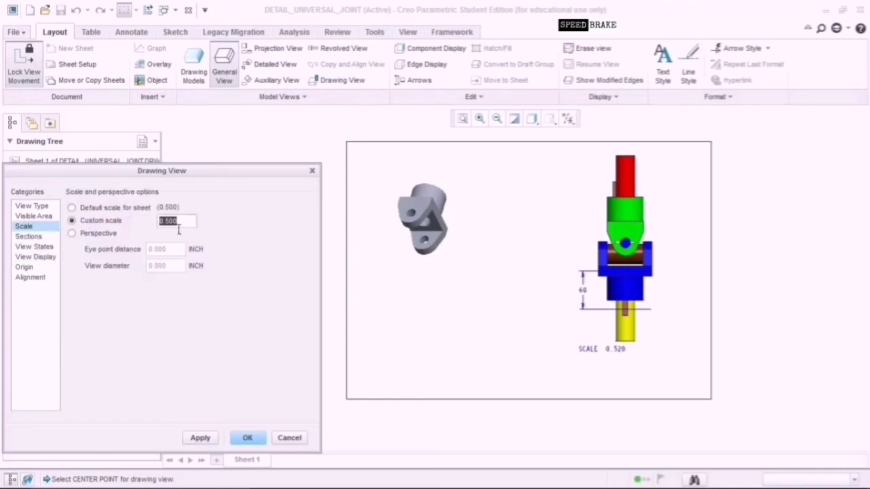
pyautogui.click(171, 220)
pyautogui.click(202, 439)
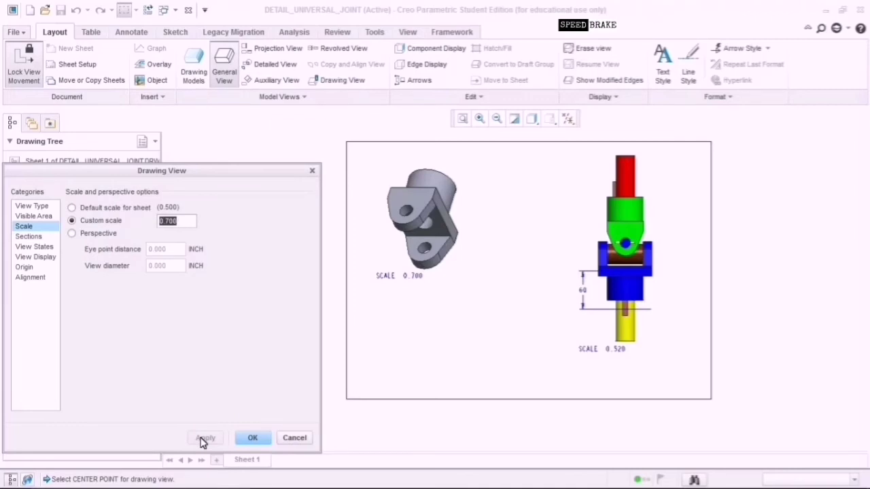
pyautogui.click(265, 441)
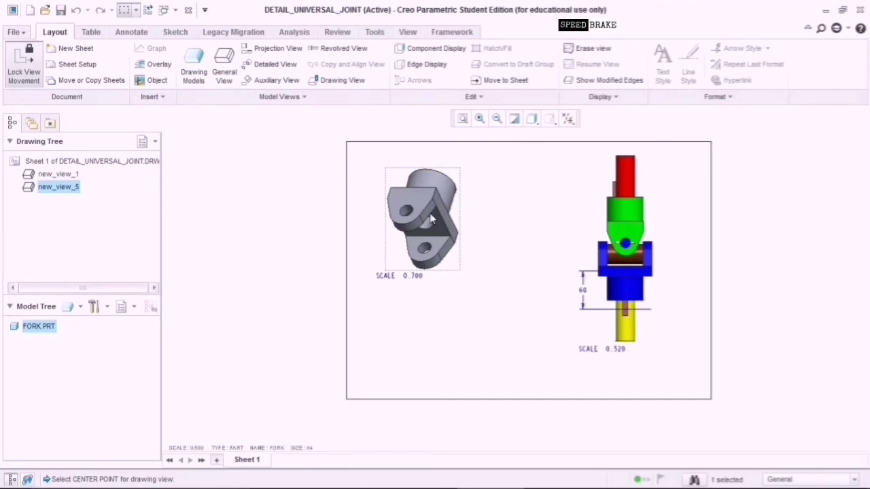
# Place projection views bottom_6 below and right_7 right of the fork view, then open new_view_5's Drawing View settings.
pyautogui.click(270, 49)
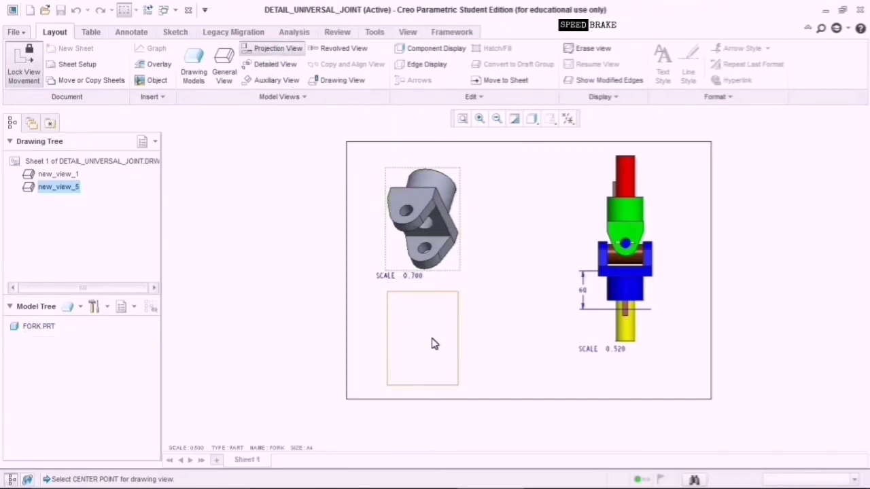
pyautogui.click(434, 344)
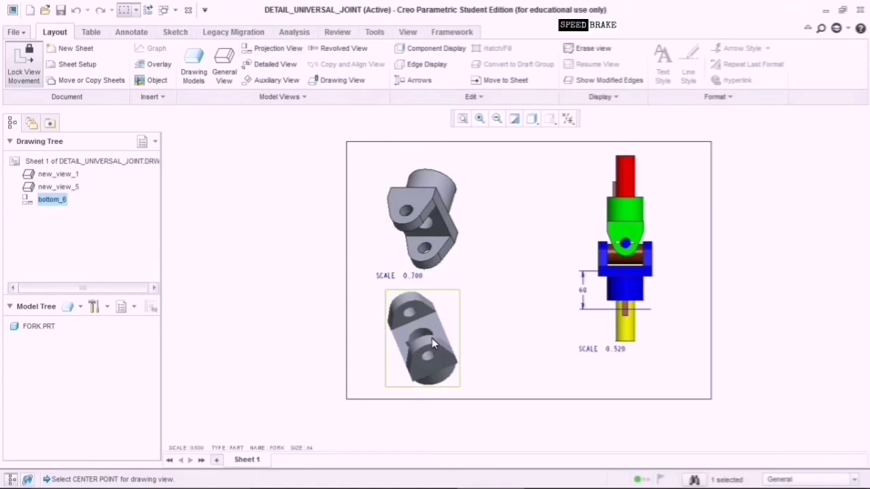
pyautogui.click(431, 222)
pyautogui.click(277, 47)
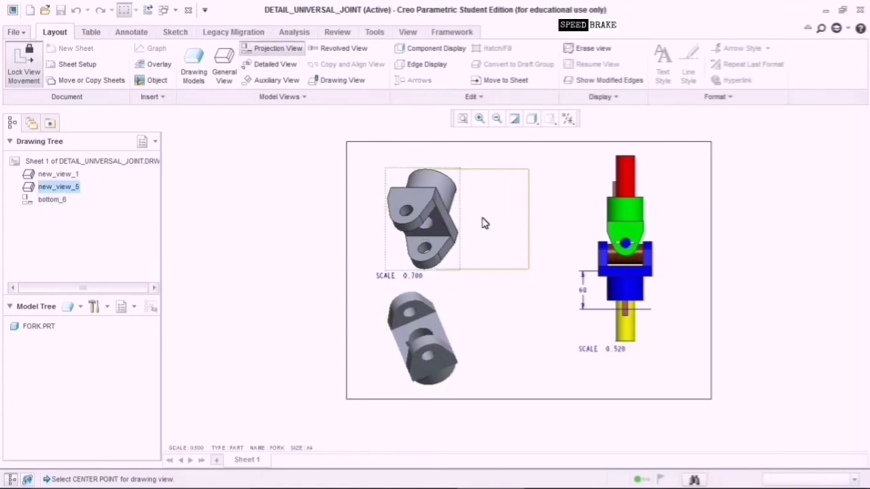
pyautogui.click(518, 227)
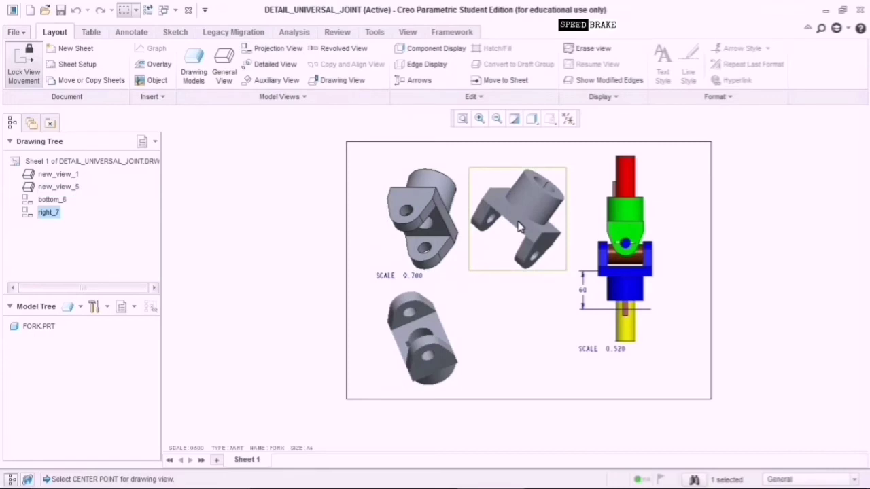
pyautogui.click(427, 236)
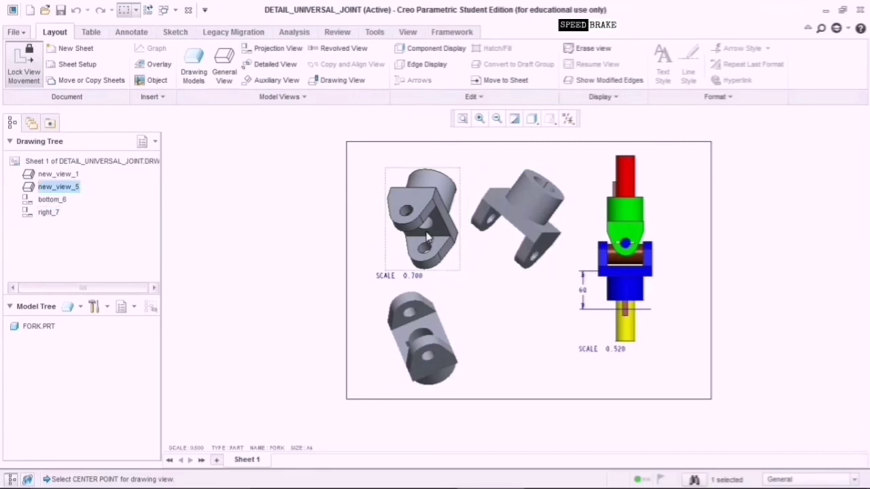
pyautogui.click(427, 237)
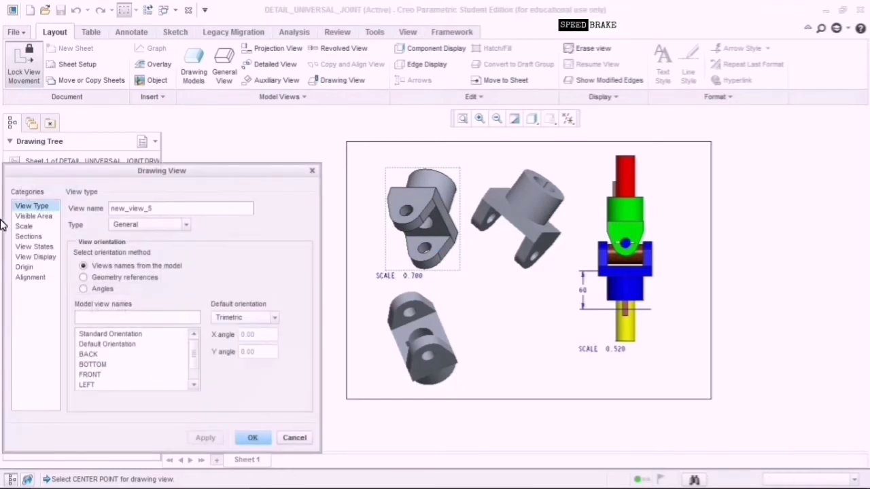
# Try the FRONT and then LEFT model view orientations on the fork view.
pyautogui.click(41, 257)
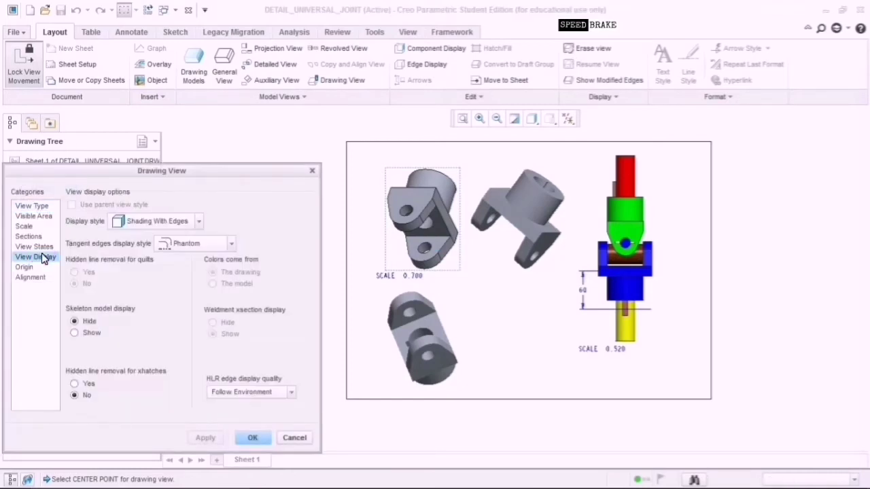
pyautogui.click(42, 216)
pyautogui.click(43, 206)
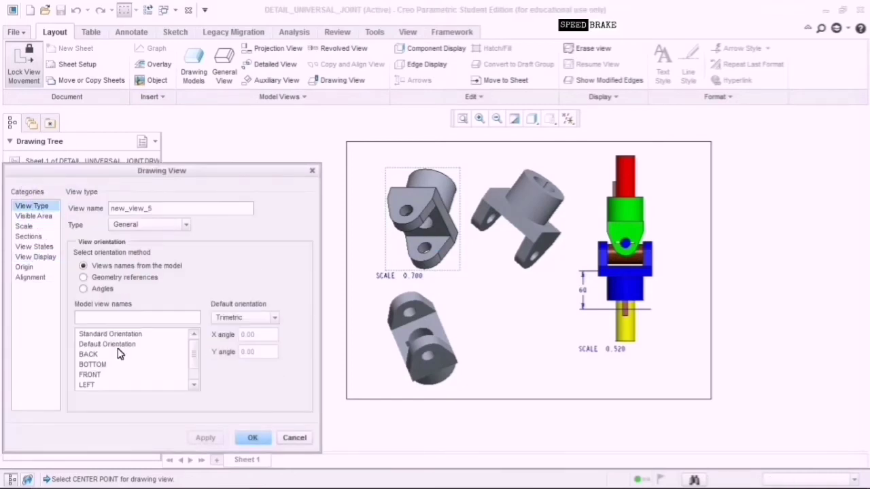
pyautogui.click(107, 375)
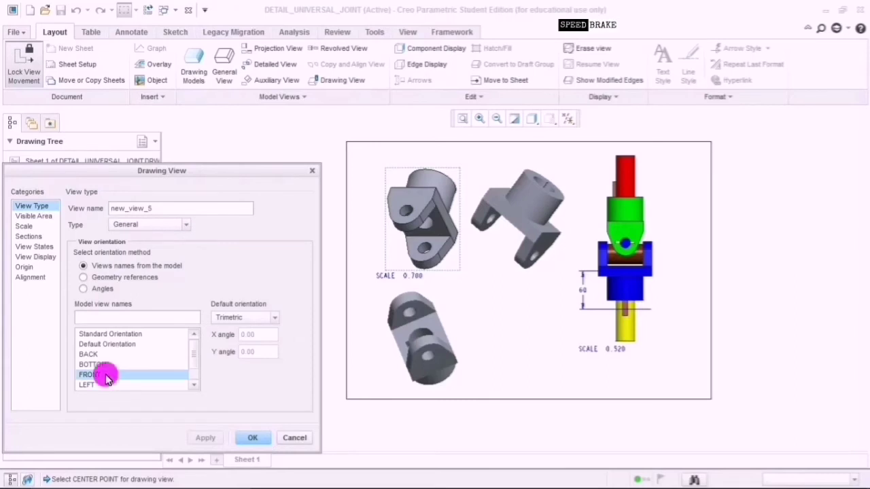
pyautogui.click(197, 438)
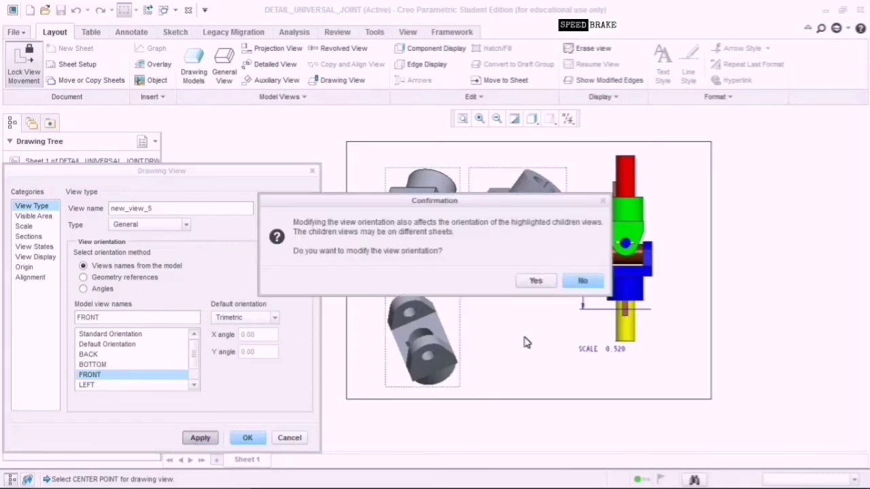
pyautogui.click(536, 282)
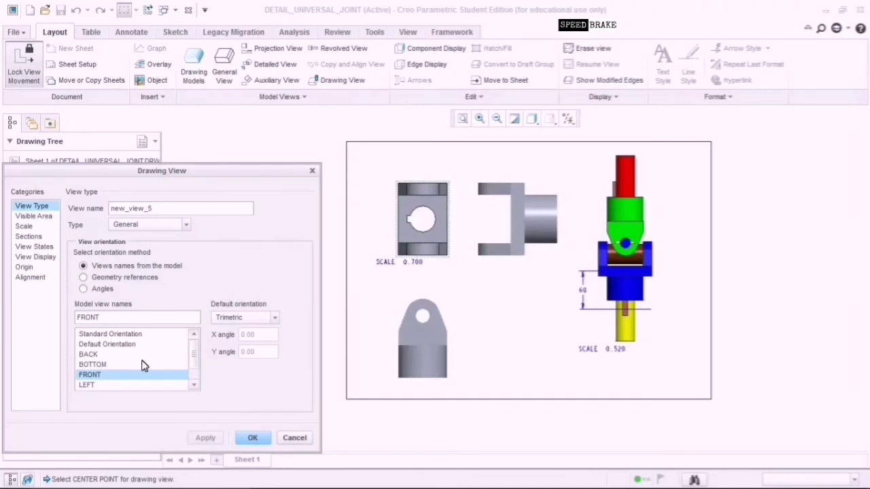
pyautogui.click(195, 384)
pyautogui.click(194, 384)
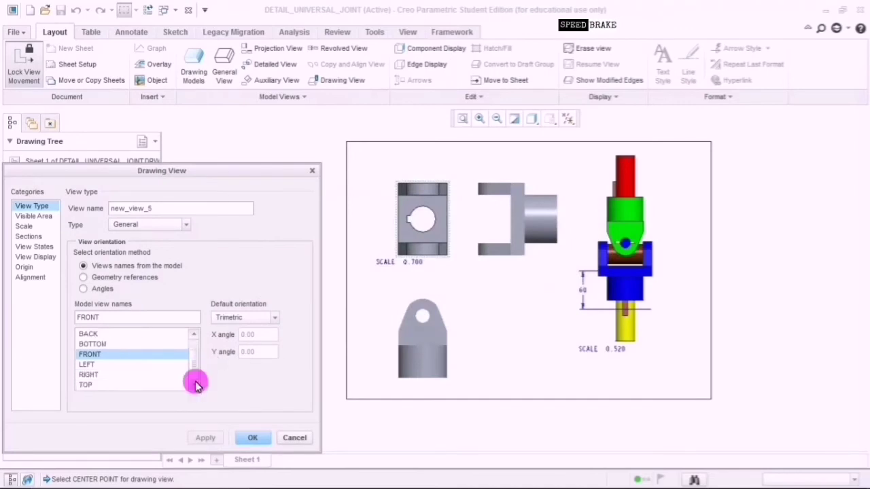
pyautogui.click(150, 367)
pyautogui.click(203, 439)
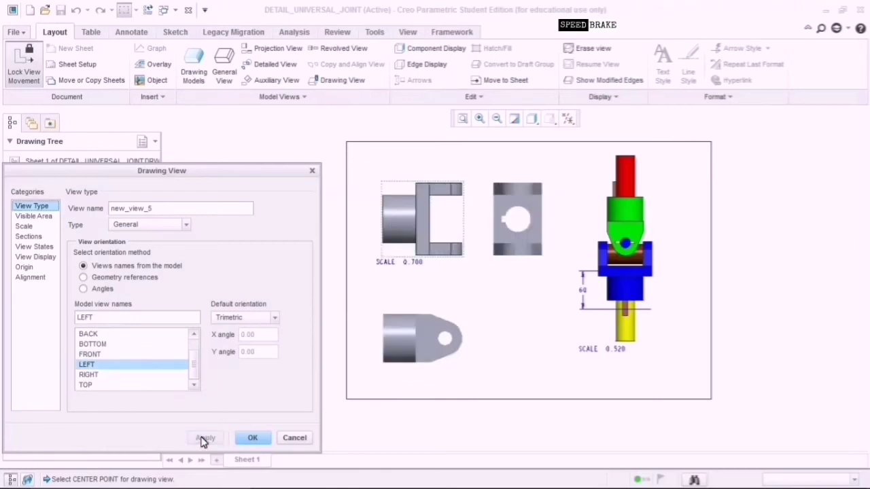
pyautogui.click(462, 275)
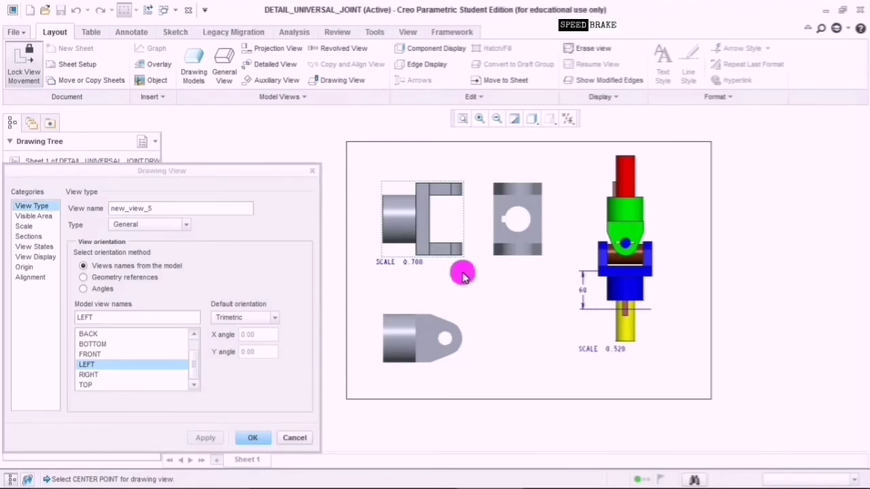
# Apply the TOP orientation, confirm updating the child views, and close the dialog.
pyautogui.click(136, 386)
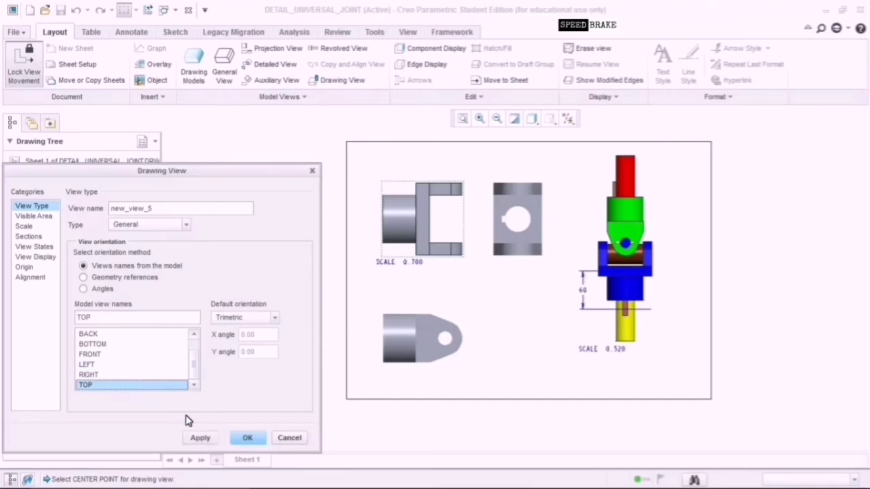
pyautogui.click(200, 438)
pyautogui.click(545, 306)
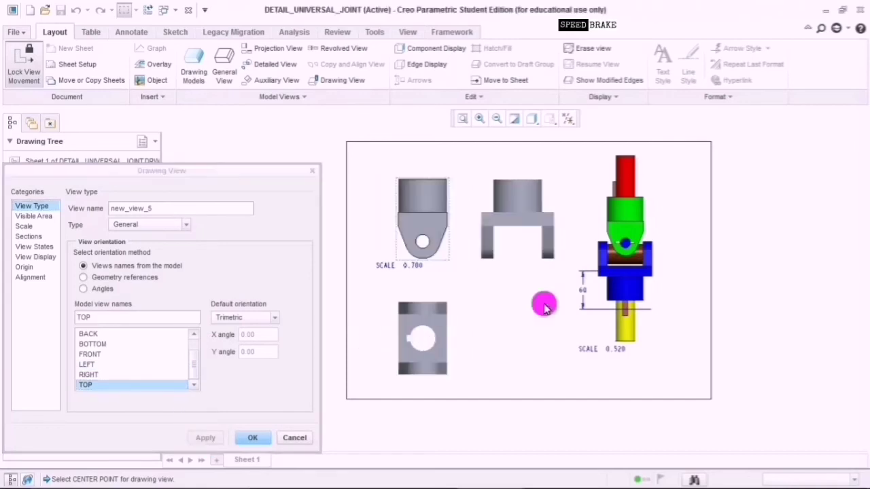
pyautogui.click(259, 441)
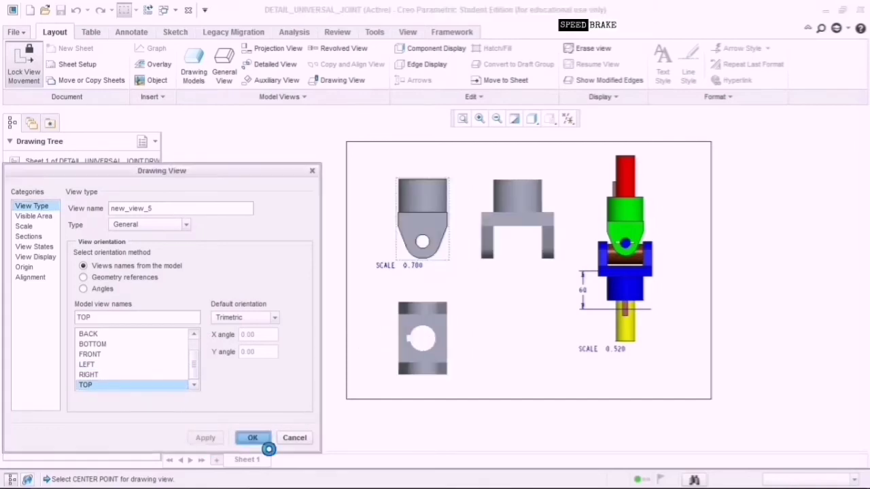
pyautogui.click(432, 221)
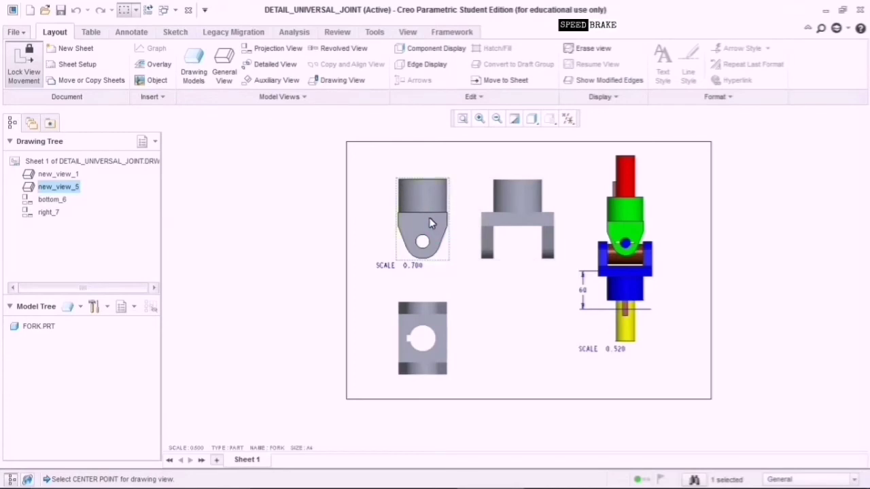
# Reorient the fork view through BOTTOM to FRONT, confirming the child view update.
pyautogui.doubleClick(428, 222)
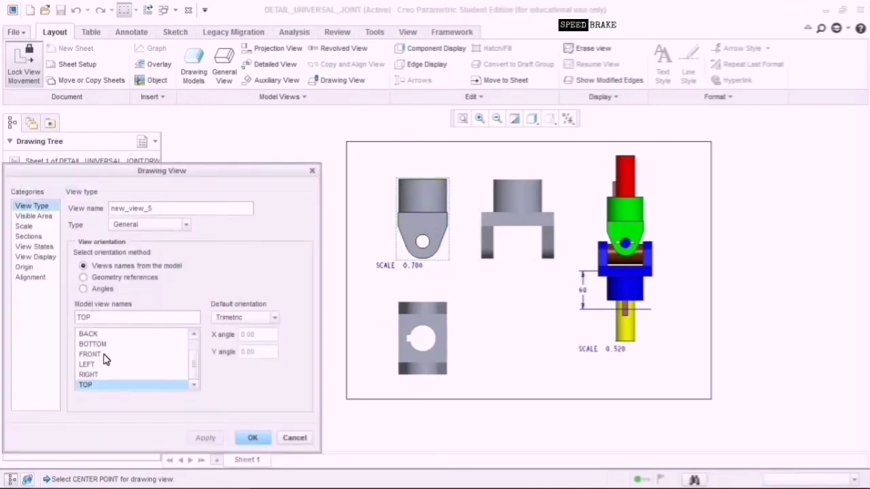
pyautogui.click(102, 345)
pyautogui.click(199, 438)
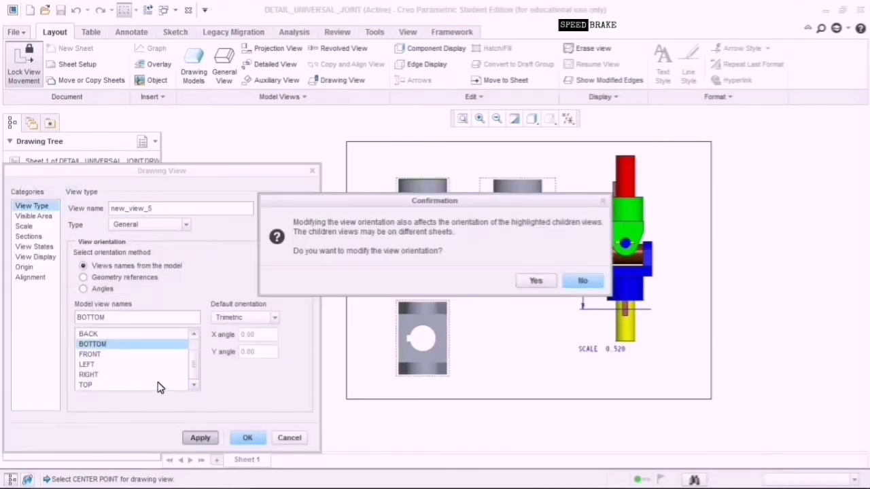
pyautogui.click(536, 281)
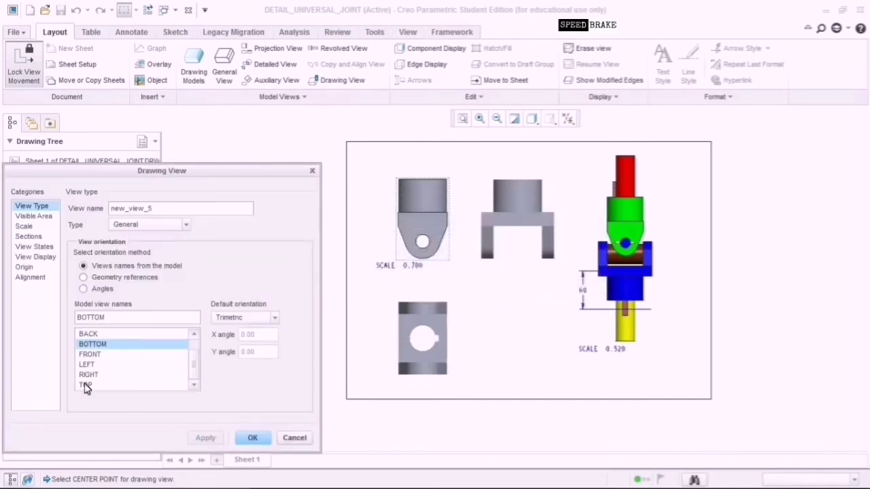
pyautogui.click(101, 366)
pyautogui.click(94, 355)
pyautogui.click(204, 439)
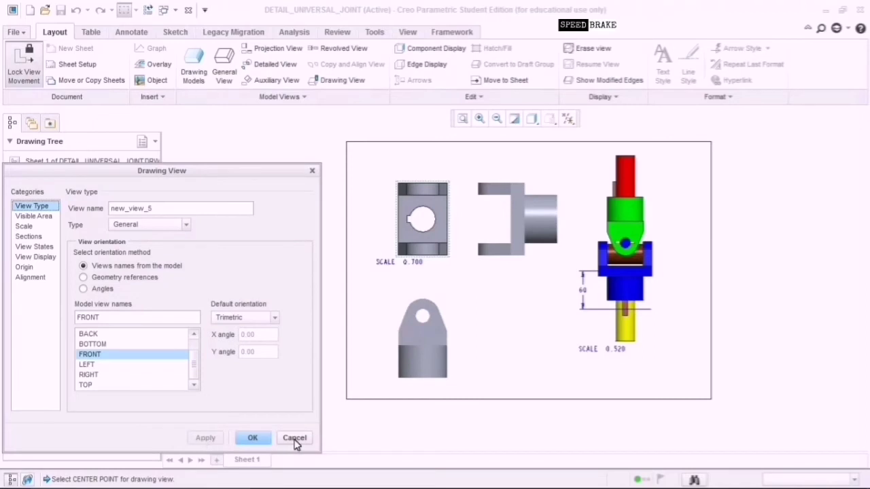
pyautogui.click(253, 442)
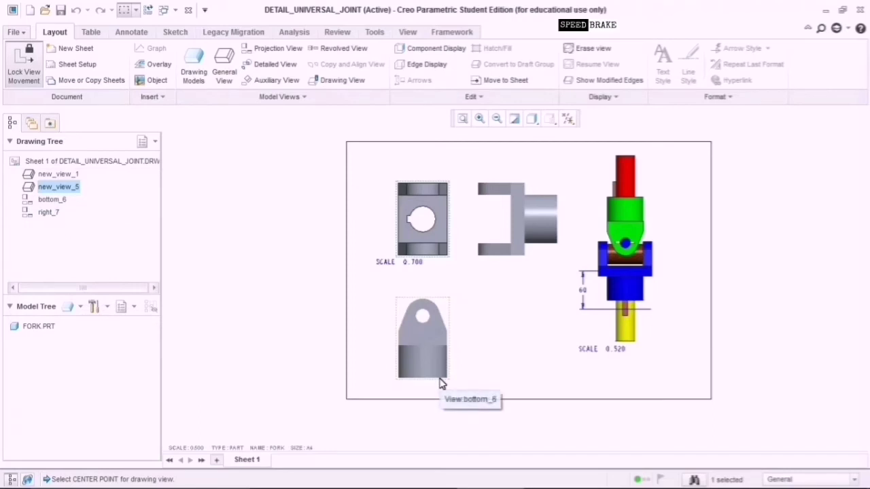
# Reopen the fork view's settings twice and cancel without changes.
pyautogui.doubleClick(419, 231)
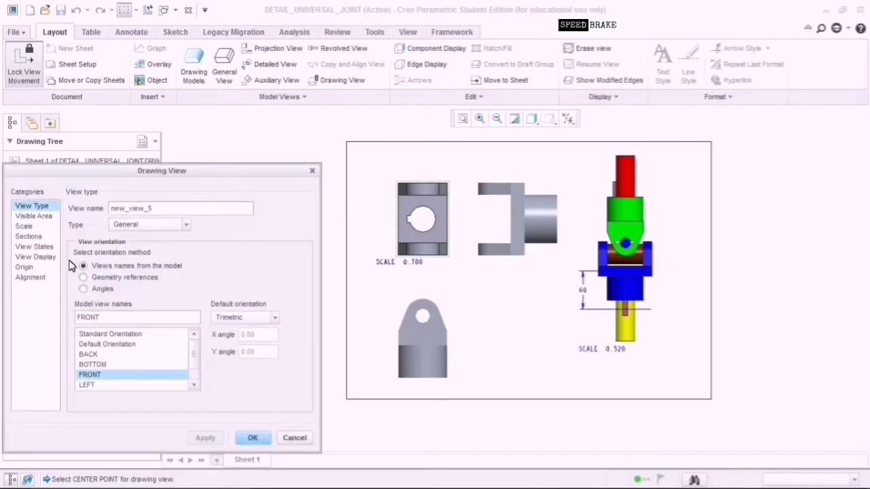
pyautogui.click(306, 438)
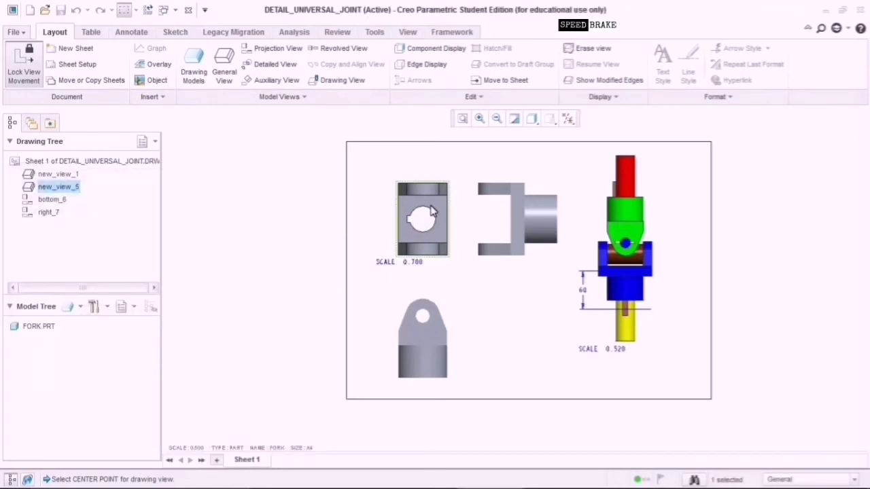
pyautogui.doubleClick(422, 213)
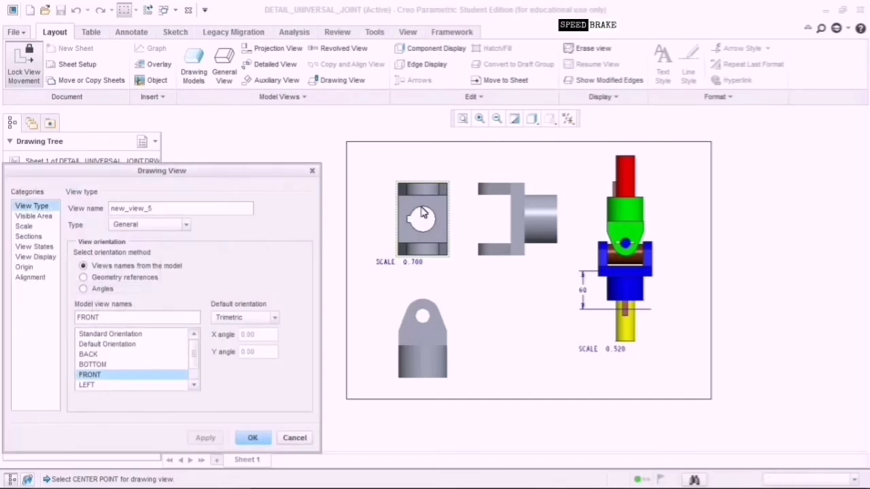
pyautogui.click(295, 437)
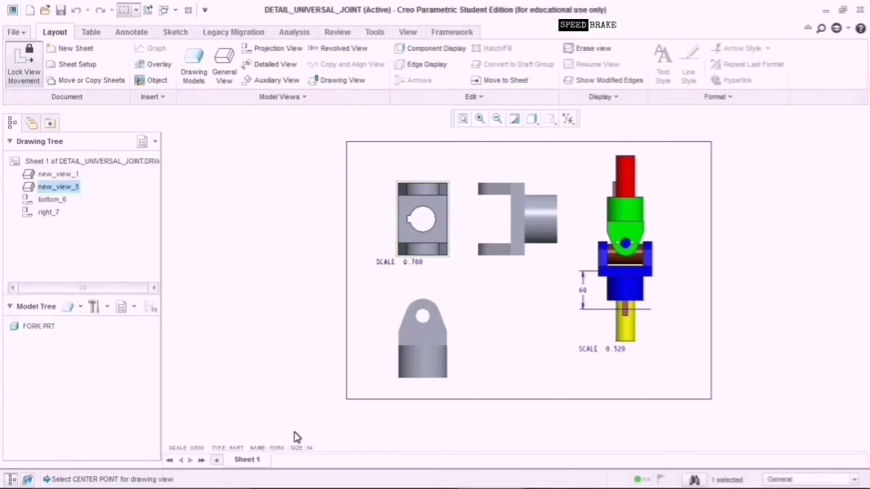
# Pick the fork front view in Show Model Annotations and tick the 42 and 84 dimensions.
pyautogui.click(134, 32)
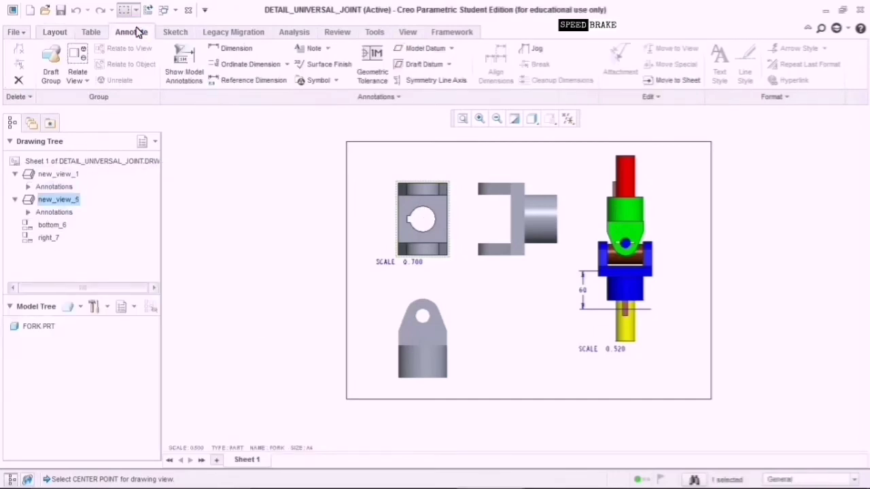
pyautogui.click(194, 71)
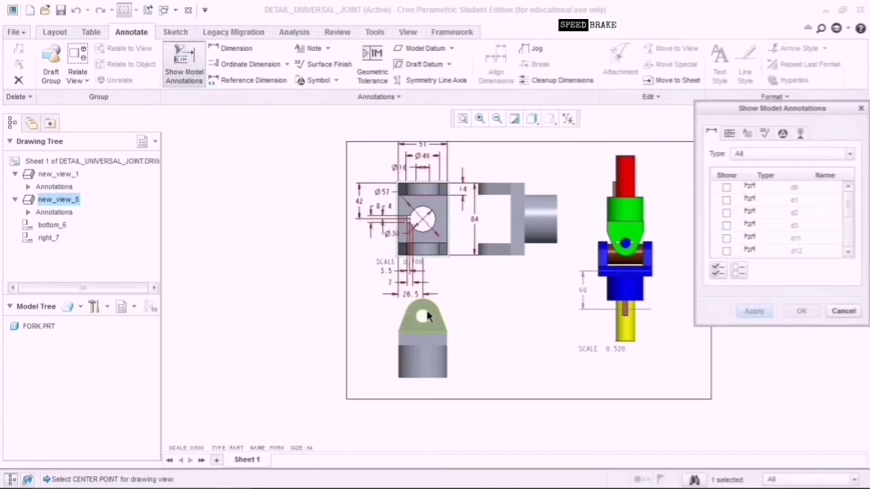
pyautogui.click(426, 219)
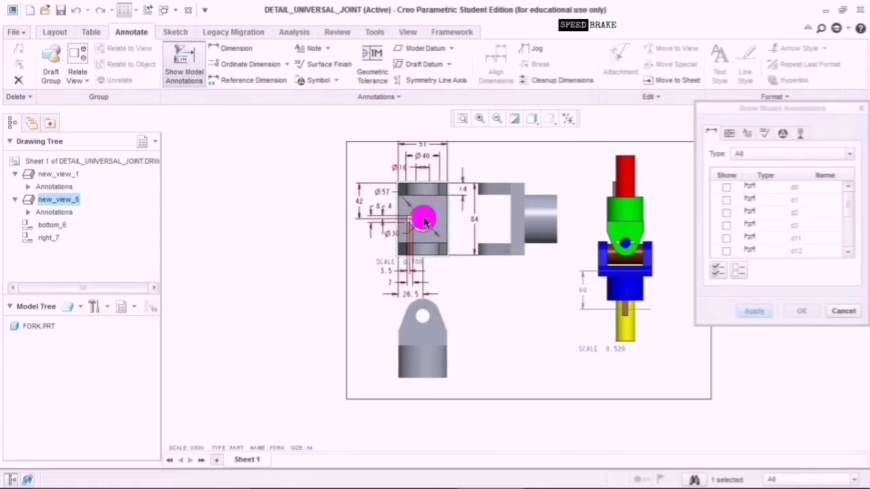
pyautogui.scroll(5, 427, 221)
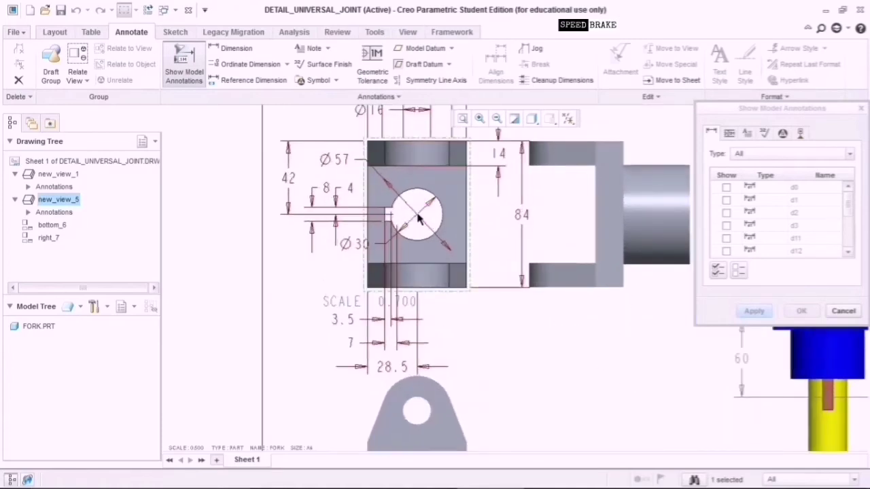
pyautogui.click(291, 180)
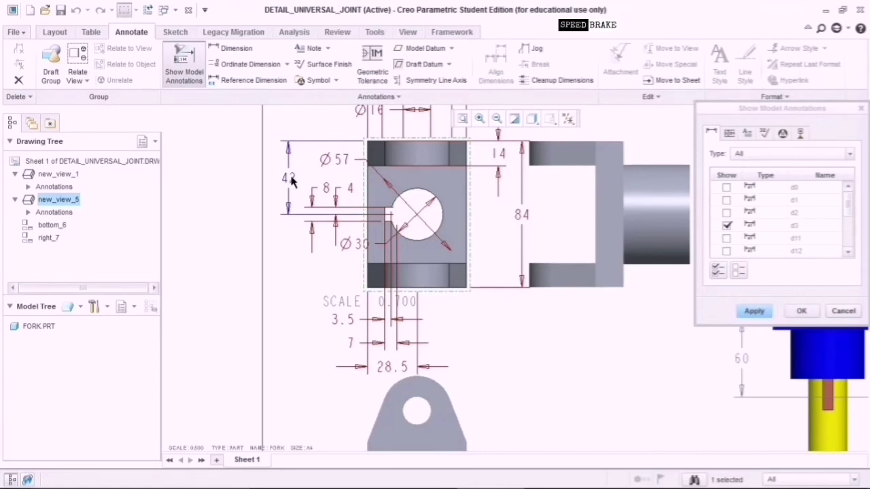
pyautogui.click(527, 219)
# Tick the Ø16 and top width dimensions, then apply the chosen dimensions to the view.
pyautogui.scroll(-2, 405, 204)
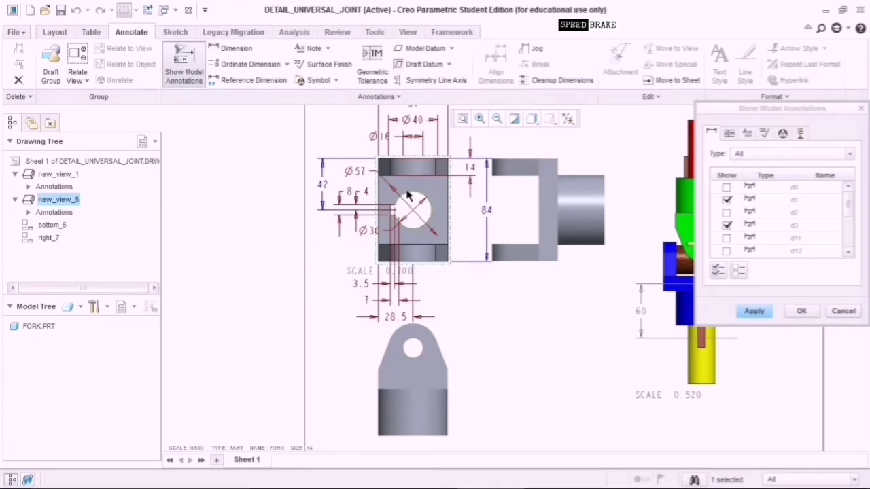
pyautogui.click(401, 141)
pyautogui.scroll(-2, 400, 140)
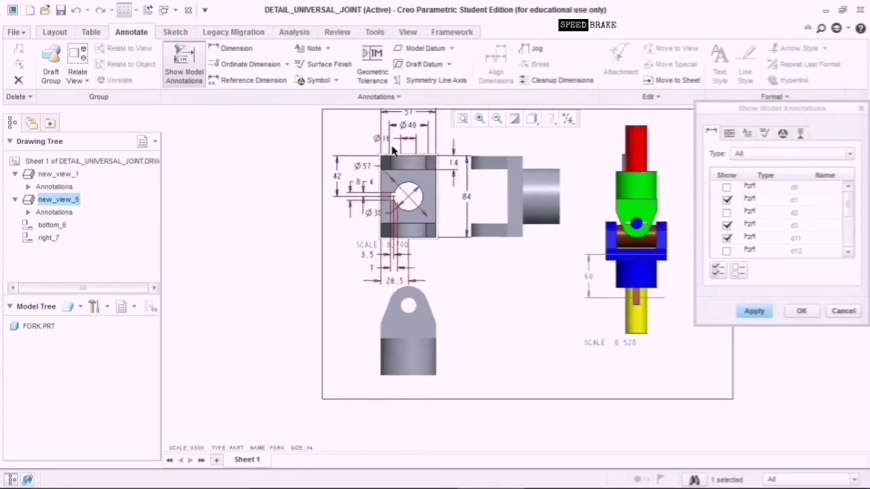
pyautogui.click(407, 116)
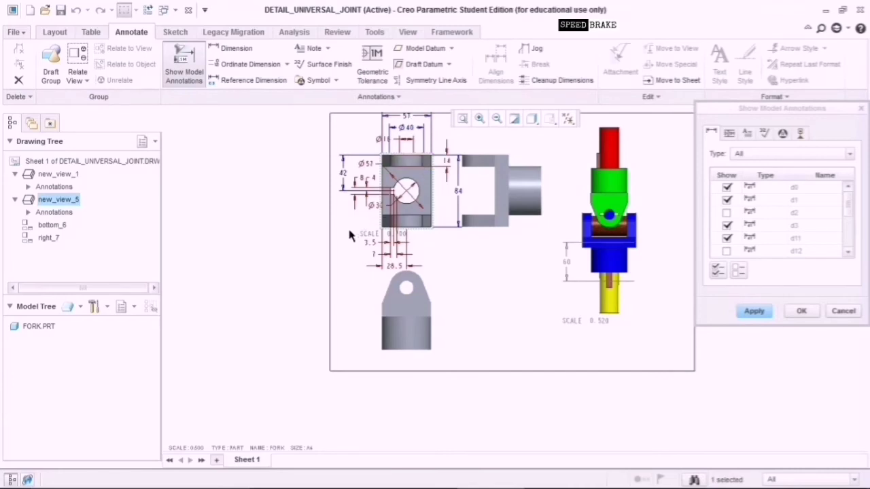
pyautogui.scroll(2, 351, 235)
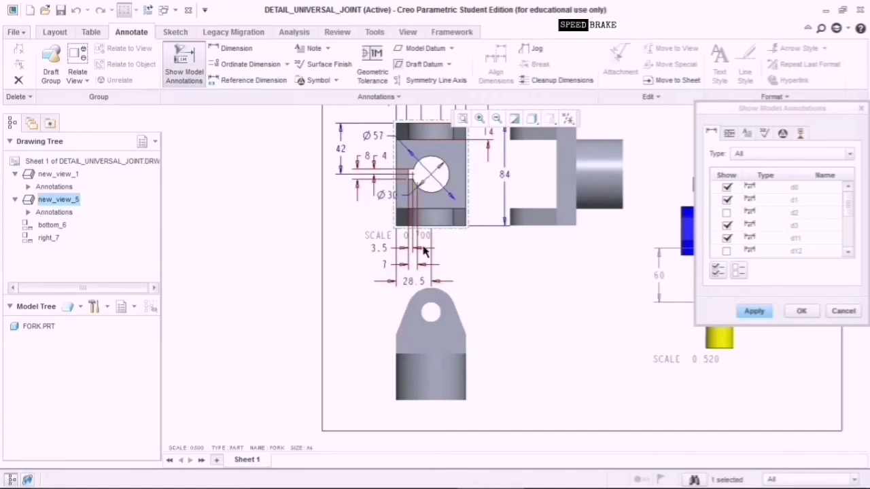
pyautogui.scroll(2, 484, 271)
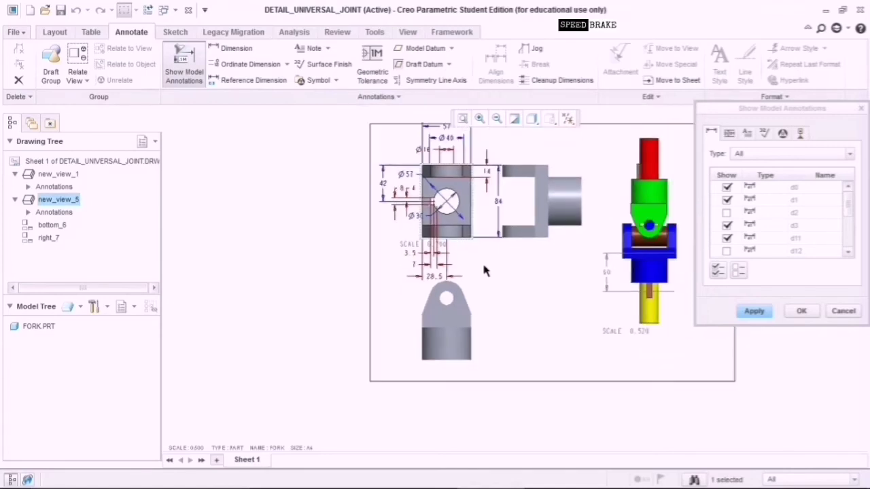
pyautogui.click(754, 311)
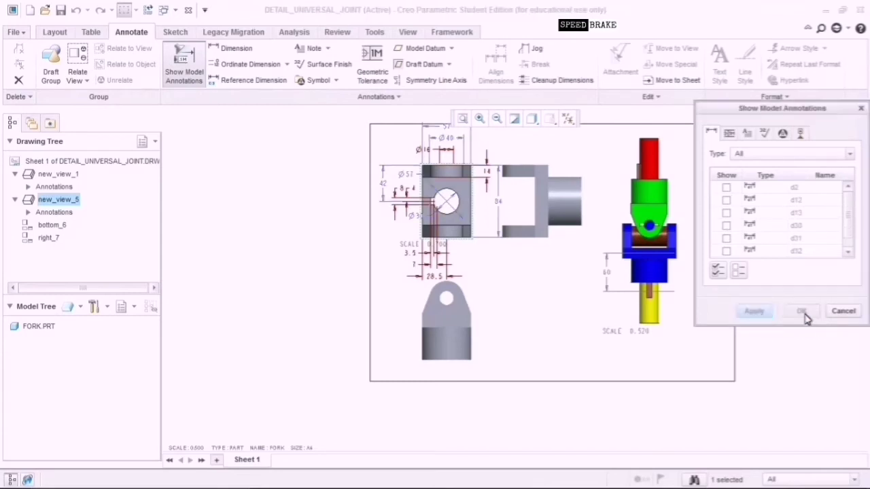
pyautogui.click(845, 311)
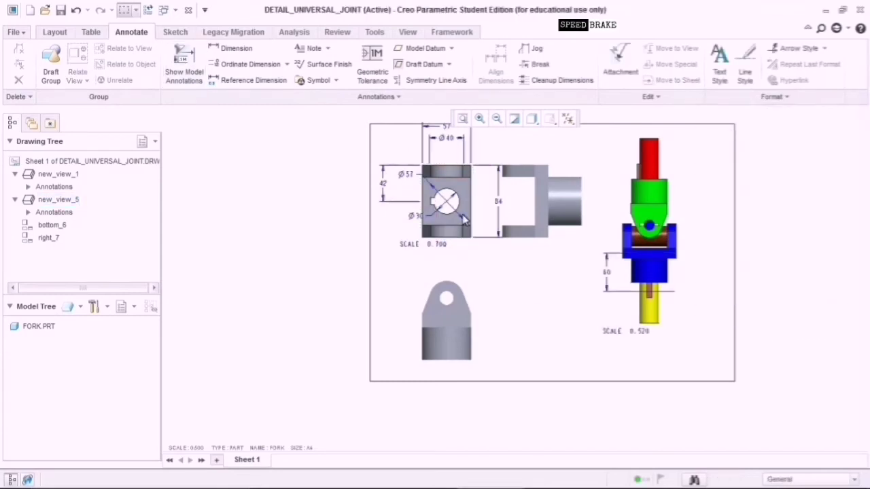
# Drag the 84 dimension closer to the front view and refit the sheet.
pyautogui.click(501, 203)
pyautogui.moveTo(506, 209); pyautogui.dragTo(496, 210)
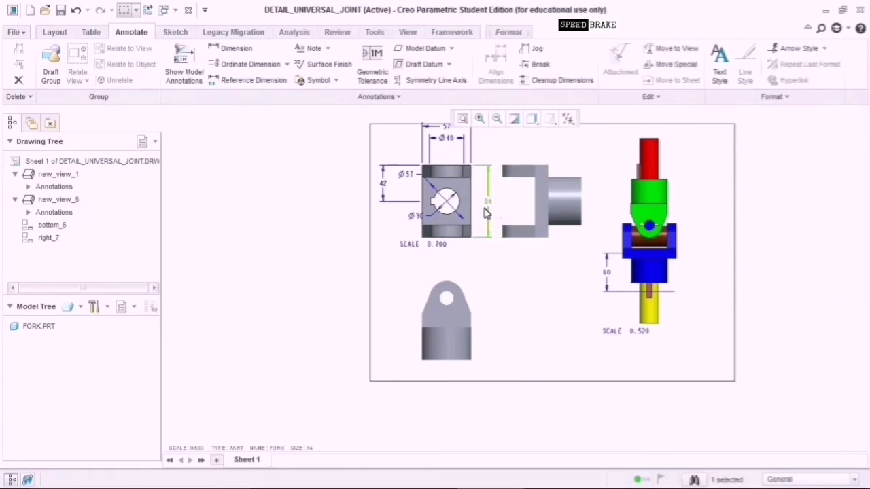
pyautogui.click(496, 120)
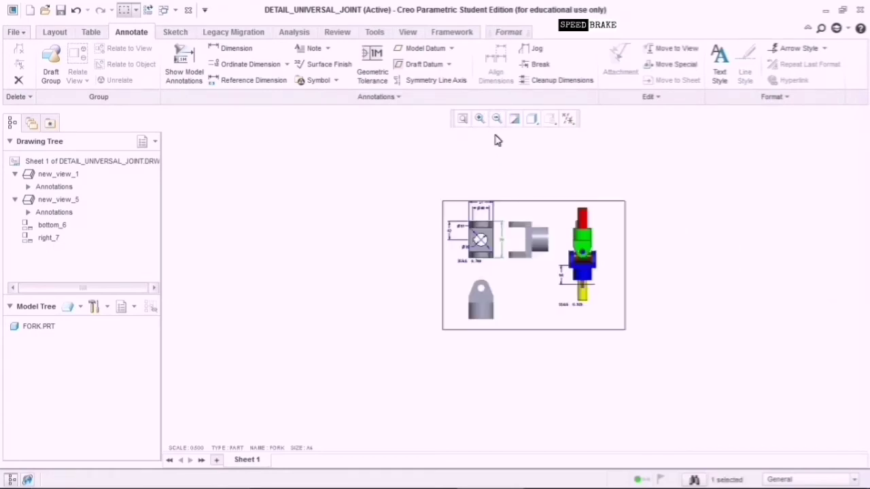
pyautogui.click(461, 120)
pyautogui.scroll(-1, 411, 228)
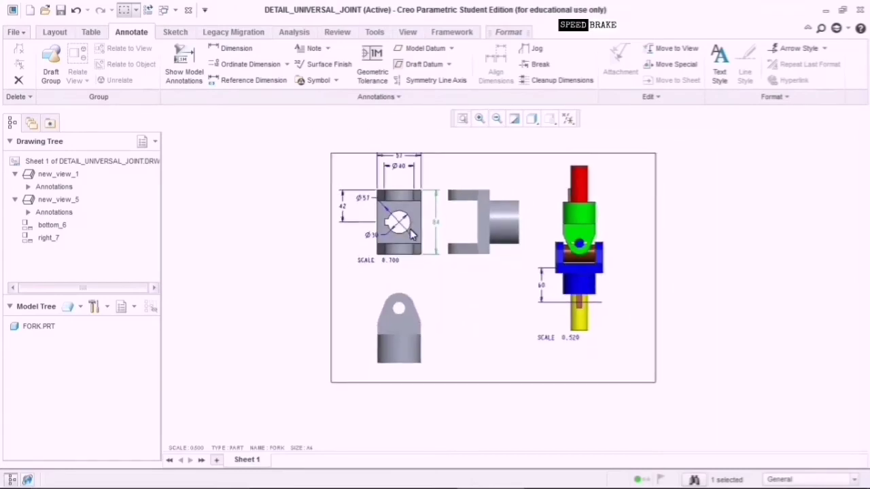
pyautogui.scroll(2, 411, 228)
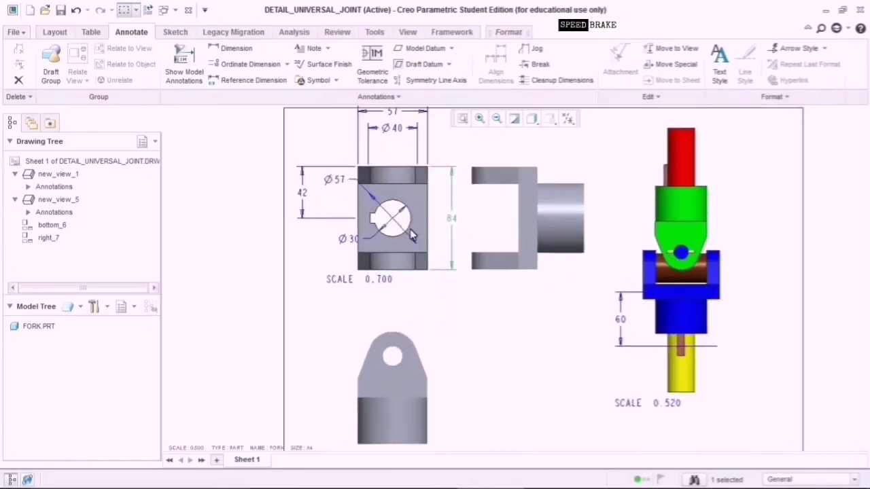
# Move the Ø30 dimension to the left of the front view.
pyautogui.click(356, 240)
pyautogui.moveTo(359, 244); pyautogui.dragTo(322, 246)
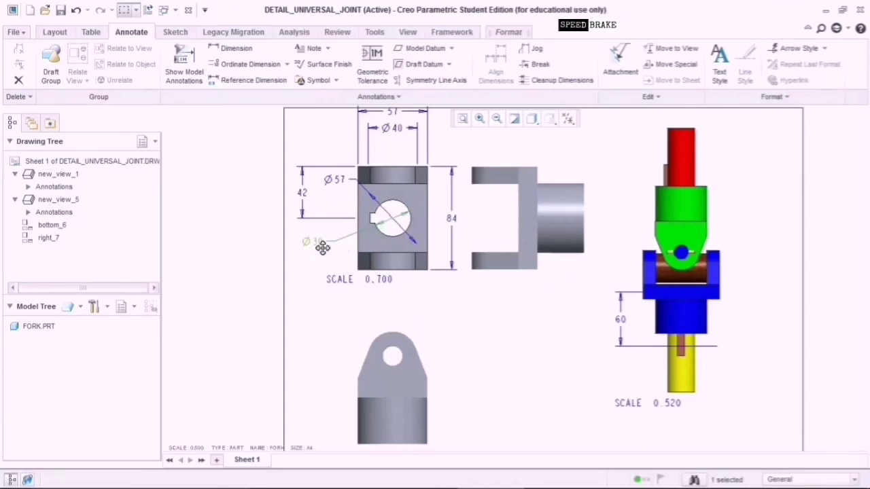
pyautogui.click(337, 182)
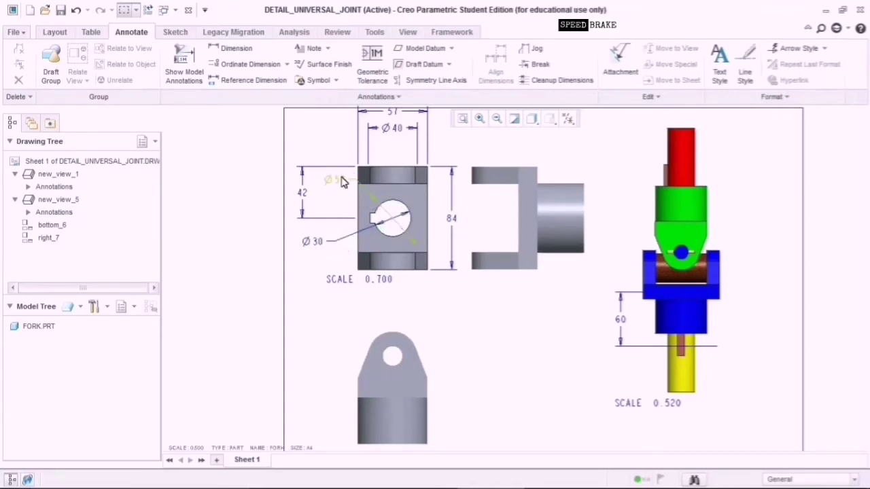
# Drag the Ø57 dimension below-right of the front view.
pyautogui.click(339, 178)
pyautogui.moveTo(339, 178); pyautogui.dragTo(438, 297)
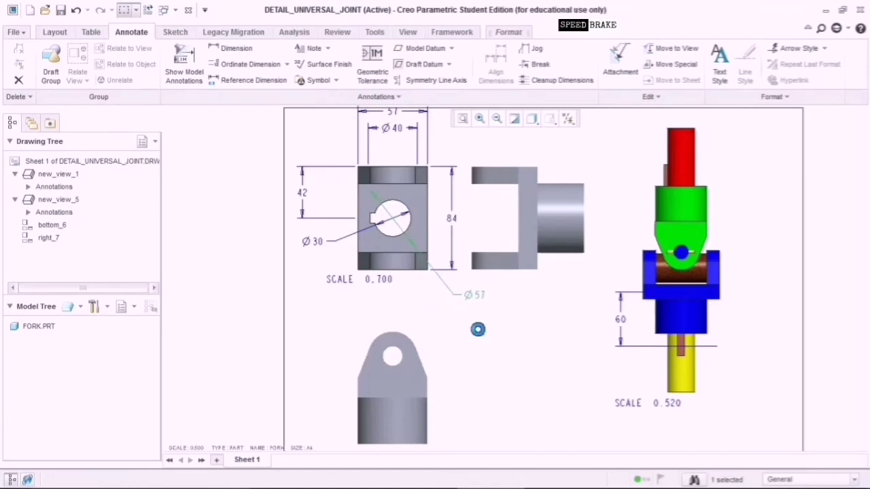
pyautogui.click(468, 324)
pyautogui.scroll(-1, 468, 325)
pyautogui.scroll(-1, 468, 325)
pyautogui.scroll(1, 468, 325)
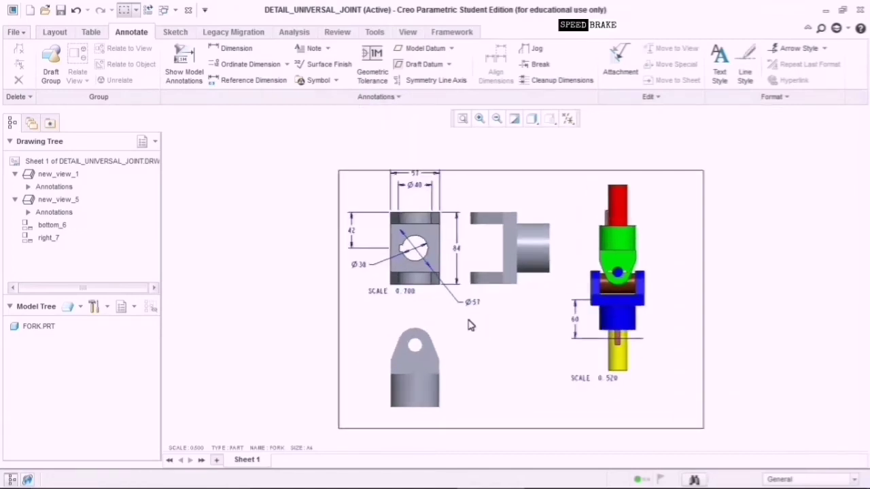
pyautogui.click(511, 258)
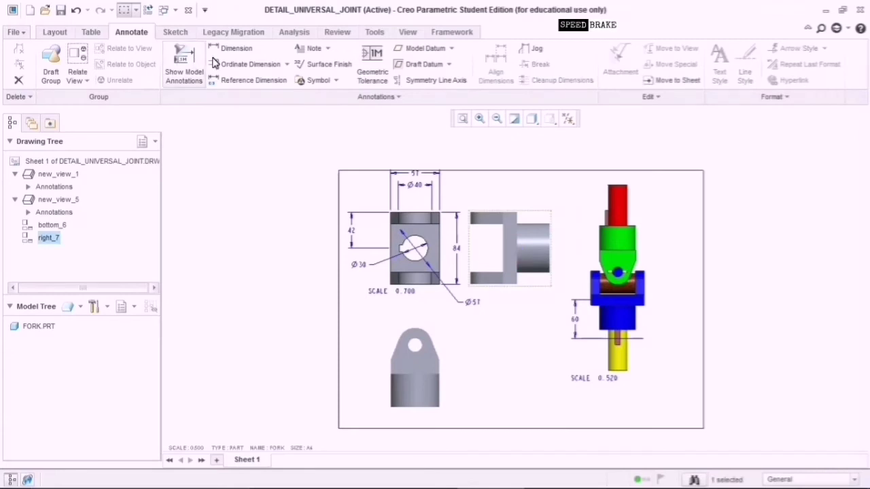
# Show the 16, 14, 38 and Ø16 model dimensions on side view right_7.
pyautogui.click(187, 64)
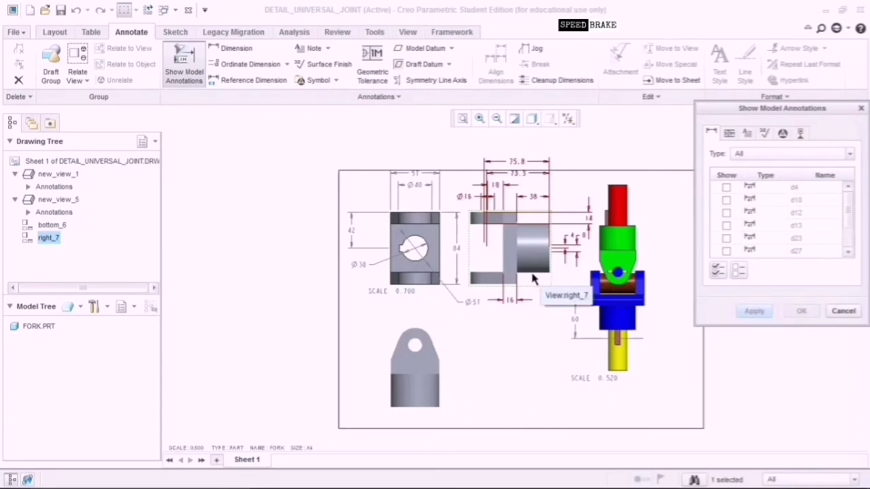
pyautogui.click(512, 303)
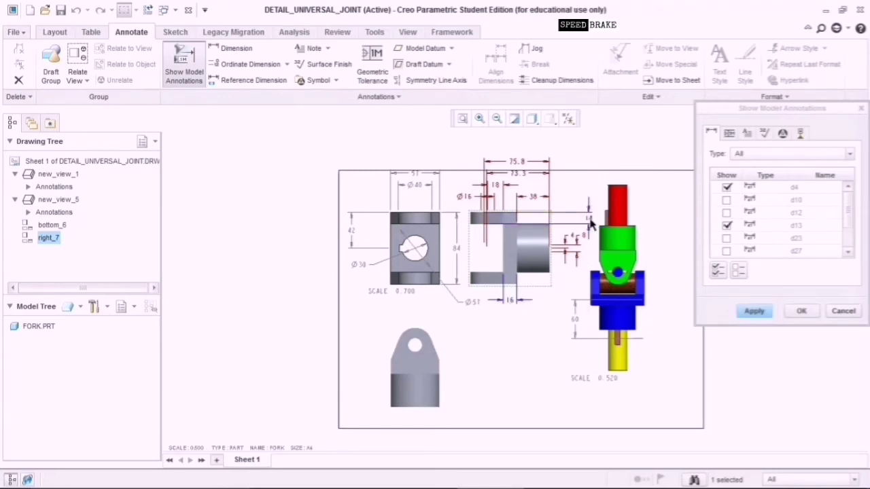
pyautogui.click(589, 219)
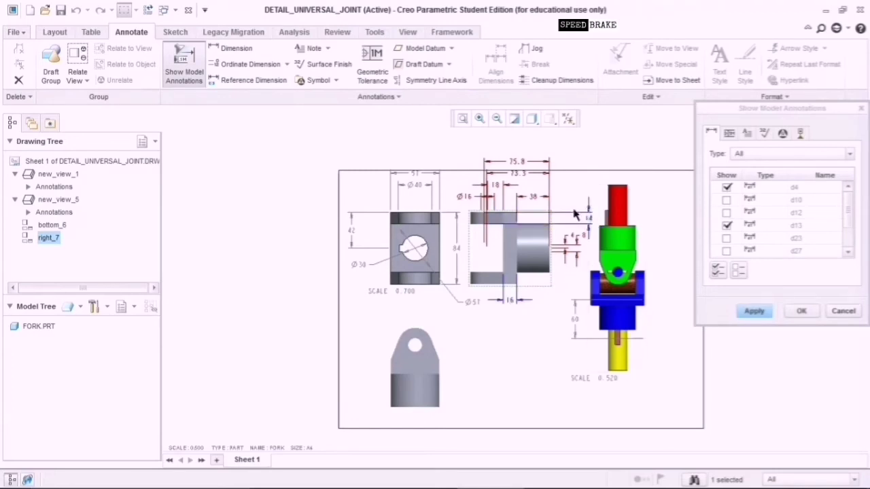
pyautogui.click(532, 199)
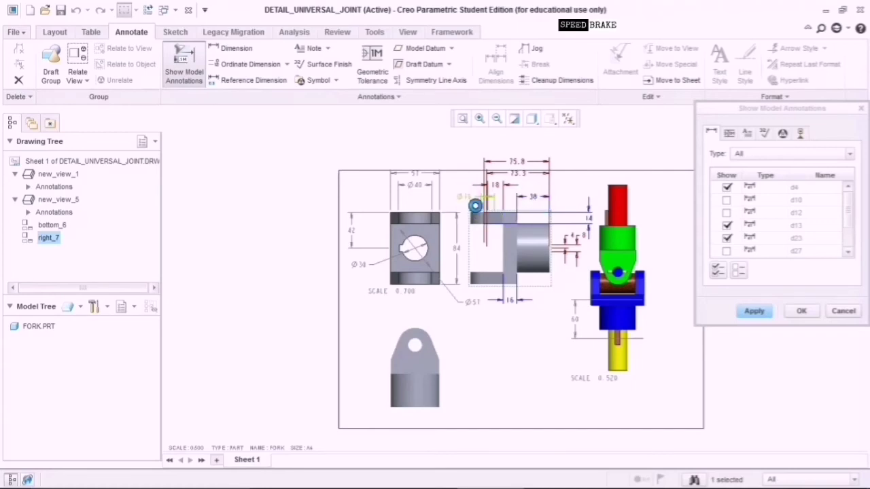
pyautogui.click(466, 198)
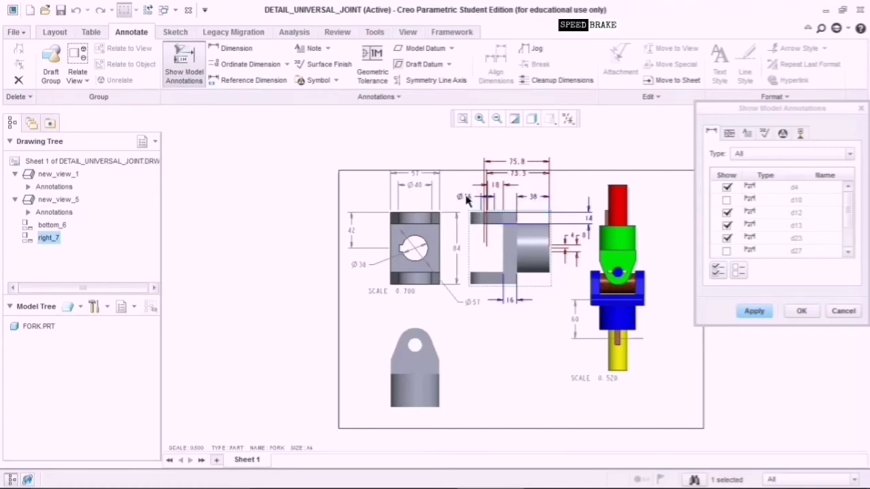
pyautogui.click(764, 312)
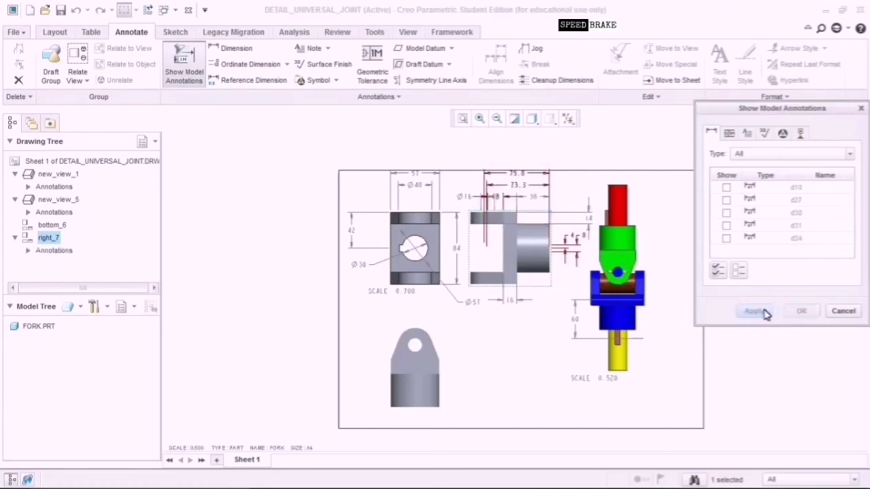
pyautogui.click(843, 311)
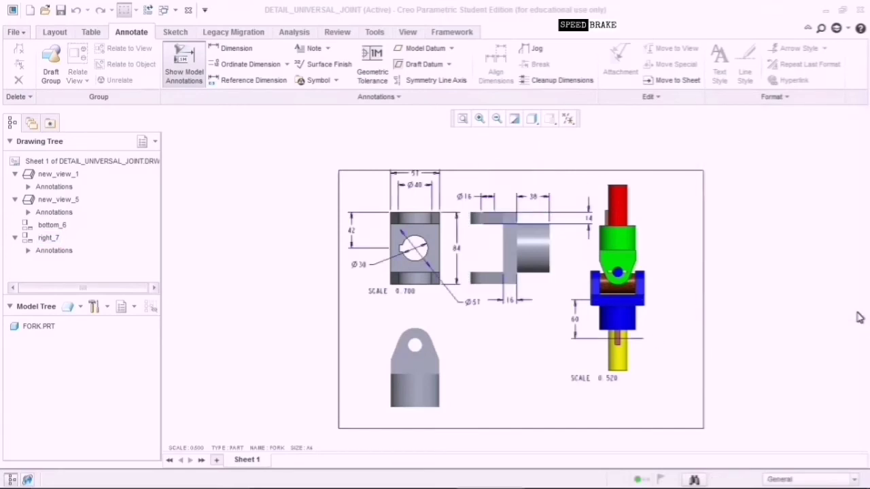
pyautogui.click(420, 365)
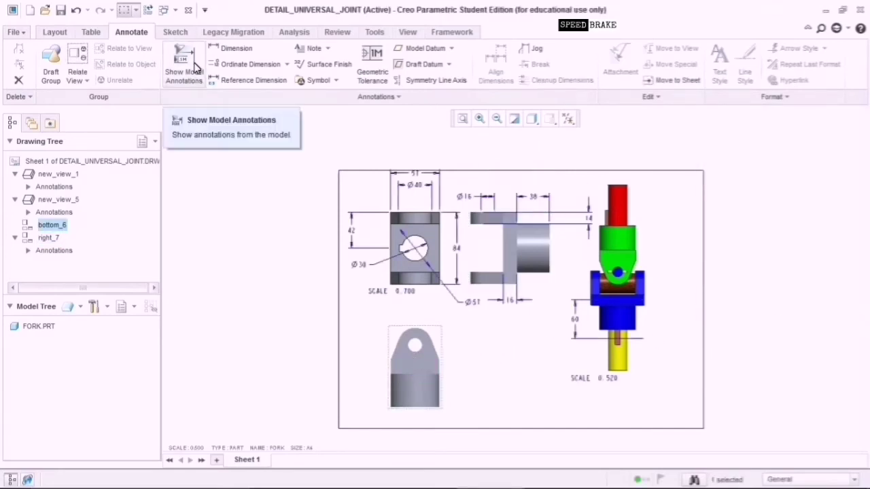
# Show the 18 and 28.5 model dimensions on bottom view bottom_6.
pyautogui.click(185, 68)
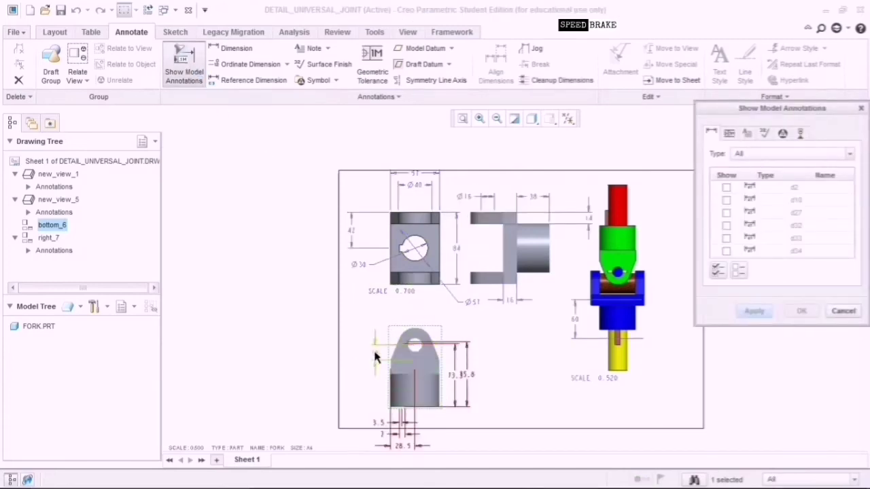
pyautogui.click(462, 378)
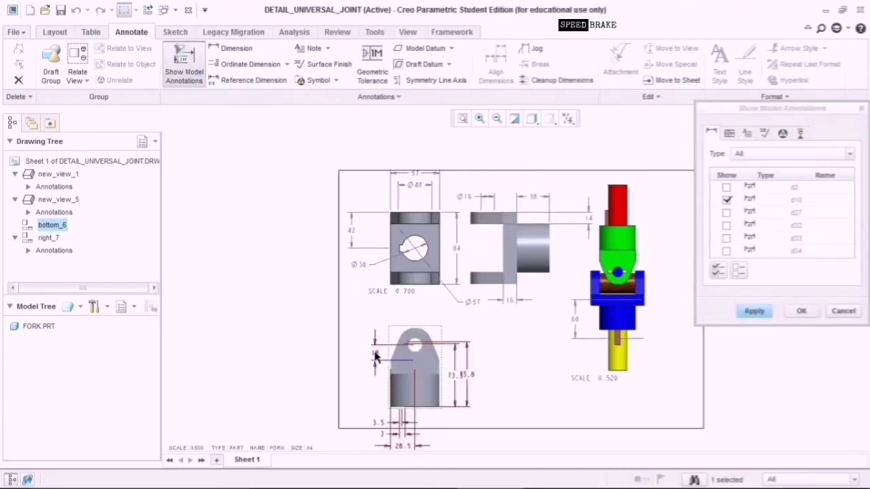
pyautogui.click(406, 449)
pyautogui.click(762, 314)
pyautogui.click(536, 356)
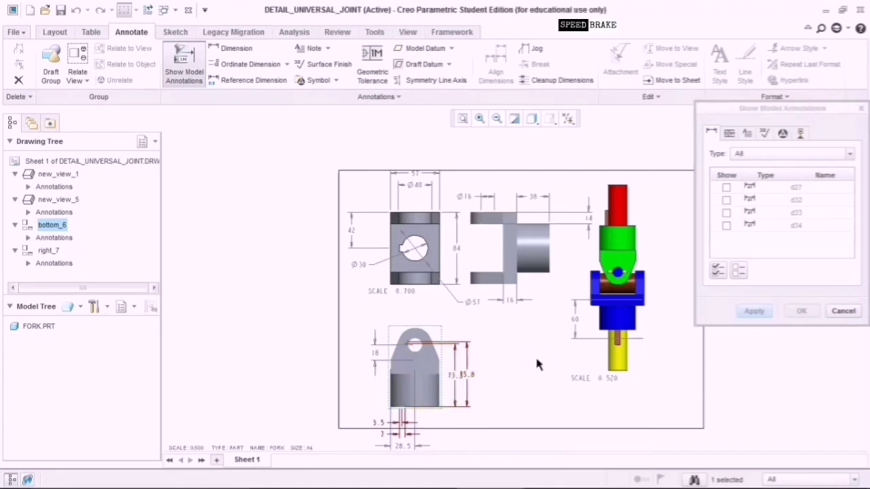
pyautogui.click(844, 311)
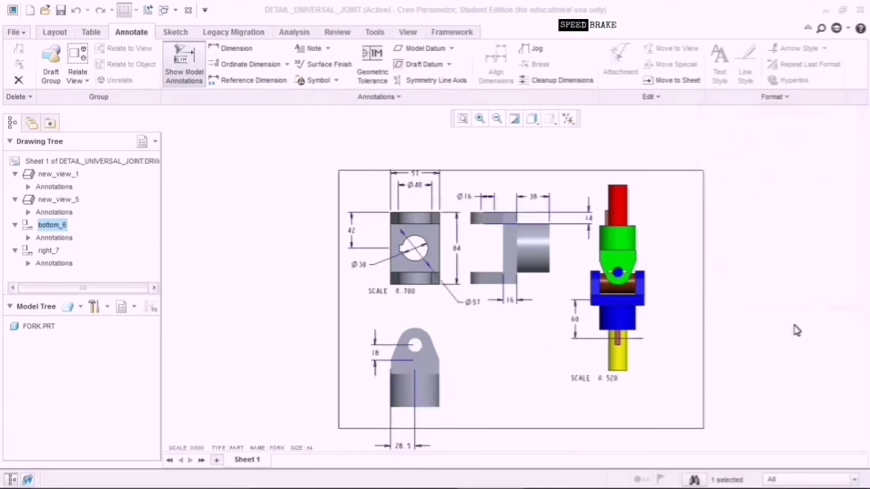
# Drag the 28.5 and 18 dimensions up close to the bottom view.
pyautogui.click(408, 445)
pyautogui.click(408, 446)
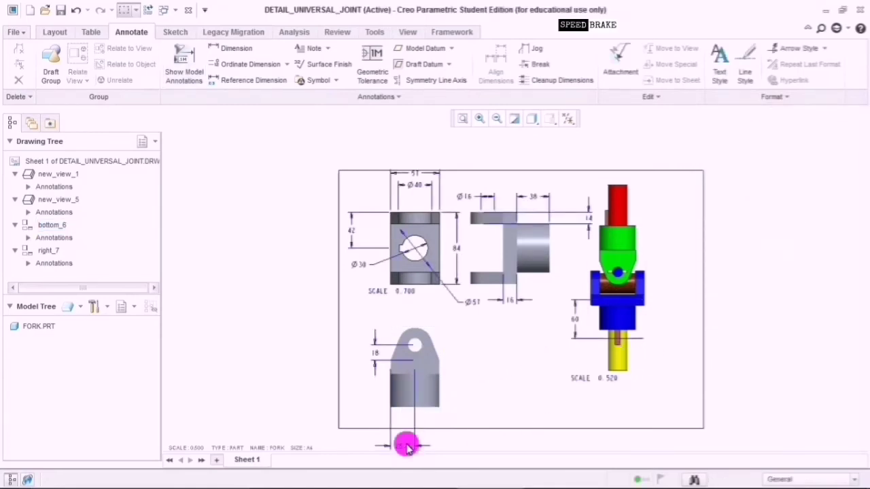
pyautogui.click(408, 448)
pyautogui.moveTo(412, 450); pyautogui.dragTo(416, 420)
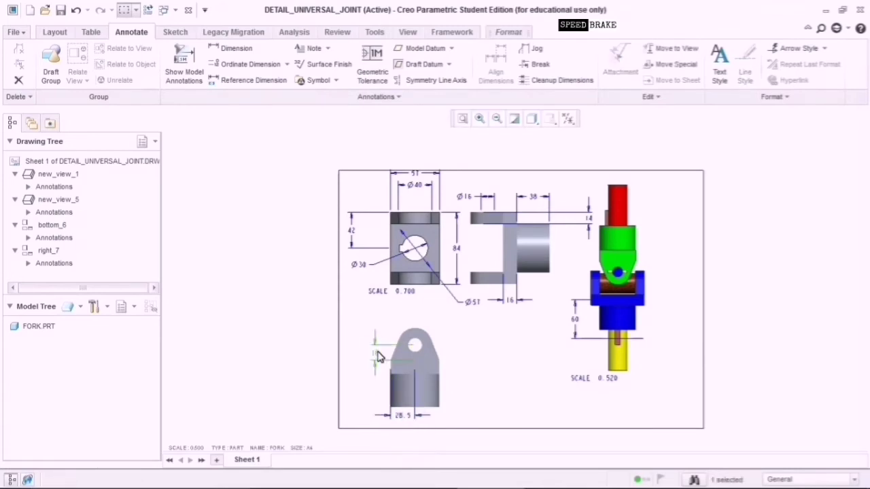
pyautogui.moveTo(378, 347); pyautogui.dragTo(384, 328)
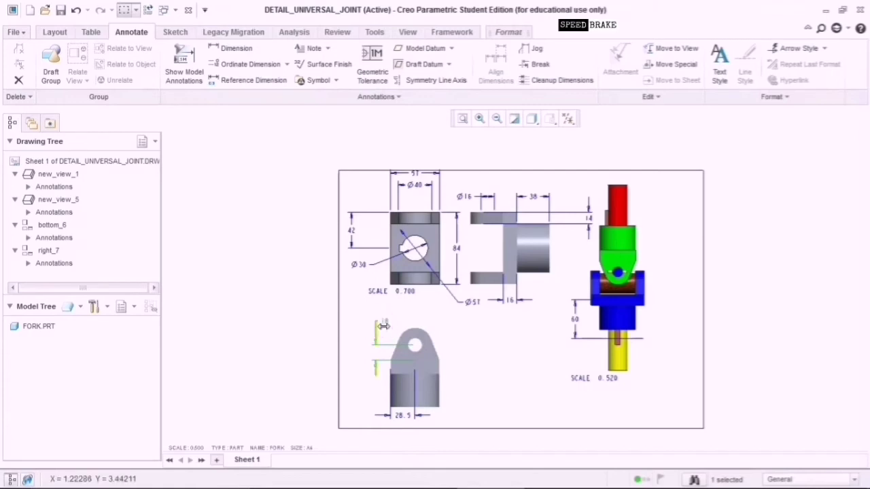
pyautogui.click(462, 351)
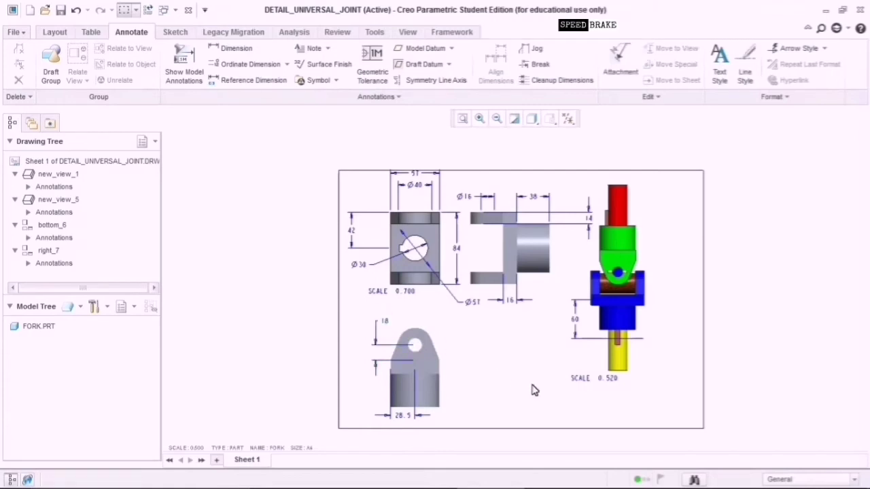
pyautogui.moveTo(248, 464)
pyautogui.click(249, 464)
pyautogui.click(261, 460)
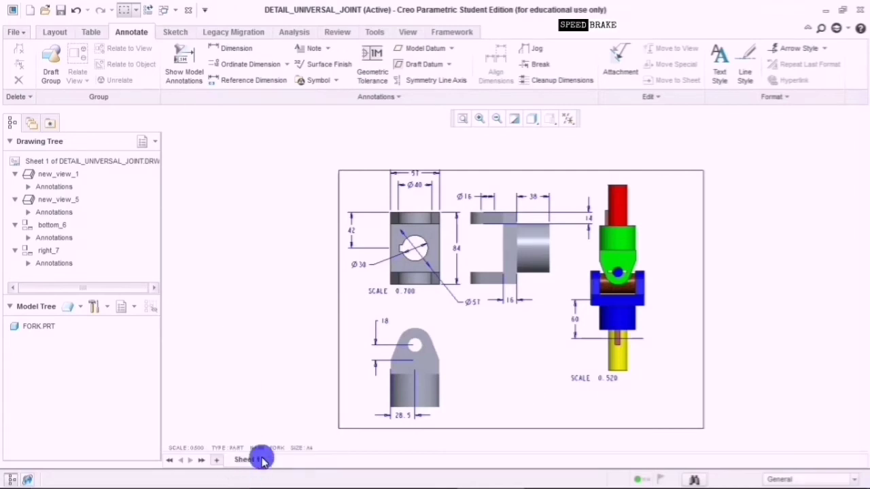
# Add a new blank Sheet 2 and switch the Model Tree to the universal joint assembly.
pyautogui.rightClick(262, 460)
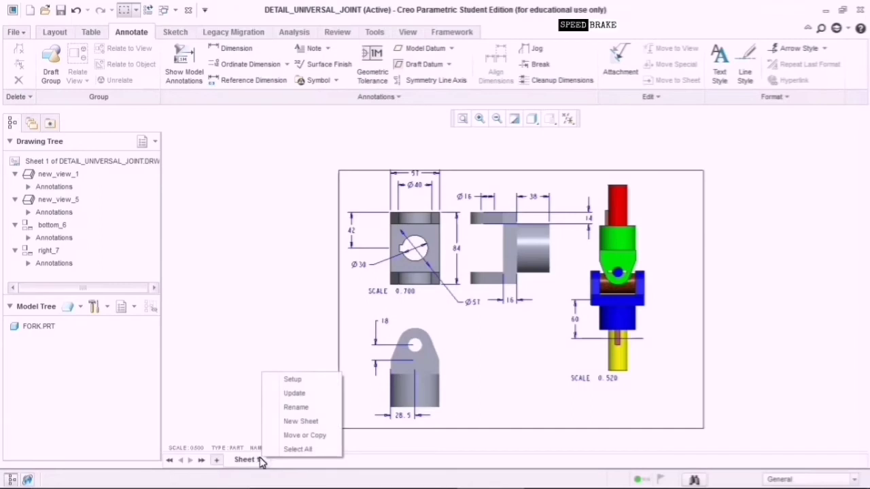
pyautogui.click(285, 425)
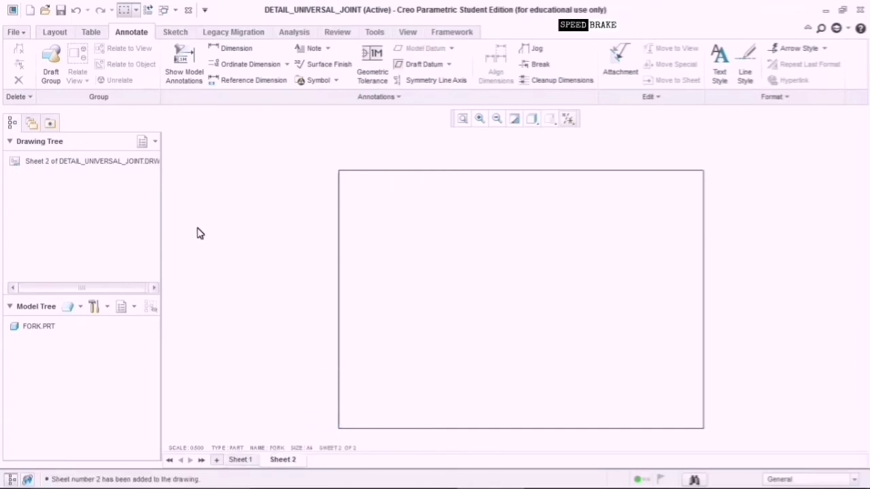
pyautogui.click(73, 306)
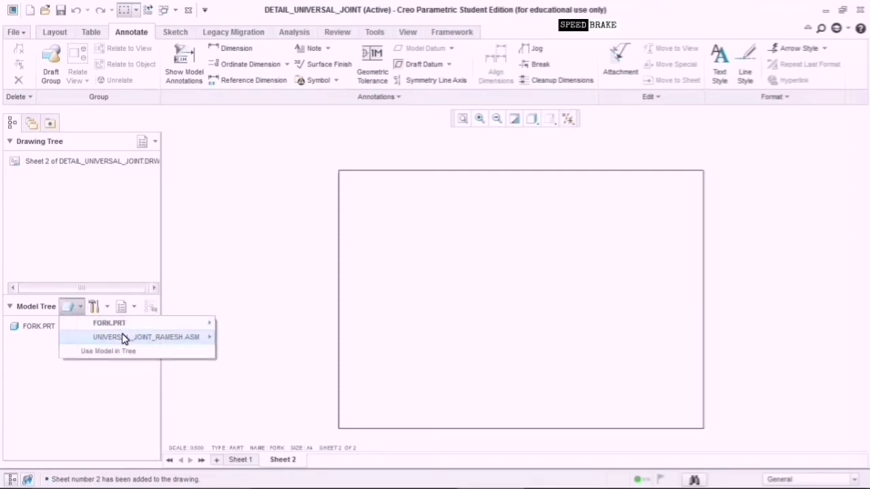
pyautogui.moveTo(164, 338)
pyautogui.click(280, 340)
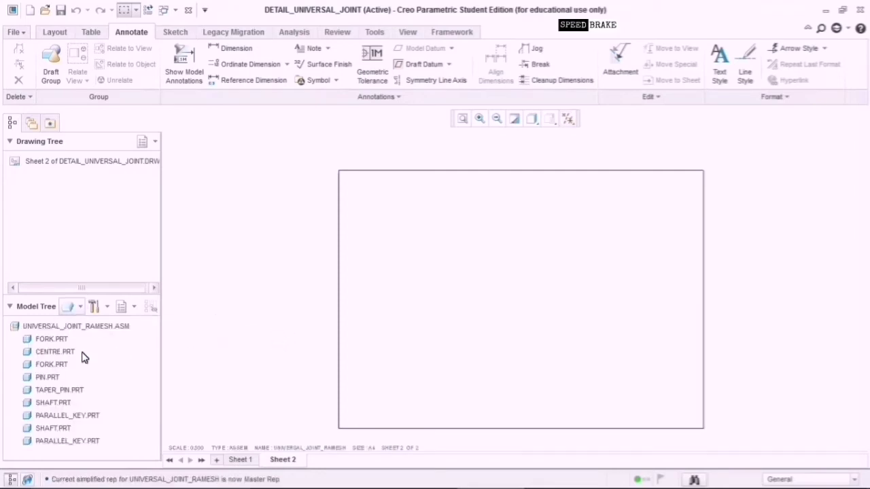
# Set the CENTRE part as the current drawing model.
pyautogui.click(68, 355)
pyautogui.rightClick(69, 352)
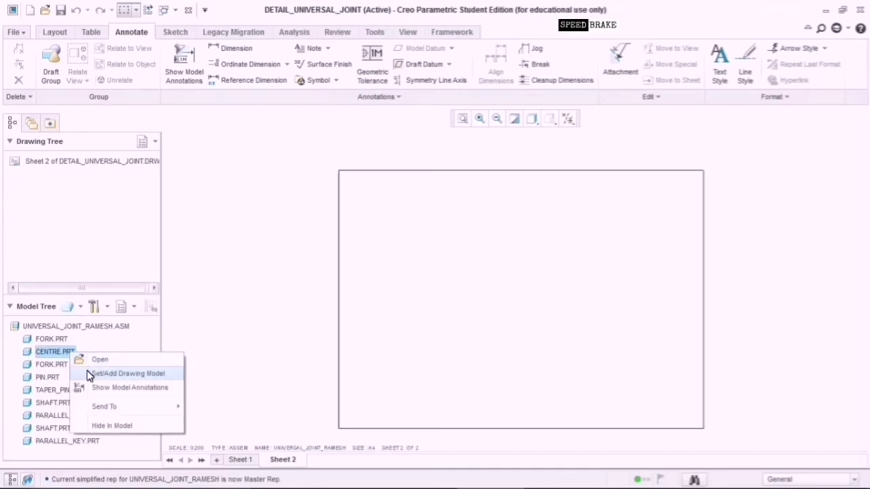
pyautogui.click(92, 374)
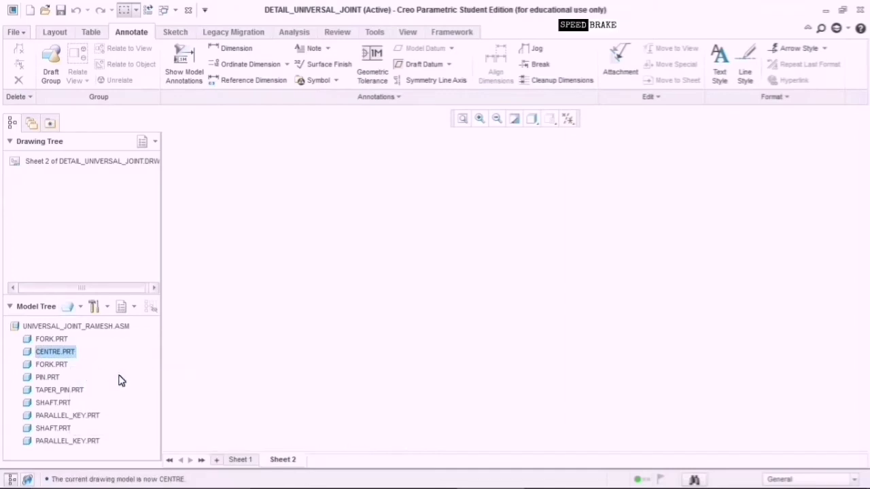
pyautogui.click(58, 34)
# Place a general view of CENTRE at the upper left of sheet 2 with no combined state.
pyautogui.click(228, 76)
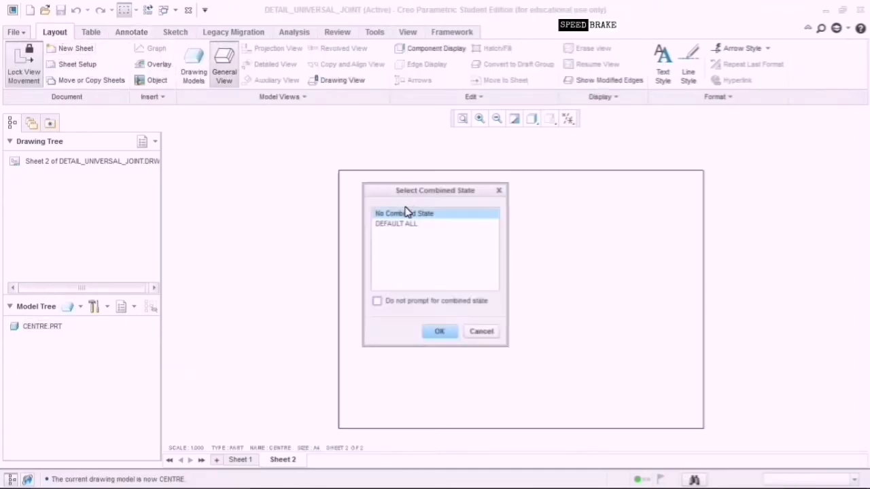
pyautogui.click(439, 331)
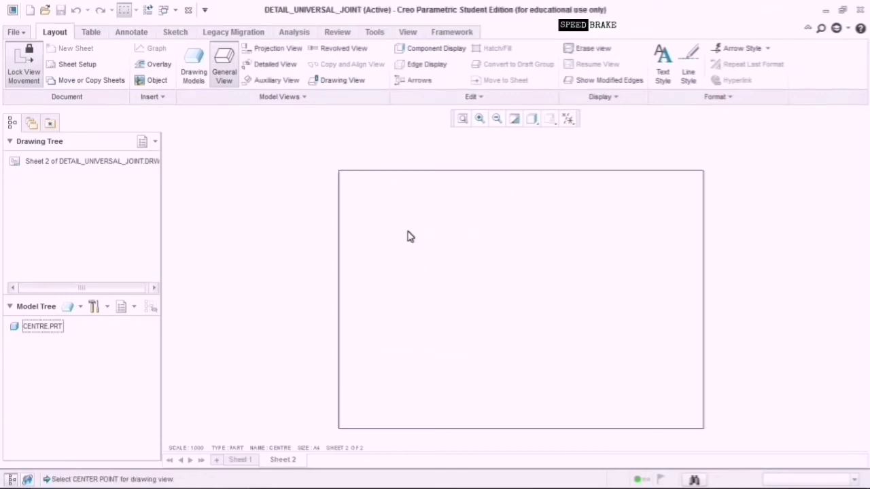
pyautogui.click(409, 236)
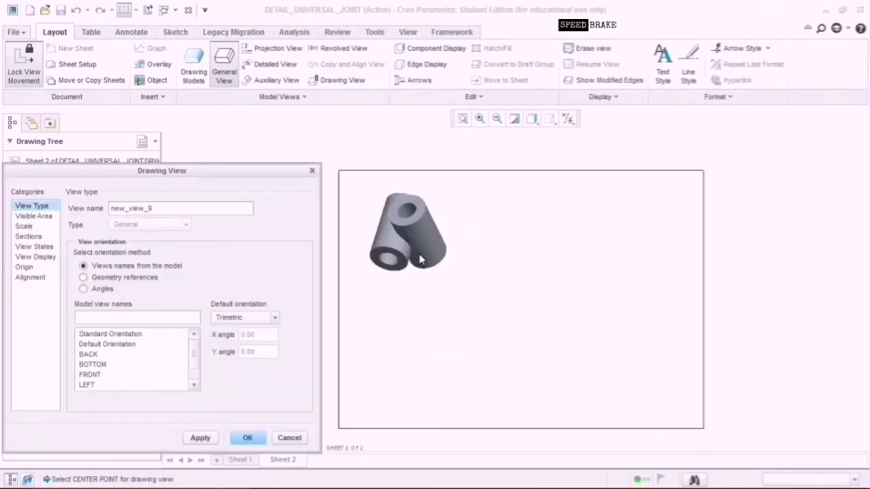
# Display the CENTRE view with No Hidden lines and Phantom tangent edges, then show the assembly's Master Rep in the tree.
pyautogui.click(41, 257)
pyautogui.click(166, 221)
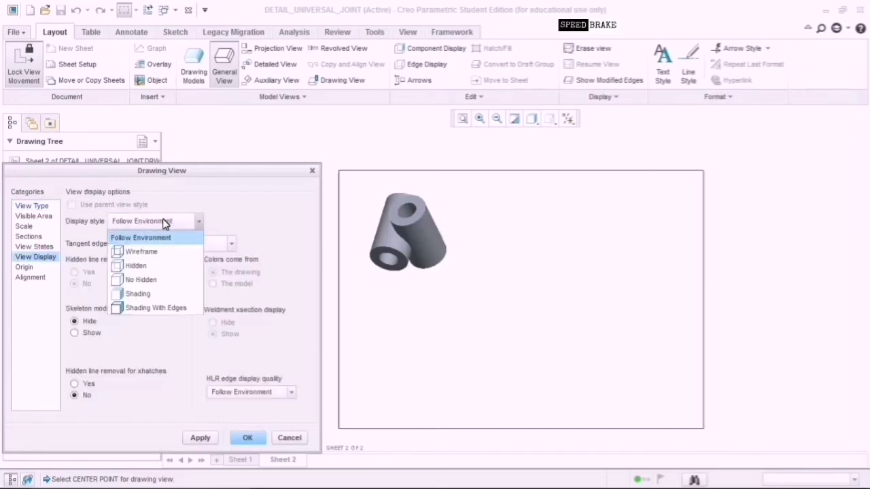
pyautogui.click(140, 279)
pyautogui.click(187, 243)
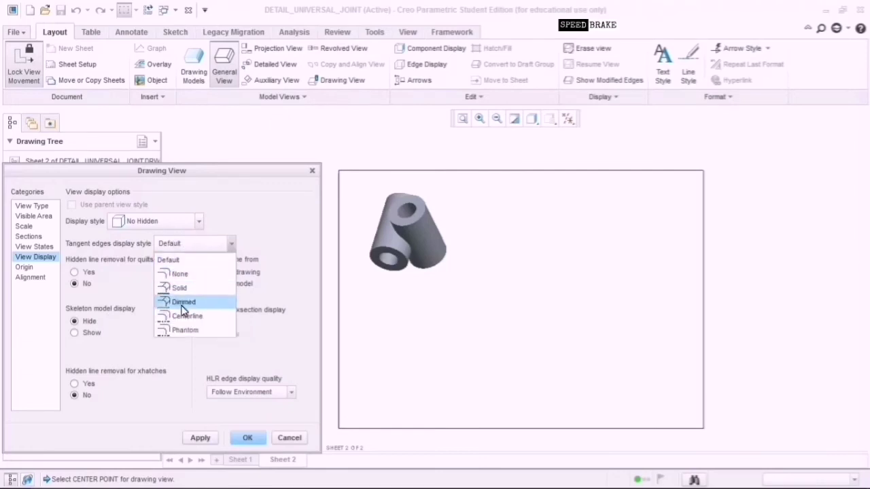
pyautogui.click(182, 330)
pyautogui.click(201, 437)
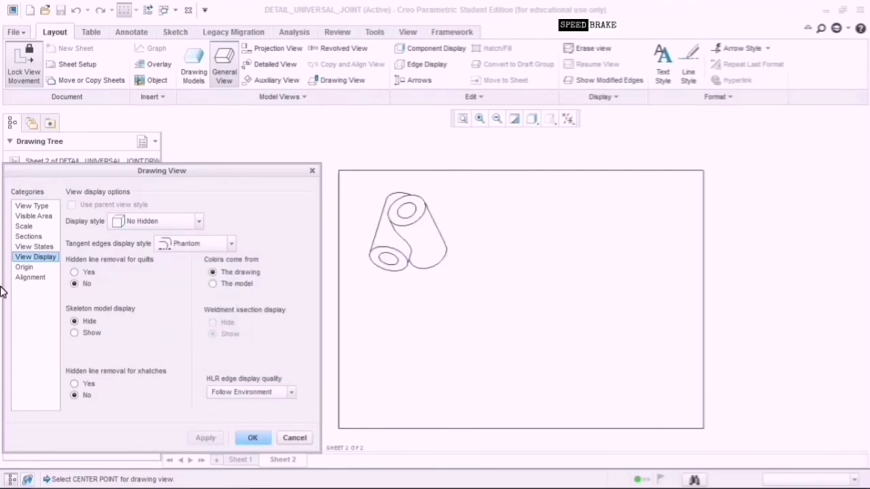
pyautogui.click(257, 439)
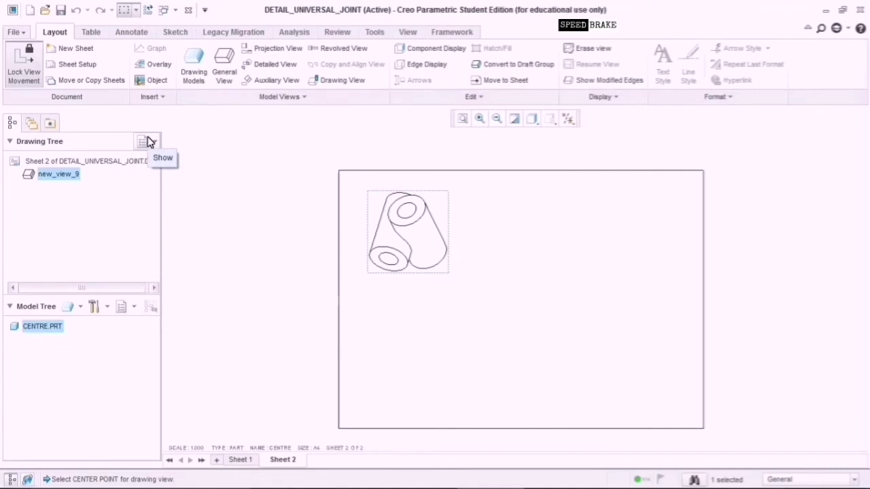
pyautogui.click(77, 308)
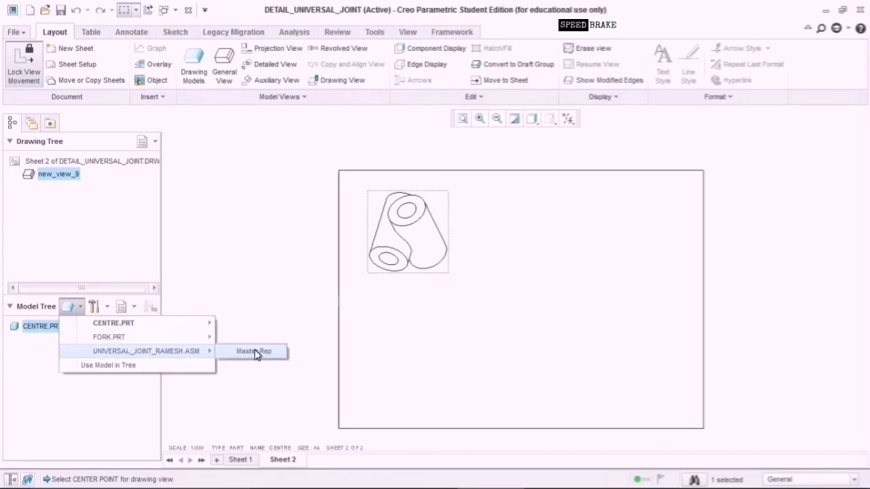
pyautogui.click(254, 351)
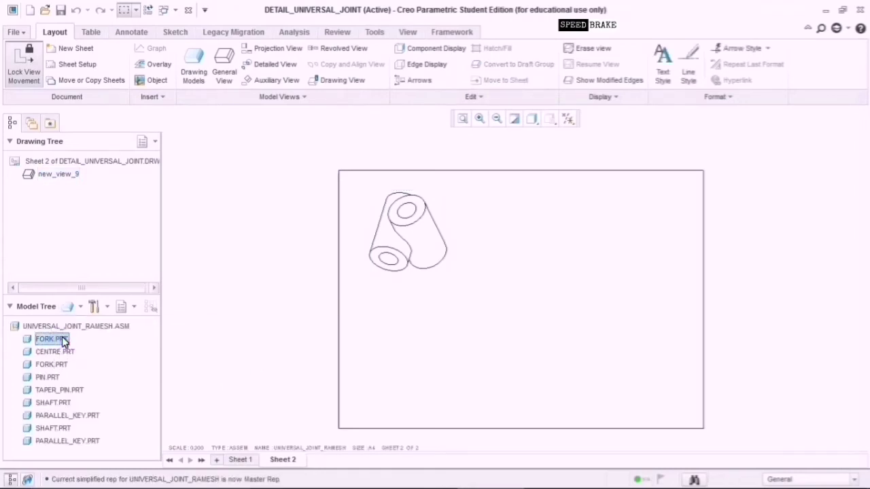
# Make FORK the drawing model and place its general view at the upper right of sheet 2.
pyautogui.rightClick(63, 342)
pyautogui.click(80, 357)
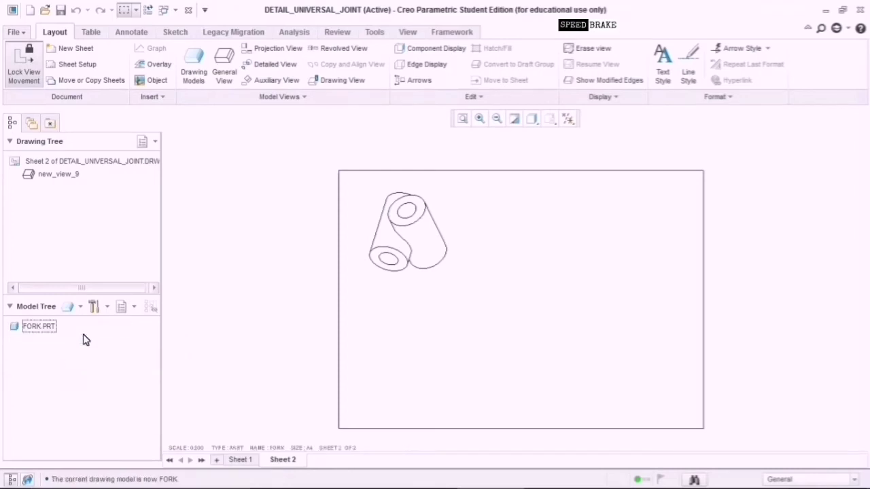
pyautogui.click(224, 73)
pyautogui.click(448, 331)
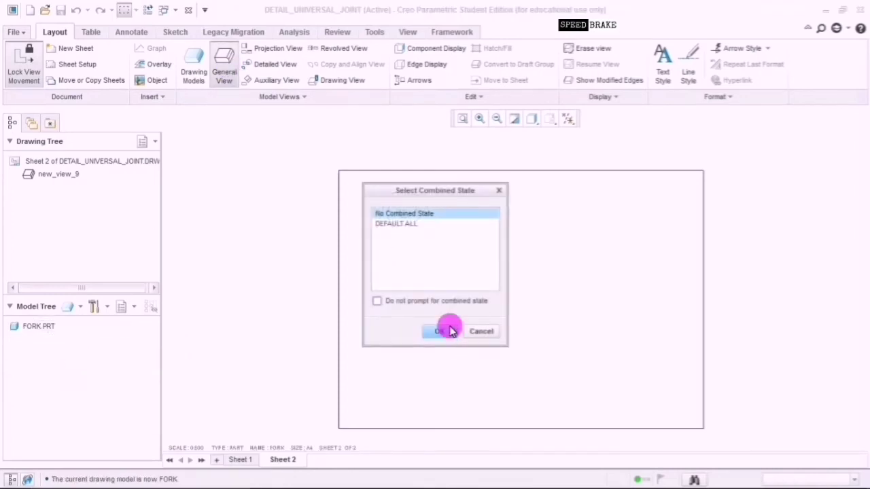
pyautogui.click(577, 236)
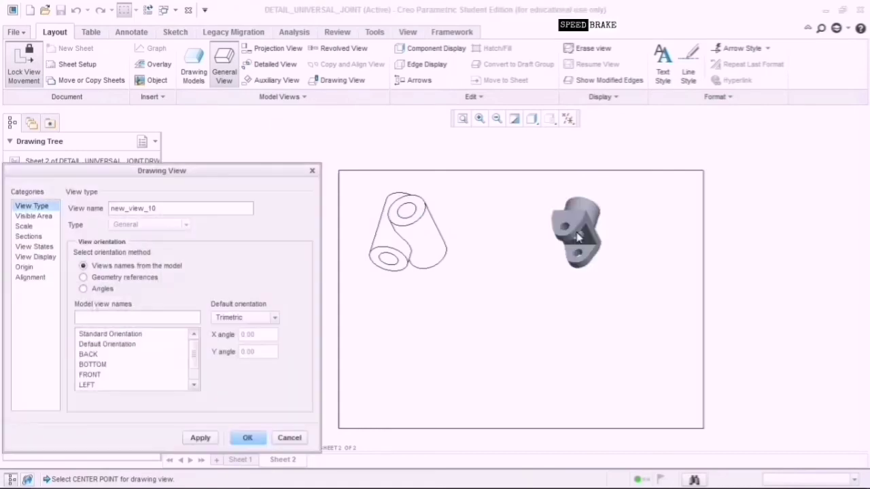
# Display the FORK view as Shading With Edges, then return the tree to the assembly Master Rep.
pyautogui.click(36, 257)
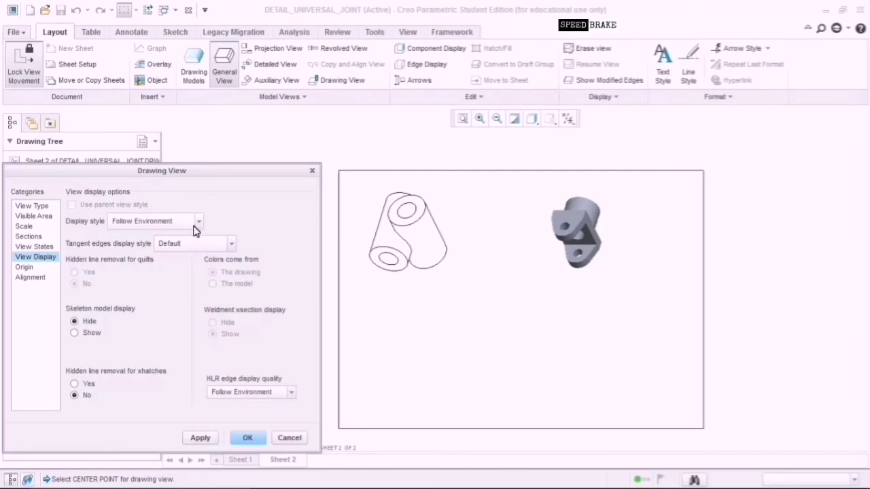
pyautogui.click(194, 223)
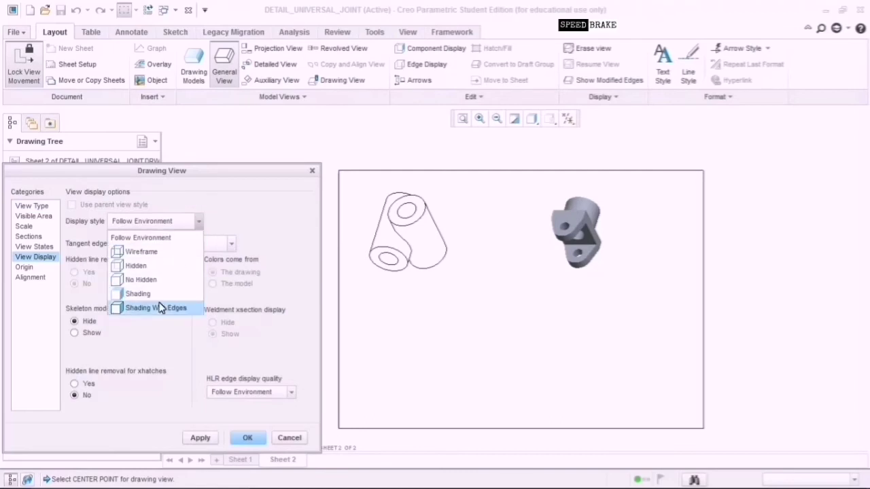
pyautogui.click(161, 294)
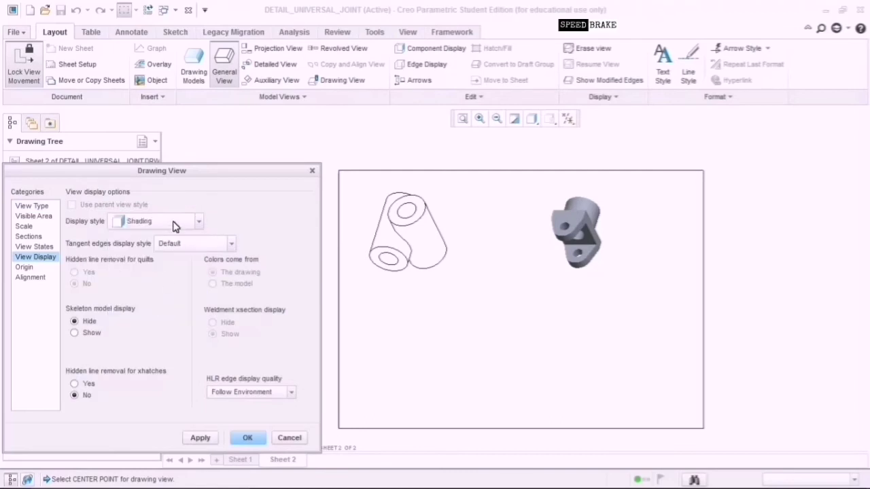
pyautogui.click(172, 226)
pyautogui.click(161, 308)
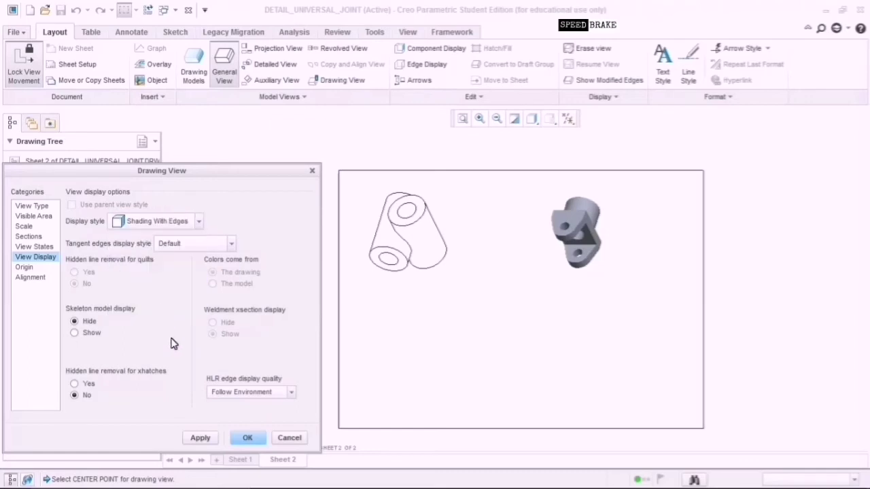
pyautogui.click(196, 437)
pyautogui.click(243, 438)
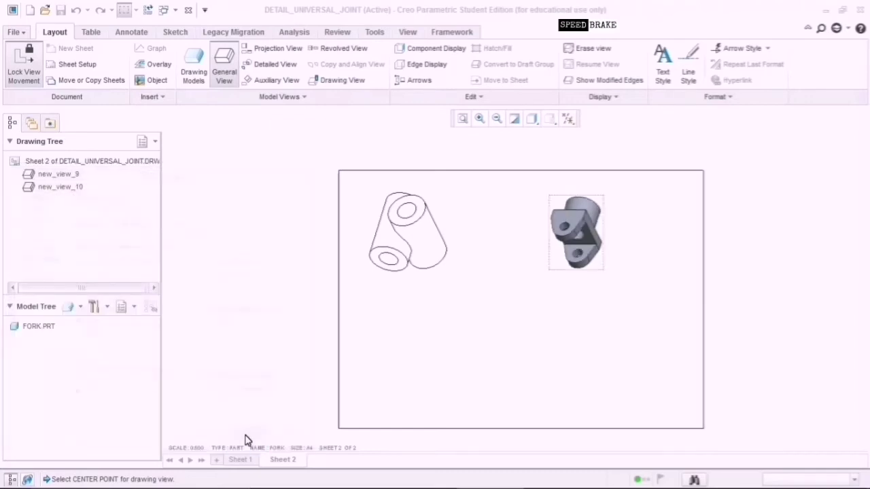
pyautogui.click(81, 307)
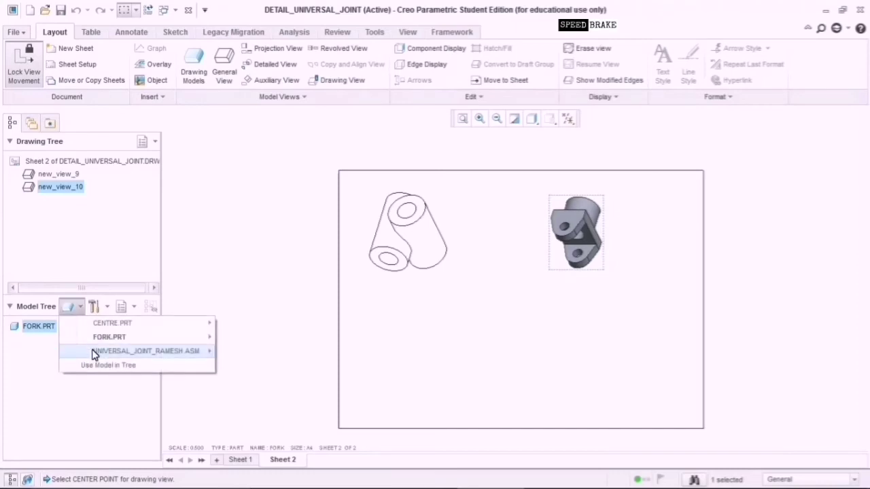
pyautogui.click(145, 351)
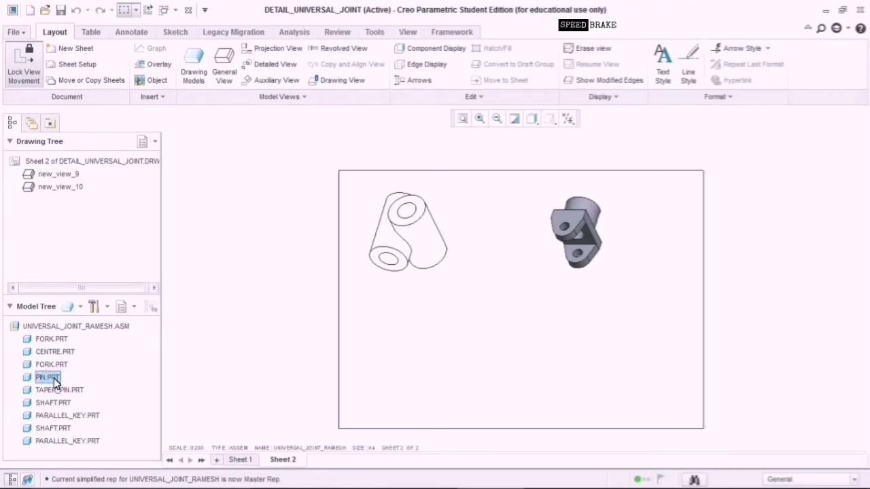
# Place a general view of PIN below the CENTRE view, then list the assembly's parts again.
pyautogui.rightClick(53, 379)
pyautogui.click(80, 400)
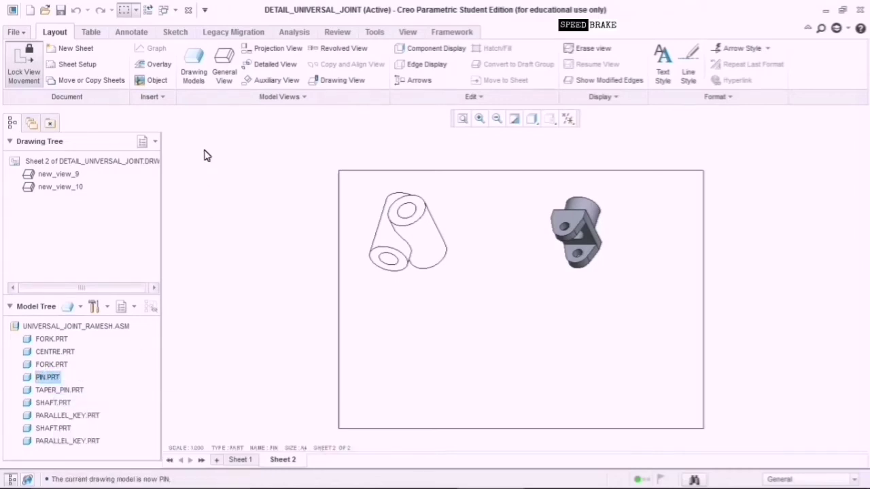
pyautogui.click(224, 68)
pyautogui.click(441, 331)
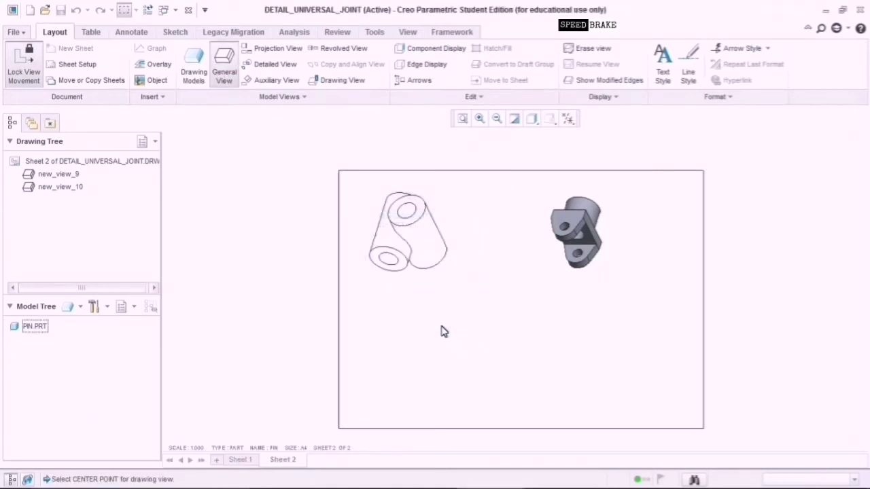
pyautogui.click(443, 331)
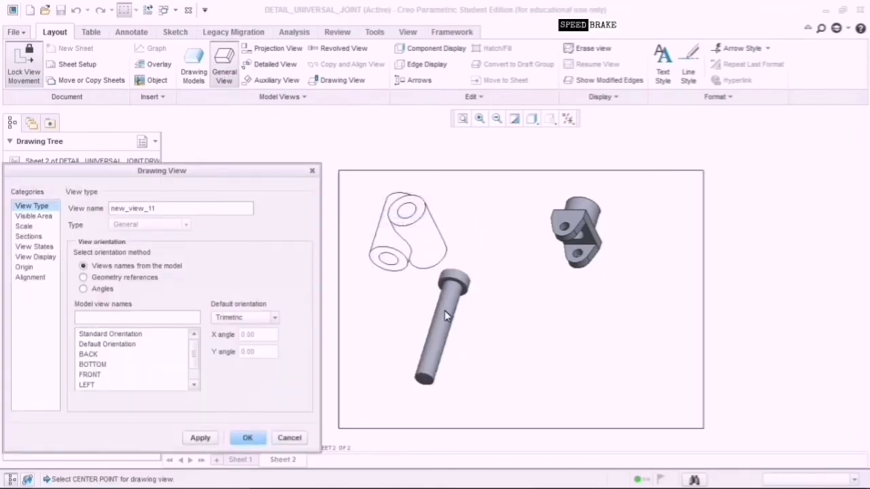
pyautogui.click(247, 439)
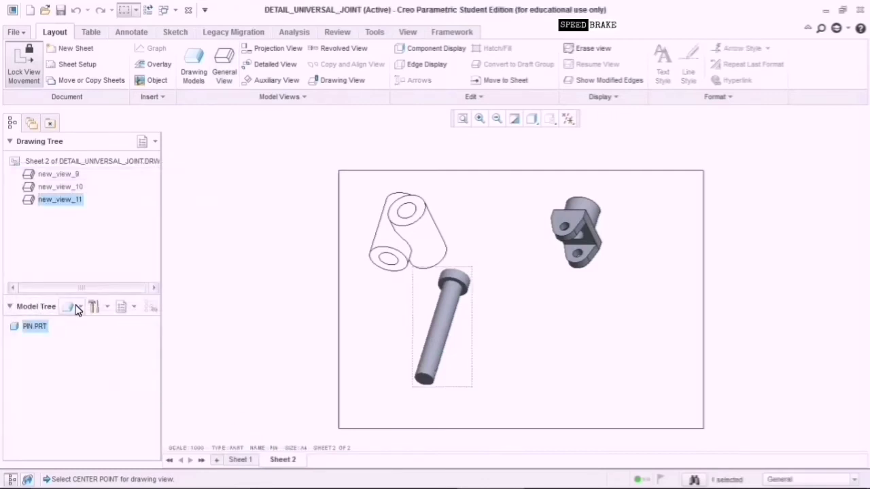
pyautogui.click(76, 308)
pyautogui.moveTo(116, 365)
pyautogui.click(281, 365)
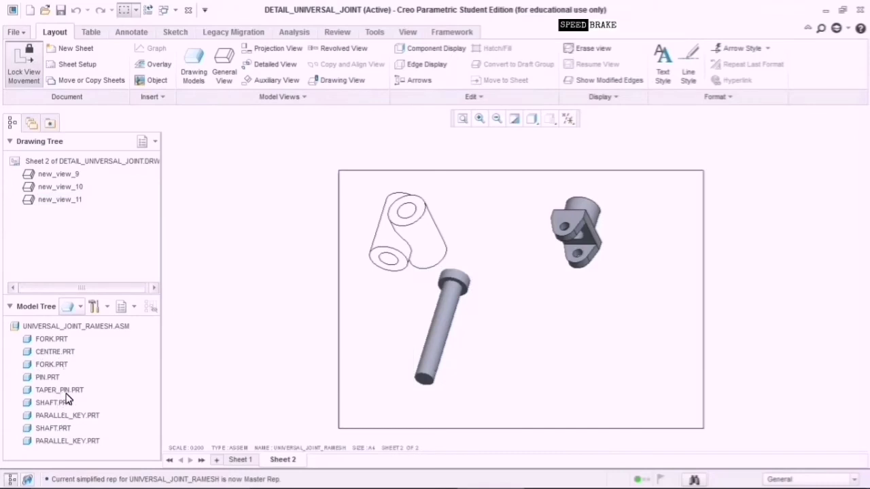
# Place a general view of TAPER_PIN near the sheet bottom, then restore the assembly Master Rep tree.
pyautogui.click(66, 392)
pyautogui.rightClick(67, 393)
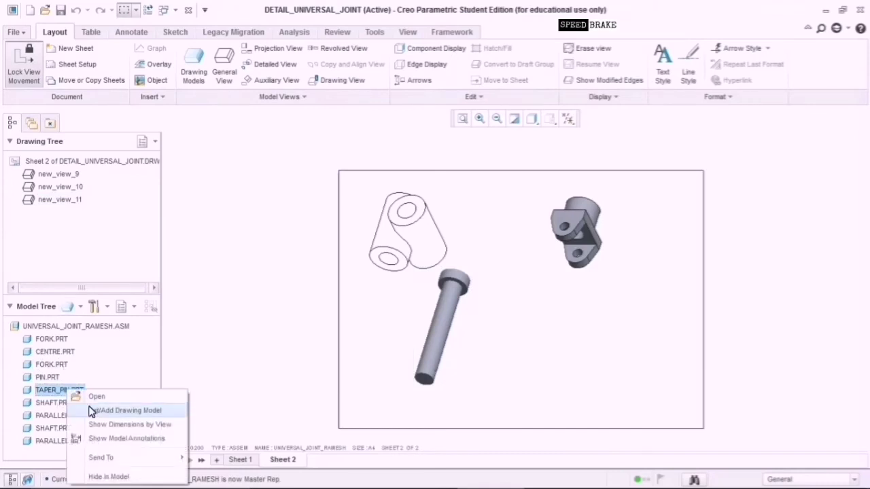
pyautogui.click(90, 410)
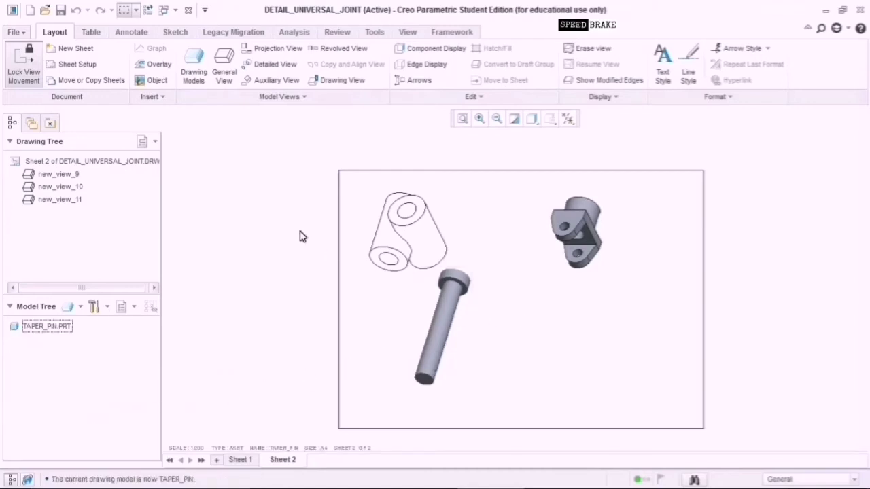
pyautogui.click(235, 76)
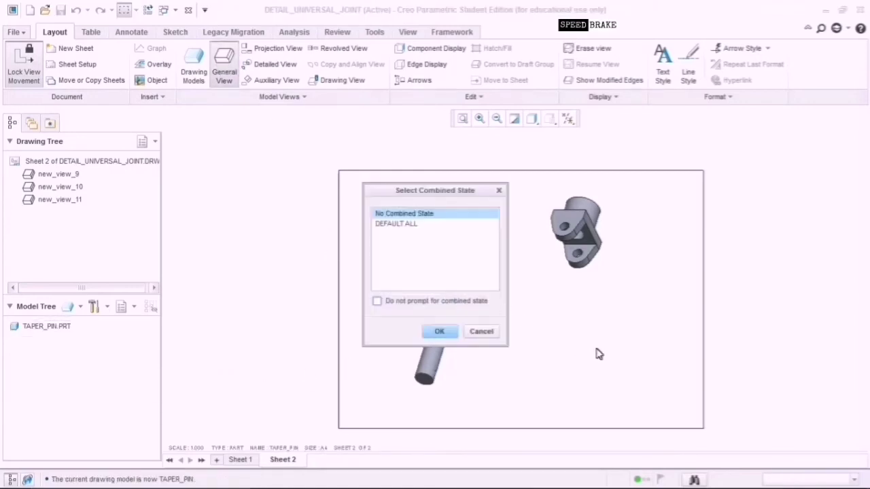
pyautogui.click(439, 333)
pyautogui.click(502, 393)
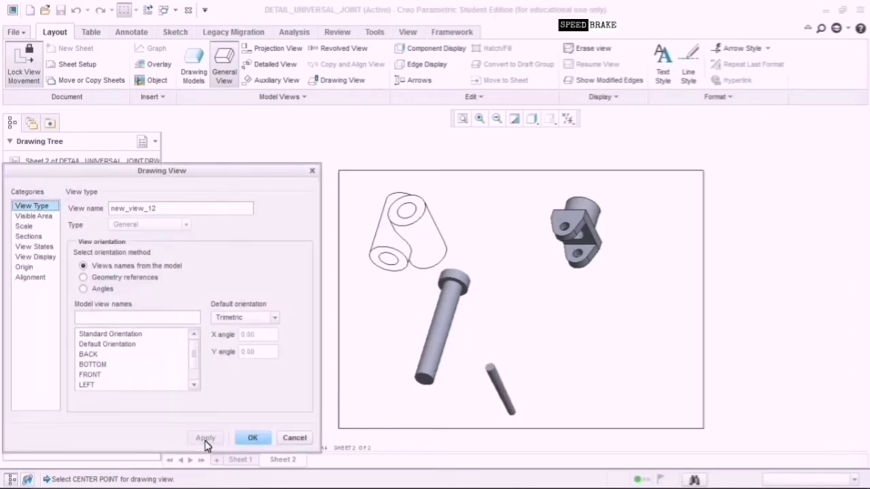
pyautogui.click(247, 438)
pyautogui.click(76, 306)
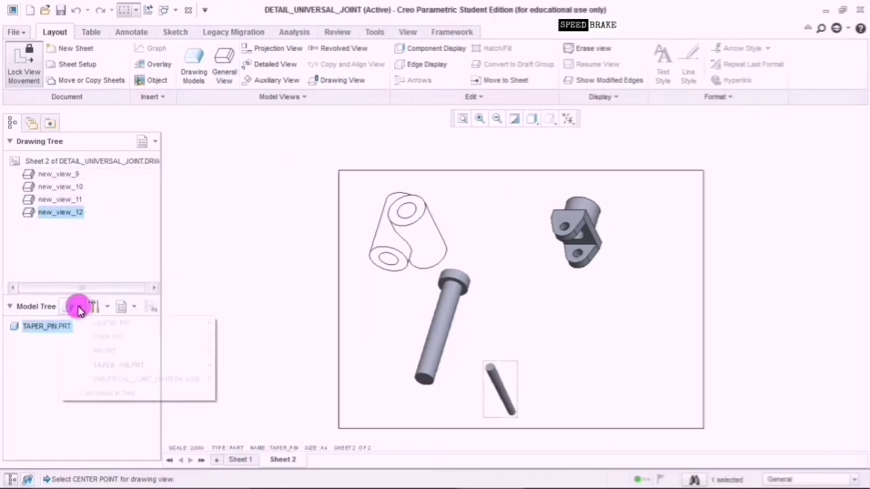
pyautogui.click(204, 381)
pyautogui.click(235, 381)
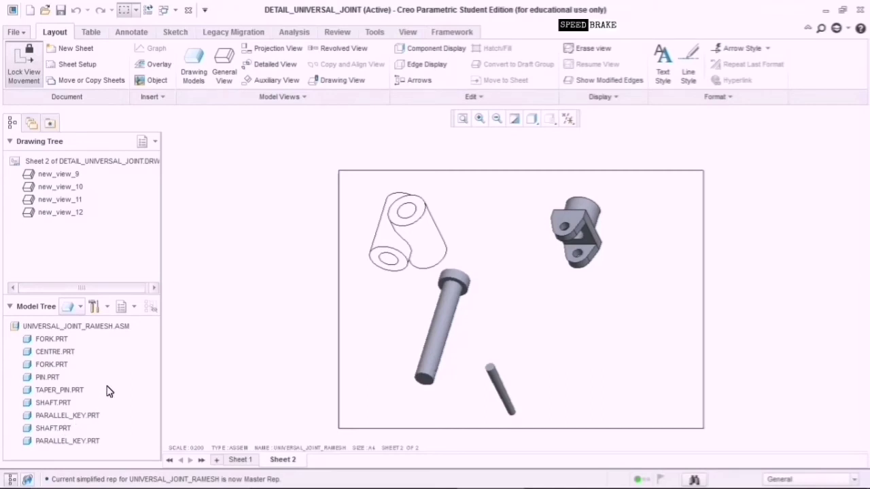
pyautogui.click(84, 327)
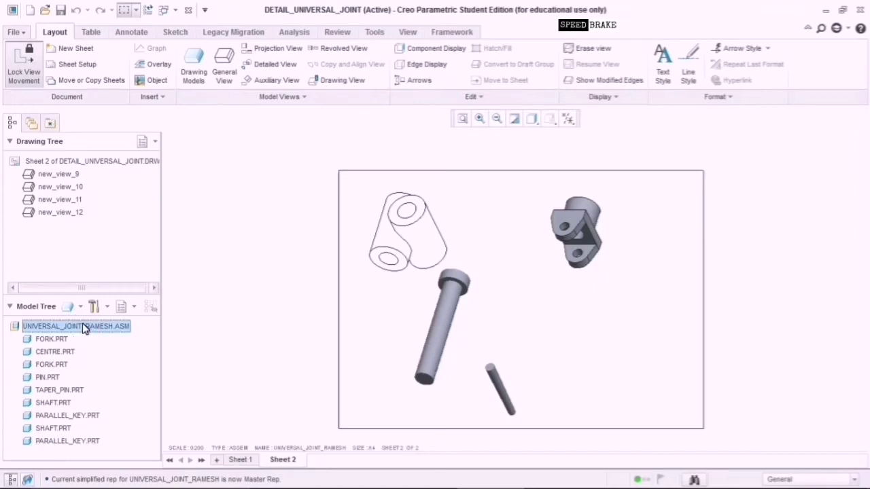
pyautogui.click(106, 309)
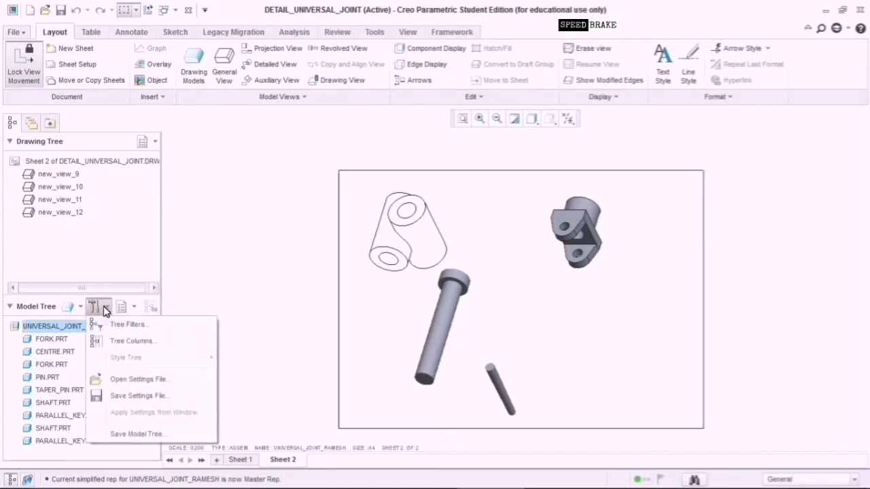
pyautogui.click(129, 309)
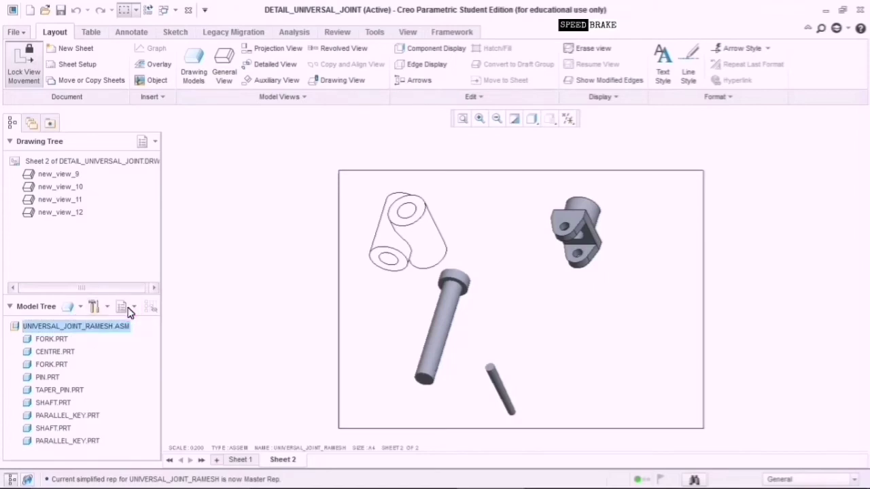
pyautogui.click(133, 309)
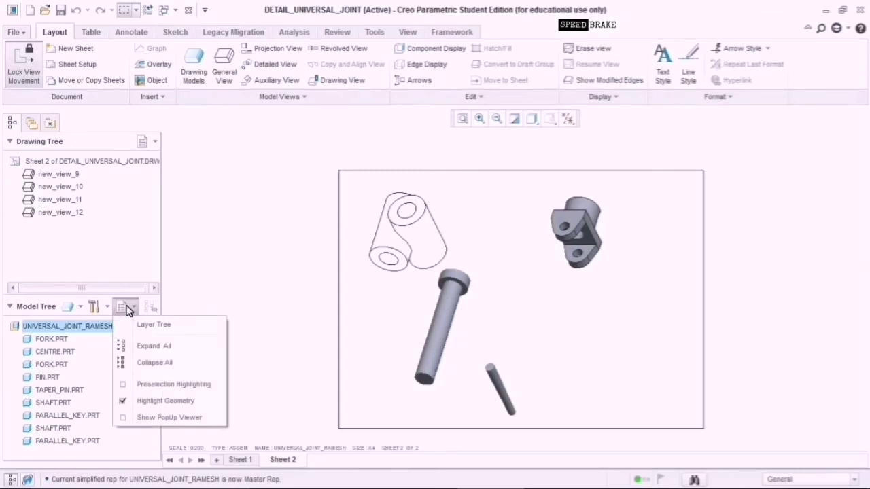
pyautogui.click(131, 346)
pyautogui.click(133, 307)
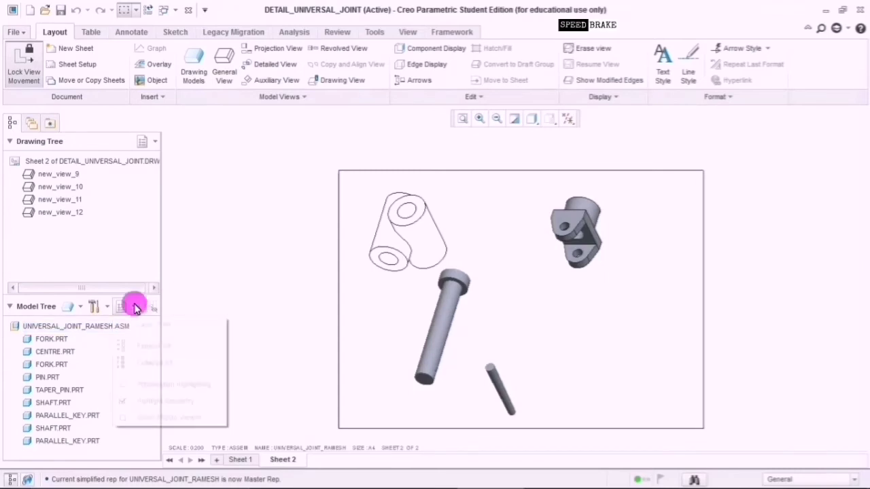
pyautogui.click(249, 285)
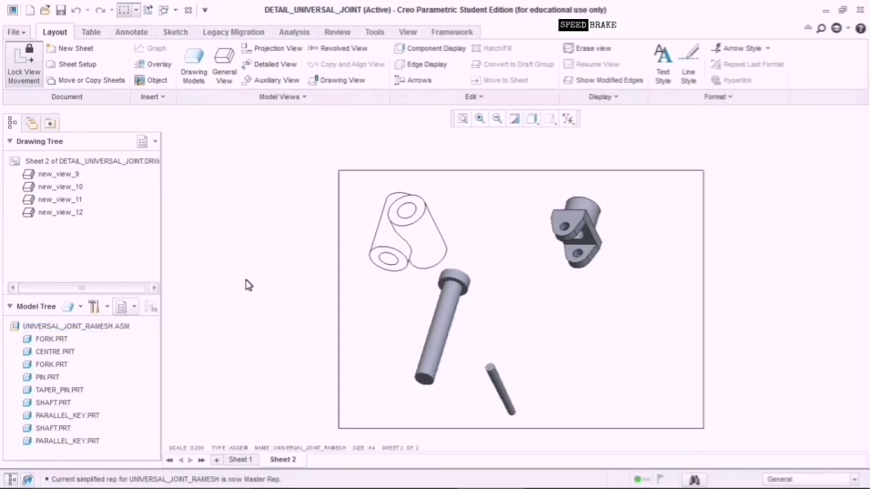
pyautogui.scroll(-3, 238, 314)
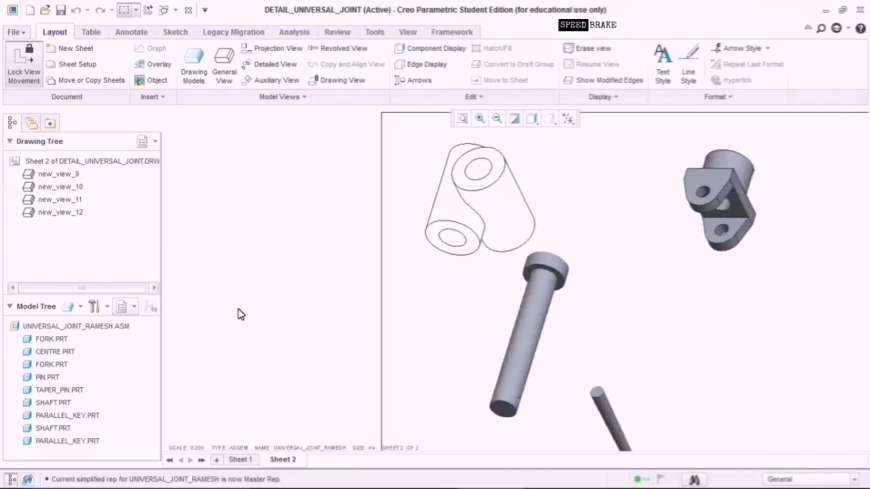
pyautogui.scroll(3, 238, 314)
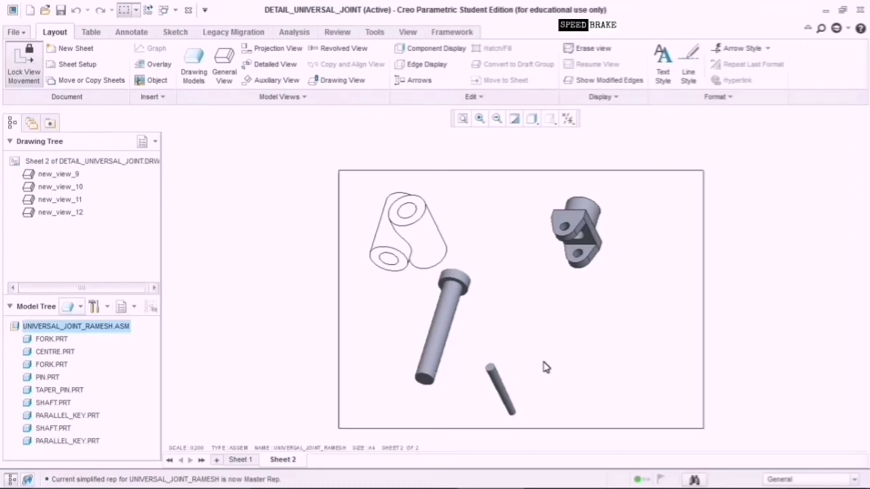
# Add collar.prt to the drawing's models.
pyautogui.click(193, 76)
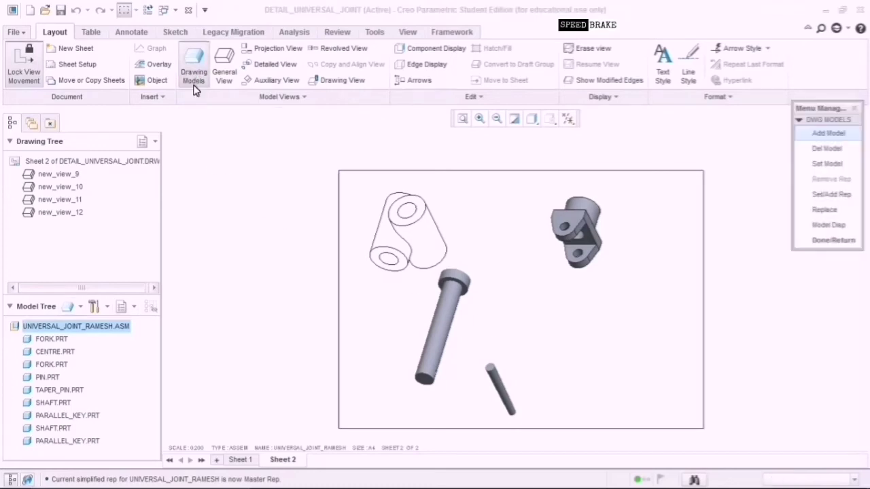
pyautogui.click(835, 137)
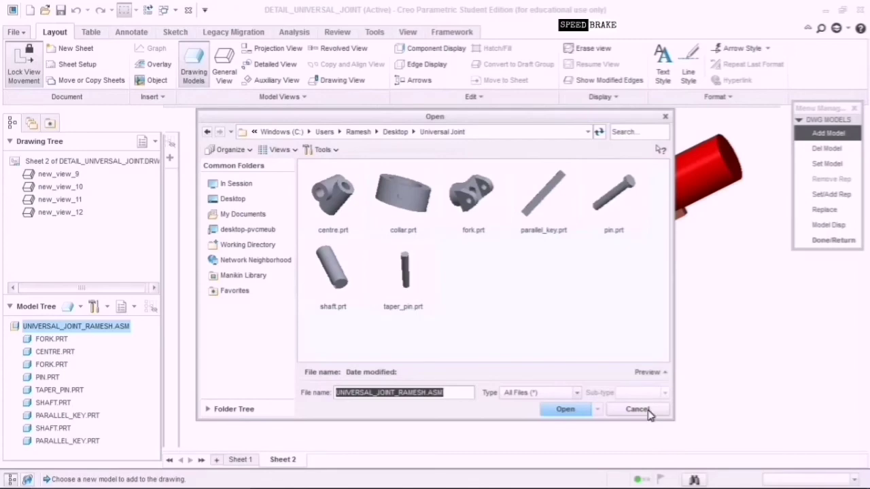
pyautogui.click(416, 229)
pyautogui.click(583, 410)
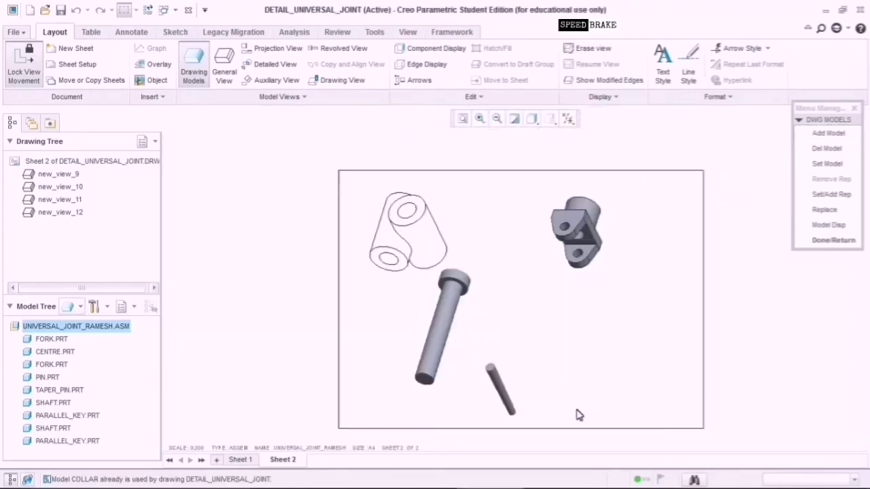
# Place a general view of the assembly on sheet 2 at custom scale 0.400.
pyautogui.click(233, 77)
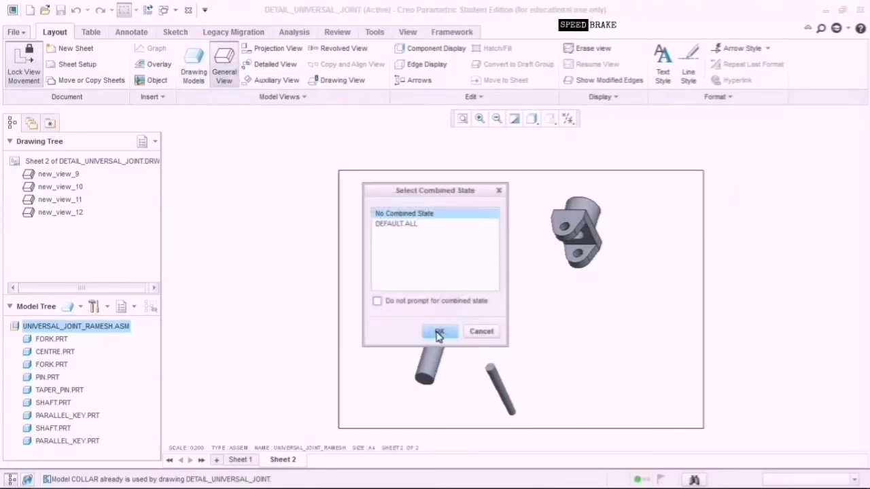
pyautogui.click(454, 333)
pyautogui.click(574, 326)
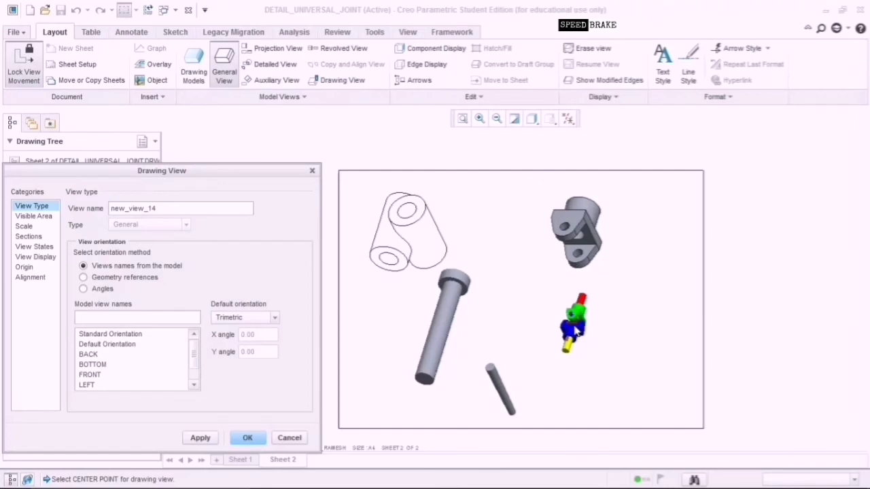
pyautogui.click(25, 226)
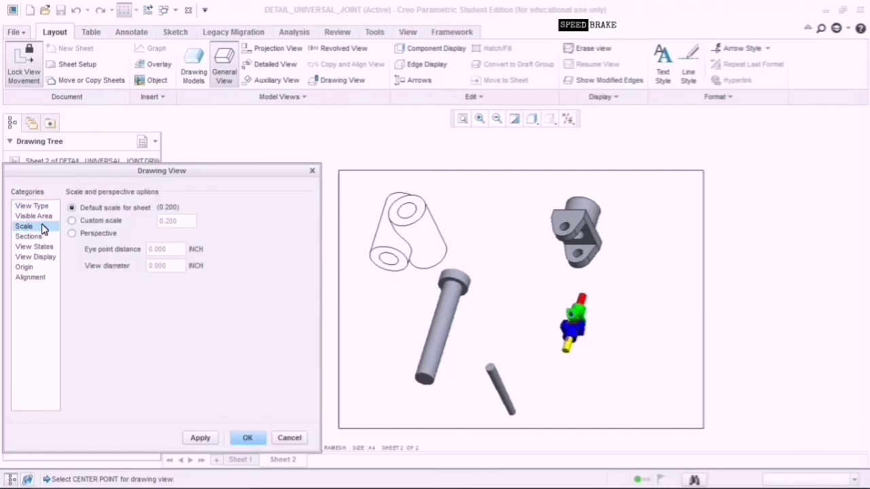
pyautogui.click(123, 223)
pyautogui.click(169, 226)
pyautogui.click(200, 438)
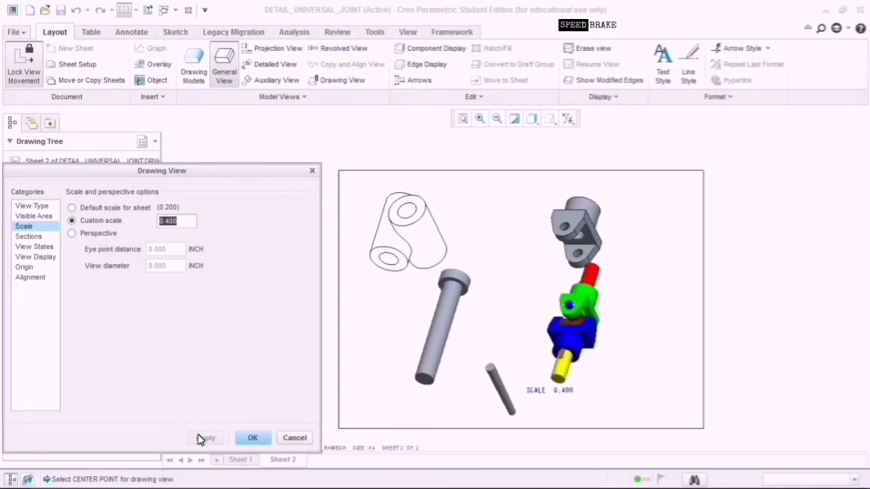
pyautogui.click(251, 439)
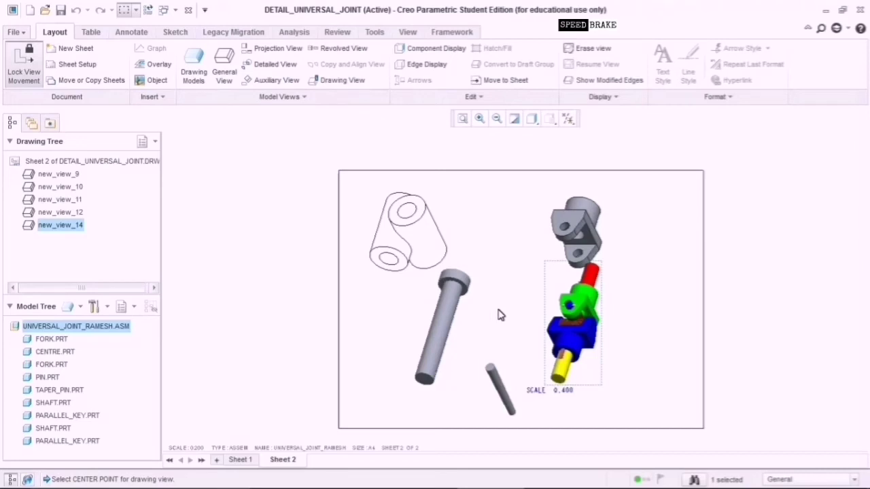
# Make COLLAR the current drawing model.
pyautogui.click(196, 76)
pyautogui.click(852, 165)
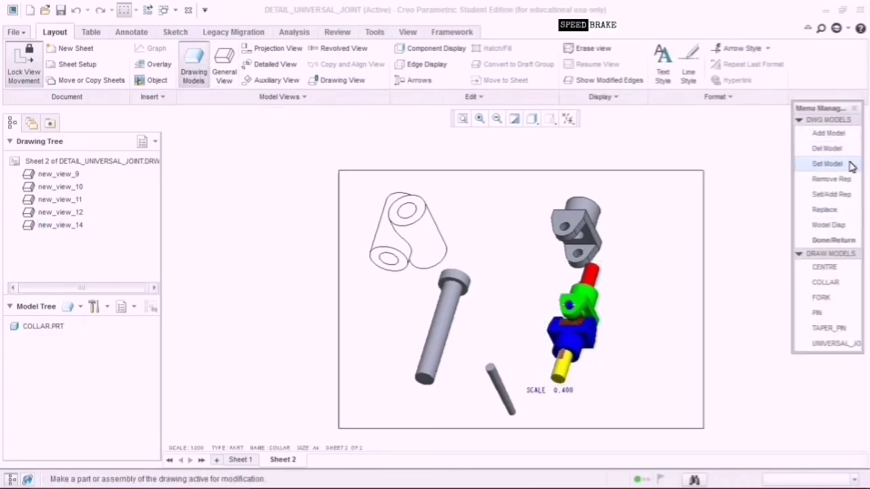
pyautogui.click(829, 282)
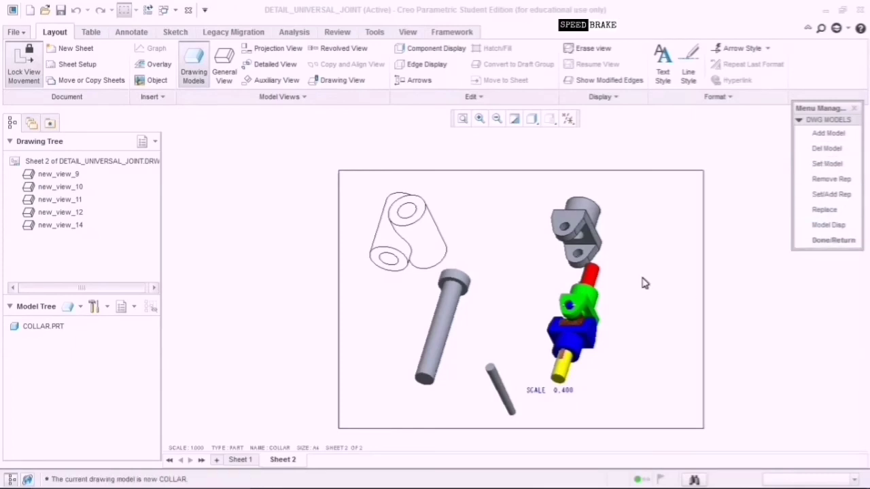
# Place a COLLAR general view near the sheet's right edge at custom scale 1.300.
pyautogui.click(224, 71)
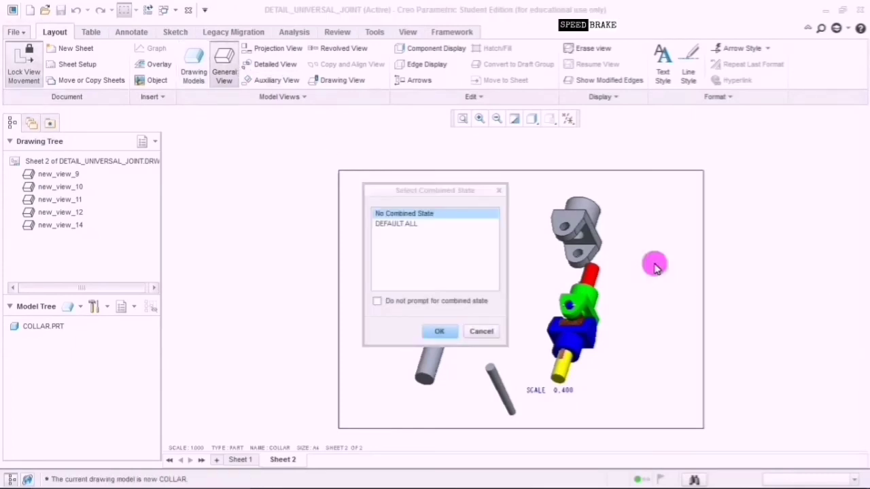
pyautogui.click(451, 332)
pyautogui.click(651, 288)
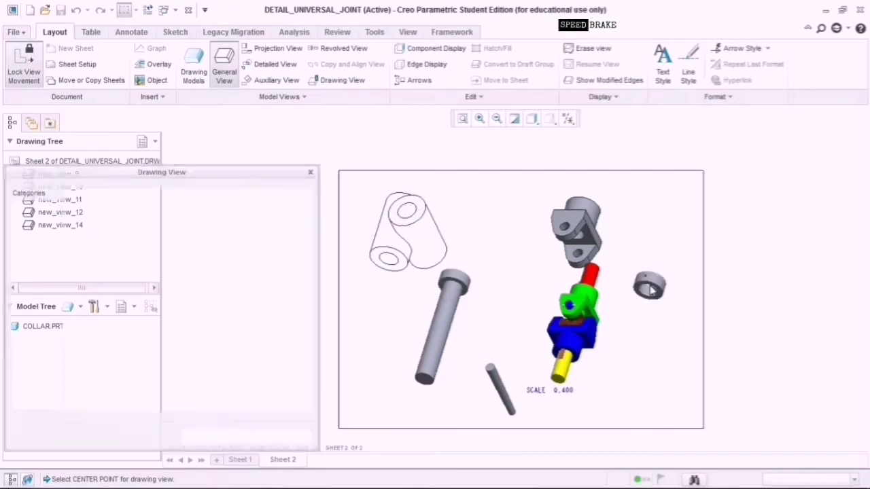
pyautogui.click(45, 227)
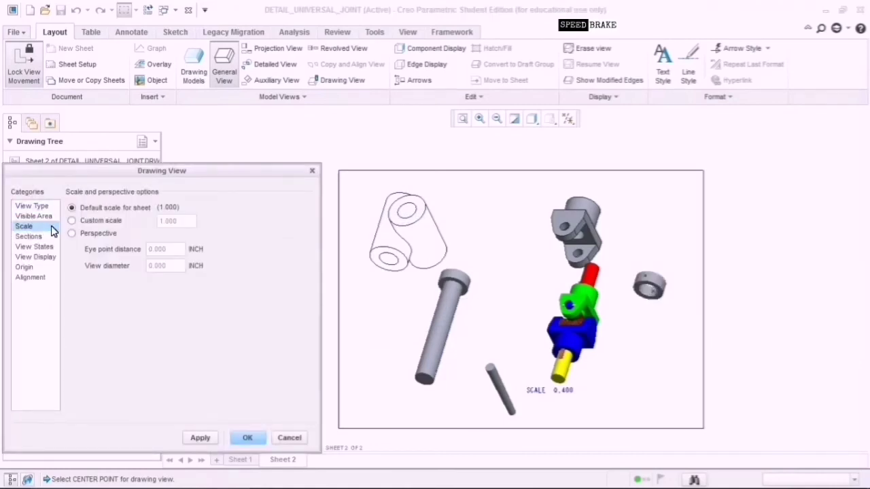
pyautogui.click(124, 221)
pyautogui.click(176, 227)
pyautogui.click(195, 439)
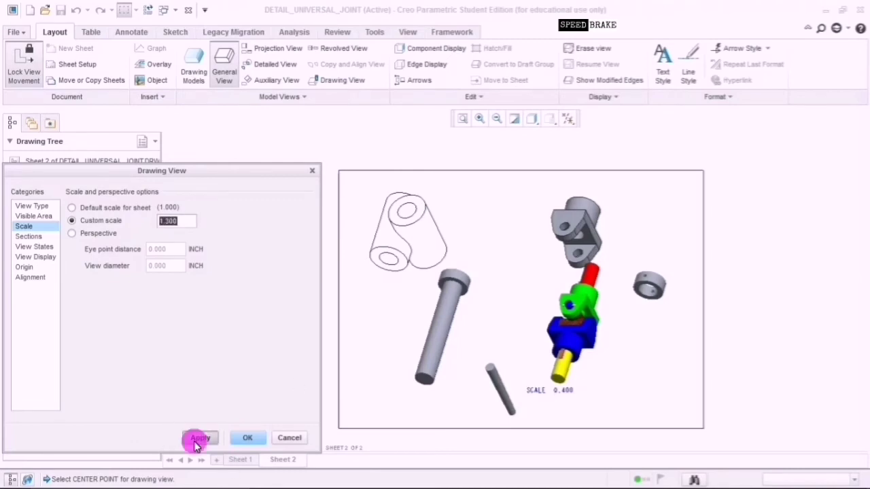
pyautogui.click(252, 443)
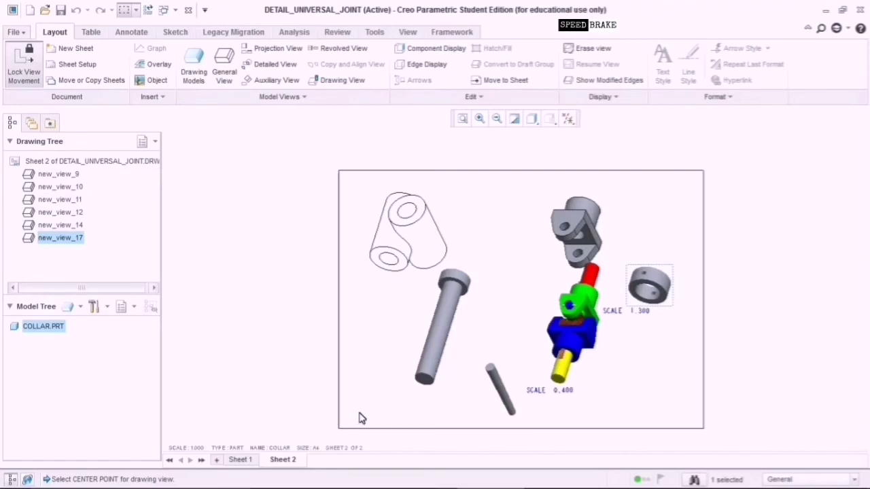
pyautogui.click(556, 178)
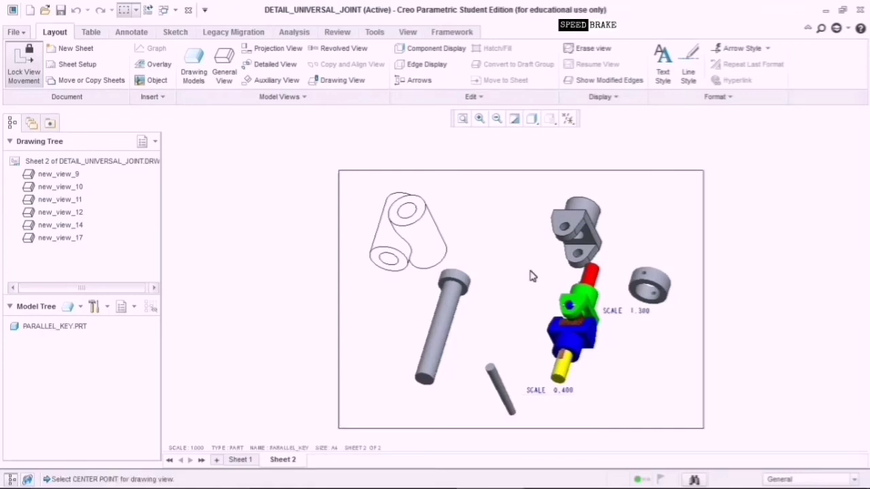
# Add the parallel key part and place its general view at the lower right of the sheet.
pyautogui.click(197, 76)
pyautogui.click(837, 136)
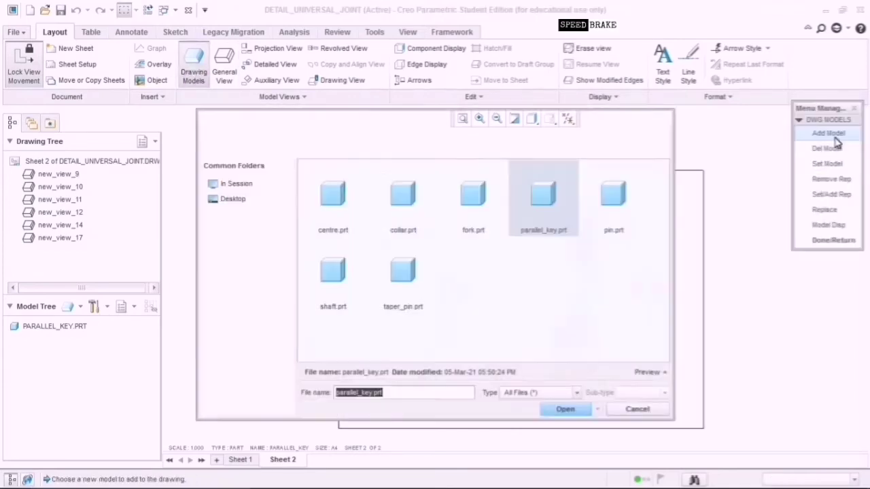
pyautogui.doubleClick(550, 193)
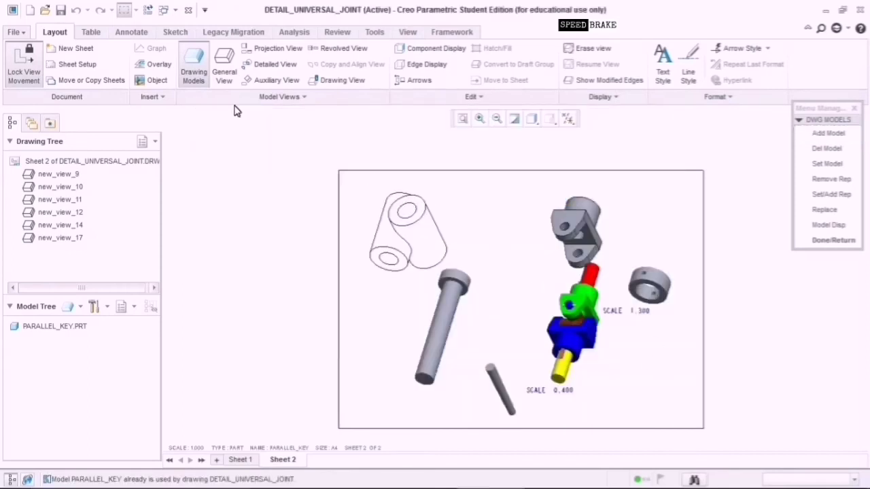
pyautogui.click(224, 68)
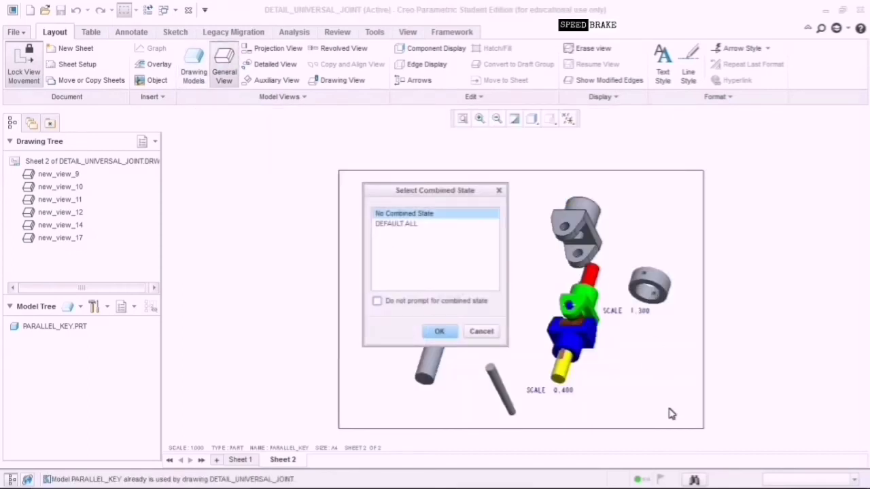
pyautogui.click(442, 333)
pyautogui.click(653, 366)
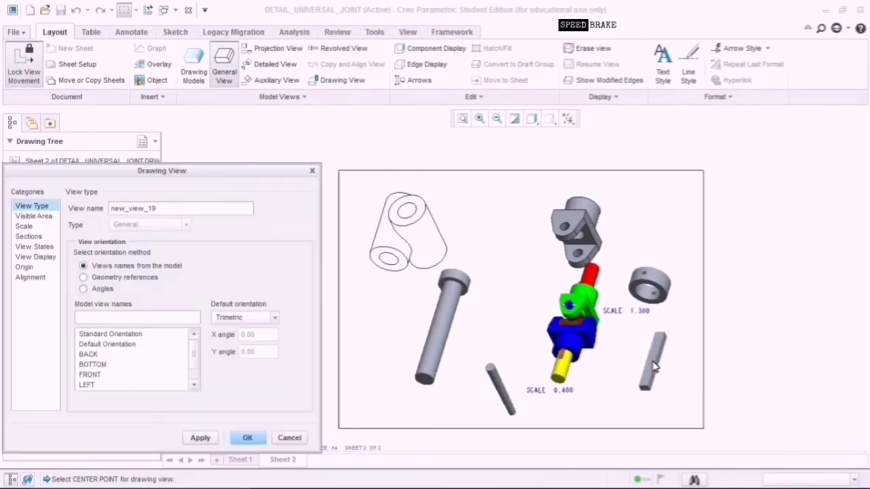
pyautogui.click(257, 437)
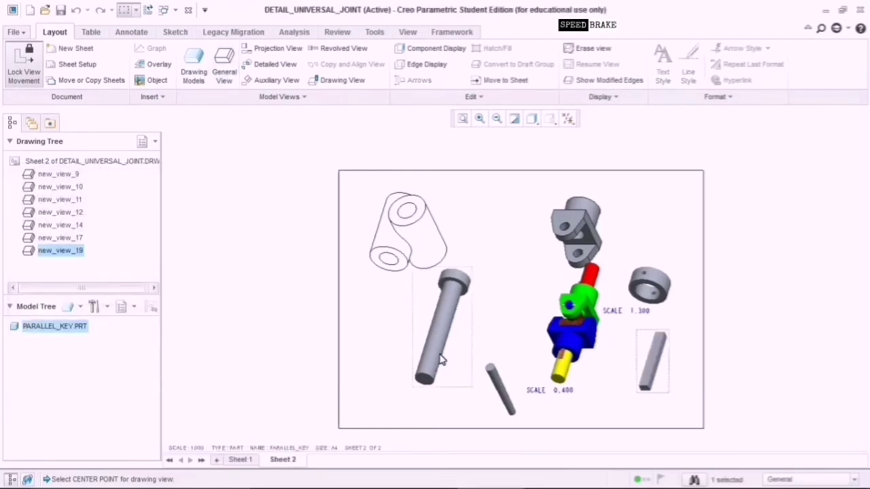
pyautogui.click(511, 249)
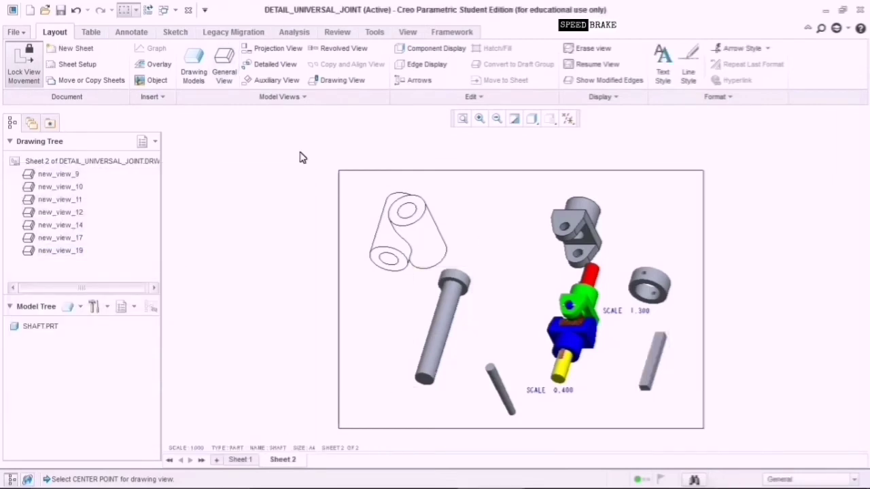
# Add the shaft part file to the drawing's models.
pyautogui.click(194, 71)
pyautogui.click(828, 133)
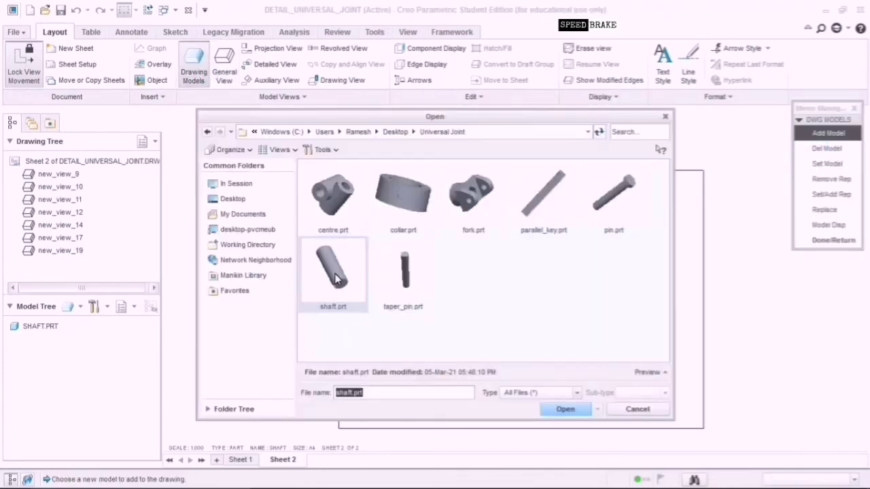
pyautogui.click(337, 281)
pyautogui.click(564, 409)
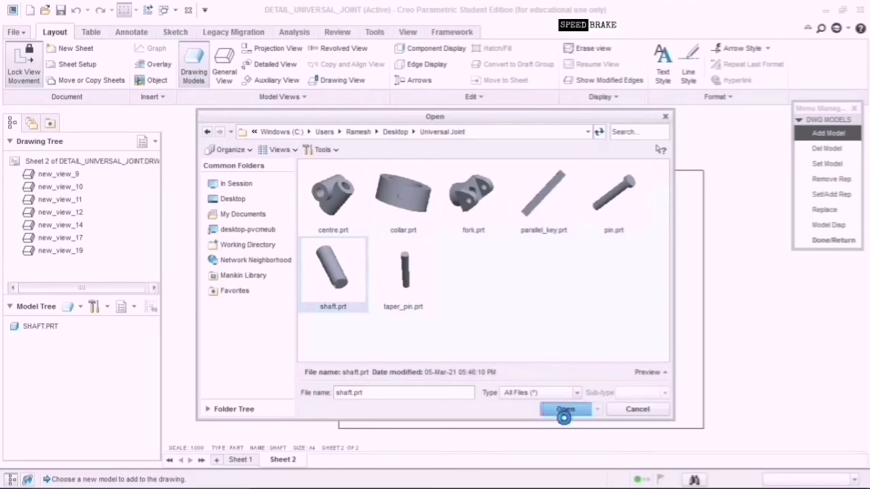
# Place a SHAFT general view on sheet 2 at custom scale 0.500.
pyautogui.click(224, 71)
pyautogui.click(439, 331)
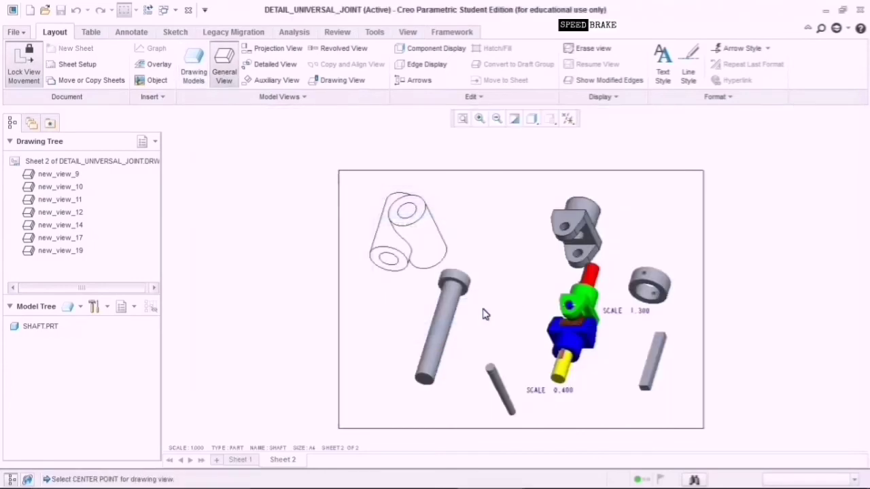
pyautogui.click(498, 234)
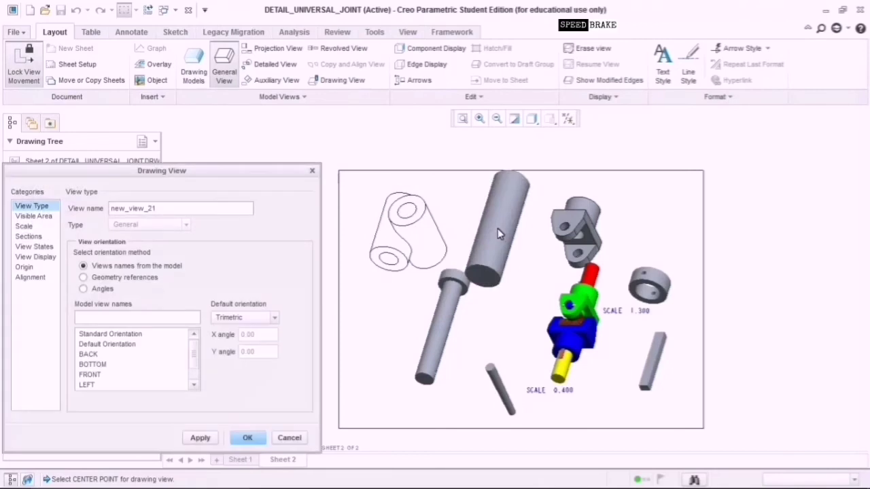
pyautogui.click(23, 226)
pyautogui.click(121, 220)
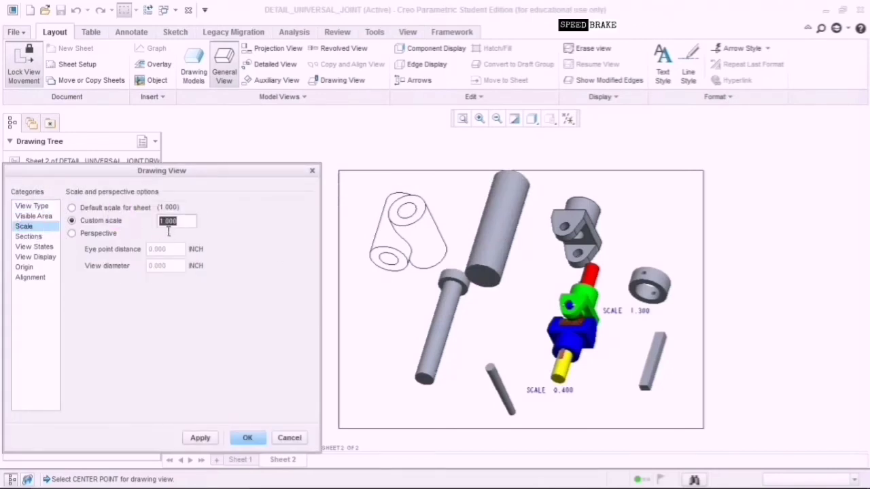
pyautogui.click(167, 221)
pyautogui.write('0.500')
pyautogui.click(202, 438)
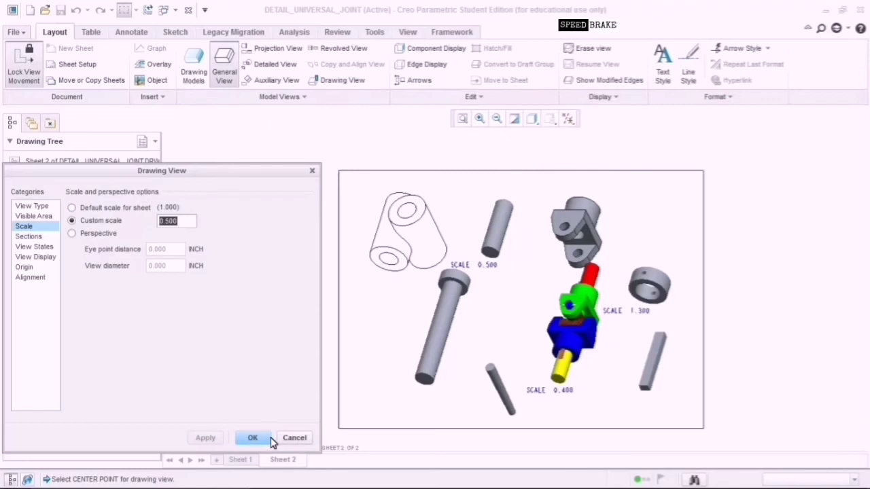
pyautogui.click(269, 439)
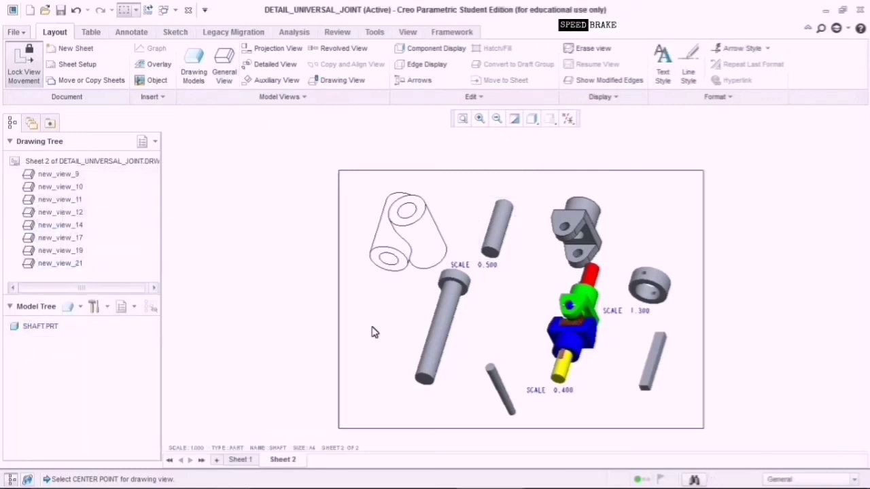
# Check the cylinder view's settings unchanged, then bring up the Drawing View settings for FORK view new_view_10.
pyautogui.click(406, 234)
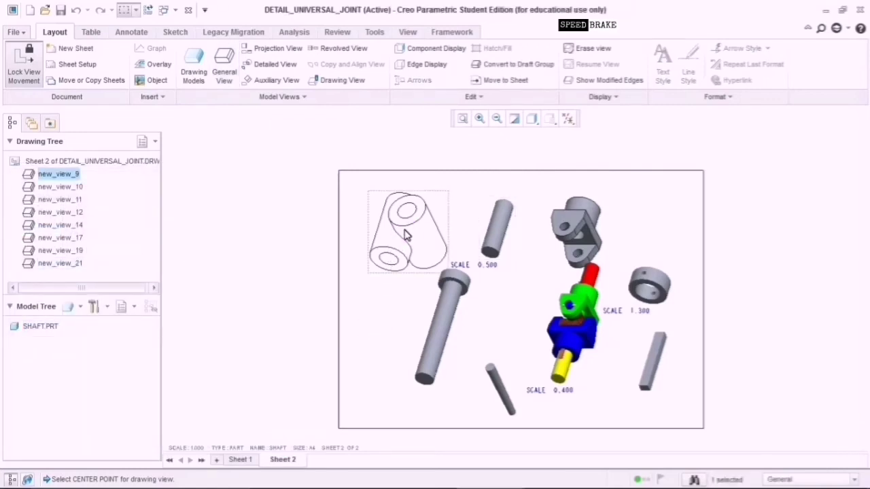
pyautogui.doubleClick(405, 235)
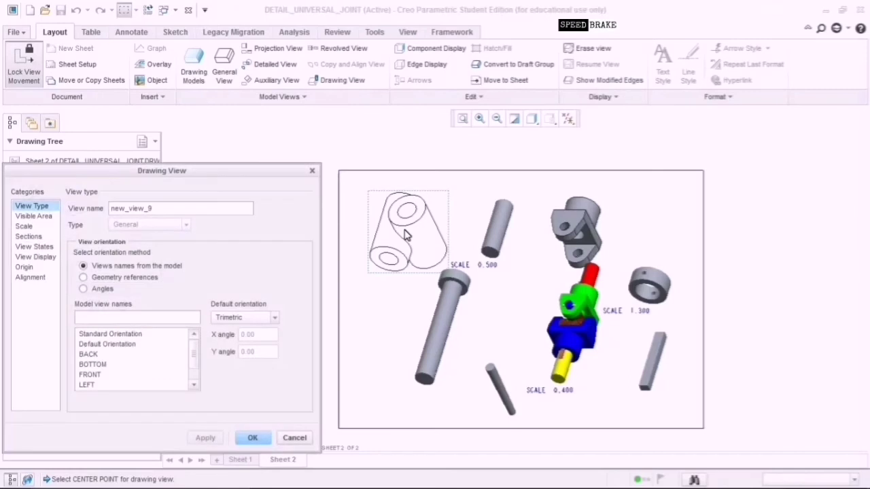
pyautogui.click(295, 438)
pyautogui.click(582, 231)
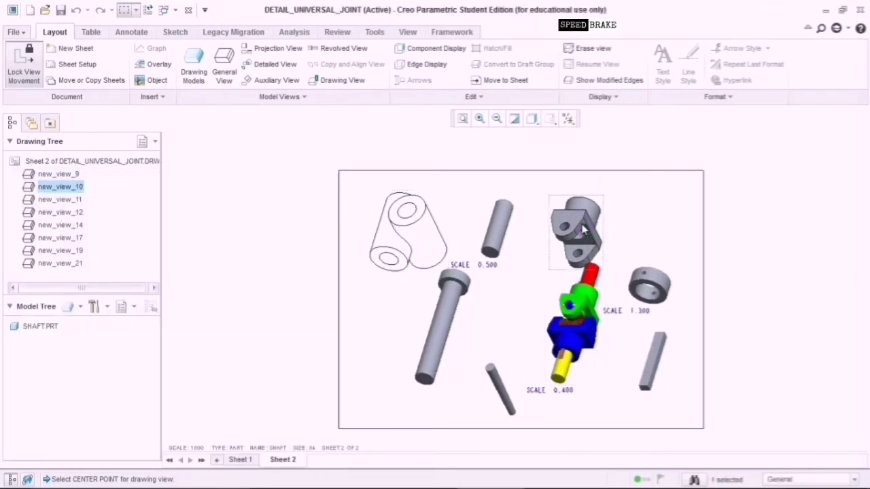
pyautogui.doubleClick(581, 231)
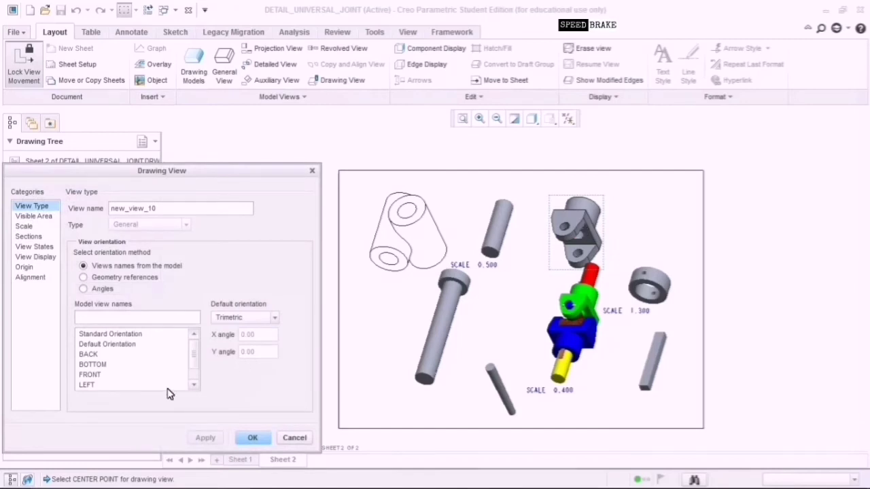
# Close the bracket view settings and browse the bracket's model annotations without adding any.
pyautogui.click(295, 440)
pyautogui.click(139, 33)
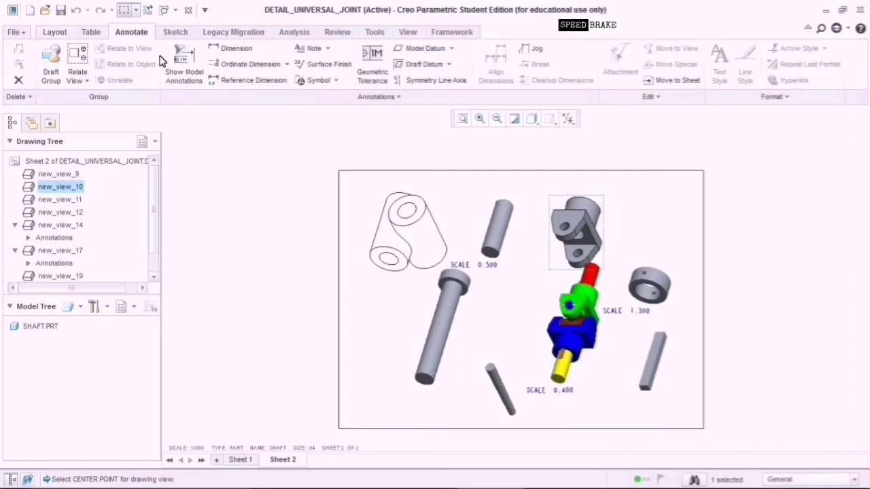
pyautogui.click(181, 63)
pyautogui.click(583, 219)
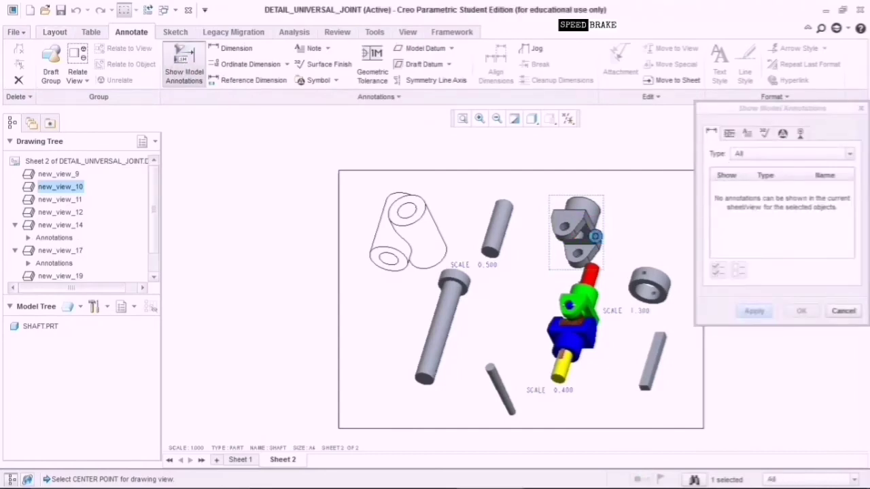
pyautogui.click(845, 311)
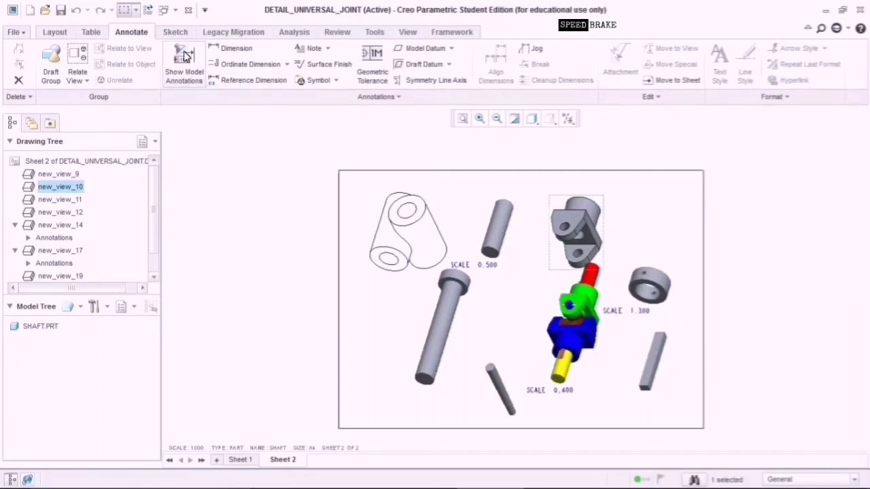
pyautogui.click(187, 59)
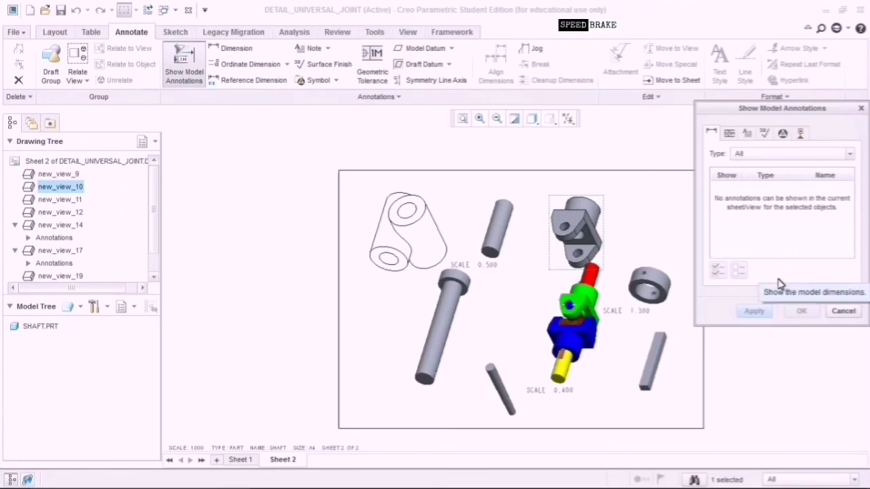
pyautogui.click(844, 311)
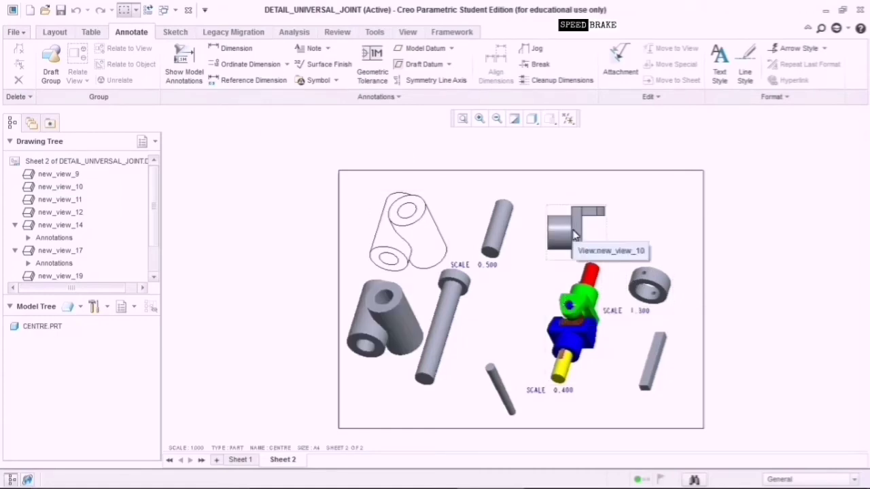
# Delete the extra shaded CENTRE view and select the wireframe CENTRE view.
pyautogui.click(397, 312)
pyautogui.press('Delete')
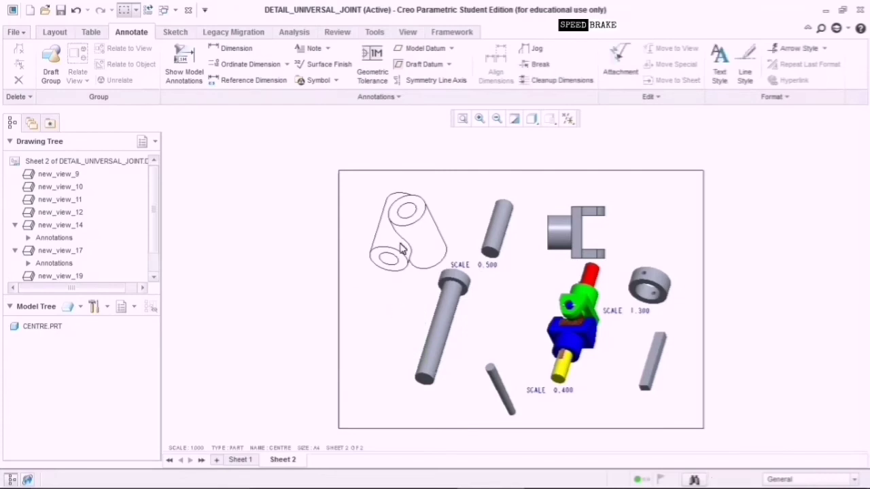
pyautogui.click(403, 224)
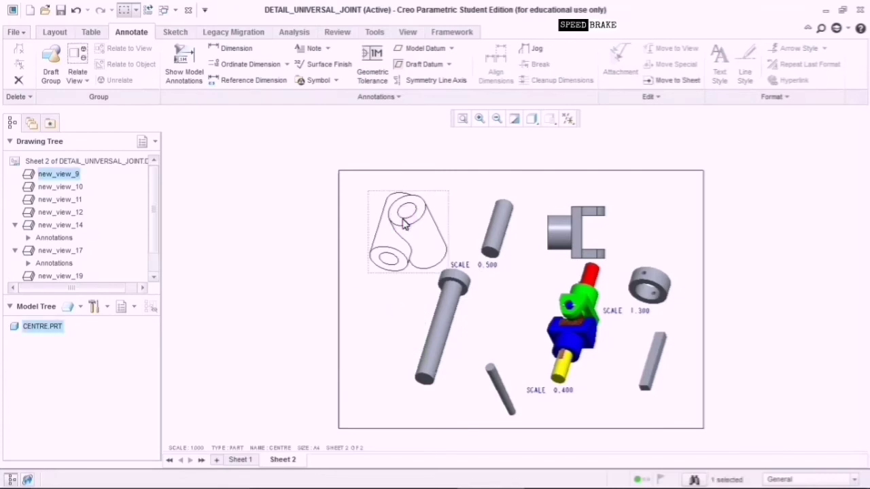
# Show both Ø32 and both Ø16 diameter dimensions on the wireframe CENTRE view.
pyautogui.click(183, 68)
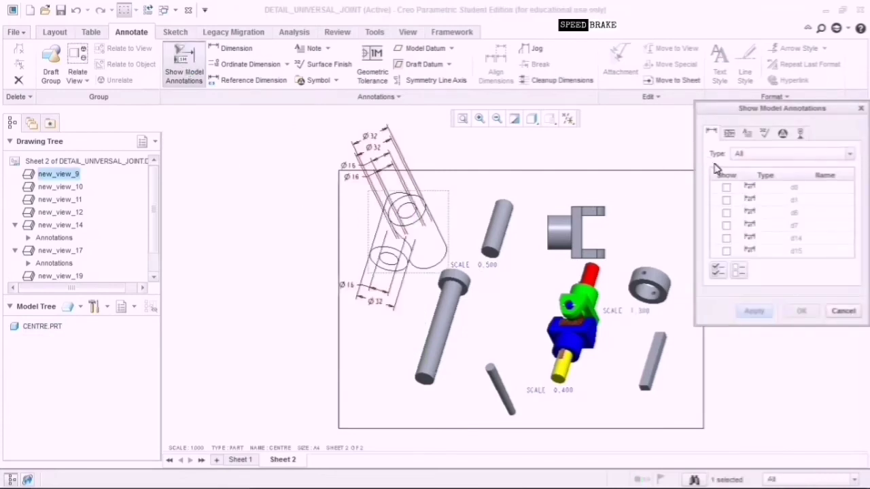
pyautogui.click(372, 140)
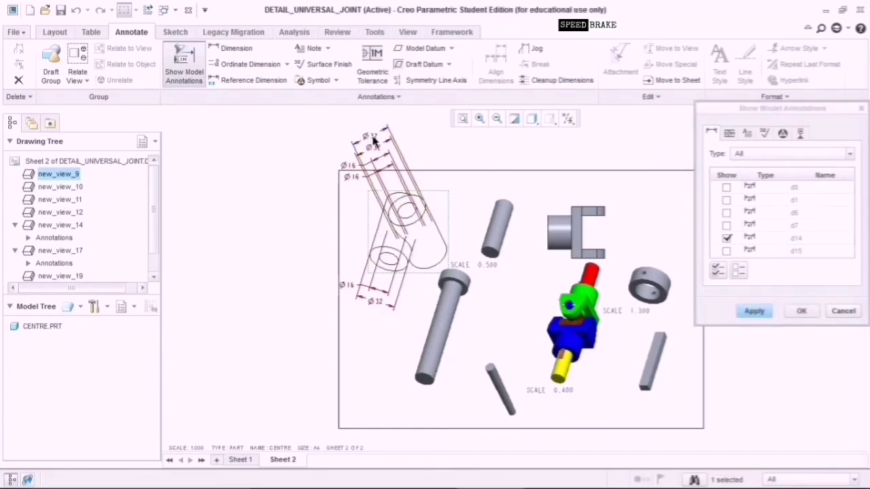
pyautogui.click(355, 170)
pyautogui.click(346, 287)
pyautogui.click(375, 303)
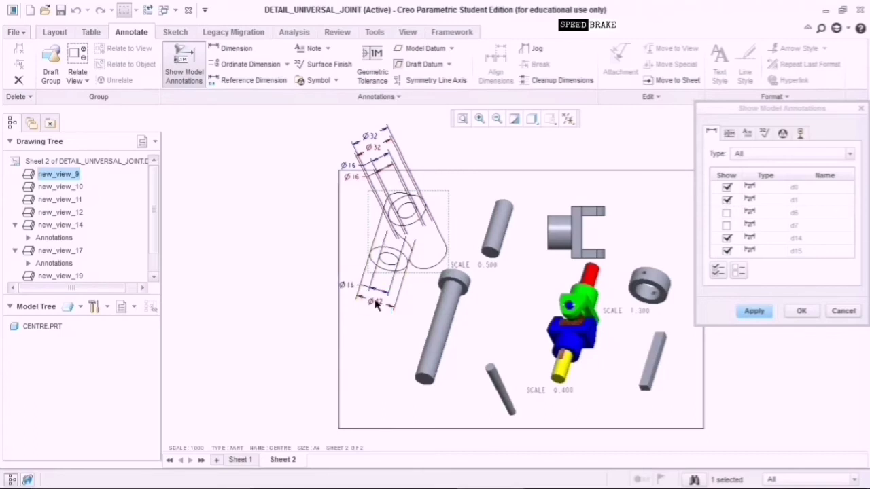
pyautogui.click(763, 316)
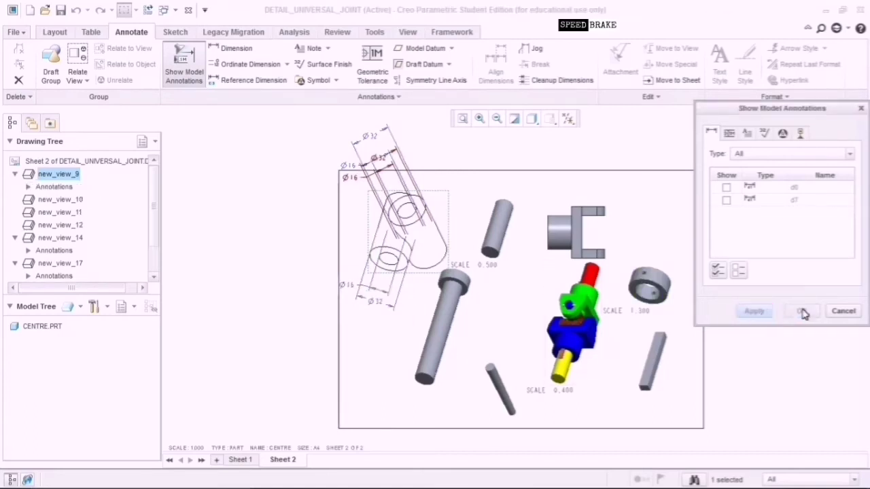
pyautogui.click(845, 314)
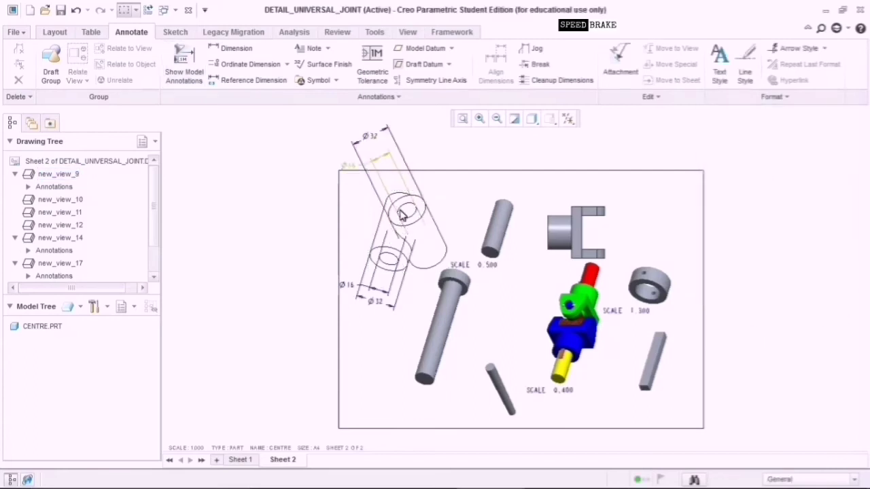
# Move the Ø32 and lower Ø16 dimensions clear of the outline, then check Ø16's properties unchanged.
pyautogui.moveTo(371, 136); pyautogui.dragTo(407, 178)
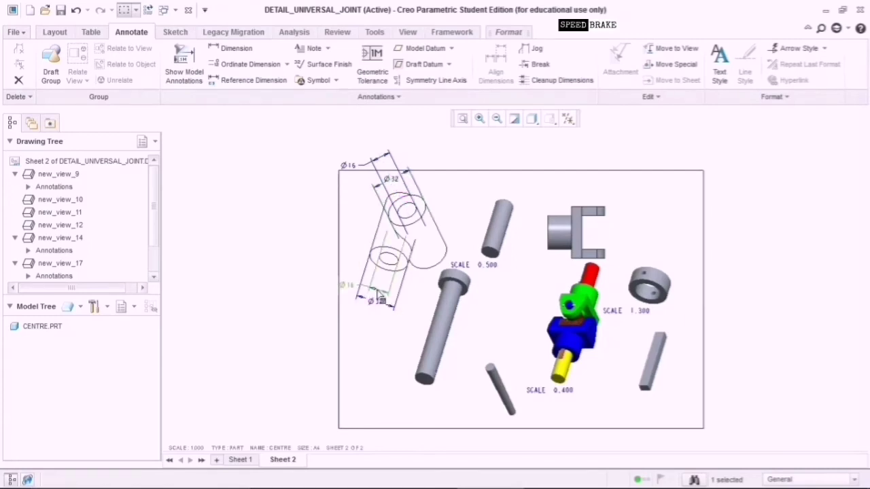
pyautogui.click(386, 285)
pyautogui.moveTo(352, 288); pyautogui.dragTo(360, 278)
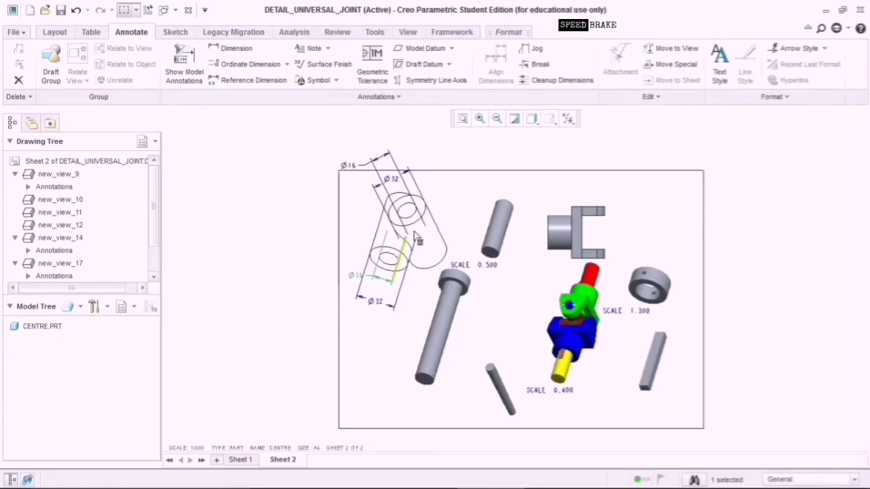
pyautogui.doubleClick(415, 233)
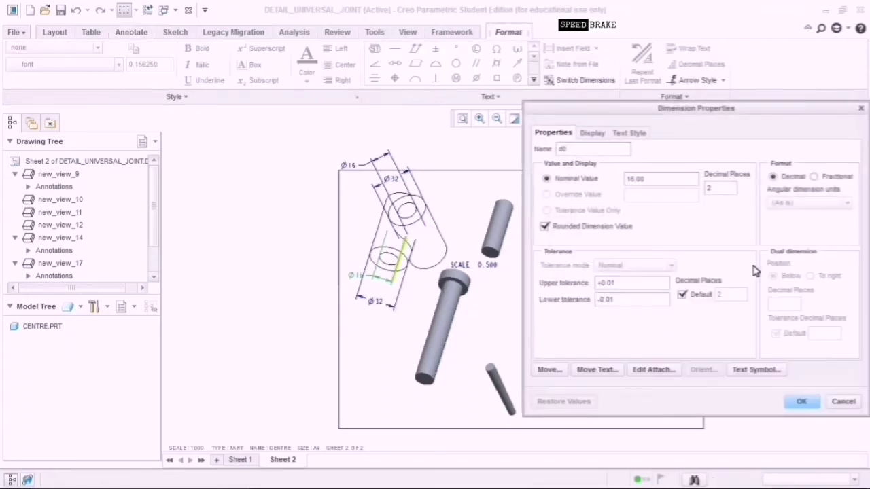
pyautogui.click(845, 401)
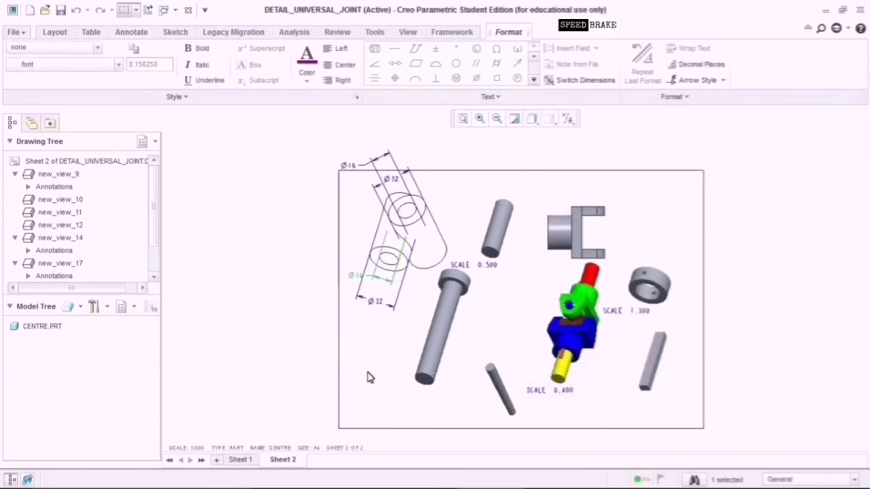
# Reorient the CENTRE view to FRONT, accepting deletion of its diameter dimensions.
pyautogui.doubleClick(419, 223)
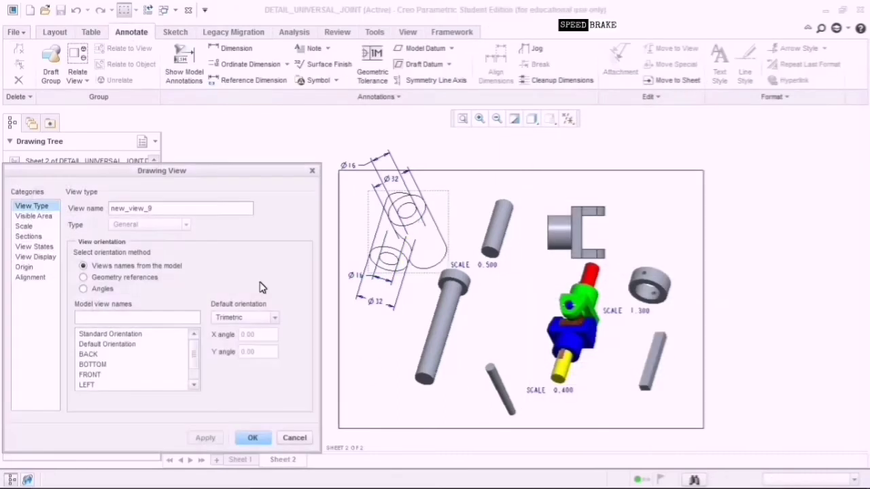
pyautogui.click(97, 364)
pyautogui.click(97, 374)
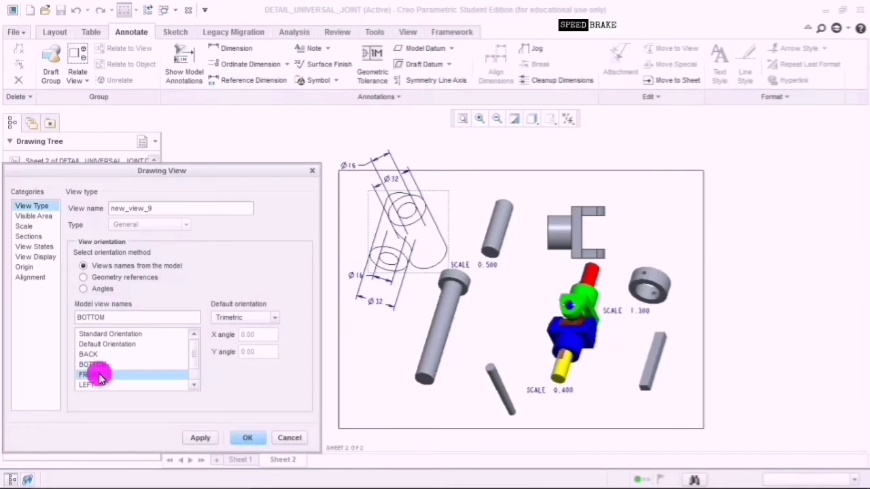
pyautogui.click(206, 439)
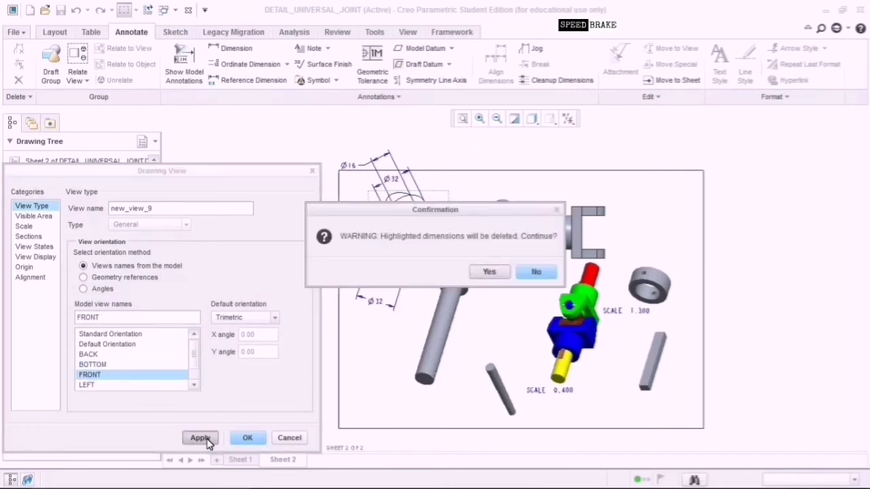
pyautogui.click(481, 275)
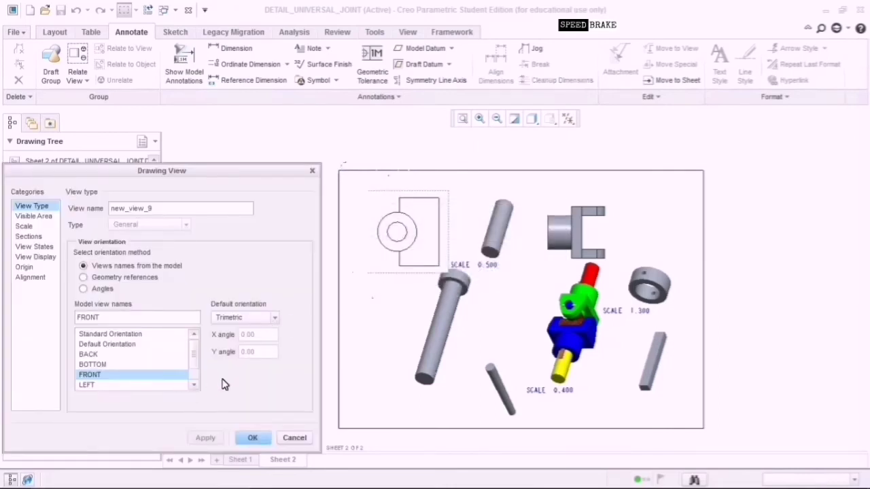
# Preview the RIGHT and LEFT orientations, then confirm FRONT for the CENTRE view.
pyautogui.scroll(-2, 191, 385)
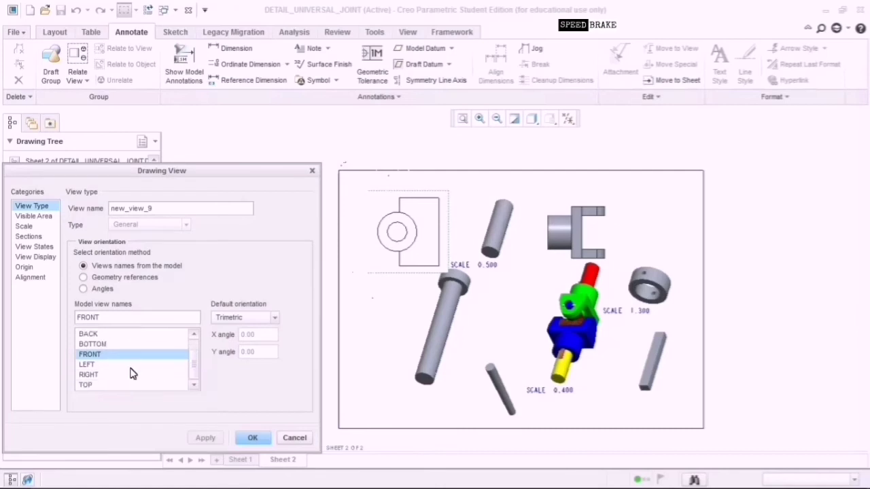
pyautogui.click(131, 376)
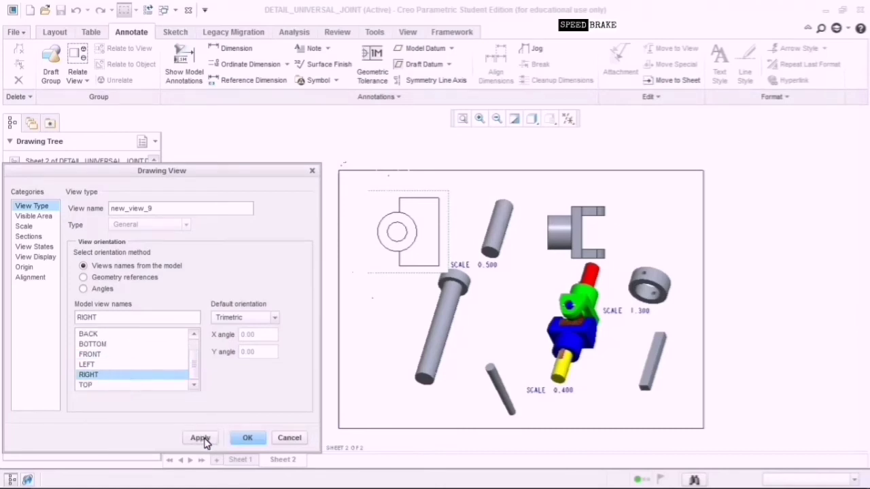
pyautogui.click(203, 438)
pyautogui.click(116, 365)
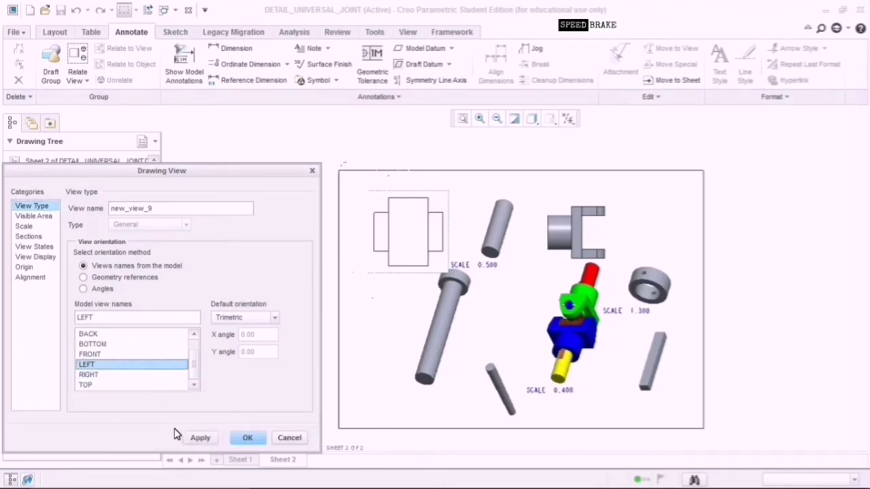
pyautogui.click(197, 438)
pyautogui.click(91, 355)
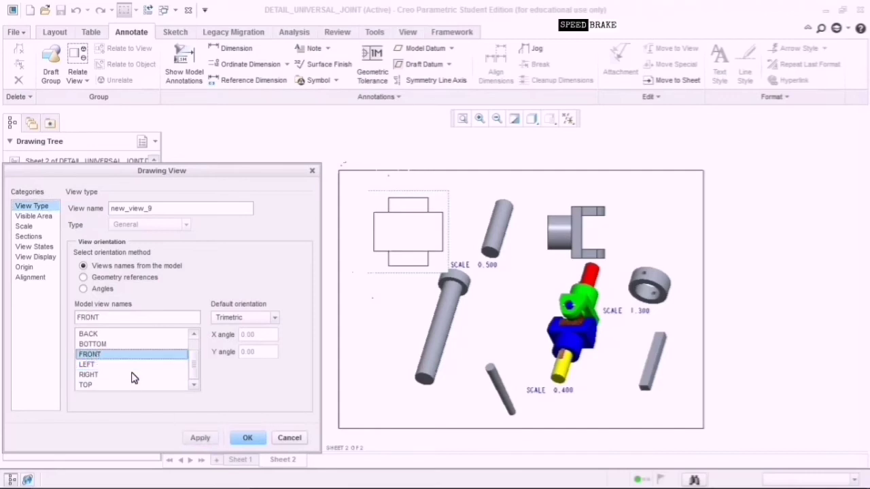
pyautogui.click(199, 440)
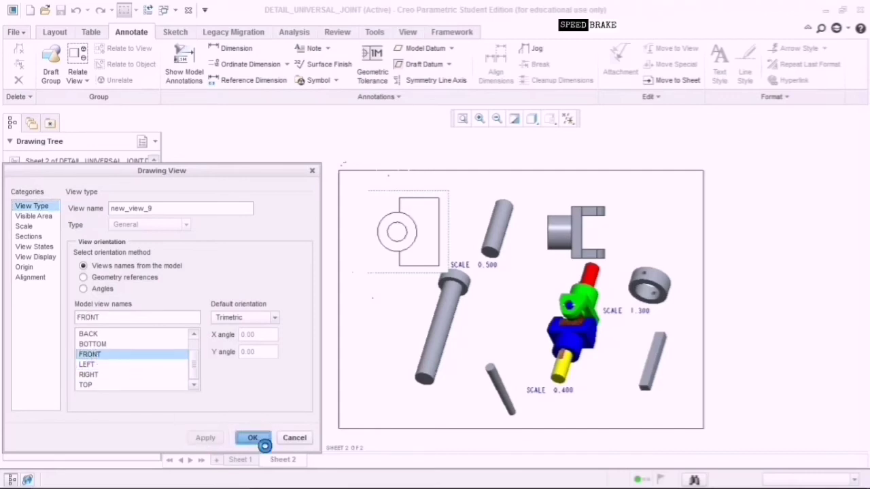
pyautogui.click(252, 438)
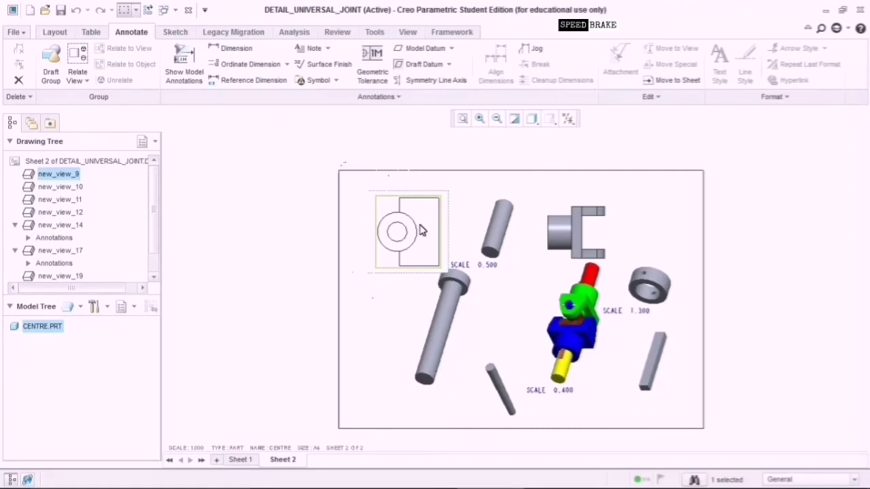
# Display the model's Ø32, Ø16, 56 and 18 dimensions on CENTRE view new_view_9.
pyautogui.click(193, 67)
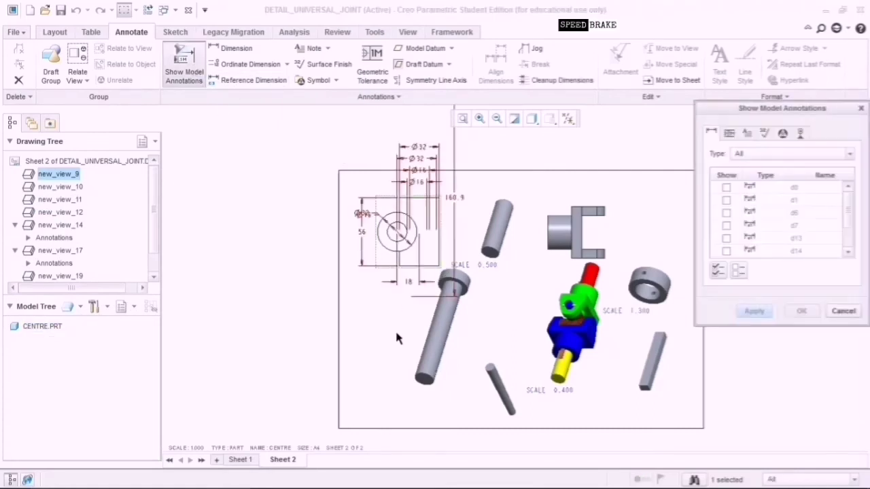
pyautogui.click(429, 185)
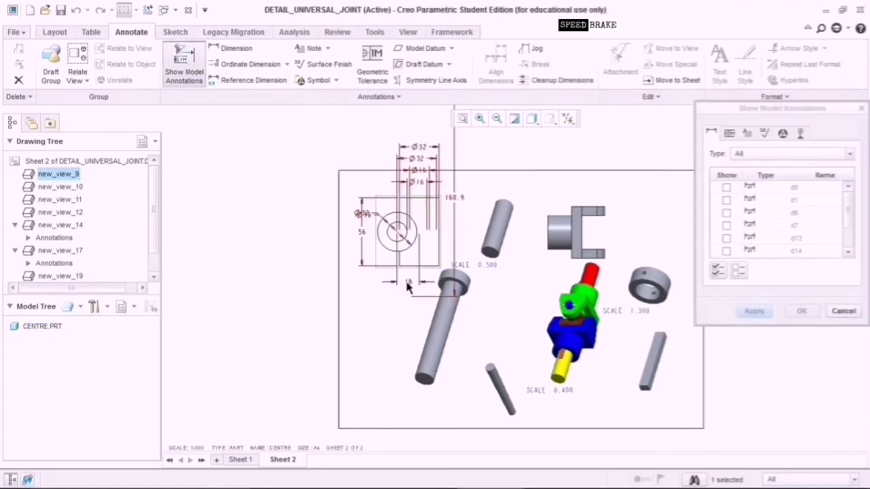
pyautogui.click(420, 159)
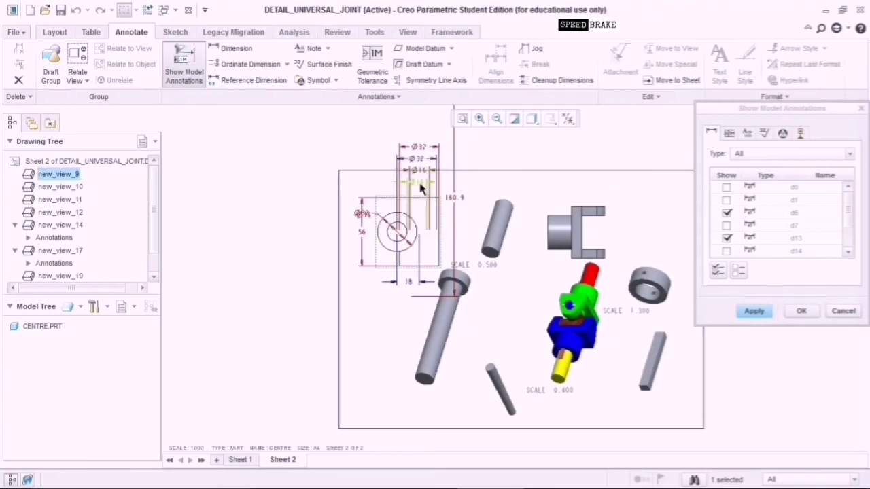
pyautogui.click(420, 182)
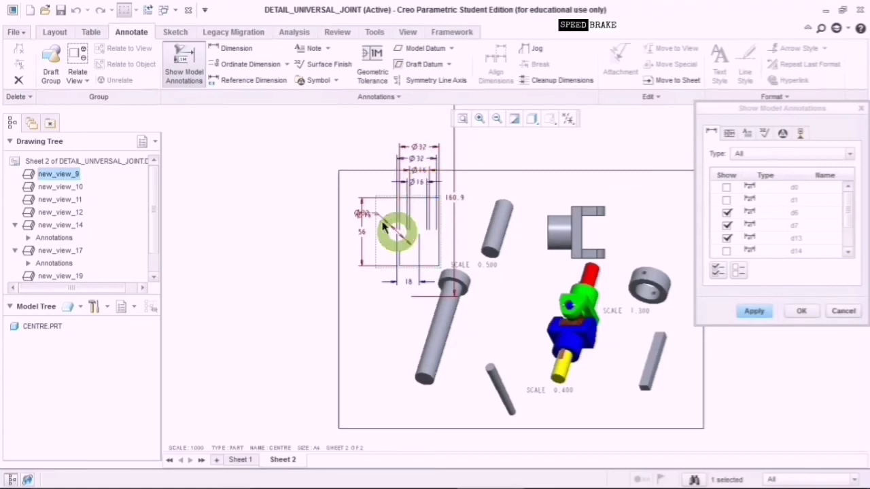
pyautogui.click(362, 235)
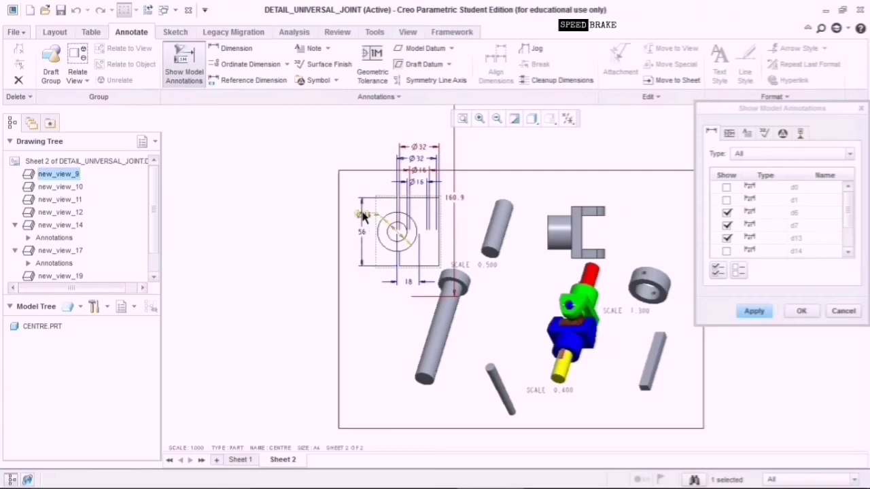
pyautogui.click(364, 218)
pyautogui.click(367, 216)
pyautogui.click(368, 218)
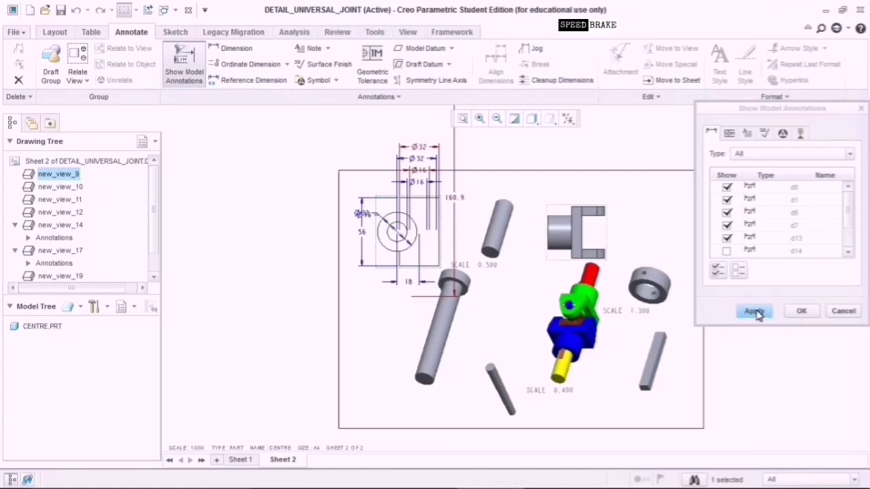
pyautogui.click(768, 312)
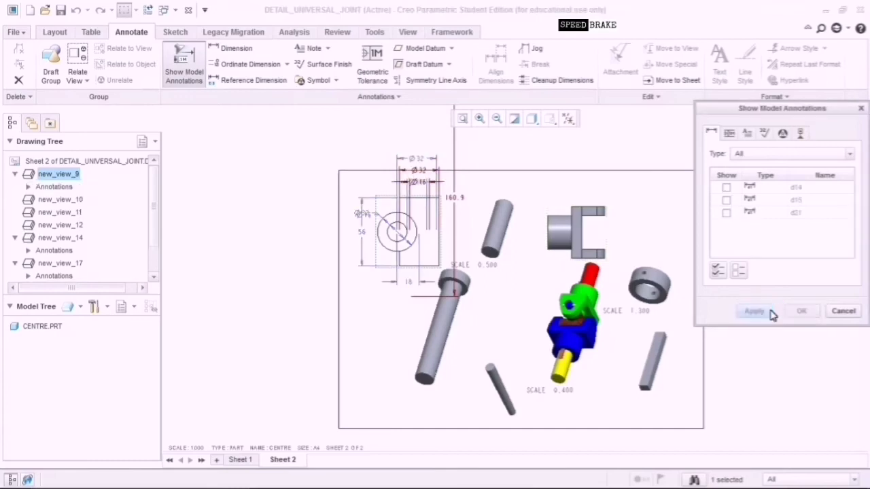
pyautogui.click(843, 311)
pyautogui.click(368, 211)
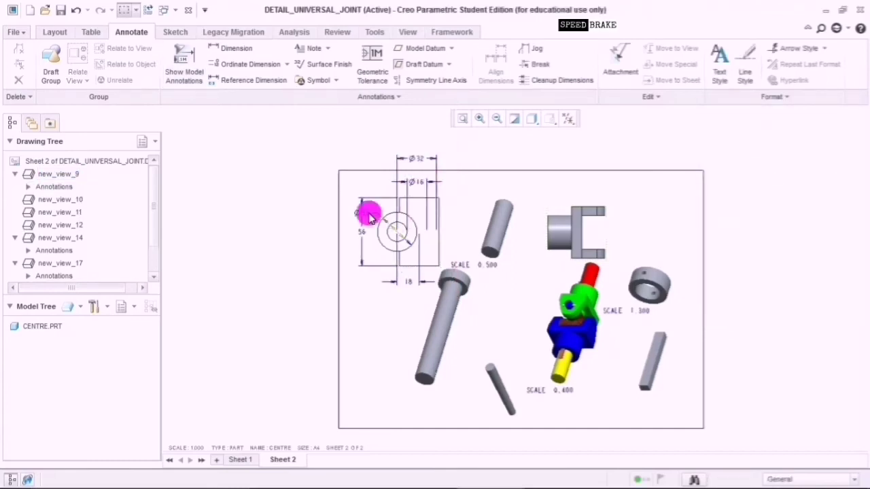
# Move the left Ø32 diameter dimension to sit beside the circle.
pyautogui.click(362, 213)
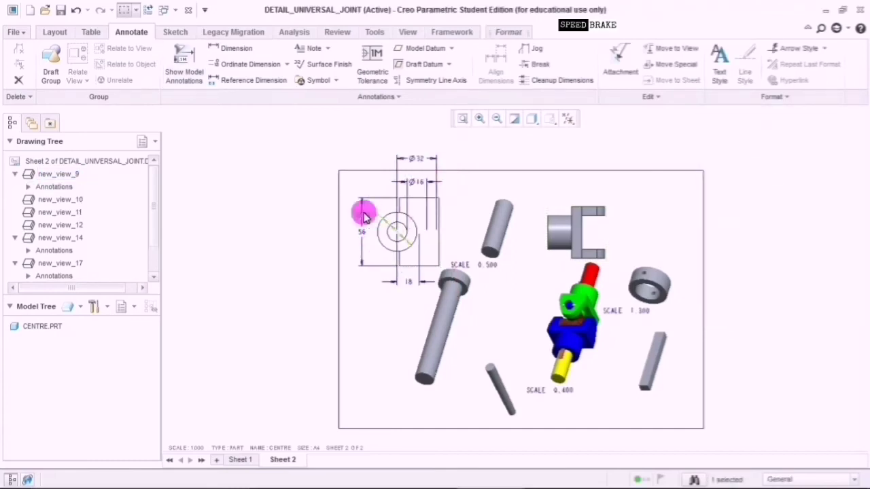
pyautogui.moveTo(365, 213); pyautogui.dragTo(383, 263)
pyautogui.click(360, 209)
pyautogui.moveTo(372, 218); pyautogui.dragTo(382, 217)
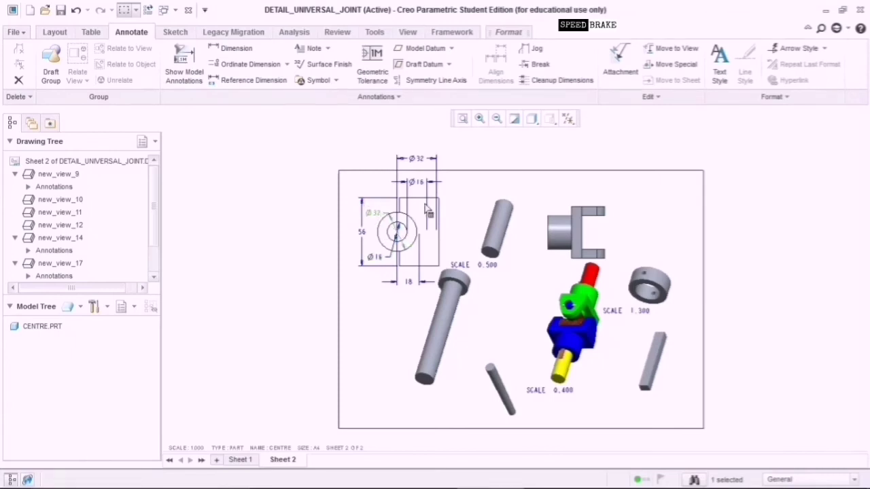
# Stack the top Ø32 and Ø16 dimensions neatly above the view, Ø16 just beneath Ø32.
pyautogui.click(428, 160)
pyautogui.moveTo(425, 180); pyautogui.dragTo(426, 196)
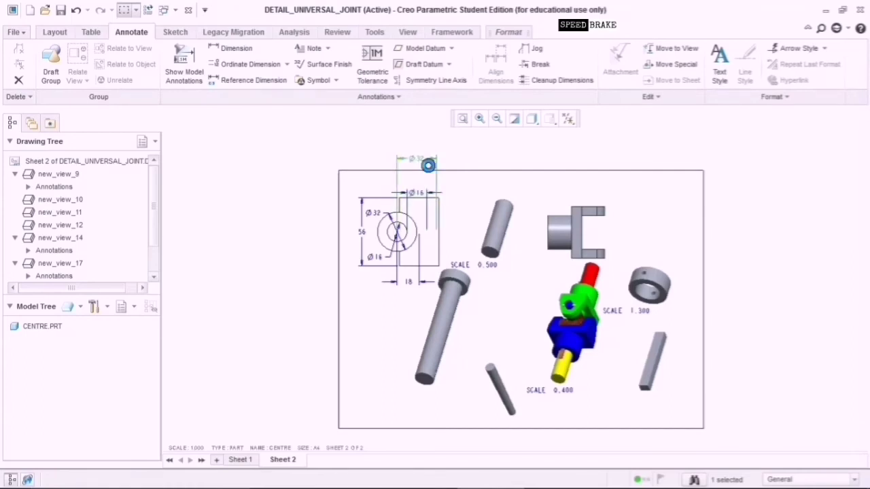
pyautogui.click(419, 160)
pyautogui.click(420, 161)
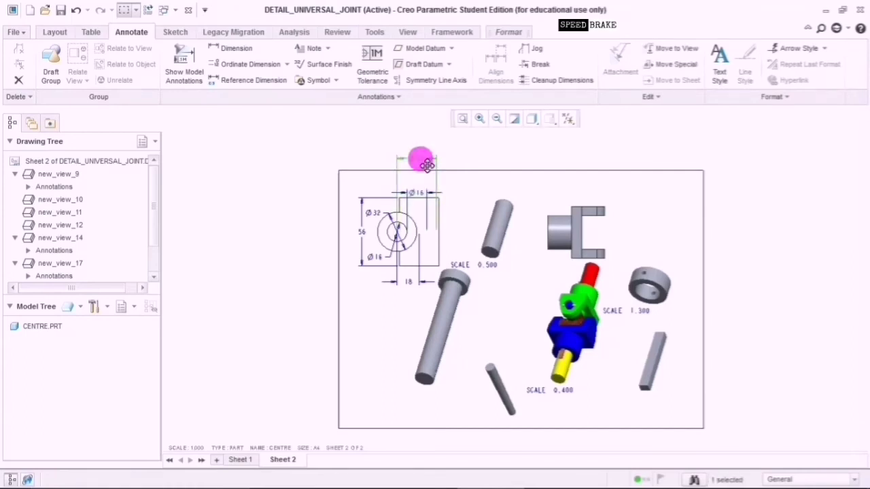
pyautogui.moveTo(426, 166); pyautogui.dragTo(426, 195)
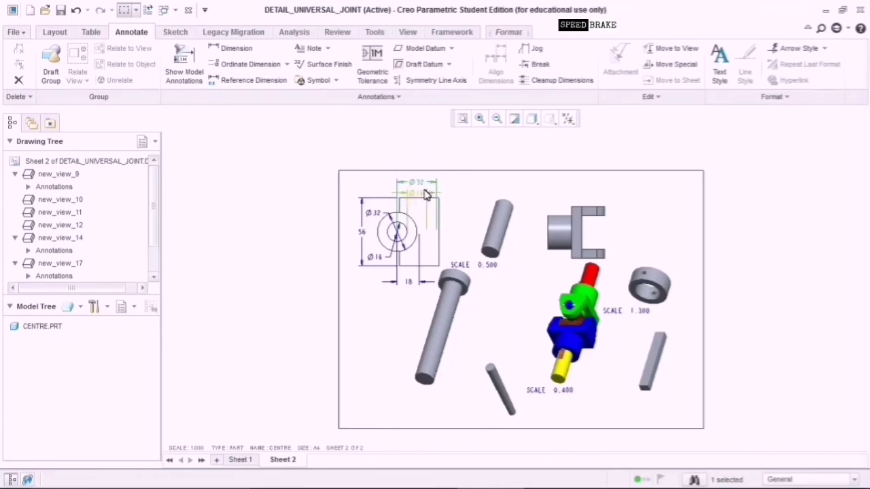
pyautogui.click(424, 192)
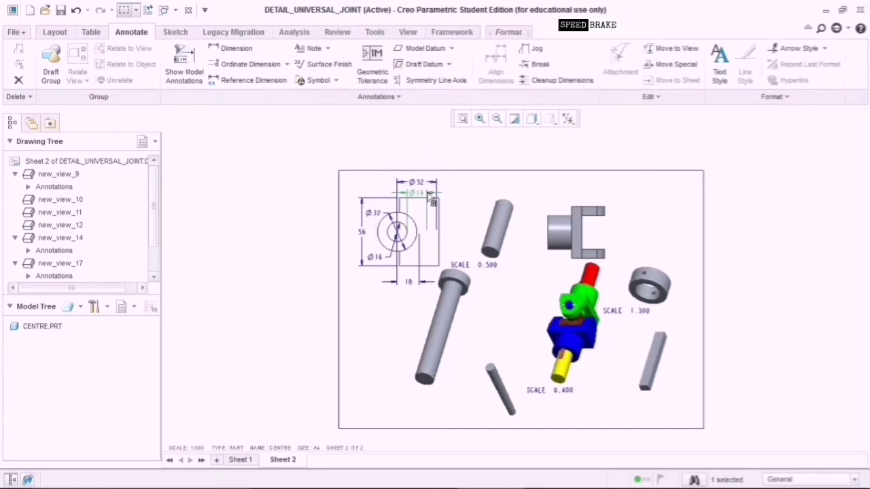
pyautogui.click(425, 187)
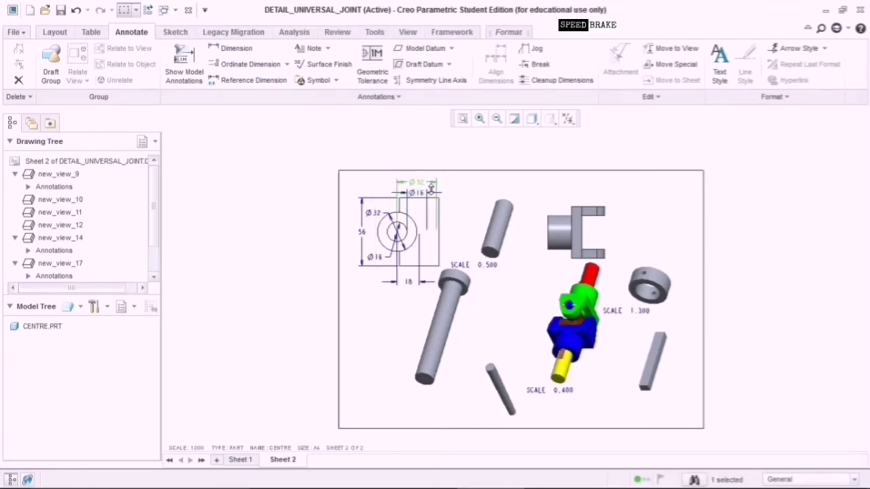
pyautogui.moveTo(430, 187); pyautogui.dragTo(426, 179)
pyautogui.click(420, 192)
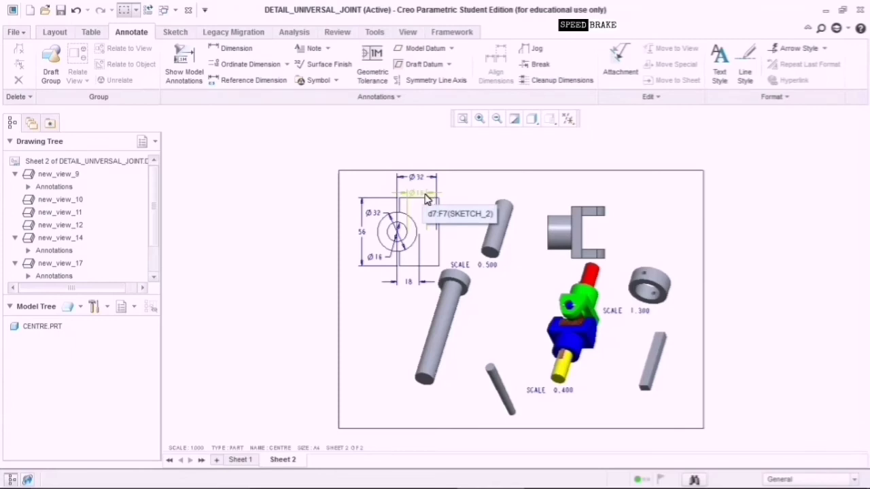
pyautogui.moveTo(425, 195); pyautogui.dragTo(424, 189)
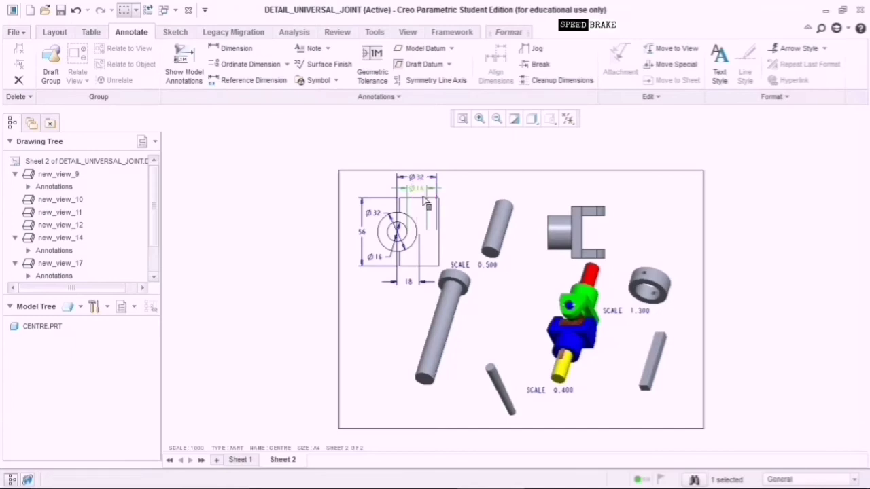
# Reorient pin view new_view_11 to the LEFT model view so it lies horizontal.
pyautogui.click(450, 329)
pyautogui.click(448, 328)
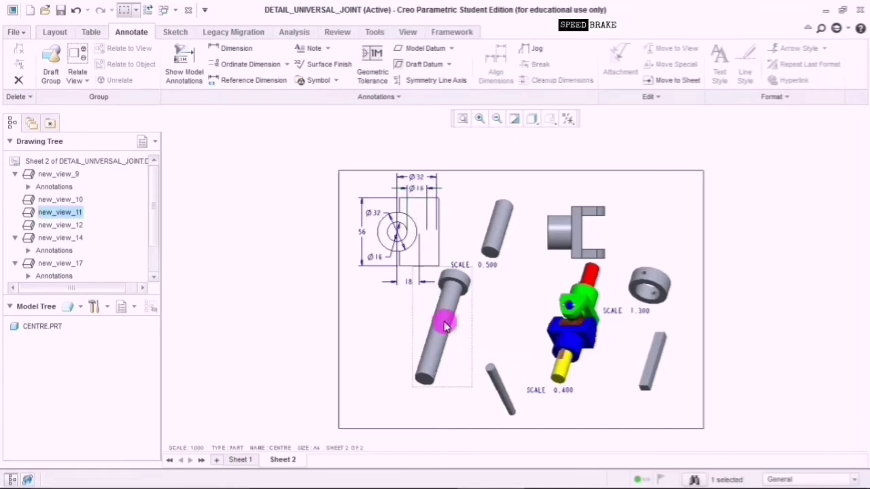
pyautogui.click(451, 328)
pyautogui.doubleClick(451, 332)
pyautogui.click(125, 376)
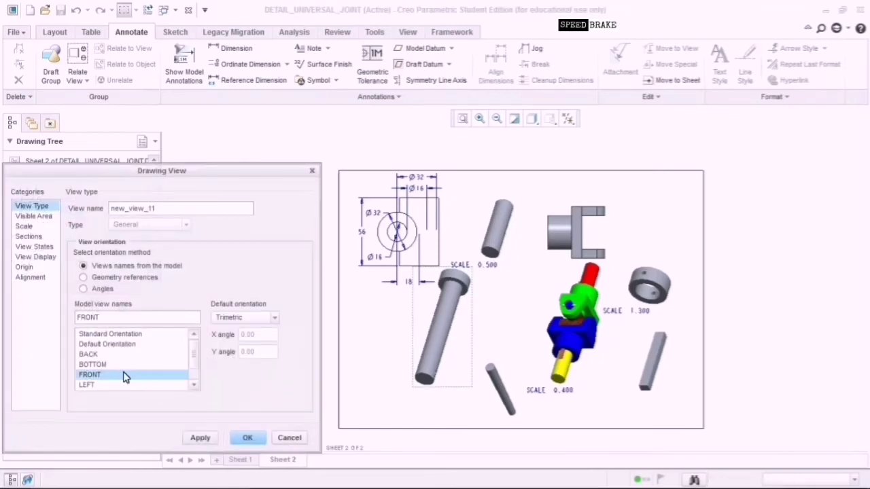
pyautogui.click(199, 438)
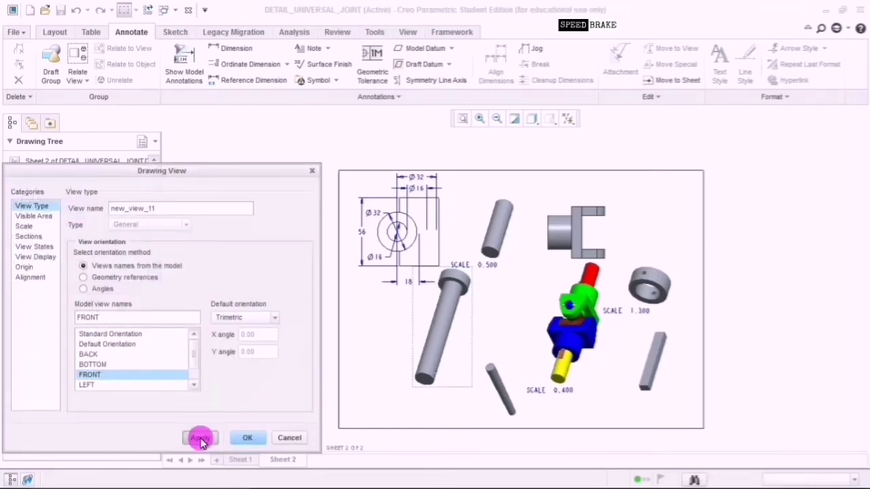
pyautogui.click(144, 384)
pyautogui.click(206, 438)
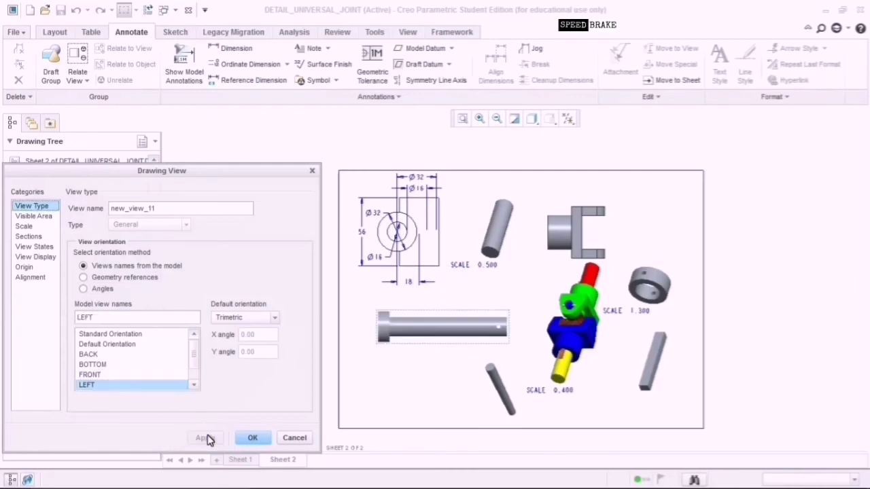
pyautogui.click(252, 438)
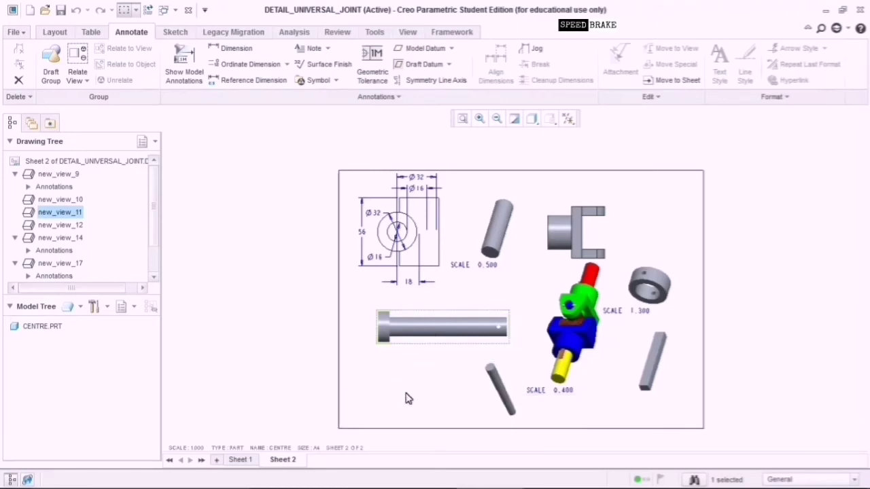
# Display the pin's Ø25, Ø16, 96, 89, 18 and 9 dimensions on view new_view_11.
pyautogui.doubleClick(432, 329)
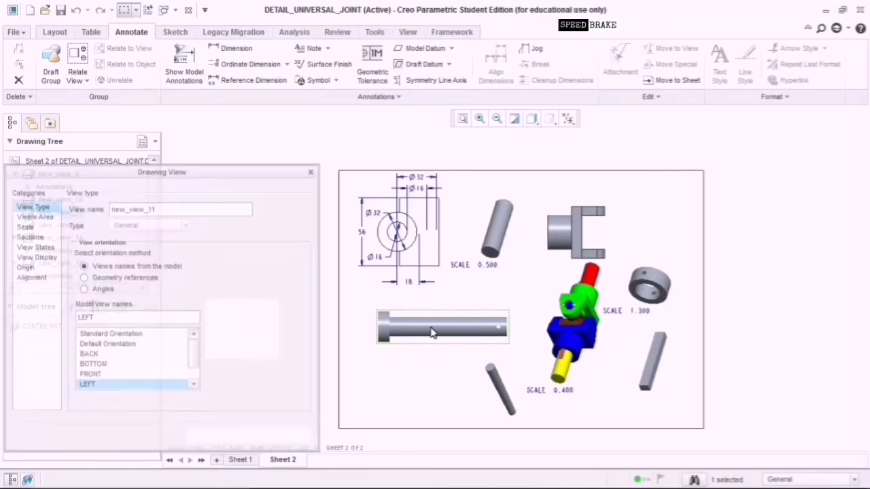
pyautogui.click(293, 439)
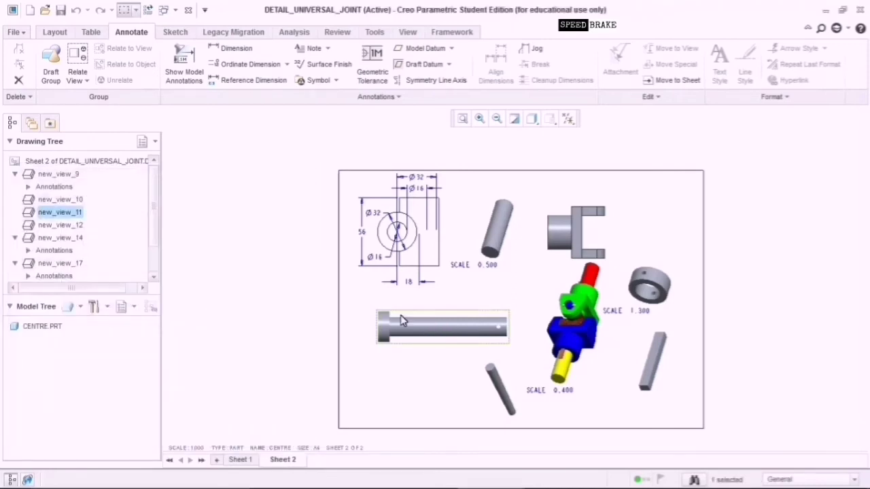
pyautogui.click(178, 76)
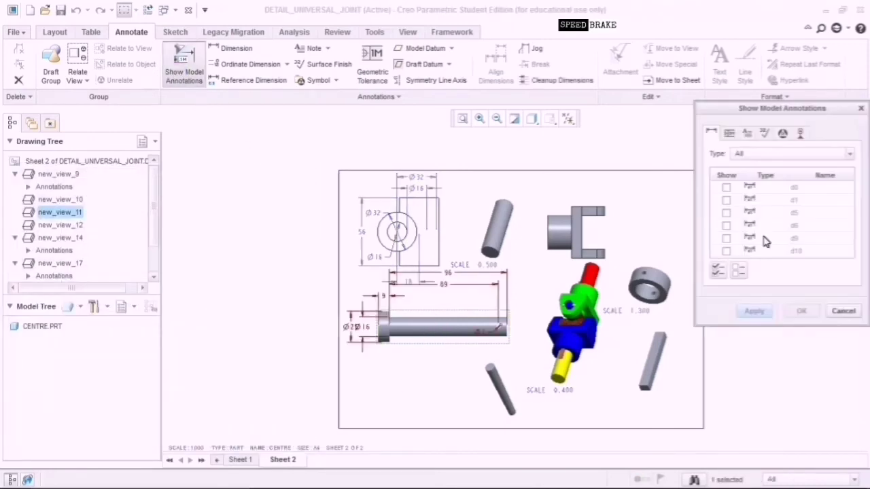
pyautogui.click(364, 330)
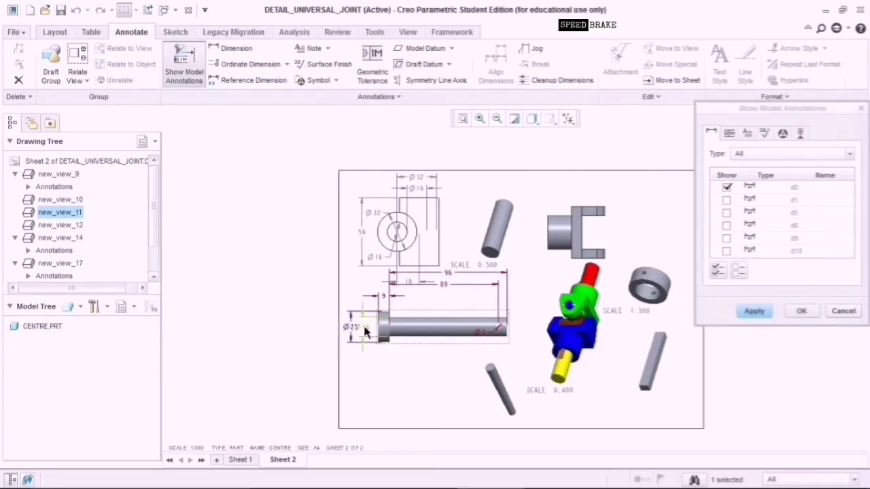
pyautogui.click(365, 342)
pyautogui.click(444, 290)
pyautogui.click(382, 297)
pyautogui.click(446, 282)
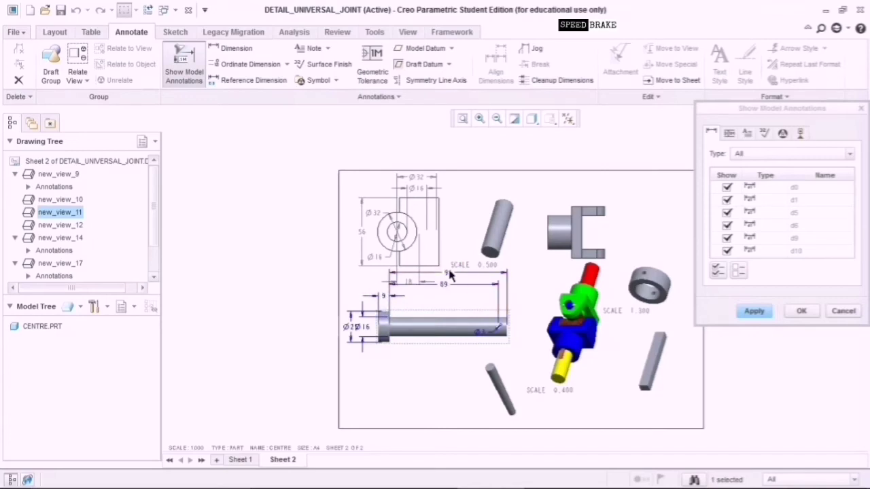
pyautogui.click(802, 311)
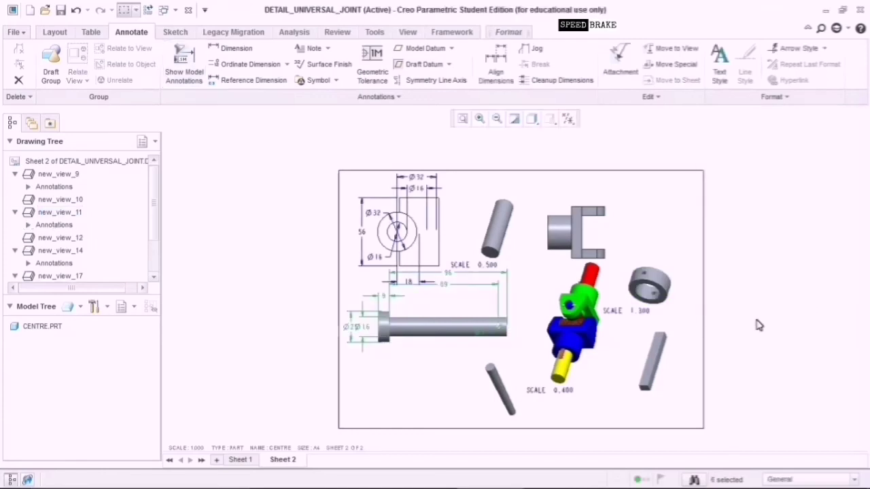
# Move the Ø25 and Ø16 dimensions beside the pin's head end, clear of the shaft.
pyautogui.moveTo(371, 334); pyautogui.dragTo(365, 356)
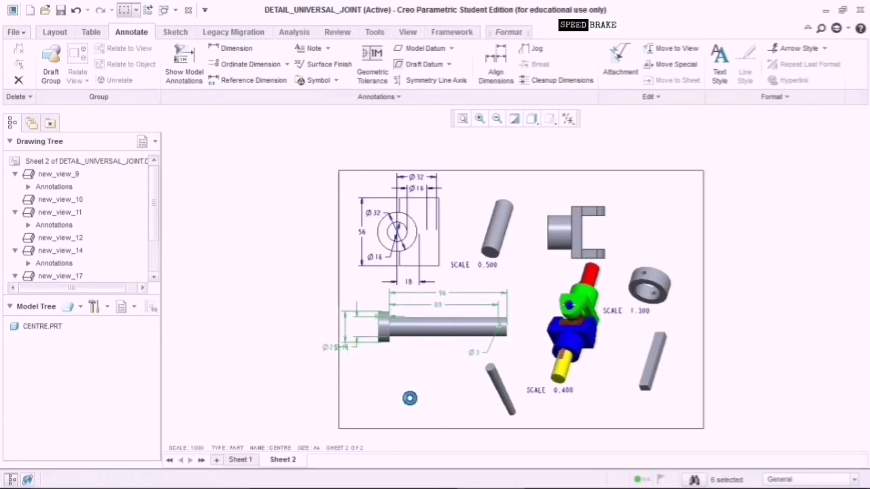
pyautogui.click(392, 318)
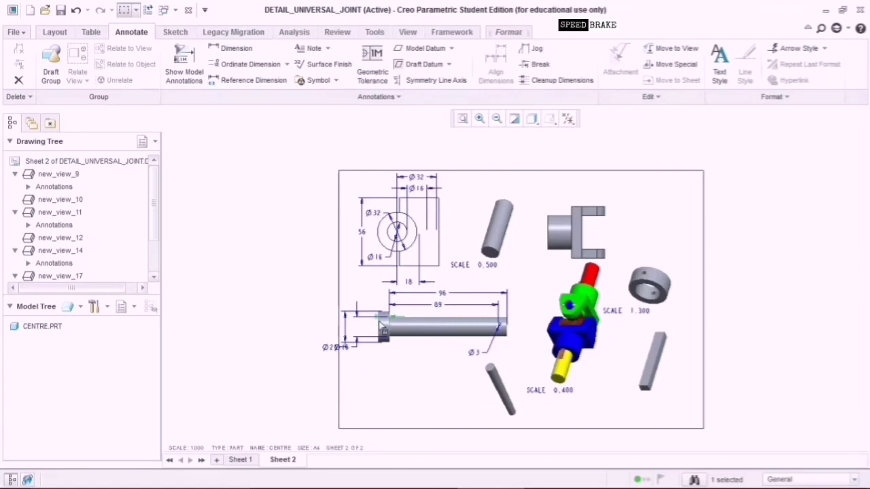
pyautogui.click(366, 335)
pyautogui.click(474, 330)
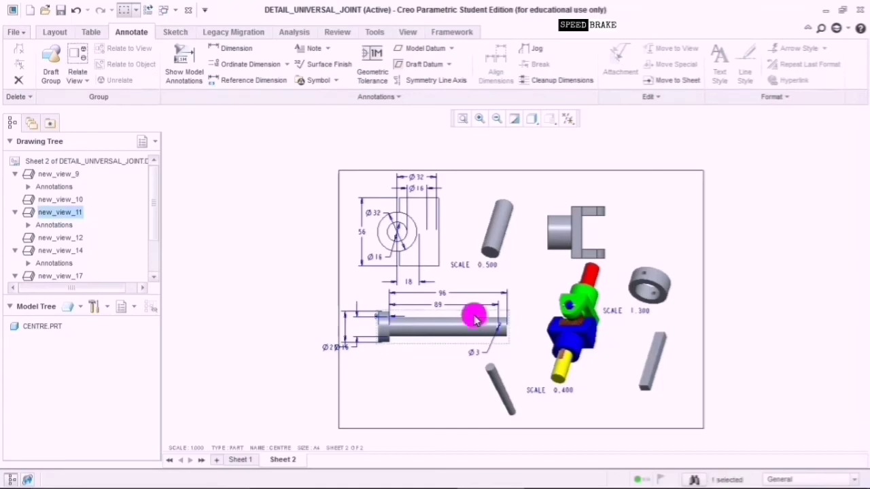
# Give the pin view a custom scale of 0.700.
pyautogui.doubleClick(474, 319)
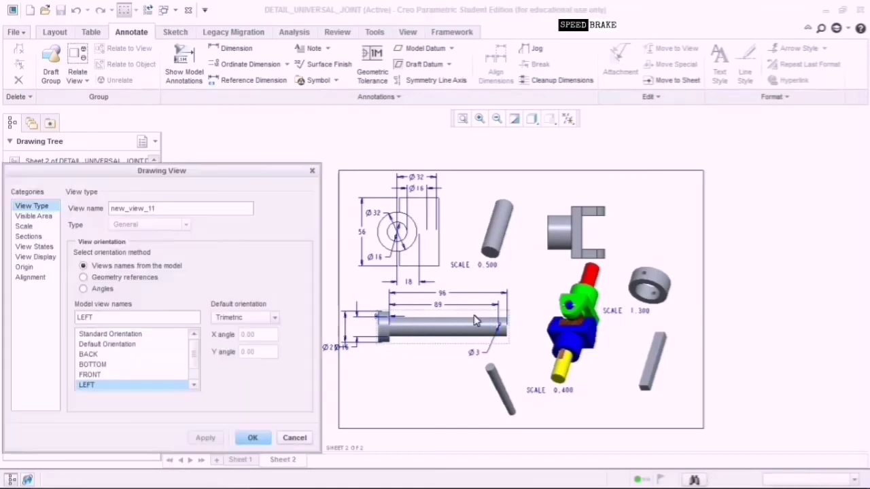
pyautogui.click(27, 227)
pyautogui.click(121, 222)
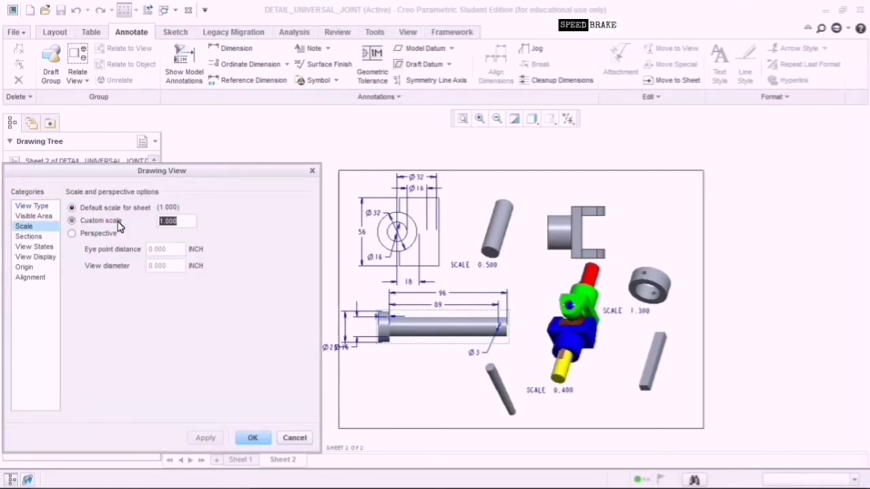
pyautogui.click(165, 223)
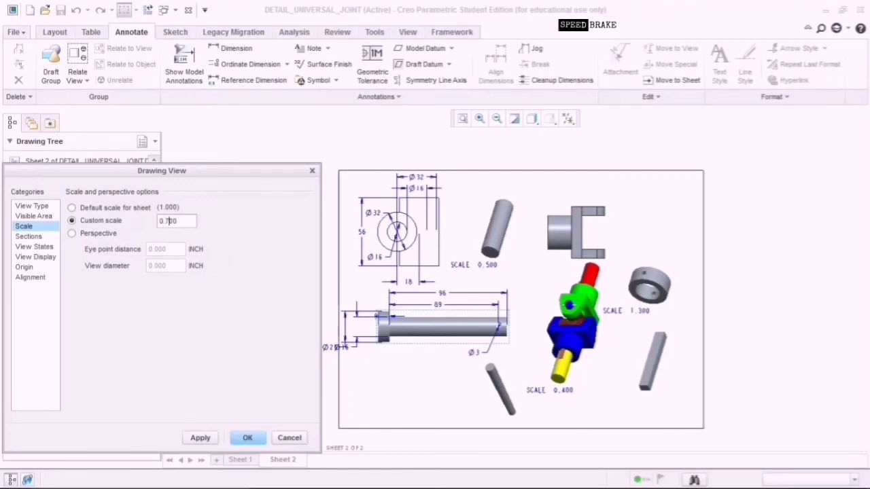
pyautogui.click(35, 257)
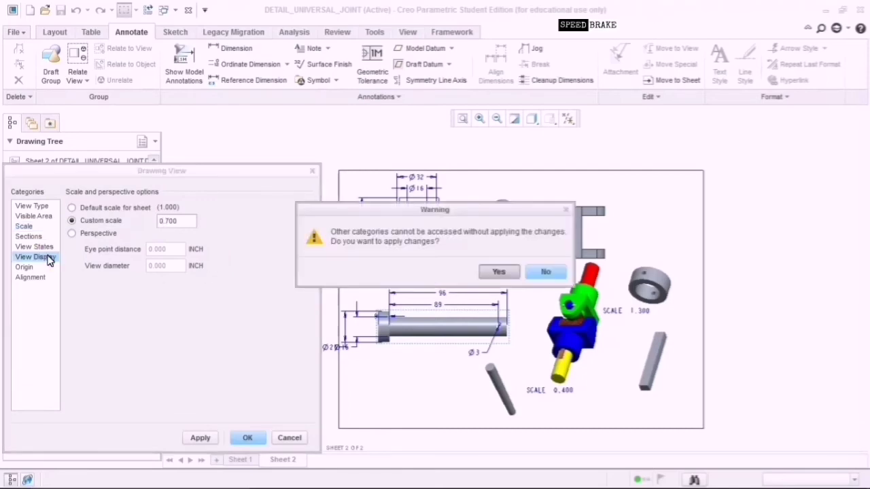
pyautogui.click(500, 271)
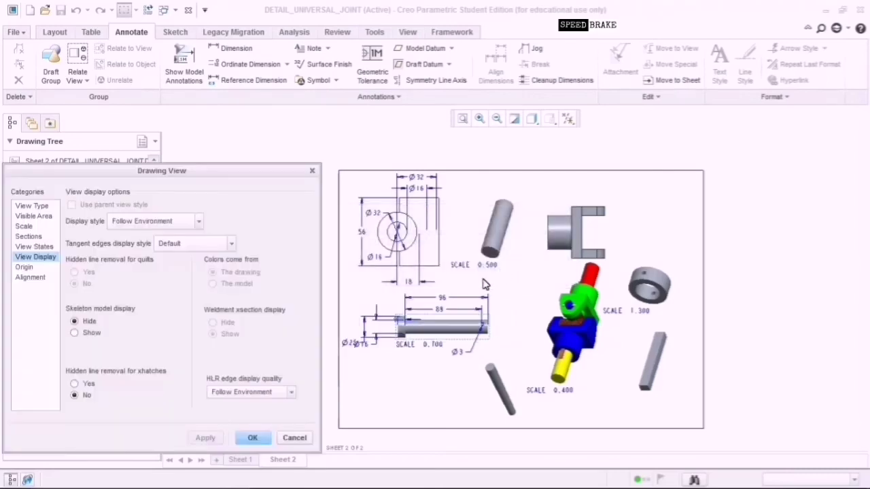
# Try wireframe, hidden-line and shaded display styles on the pin view.
pyautogui.click(186, 222)
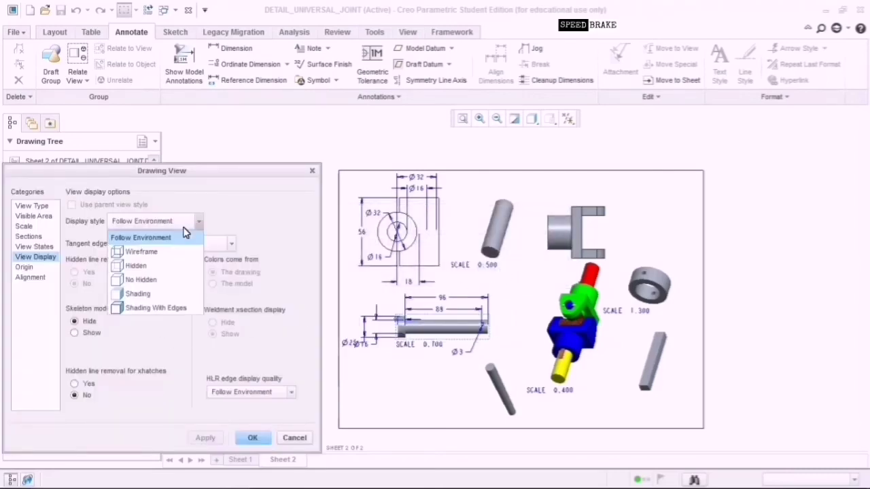
pyautogui.click(174, 252)
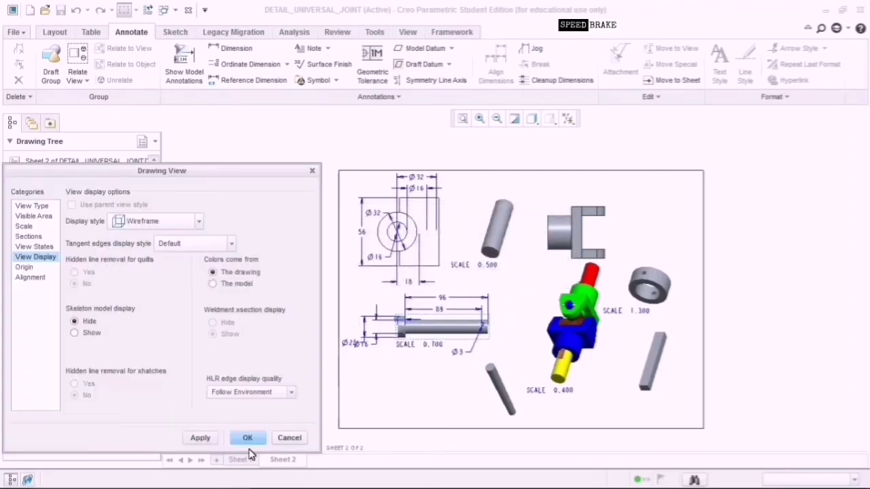
pyautogui.click(211, 438)
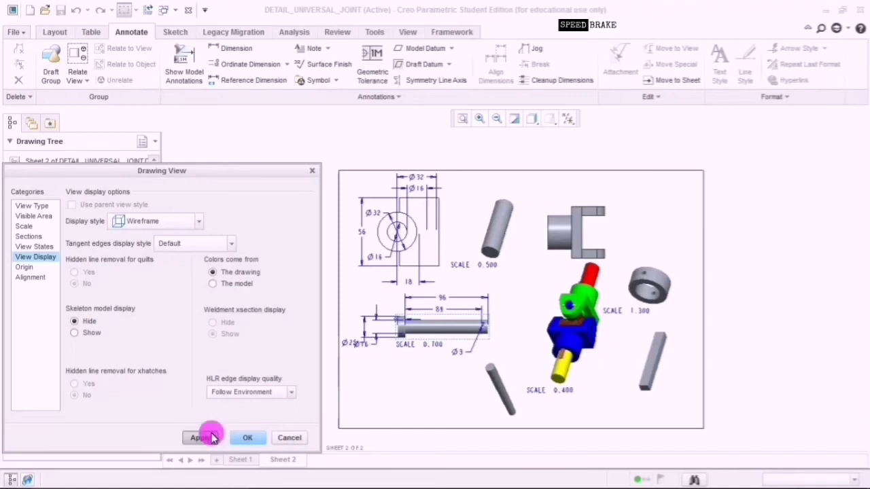
pyautogui.click(179, 225)
pyautogui.click(173, 266)
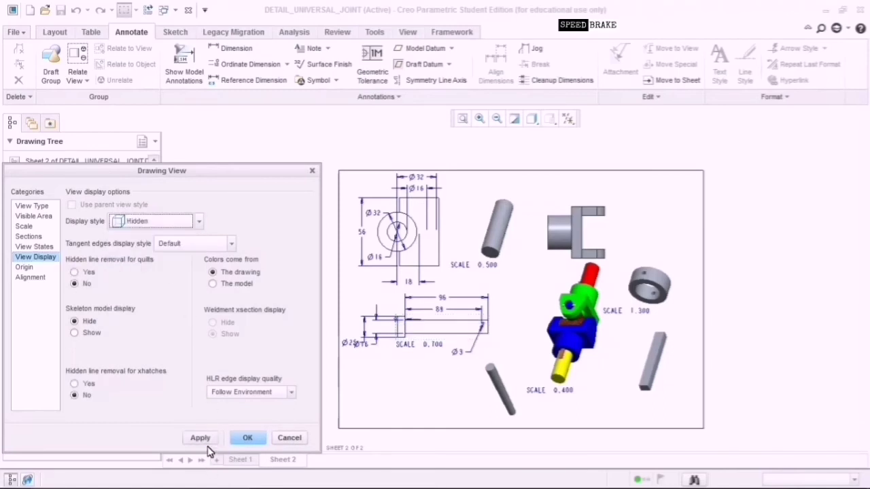
pyautogui.click(206, 439)
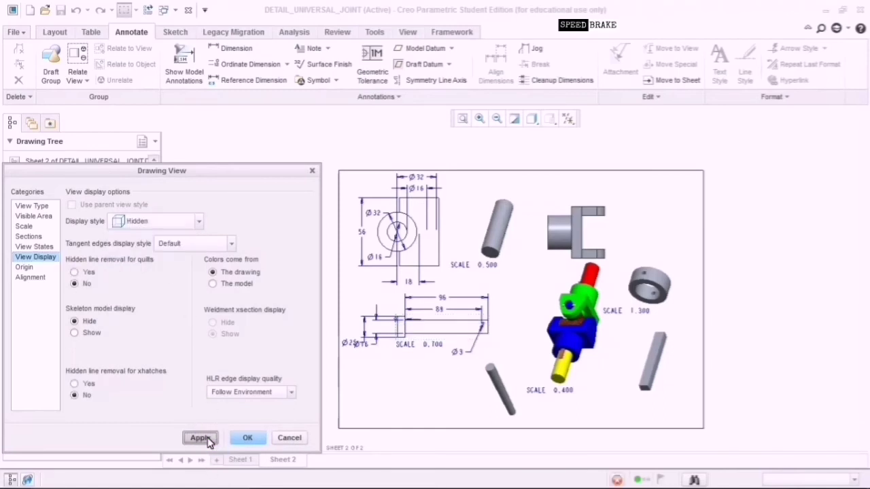
pyautogui.click(184, 225)
pyautogui.click(163, 294)
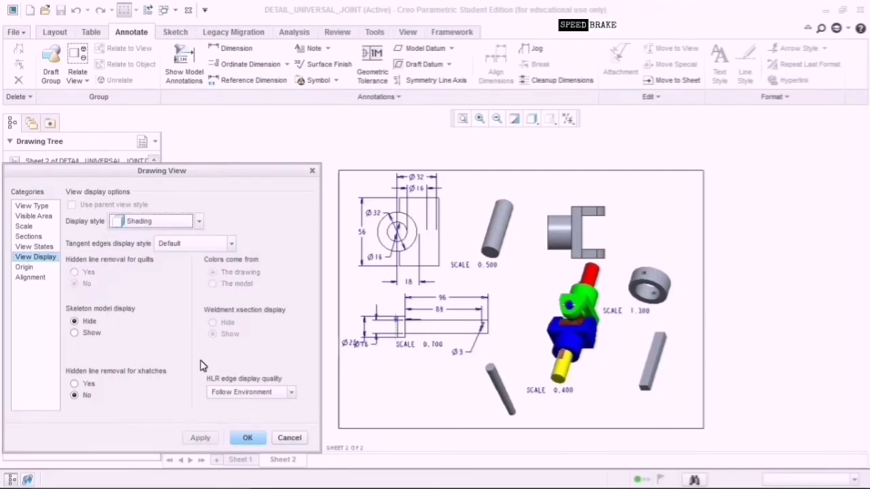
pyautogui.click(205, 439)
# Set the pin view to No Hidden display with Phantom tangent edges.
pyautogui.click(172, 227)
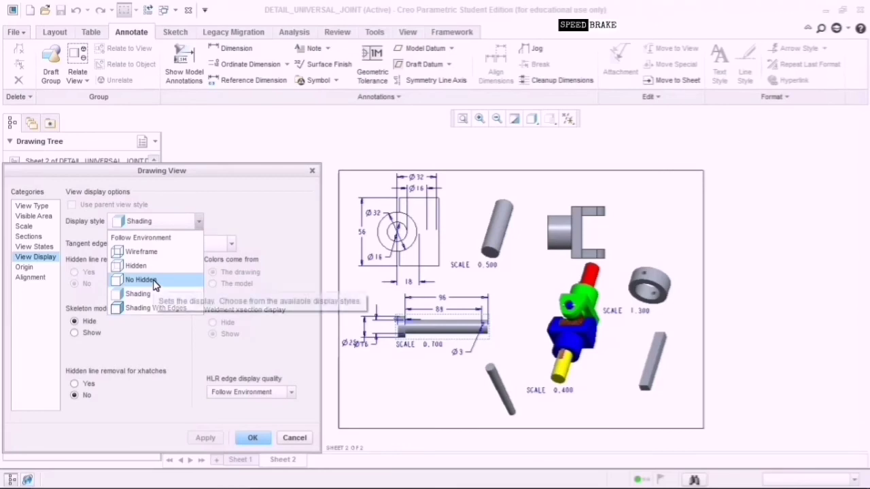
pyautogui.click(155, 281)
pyautogui.click(189, 246)
pyautogui.click(185, 330)
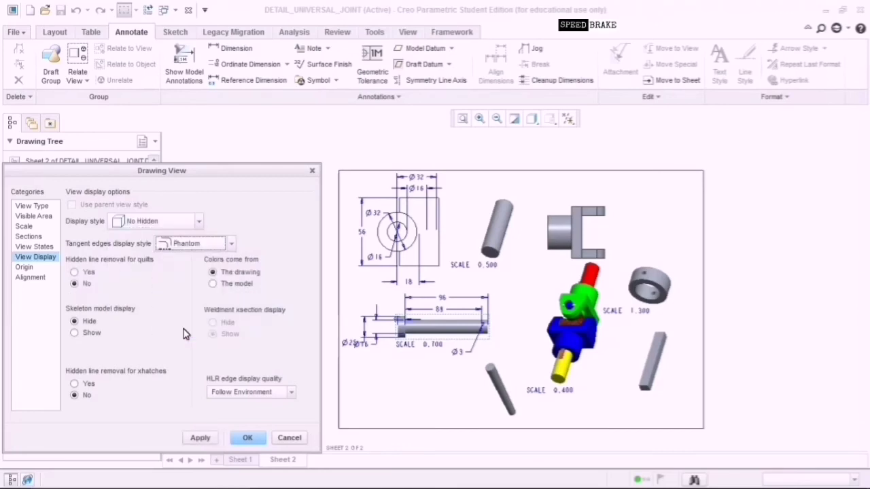
pyautogui.click(204, 439)
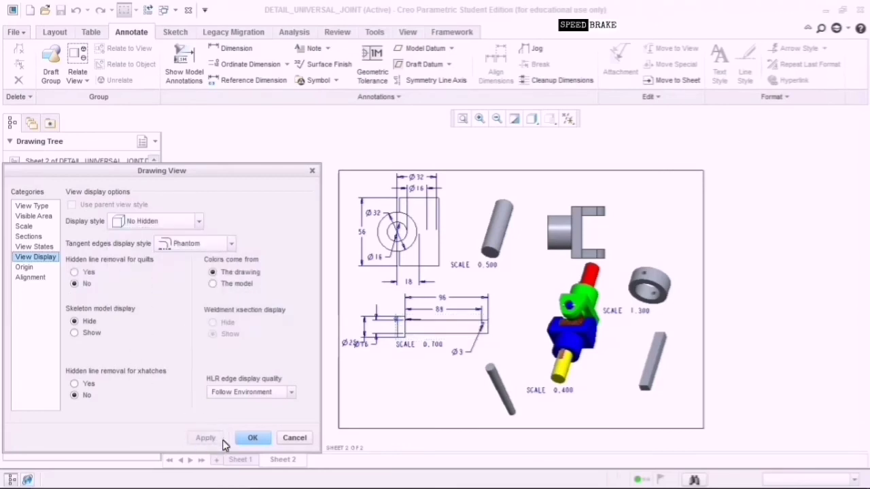
pyautogui.click(250, 439)
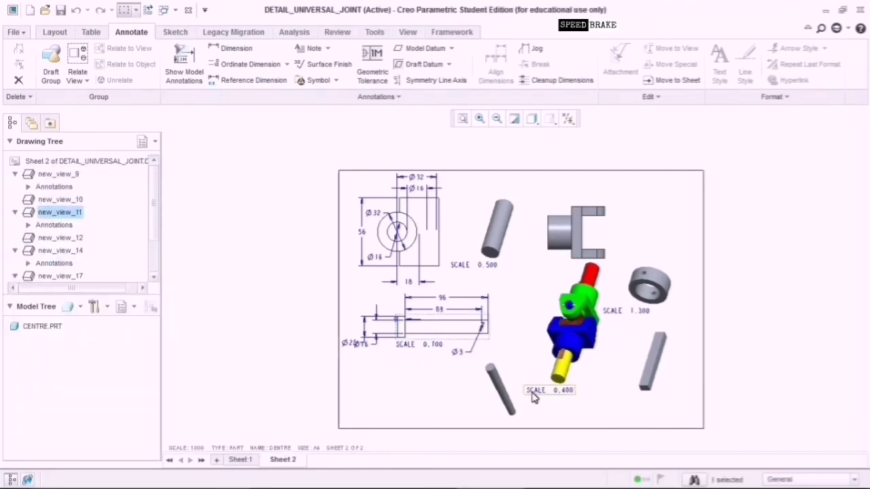
pyautogui.click(787, 289)
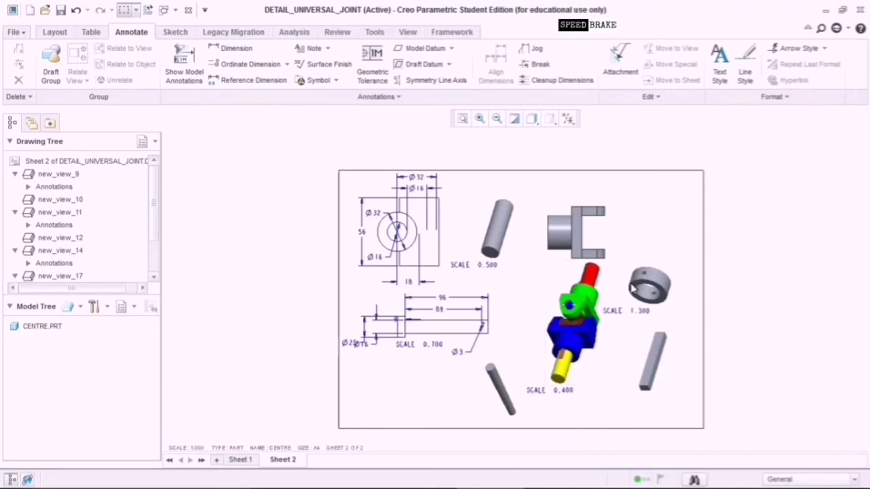
# Change ring view new_view_17's custom scale from 1.300 to 1.800.
pyautogui.click(658, 288)
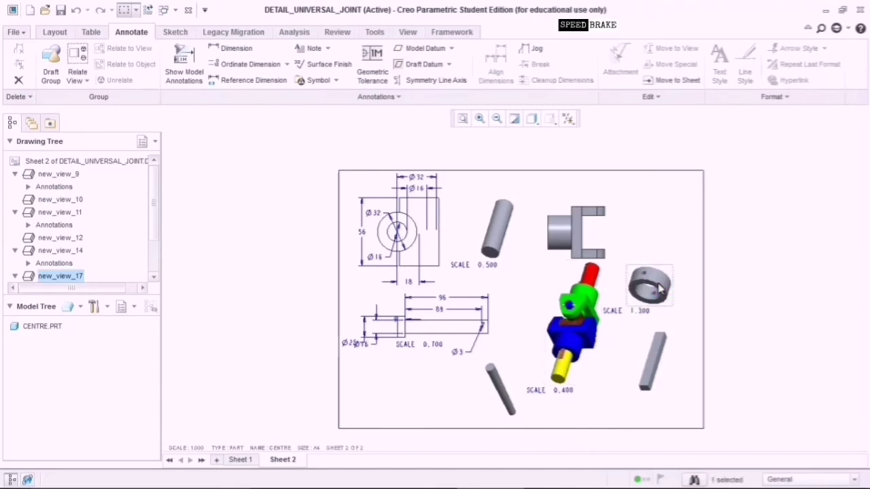
pyautogui.doubleClick(658, 288)
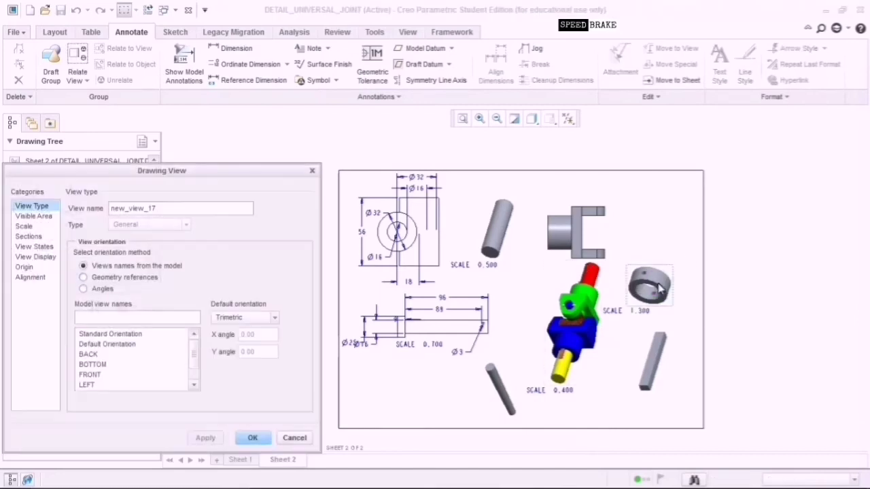
pyautogui.click(42, 229)
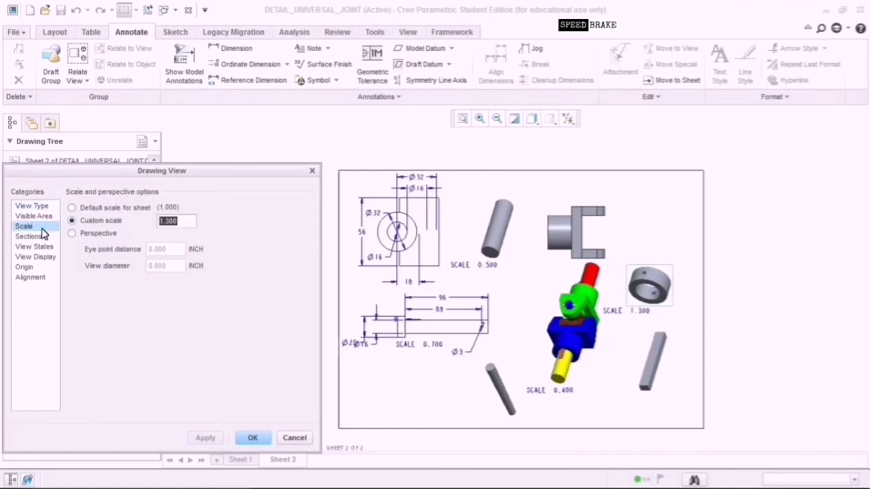
pyautogui.click(168, 221)
pyautogui.press('BackSpace')
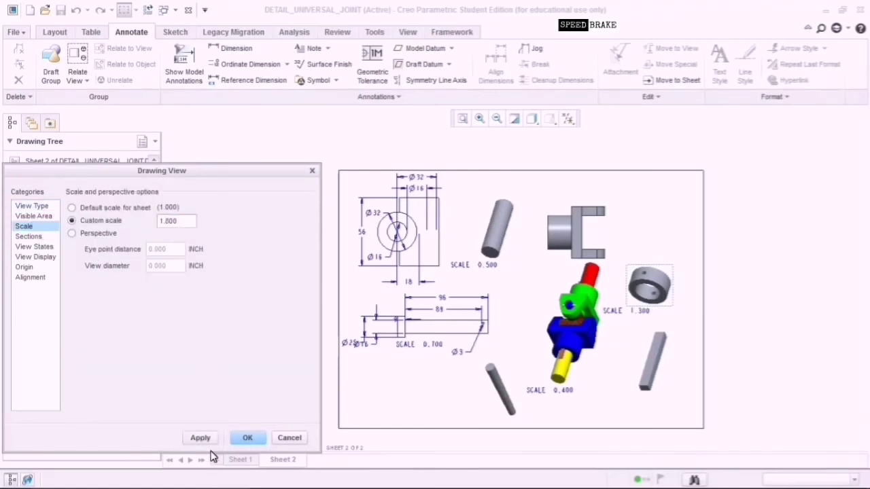
pyautogui.click(200, 437)
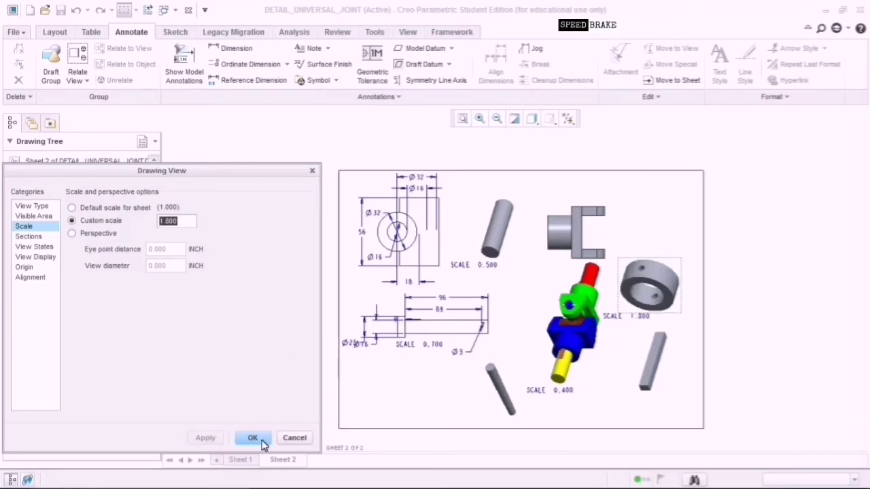
pyautogui.click(252, 438)
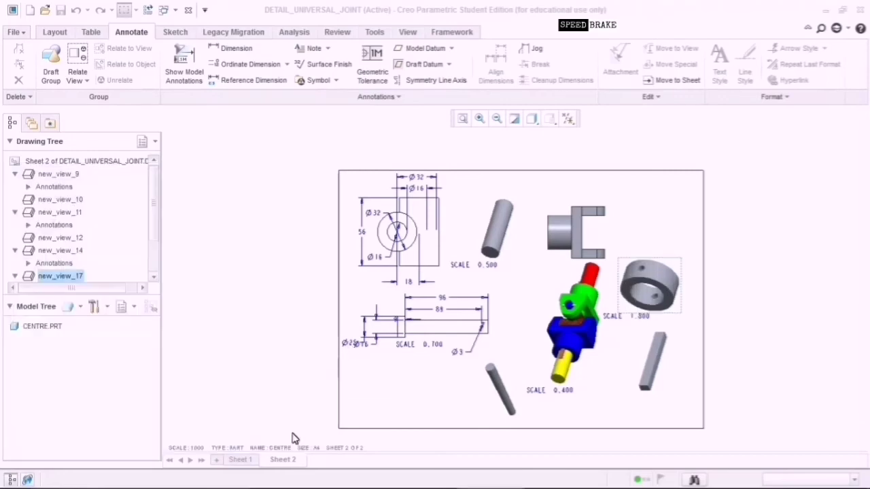
pyautogui.doubleClick(657, 288)
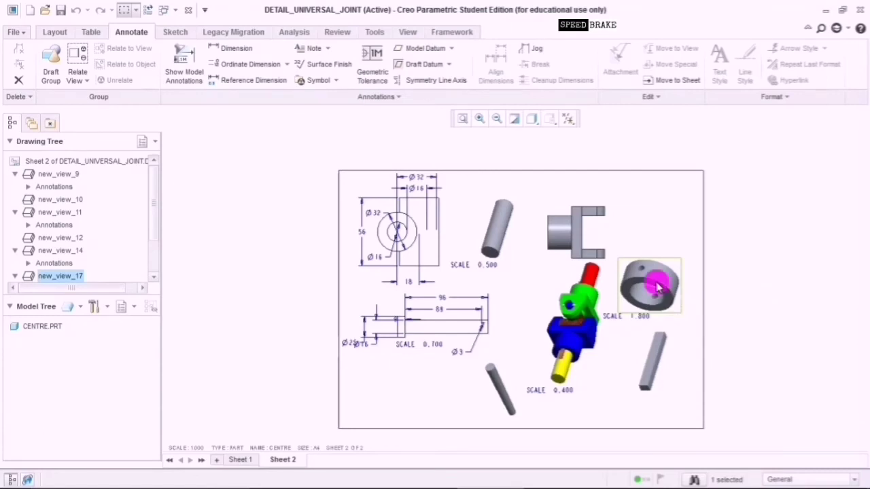
pyautogui.click(249, 439)
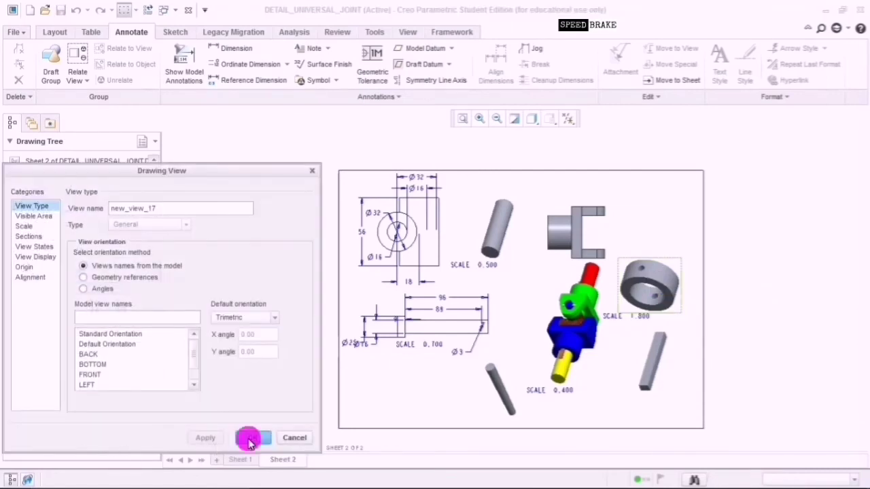
# Show the ring's Ø25, Ø16 and Ø3 model dimensions on view new_view_17.
pyautogui.click(184, 71)
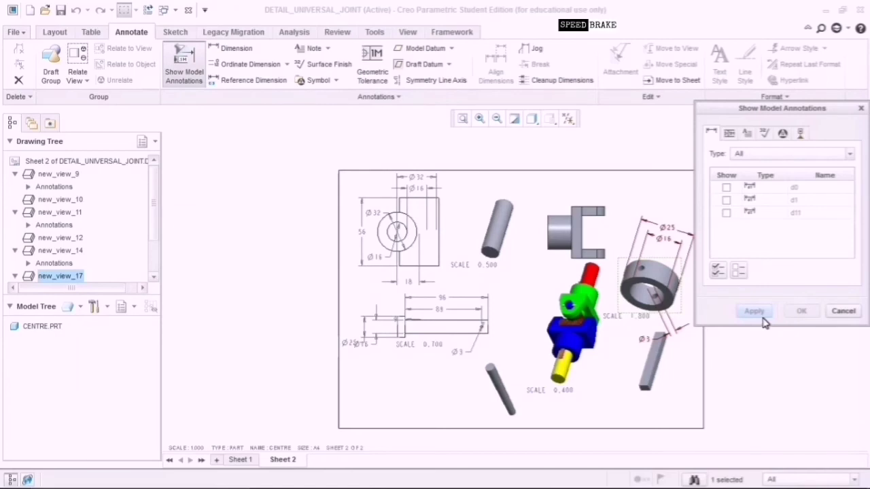
pyautogui.click(668, 230)
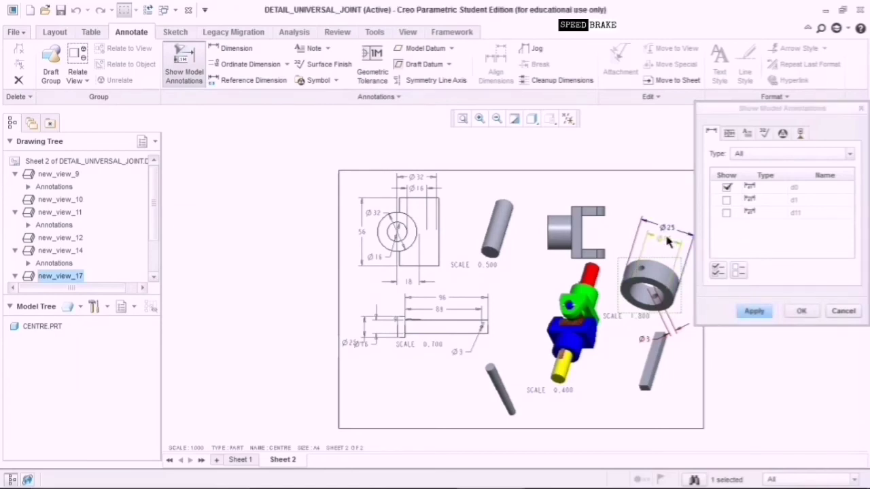
pyautogui.click(668, 241)
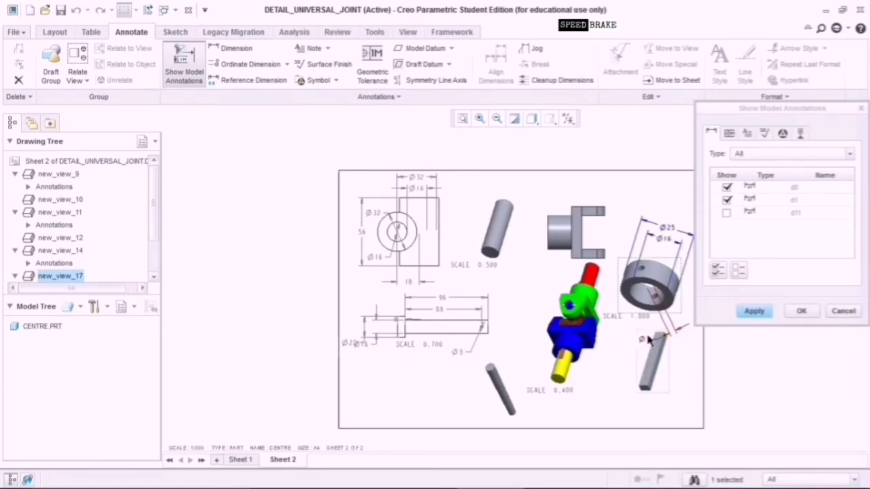
pyautogui.click(687, 336)
pyautogui.click(804, 311)
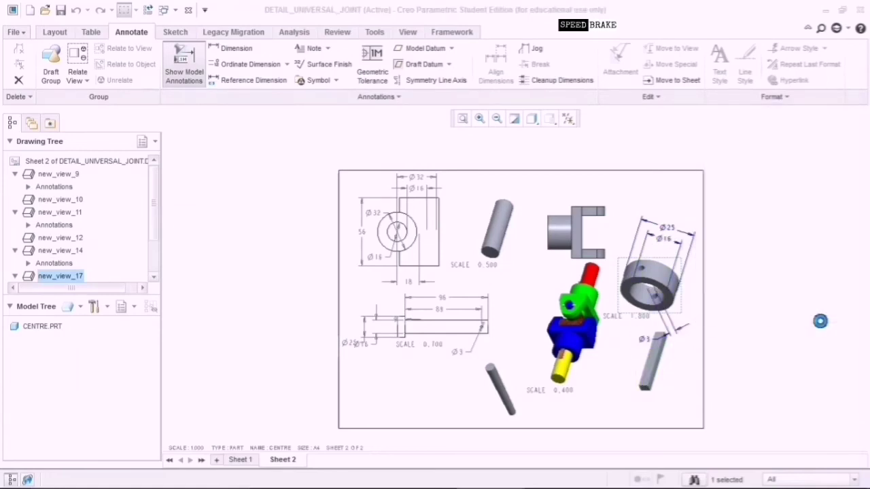
# Drag the ring's three dimensions above the ring and reposition Ø16 beside it.
pyautogui.moveTo(670, 245); pyautogui.dragTo(651, 237)
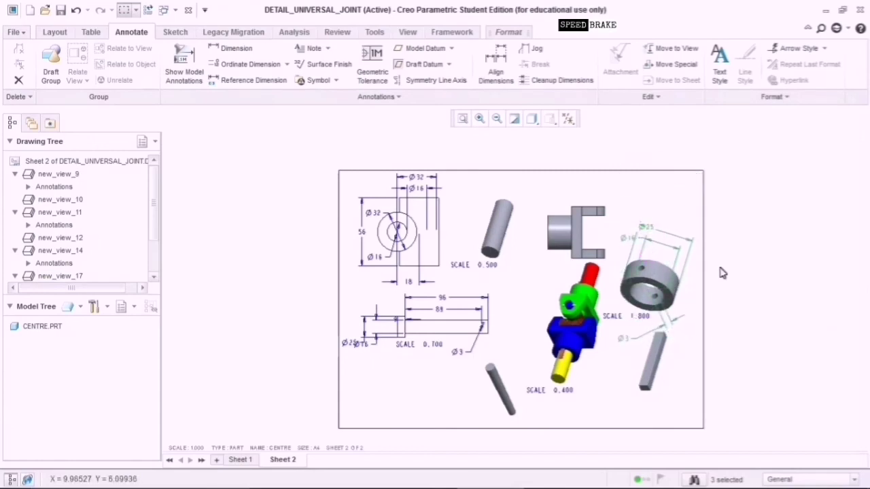
pyautogui.click(736, 272)
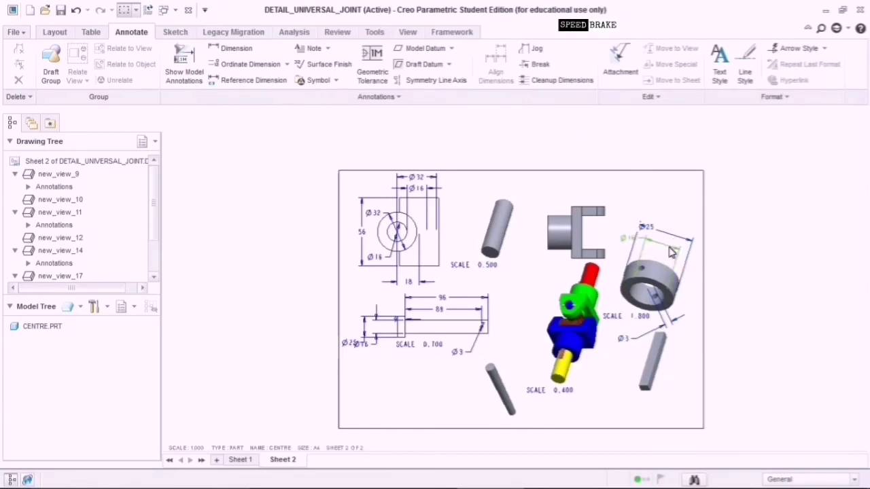
pyautogui.click(670, 252)
pyautogui.moveTo(675, 264)
pyautogui.mouseDown()
pyautogui.moveTo(654, 317)
pyautogui.moveTo(660, 250)
pyautogui.moveTo(673, 262)
pyautogui.mouseUp()
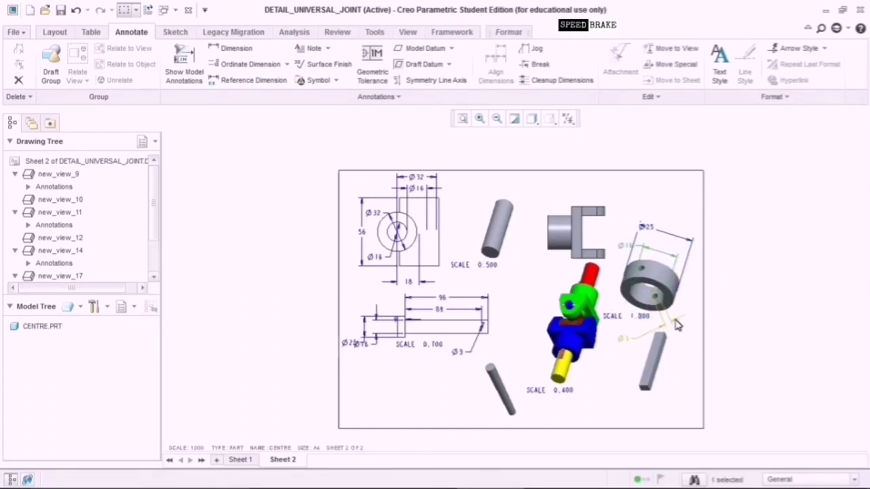
# Nudge the Ø3 dimension beside the ring, then reopen the ring view's settings.
pyautogui.click(673, 328)
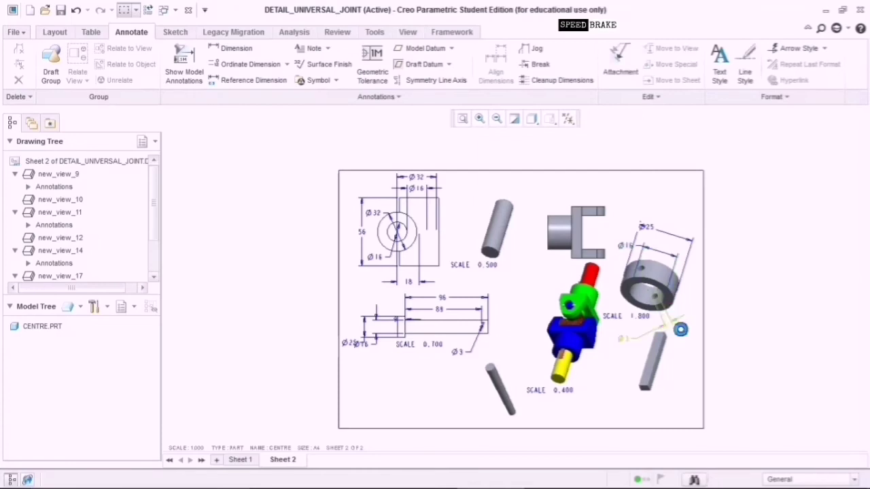
pyautogui.moveTo(673, 327); pyautogui.dragTo(673, 325)
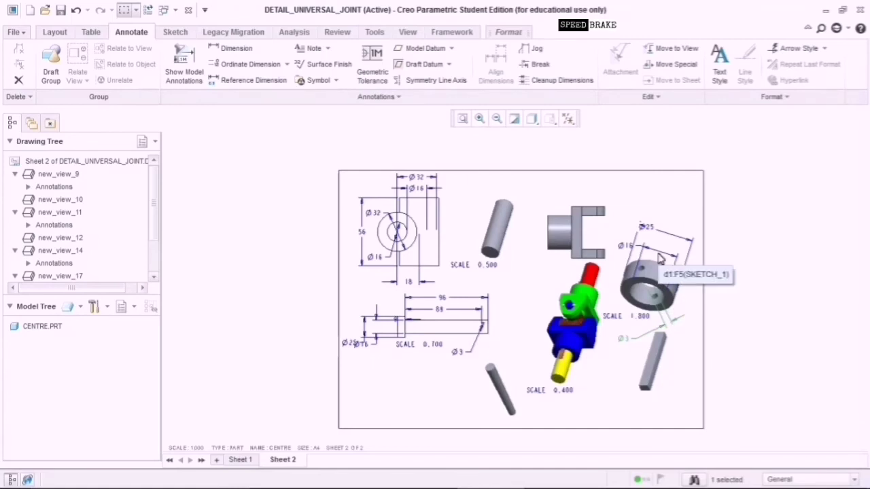
pyautogui.moveTo(674, 322); pyautogui.dragTo(676, 331)
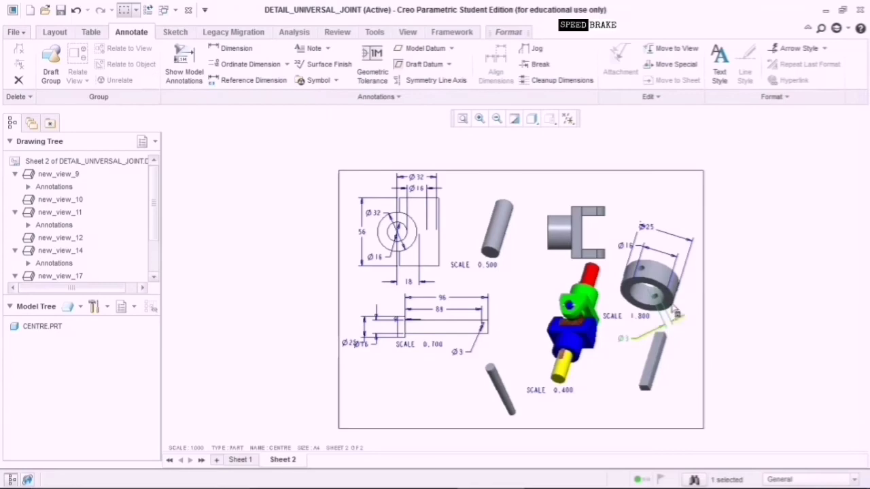
pyautogui.doubleClick(654, 288)
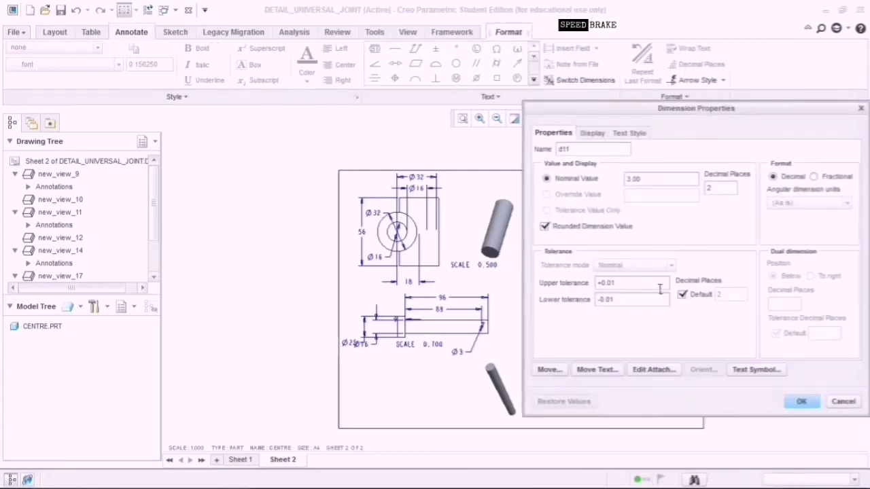
pyautogui.click(840, 403)
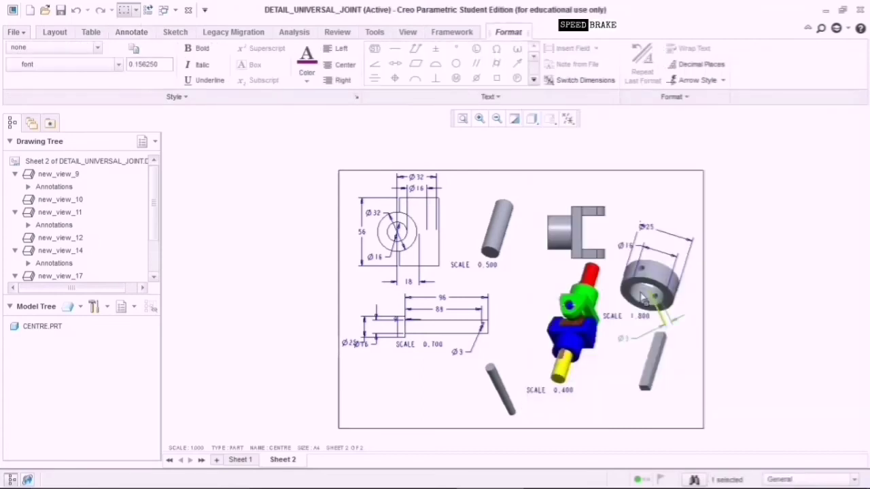
pyautogui.doubleClick(642, 293)
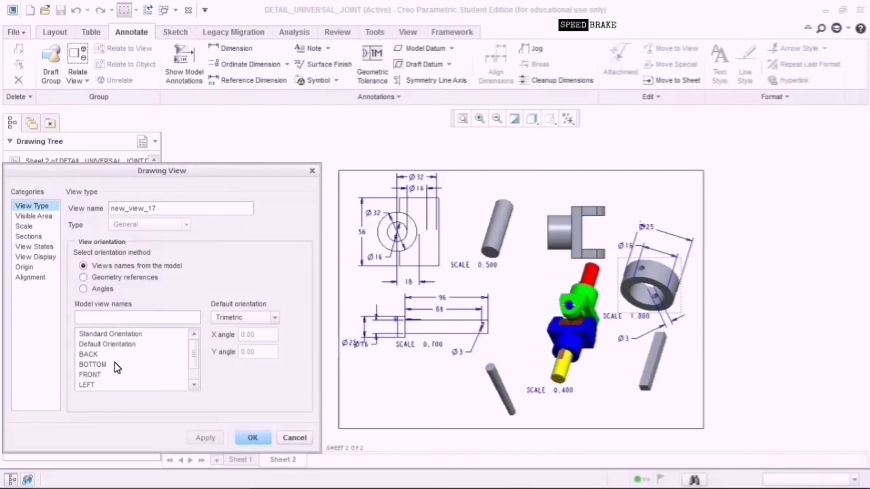
# Reorient the ring view to FRONT, accepting deletion of its Ø25, Ø16 and Ø3 dimensions.
pyautogui.click(107, 375)
pyautogui.click(201, 439)
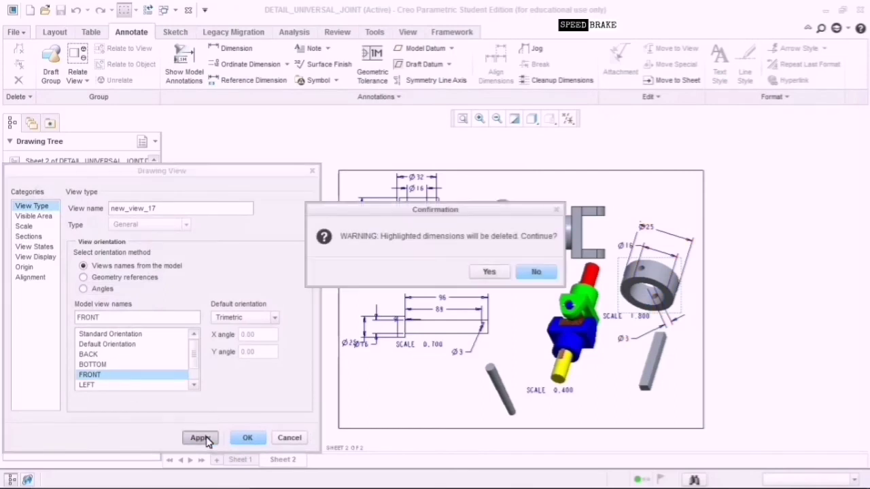
pyautogui.click(487, 273)
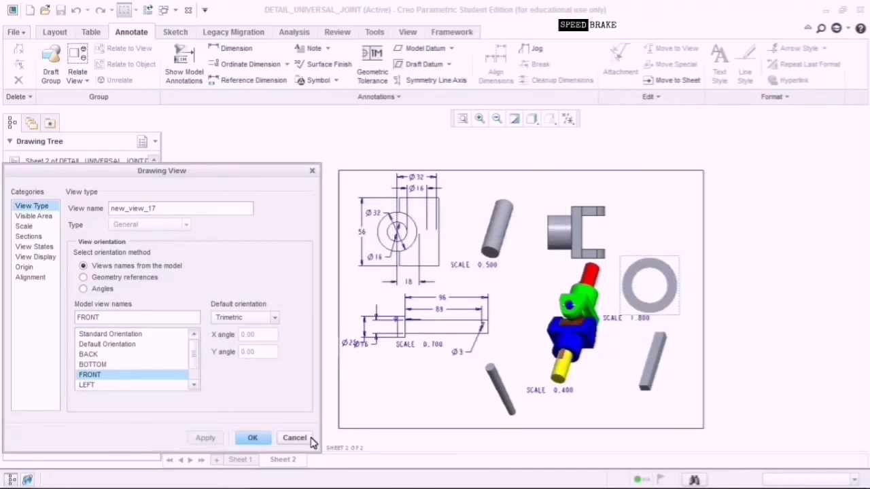
pyautogui.click(262, 441)
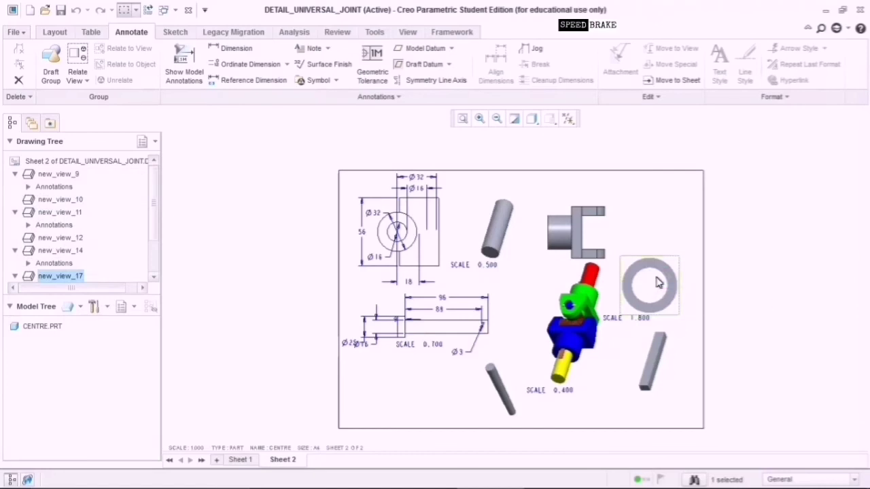
pyautogui.click(56, 32)
# Add two projection views of the ring, one to its right and one above.
pyautogui.click(272, 48)
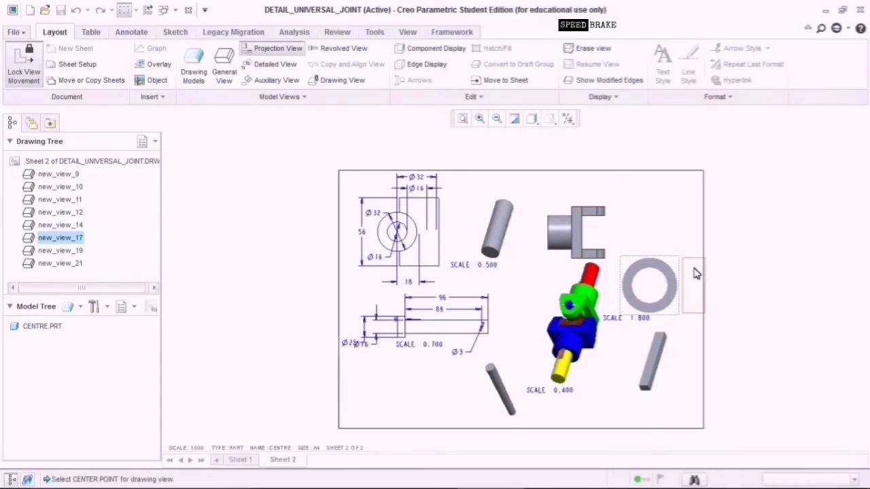
pyautogui.click(696, 273)
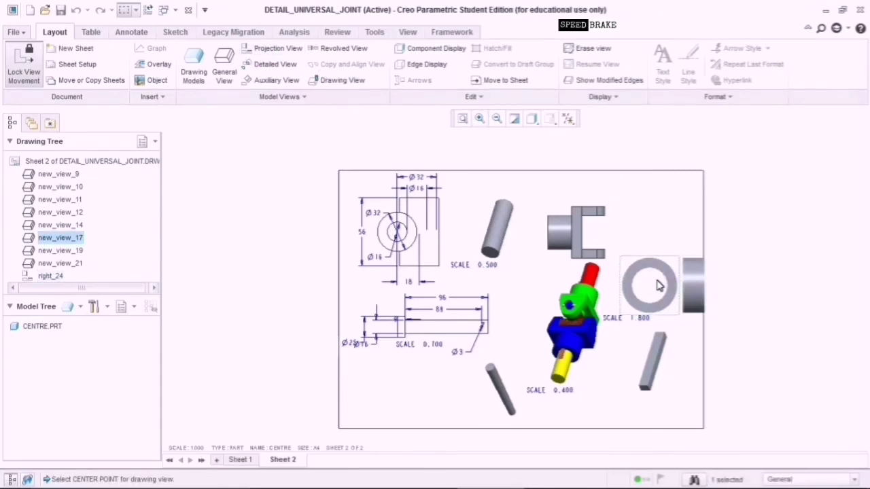
pyautogui.click(268, 49)
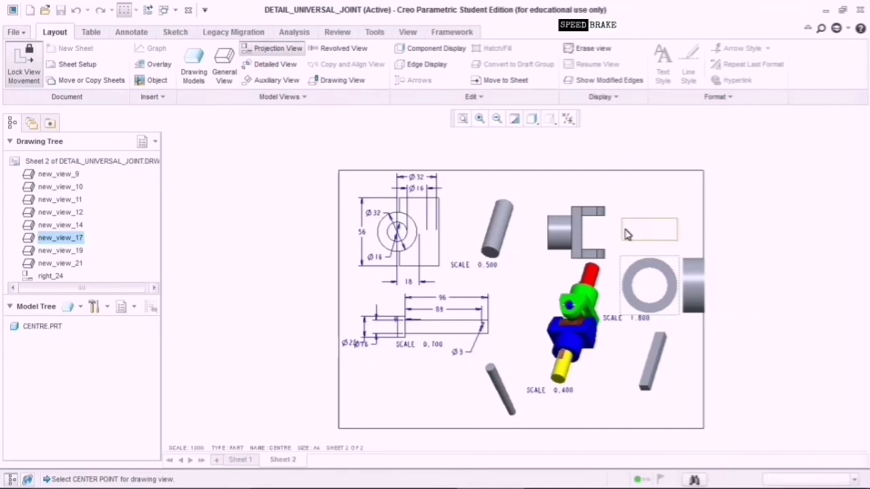
pyautogui.click(628, 235)
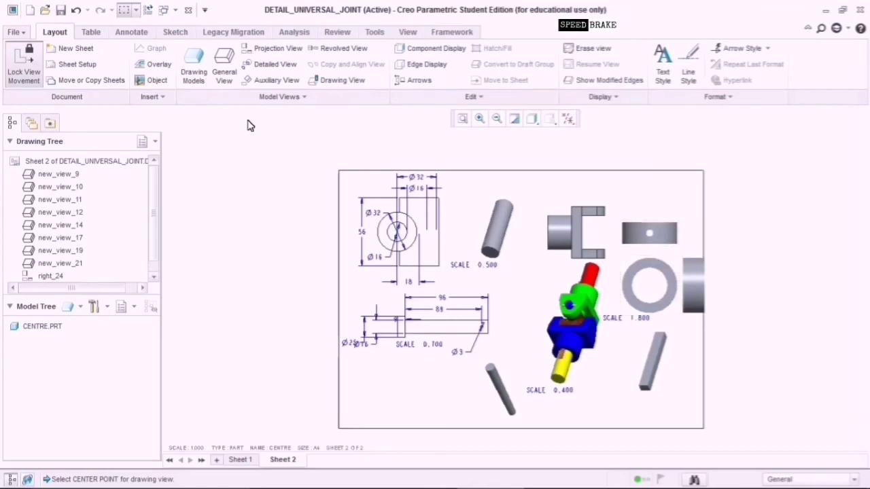
# Select the ring's front view and list its model dimensions for display.
pyautogui.click(649, 283)
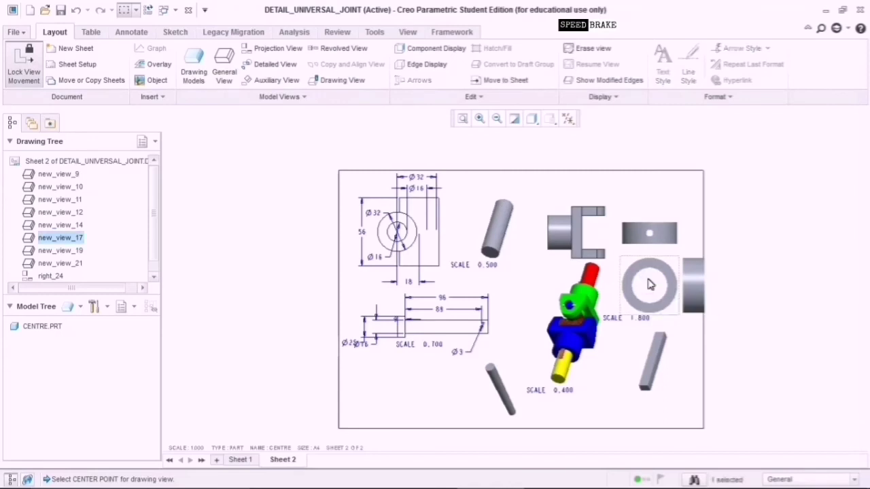
pyautogui.click(133, 32)
pyautogui.click(185, 61)
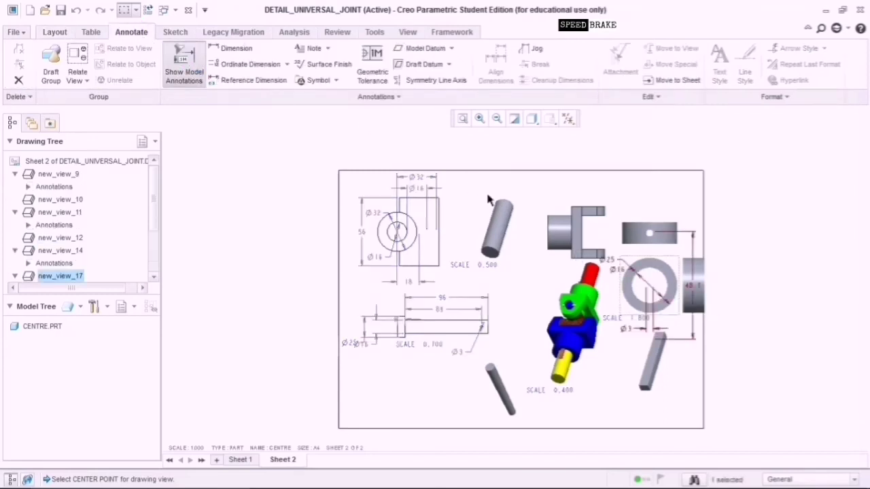
# Show the Ø25 and Ø16 dimensions on the ring's front view.
pyautogui.click(615, 268)
pyautogui.click(611, 259)
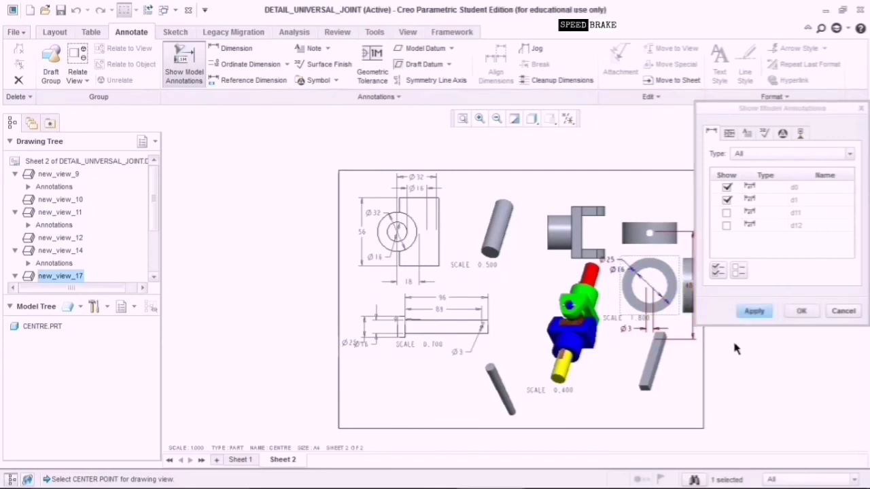
pyautogui.click(800, 312)
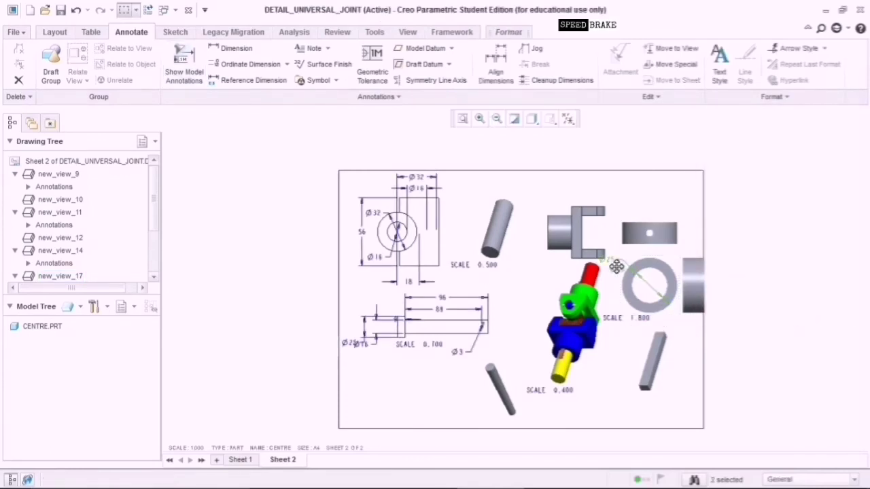
# Place Ø25 beside the ring and move Ø16 below-right near the SCALE 1.800 label.
pyautogui.moveTo(616, 267); pyautogui.dragTo(617, 247)
pyautogui.click(651, 212)
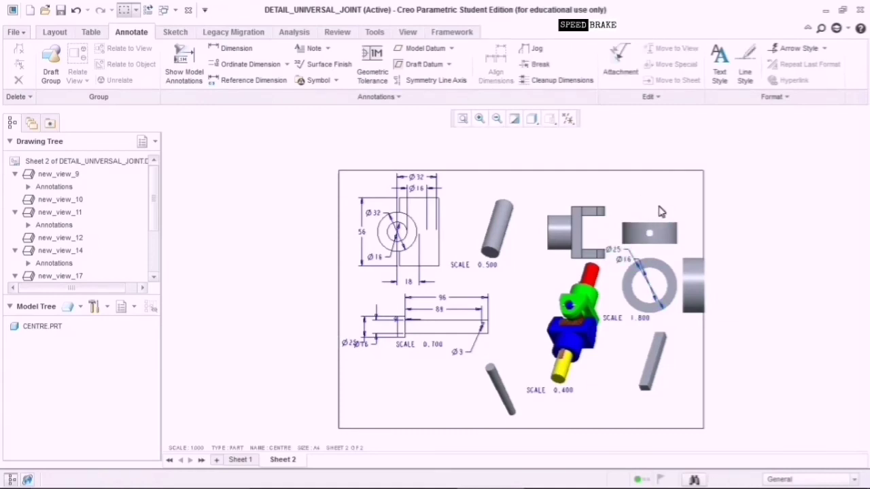
pyautogui.click(625, 264)
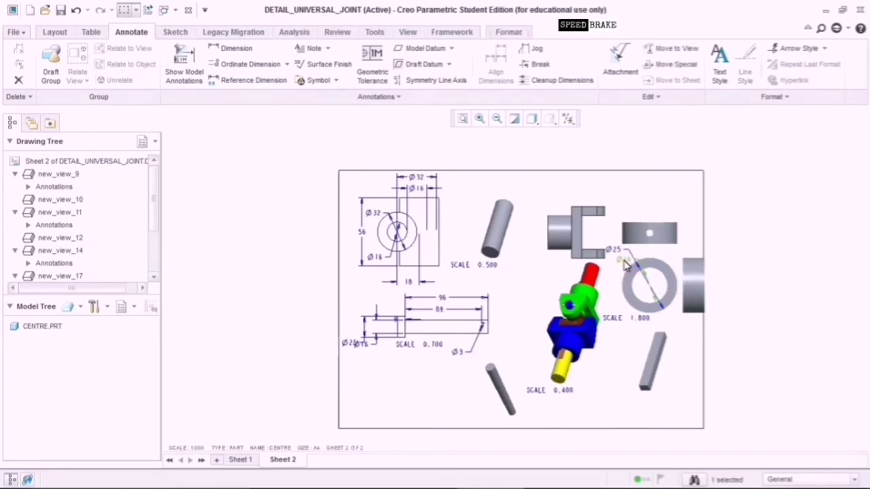
pyautogui.moveTo(626, 255); pyautogui.dragTo(651, 329)
pyautogui.click(760, 273)
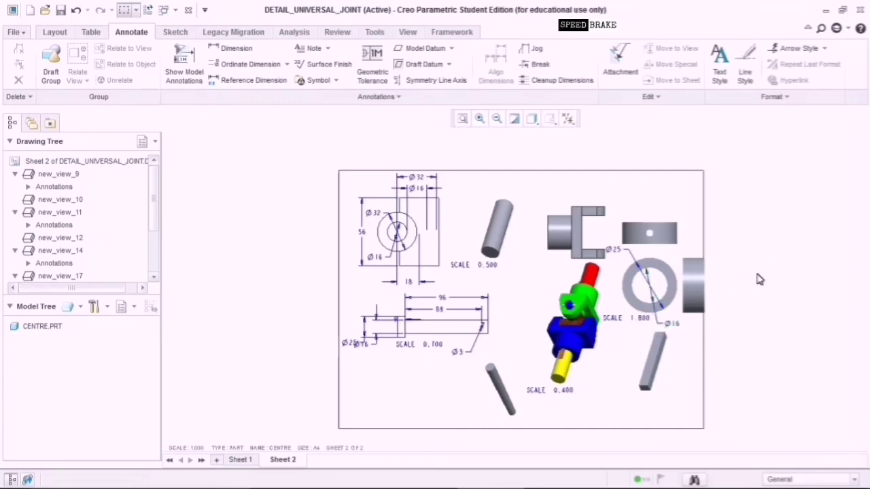
# Show the Ø3 and 10 dimensions on the projection view above the ring.
pyautogui.click(656, 233)
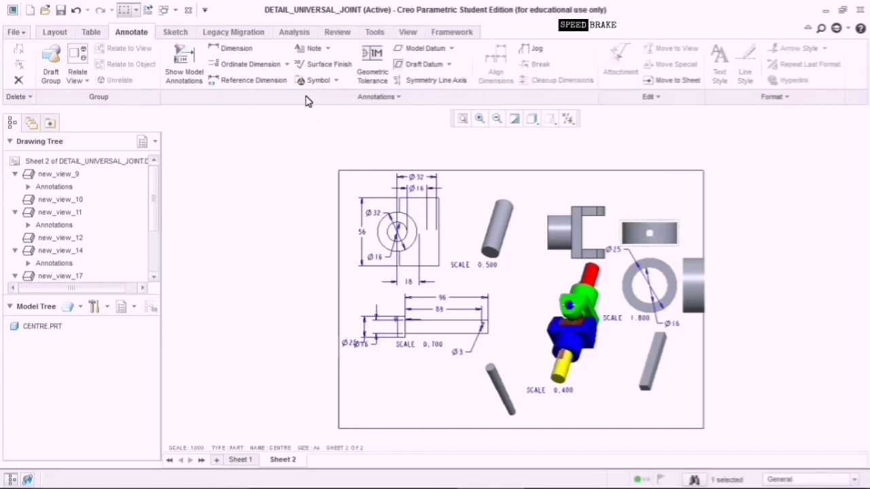
pyautogui.click(190, 65)
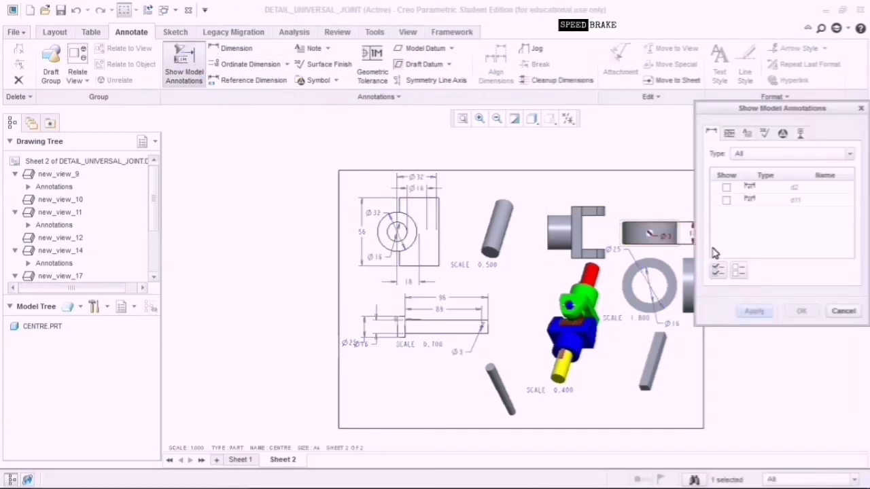
pyautogui.click(691, 245)
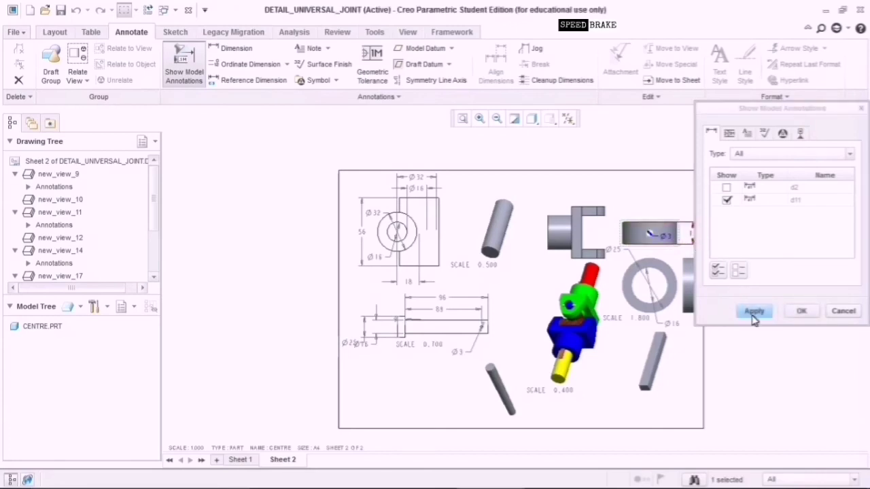
pyautogui.moveTo(758, 111); pyautogui.dragTo(469, 147)
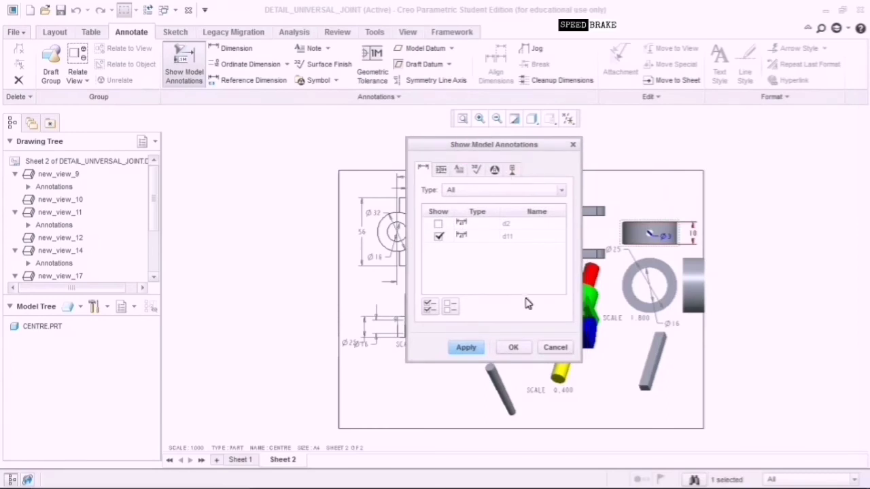
pyautogui.click(692, 233)
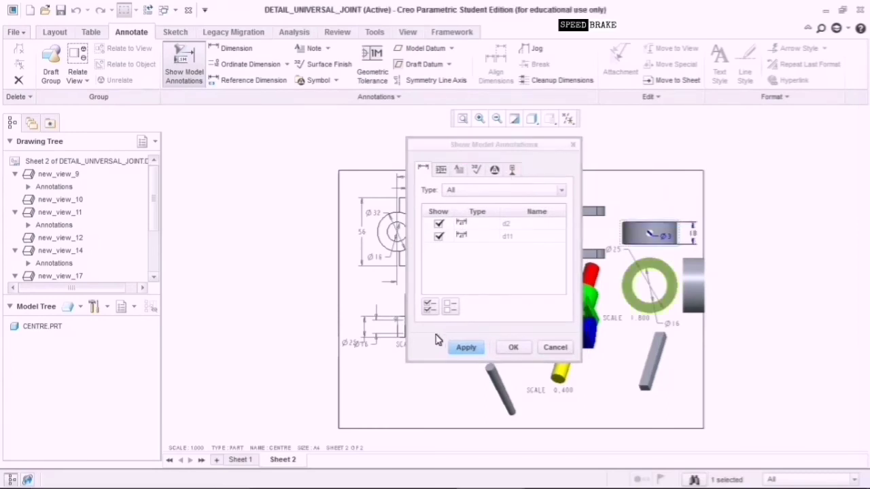
pyautogui.click(477, 349)
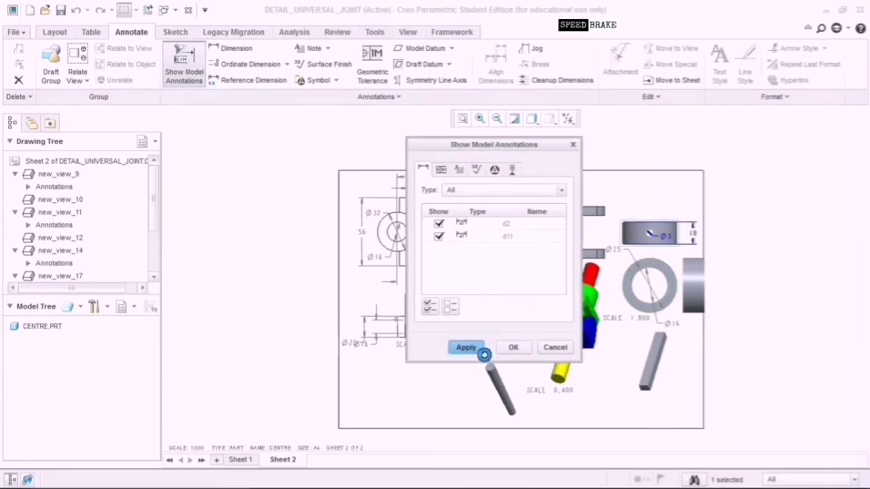
pyautogui.click(554, 348)
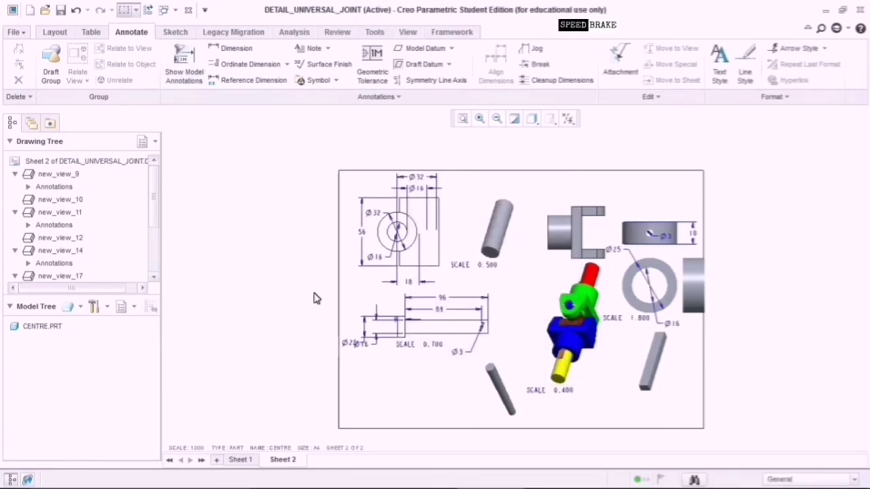
# Add a new Sheet 3 and select the top-level universal joint assembly model.
pyautogui.moveTo(284, 462)
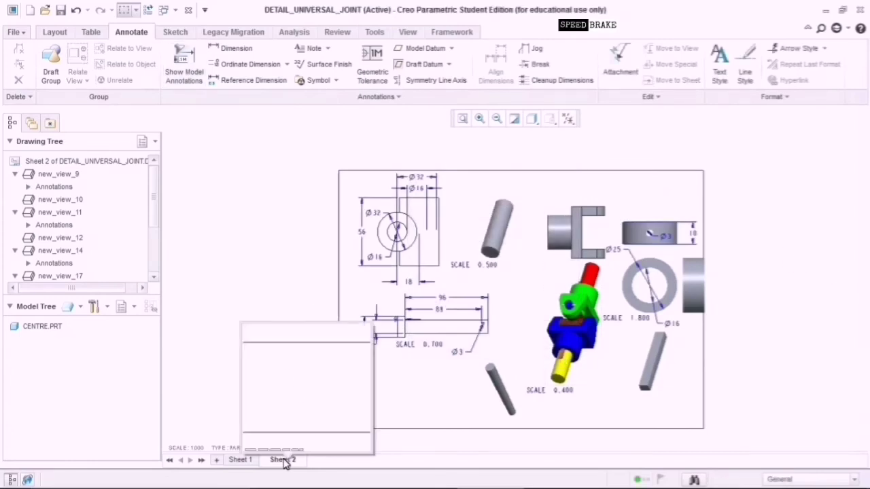
pyautogui.click(250, 461)
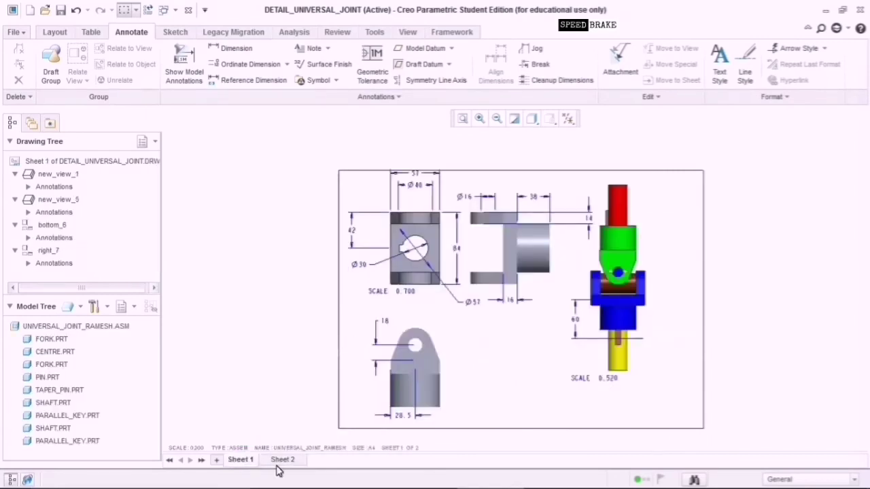
pyautogui.click(284, 462)
pyautogui.rightClick(287, 461)
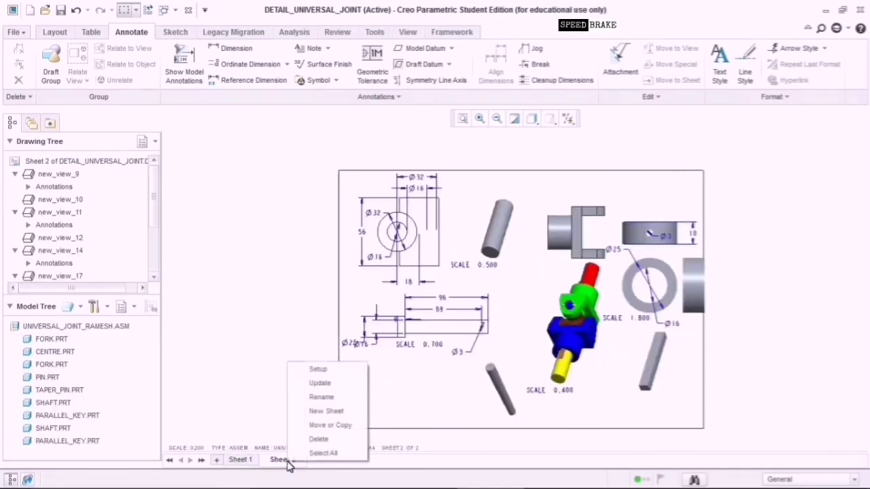
pyautogui.click(326, 412)
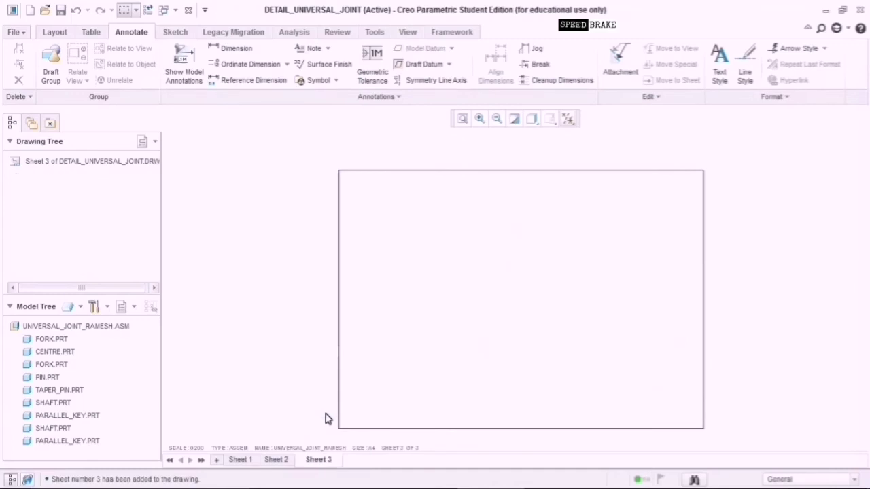
pyautogui.click(117, 329)
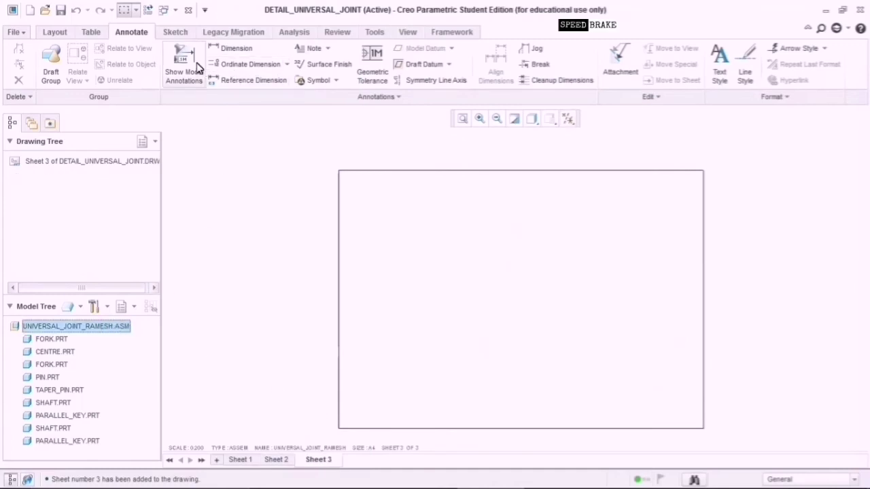
# Place a general view of the assembly on Sheet 3 using the default combined state.
pyautogui.click(59, 31)
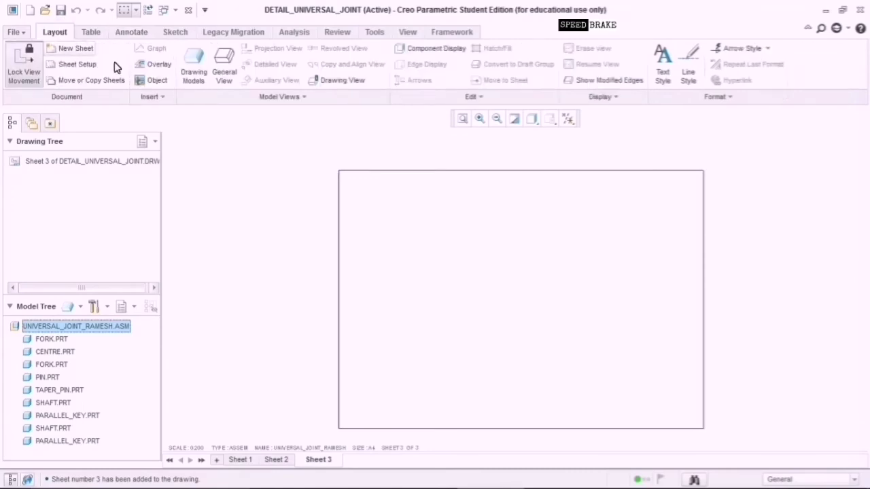
pyautogui.click(228, 80)
pyautogui.click(440, 332)
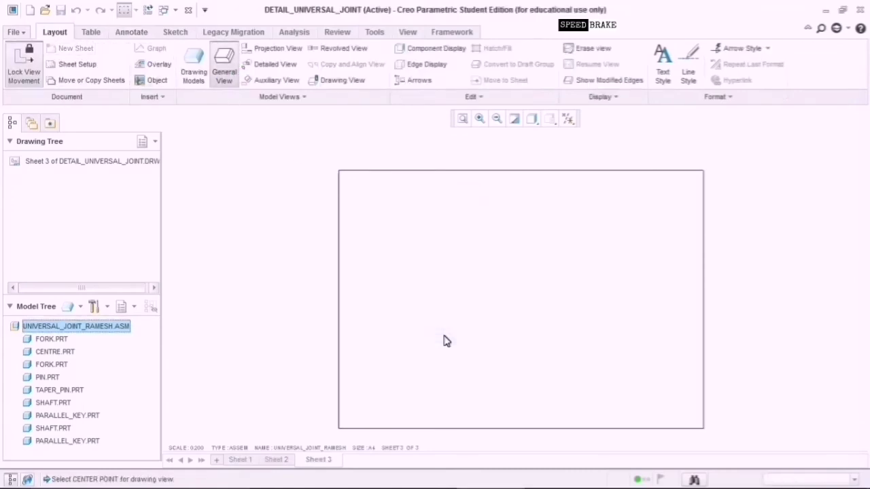
pyautogui.click(417, 294)
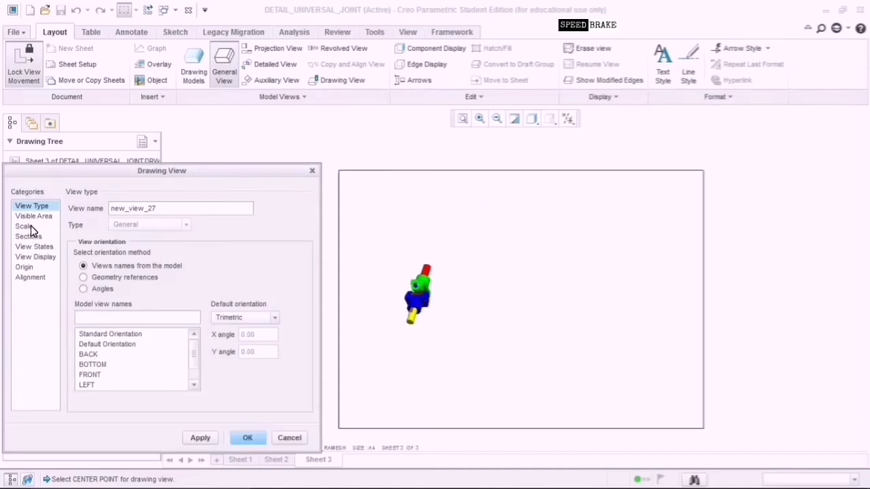
# Switch the view to a custom scale, first applying 1.200.
pyautogui.click(25, 226)
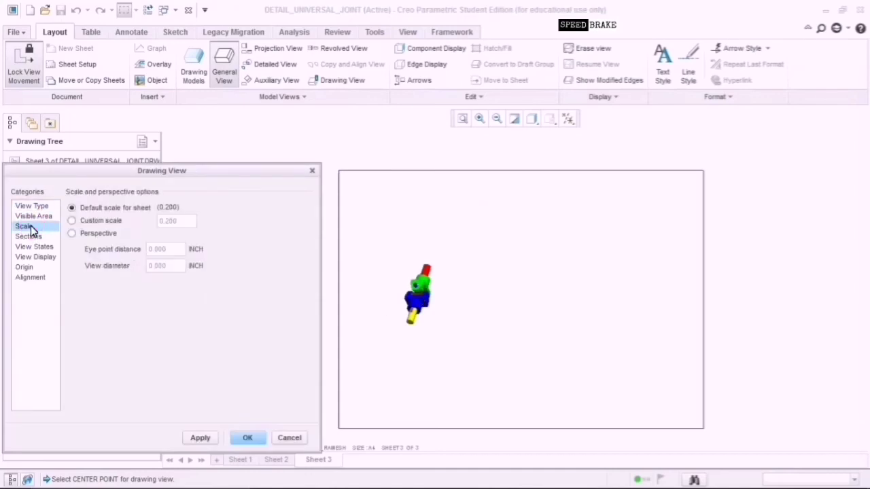
pyautogui.click(81, 220)
pyautogui.click(169, 225)
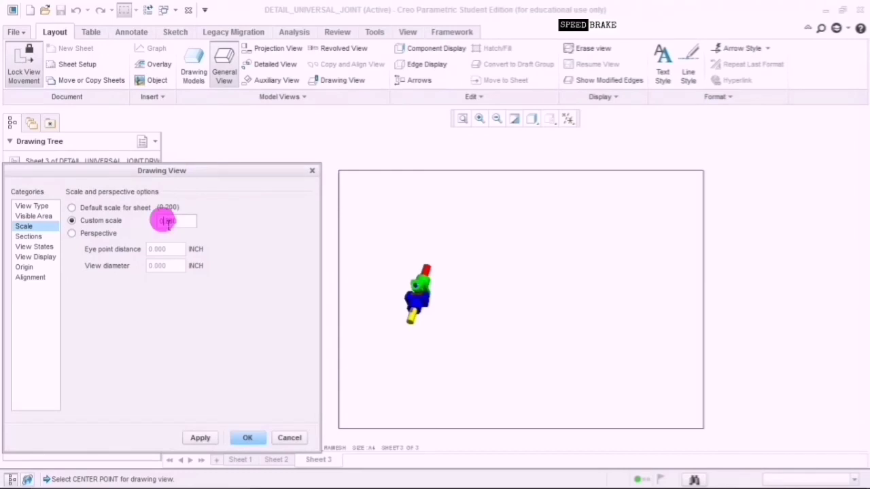
pyautogui.click(37, 257)
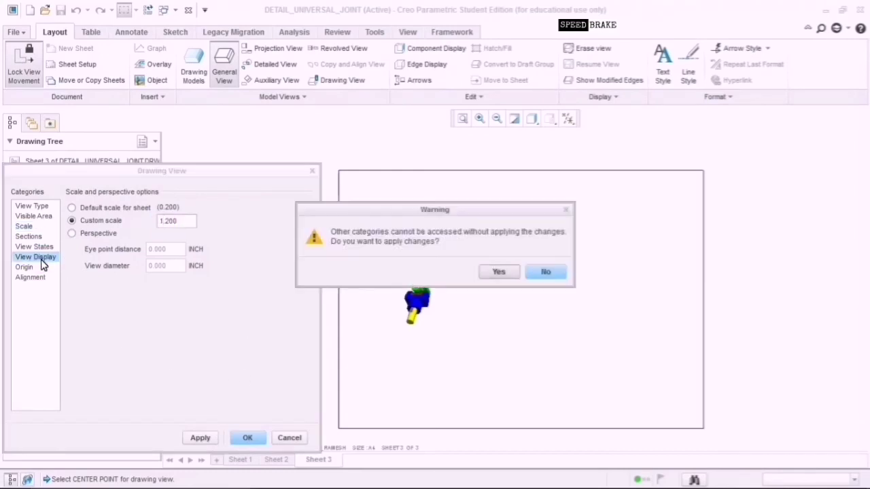
pyautogui.click(505, 272)
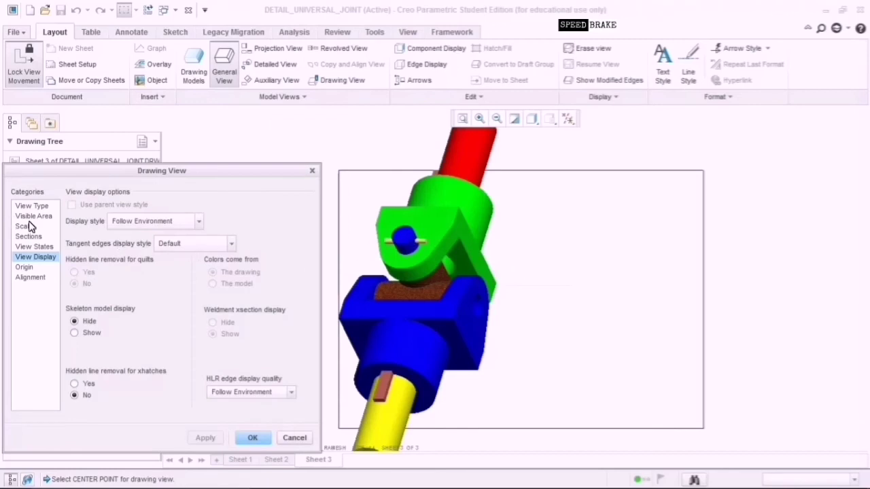
# Change the view's custom scale to 0.900, then to 0.800.
pyautogui.click(26, 227)
pyautogui.click(169, 222)
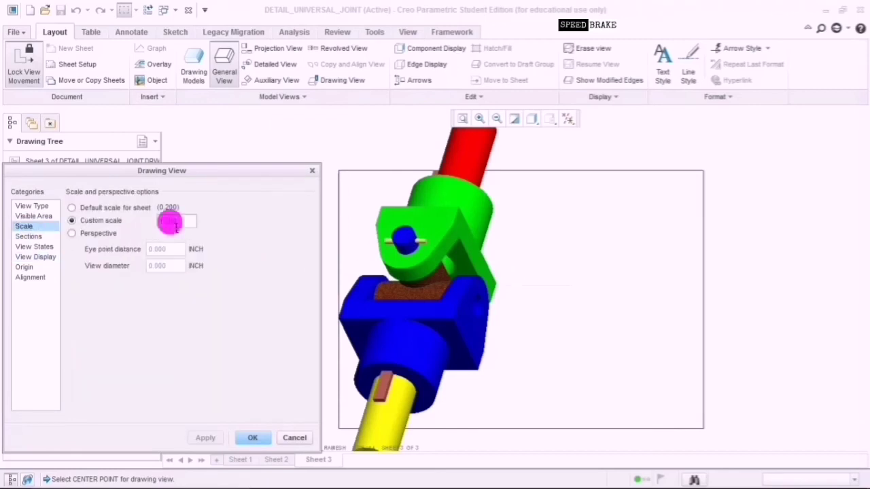
pyautogui.click(165, 220)
pyautogui.write('0.900')
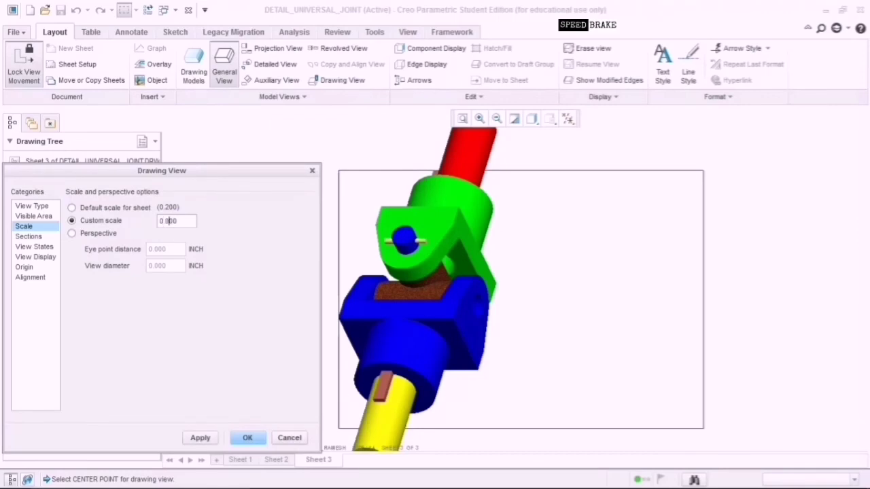
pyautogui.click(201, 438)
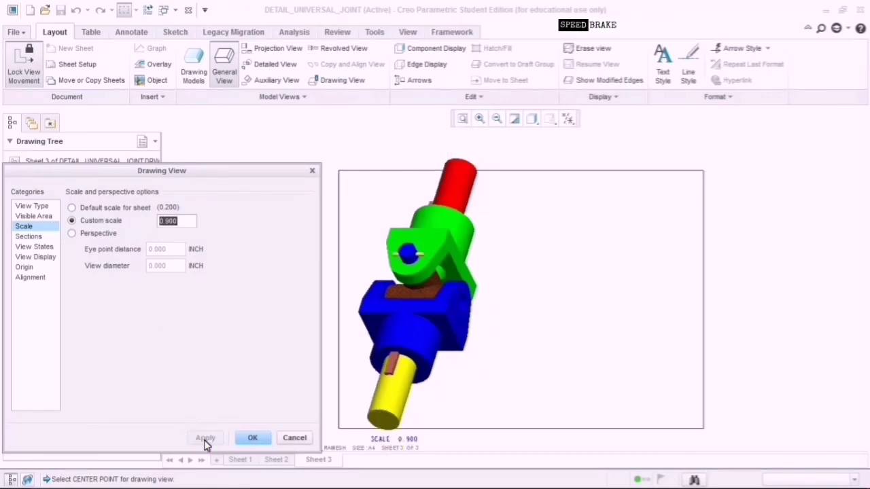
pyautogui.click(170, 226)
pyautogui.press('BackSpace')
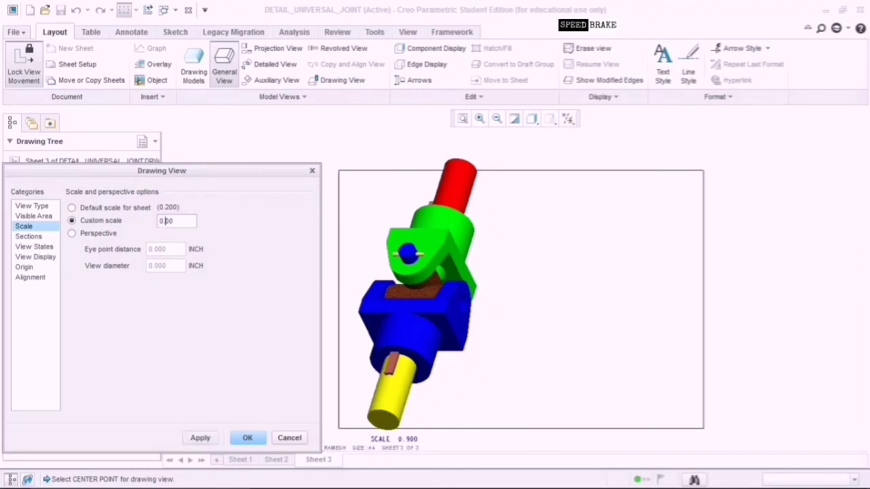
pyautogui.write('8')
pyautogui.click(203, 437)
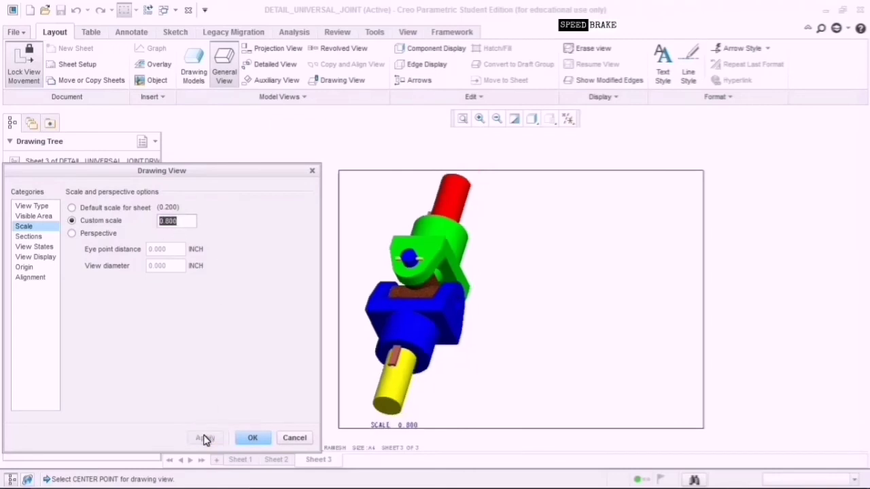
pyautogui.click(31, 257)
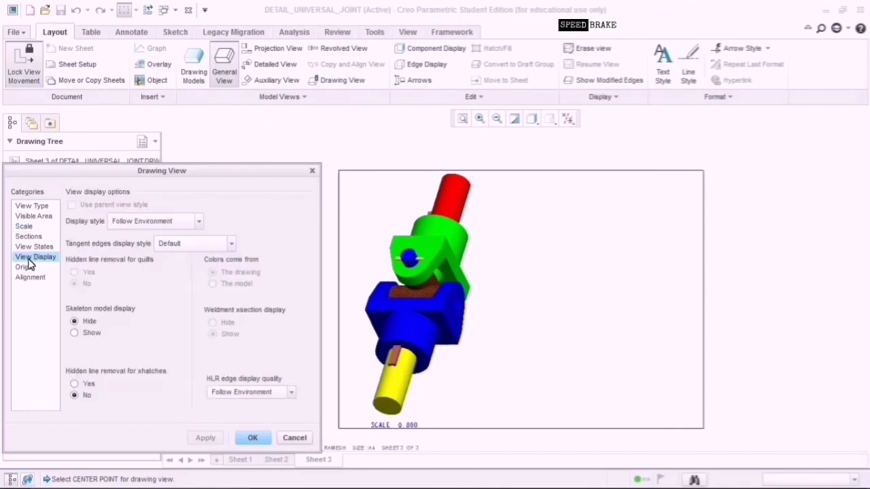
# Apply Shading With Edges display with Phantom tangent edges to the assembly view.
pyautogui.click(178, 227)
pyautogui.click(175, 307)
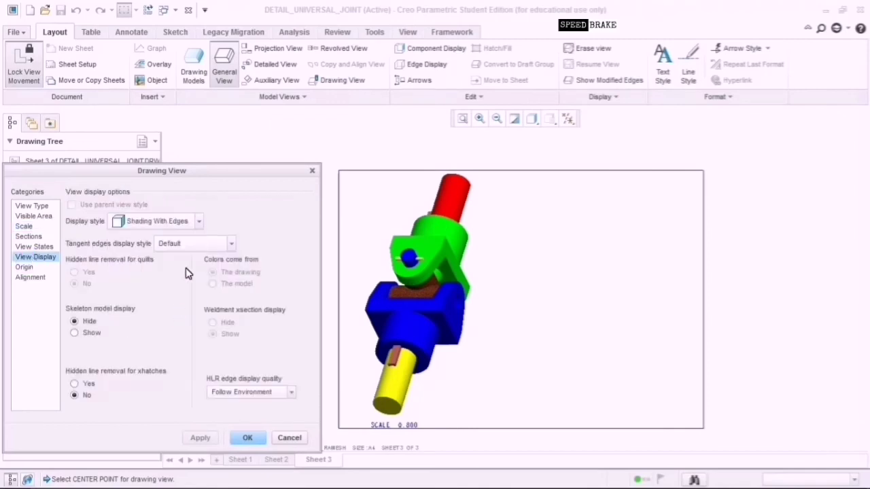
pyautogui.click(194, 250)
pyautogui.click(197, 317)
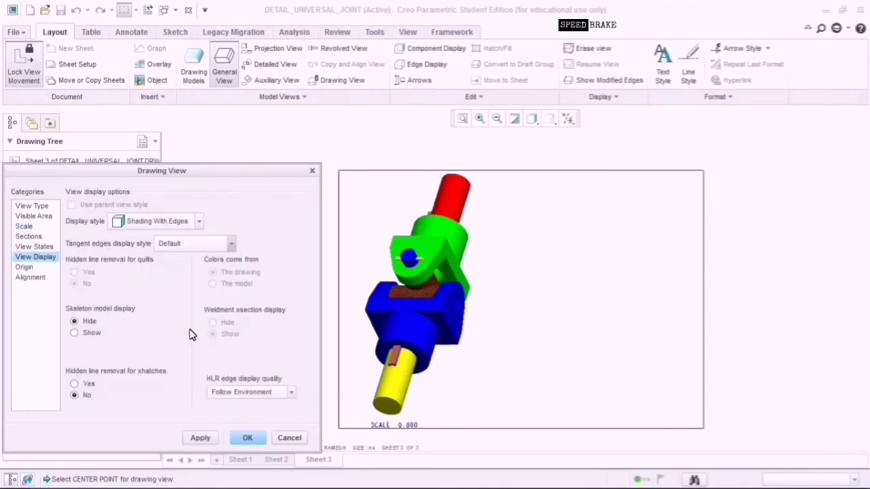
pyautogui.click(211, 440)
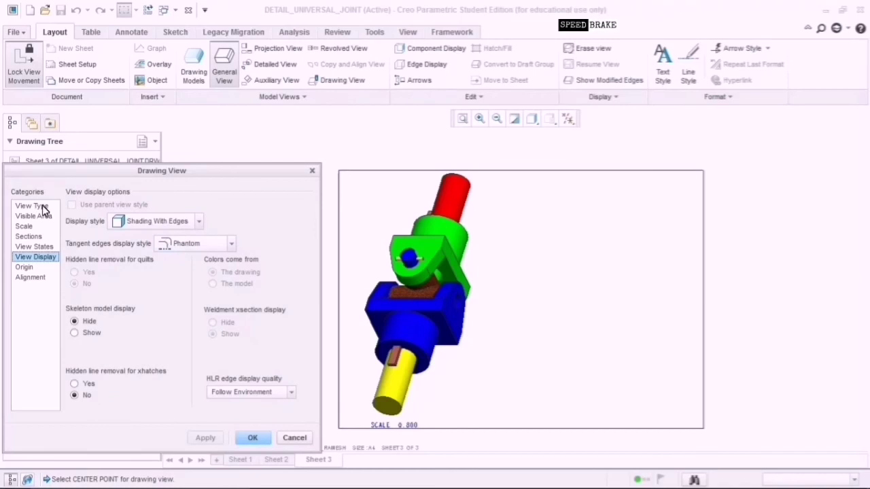
# Preview the view in Wireframe, then apply the Hidden line display style.
pyautogui.click(128, 225)
pyautogui.click(136, 252)
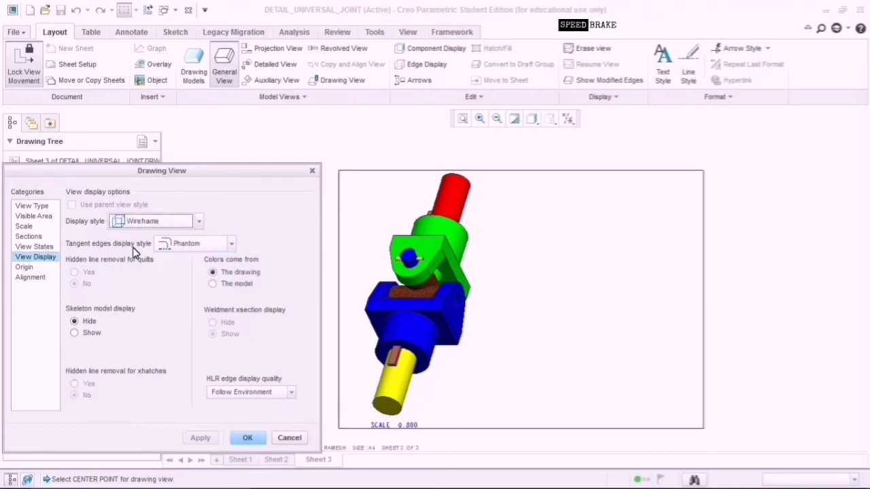
pyautogui.click(202, 439)
pyautogui.click(139, 222)
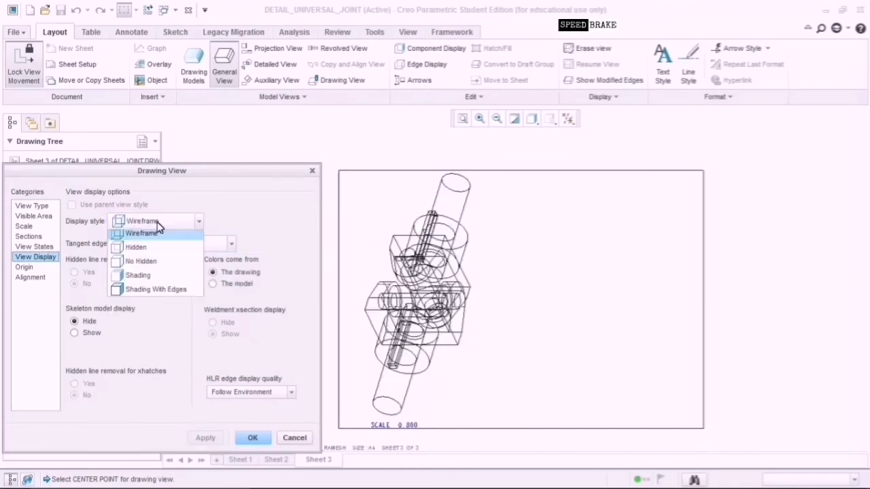
pyautogui.click(157, 265)
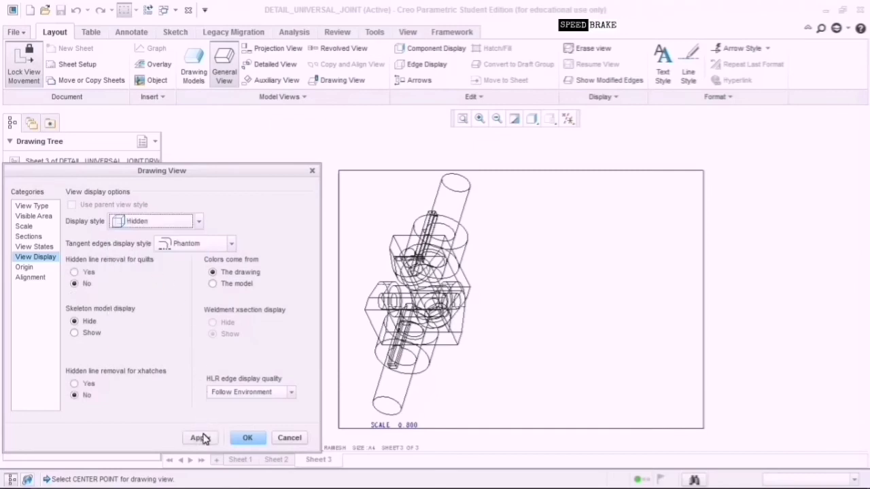
pyautogui.click(204, 438)
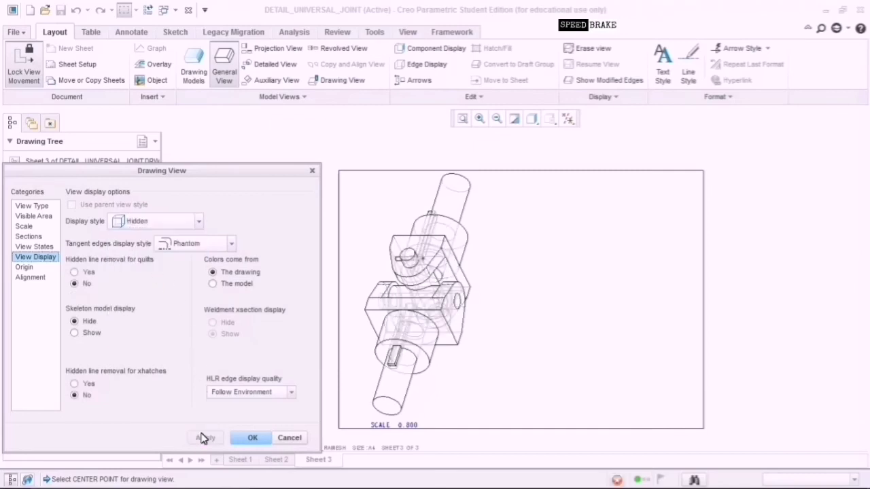
# Apply the No Hidden display style to the assembly view.
pyautogui.click(163, 222)
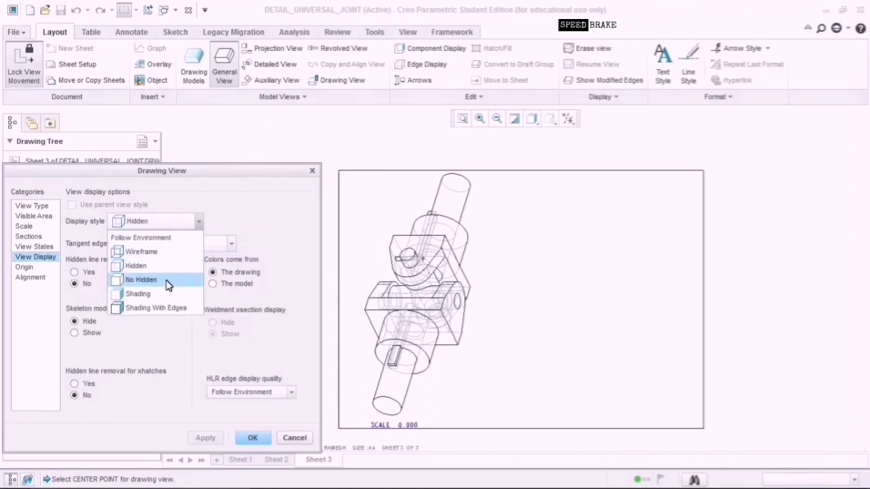
pyautogui.click(168, 282)
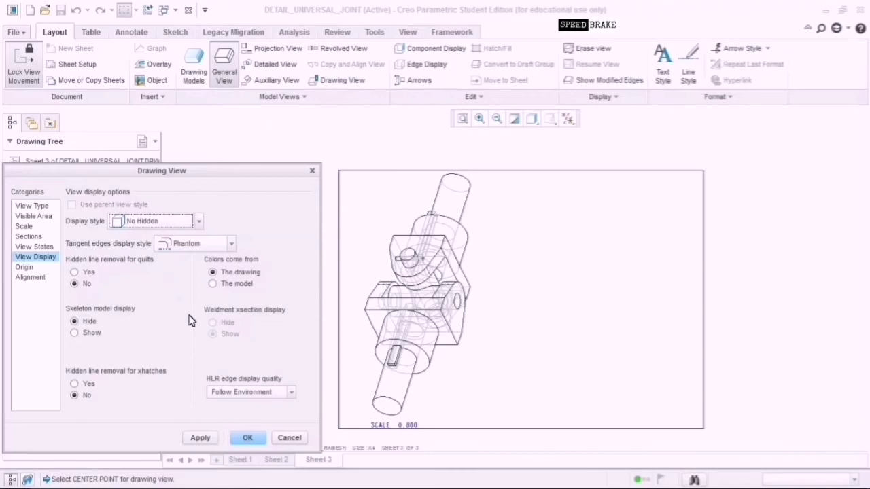
pyautogui.click(201, 439)
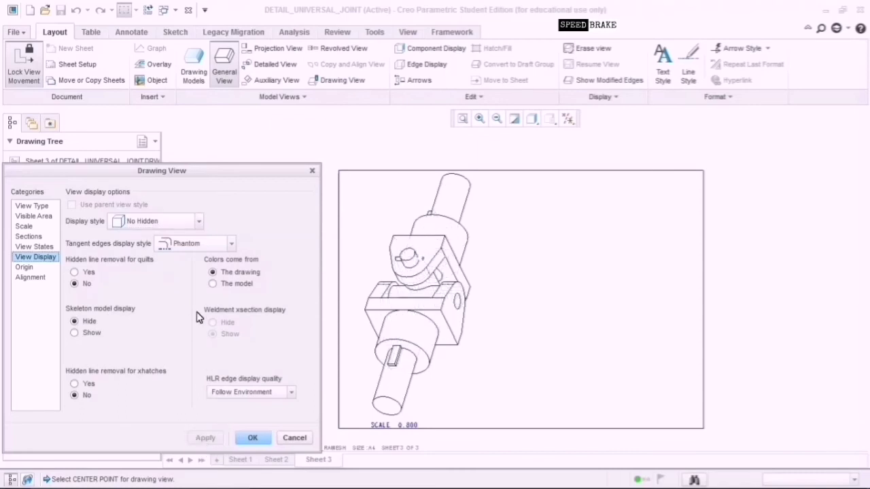
pyautogui.click(175, 224)
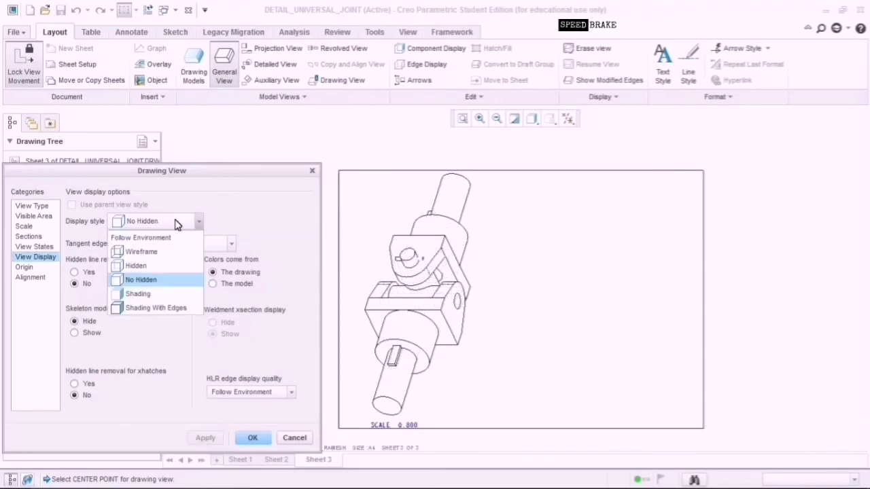
# Apply Shading With Edges to the assembly view and close the Drawing View dialog.
pyautogui.click(175, 308)
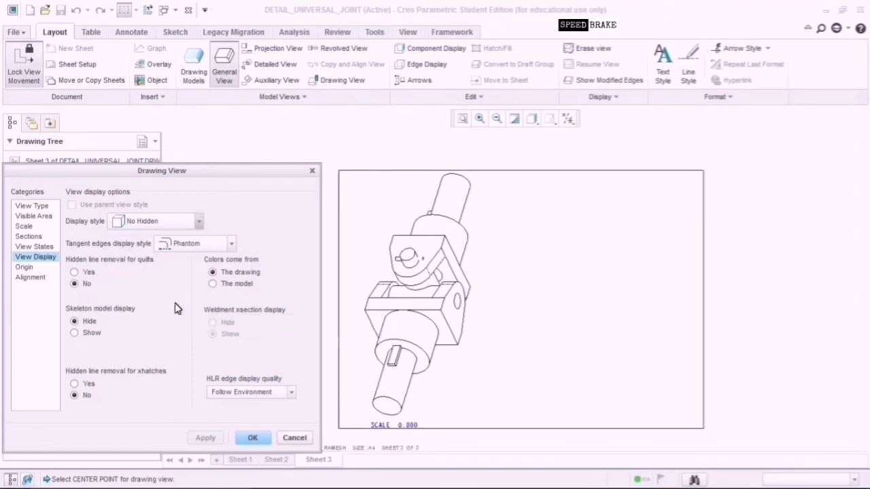
pyautogui.click(204, 438)
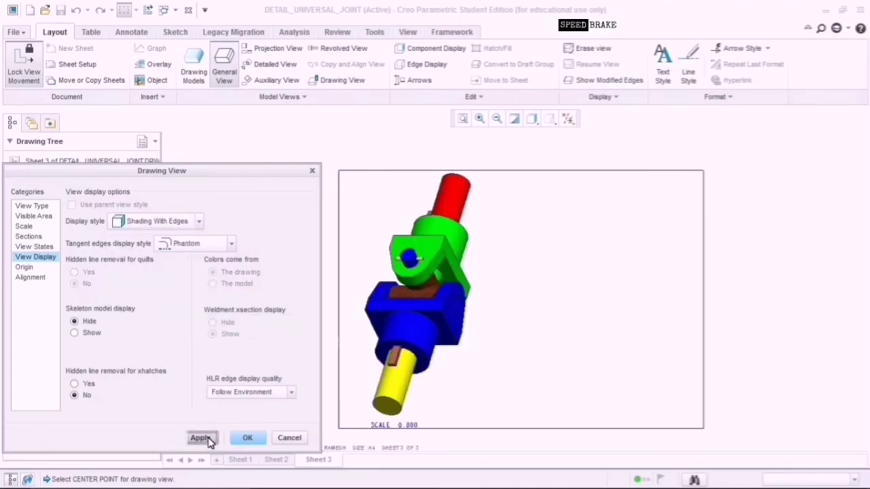
pyautogui.click(253, 439)
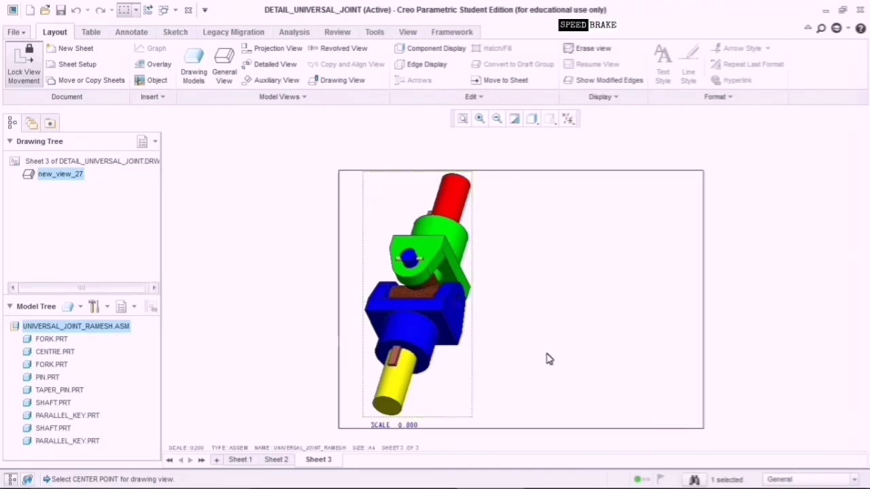
pyautogui.click(94, 34)
pyautogui.click(19, 79)
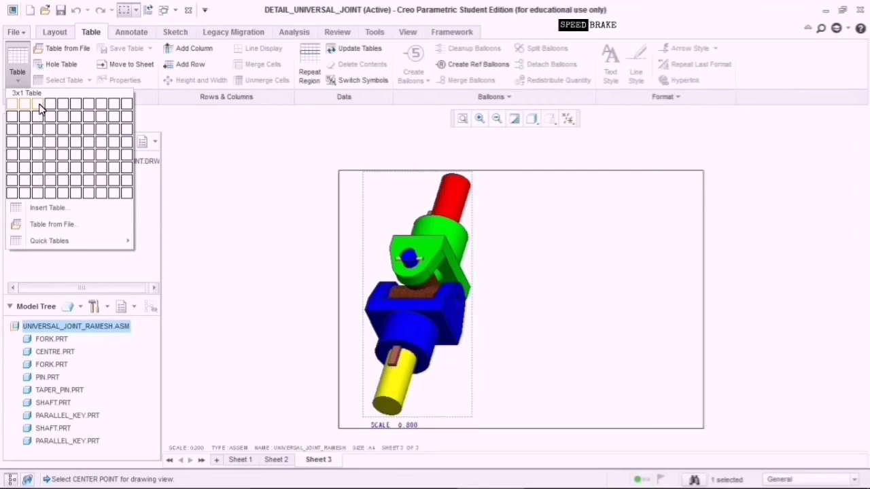
# Insert a 3-column by 2-row table right of the assembly view and edit its top-left cell.
pyautogui.click(38, 105)
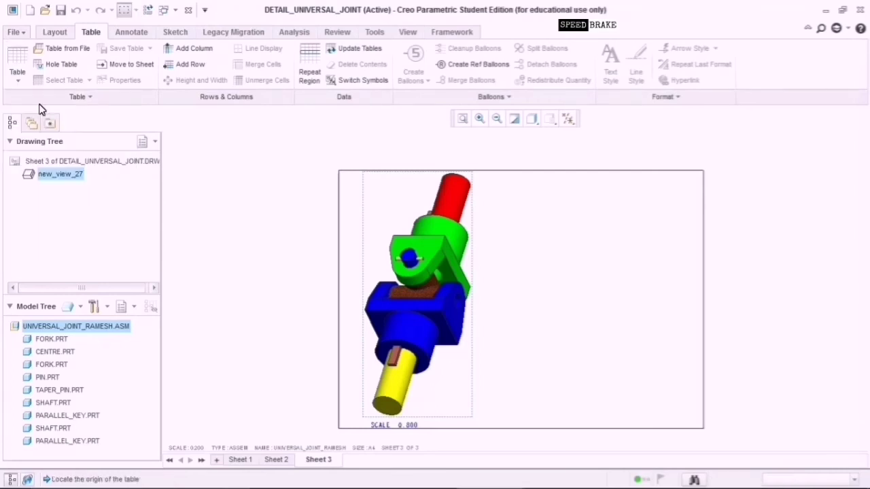
pyautogui.click(19, 78)
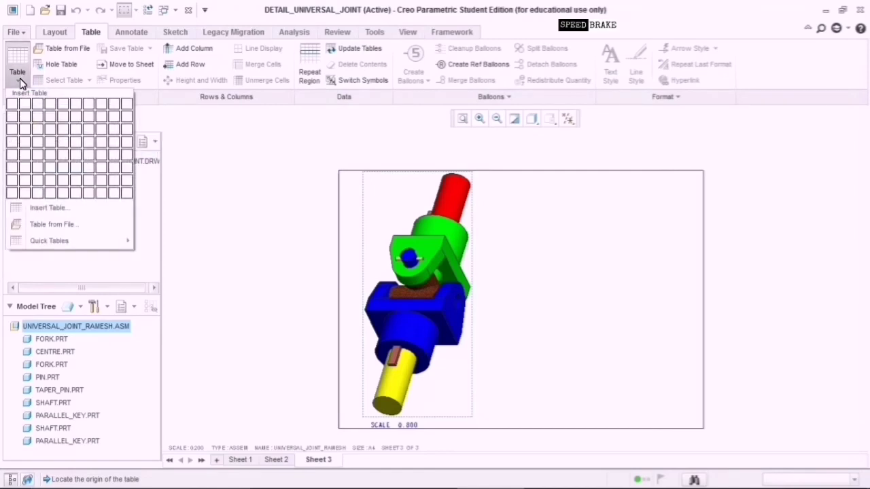
pyautogui.click(39, 121)
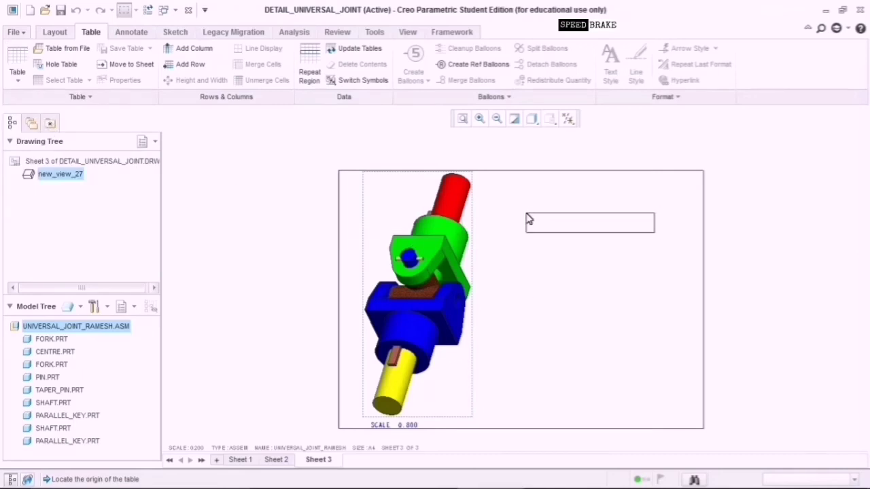
pyautogui.click(527, 215)
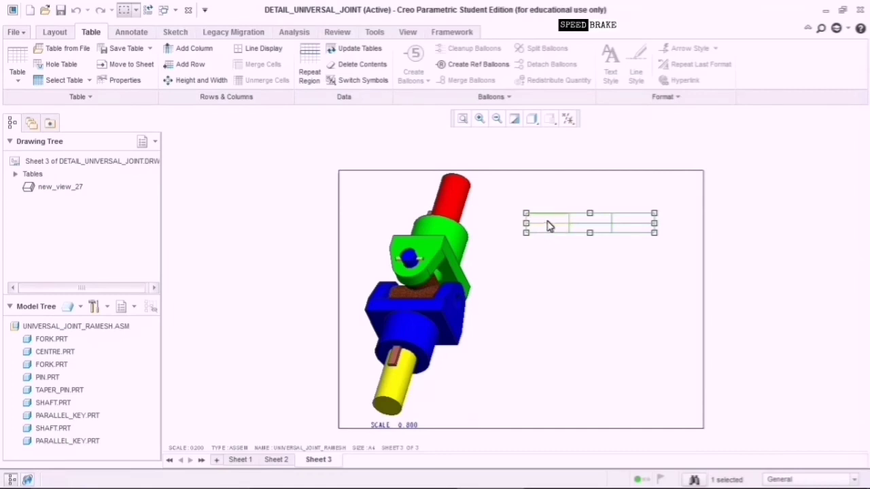
pyautogui.click(550, 224)
pyautogui.click(551, 224)
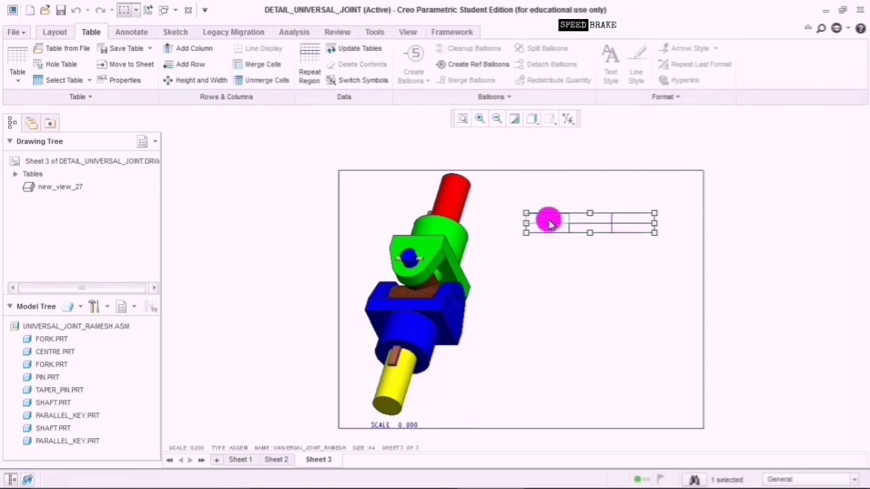
pyautogui.doubleClick(551, 225)
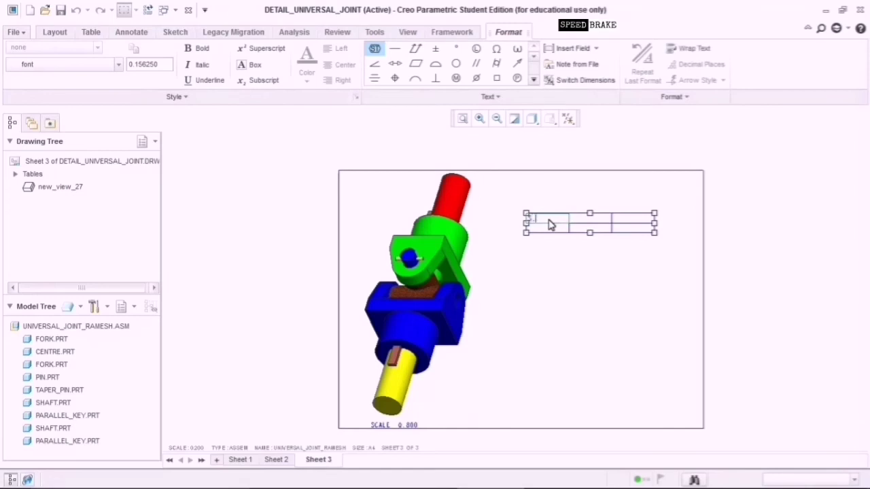
# Enter the headings No., Component Name and Quantity in the header row, then select the table.
pyautogui.write('No.')
pyautogui.click(589, 220)
pyautogui.click(596, 223)
pyautogui.doubleClick(598, 224)
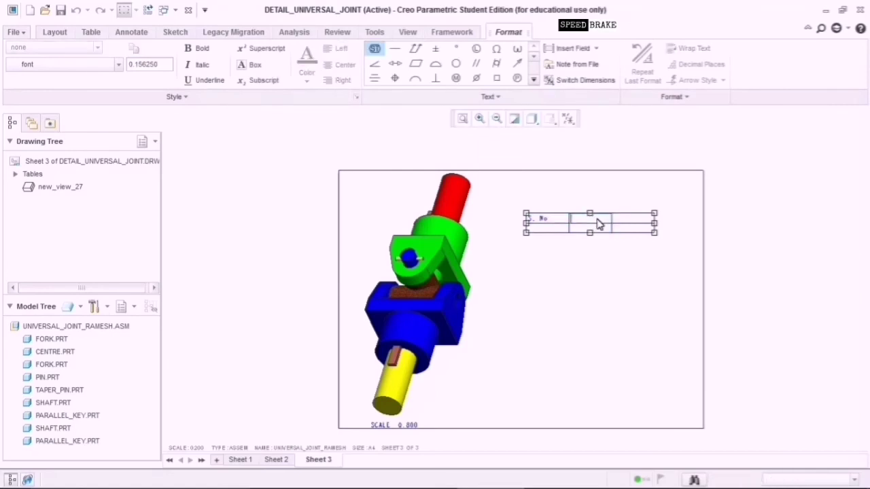
pyautogui.write('Component')
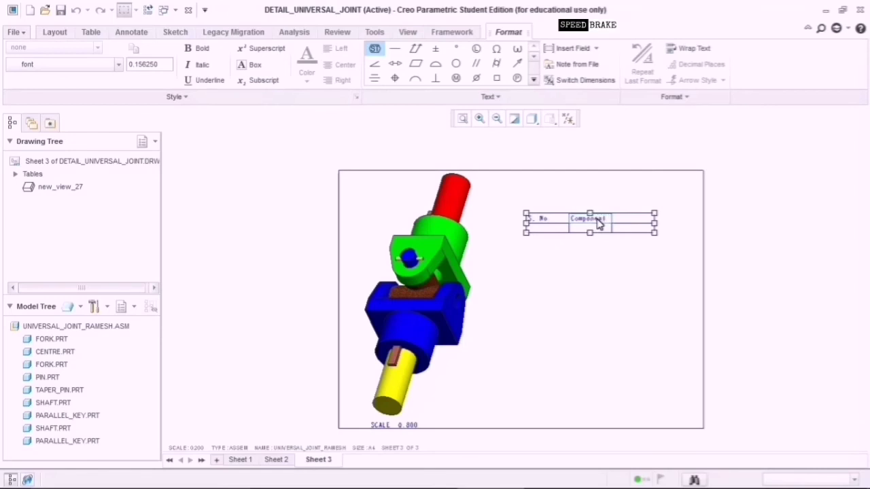
pyautogui.write(' Name')
pyautogui.click(644, 220)
pyautogui.doubleClick(644, 221)
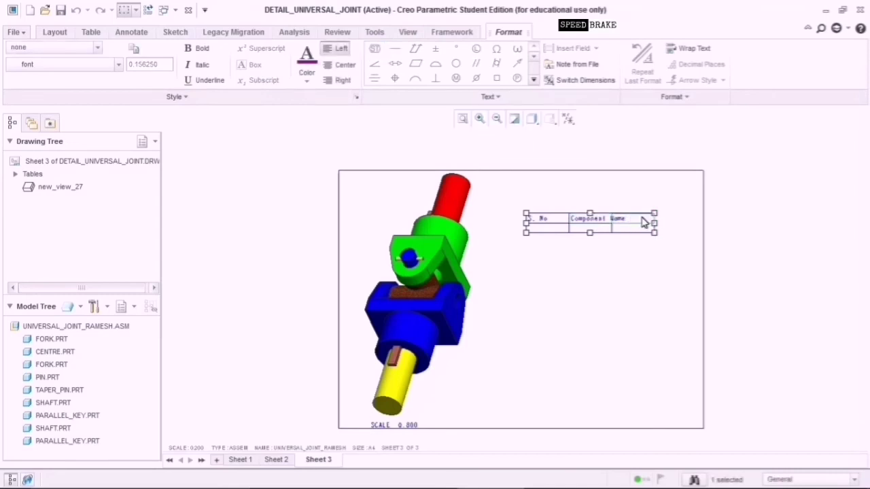
pyautogui.doubleClick(644, 222)
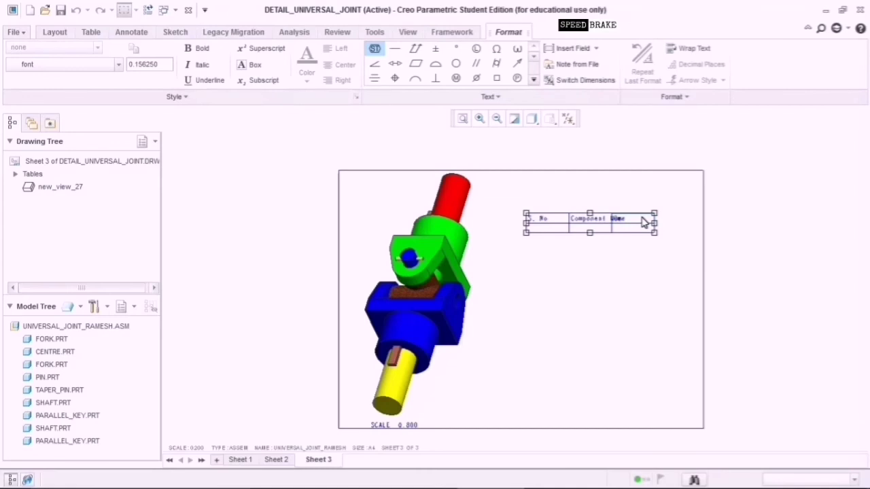
pyautogui.write('Quantity')
pyautogui.click(633, 270)
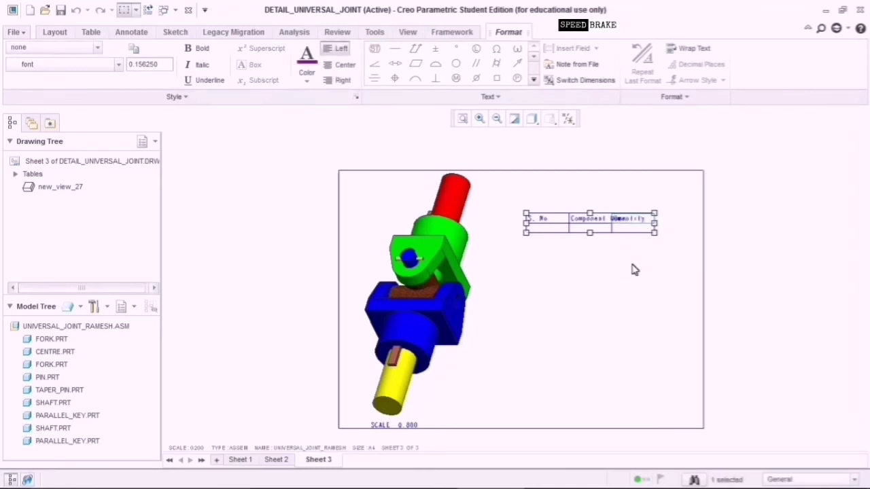
pyautogui.click(607, 306)
pyautogui.moveTo(515, 187); pyautogui.dragTo(687, 269)
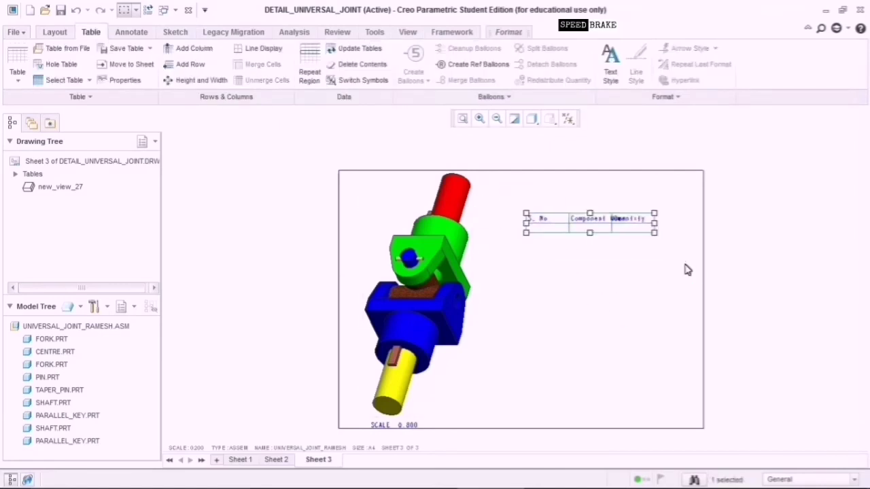
# Set the table's column width to 2.375.
pyautogui.click(224, 82)
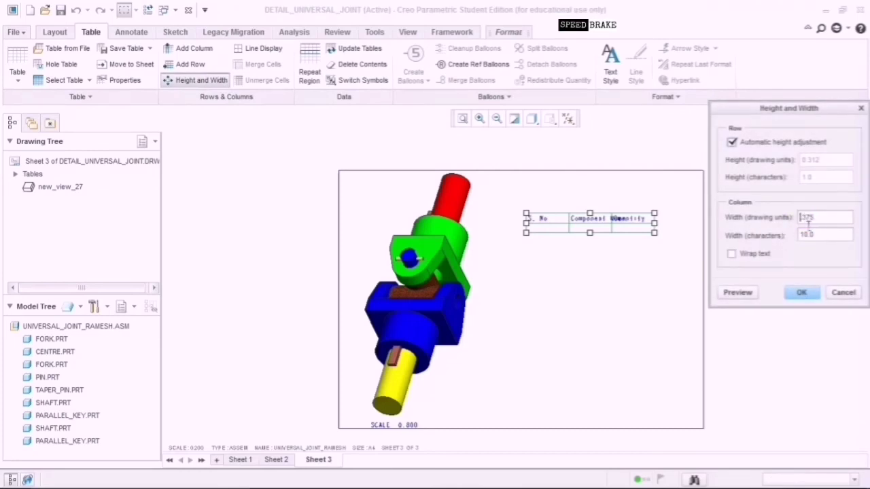
pyautogui.write('2.')
pyautogui.click(803, 293)
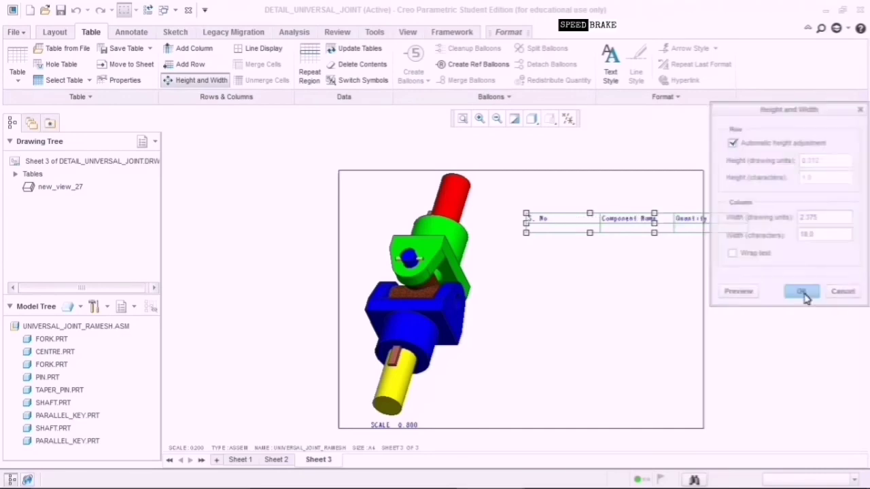
# Move the table left toward the assembly view and edit the S. No heading cell.
pyautogui.click(618, 248)
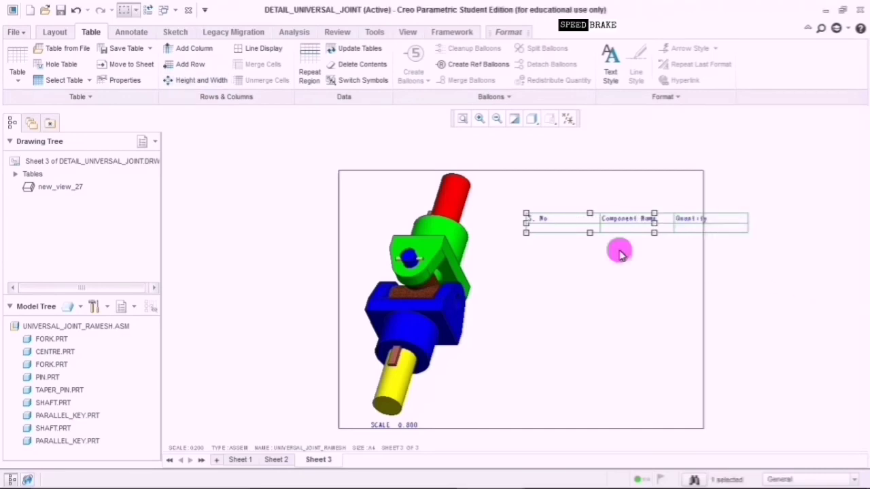
pyautogui.moveTo(514, 198); pyautogui.dragTo(759, 247)
pyautogui.moveTo(520, 223); pyautogui.dragTo(480, 223)
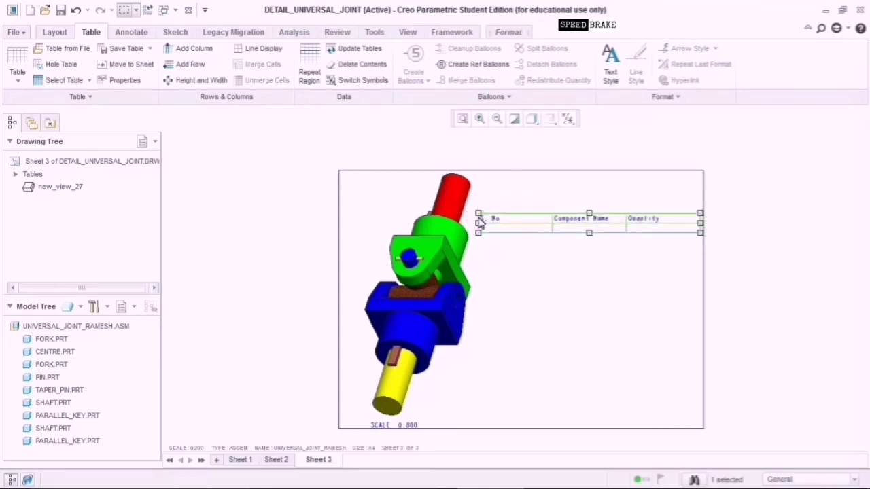
pyautogui.click(537, 229)
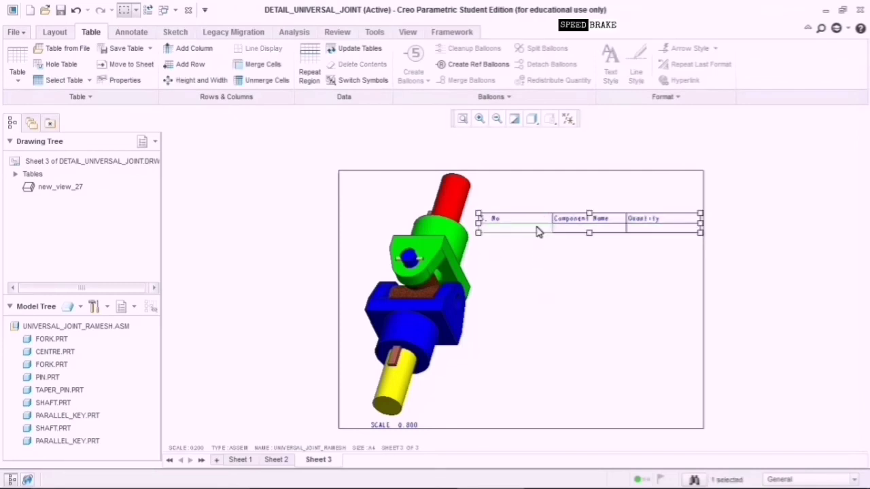
pyautogui.doubleClick(537, 231)
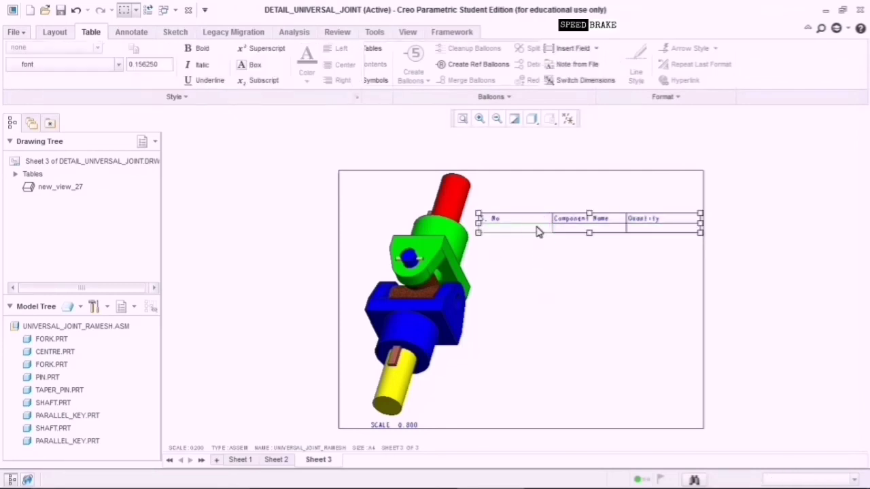
pyautogui.click(574, 272)
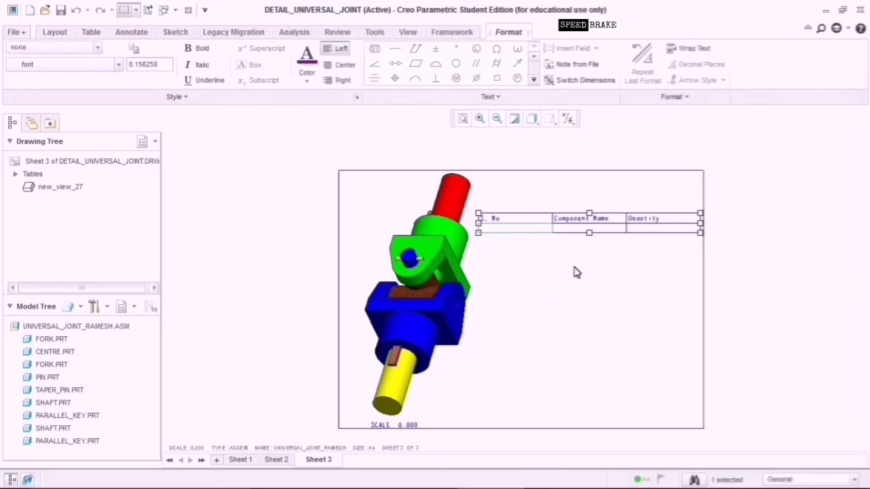
pyautogui.click(583, 288)
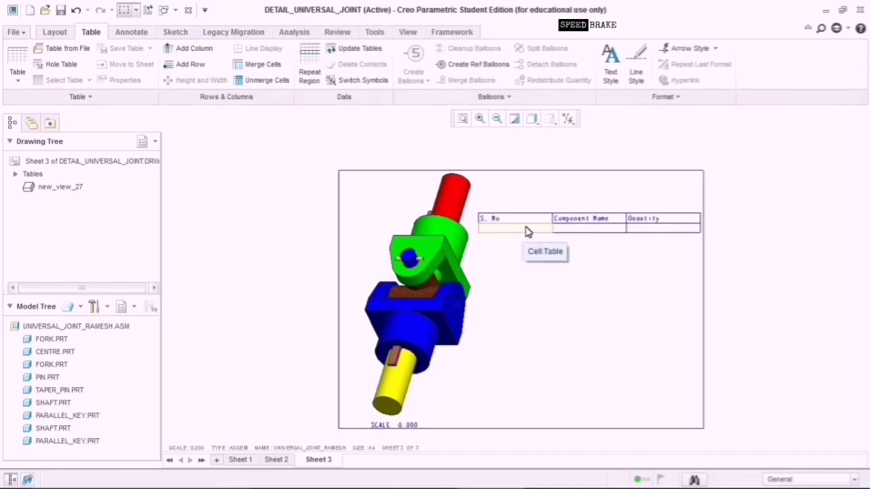
# Define row two, from the S. No cell to the Quantity cell, as a simple repeat region.
pyautogui.click(310, 74)
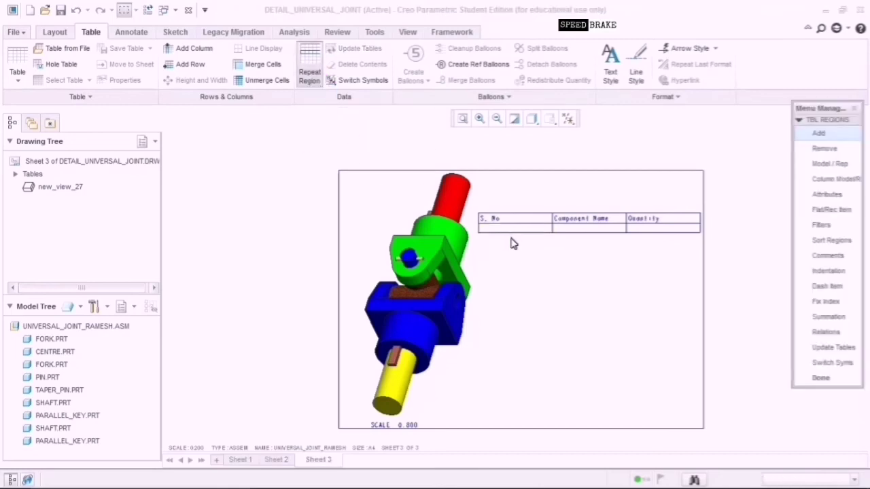
pyautogui.click(818, 135)
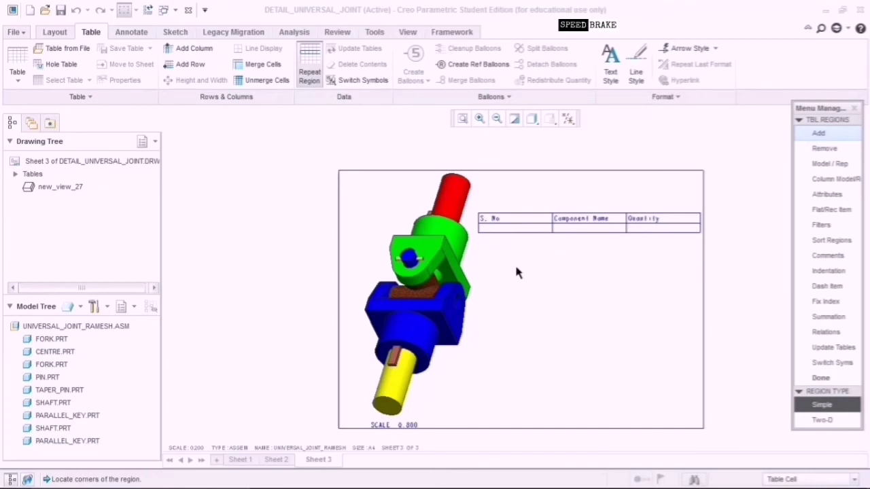
pyautogui.click(525, 231)
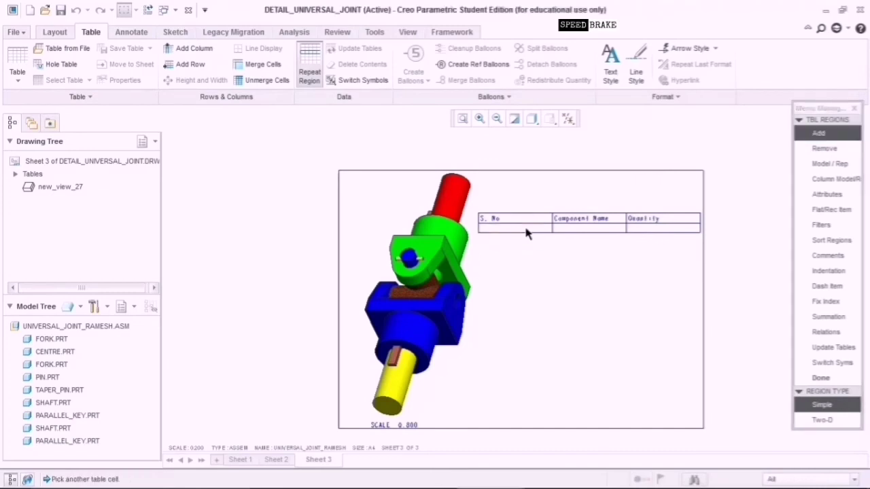
pyautogui.click(646, 233)
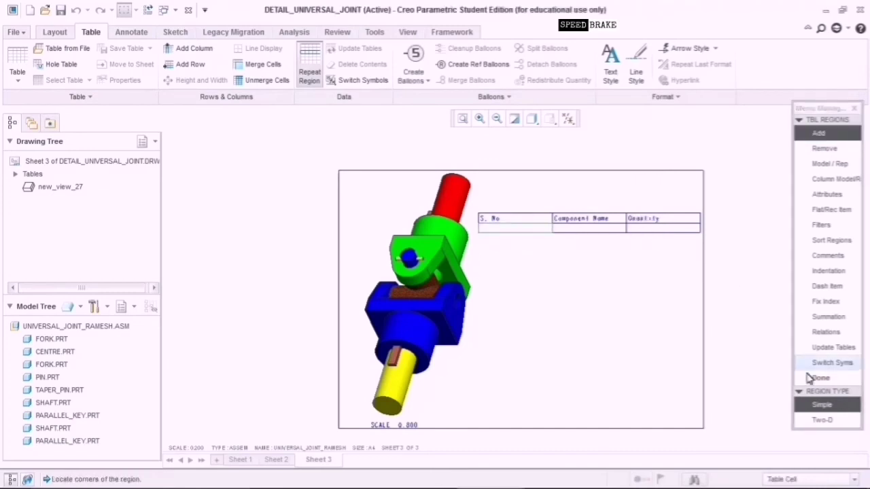
pyautogui.click(819, 378)
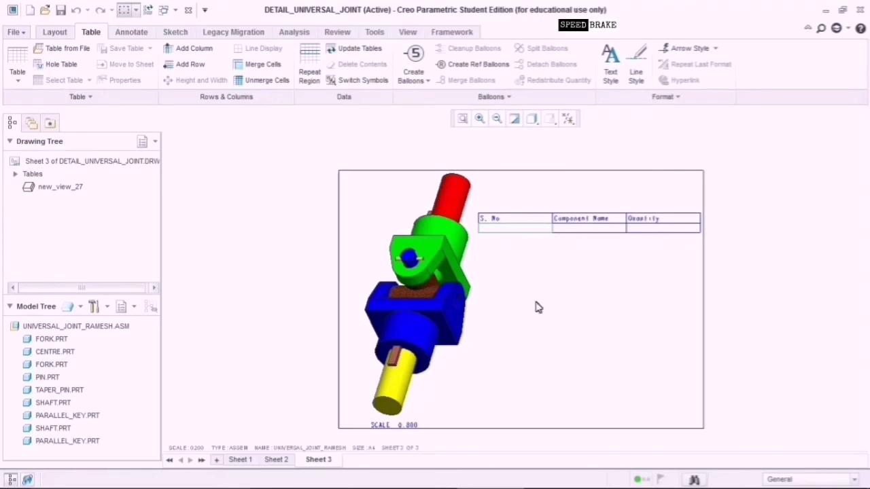
pyautogui.click(373, 85)
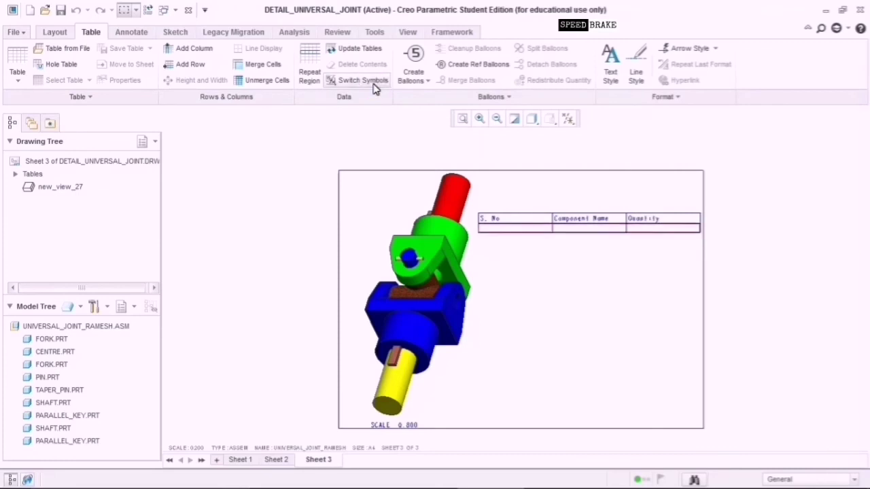
# Update the tables and fill the S. No cell with rpt.index.
pyautogui.click(377, 51)
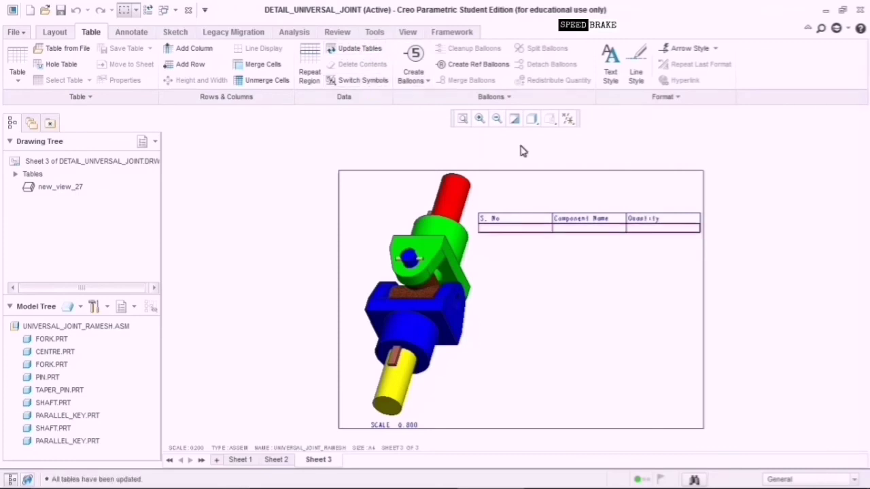
pyautogui.doubleClick(535, 232)
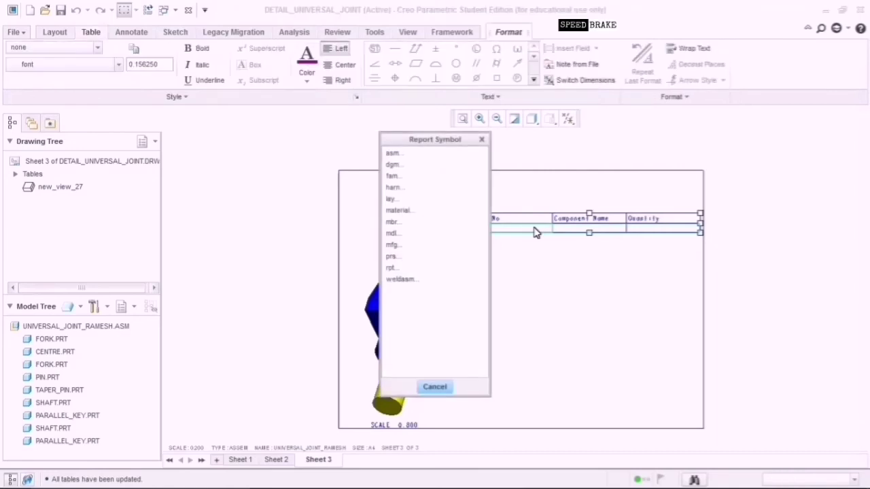
pyautogui.click(407, 270)
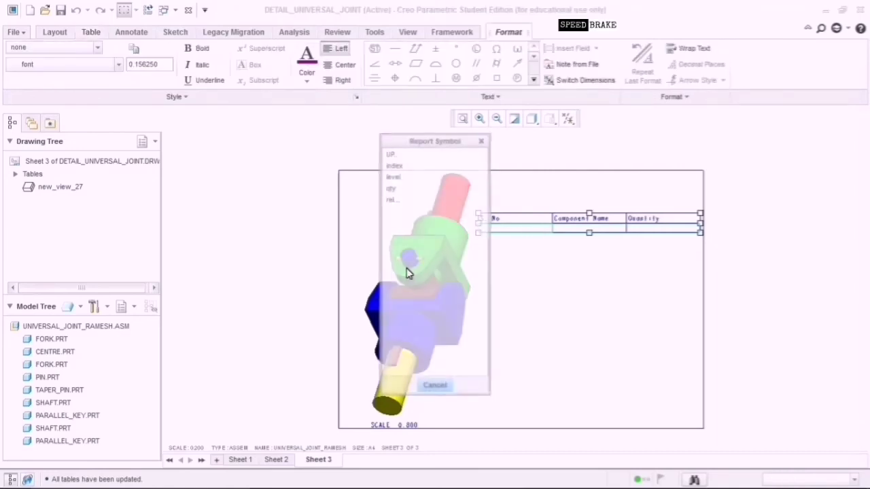
pyautogui.click(406, 167)
pyautogui.click(532, 268)
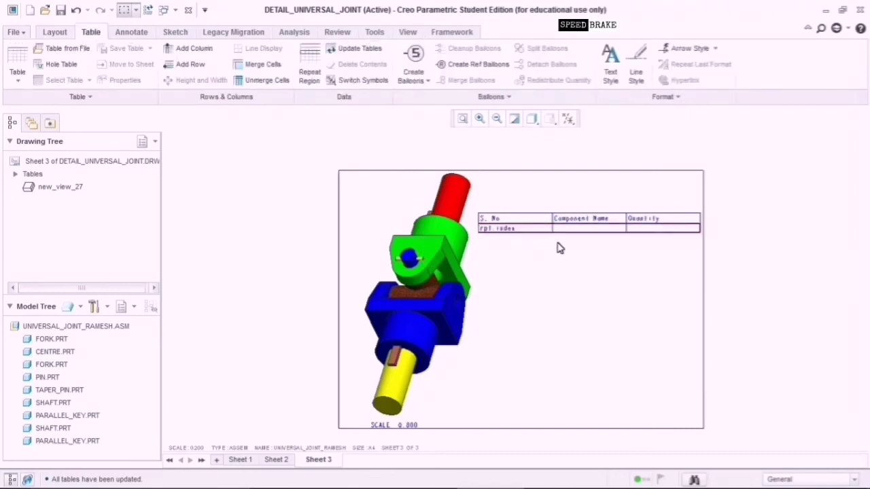
# Fill the Component Name and Quantity cells with asm.mbr.name and rpt.qty.
pyautogui.click(586, 228)
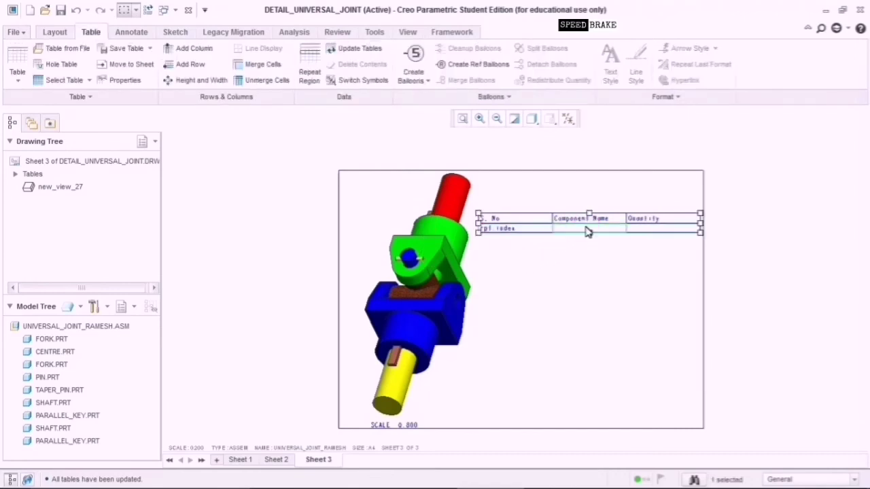
pyautogui.doubleClick(588, 231)
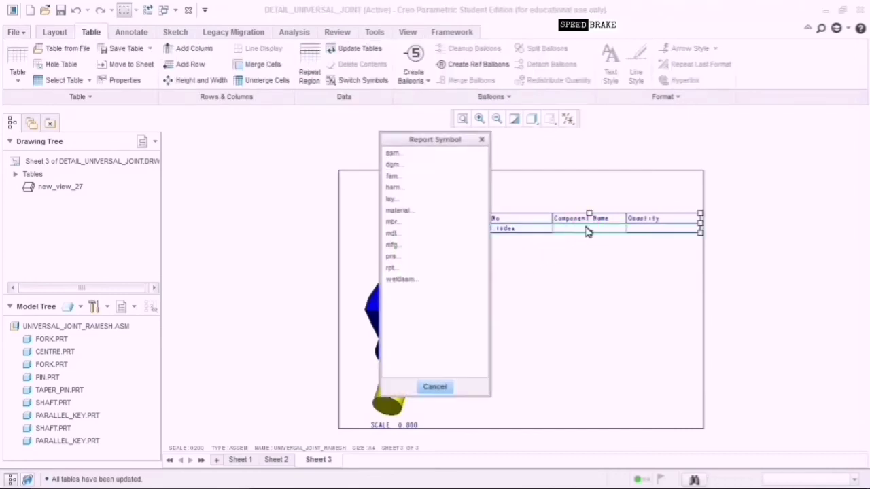
pyautogui.click(393, 153)
pyautogui.click(400, 166)
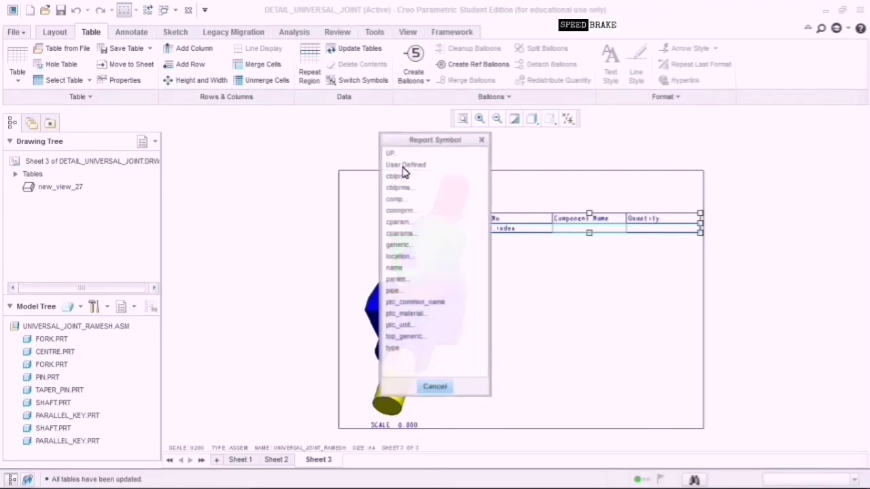
pyautogui.click(405, 270)
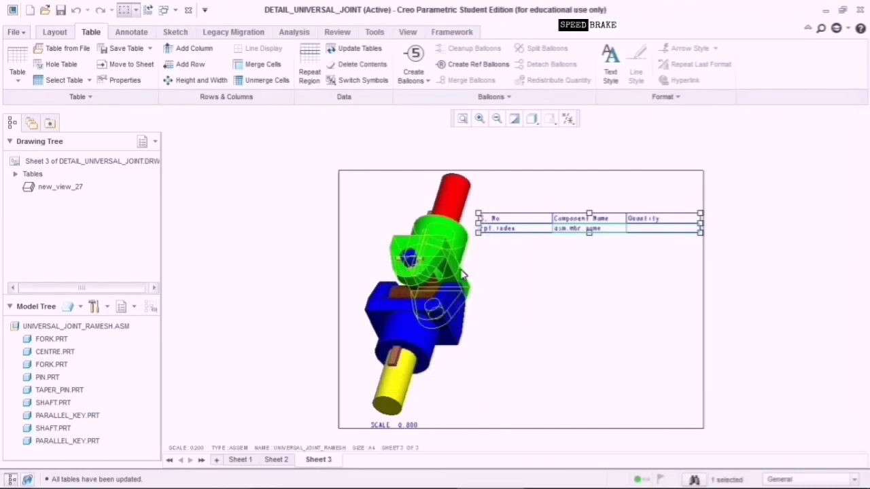
pyautogui.doubleClick(665, 234)
pyautogui.click(411, 269)
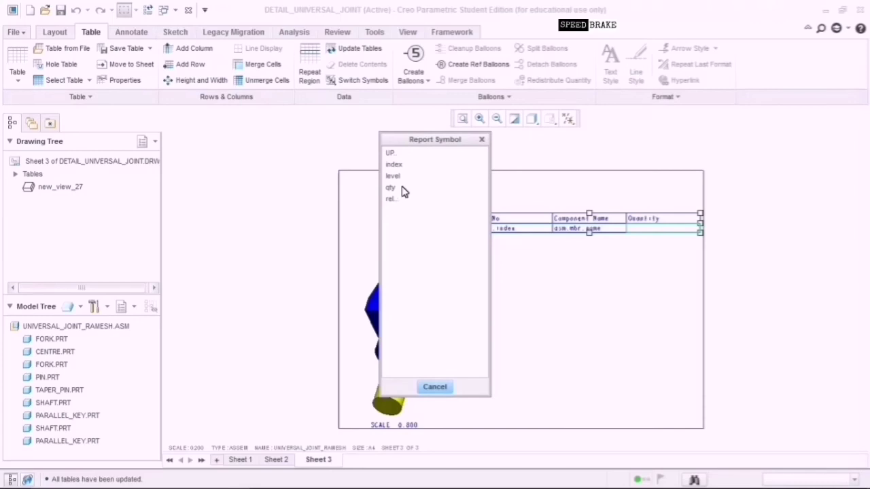
pyautogui.click(402, 189)
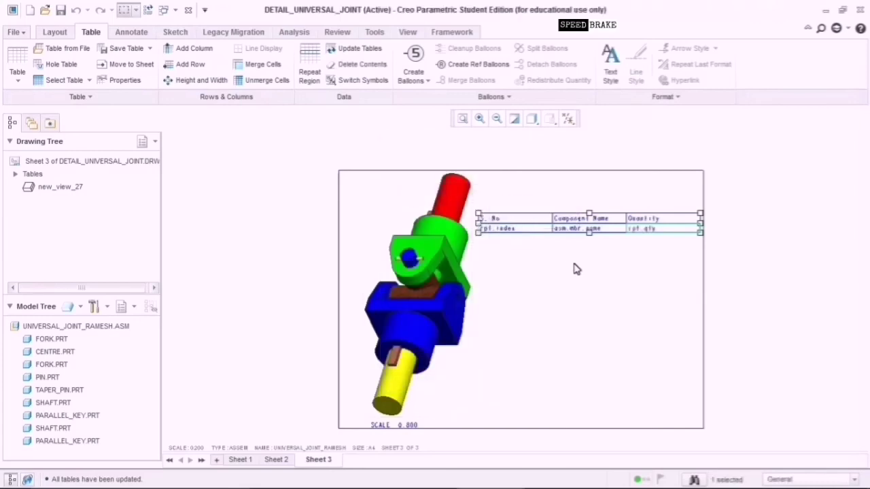
pyautogui.click(606, 284)
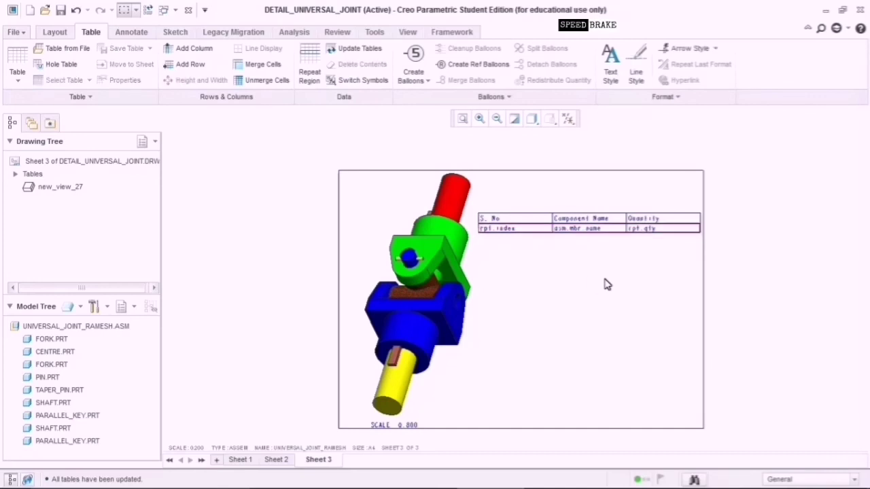
# Switch the BOM from report symbols to actual values, listing FORK through PARALLEL_KEY.
pyautogui.click(377, 85)
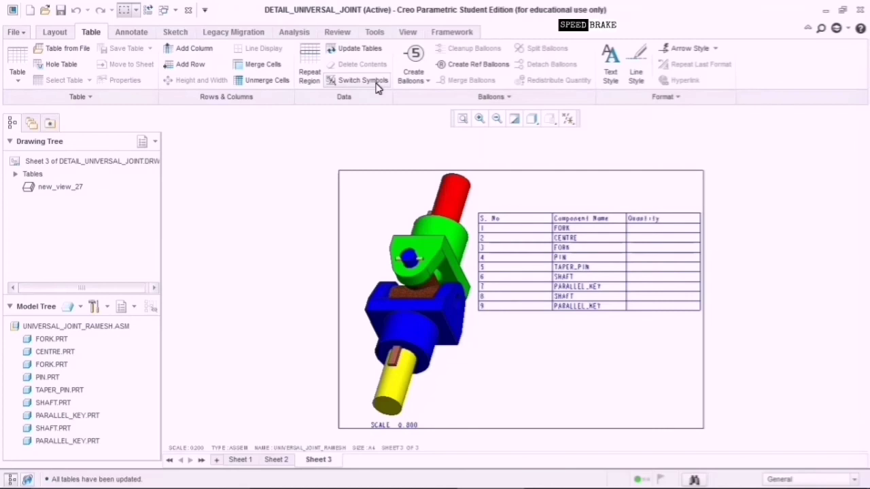
pyautogui.click(613, 307)
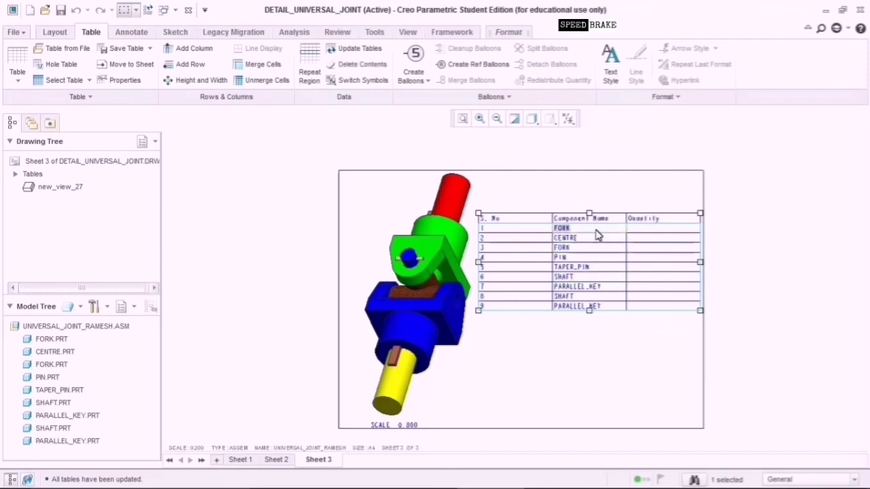
pyautogui.press('Escape')
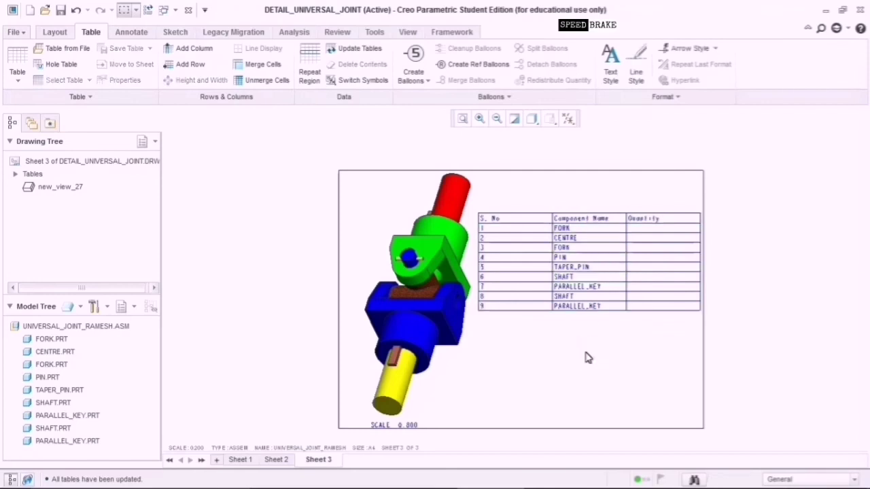
pyautogui.click(313, 85)
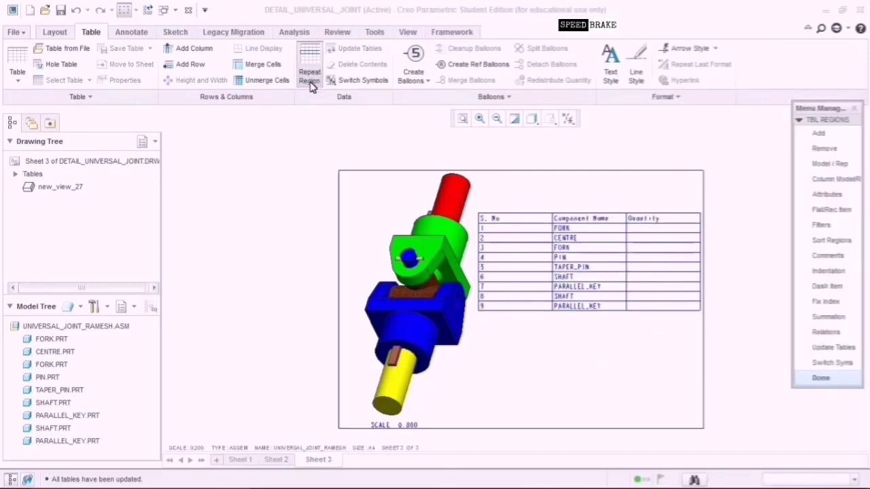
# Set the repeat region's attributes to No Duplicates so the BOM shows six parts with quantities.
pyautogui.click(821, 197)
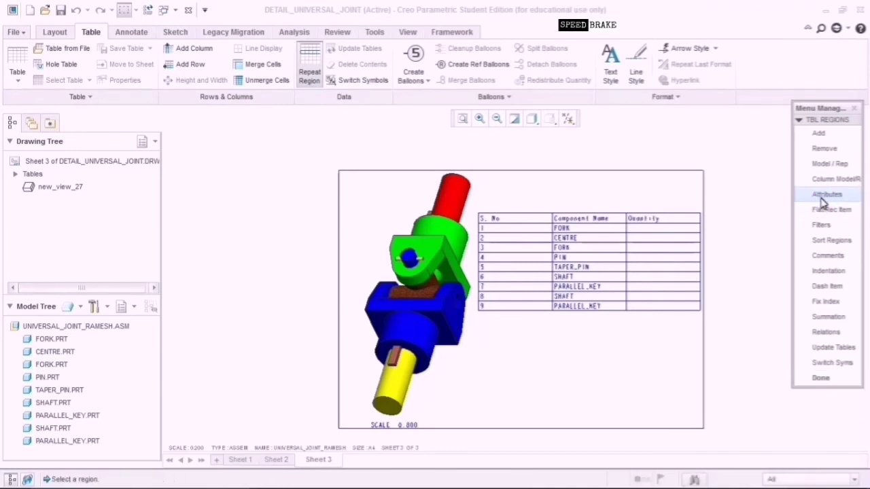
pyautogui.click(822, 196)
pyautogui.click(658, 231)
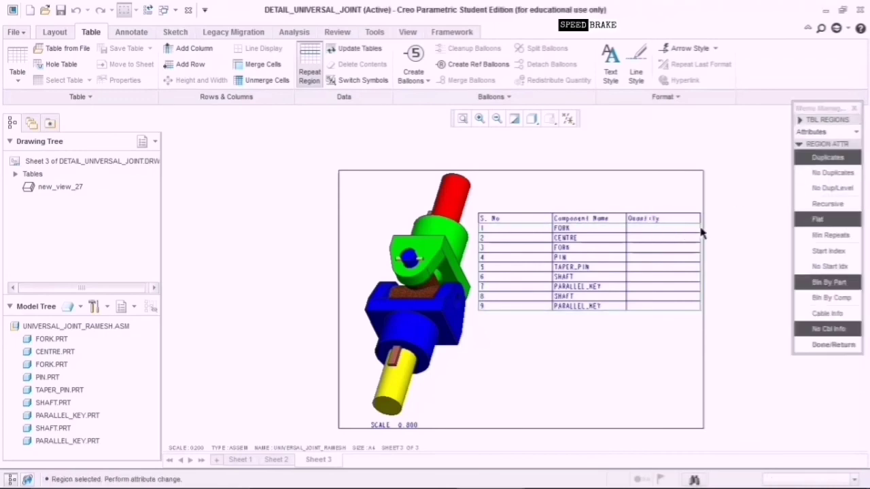
pyautogui.click(808, 174)
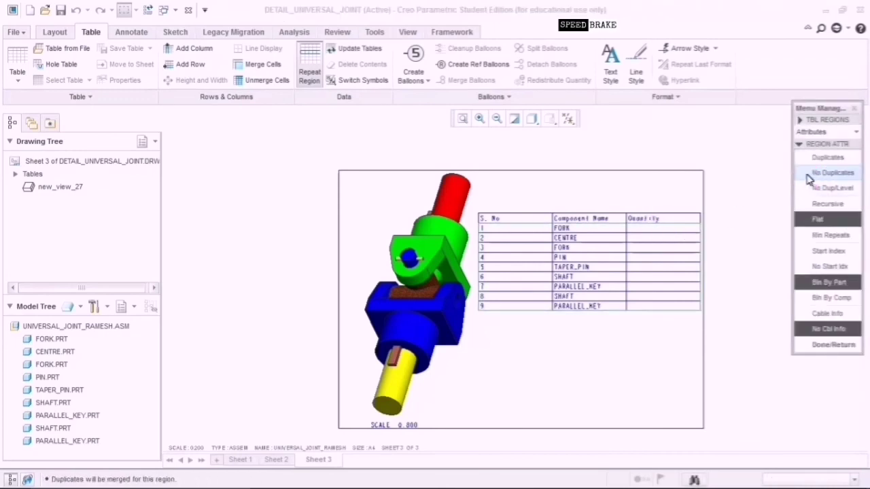
pyautogui.click(809, 177)
pyautogui.click(812, 345)
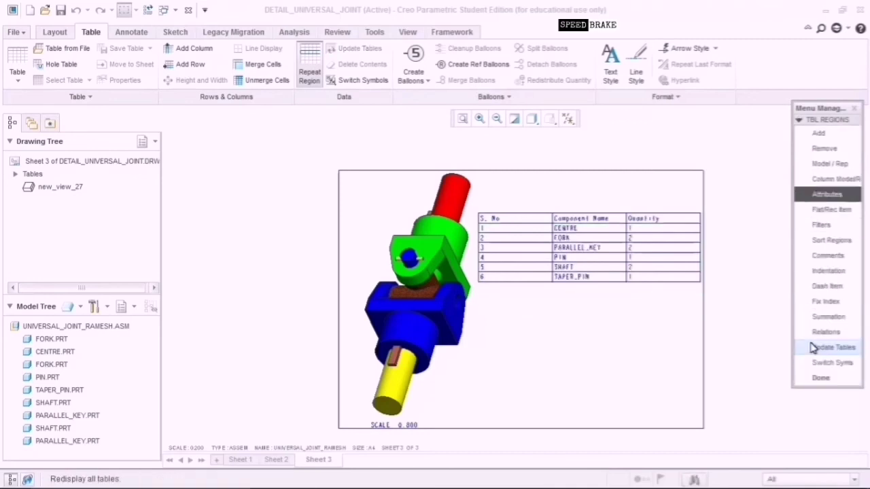
pyautogui.click(642, 303)
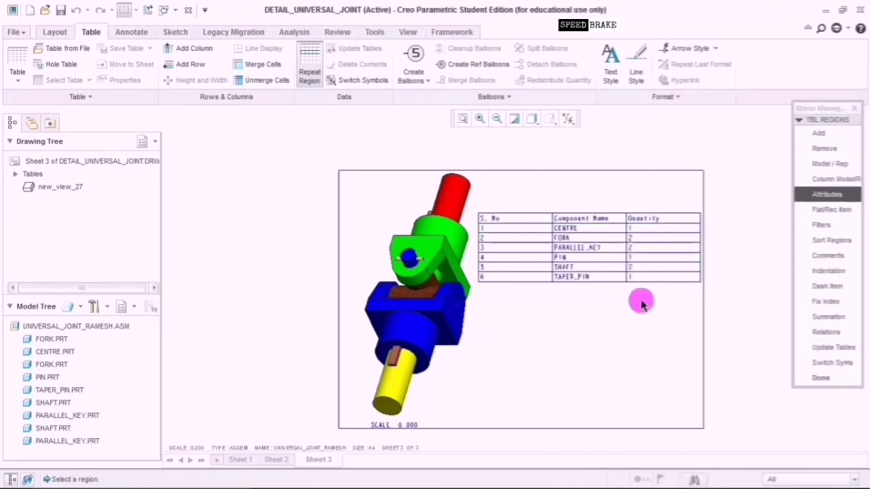
pyautogui.click(816, 378)
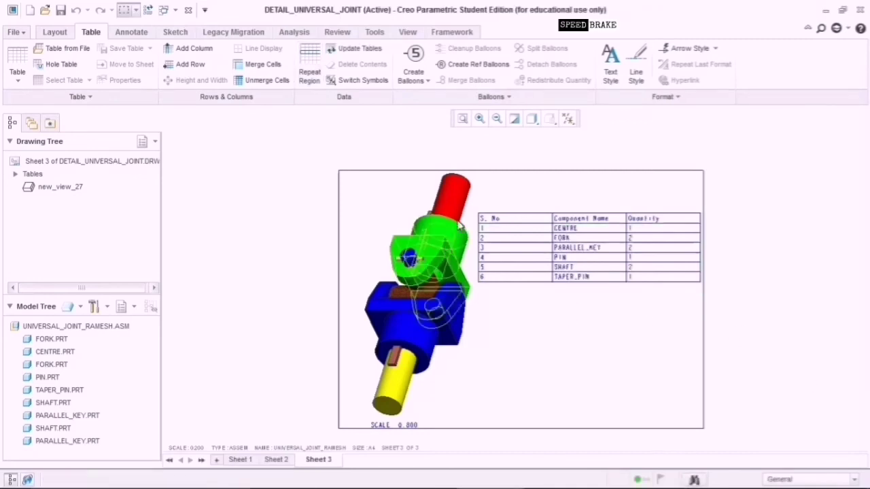
pyautogui.moveTo(479, 202); pyautogui.dragTo(710, 309)
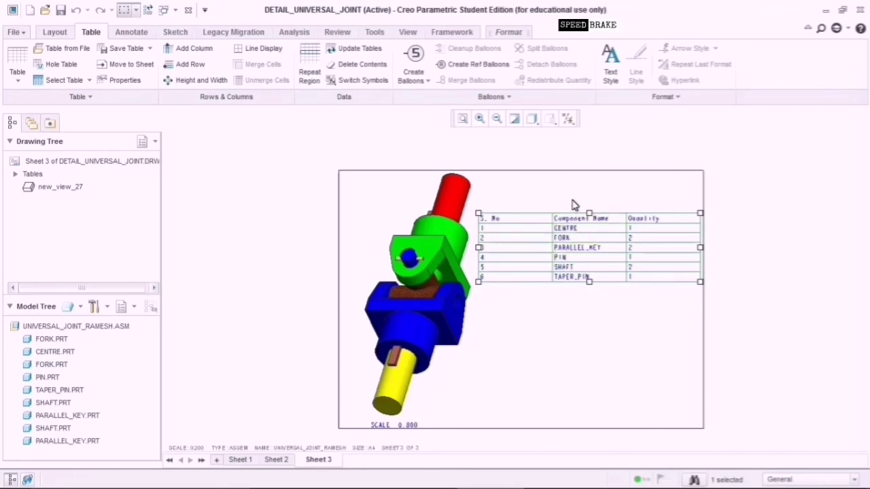
# Check the BOM table's balloon settings, then add numbered balloons for all components.
pyautogui.click(125, 82)
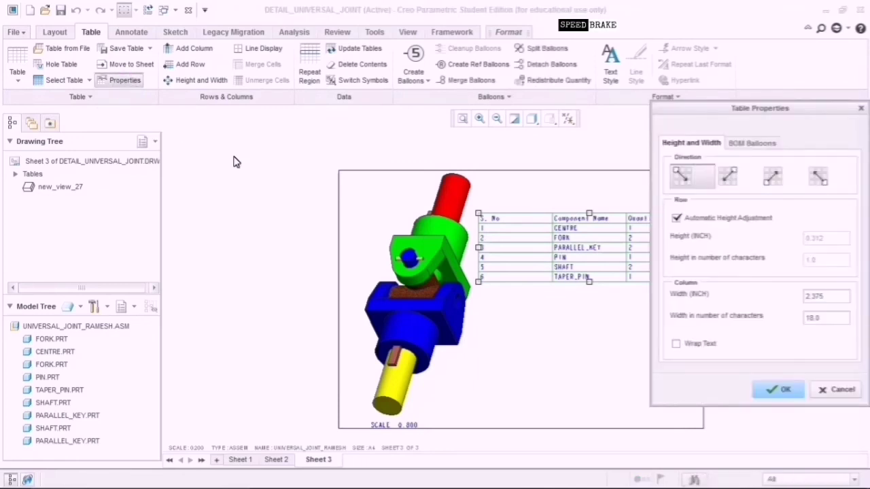
pyautogui.click(752, 144)
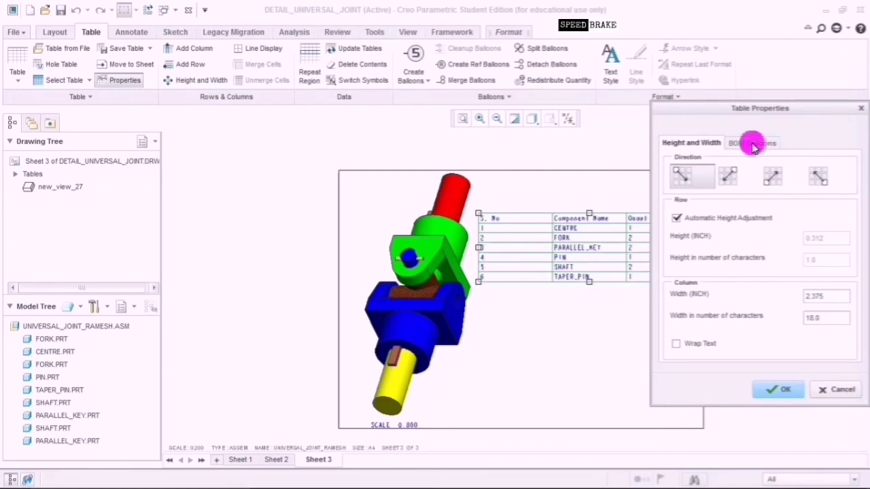
pyautogui.click(776, 391)
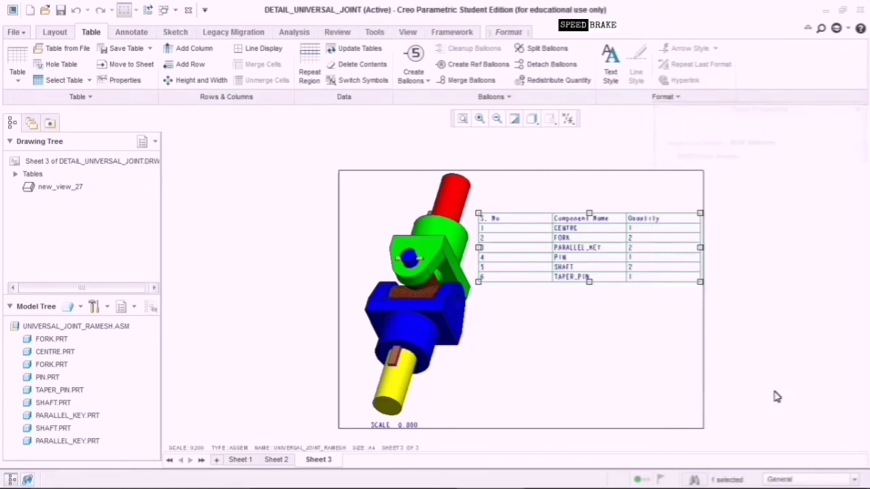
pyautogui.click(410, 76)
pyautogui.click(426, 99)
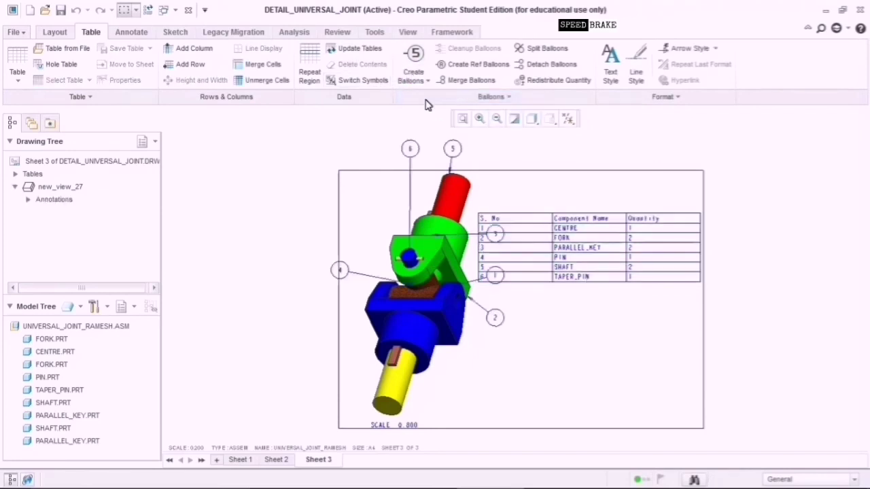
# Move balloon 2 below the assembly view and nudge balloon 4 up and right.
pyautogui.click(495, 320)
pyautogui.click(497, 326)
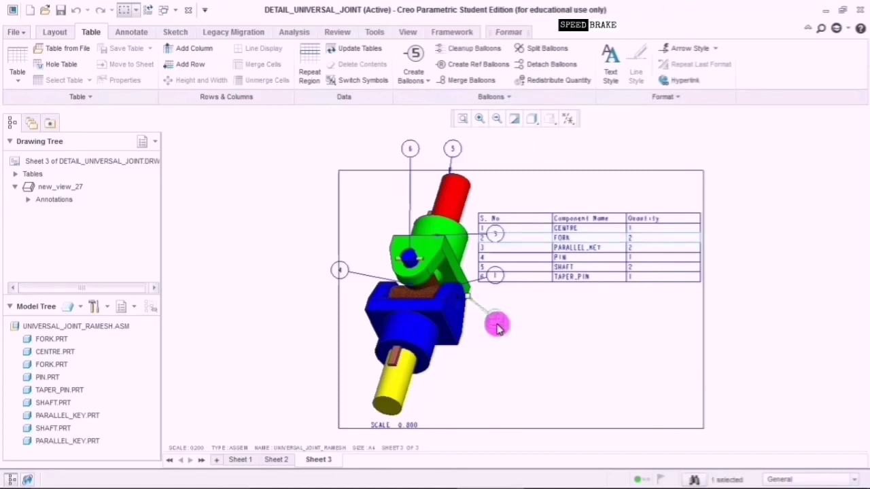
pyautogui.moveTo(496, 325); pyautogui.dragTo(475, 397)
pyautogui.click(341, 269)
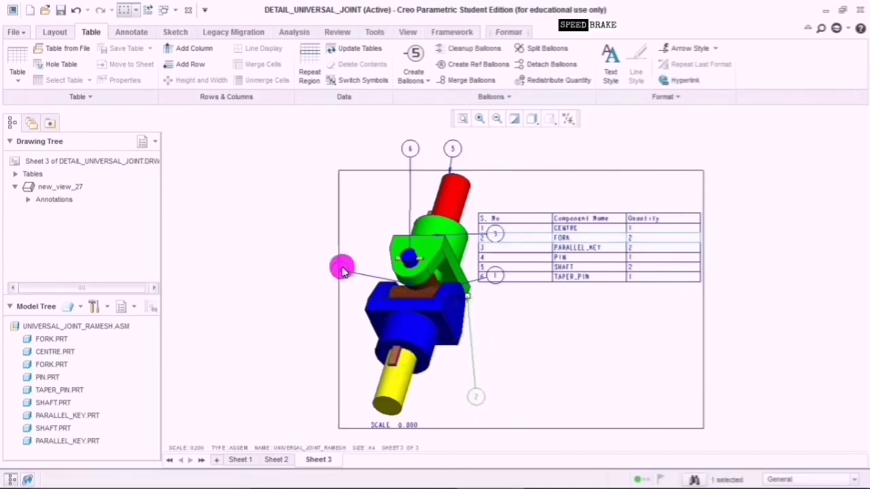
pyautogui.moveTo(346, 273)
pyautogui.mouseDown()
pyautogui.moveTo(354, 256)
pyautogui.moveTo(357, 264)
pyautogui.mouseUp()
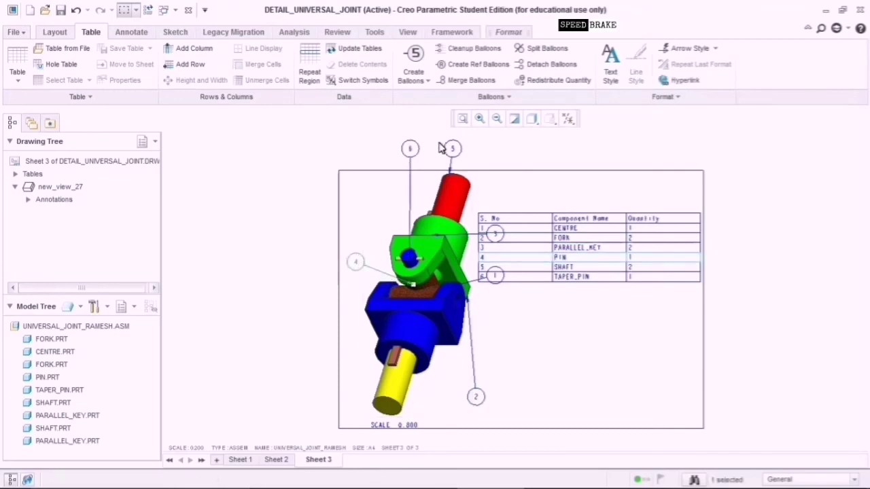
# Drag balloon 6 left of the fork, balloon 5 upper left of the shaft, and balloon 3 off the table.
pyautogui.click(412, 149)
pyautogui.moveTo(409, 145); pyautogui.dragTo(377, 221)
pyautogui.click(408, 148)
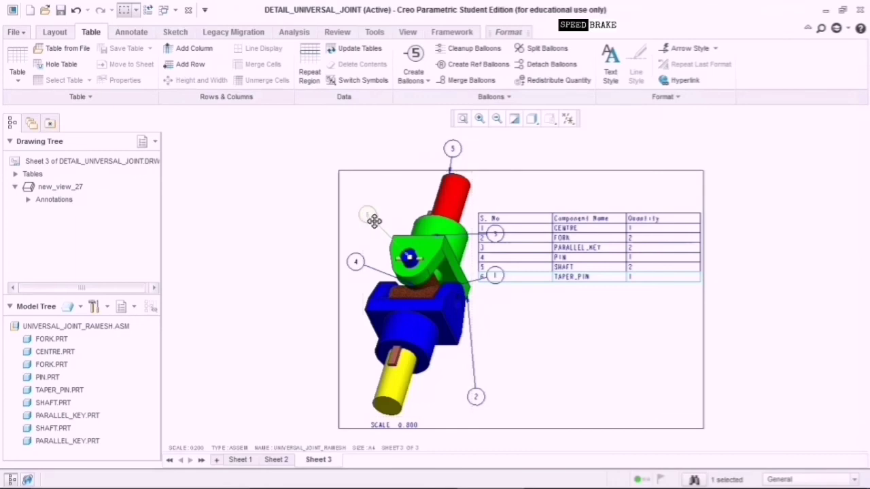
pyautogui.click(367, 212)
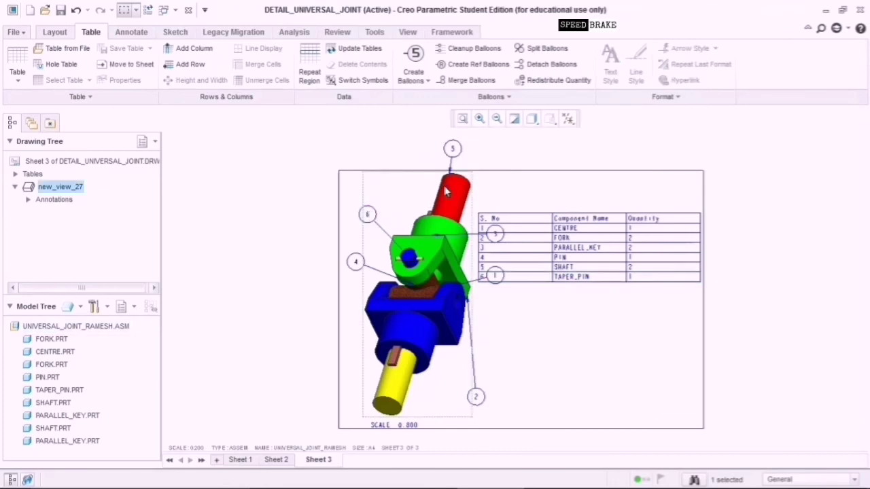
pyautogui.click(497, 188)
pyautogui.click(368, 215)
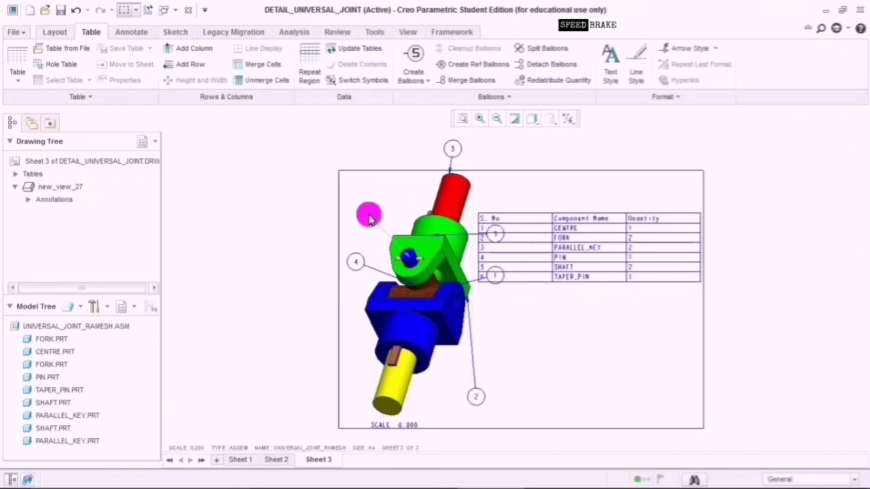
pyautogui.moveTo(368, 216); pyautogui.dragTo(353, 228)
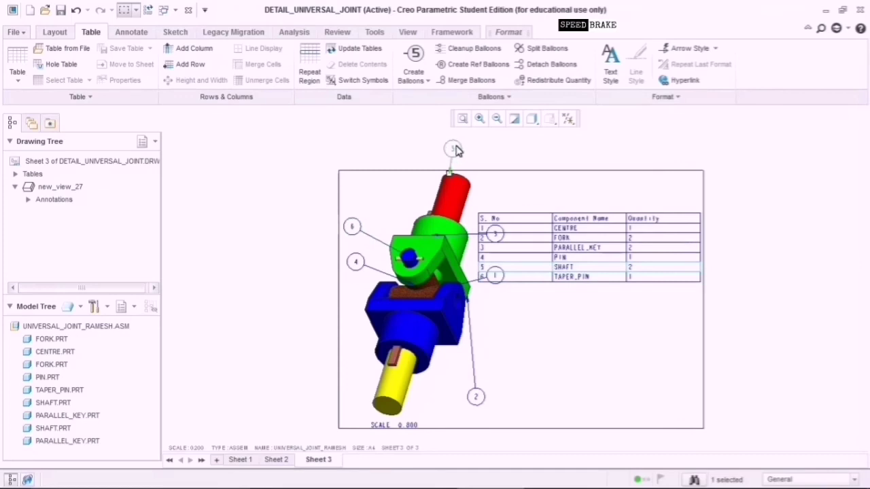
pyautogui.moveTo(452, 150); pyautogui.dragTo(361, 187)
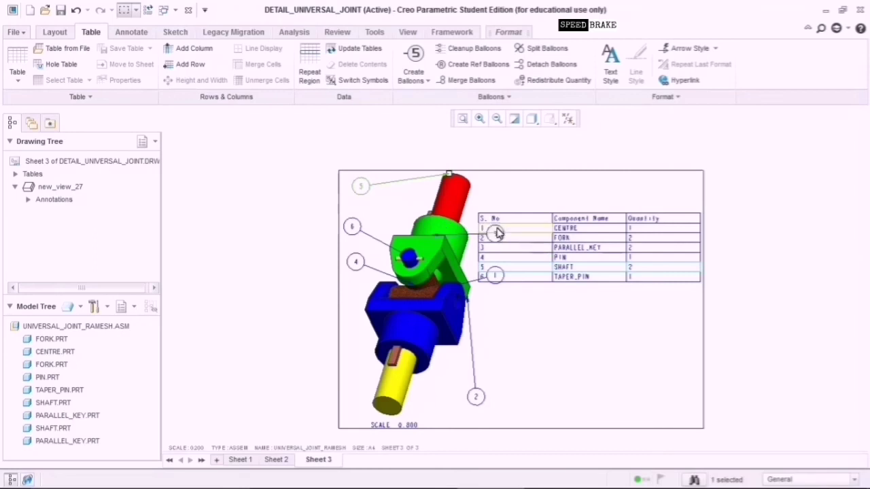
pyautogui.moveTo(498, 234); pyautogui.dragTo(402, 208)
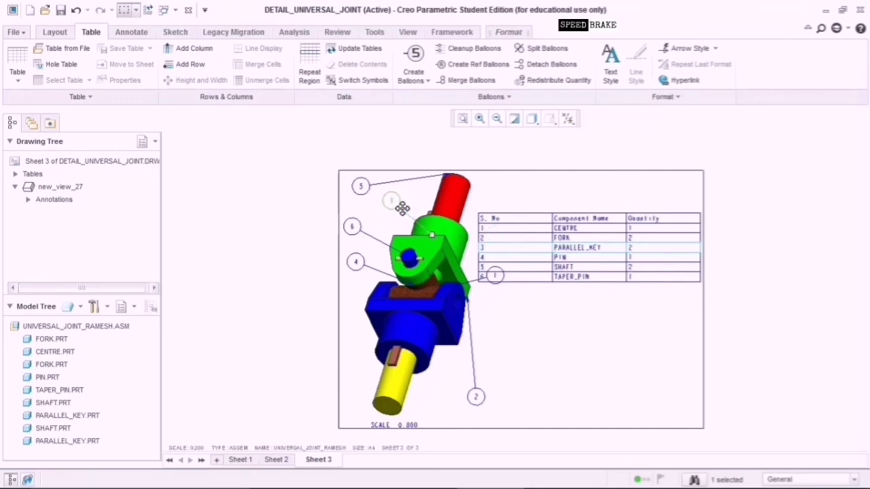
# Drag balloon 1 down near balloon 2 and balloon 5 to the right of the red shaft.
pyautogui.click(493, 278)
pyautogui.moveTo(500, 281)
pyautogui.mouseDown()
pyautogui.moveTo(500, 310)
pyautogui.moveTo(516, 328)
pyautogui.mouseUp()
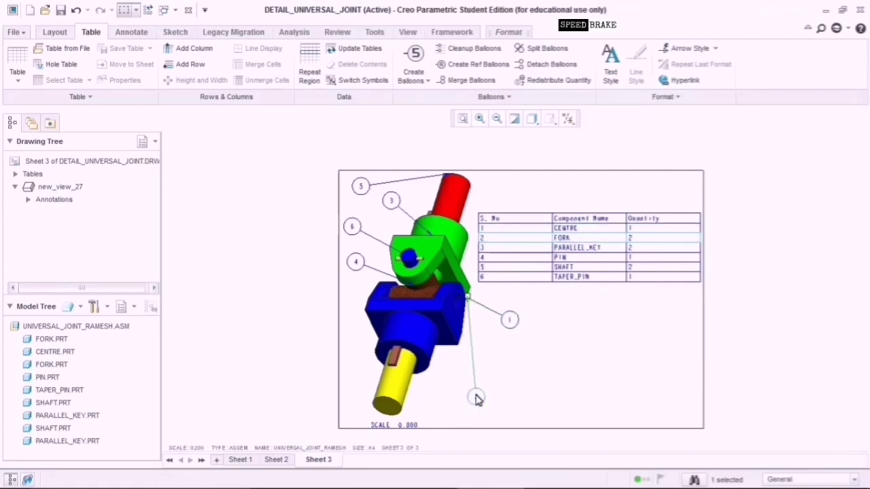
pyautogui.click(511, 320)
pyautogui.moveTo(511, 321)
pyautogui.mouseDown()
pyautogui.moveTo(466, 351)
pyautogui.moveTo(462, 369)
pyautogui.moveTo(488, 373)
pyautogui.moveTo(479, 396)
pyautogui.moveTo(503, 356)
pyautogui.moveTo(510, 322)
pyautogui.moveTo(501, 323)
pyautogui.mouseUp()
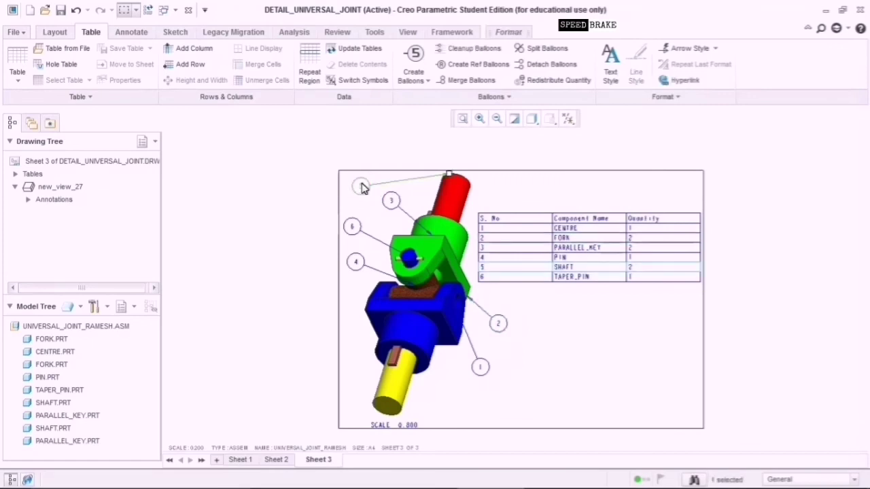
pyautogui.moveTo(360, 187); pyautogui.dragTo(507, 191)
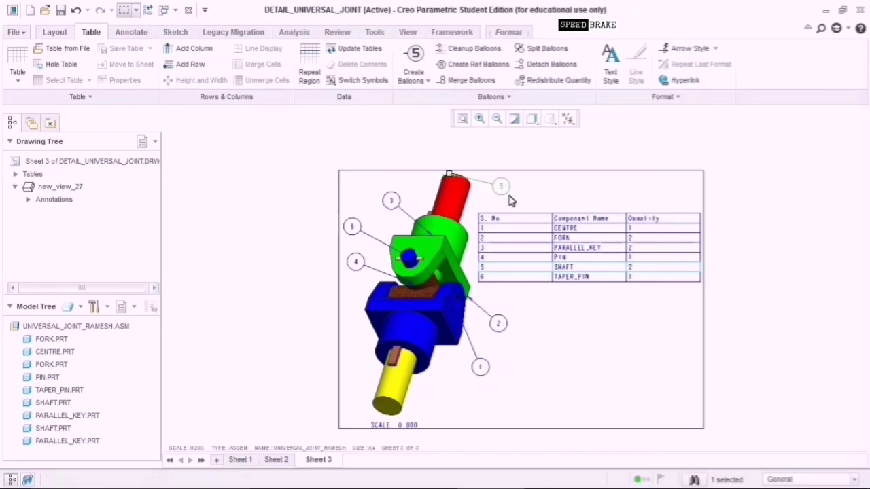
pyautogui.click(537, 367)
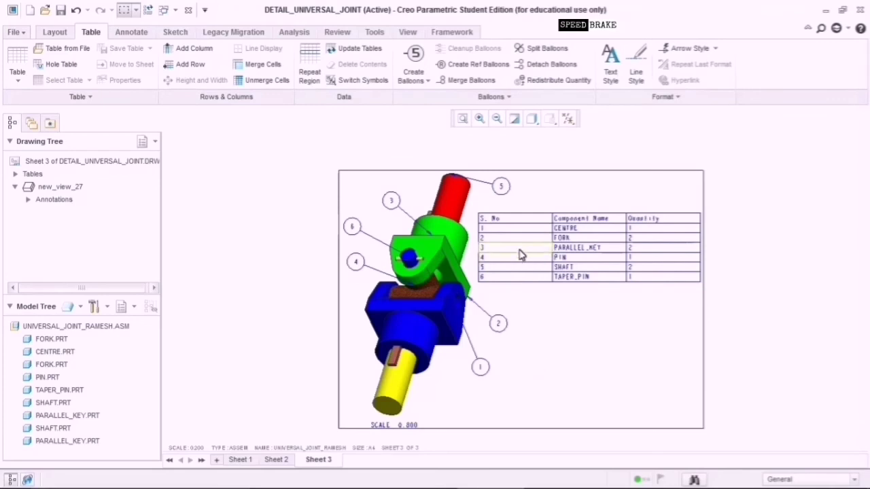
pyautogui.click(517, 223)
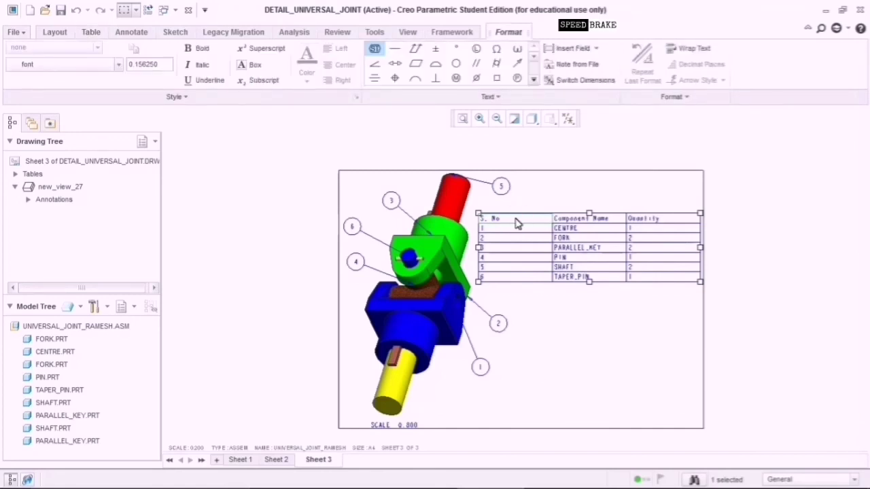
# Select the entire parts list table with a window selection.
pyautogui.click(600, 325)
pyautogui.click(582, 330)
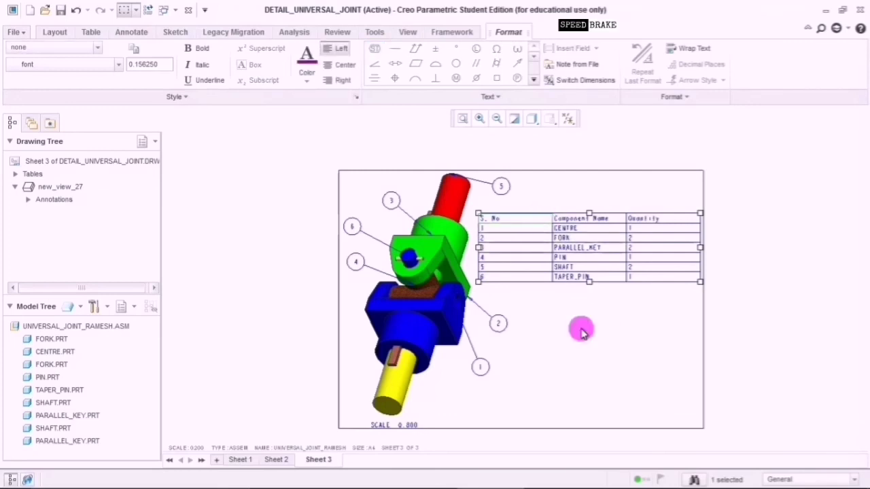
pyautogui.click(606, 227)
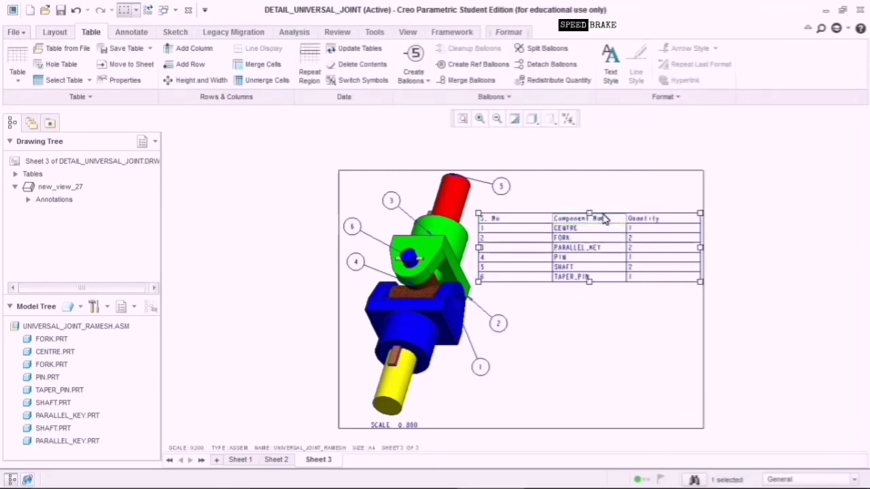
pyautogui.click(607, 227)
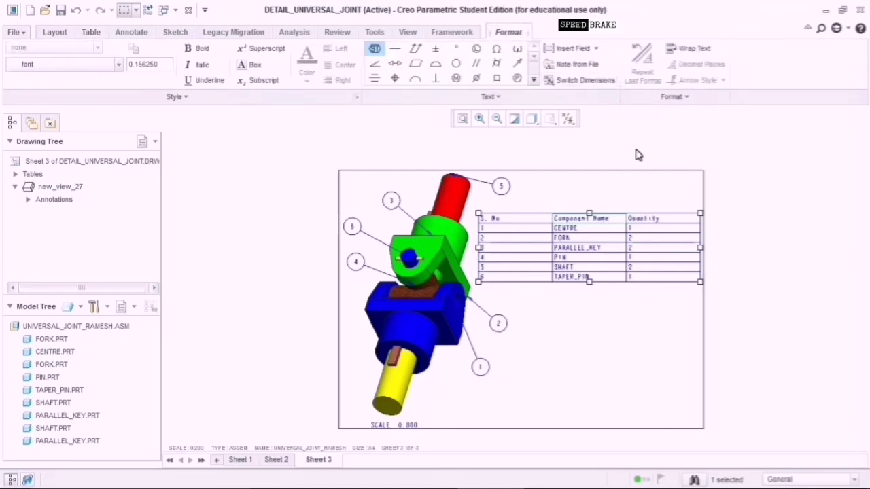
pyautogui.click(525, 221)
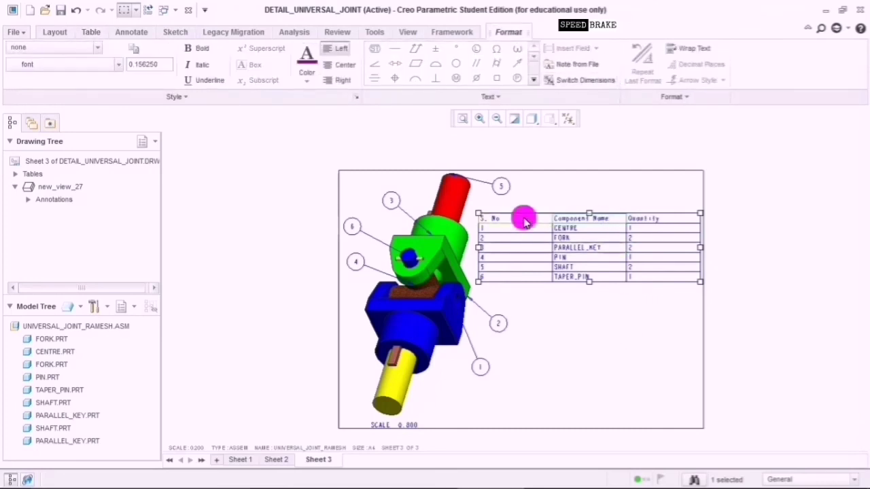
pyautogui.click(563, 318)
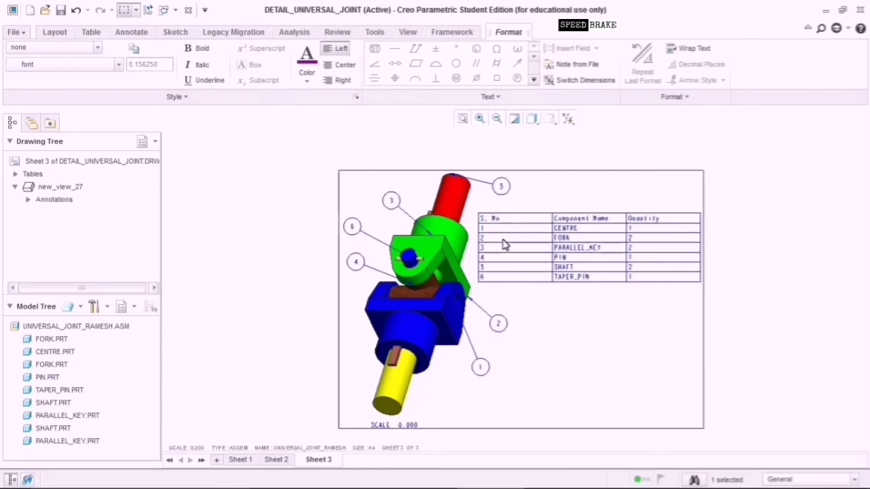
pyautogui.moveTo(474, 203); pyautogui.dragTo(711, 290)
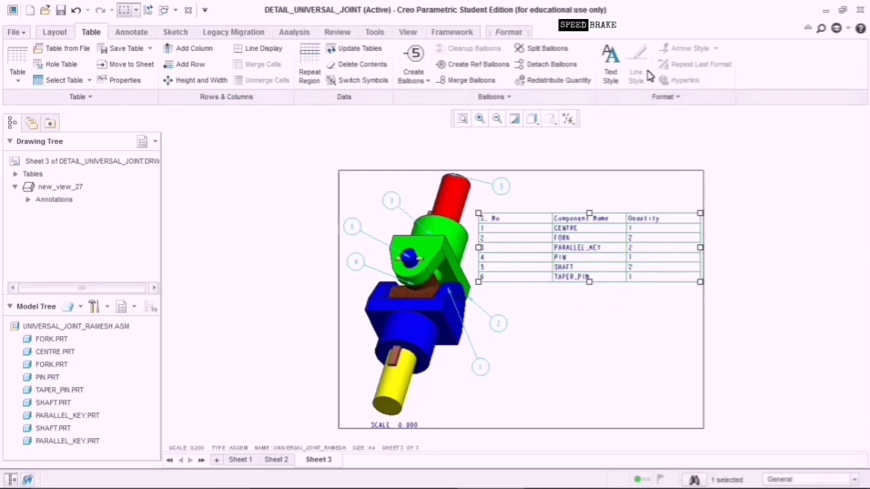
# Set the table's text font to Spartan One Two MT Bold, keeping the text blue.
pyautogui.click(610, 73)
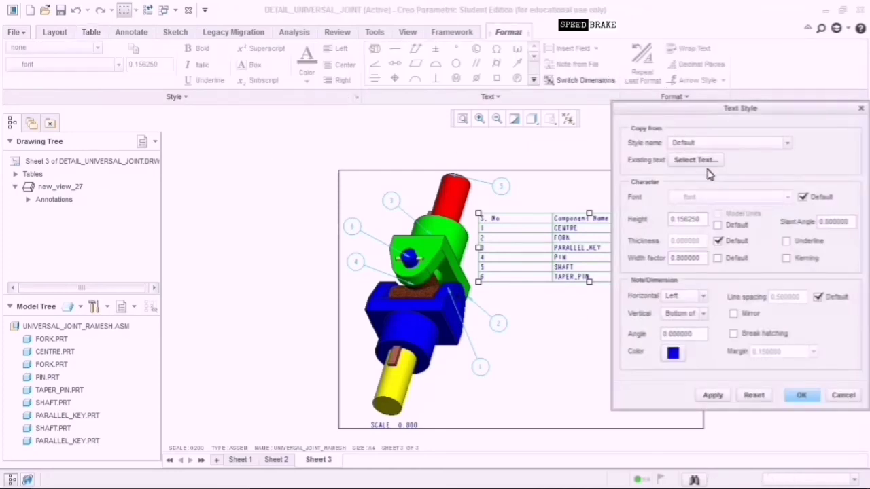
pyautogui.click(804, 197)
pyautogui.click(788, 199)
pyautogui.scroll(-10, 771, 283)
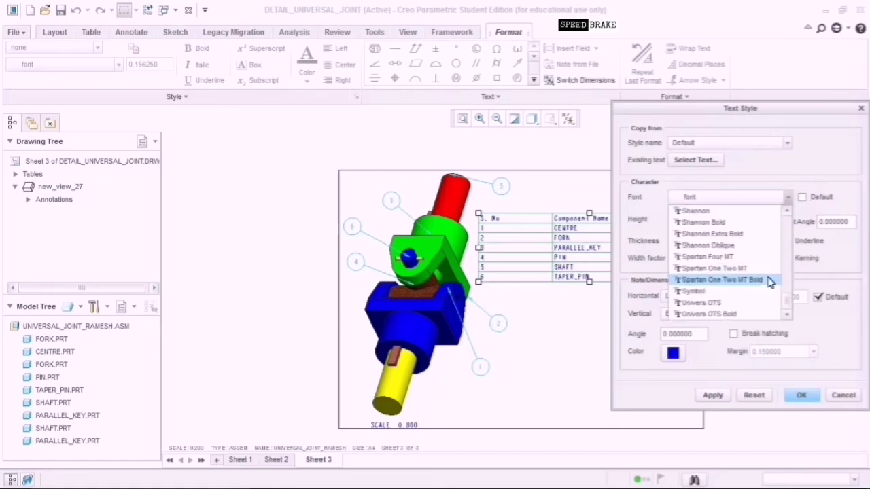
pyautogui.click(771, 280)
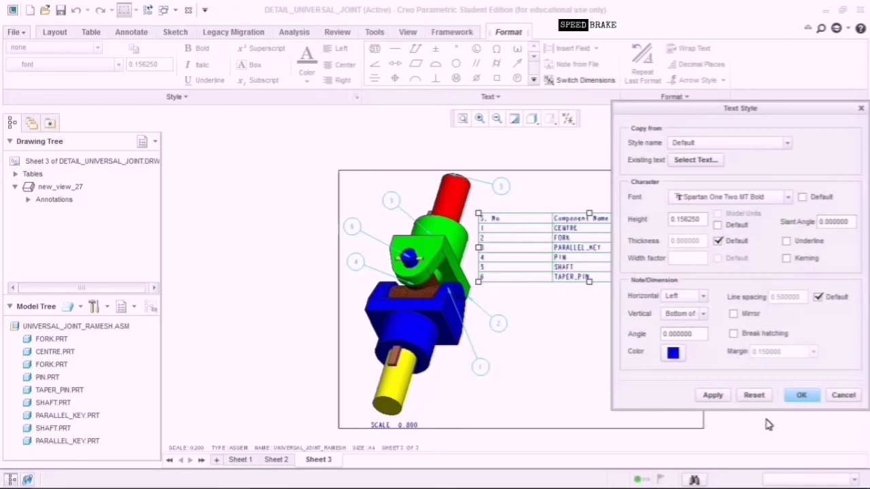
pyautogui.click(684, 359)
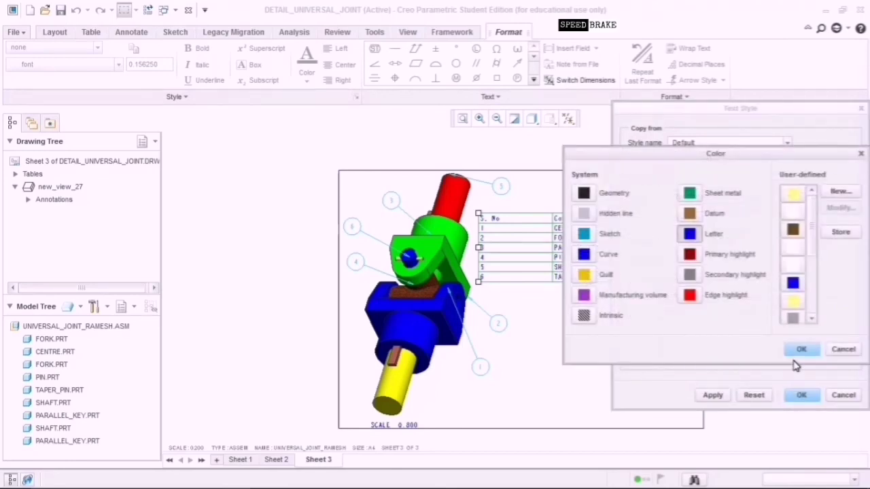
pyautogui.click(801, 349)
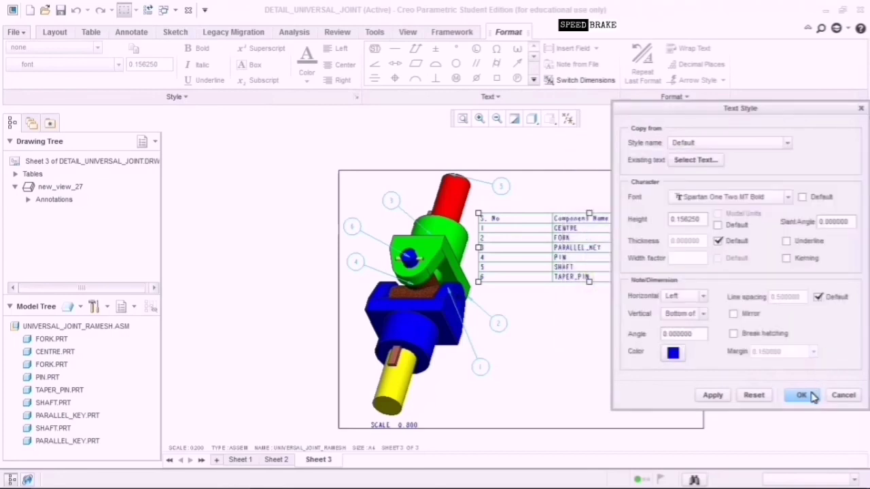
pyautogui.click(724, 400)
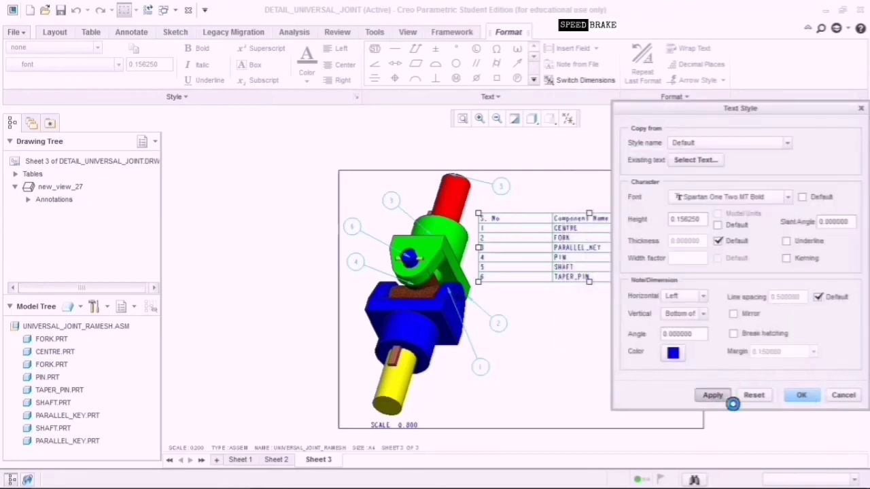
pyautogui.click(804, 396)
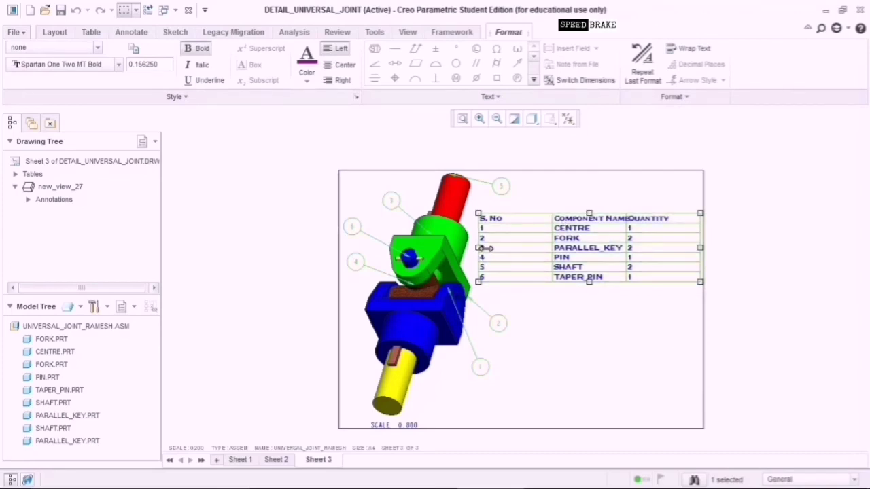
# Centre the S. No and Quantity header cells.
pyautogui.click(528, 220)
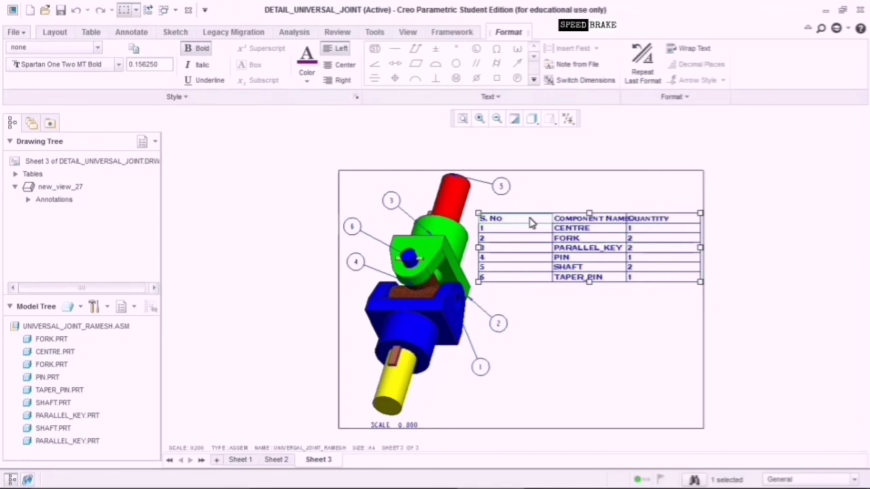
pyautogui.click(340, 65)
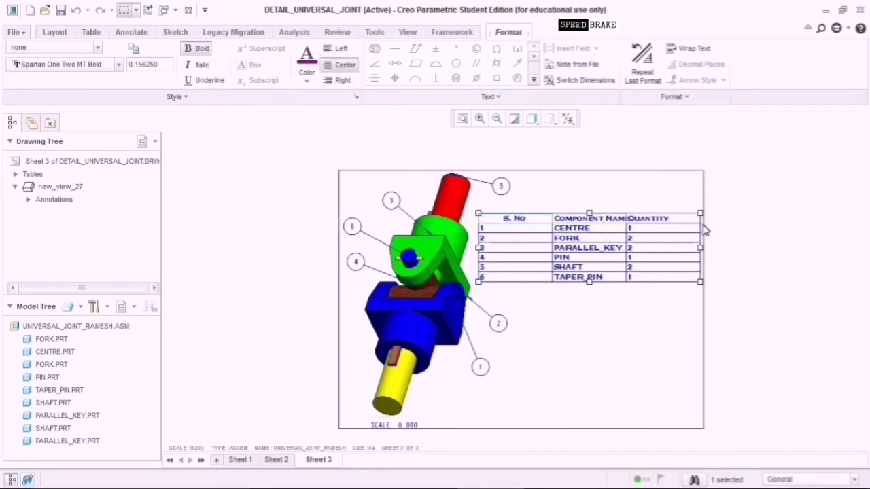
pyautogui.click(670, 220)
pyautogui.click(339, 65)
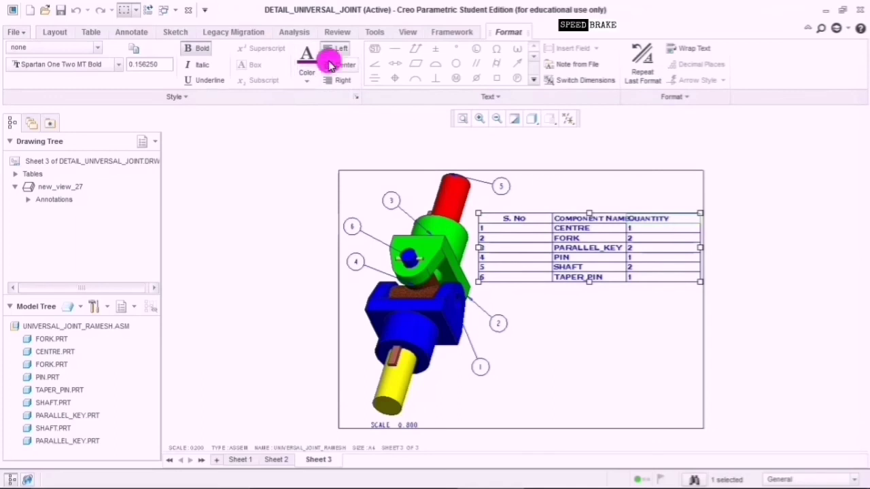
# Centre the S. No numbers and the Quantity column values.
pyautogui.click(609, 319)
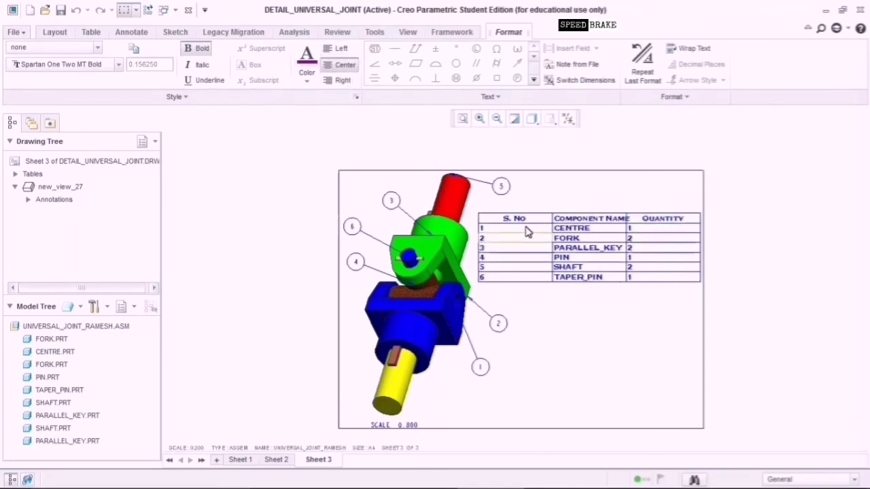
pyautogui.click(528, 231)
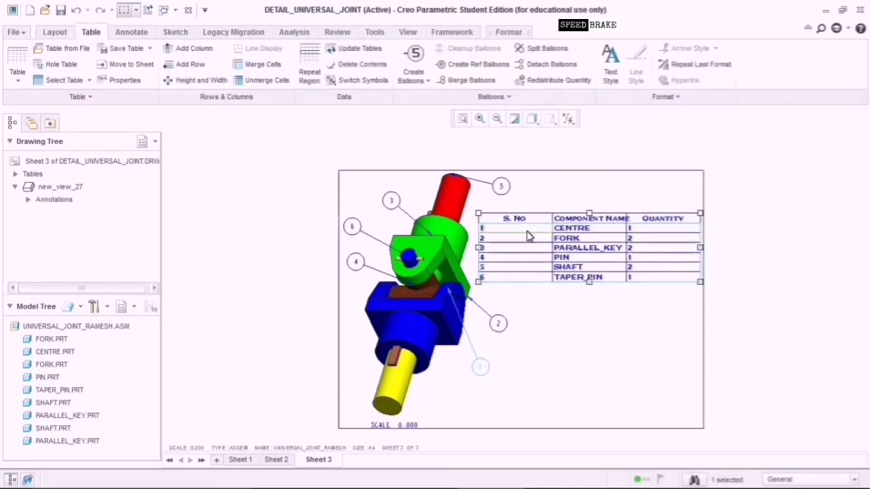
pyautogui.click(539, 299)
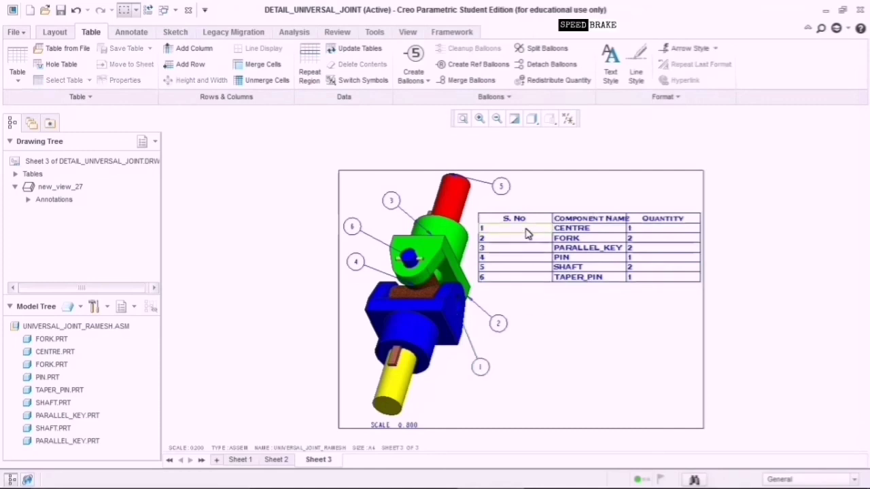
pyautogui.click(526, 229)
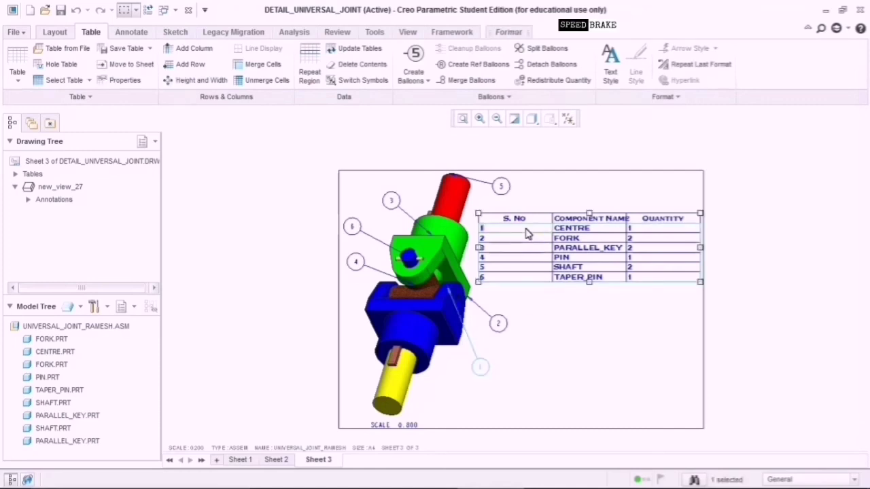
pyautogui.doubleClick(528, 233)
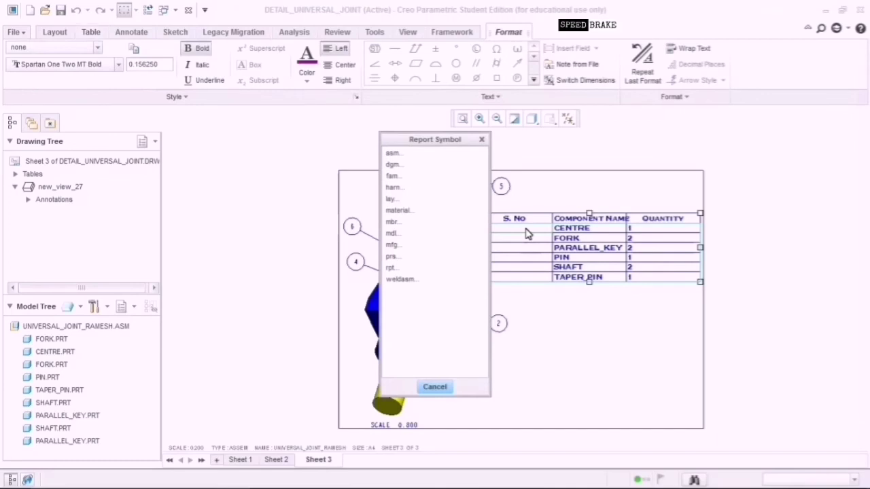
pyautogui.click(482, 139)
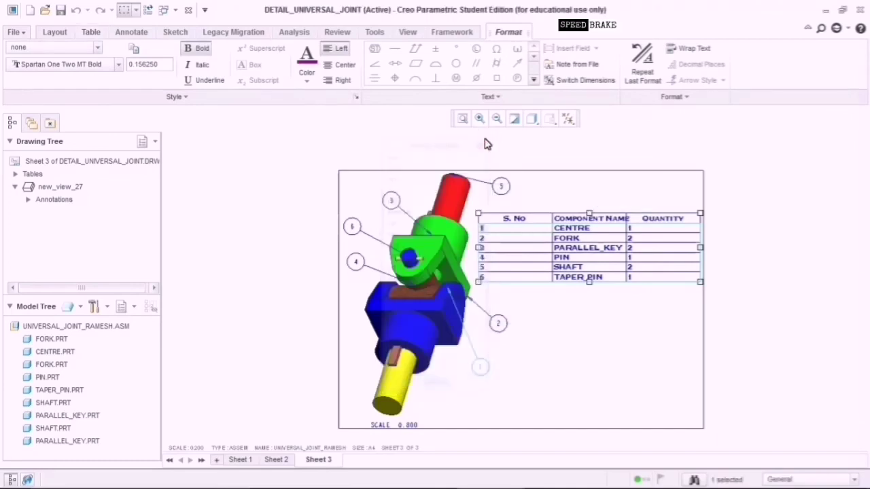
pyautogui.click(345, 64)
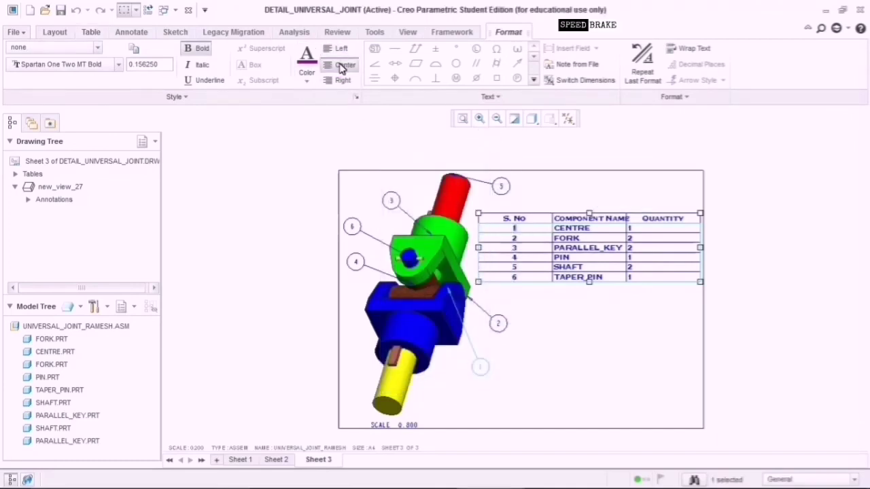
pyautogui.click(646, 233)
pyautogui.click(345, 65)
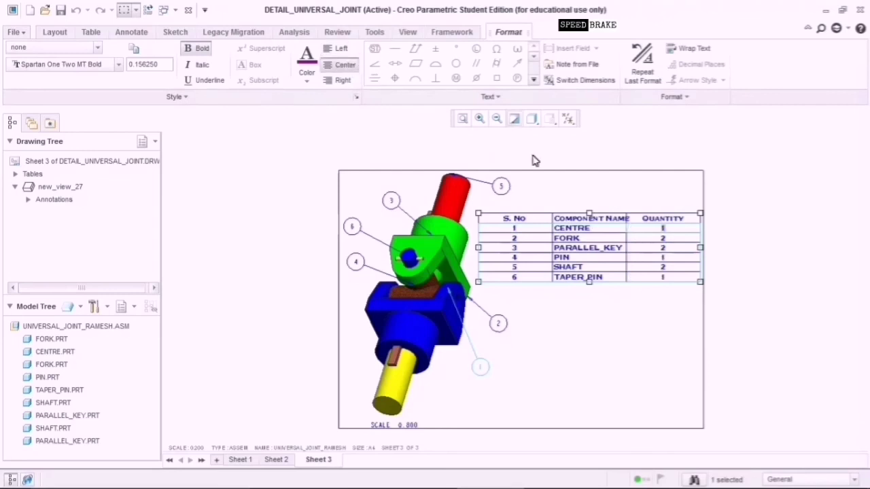
# Colour the header row text (S. No, Component Name, Quantity) red.
pyautogui.click(513, 218)
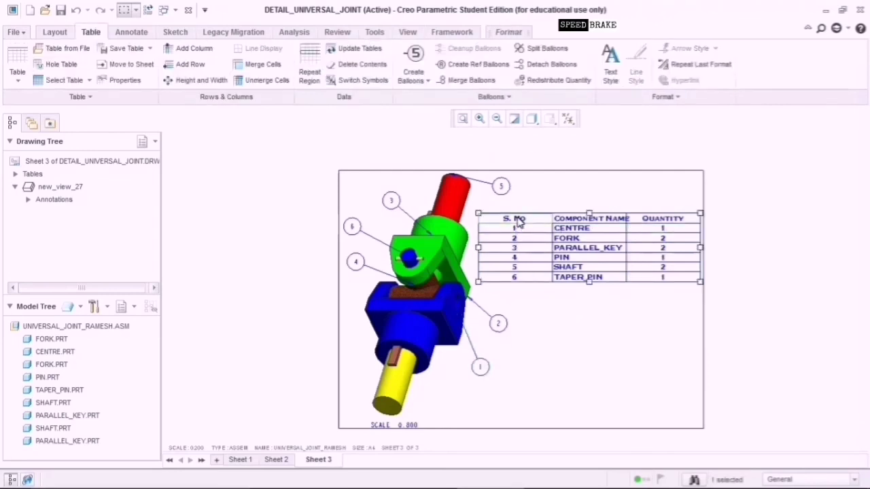
pyautogui.click(517, 220)
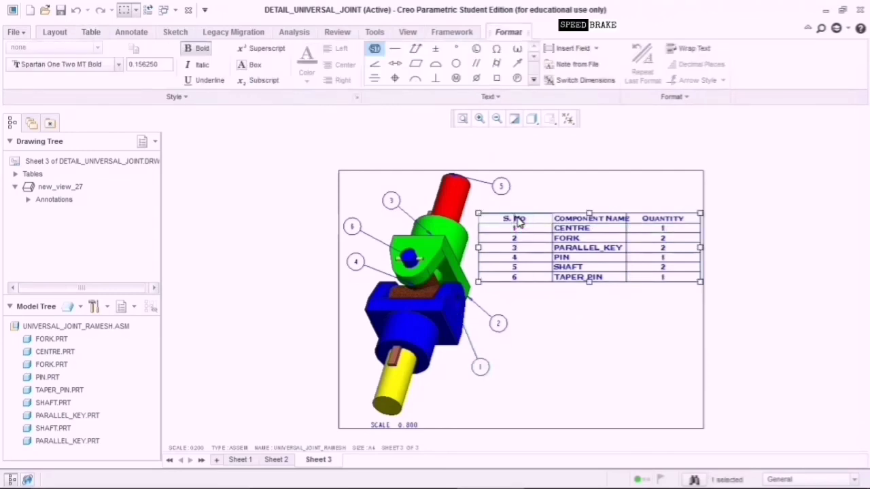
pyautogui.click(579, 356)
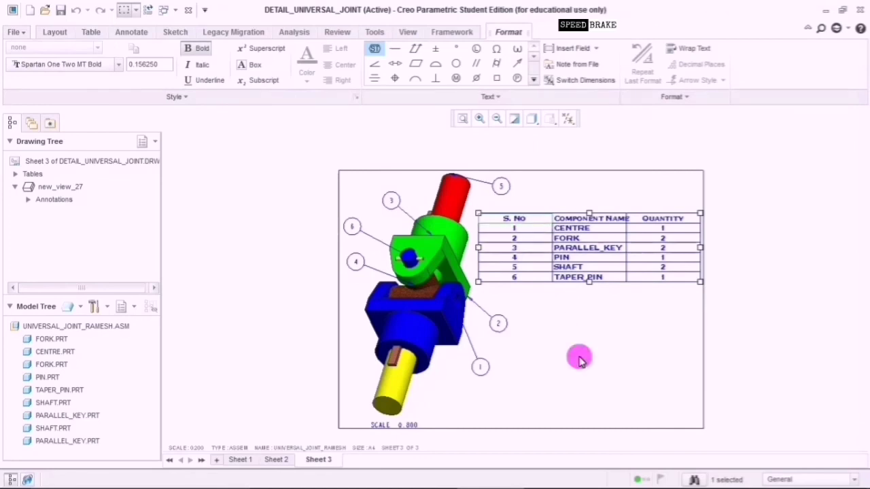
pyautogui.click(515, 218)
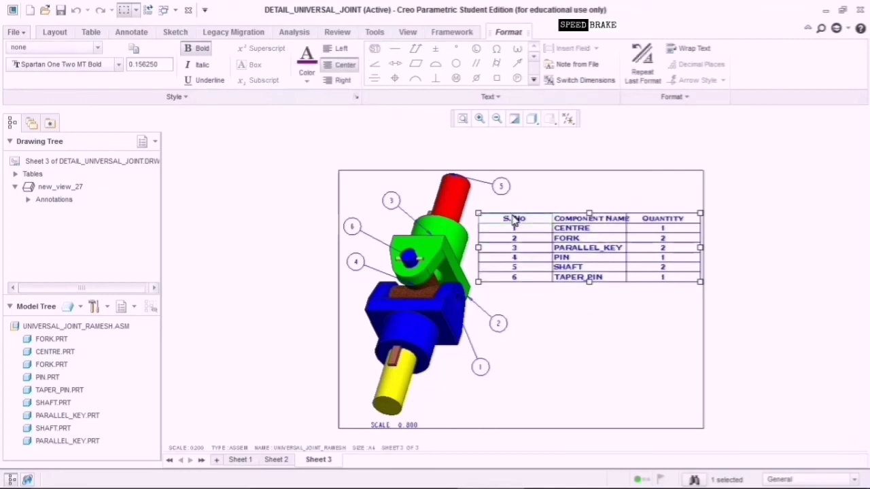
pyautogui.click(306, 76)
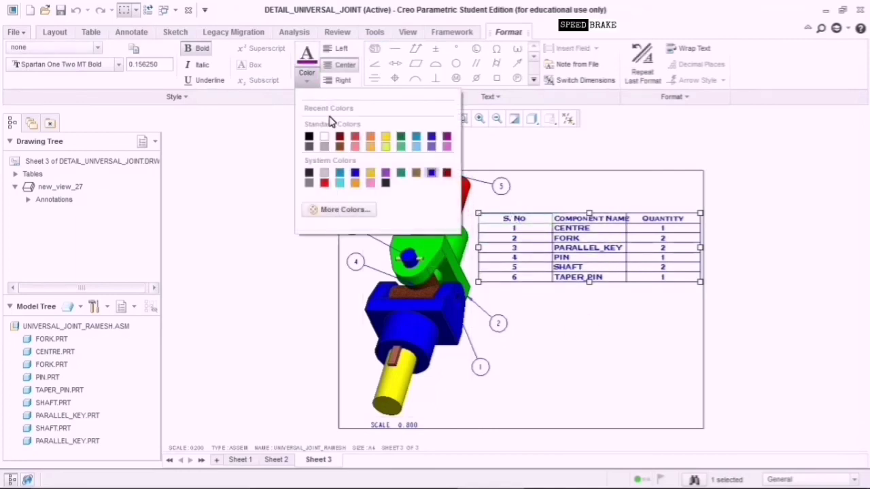
pyautogui.click(324, 183)
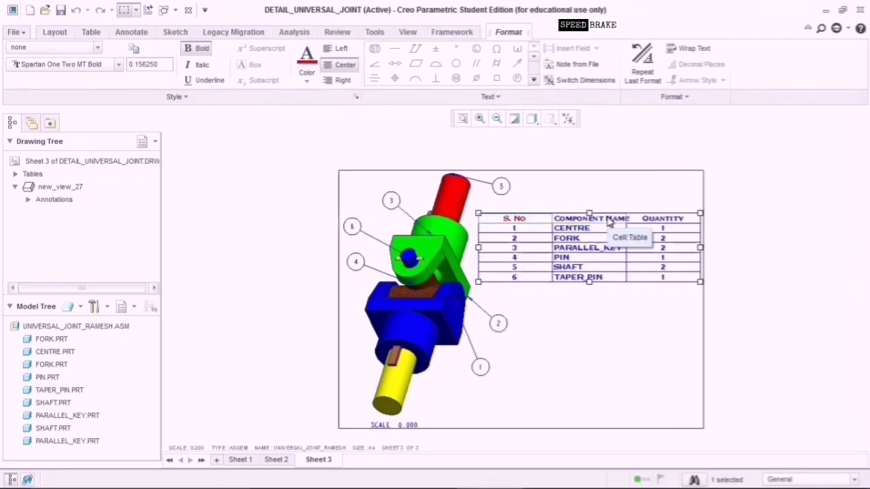
pyautogui.keyDown('ctrl'); pyautogui.click(642, 218); pyautogui.keyUp('ctrl')
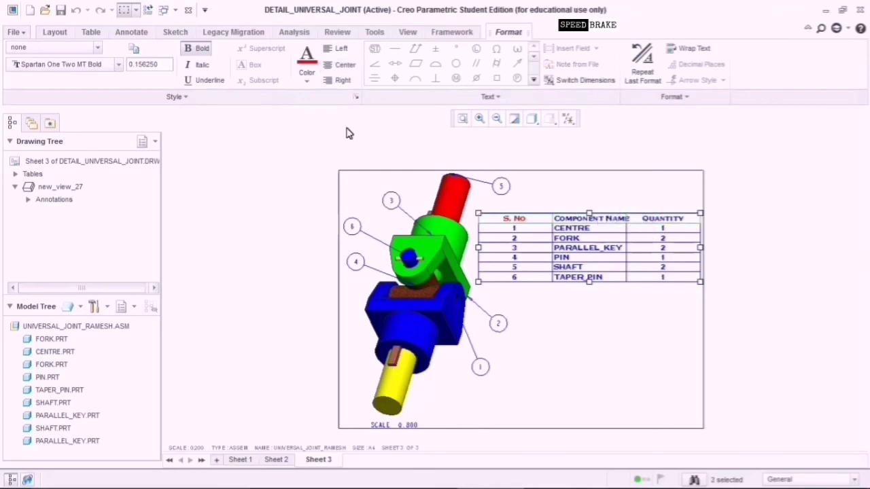
pyautogui.click(580, 324)
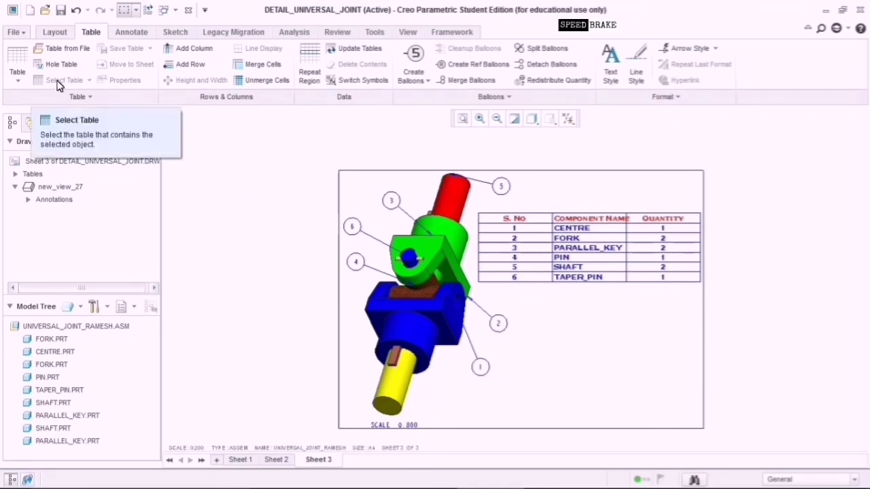
# Insert a 1x1 table above the BOM beside balloon 5 and type 'UNIVERSAL JOINT ASSEMBLY' in it.
pyautogui.click(17, 68)
pyautogui.click(17, 106)
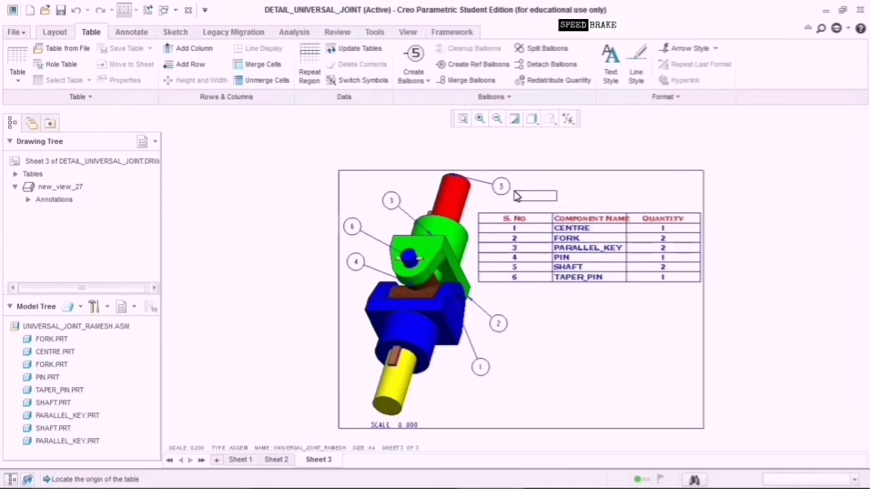
pyautogui.click(514, 196)
pyautogui.doubleClick(522, 198)
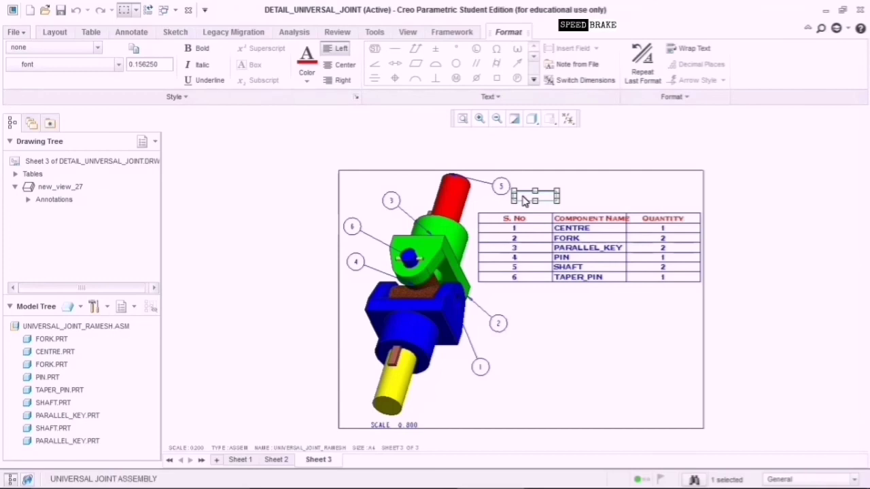
pyautogui.doubleClick(544, 198)
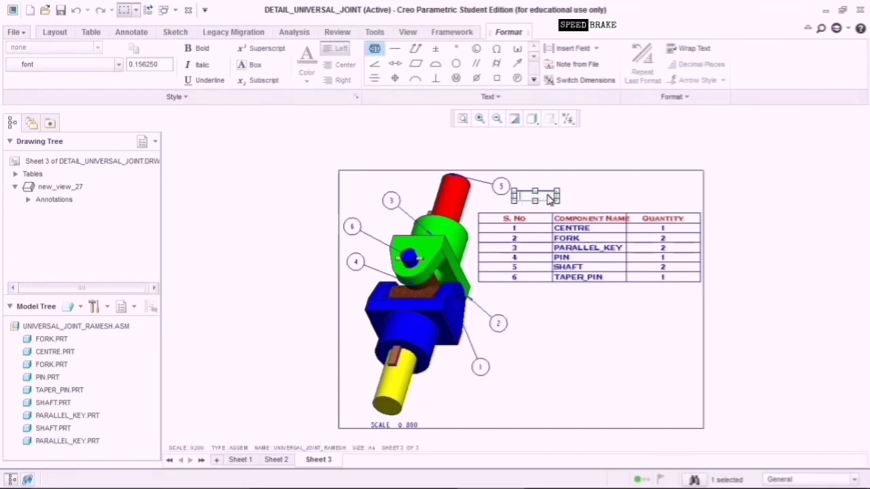
pyautogui.write('UNIVERSAL JOINT ASSEMB')
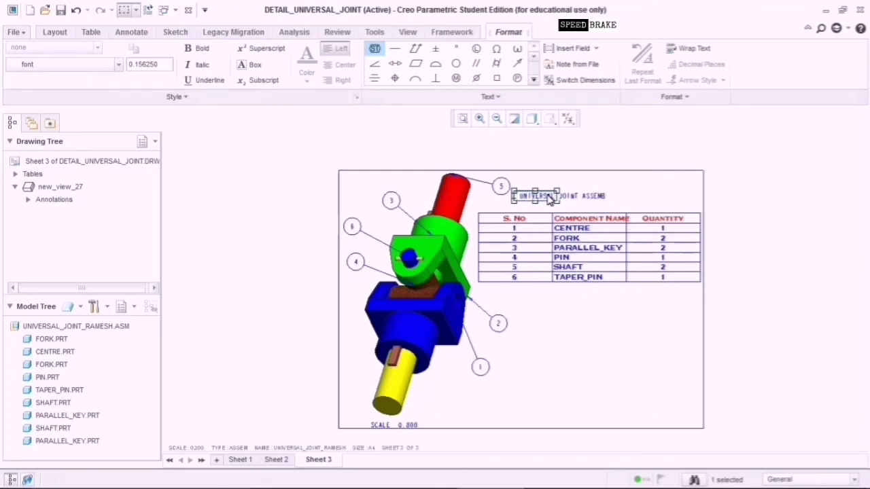
pyautogui.write('LY')
pyautogui.click(615, 354)
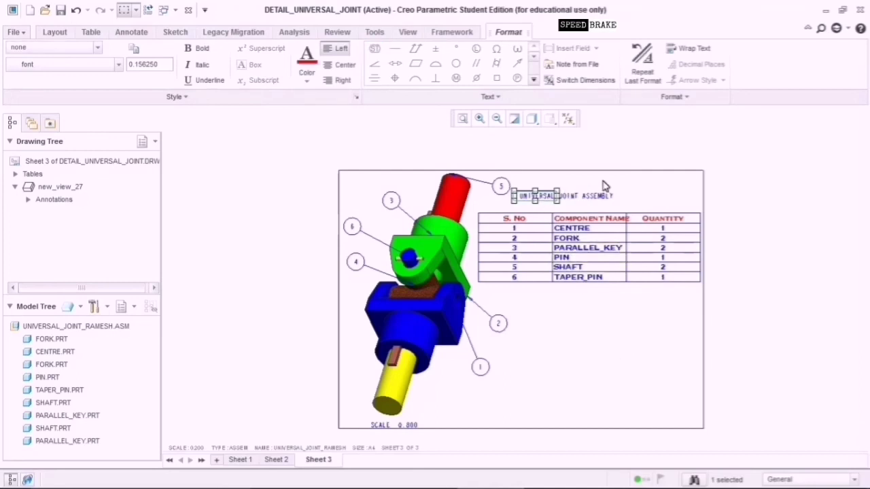
pyautogui.click(650, 188)
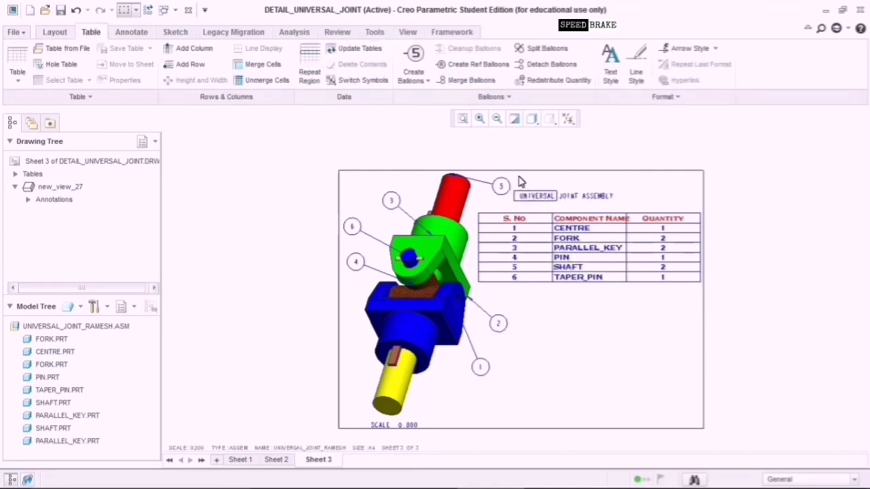
pyautogui.moveTo(517, 181); pyautogui.dragTo(617, 201)
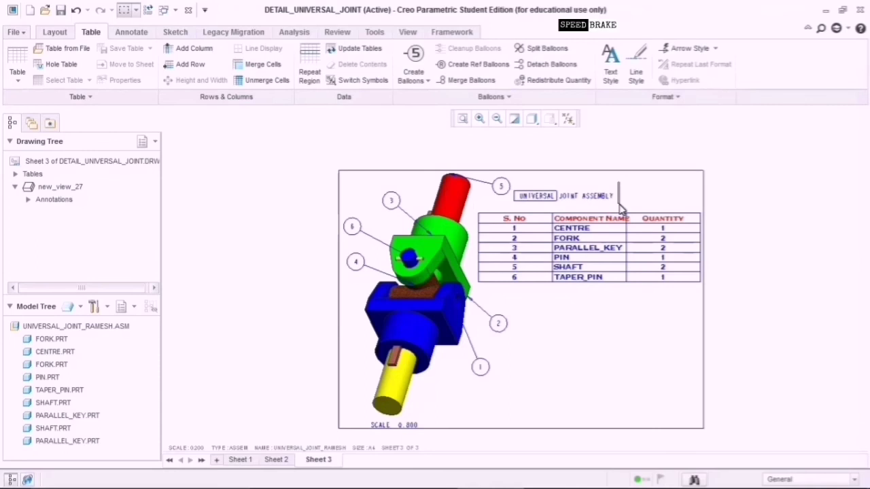
pyautogui.click(519, 196)
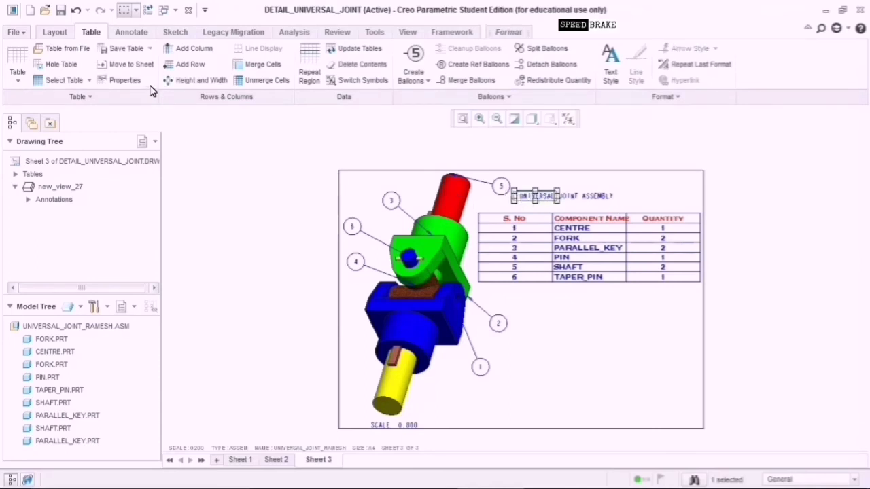
# Widen the title cell's column to 3.375 in Height and Width, previewing before applying.
pyautogui.click(176, 80)
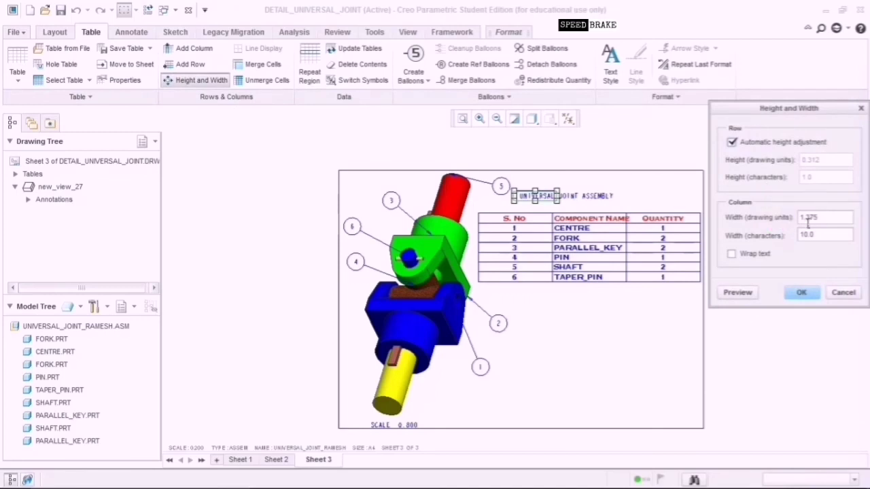
pyautogui.click(808, 219)
pyautogui.write('4')
pyautogui.click(748, 299)
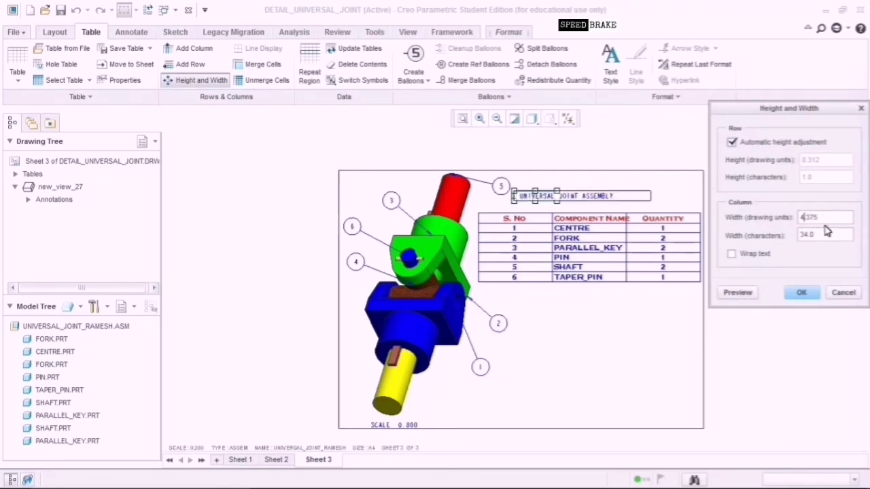
pyautogui.click(749, 293)
pyautogui.click(800, 297)
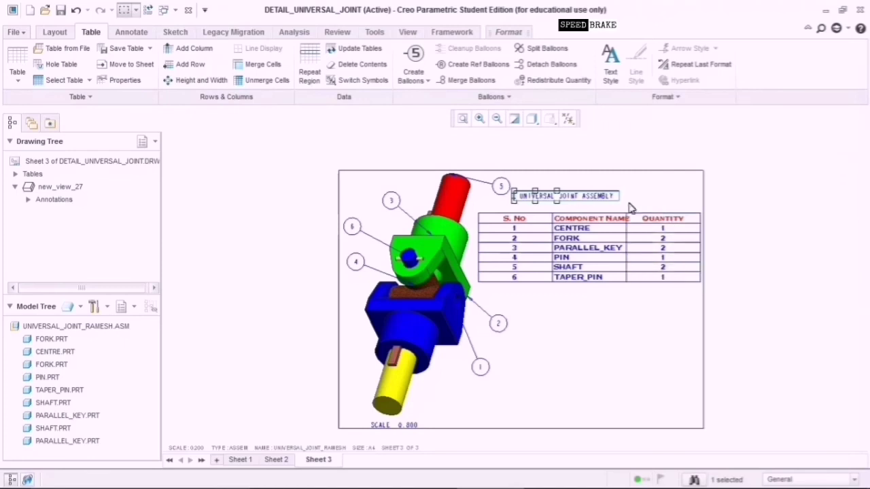
# Make the title purple in Univers OTS Bold and shift it right above the table.
pyautogui.click(611, 85)
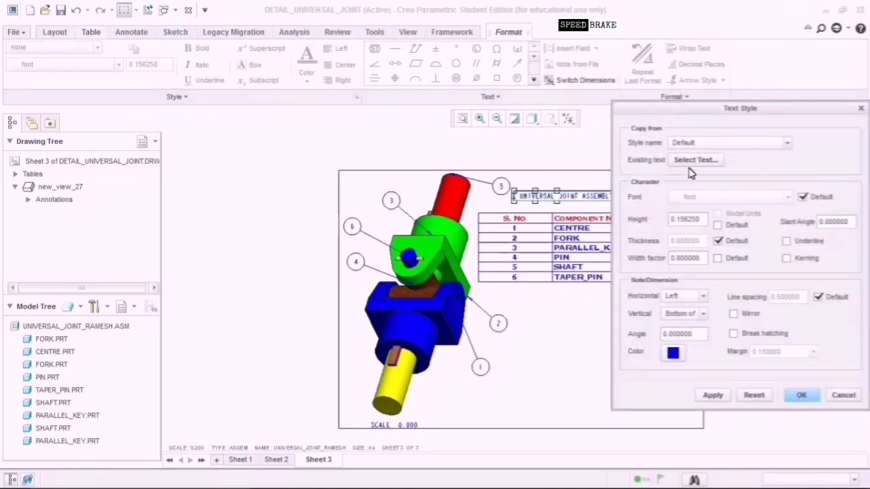
pyautogui.click(802, 196)
pyautogui.click(771, 199)
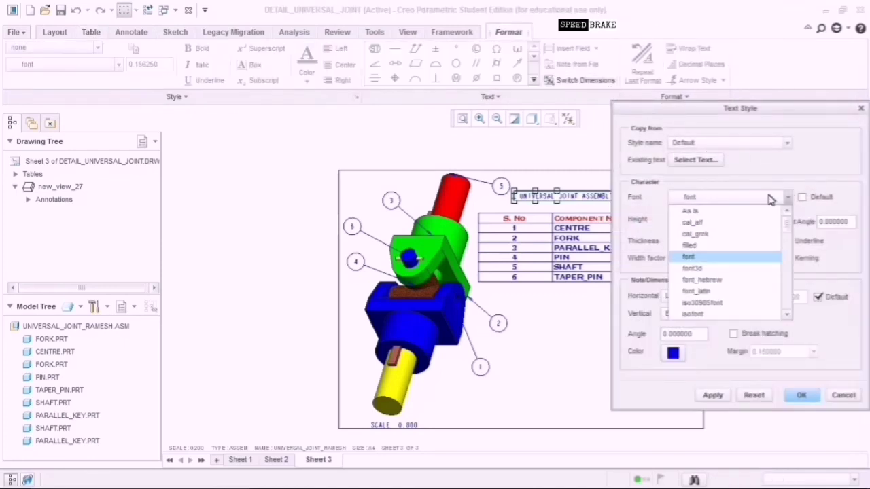
pyautogui.scroll(-10, 728, 316)
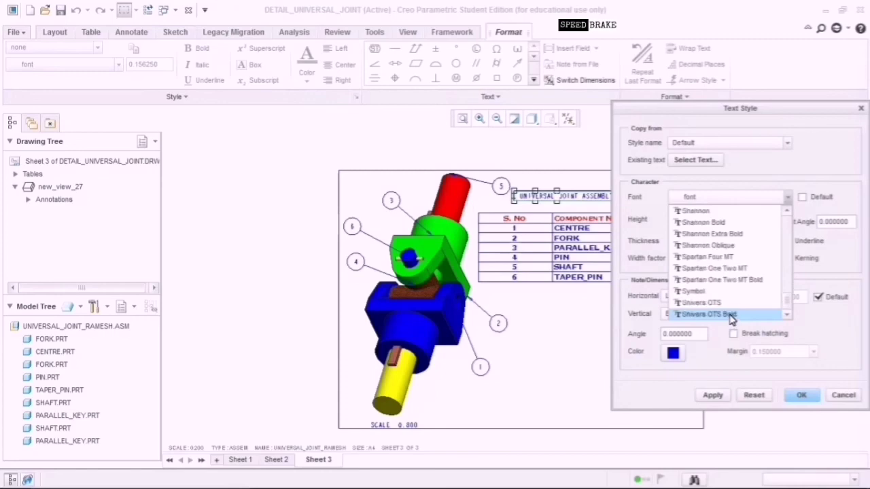
pyautogui.click(707, 314)
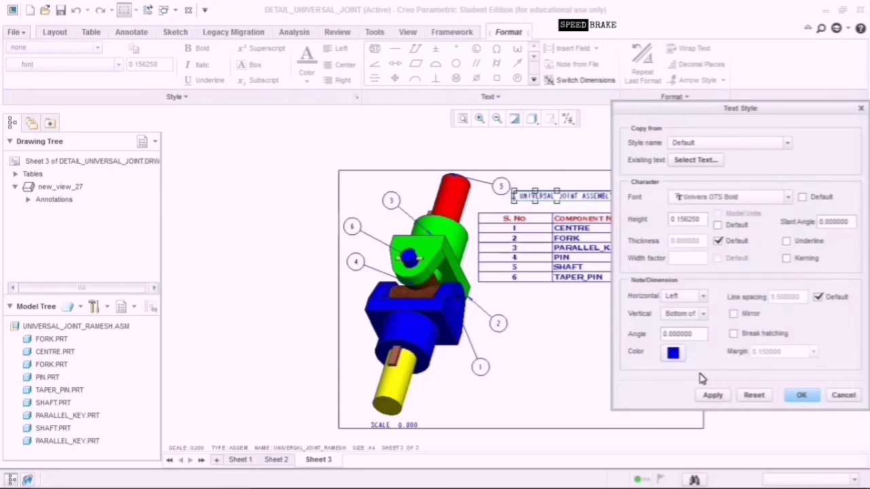
pyautogui.click(674, 353)
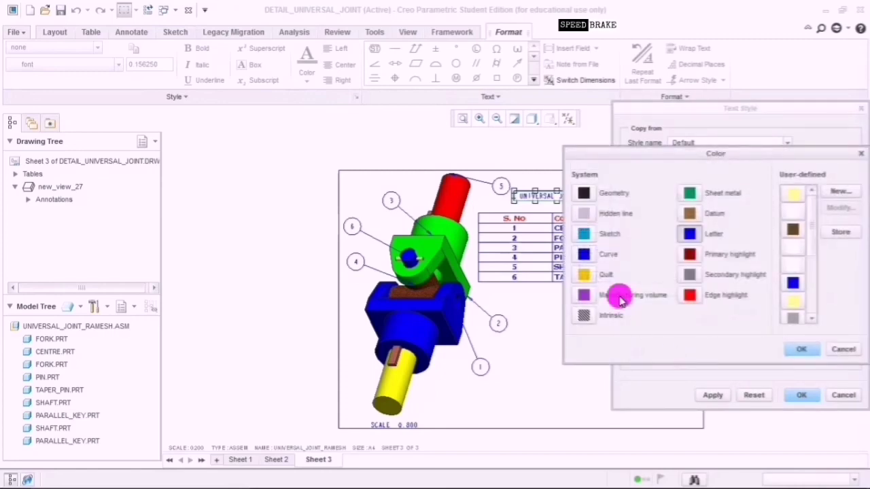
pyautogui.click(583, 296)
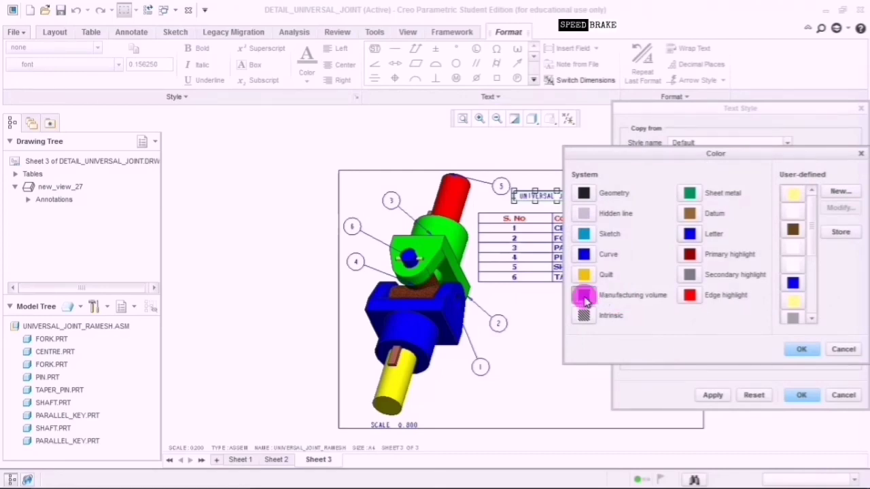
pyautogui.click(801, 350)
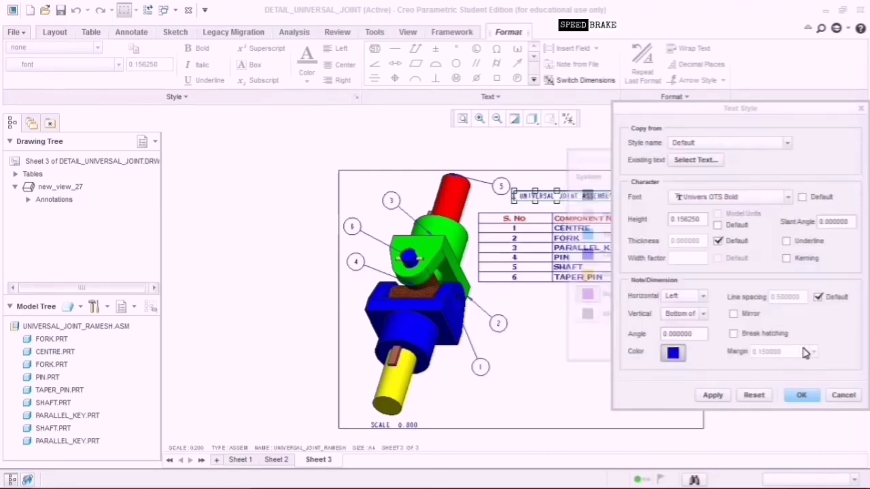
pyautogui.click(712, 396)
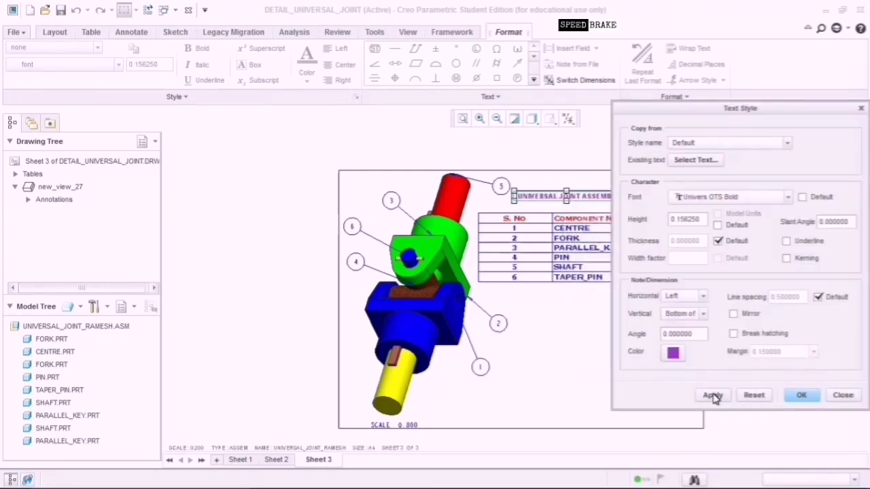
pyautogui.click(799, 395)
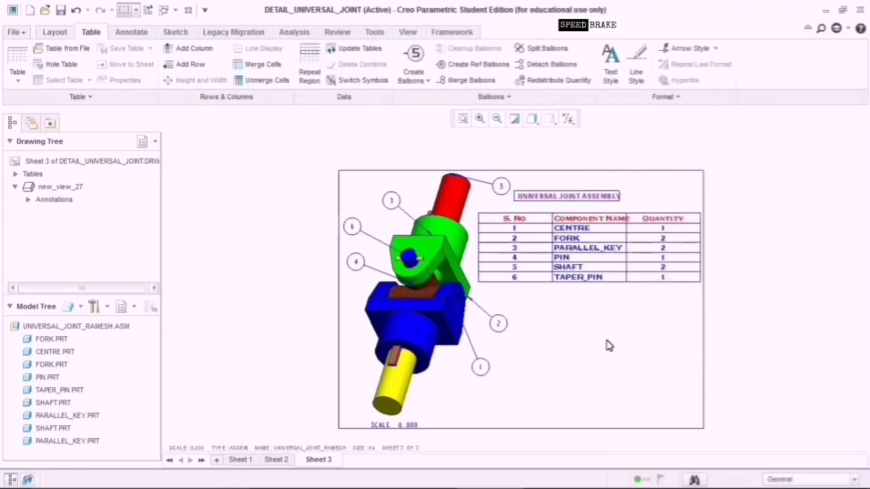
pyautogui.click(605, 202)
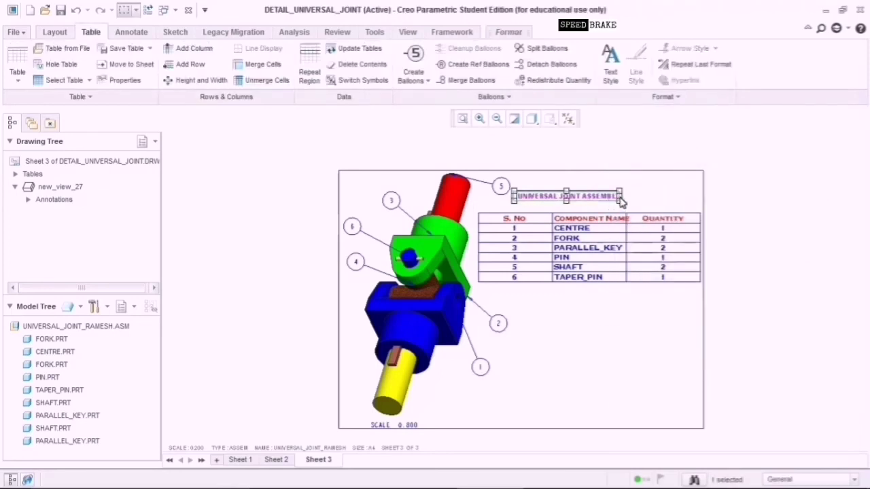
pyautogui.moveTo(628, 202); pyautogui.dragTo(663, 199)
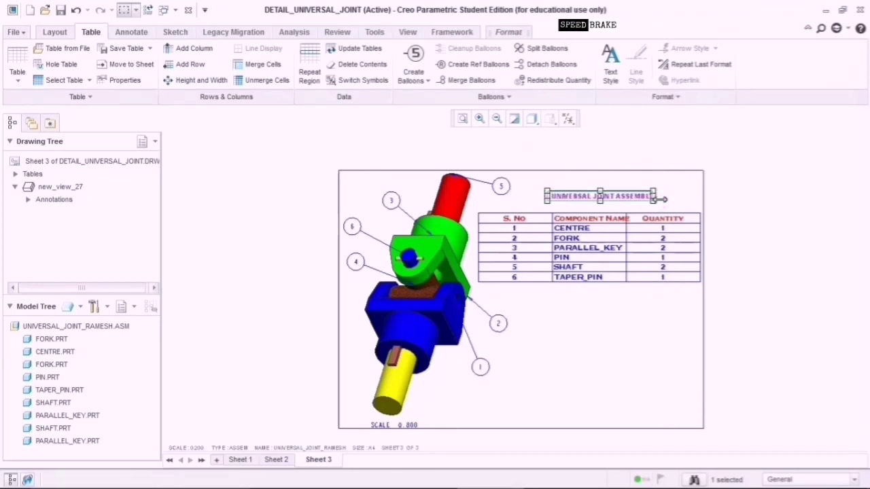
# Change the title's font to CG Omega Bold.
pyautogui.click(619, 87)
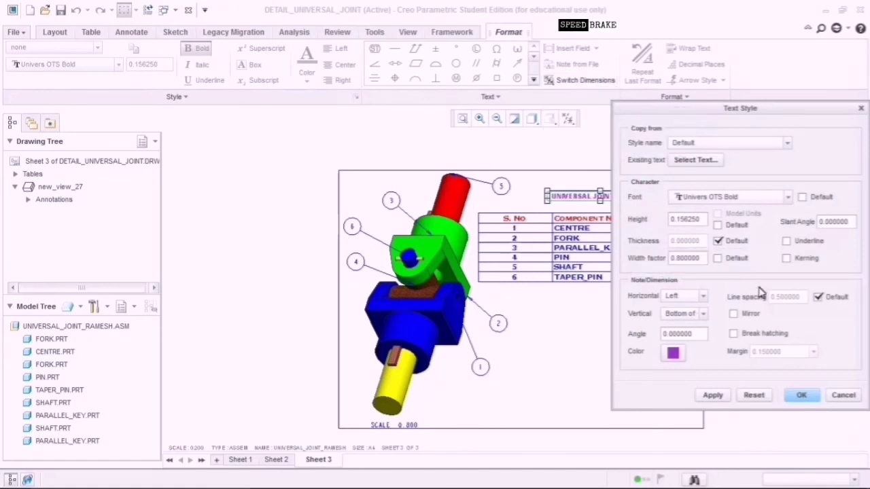
pyautogui.click(789, 196)
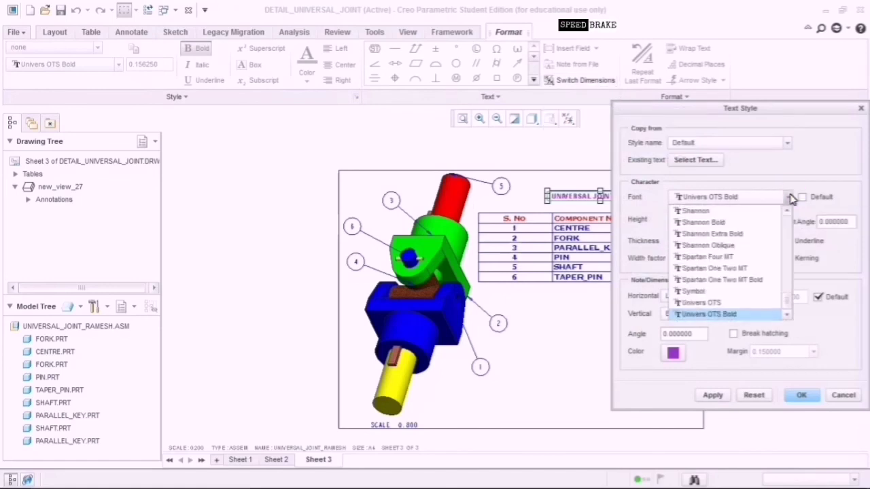
pyautogui.scroll(10, 759, 313)
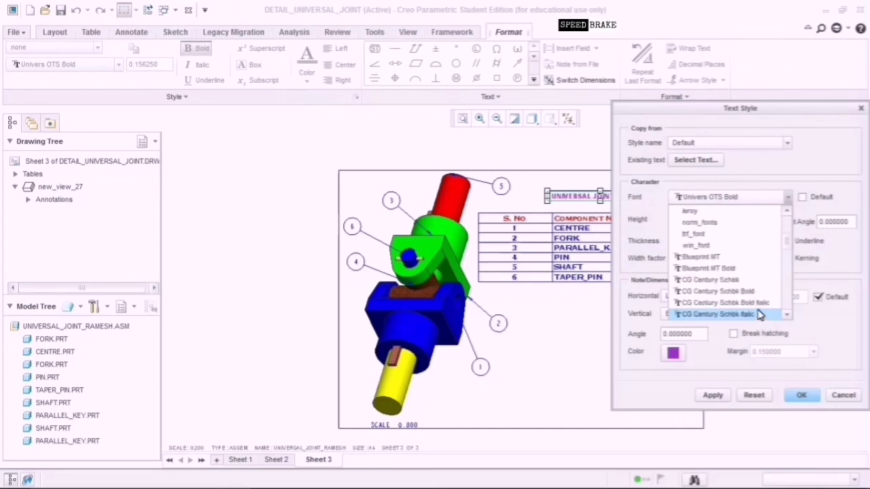
pyautogui.scroll(3, 762, 313)
pyautogui.scroll(-5, 786, 313)
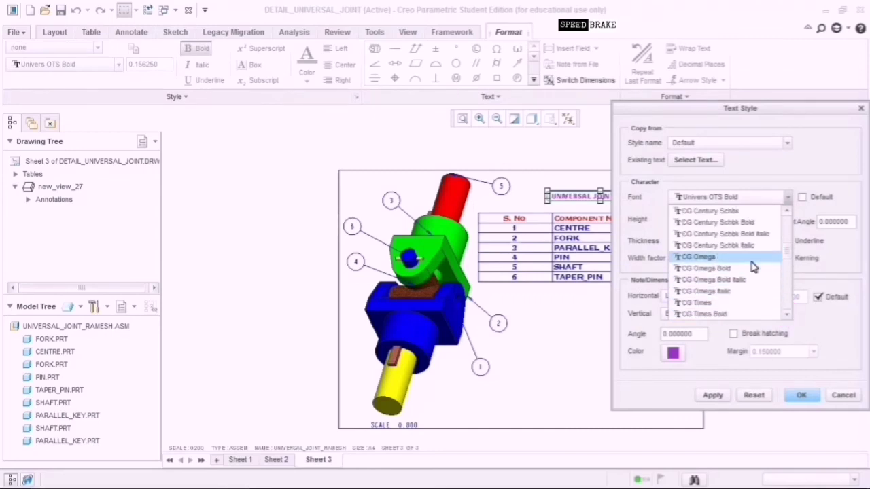
pyautogui.click(753, 269)
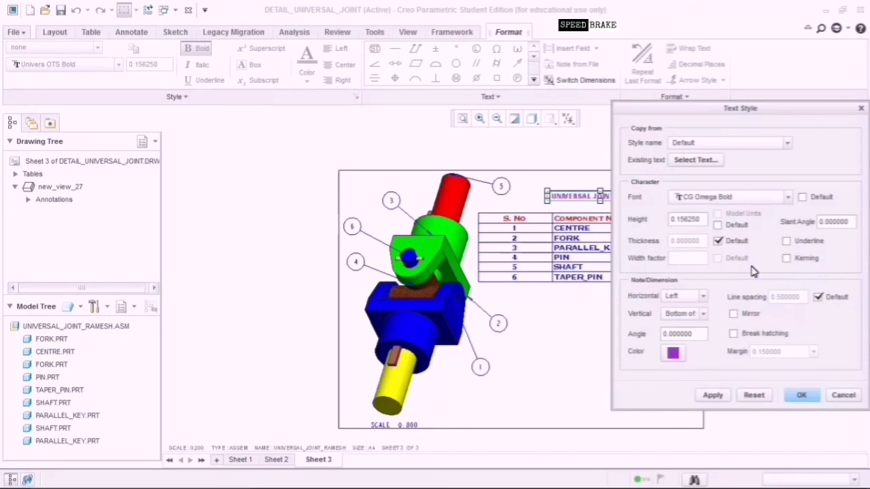
pyautogui.click(715, 397)
pyautogui.click(804, 396)
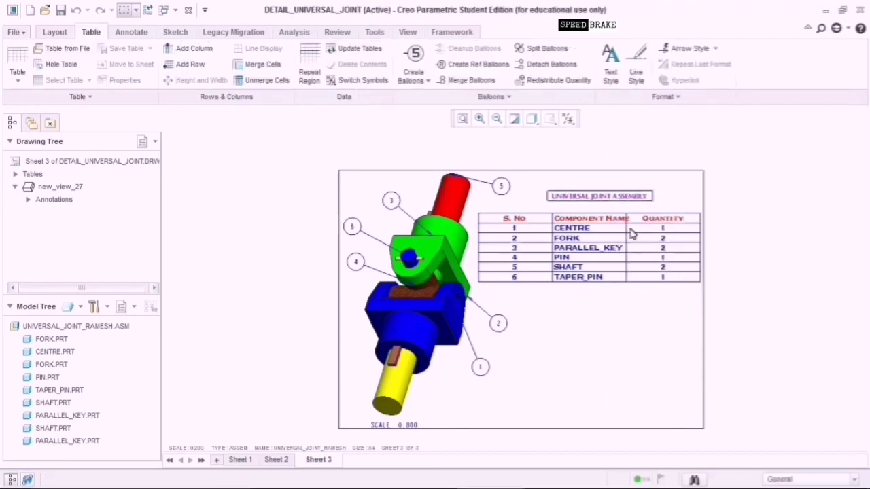
# Change the title's font to Spartan One Two MT Bold.
pyautogui.click(650, 198)
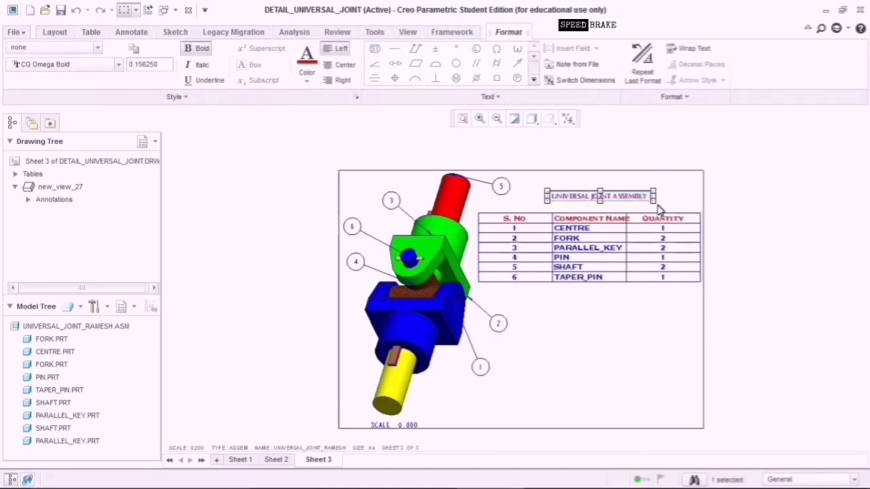
pyautogui.click(677, 199)
pyautogui.click(643, 196)
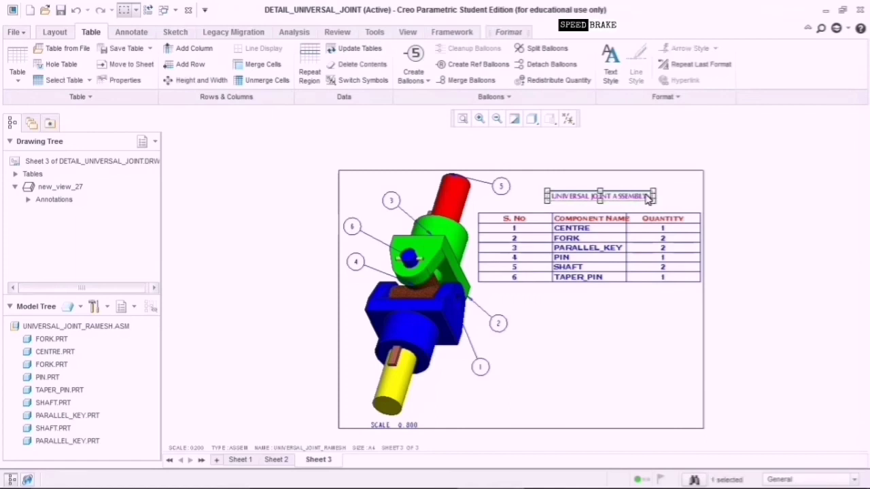
pyautogui.click(610, 66)
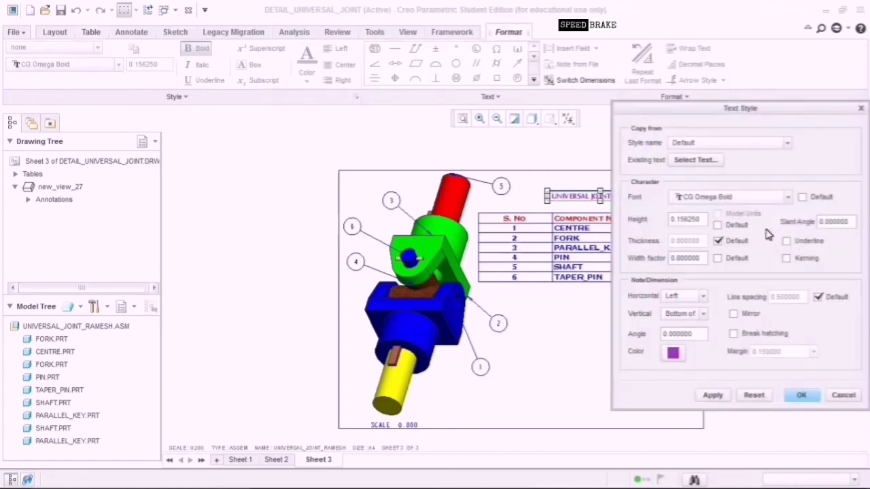
pyautogui.click(756, 199)
pyautogui.scroll(-15, 748, 268)
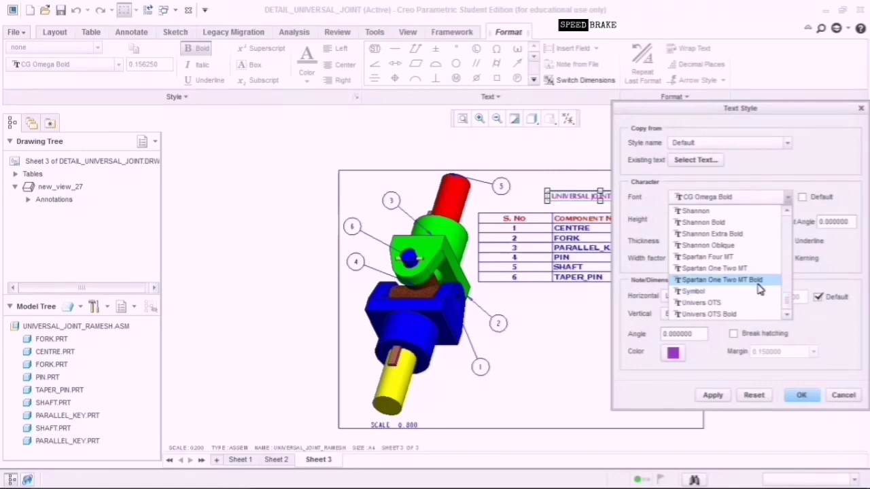
pyautogui.click(759, 280)
pyautogui.click(712, 395)
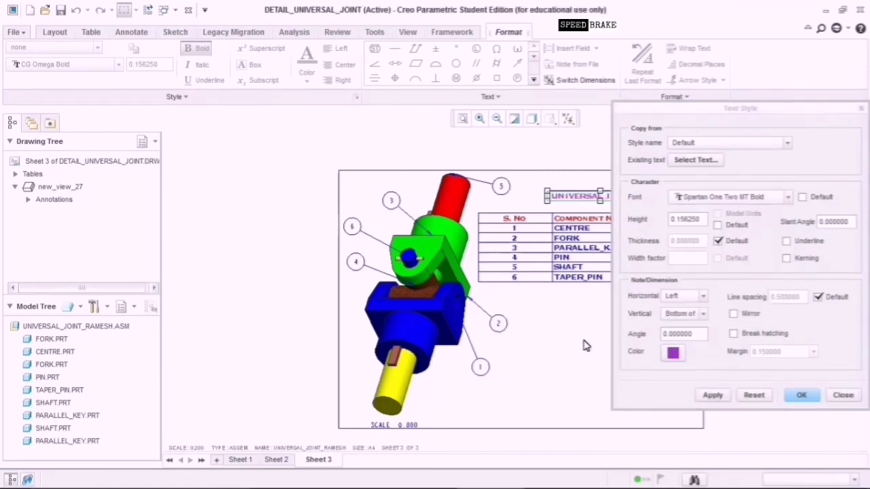
pyautogui.click(808, 398)
pyautogui.click(636, 355)
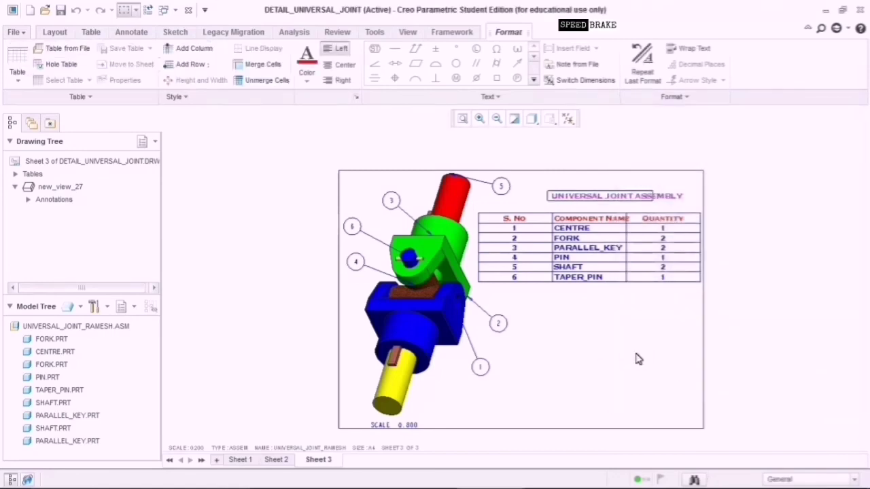
# Set the title cell's column width to 4.375.
pyautogui.click(644, 195)
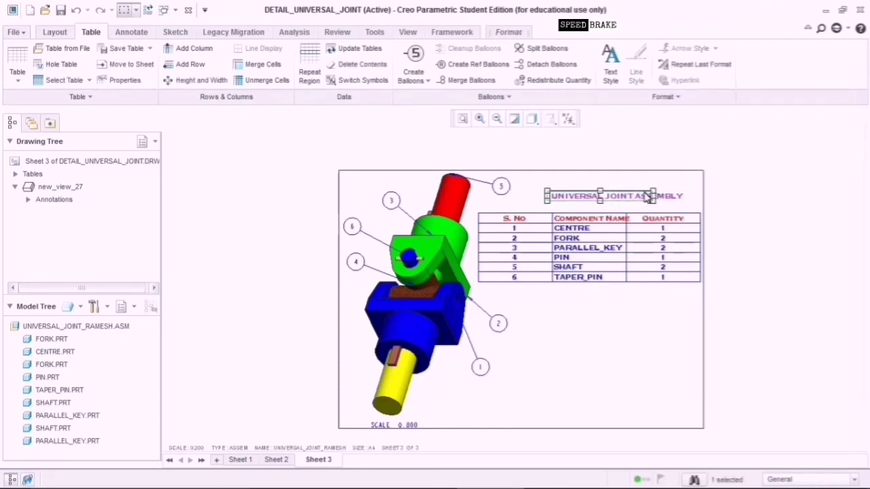
pyautogui.click(217, 82)
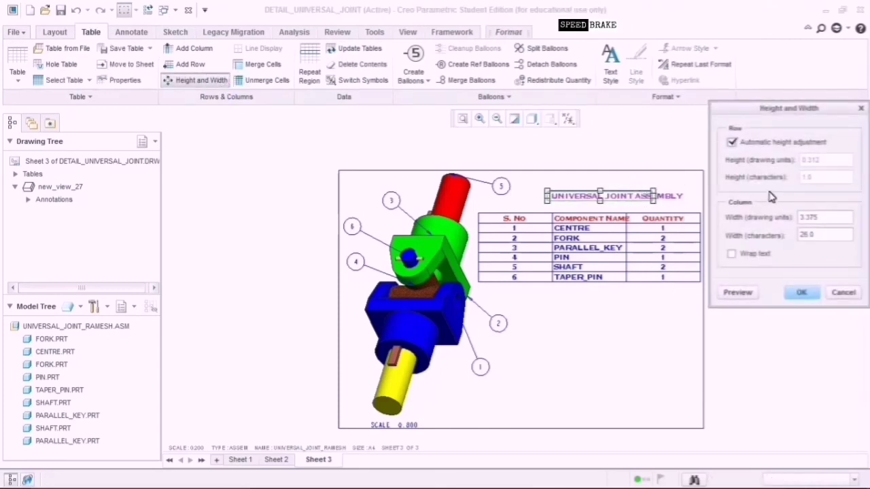
pyautogui.click(807, 219)
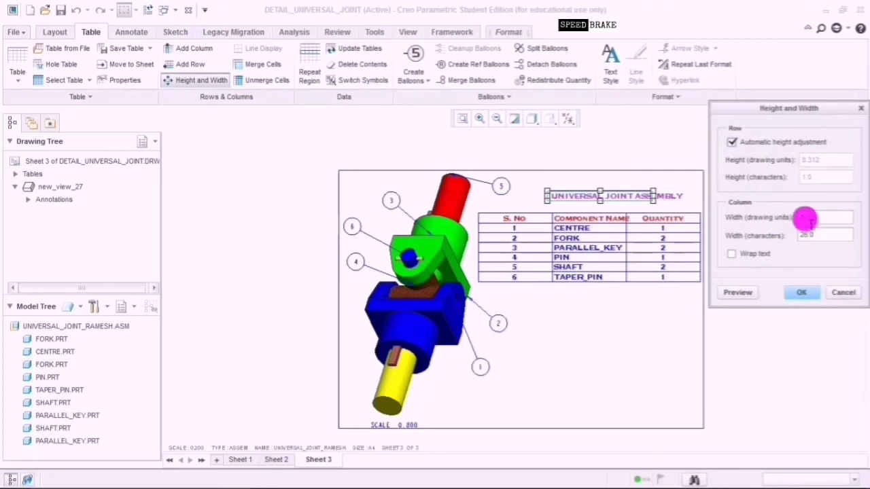
pyautogui.click(804, 220)
pyautogui.press('BackSpace')
pyautogui.write('4.375')
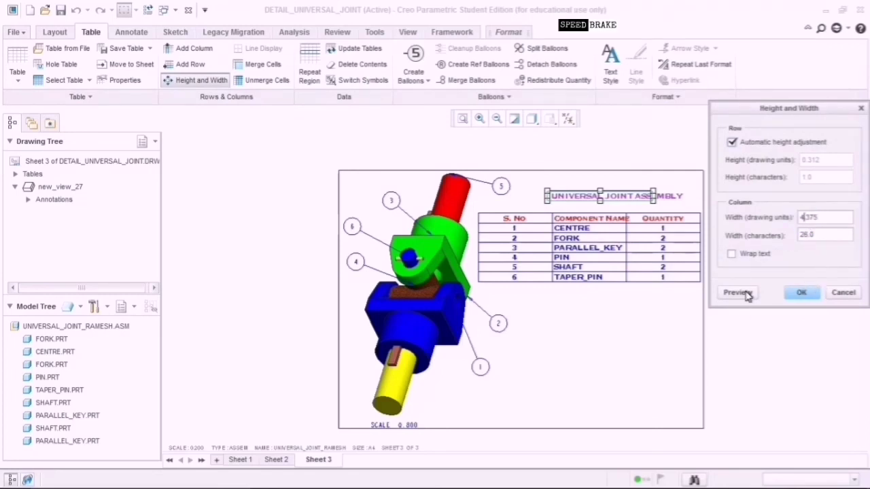
pyautogui.click(747, 293)
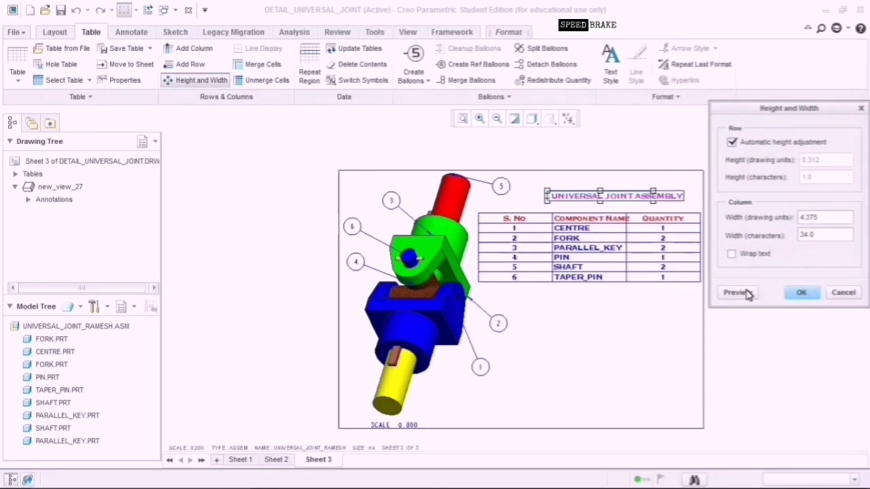
pyautogui.click(802, 294)
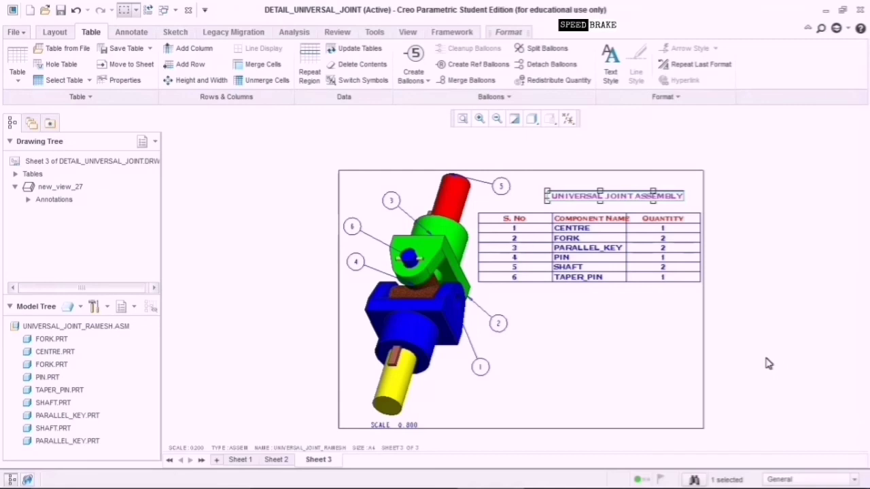
# Open the Table size grid to insert a new table on Sheet 3.
pyautogui.moveTo(693, 488)
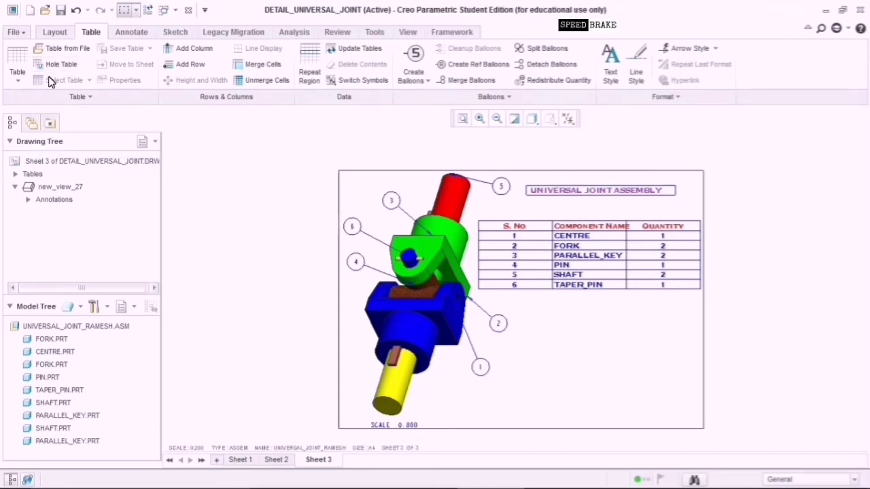
pyautogui.click(21, 70)
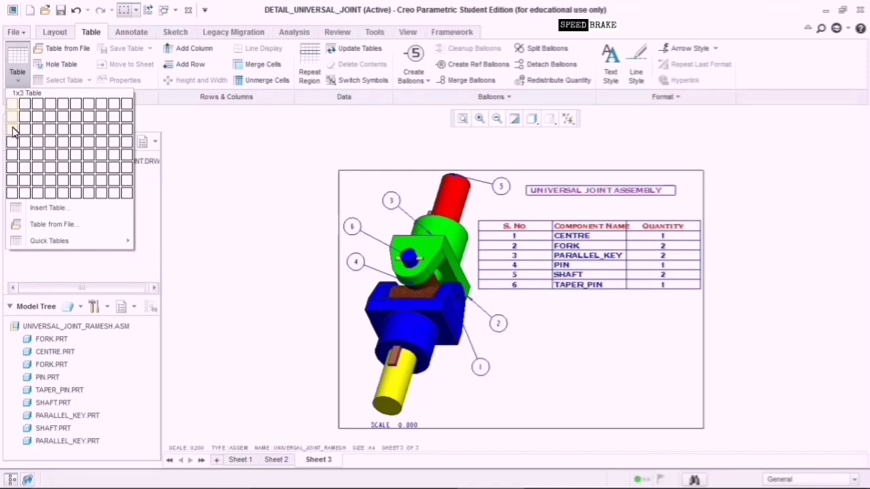
# Place a single-column, six-row table below the parts list.
pyautogui.click(16, 170)
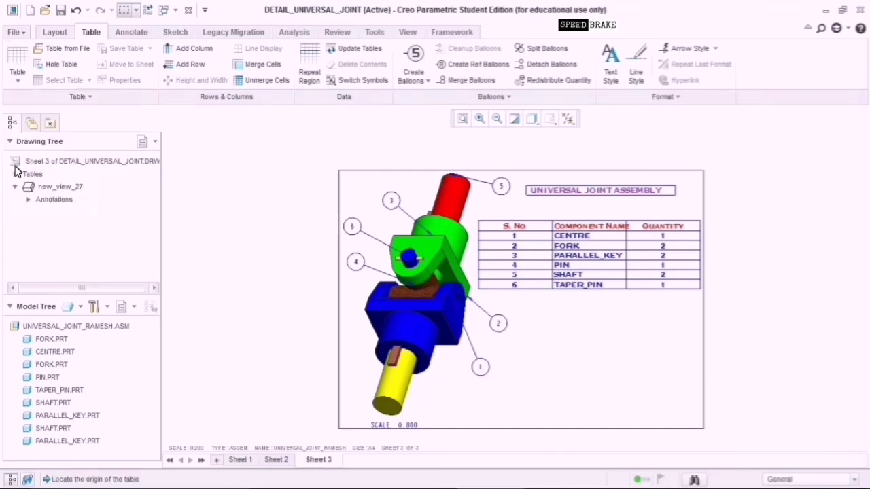
pyautogui.click(543, 314)
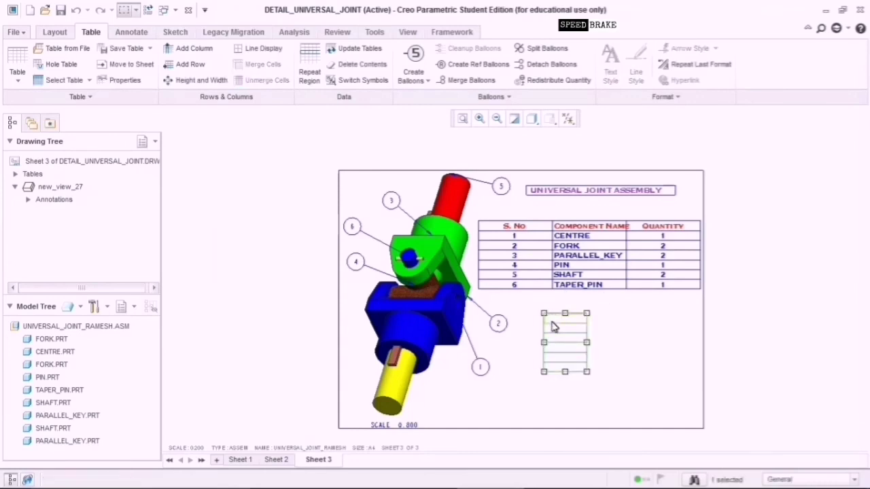
pyautogui.click(605, 329)
pyautogui.click(584, 321)
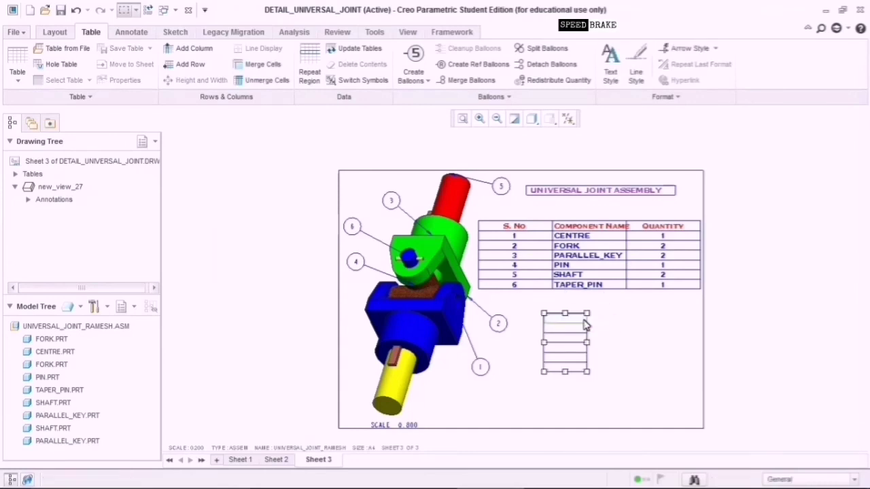
# Place a two-column, six-row table below the parts list instead.
pyautogui.click(17, 71)
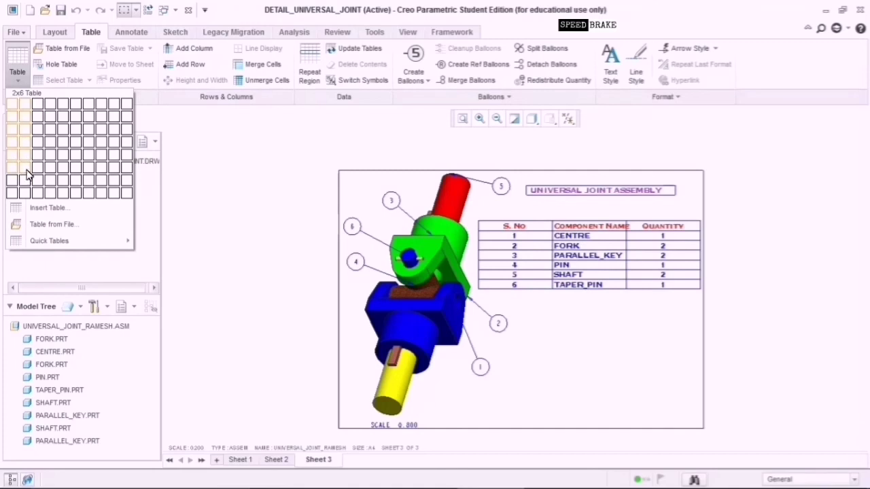
pyautogui.click(27, 175)
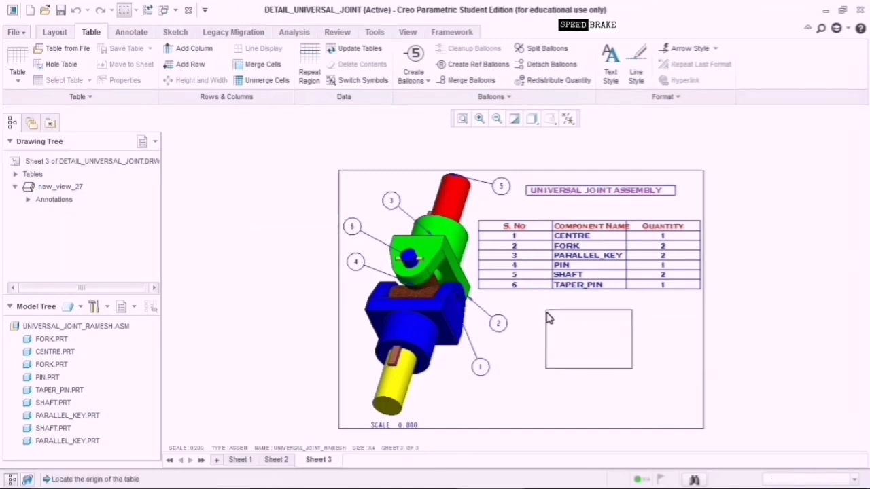
pyautogui.click(548, 315)
pyautogui.doubleClick(559, 316)
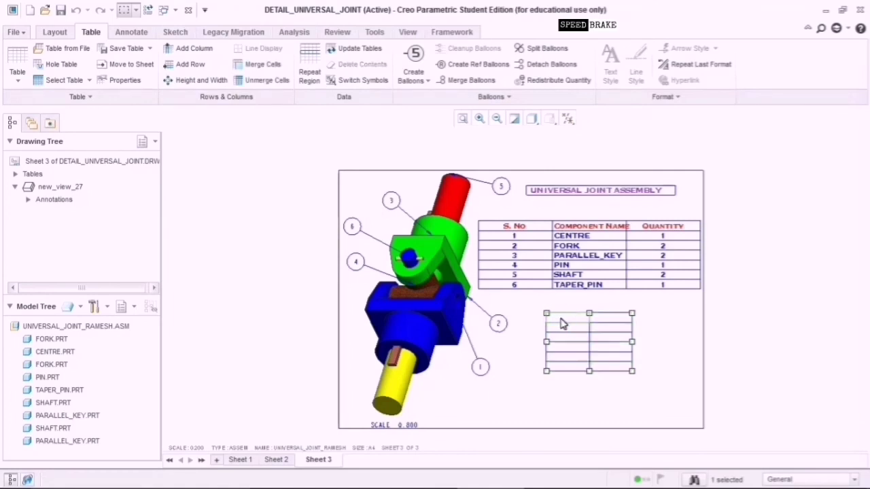
# Head the first row with 'Title' and 'Particulars'.
pyautogui.doubleClick(571, 322)
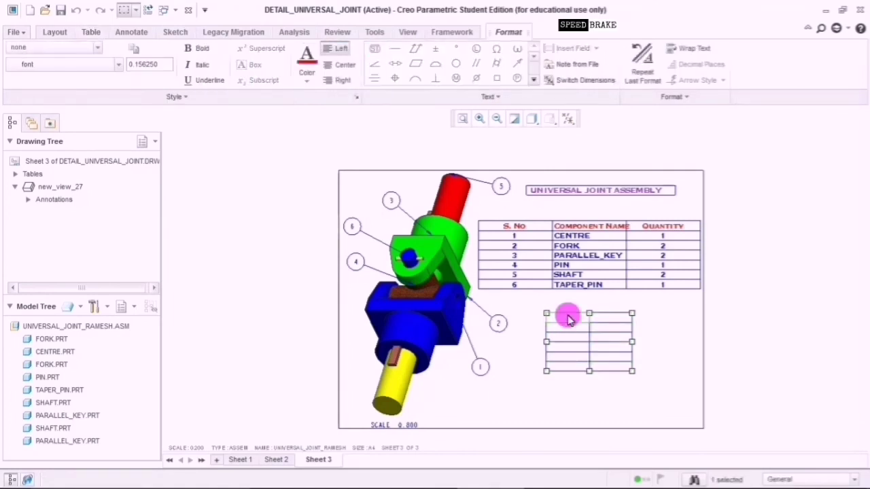
pyautogui.write('1')
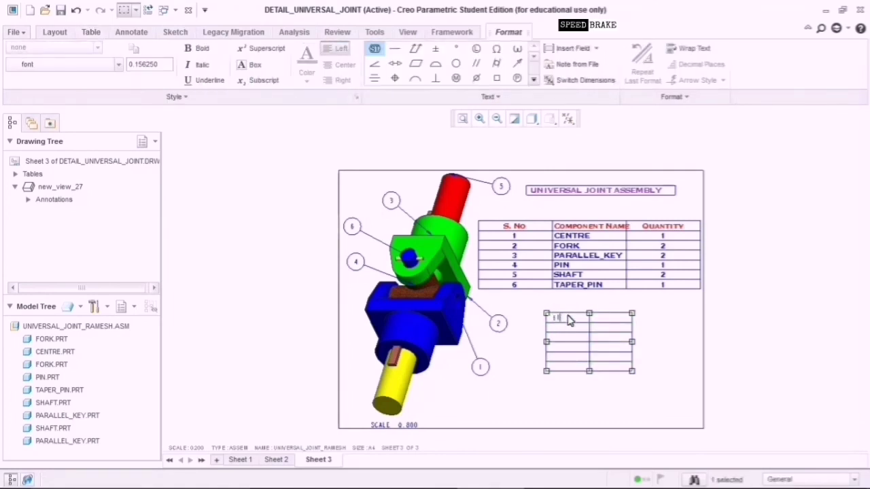
pyautogui.write('ITLE')
pyautogui.press('BackSpace')
pyautogui.press('BackSpace')
pyautogui.write('Ti')
pyautogui.click(614, 324)
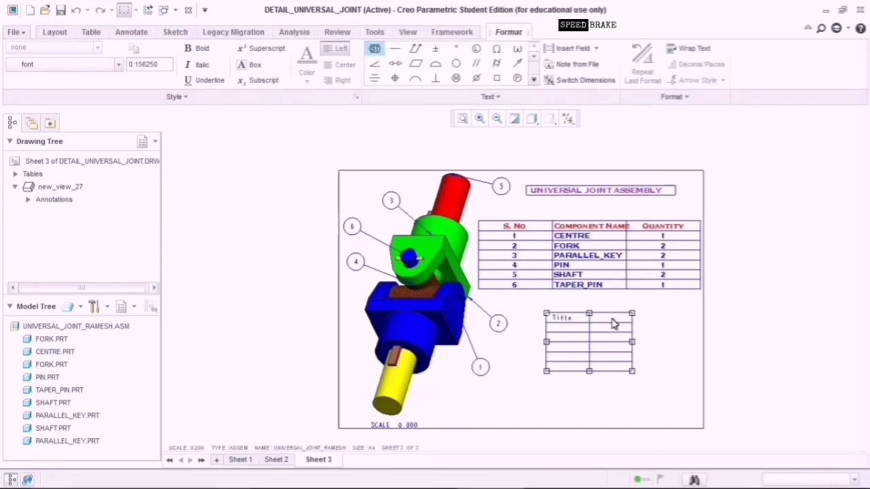
pyautogui.click(614, 324)
pyautogui.click(614, 323)
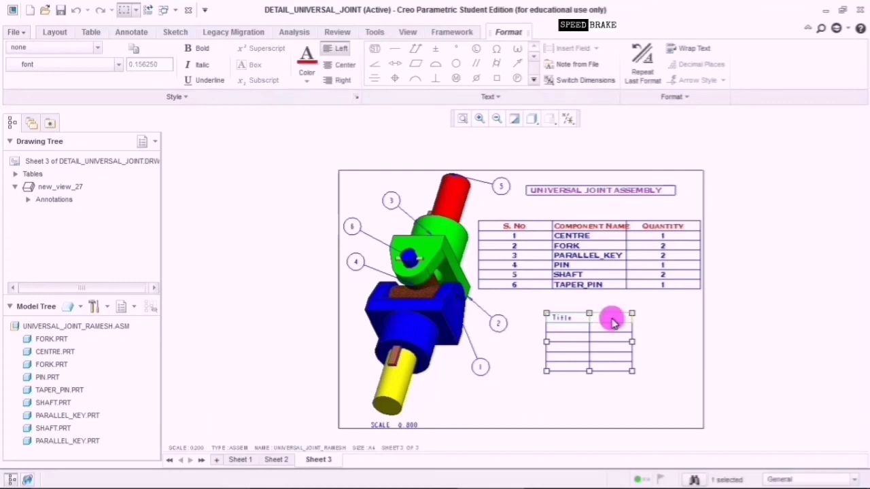
pyautogui.write('Pa')
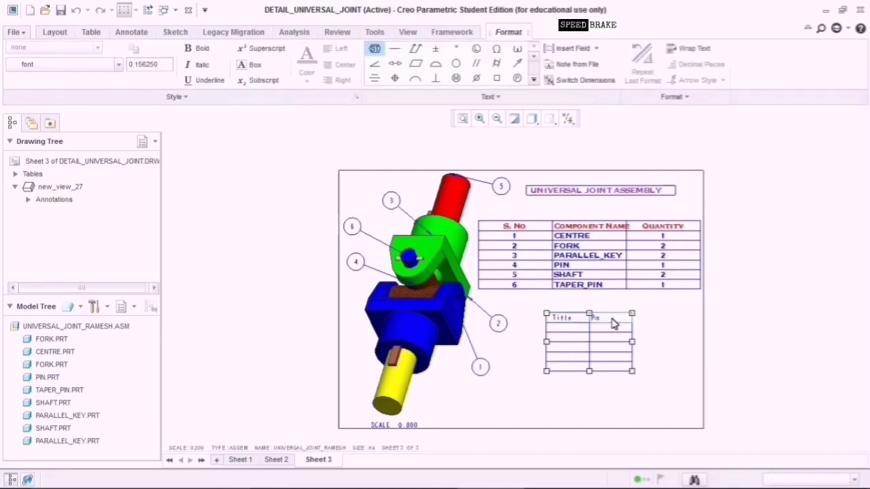
pyautogui.write('rtsars')
pyautogui.click(590, 333)
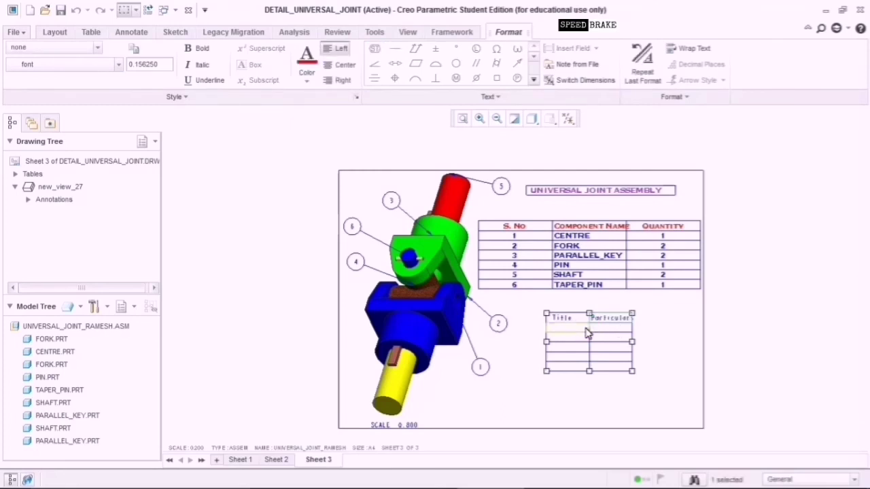
# Label the second and third rows 'Reg No' and 'Name'.
pyautogui.click(579, 331)
pyautogui.doubleClick(581, 333)
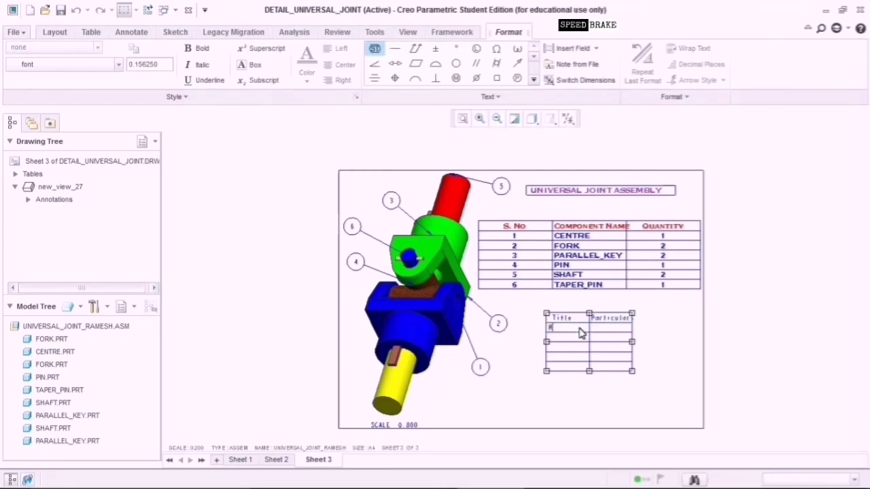
pyautogui.write('Reg No')
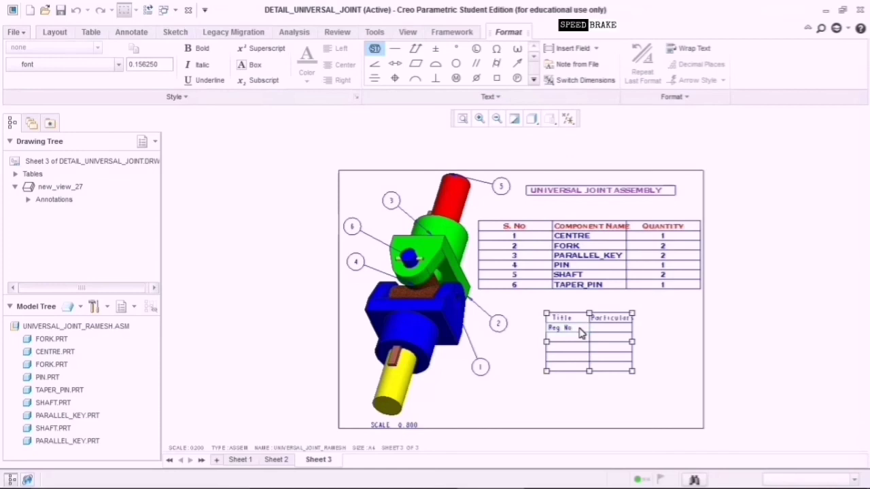
pyautogui.click(570, 335)
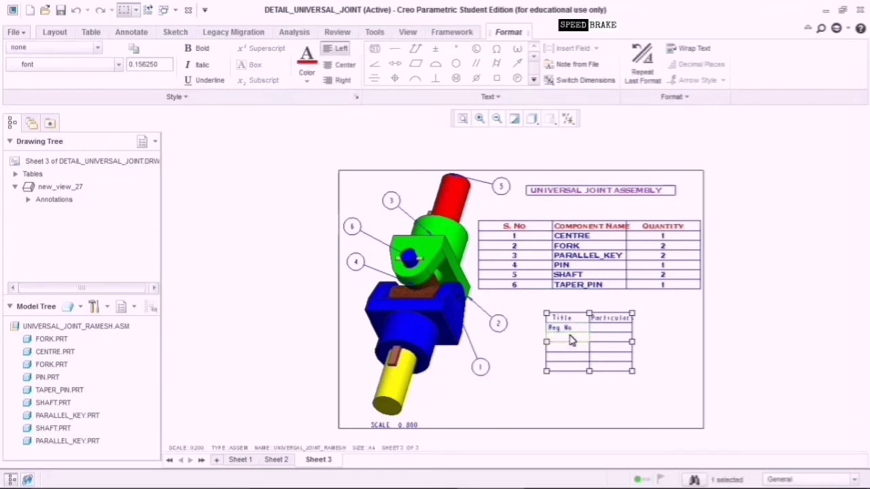
pyautogui.click(571, 339)
pyautogui.write('Name')
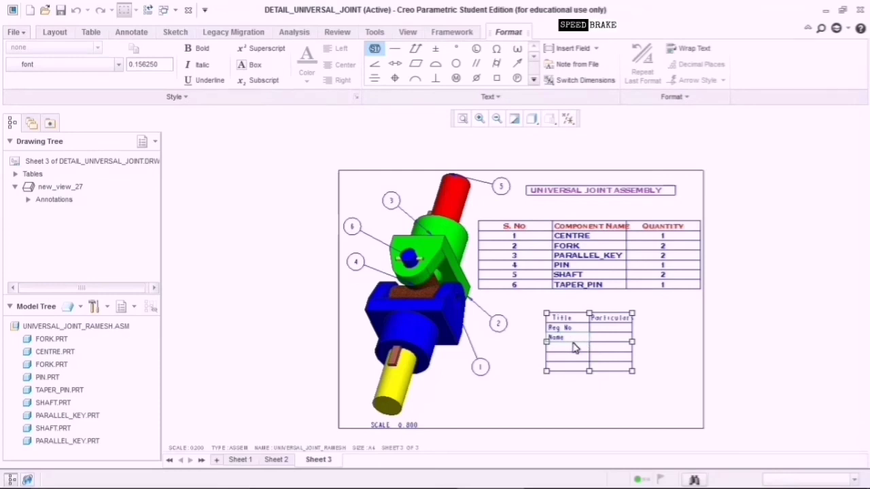
pyautogui.click(573, 351)
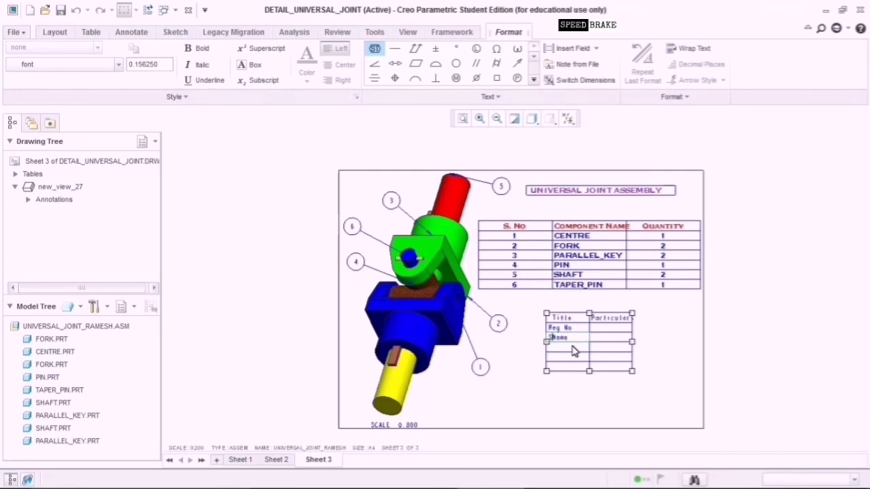
pyautogui.write('S')
pyautogui.press('BackSpace')
pyautogui.press('BackSpace')
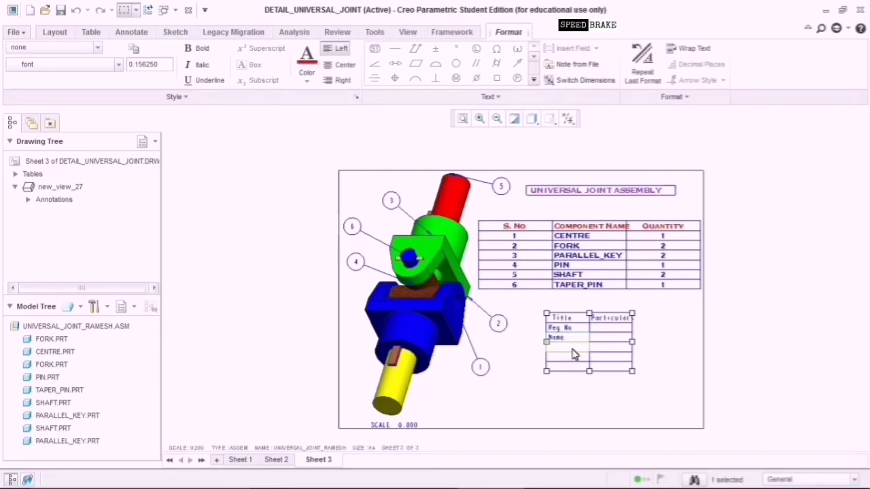
pyautogui.click(573, 354)
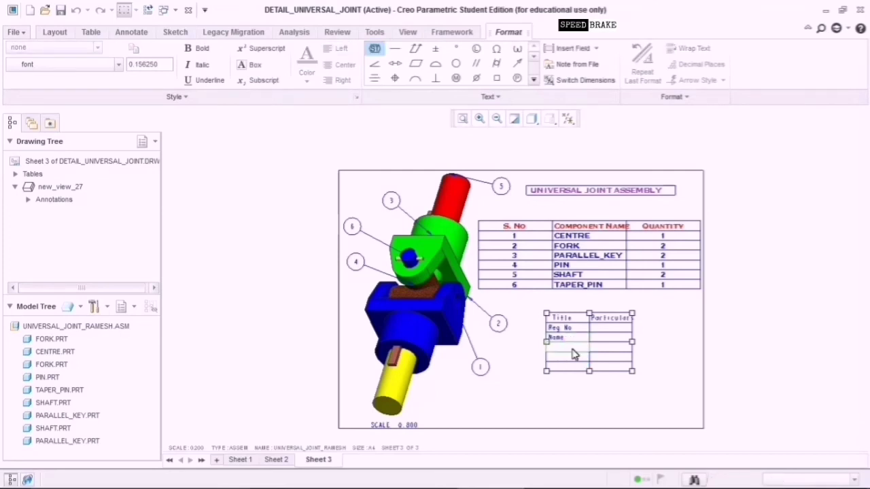
# Label the next two rows 'Subject' and 'Date'.
pyautogui.doubleClick(573, 354)
pyautogui.write('Subj')
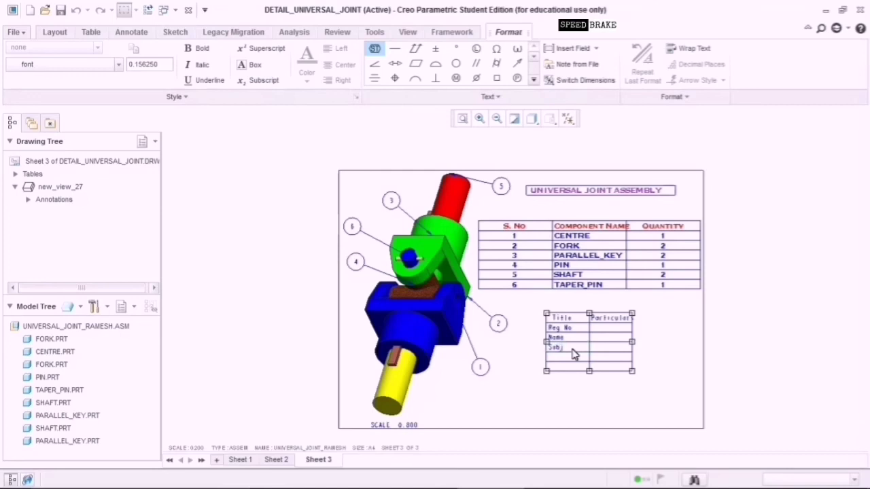
pyautogui.write('ect')
pyautogui.click(572, 362)
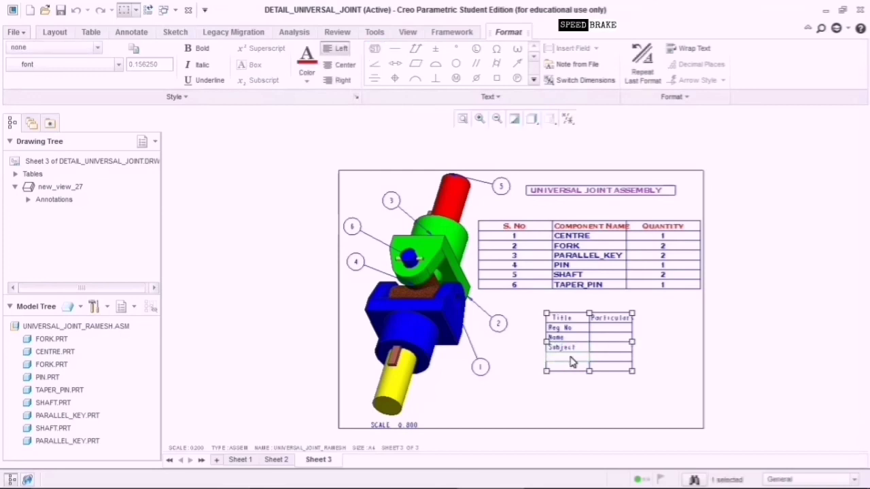
pyautogui.doubleClick(572, 362)
pyautogui.write('Date')
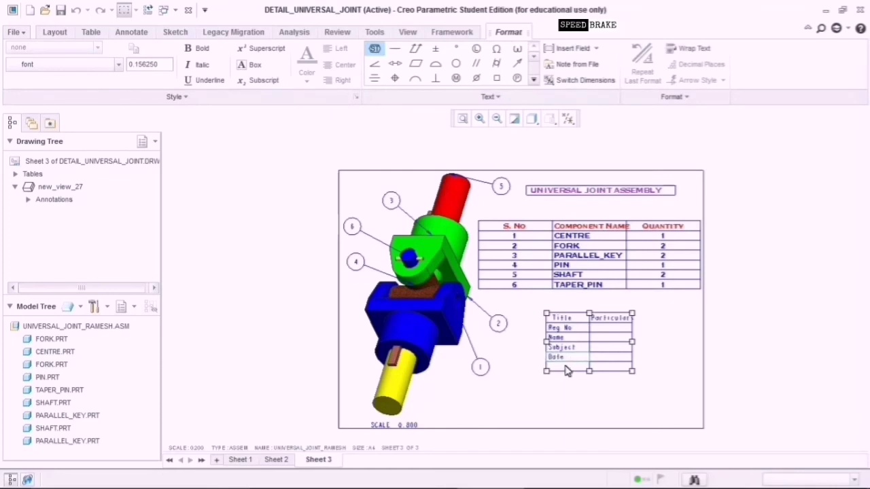
pyautogui.click(566, 367)
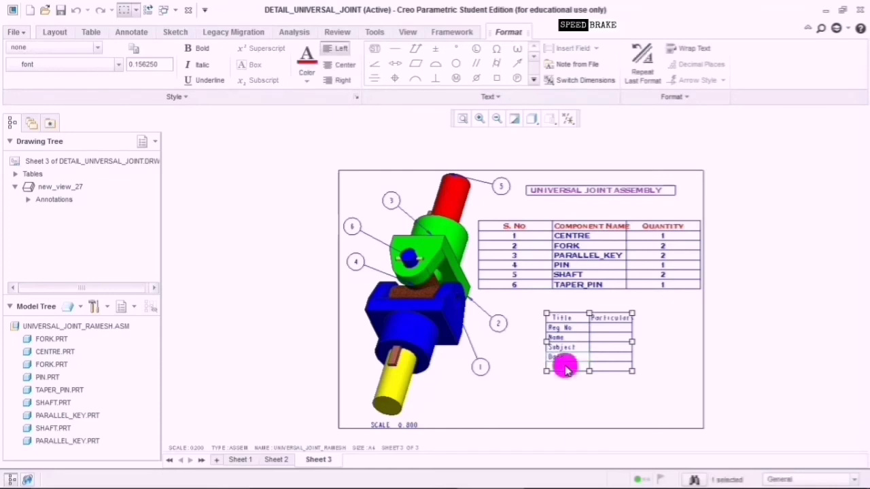
pyautogui.write('DeptDate')
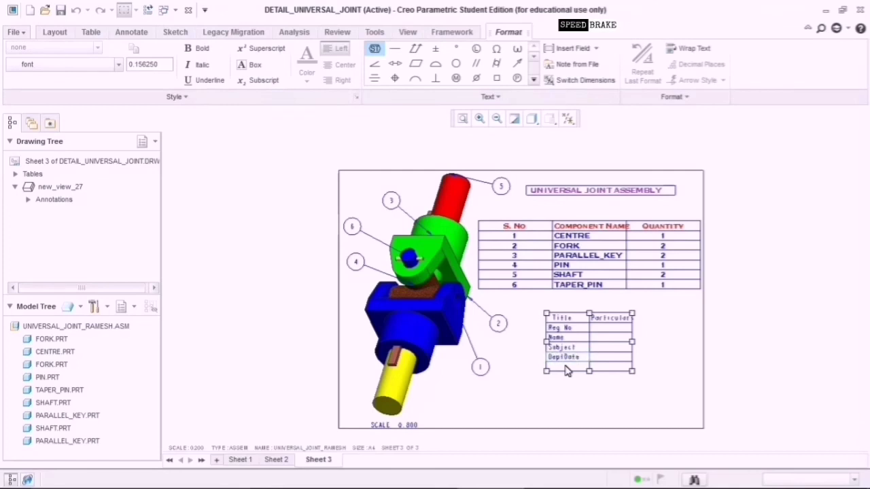
pyautogui.press('BackSpace')
pyautogui.press('BackSpace')
pyautogui.click(567, 370)
# Label the bottom row 'Dept'.
pyautogui.click(568, 370)
pyautogui.click(567, 371)
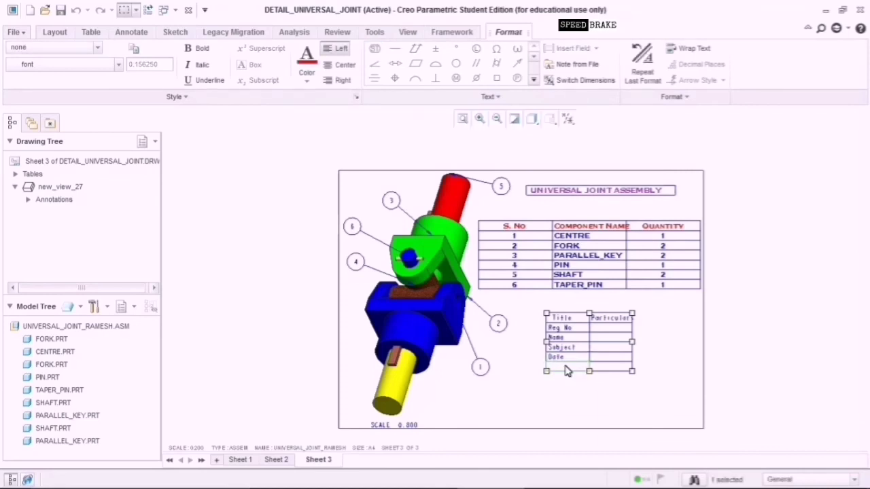
pyautogui.doubleClick(567, 370)
pyautogui.write('Dept')
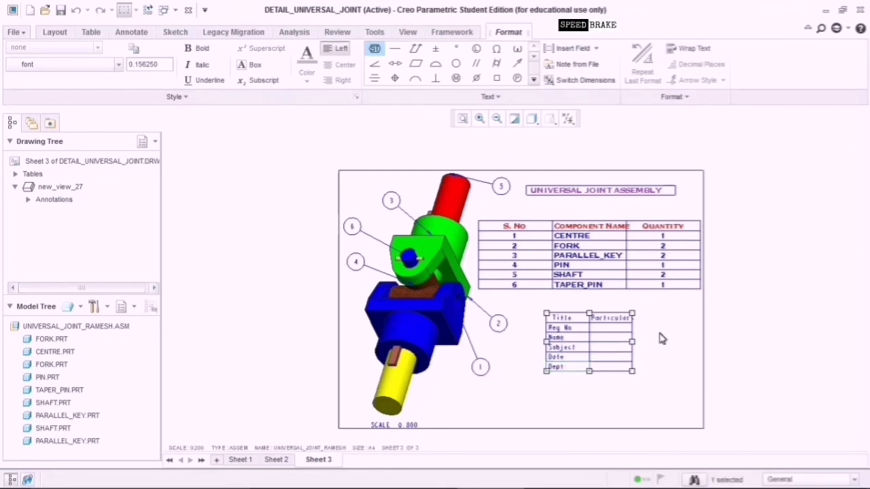
pyautogui.click(621, 331)
pyautogui.doubleClick(620, 332)
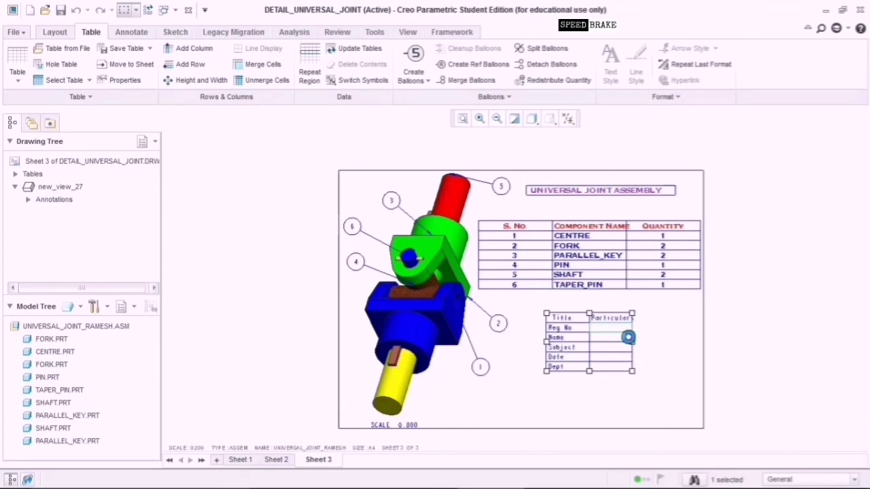
# Select the student details table and set its column width to 3.
pyautogui.click(530, 304)
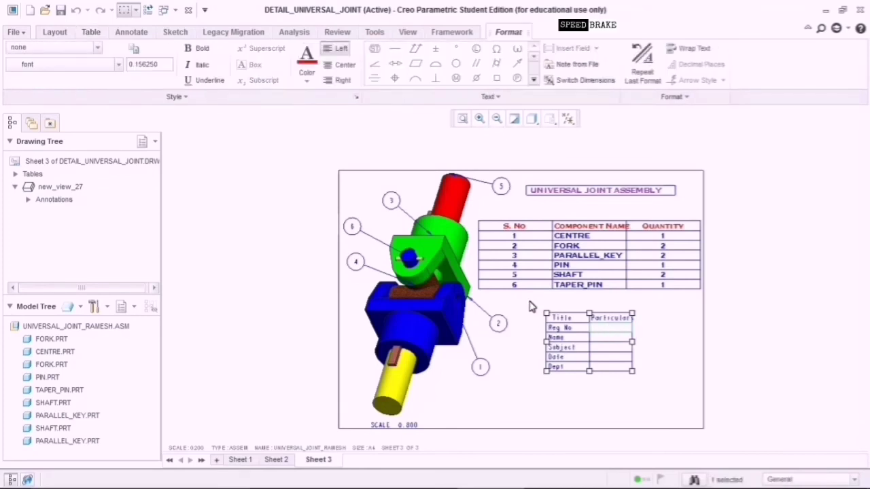
pyautogui.moveTo(530, 304); pyautogui.dragTo(666, 412)
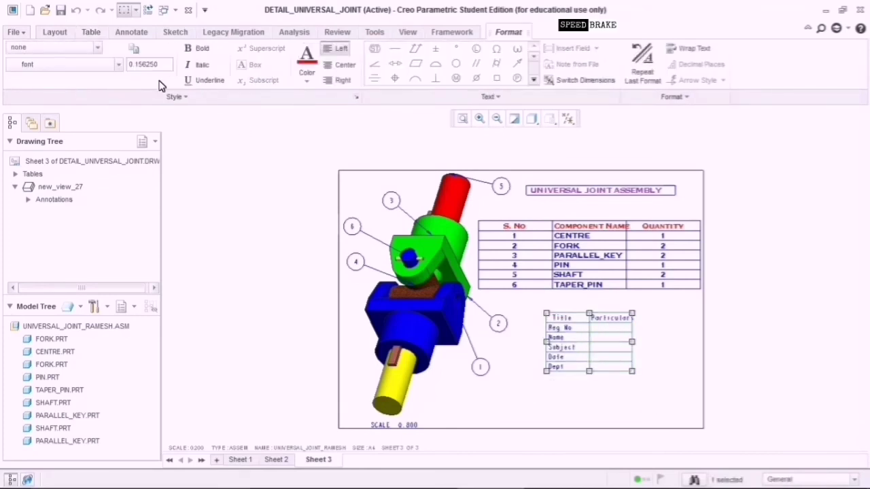
pyautogui.click(562, 341)
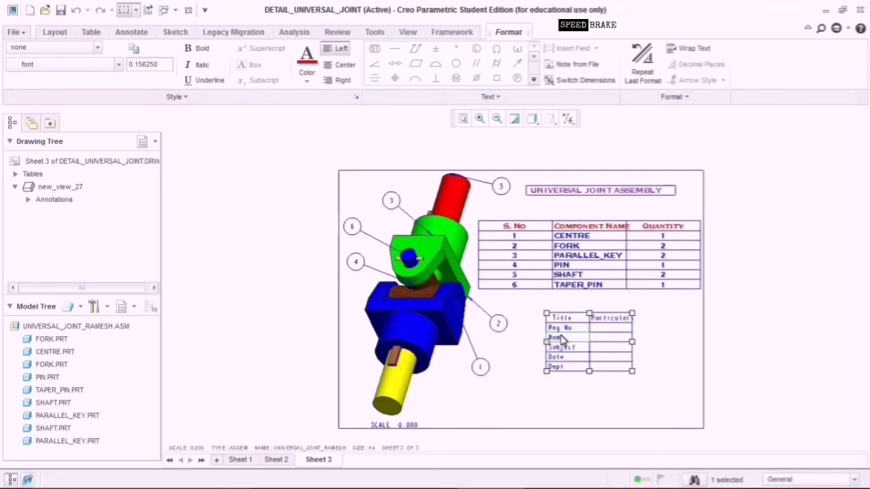
pyautogui.click(666, 330)
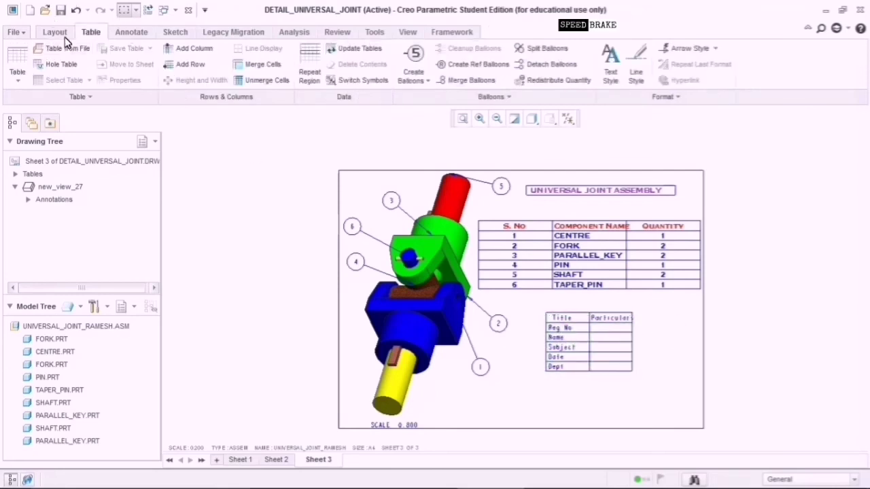
pyautogui.moveTo(537, 297); pyautogui.dragTo(656, 390)
pyautogui.click(131, 83)
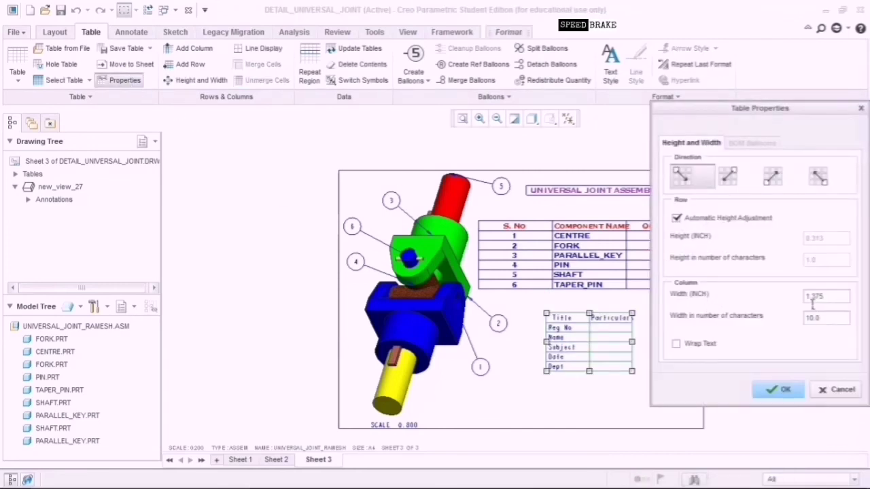
pyautogui.click(809, 296)
pyautogui.press('BackSpace')
pyautogui.write('3')
pyautogui.click(782, 390)
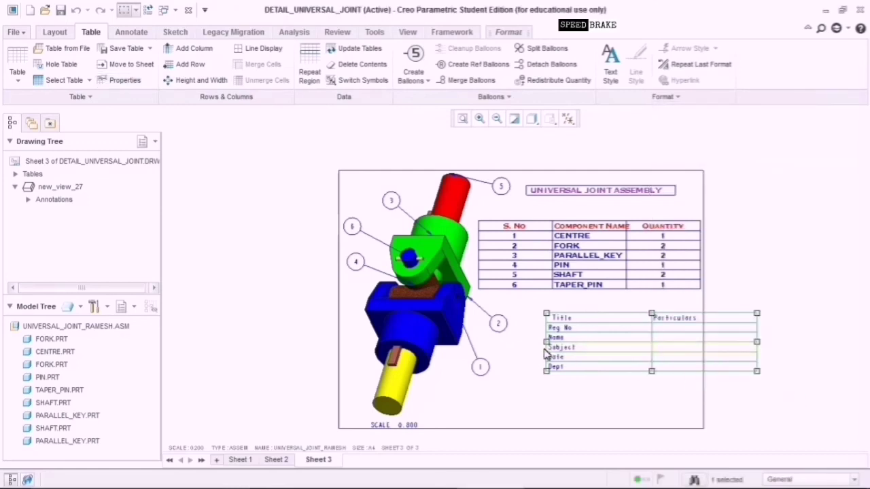
# Drag the table's left edge further left and reapply the size settings.
pyautogui.moveTo(547, 342); pyautogui.dragTo(514, 342)
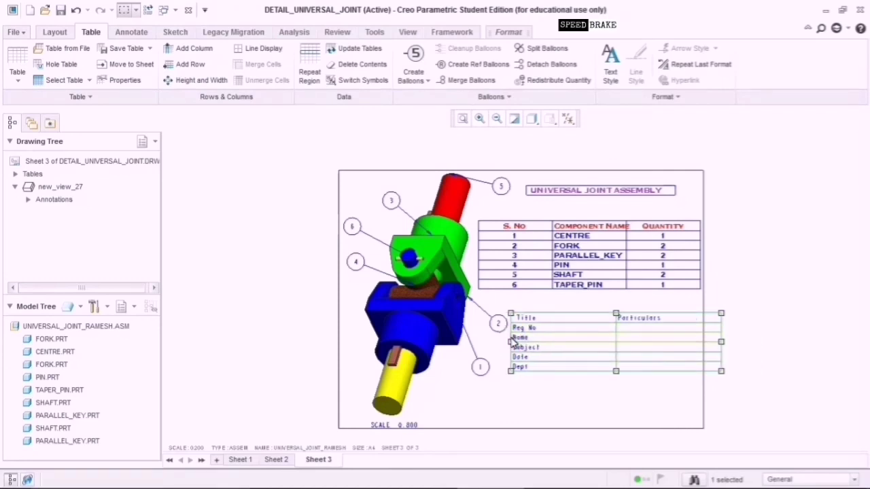
pyautogui.click(122, 80)
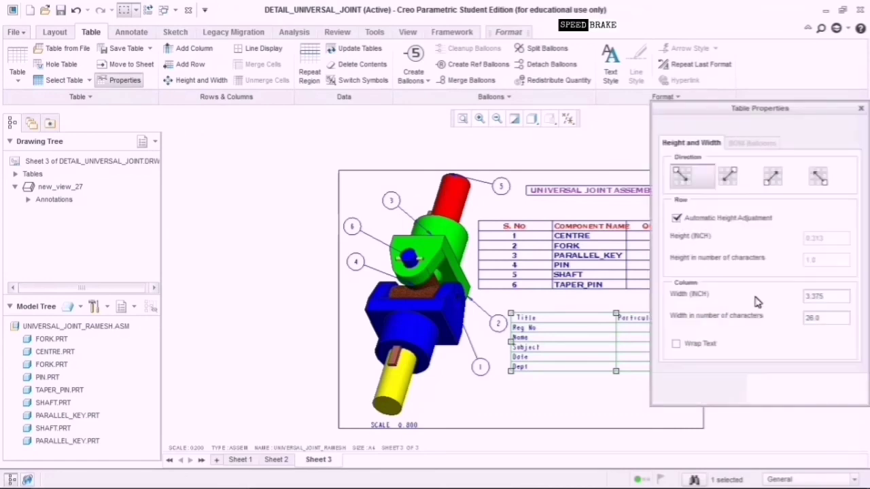
pyautogui.click(825, 296)
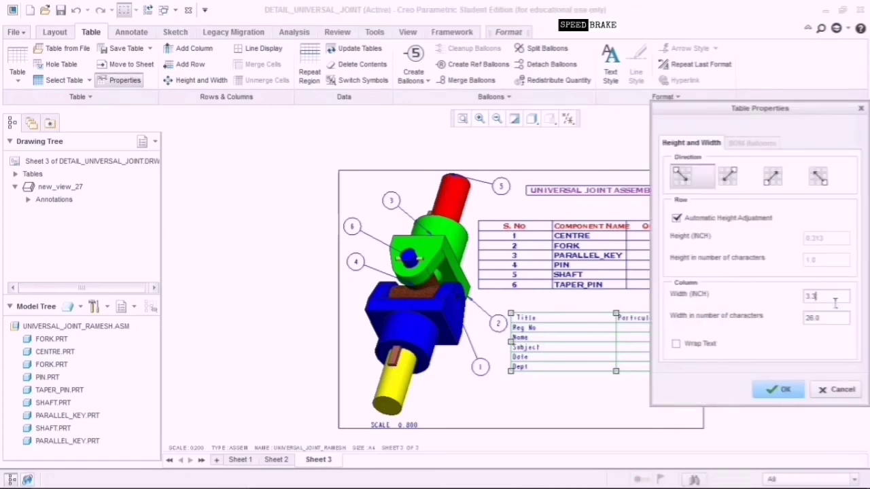
pyautogui.click(783, 392)
pyautogui.click(627, 421)
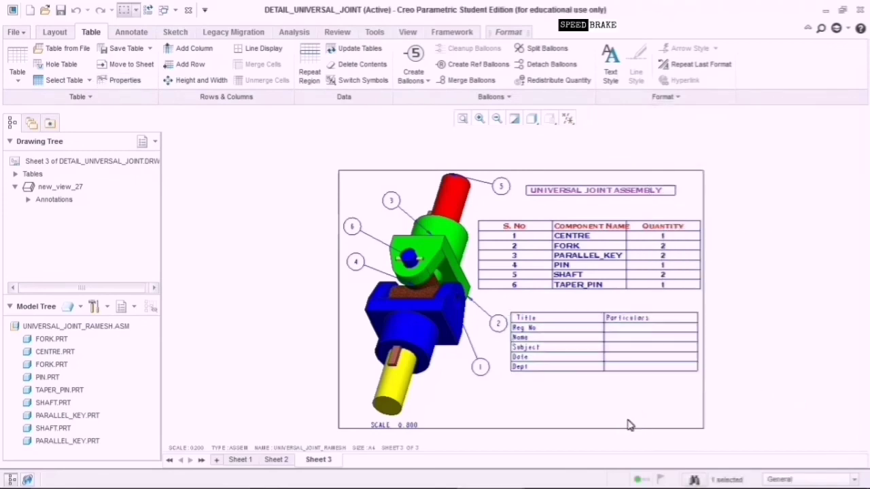
# Enter the student's registration number in the Reg No Particulars cell.
pyautogui.click(544, 329)
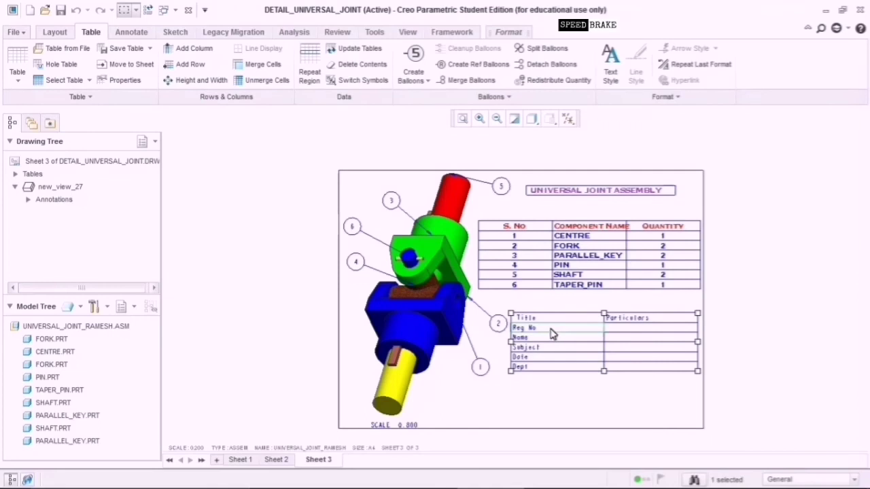
pyautogui.click(626, 331)
pyautogui.doubleClick(589, 321)
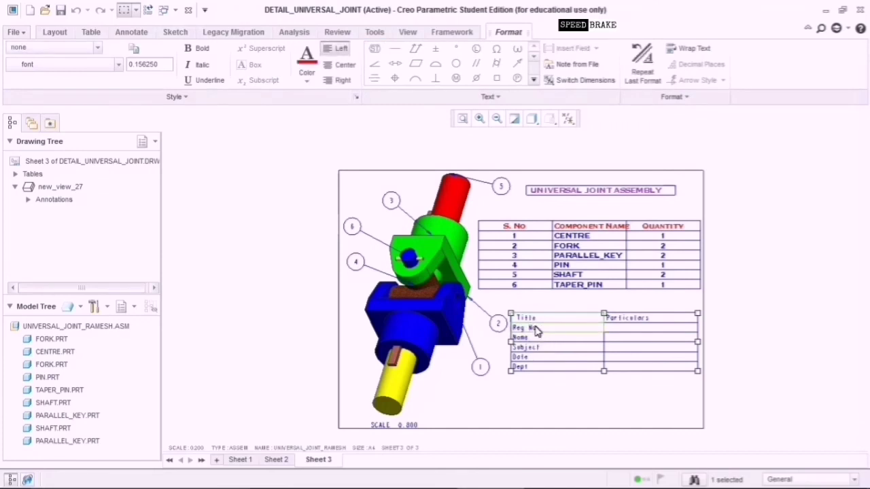
pyautogui.click(535, 319)
pyautogui.click(534, 329)
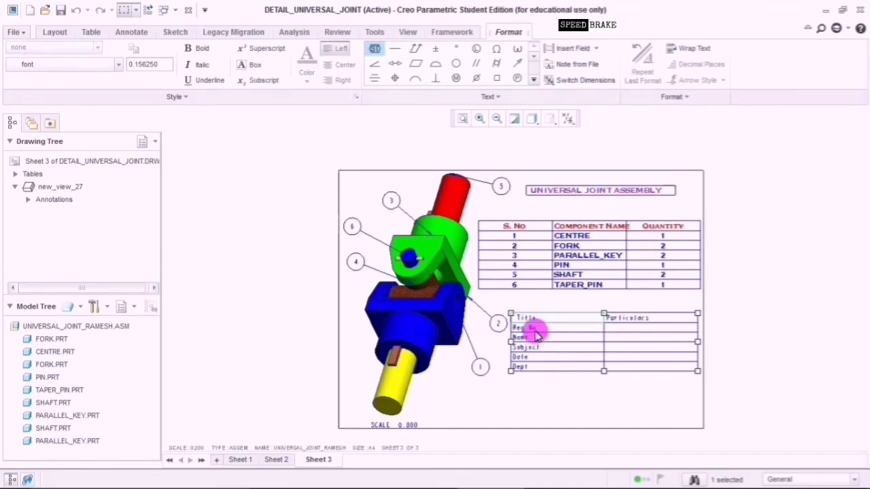
pyautogui.click(529, 318)
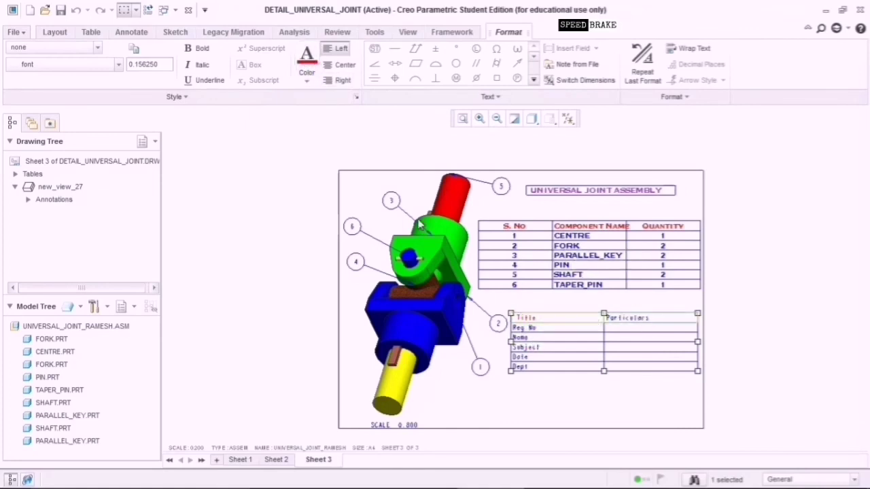
pyautogui.click(569, 431)
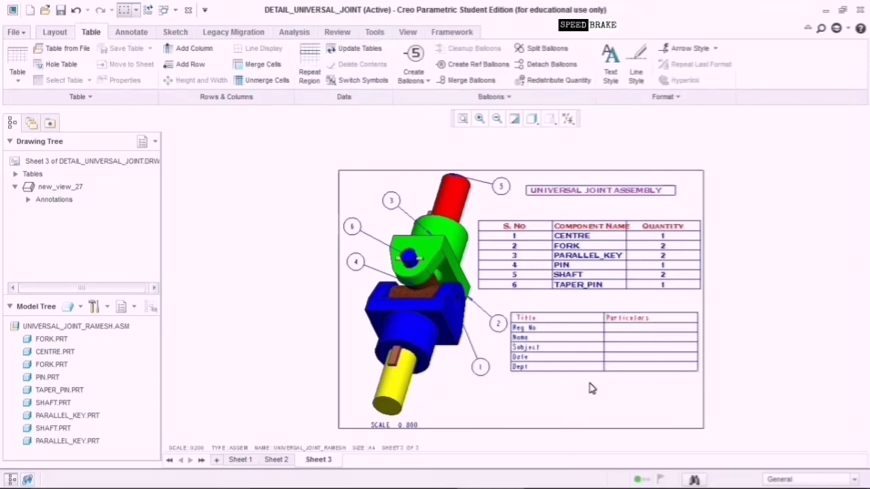
pyautogui.click(620, 331)
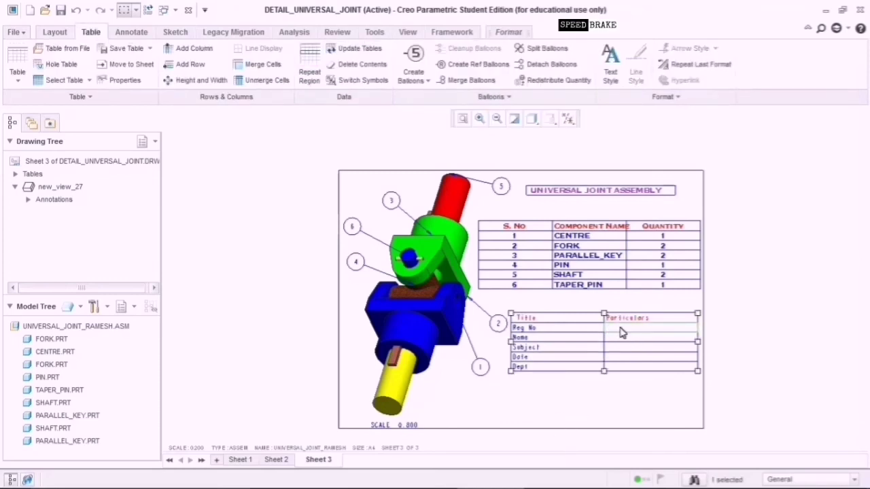
pyautogui.doubleClick(620, 332)
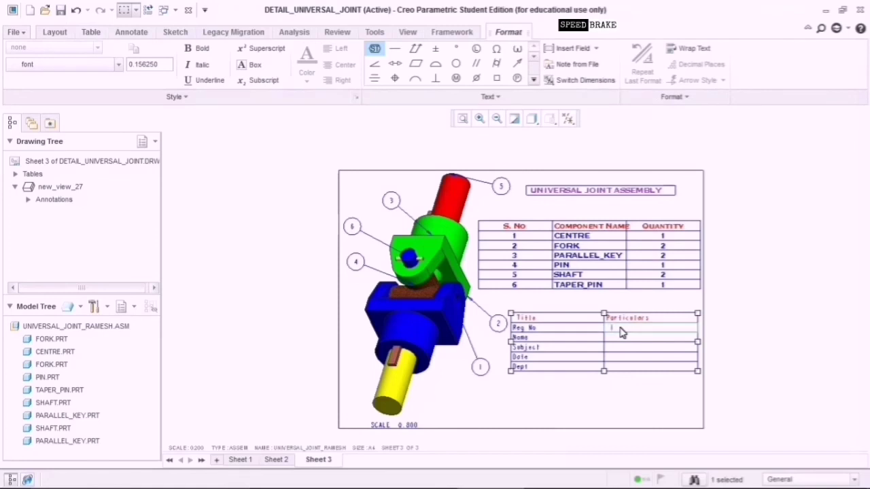
pyautogui.click(630, 340)
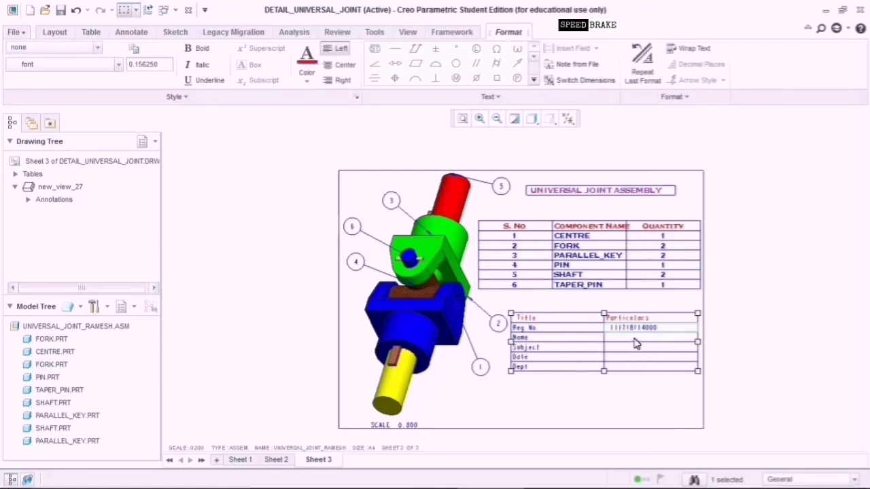
# Enter the student's name and 'CAD CAM Lab' as the subject.
pyautogui.click(632, 340)
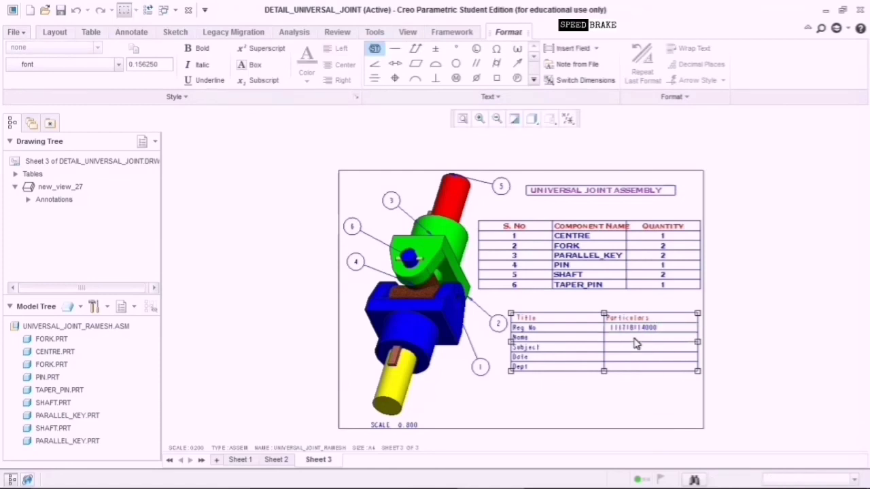
pyautogui.write('Ramesh')
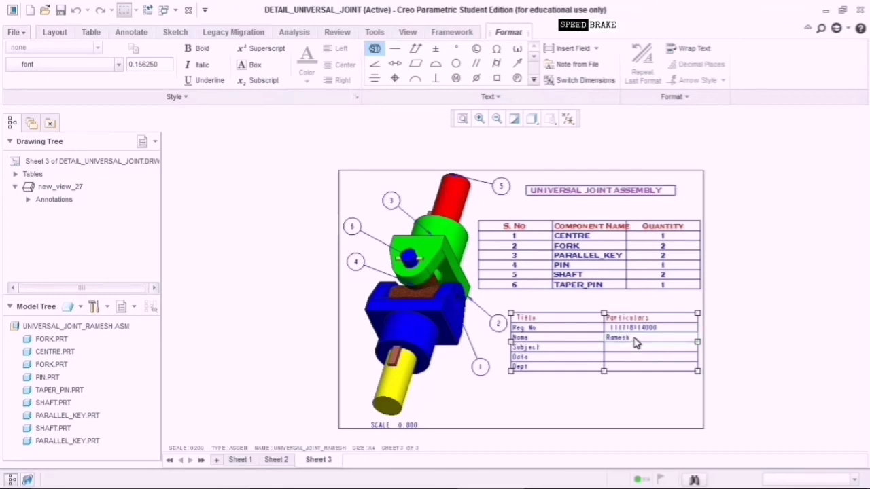
pyautogui.write('.P')
pyautogui.click(634, 356)
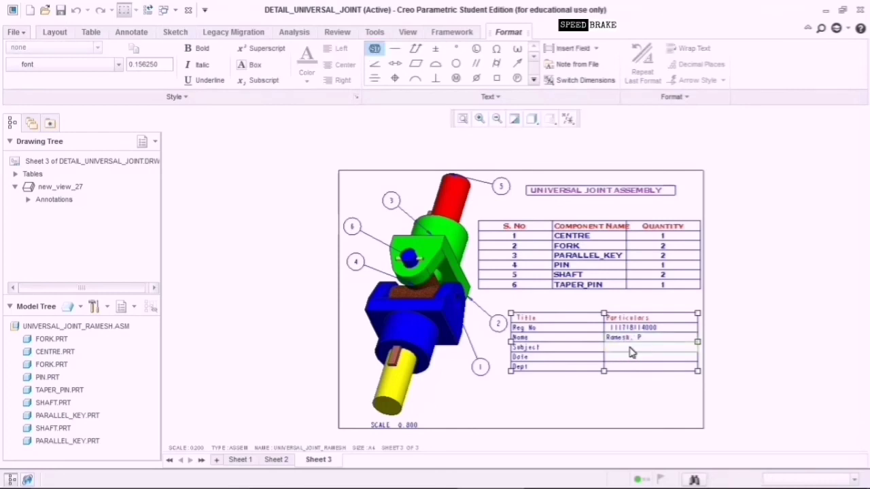
pyautogui.write('CAD CAM Lab')
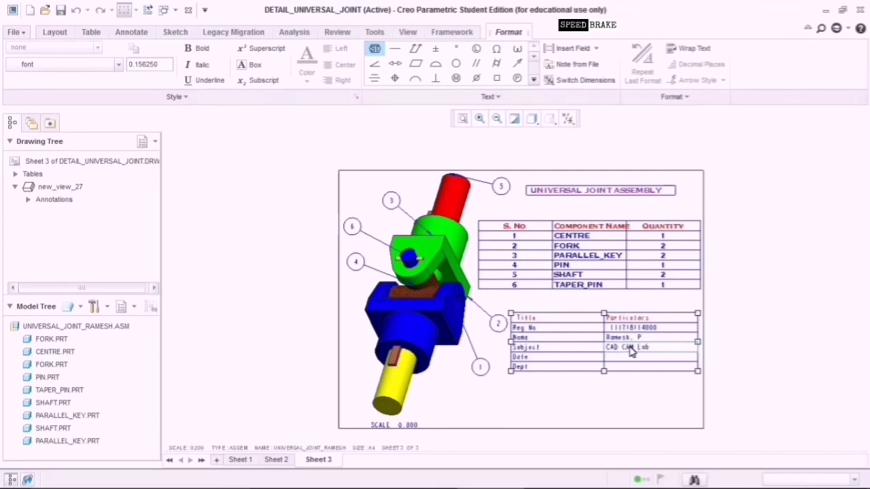
pyautogui.click(632, 362)
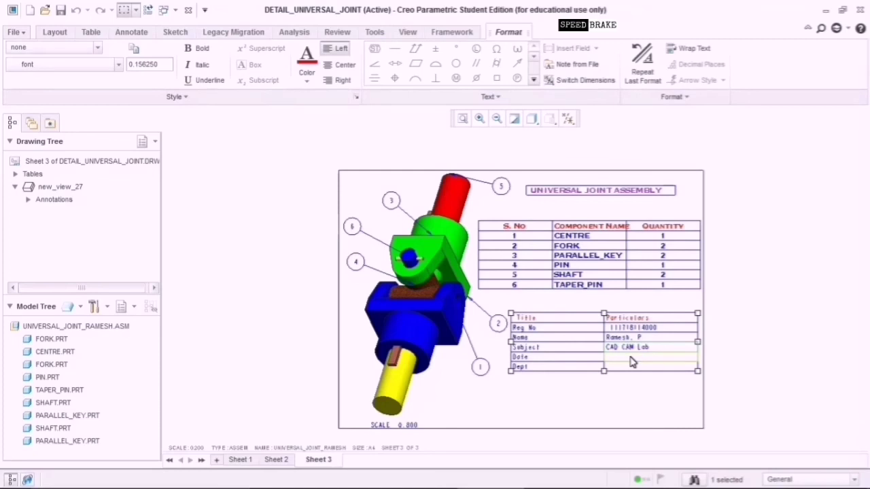
# Enter '09 March 2021' as the date and 'Mechanical Engineering' as the department.
pyautogui.doubleClick(630, 362)
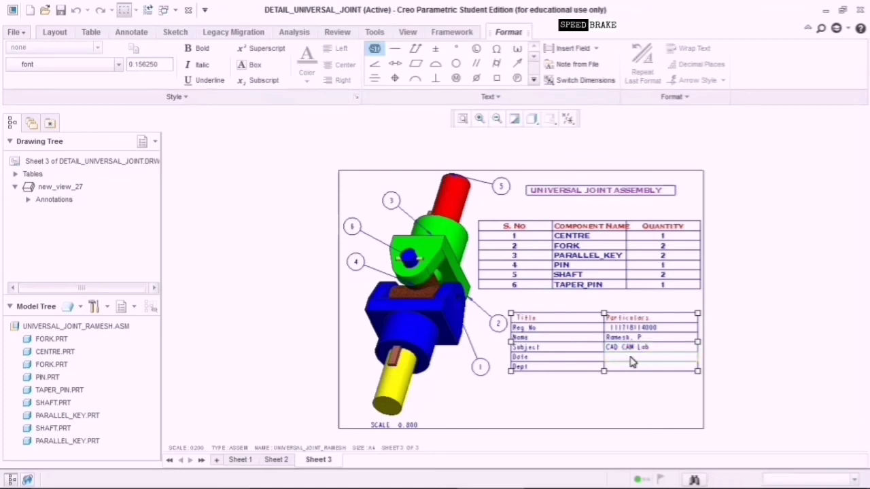
pyautogui.write('09')
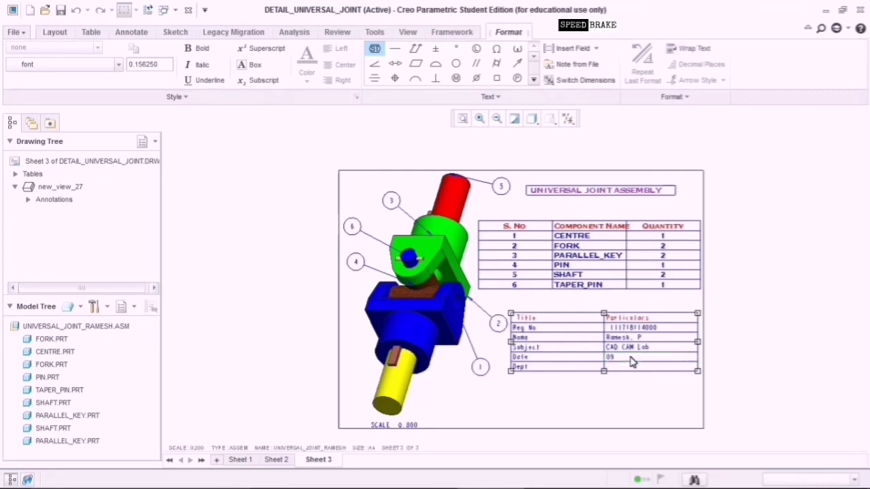
pyautogui.write(' March 2021')
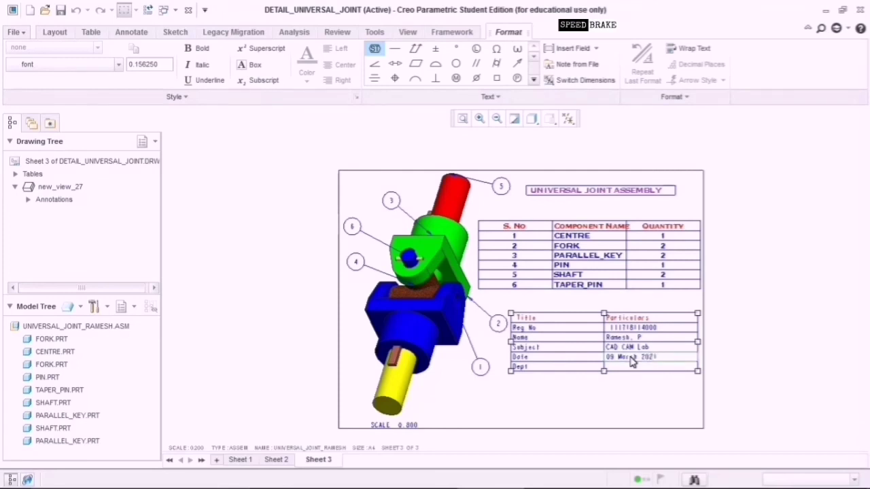
pyautogui.click(641, 371)
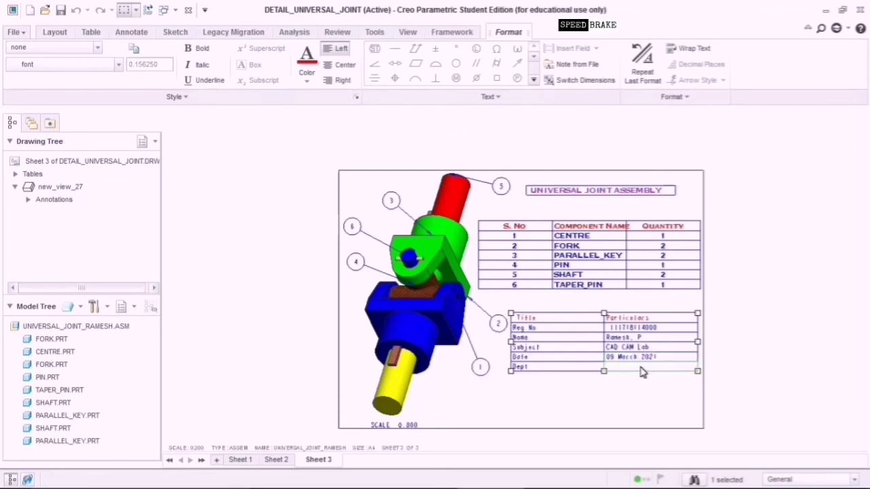
pyautogui.doubleClick(642, 371)
pyautogui.write('Mech')
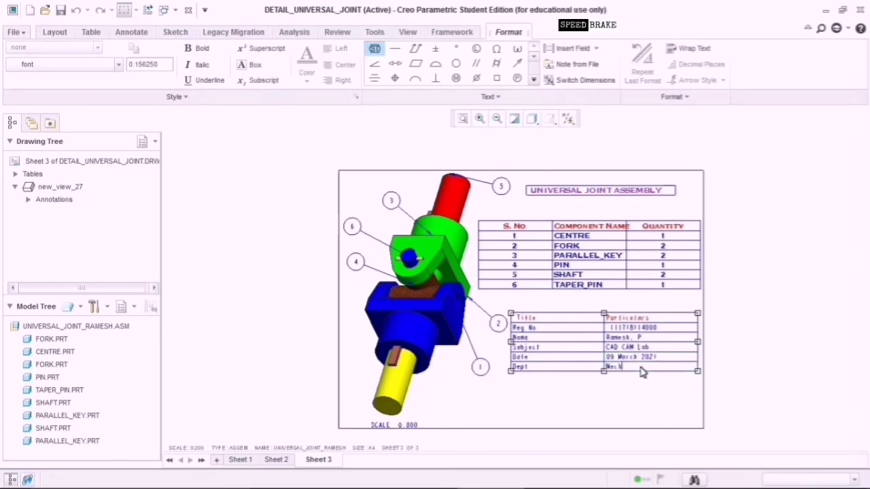
pyautogui.write('anical Engineering')
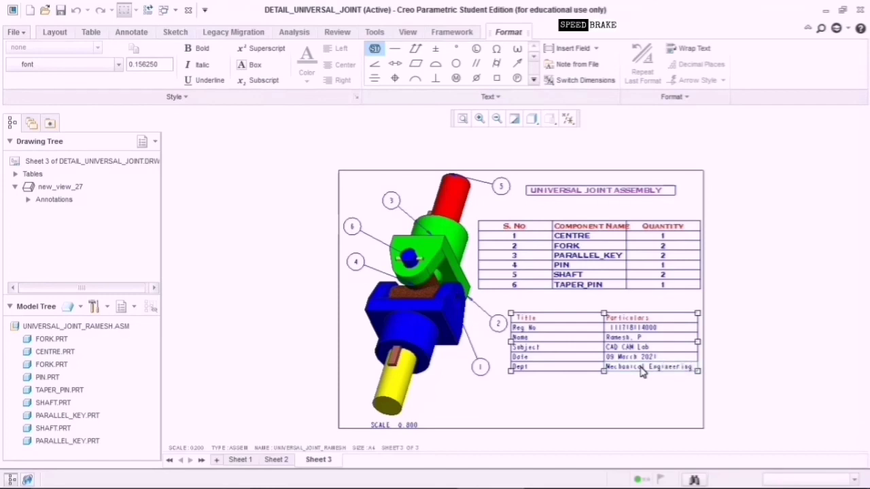
pyautogui.click(646, 405)
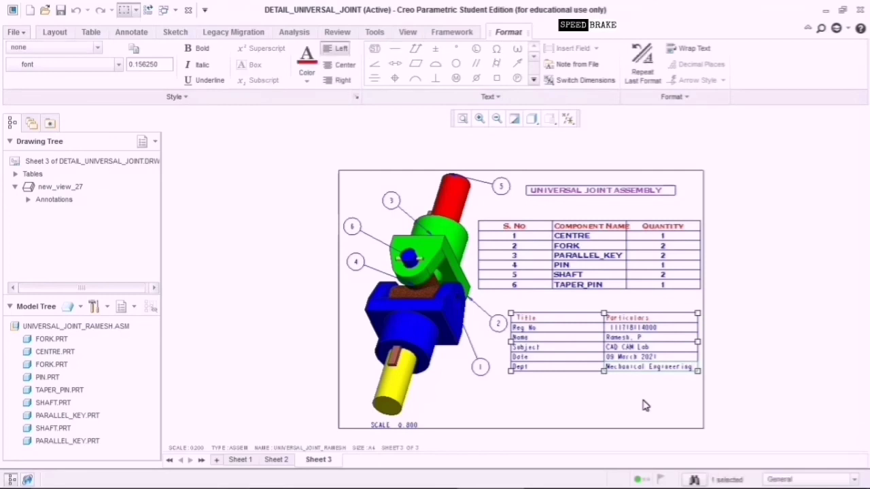
pyautogui.click(620, 397)
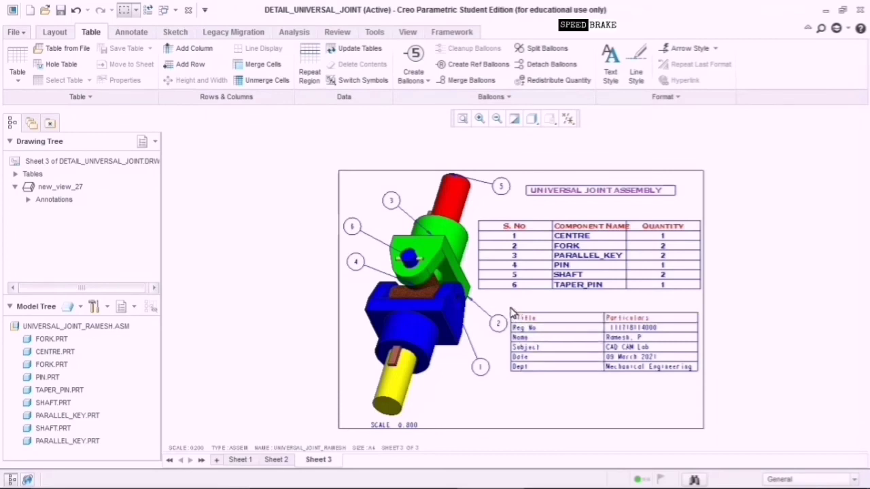
# Switch the details table's text from the default font to Spartan One Two MT Bold.
pyautogui.moveTo(504, 307); pyautogui.dragTo(704, 402)
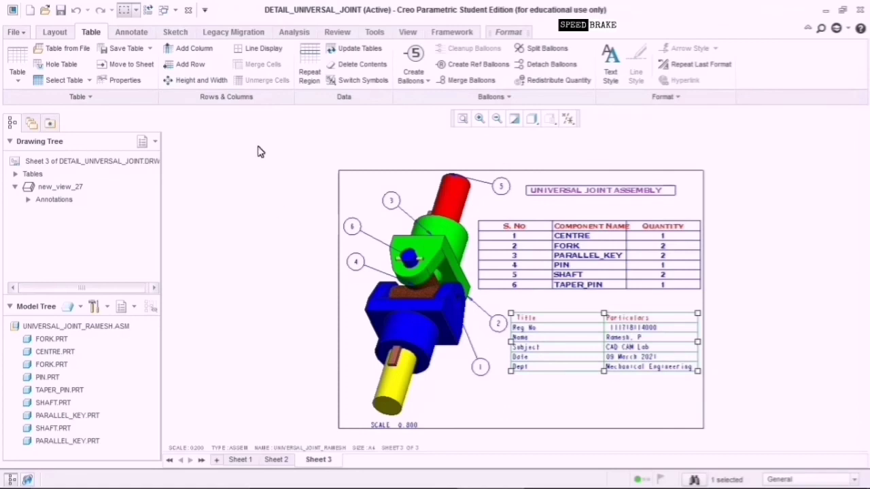
pyautogui.click(121, 80)
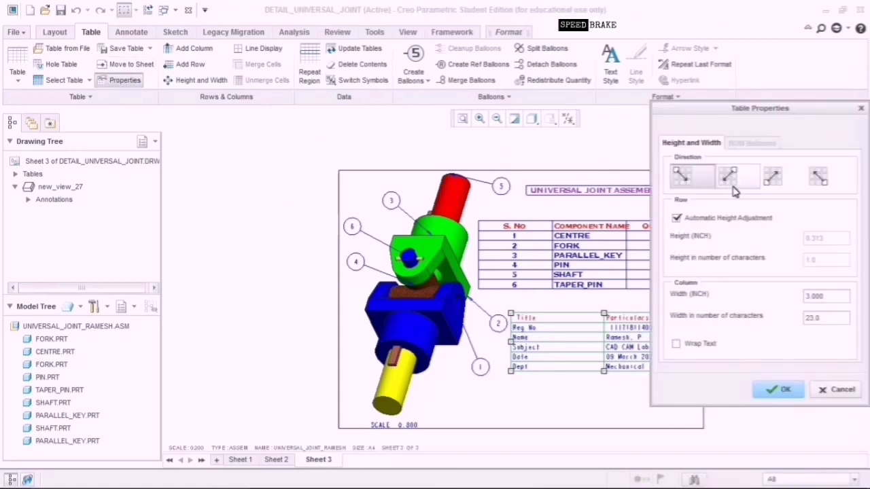
pyautogui.click(846, 395)
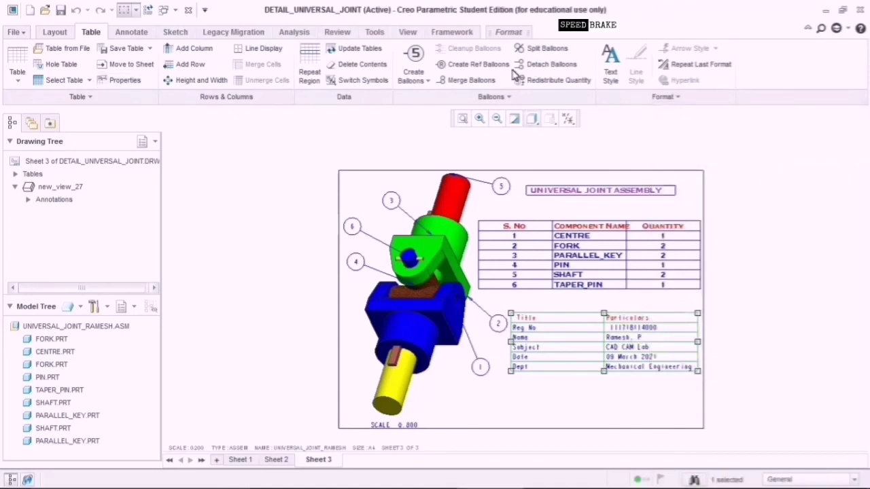
pyautogui.click(612, 78)
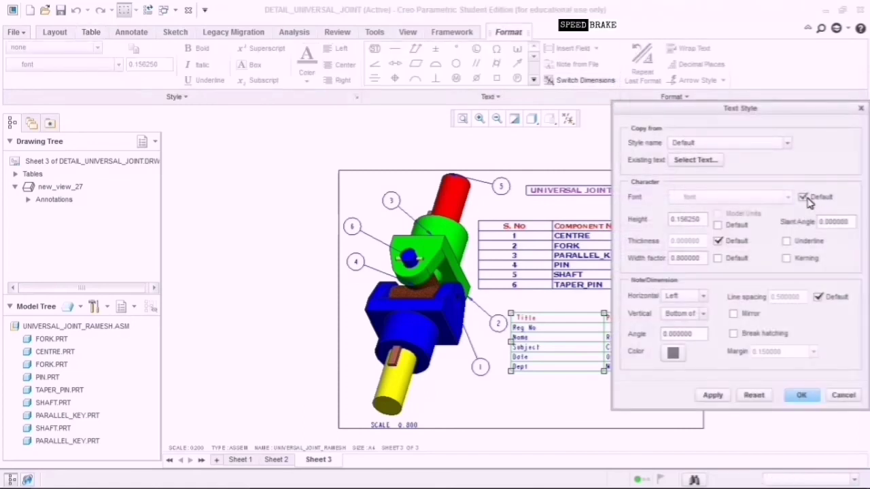
pyautogui.click(804, 197)
pyautogui.click(787, 197)
pyautogui.scroll(-5, 720, 285)
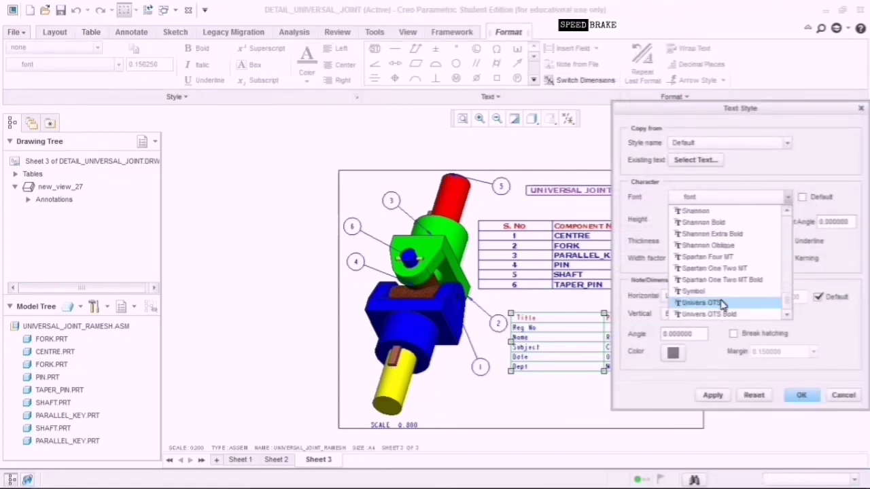
pyautogui.click(734, 280)
pyautogui.click(720, 397)
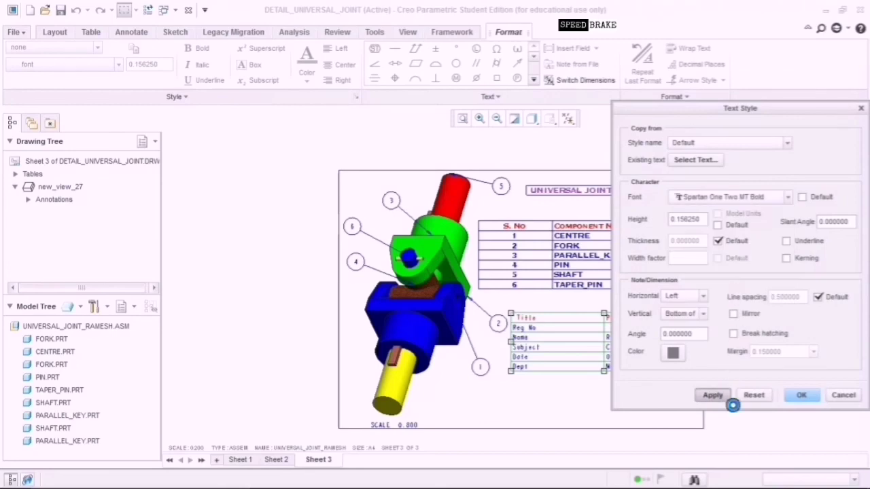
pyautogui.moveTo(797, 111)
pyautogui.mouseDown()
pyautogui.moveTo(464, 126)
pyautogui.moveTo(415, 113)
pyautogui.moveTo(404, 97)
pyautogui.mouseUp()
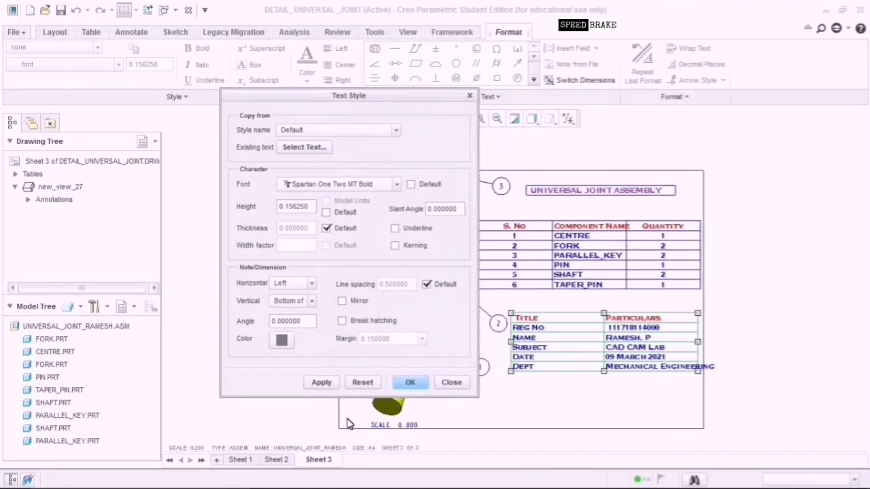
pyautogui.click(330, 385)
pyautogui.click(419, 385)
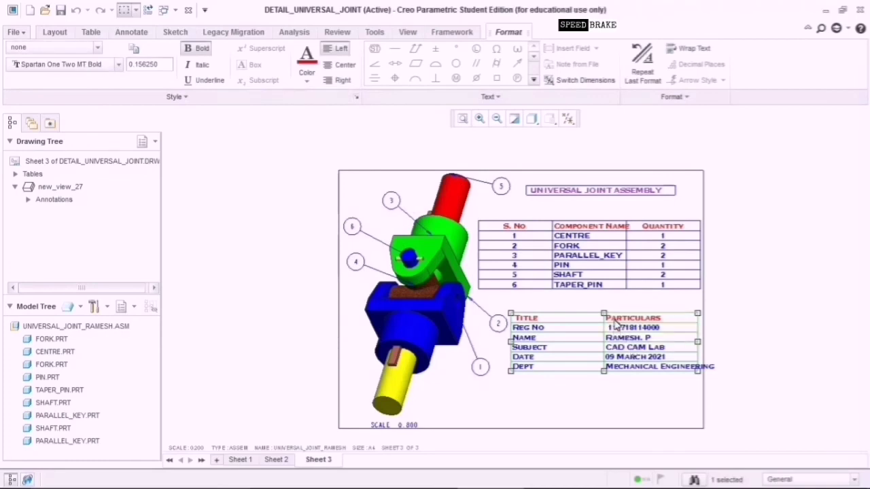
# Move the details table down to the sheet's lower right.
pyautogui.moveTo(604, 370); pyautogui.dragTo(591, 426)
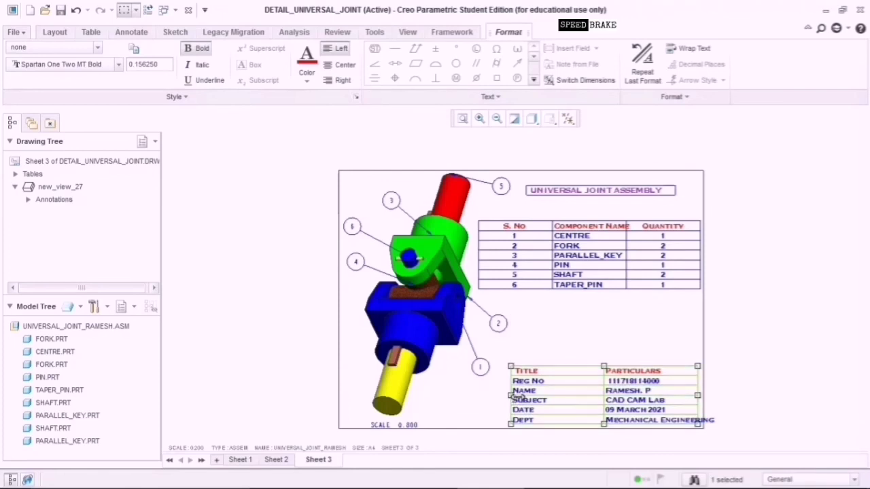
pyautogui.moveTo(511, 395); pyautogui.dragTo(494, 396)
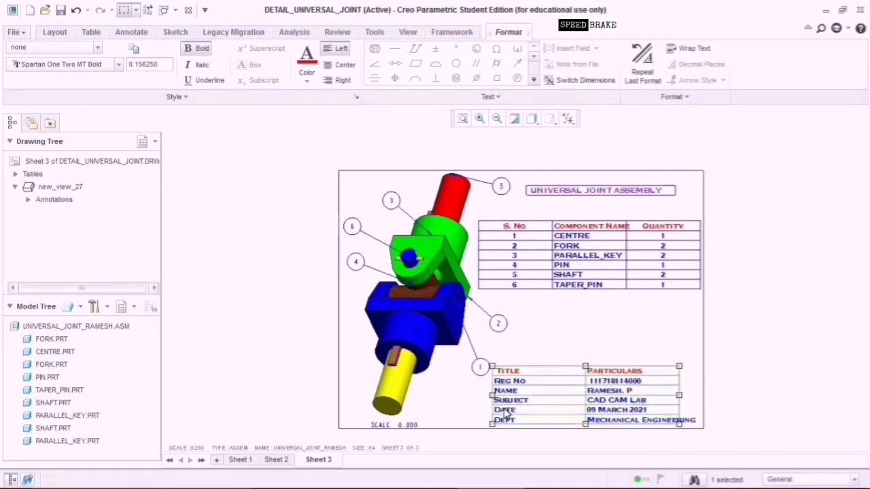
pyautogui.click(595, 346)
pyautogui.click(585, 377)
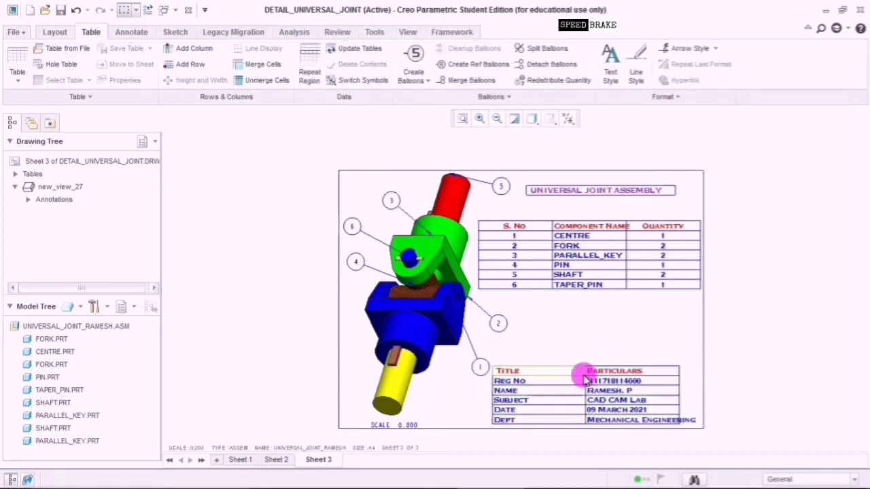
# Widen the Particulars column with preview and shift the table sideways.
pyautogui.click(196, 80)
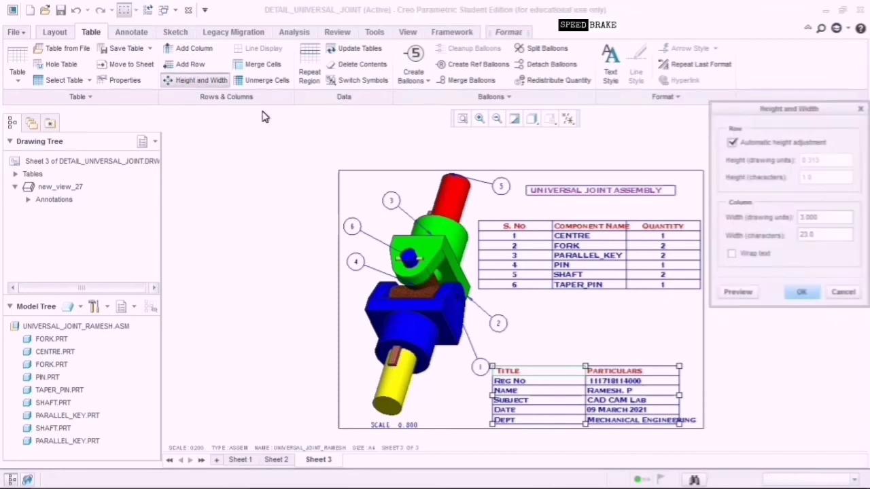
pyautogui.click(808, 218)
pyautogui.click(808, 217)
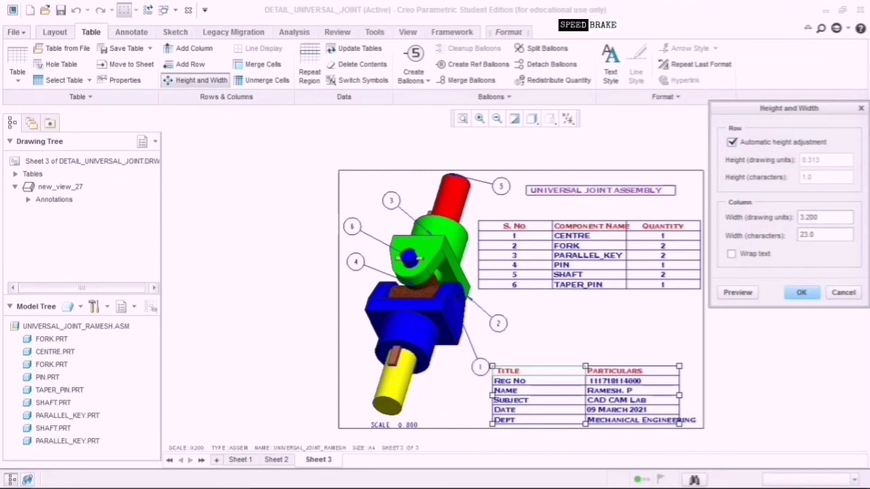
pyautogui.click(750, 293)
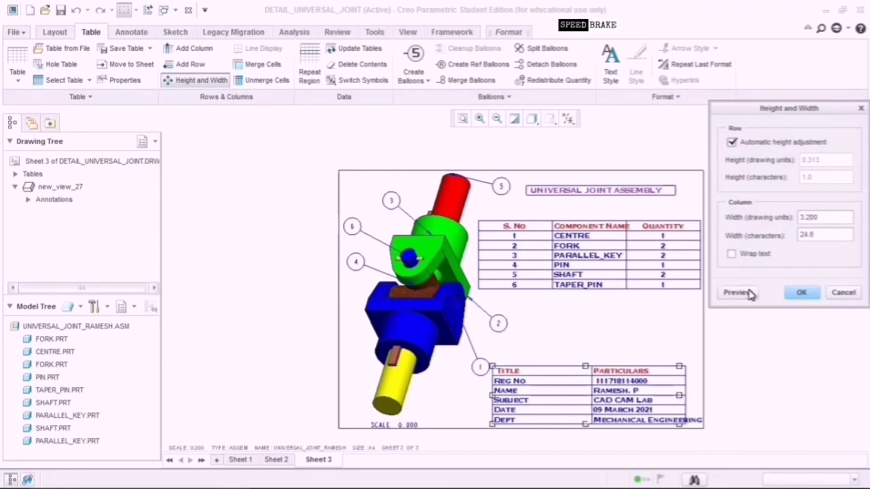
pyautogui.click(681, 395)
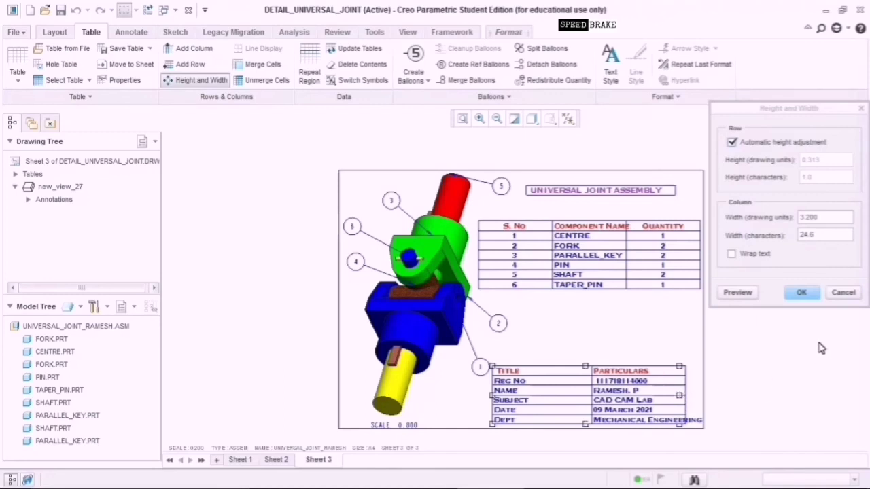
pyautogui.click(801, 292)
pyautogui.click(650, 396)
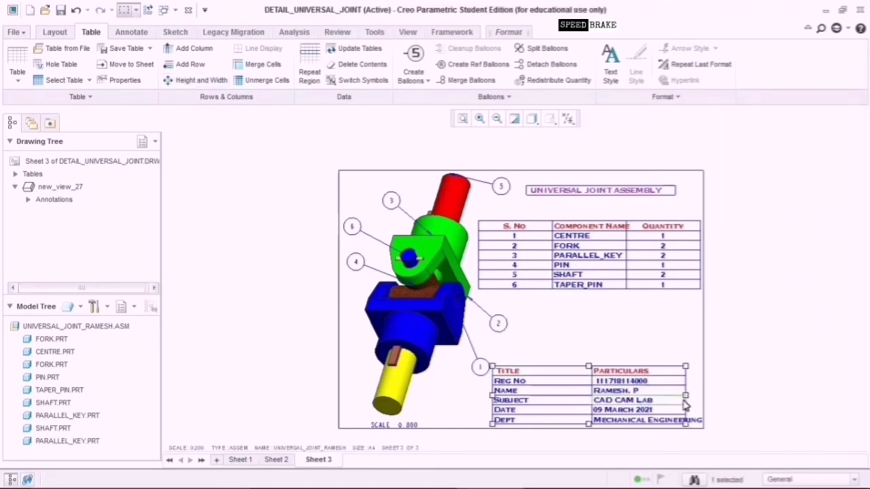
pyautogui.moveTo(685, 396); pyautogui.dragTo(696, 397)
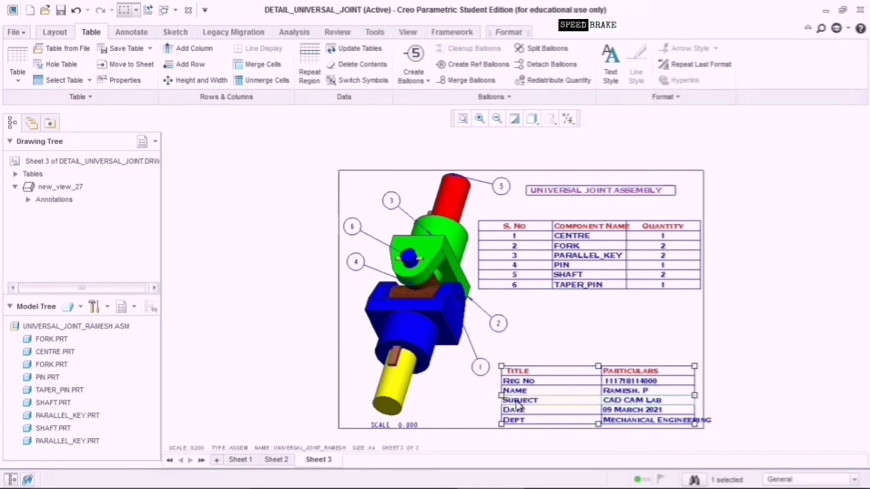
pyautogui.moveTo(503, 396); pyautogui.dragTo(496, 394)
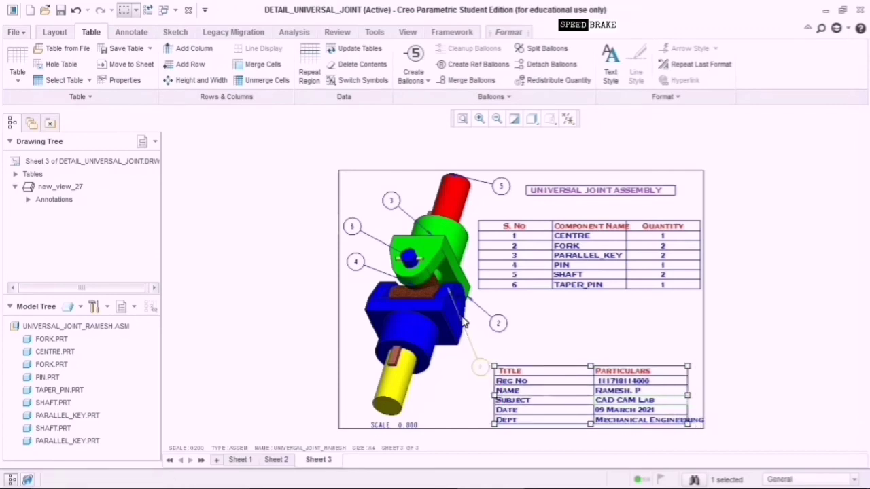
# Increase the column width through 3.400 and 3.500 to 3.600, then nudge the table inside the border.
pyautogui.click(217, 82)
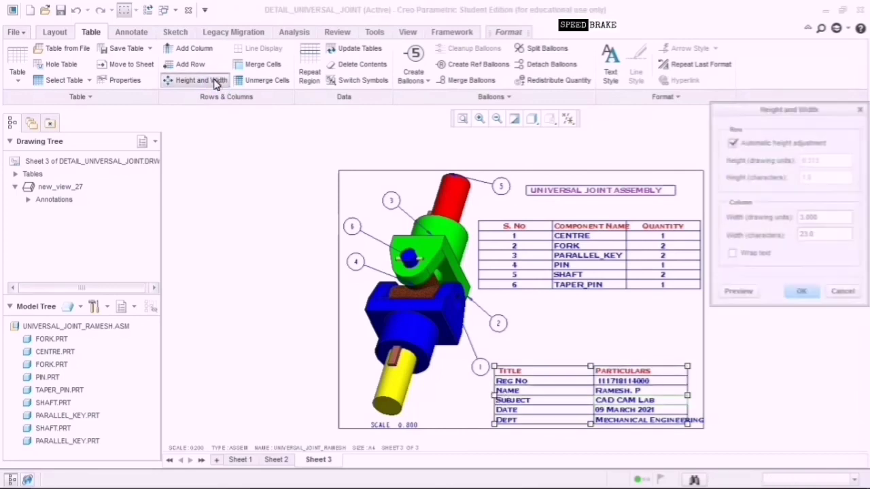
pyautogui.click(768, 216)
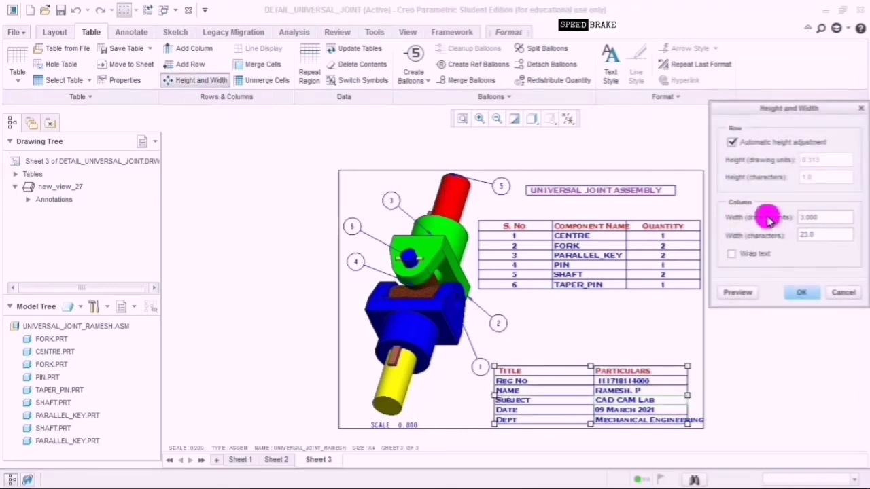
pyautogui.click(779, 219)
pyautogui.click(809, 218)
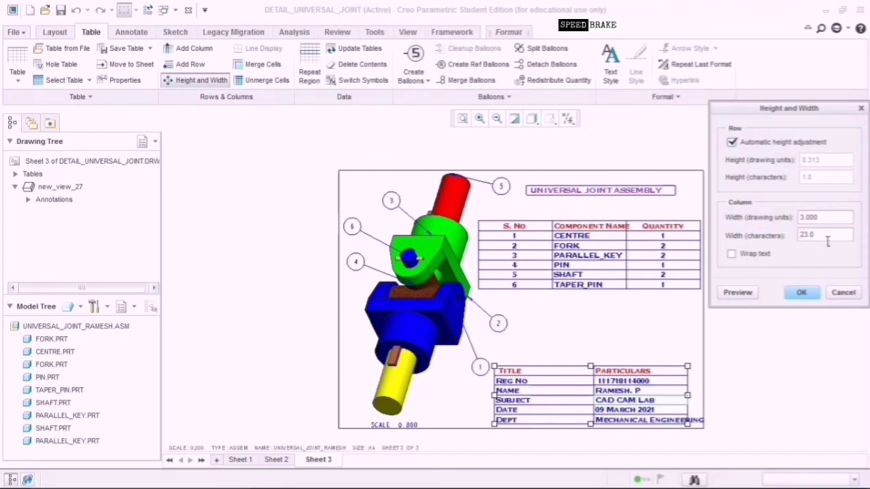
pyautogui.write('4')
pyautogui.click(753, 292)
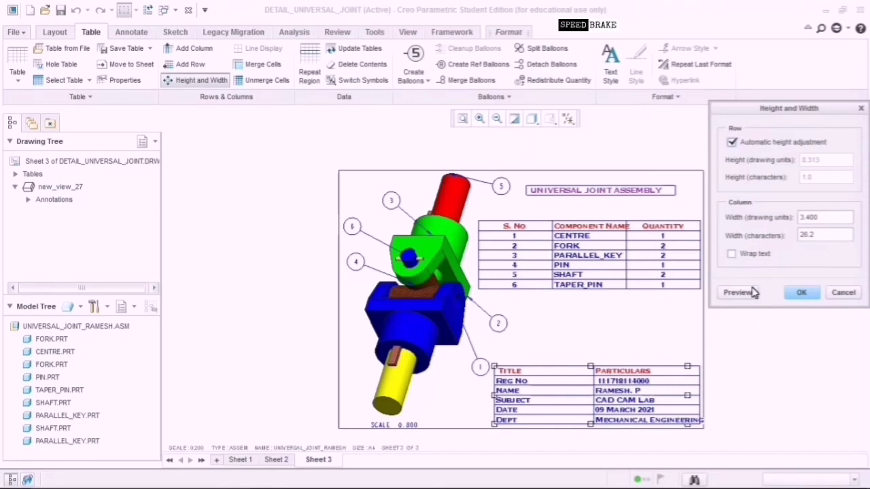
pyautogui.click(810, 217)
pyautogui.click(746, 294)
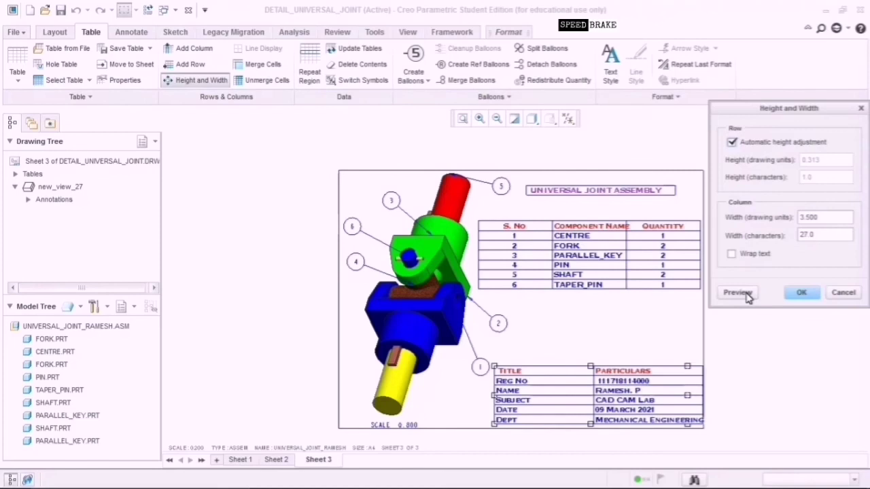
pyautogui.click(815, 219)
pyautogui.click(749, 296)
pyautogui.click(801, 293)
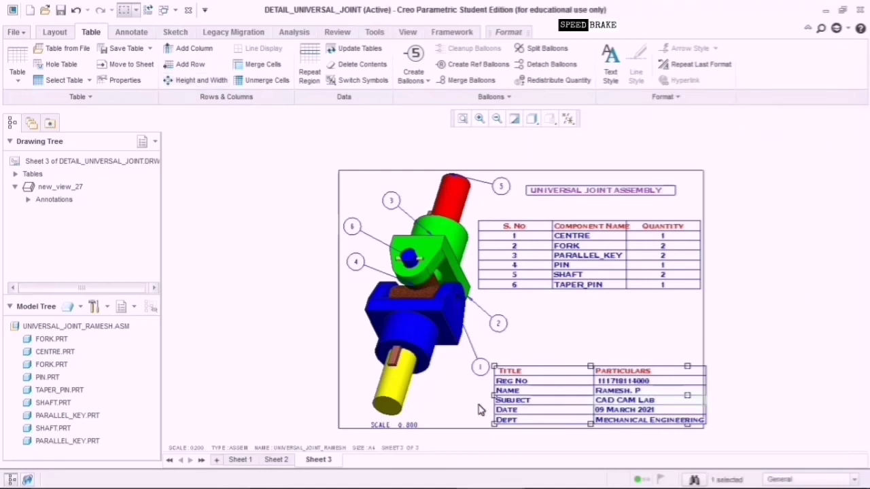
pyautogui.moveTo(495, 396); pyautogui.dragTo(492, 392)
# Show the exported detail_universal_joint.pdf full screen in Chrome.
pyautogui.click(746, 331)
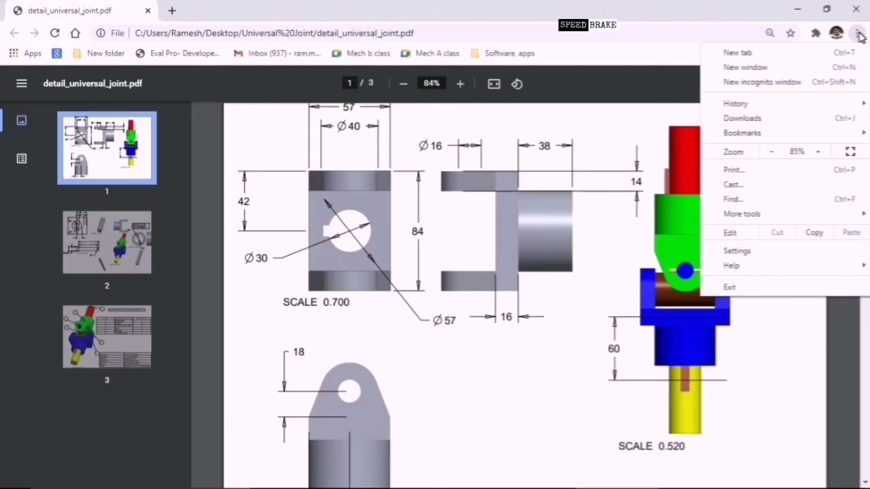
pyautogui.click(850, 152)
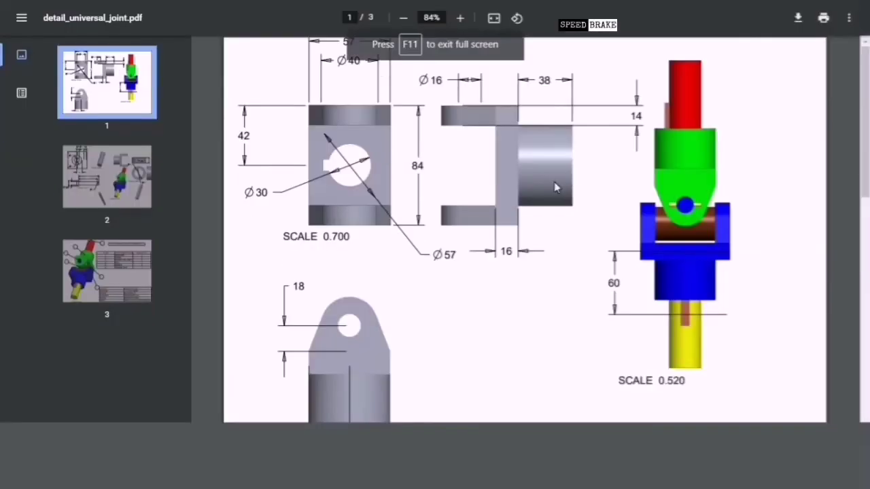
pyautogui.click(624, 67)
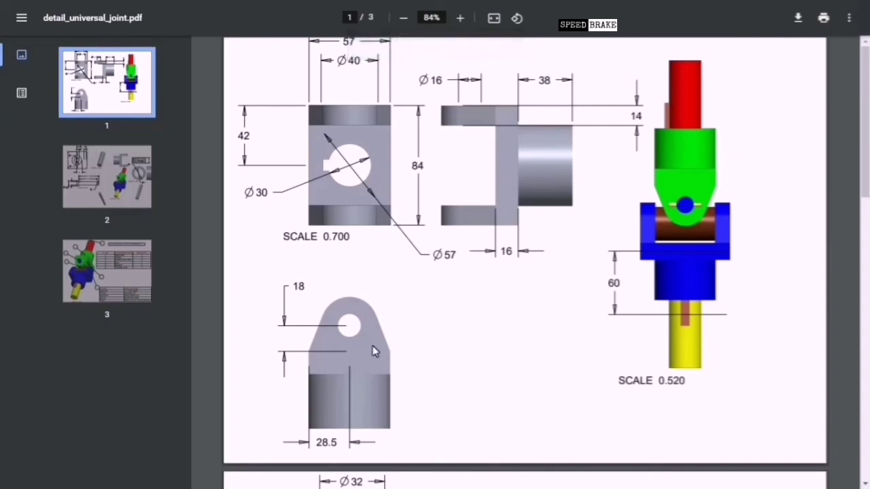
pyautogui.click(686, 235)
# Page through the PDF to page 2, then page 3 with the assembly sheet.
pyautogui.click(121, 178)
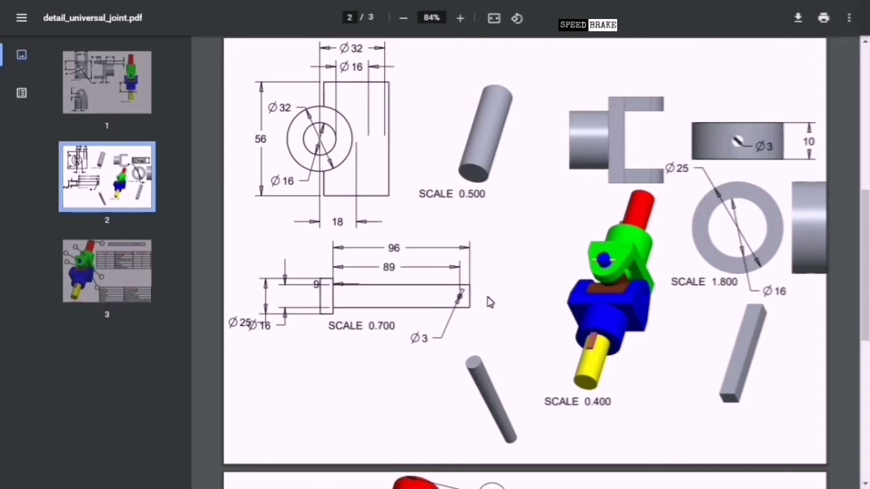
pyautogui.click(399, 359)
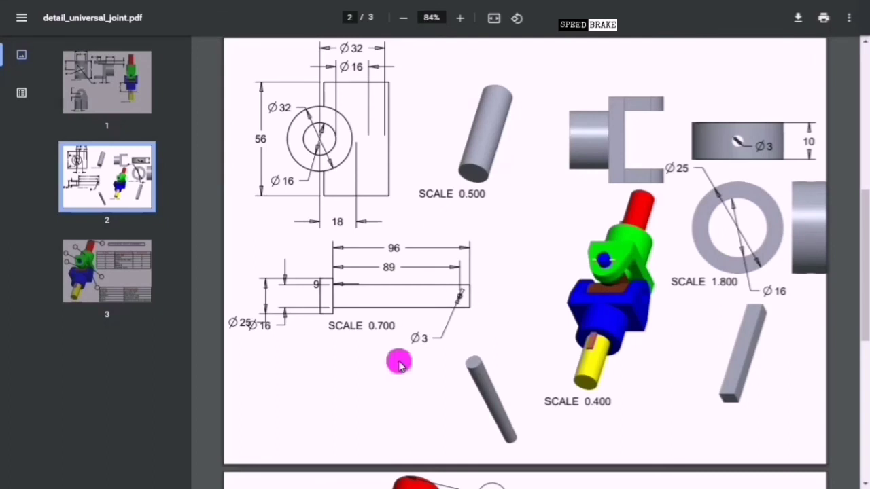
pyautogui.click(126, 280)
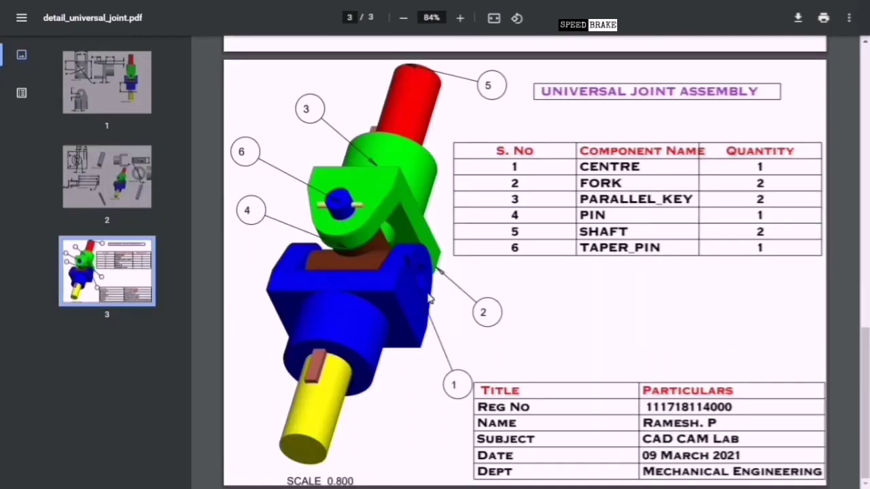
pyautogui.click(864, 370)
pyautogui.click(762, 424)
pyautogui.click(613, 353)
pyautogui.click(314, 231)
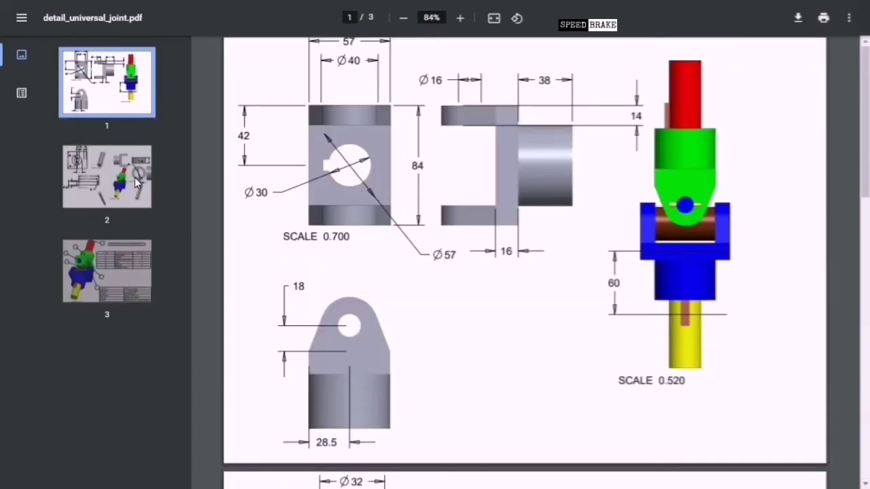
pyautogui.click(135, 176)
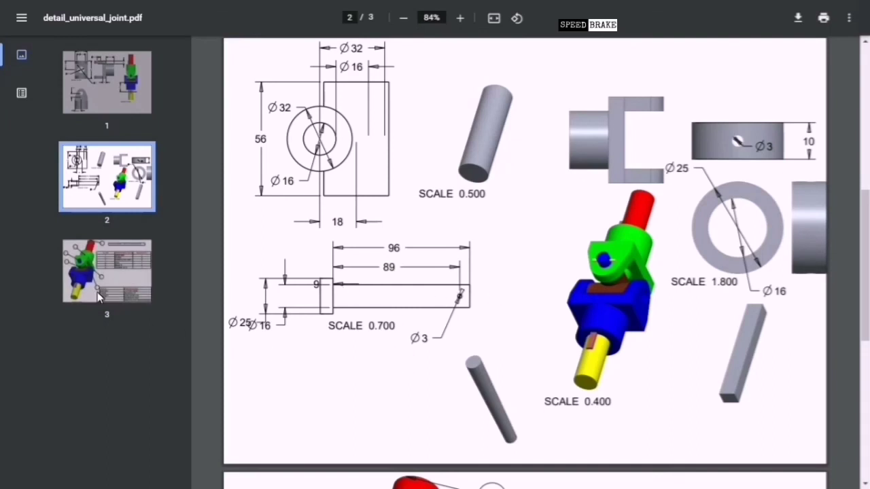
pyautogui.click(125, 278)
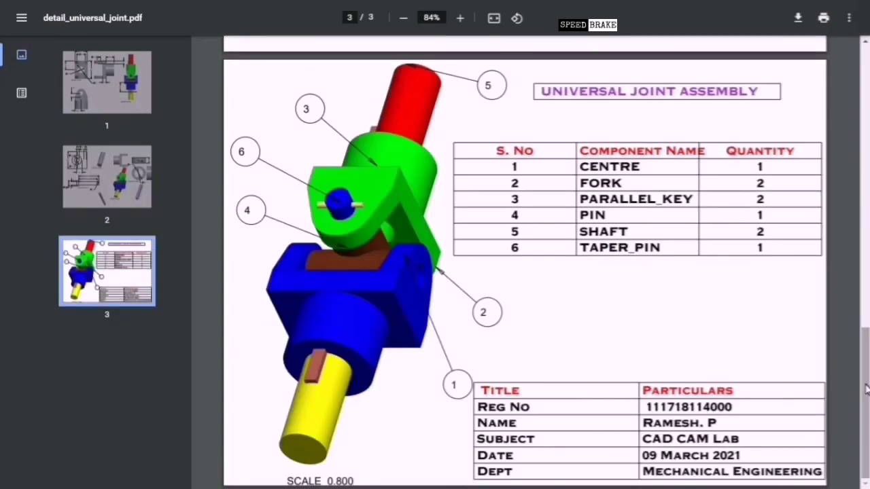